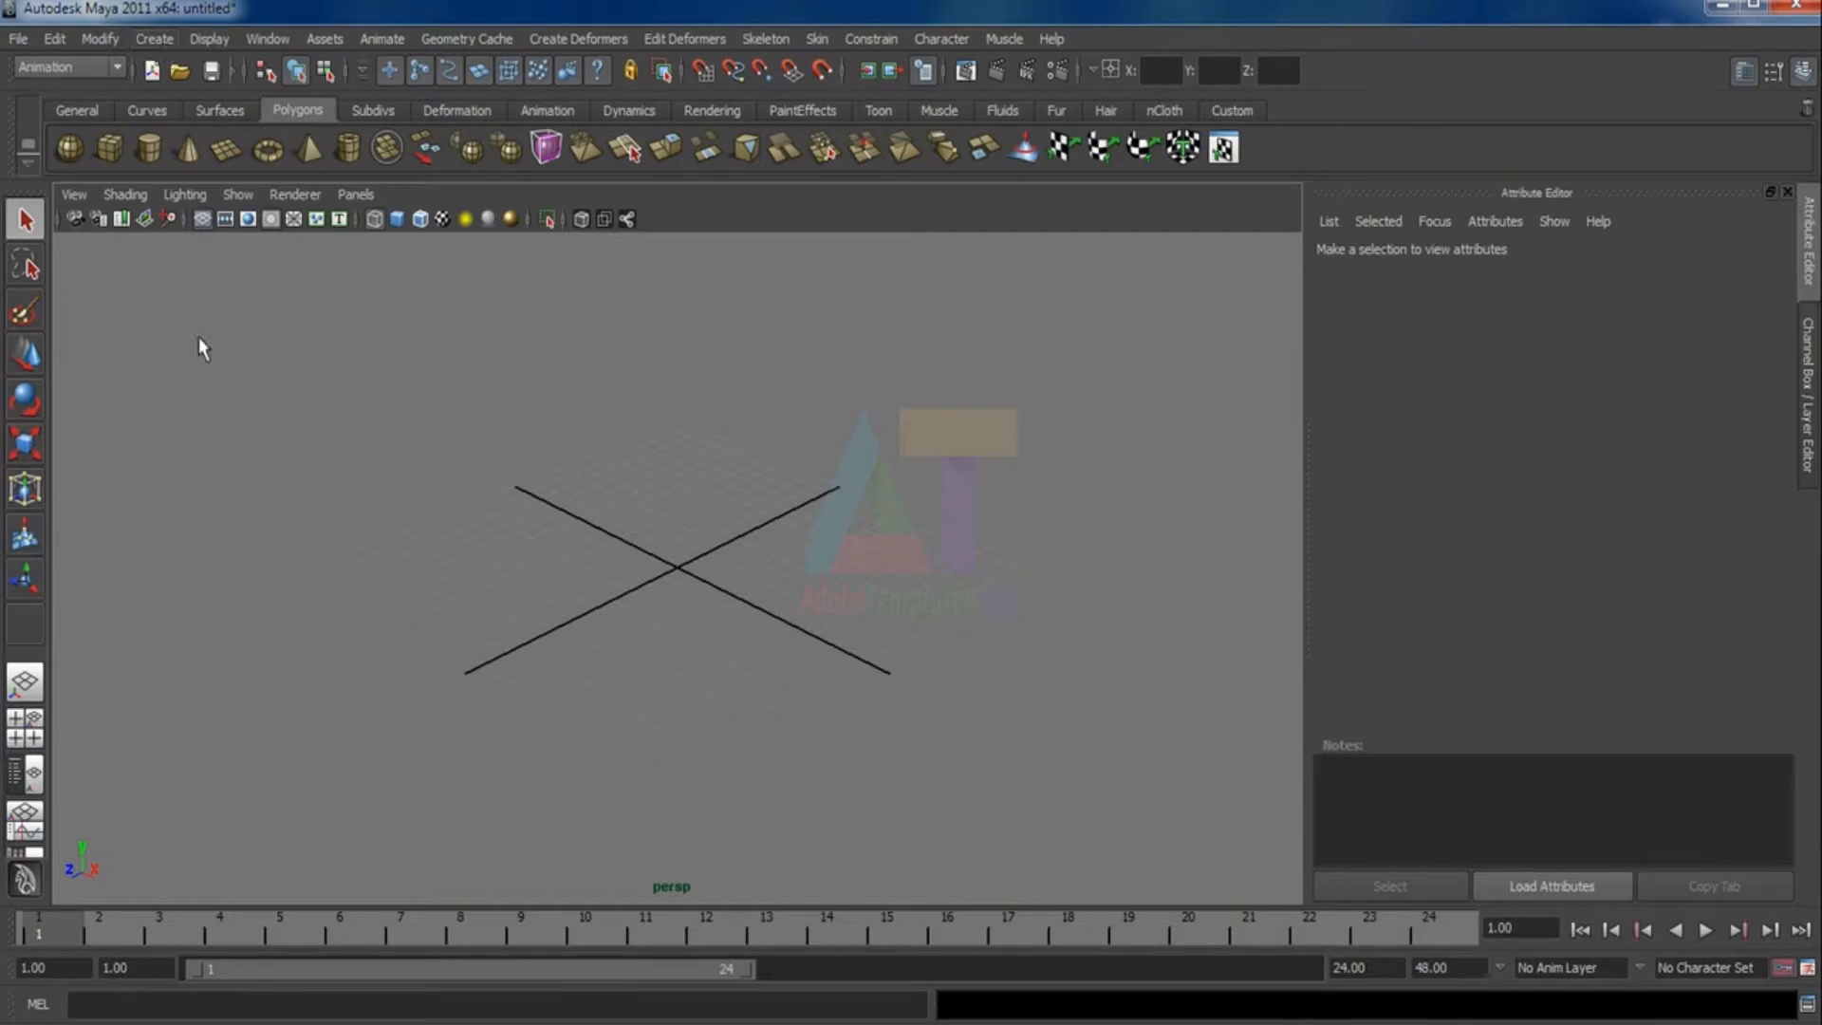
pyautogui.click(154, 38)
pyautogui.moveTo(184, 180)
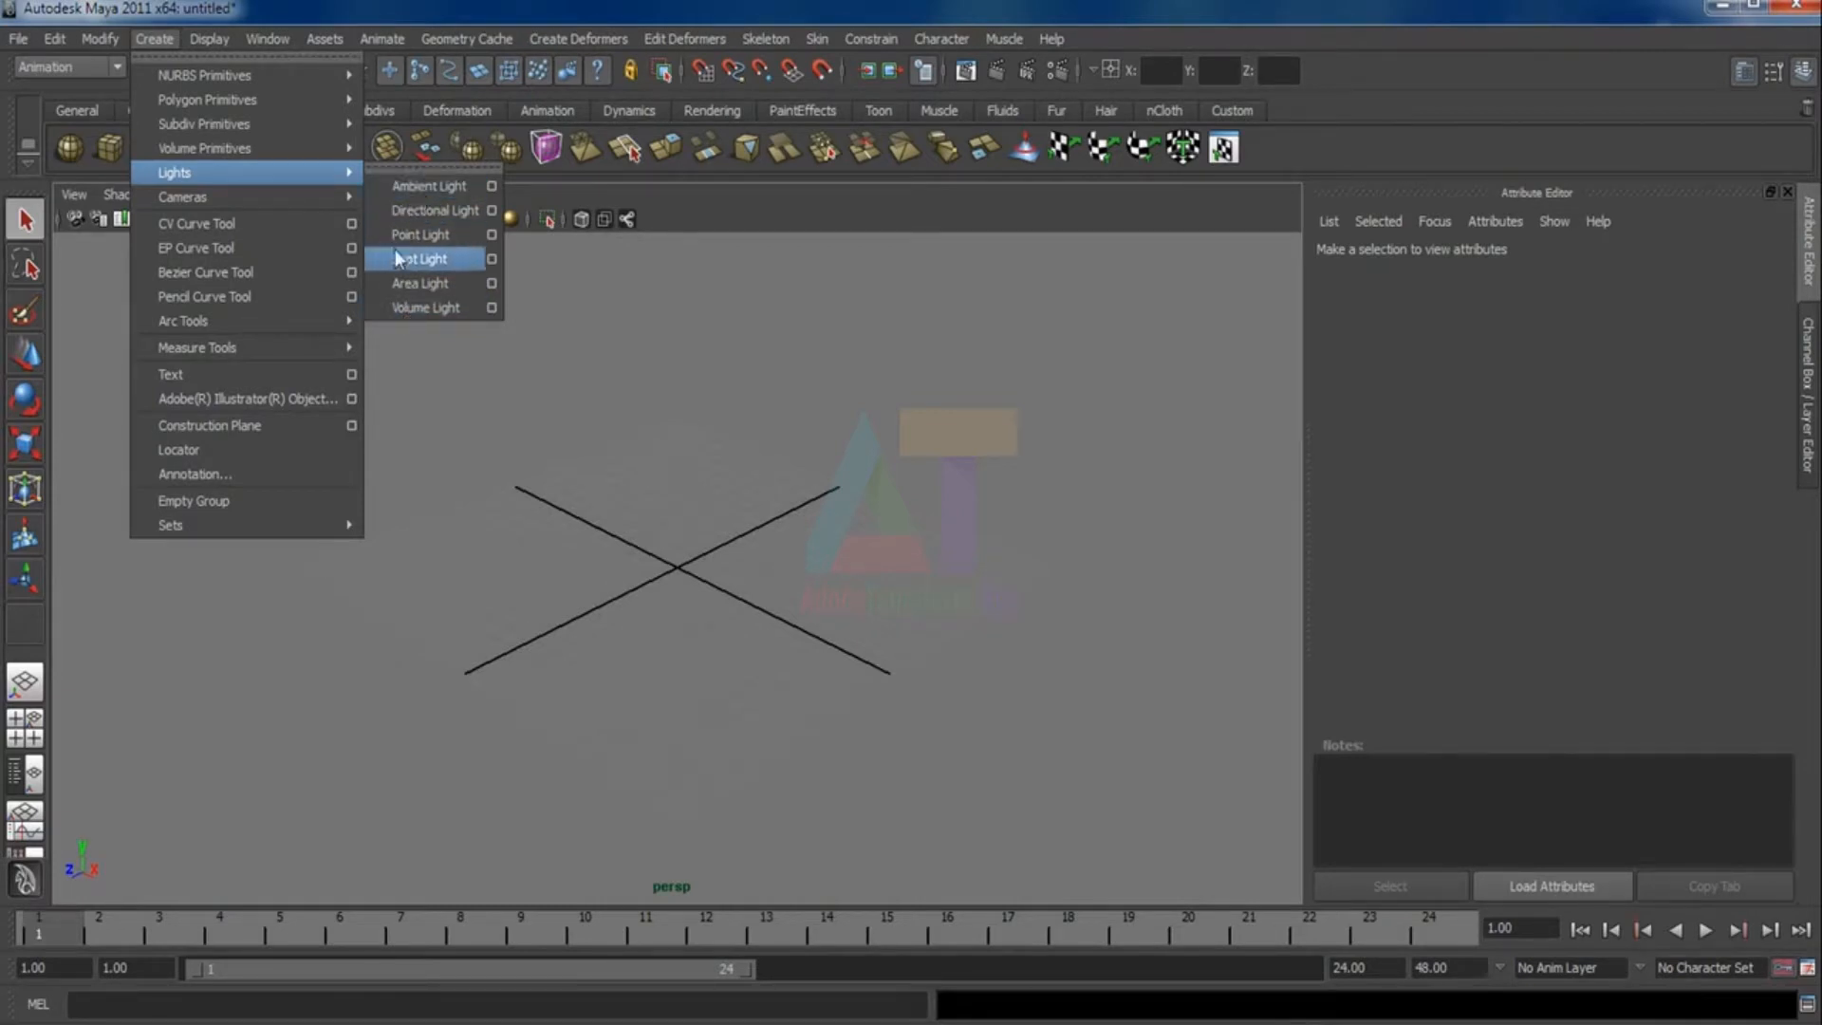
pyautogui.click(422, 467)
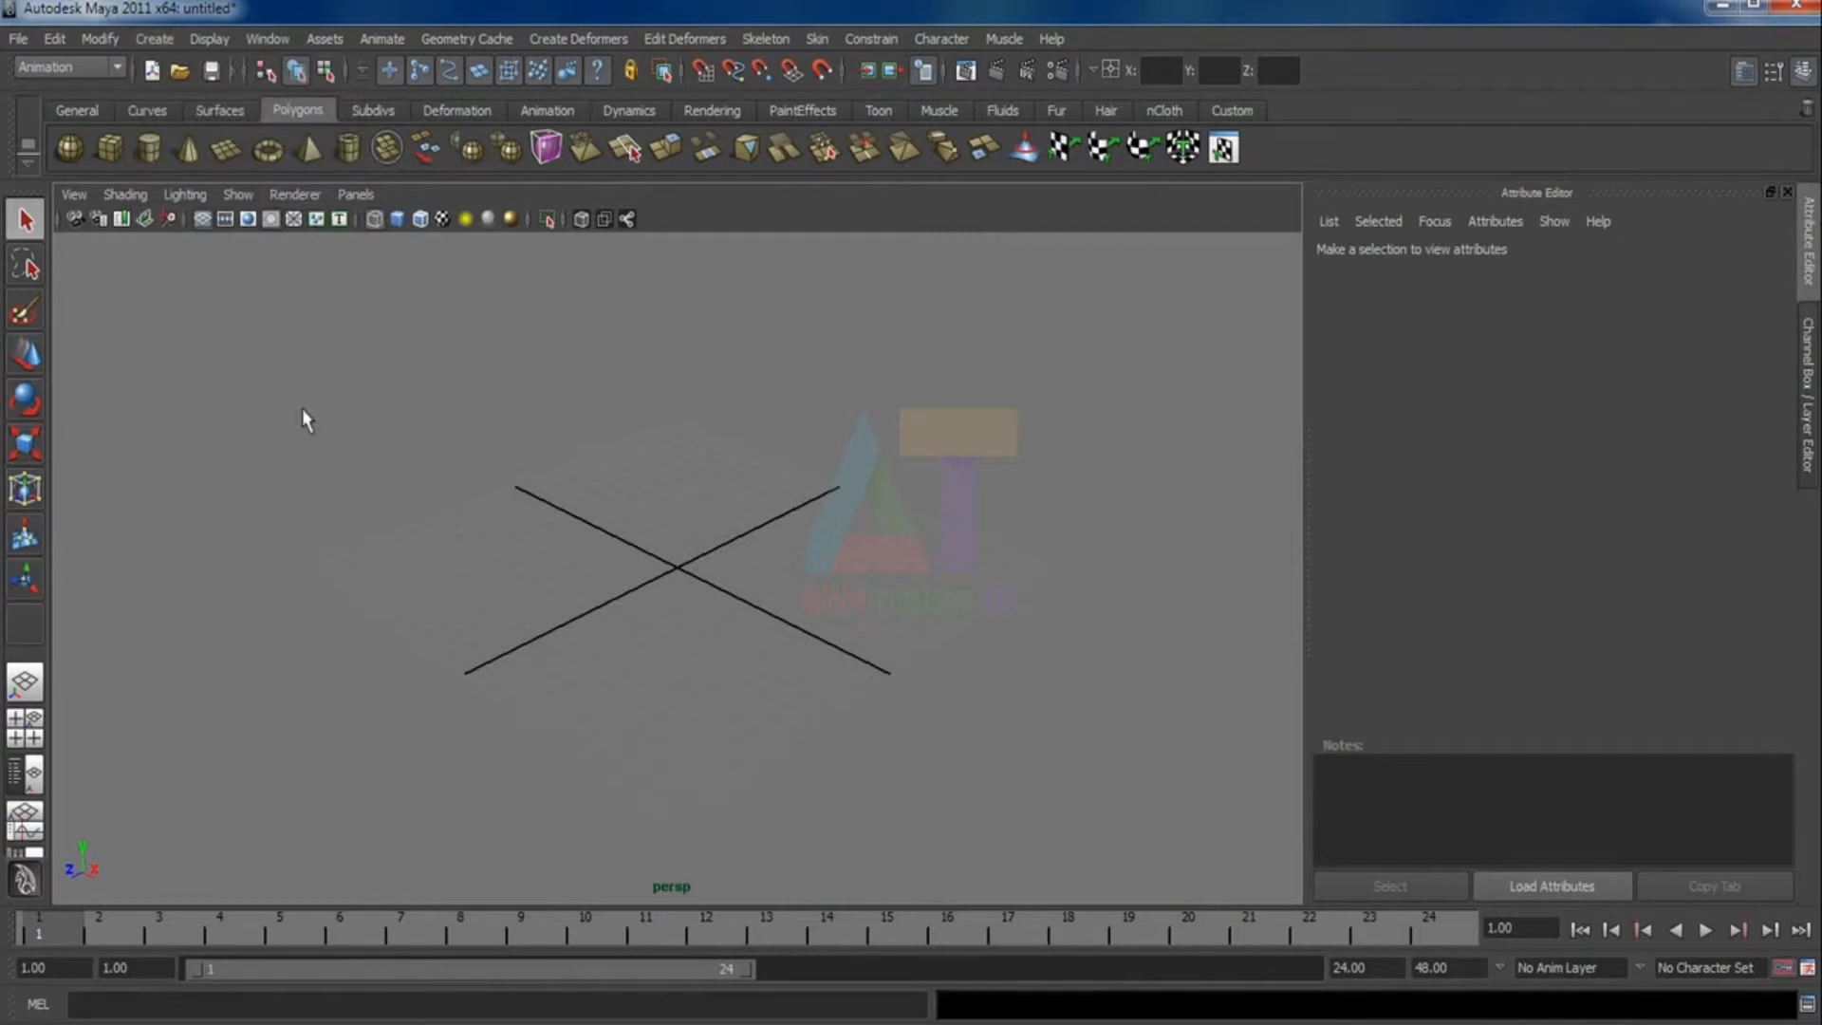
# Create a polygon plane at the origin and scale it up uniformly to cover the whole grid
pyautogui.click(224, 167)
pyautogui.click(25, 444)
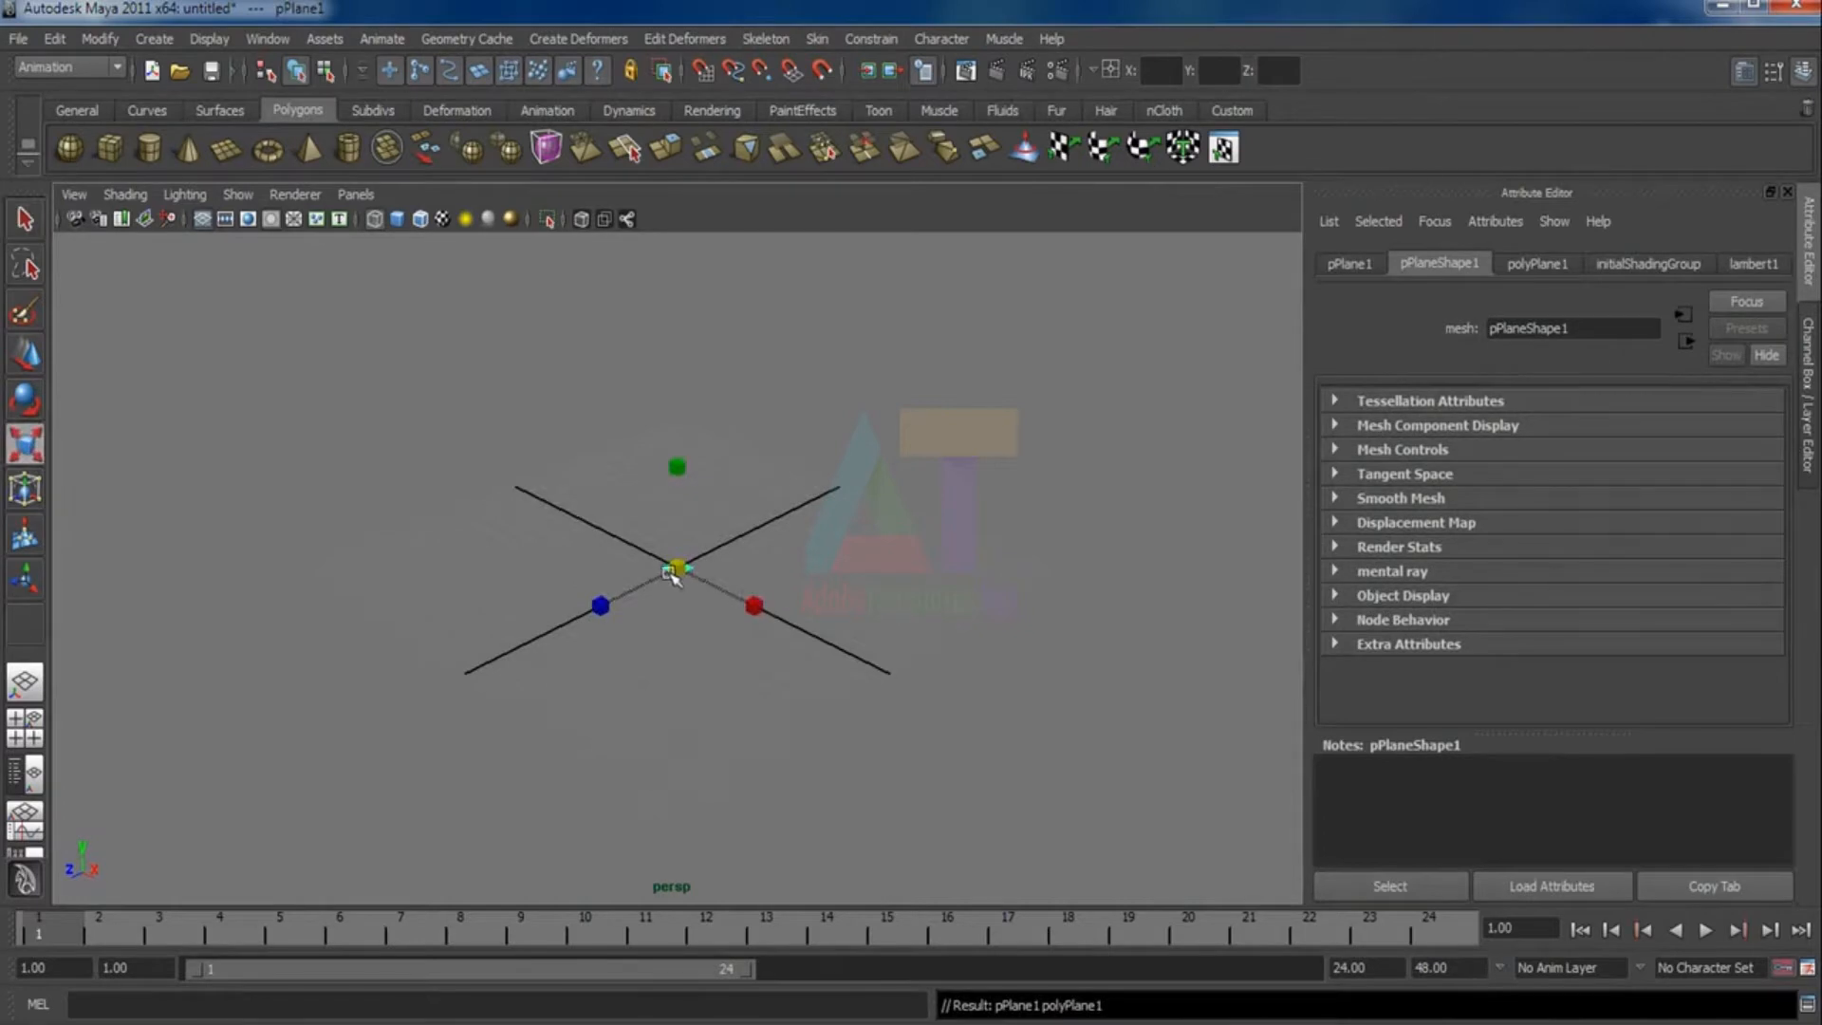
pyautogui.moveTo(676, 567); pyautogui.dragTo(1025, 754)
pyautogui.click(961, 471)
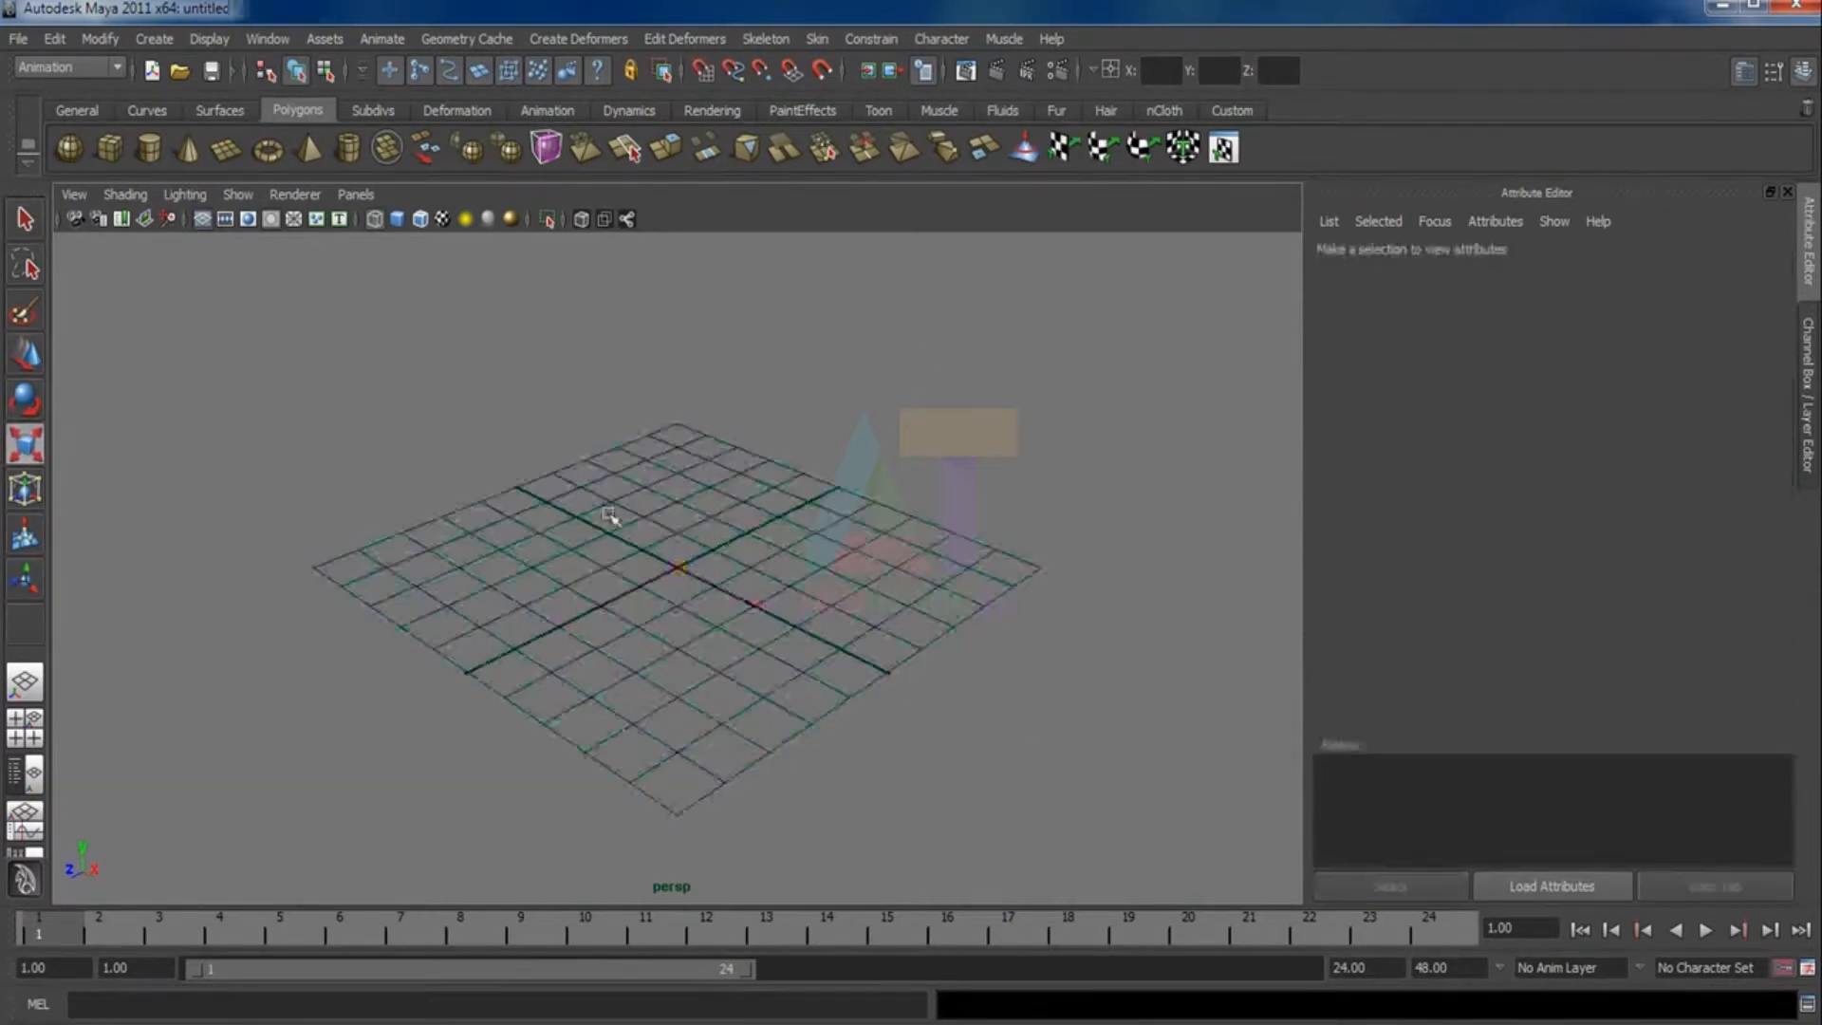
# Create a polygon sphere at the centre of the plane and raise it slightly along the vertical axis
pyautogui.click(68, 147)
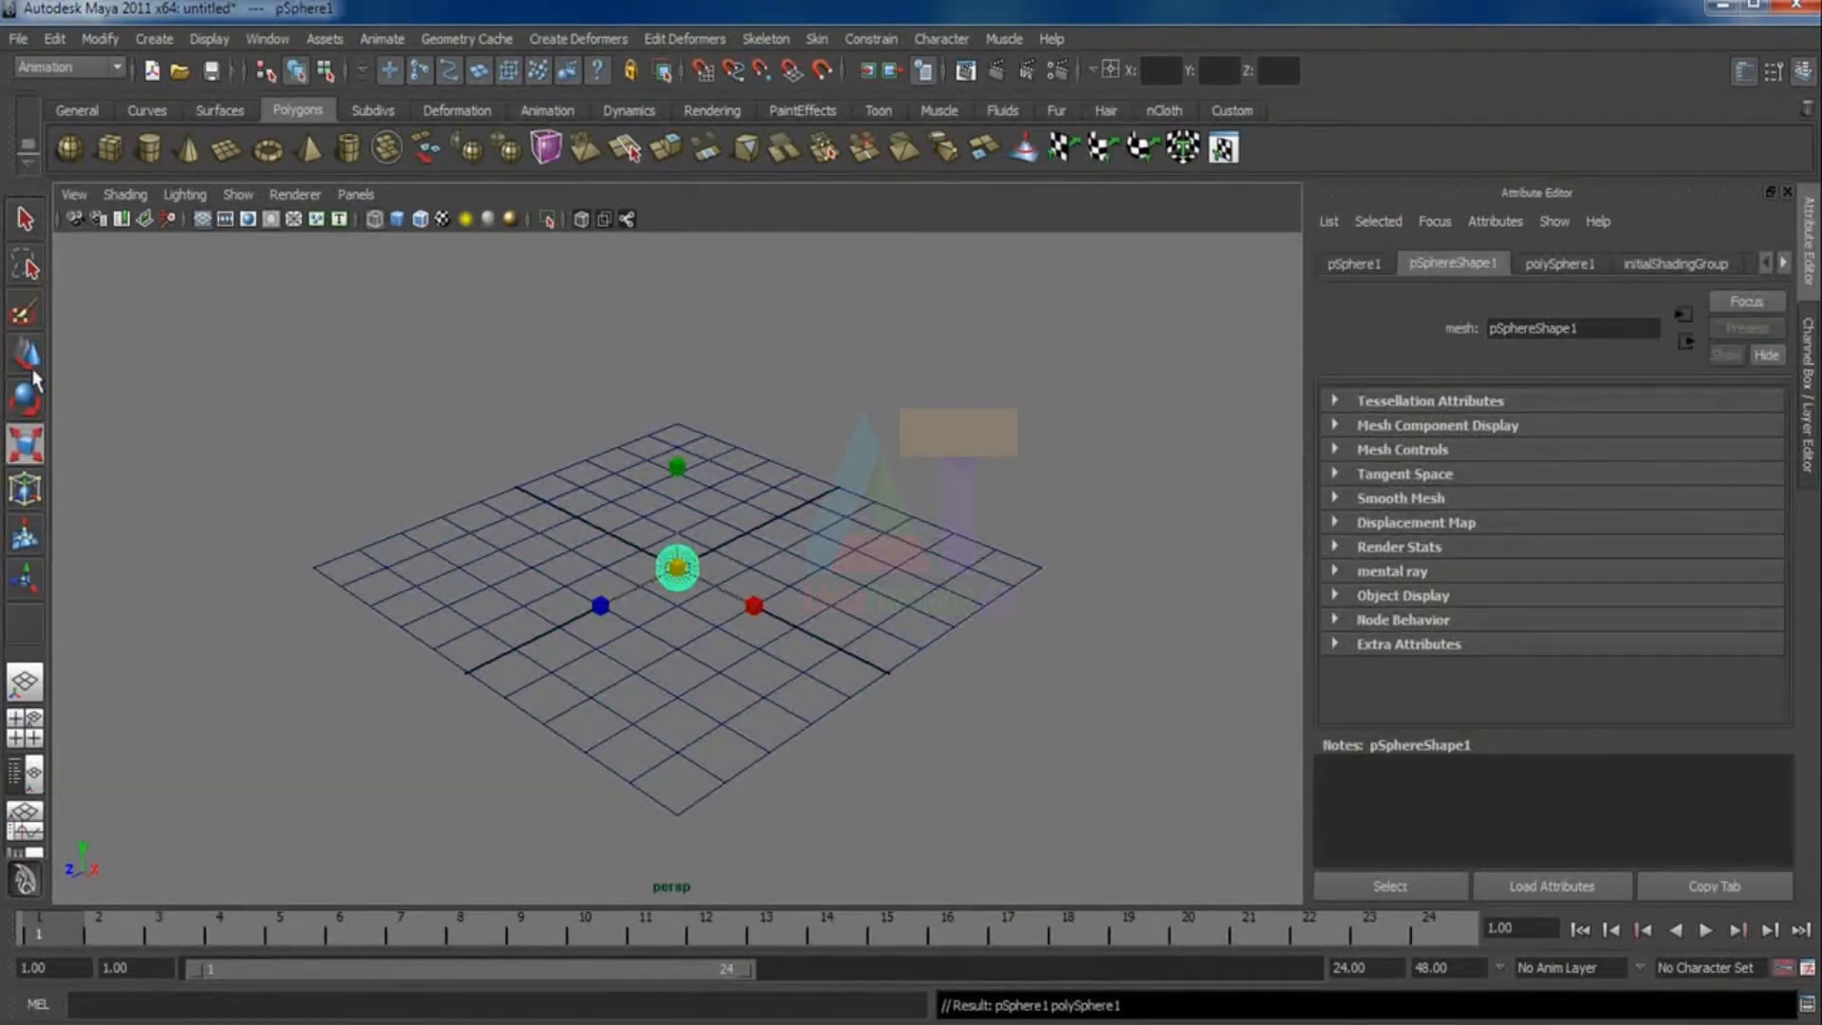
pyautogui.press('w')
pyautogui.click(678, 488)
pyautogui.moveTo(678, 487); pyautogui.dragTo(678, 477)
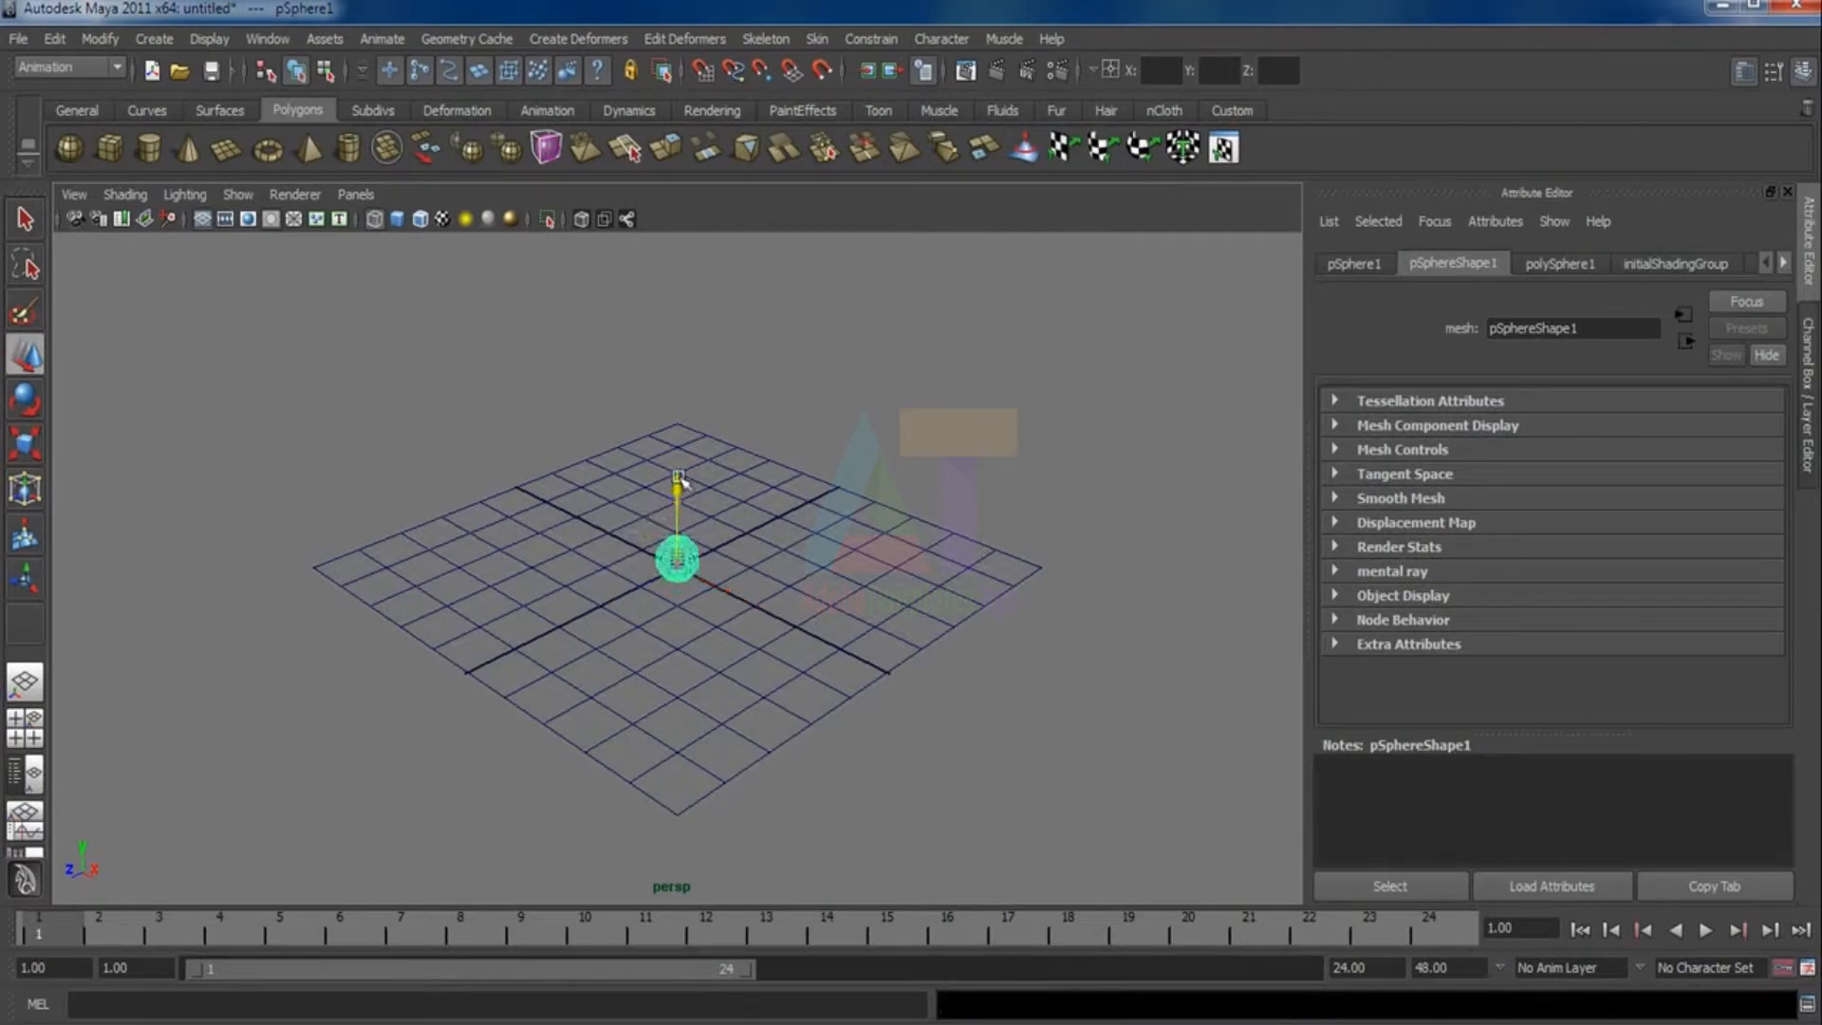
# Hide the viewport grid and switch the perspective view to smooth shaded display
pyautogui.click(425, 411)
pyautogui.click(204, 220)
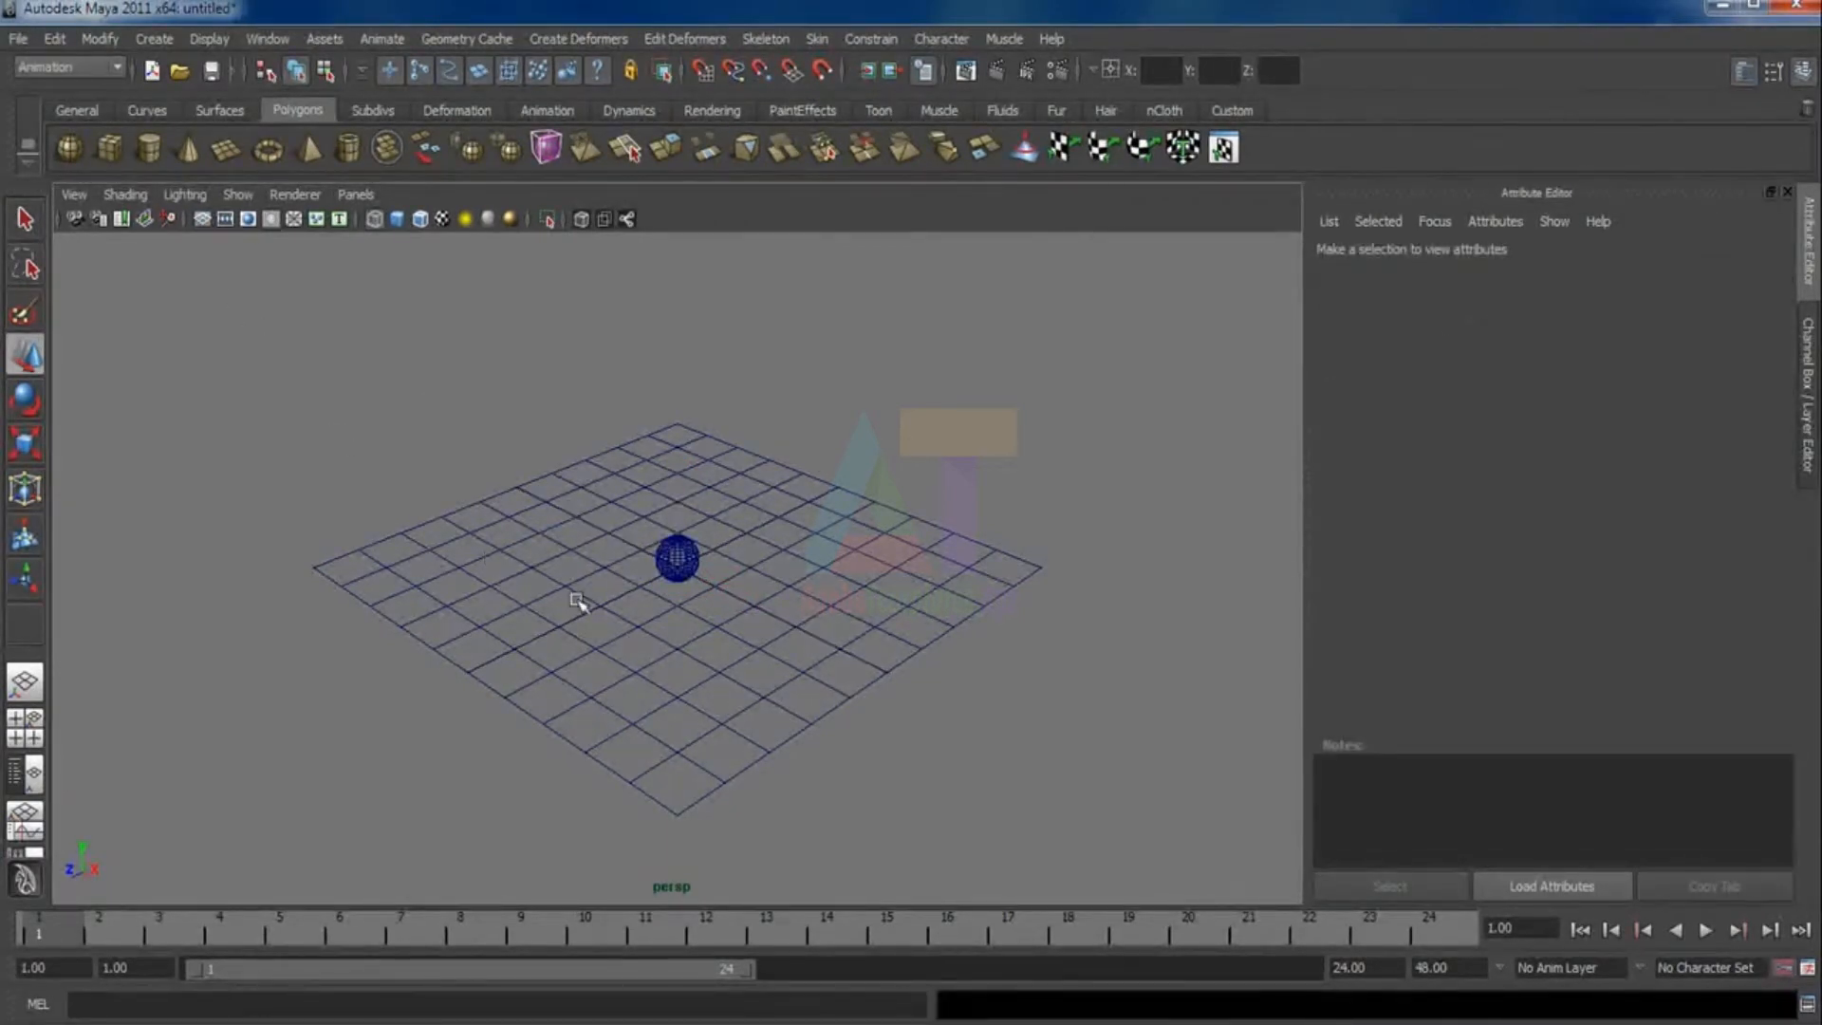
pyautogui.press('5')
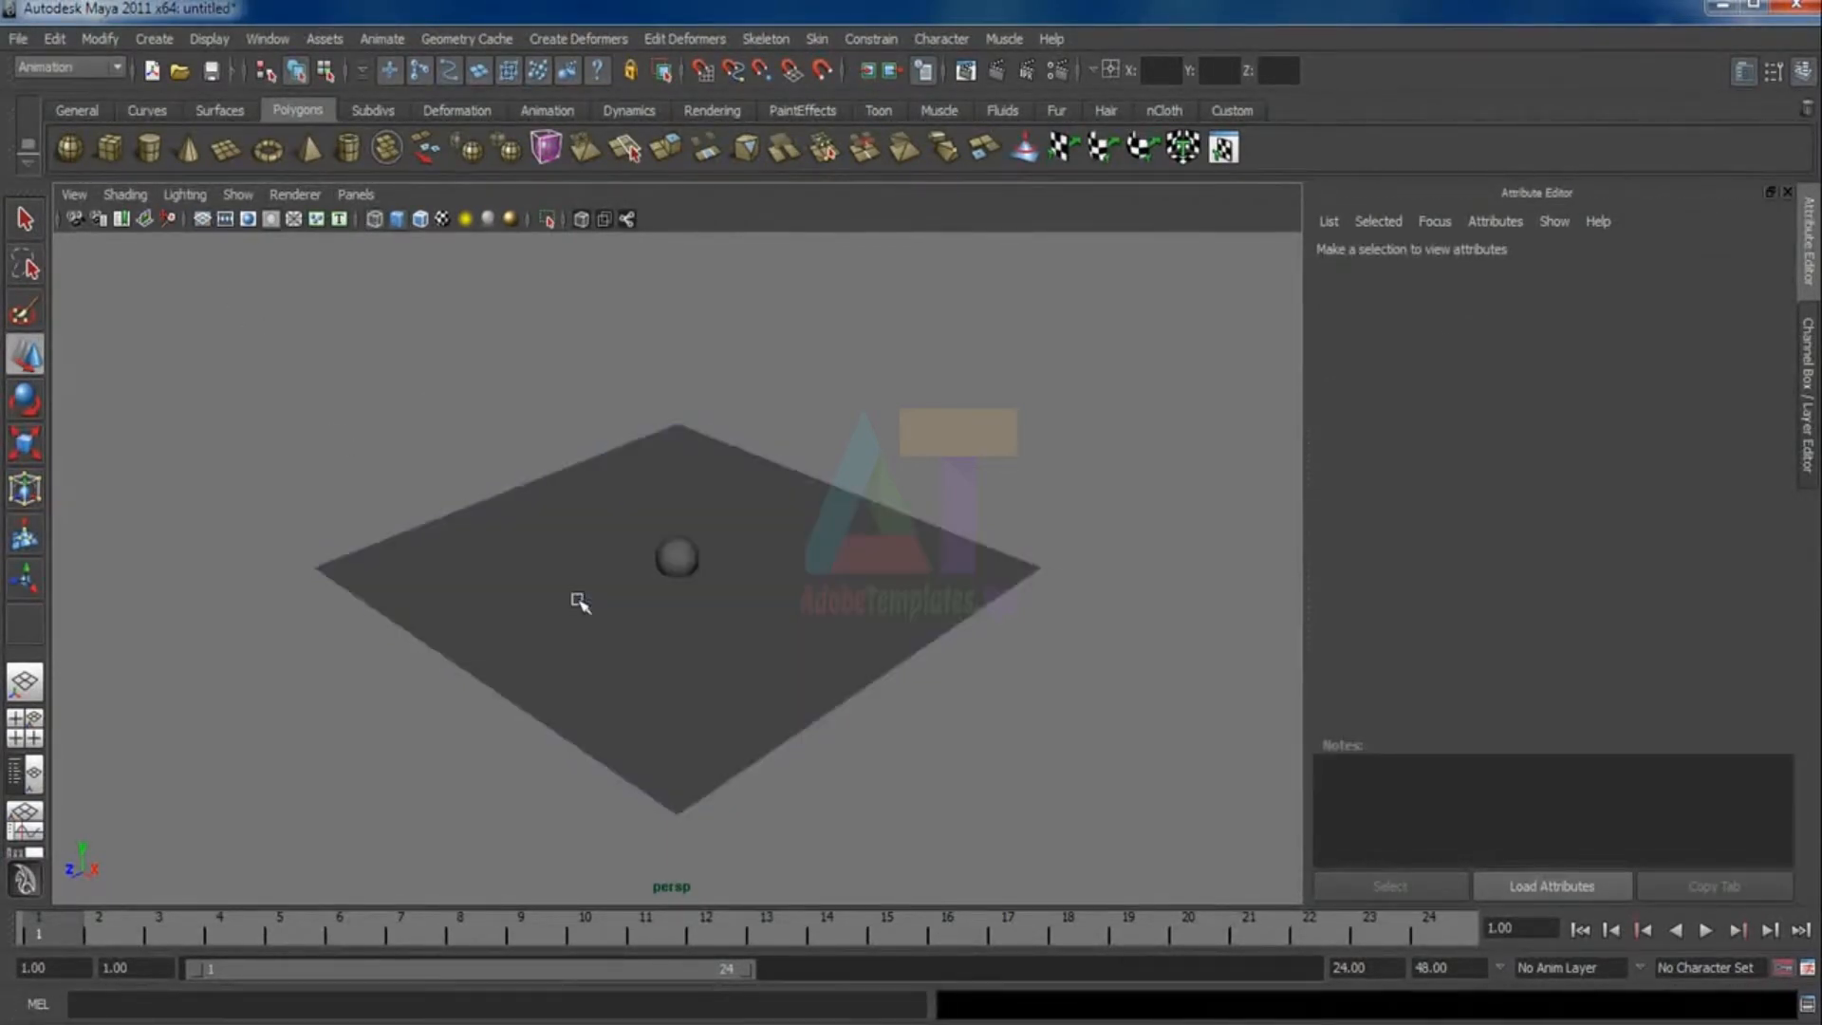
# Scale the sphere up uniformly to about three times its size and lift it to sit above the plane
pyautogui.click(671, 555)
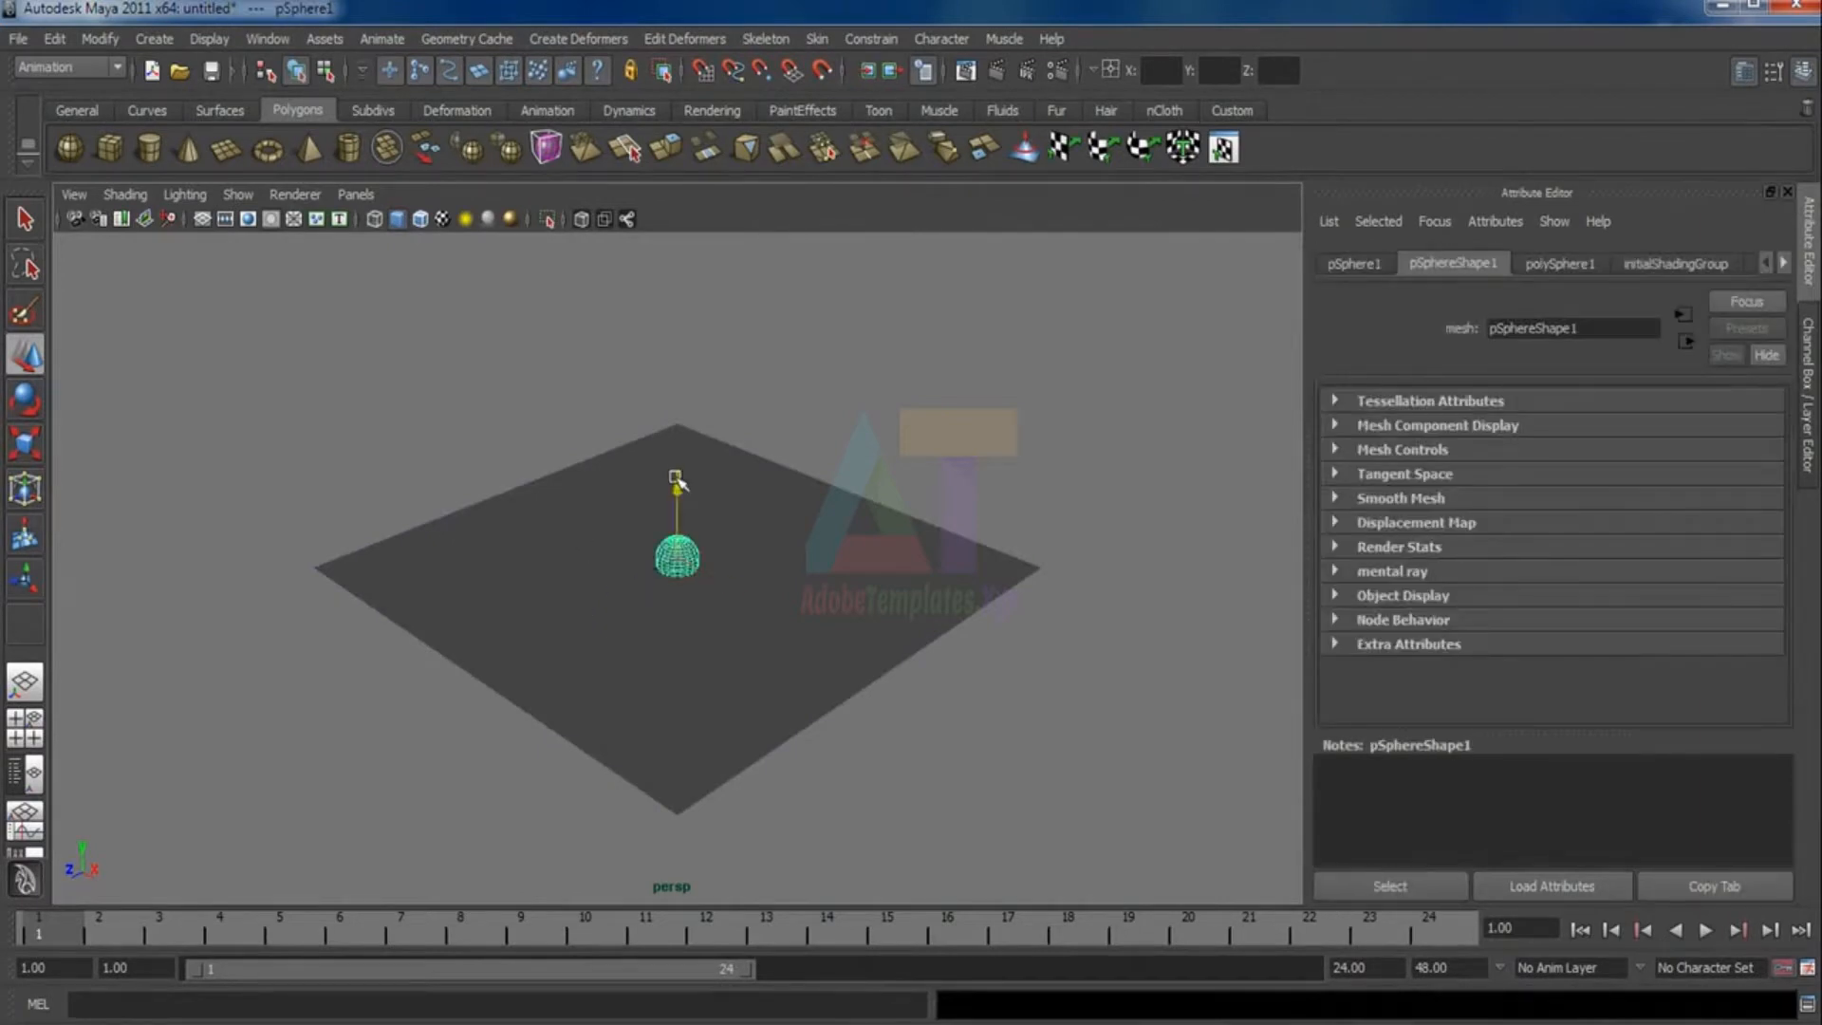
pyautogui.moveTo(678, 479); pyautogui.dragTo(679, 472)
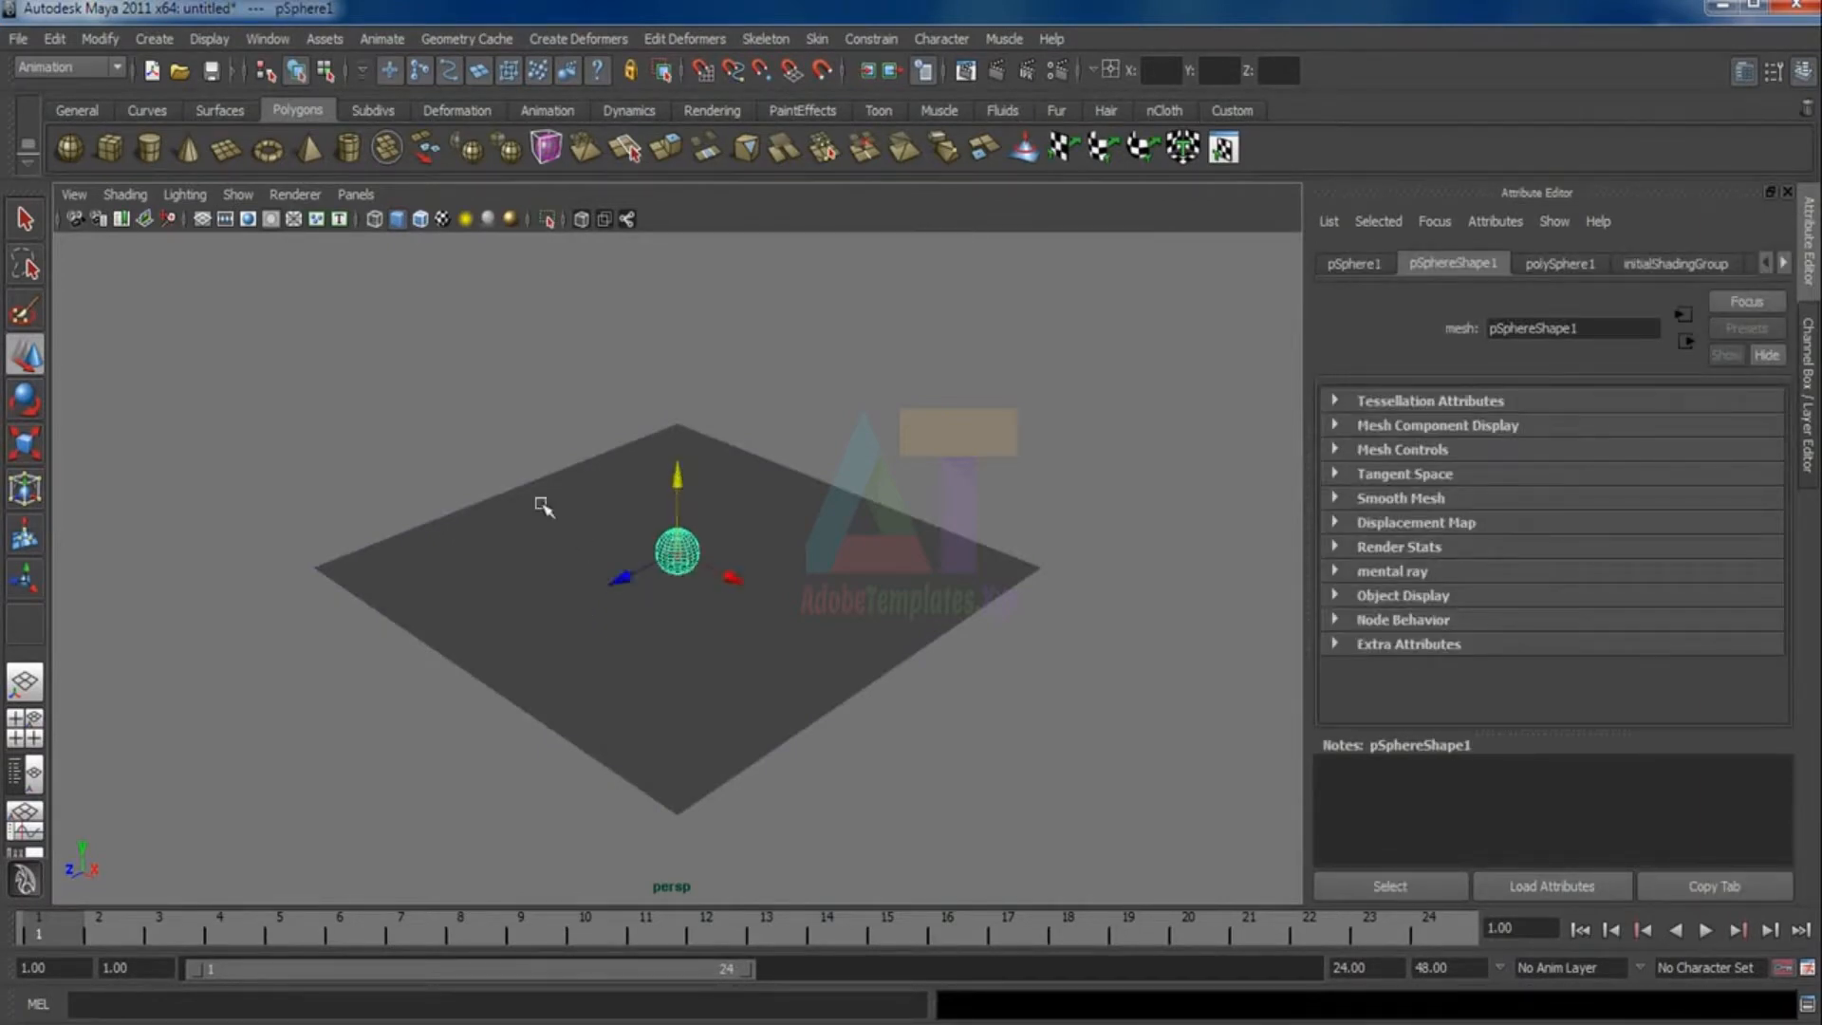
pyautogui.click(23, 439)
pyautogui.moveTo(683, 554); pyautogui.dragTo(637, 560)
pyautogui.click(25, 354)
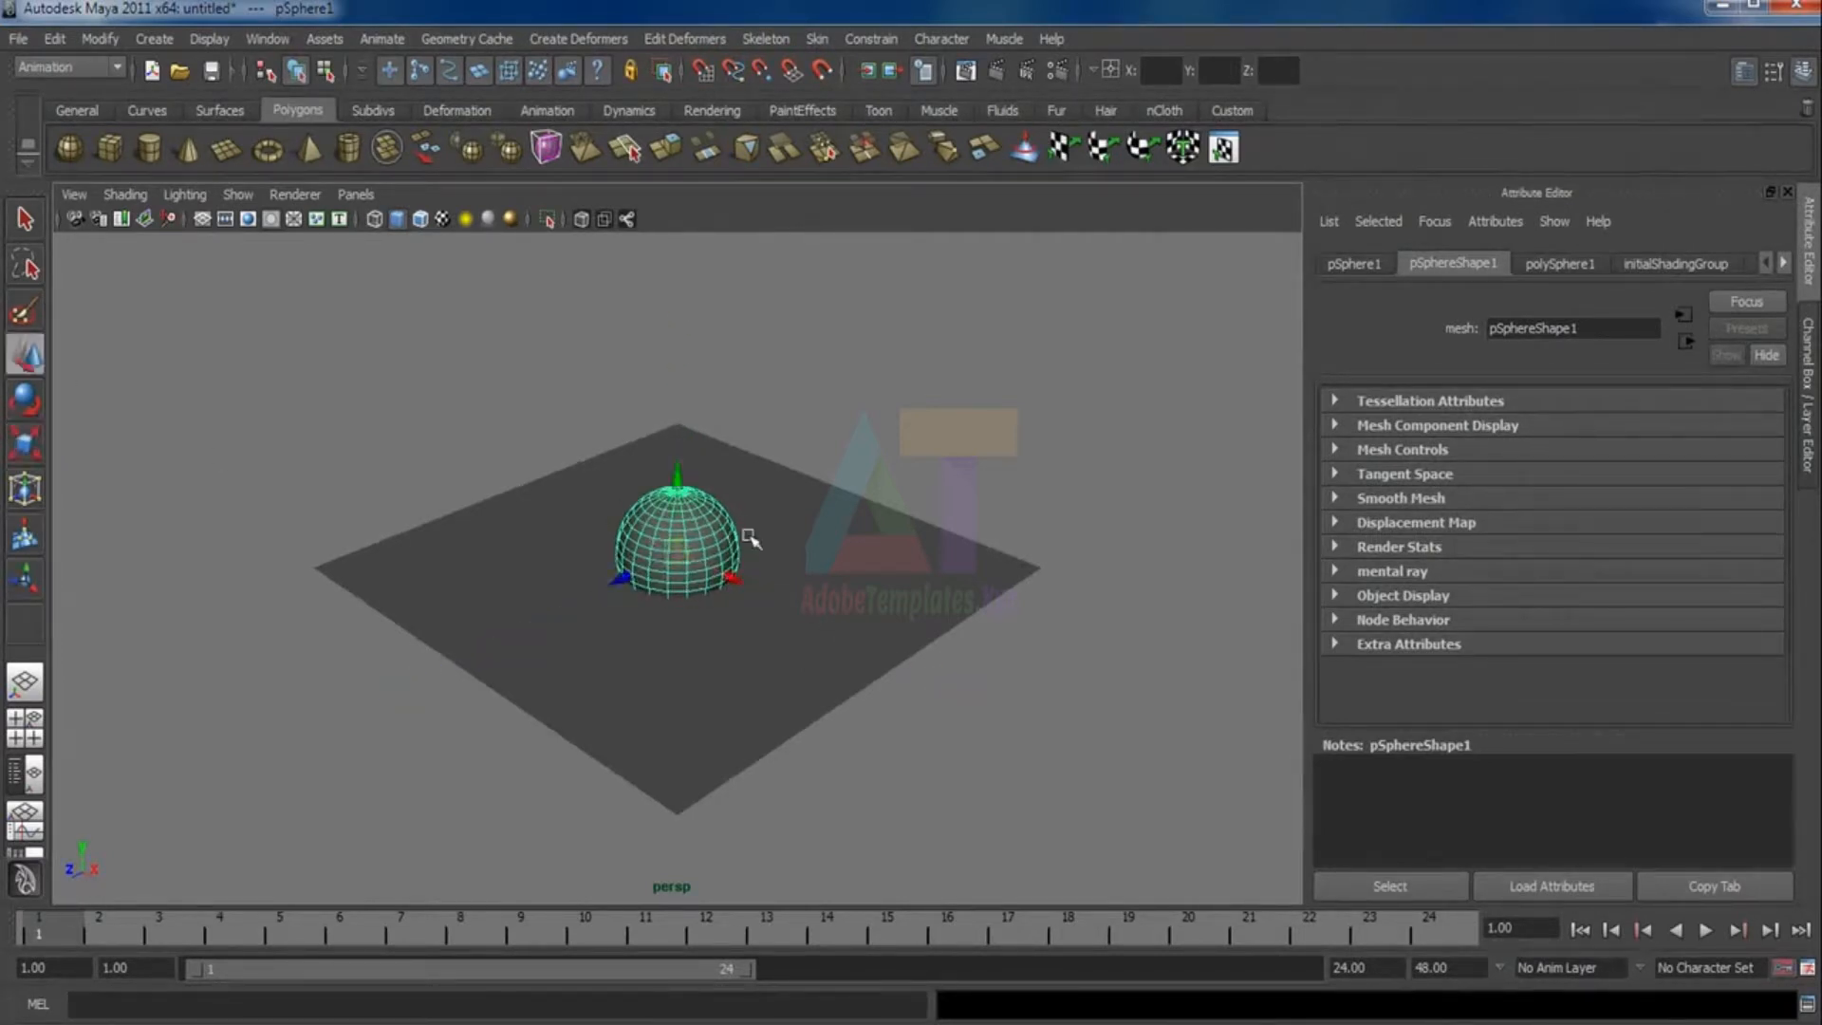
pyautogui.moveTo(677, 476); pyautogui.dragTo(685, 434)
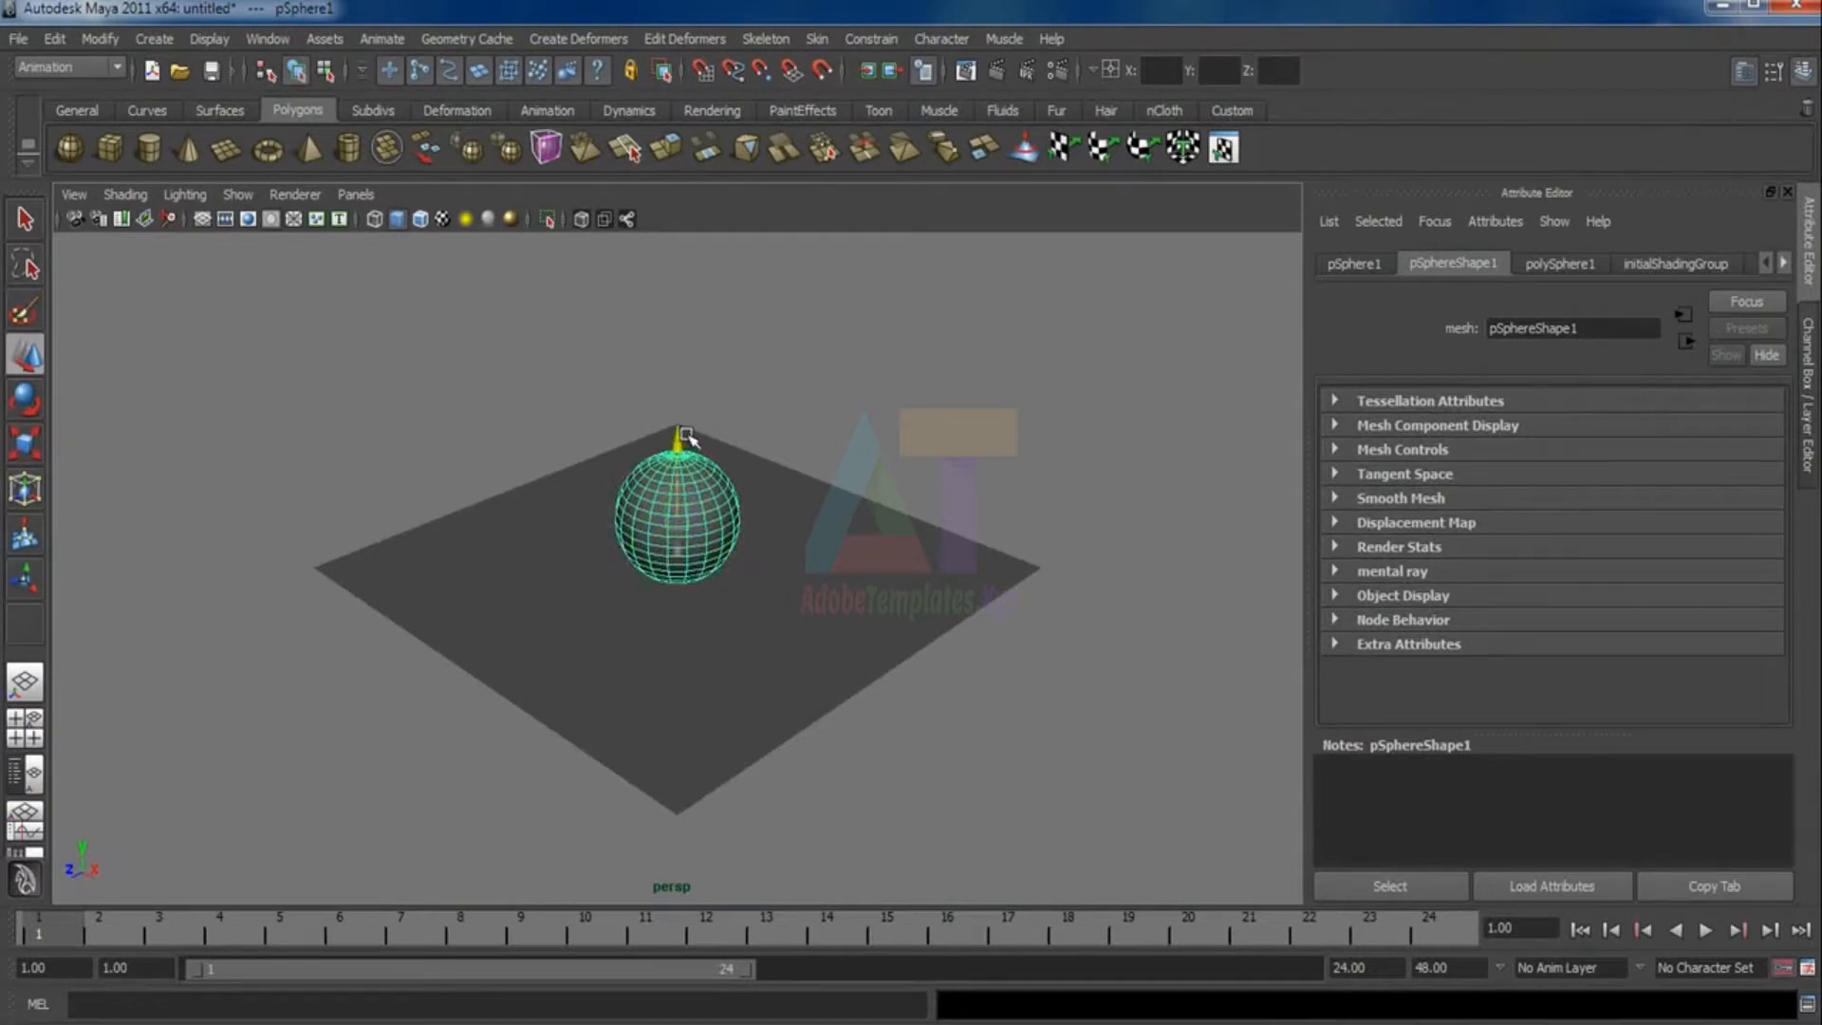
pyautogui.click(897, 399)
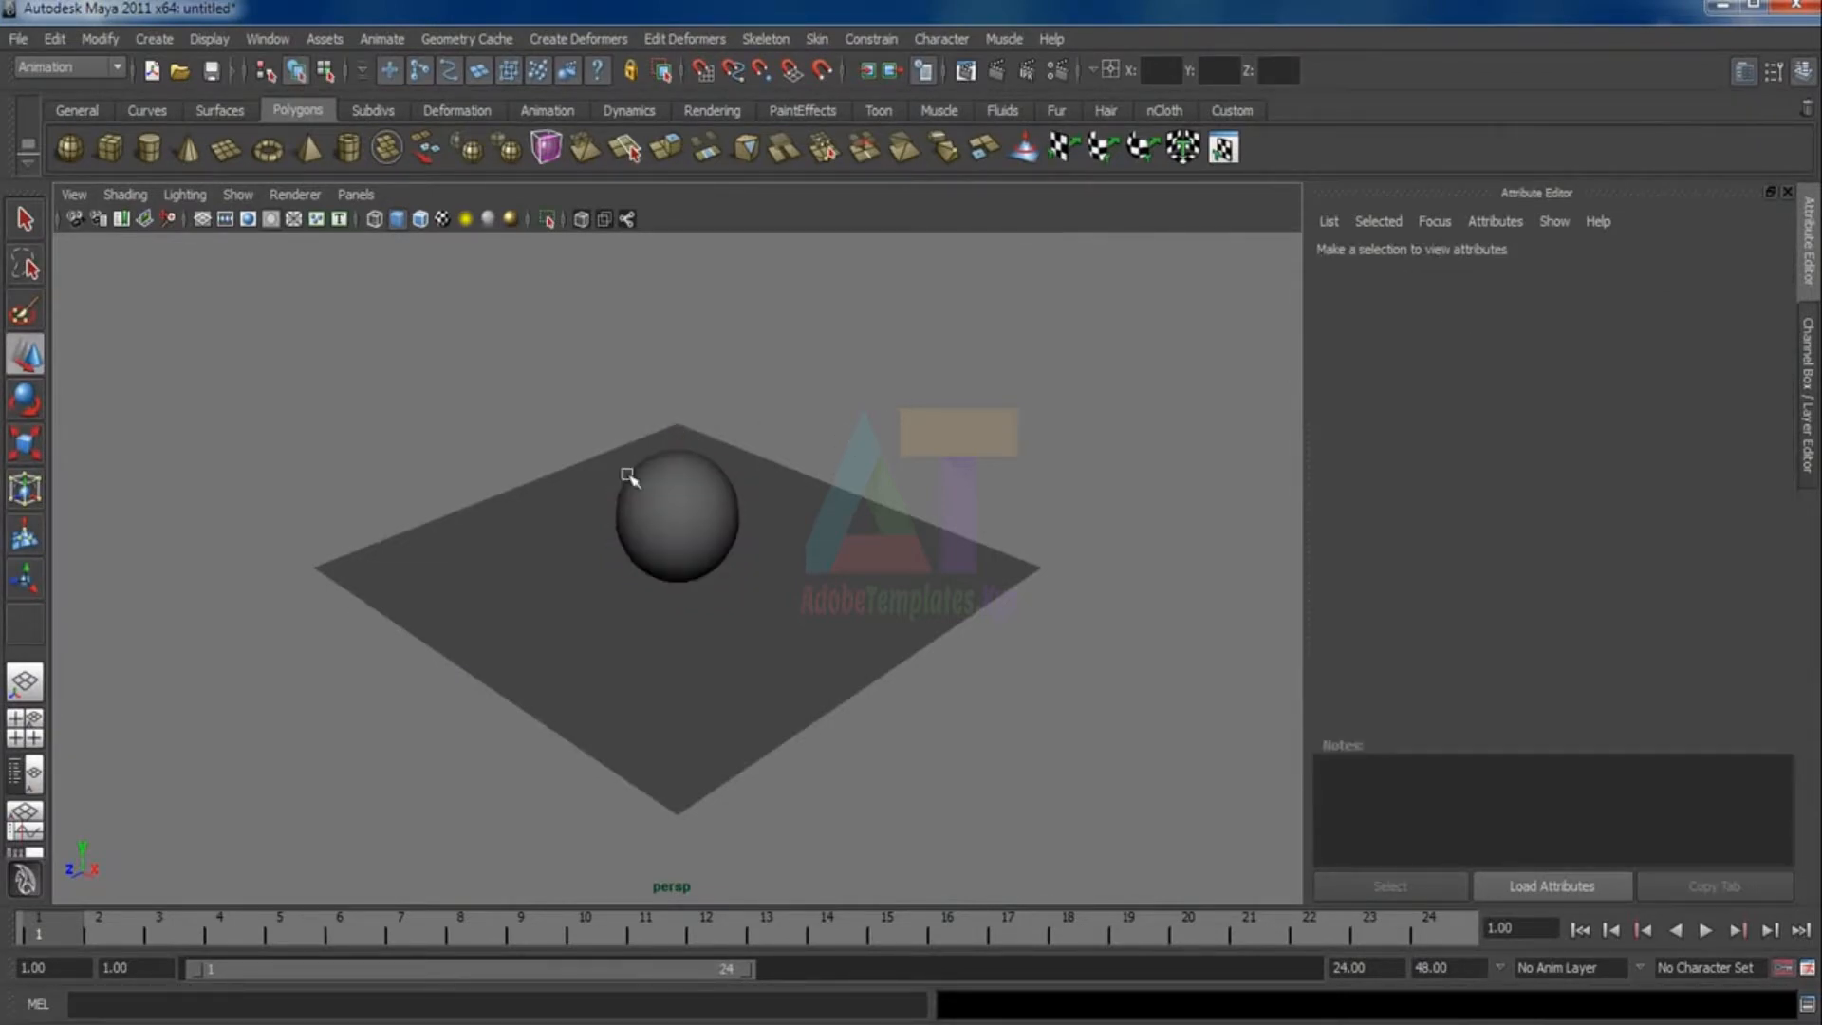
# Create a point light and move it above the plane, out to the side of the sphere
pyautogui.click(150, 40)
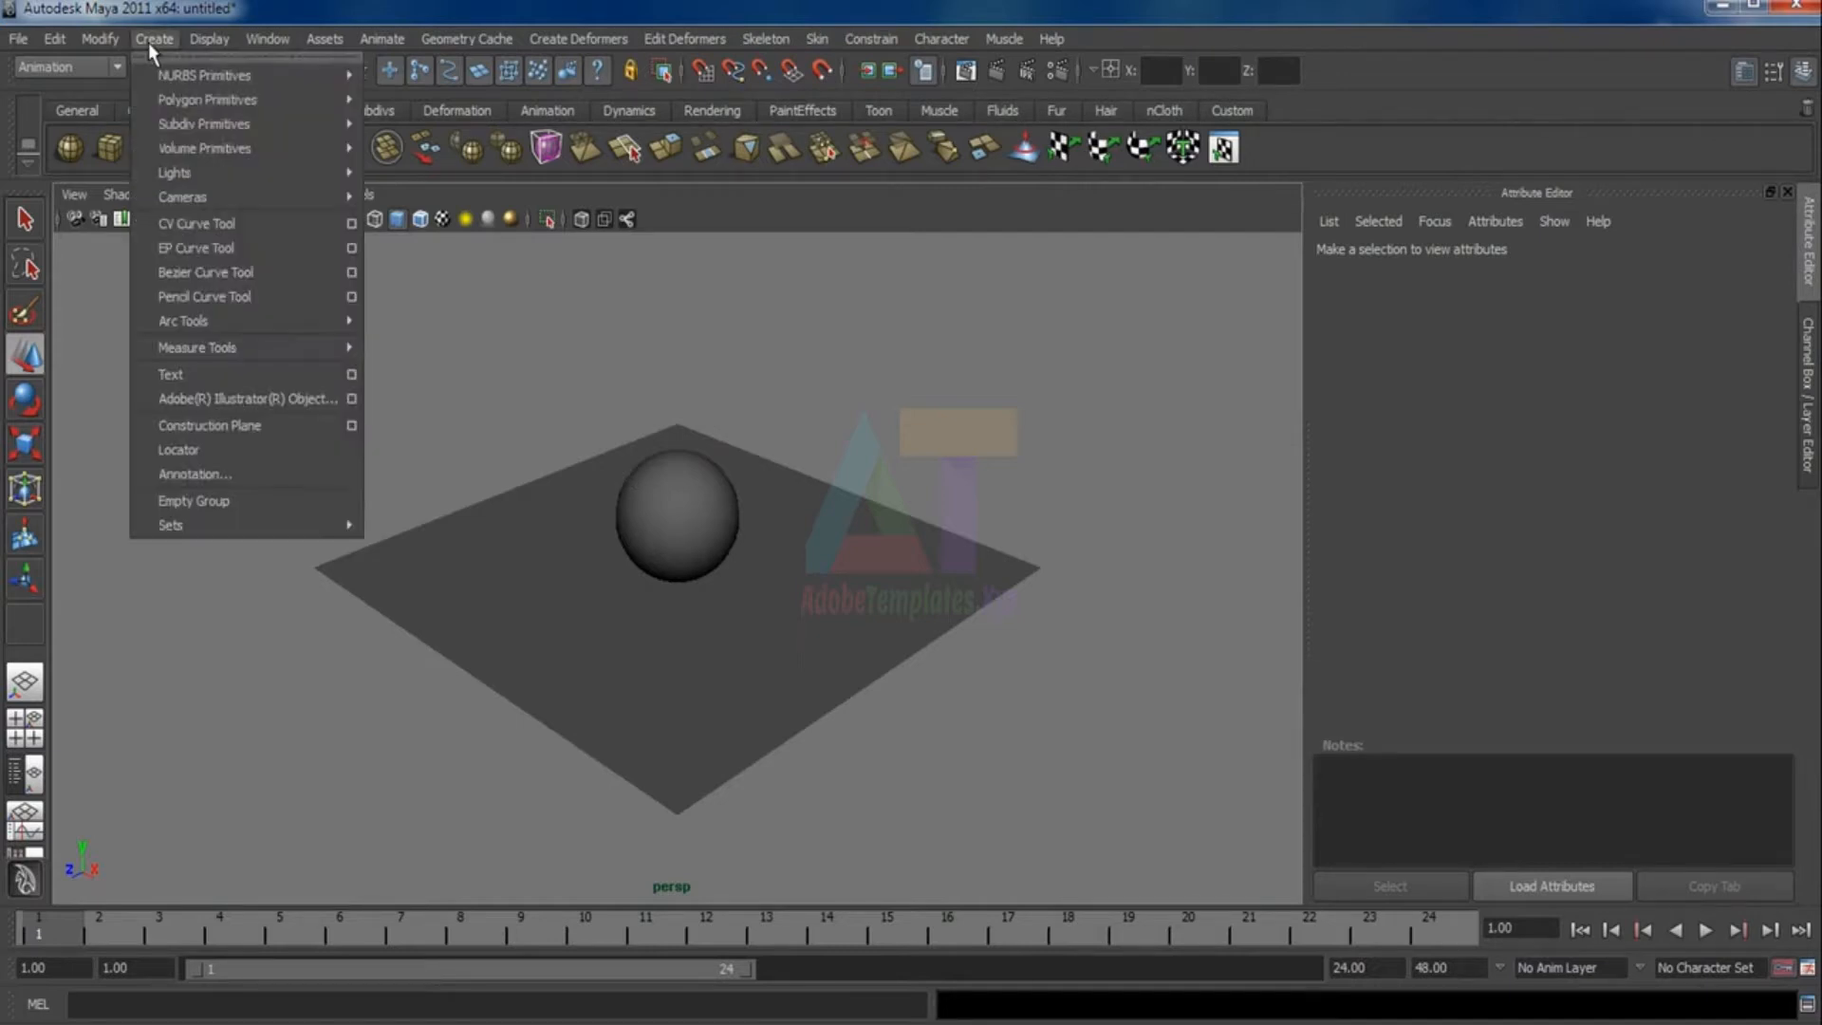
pyautogui.moveTo(185, 173)
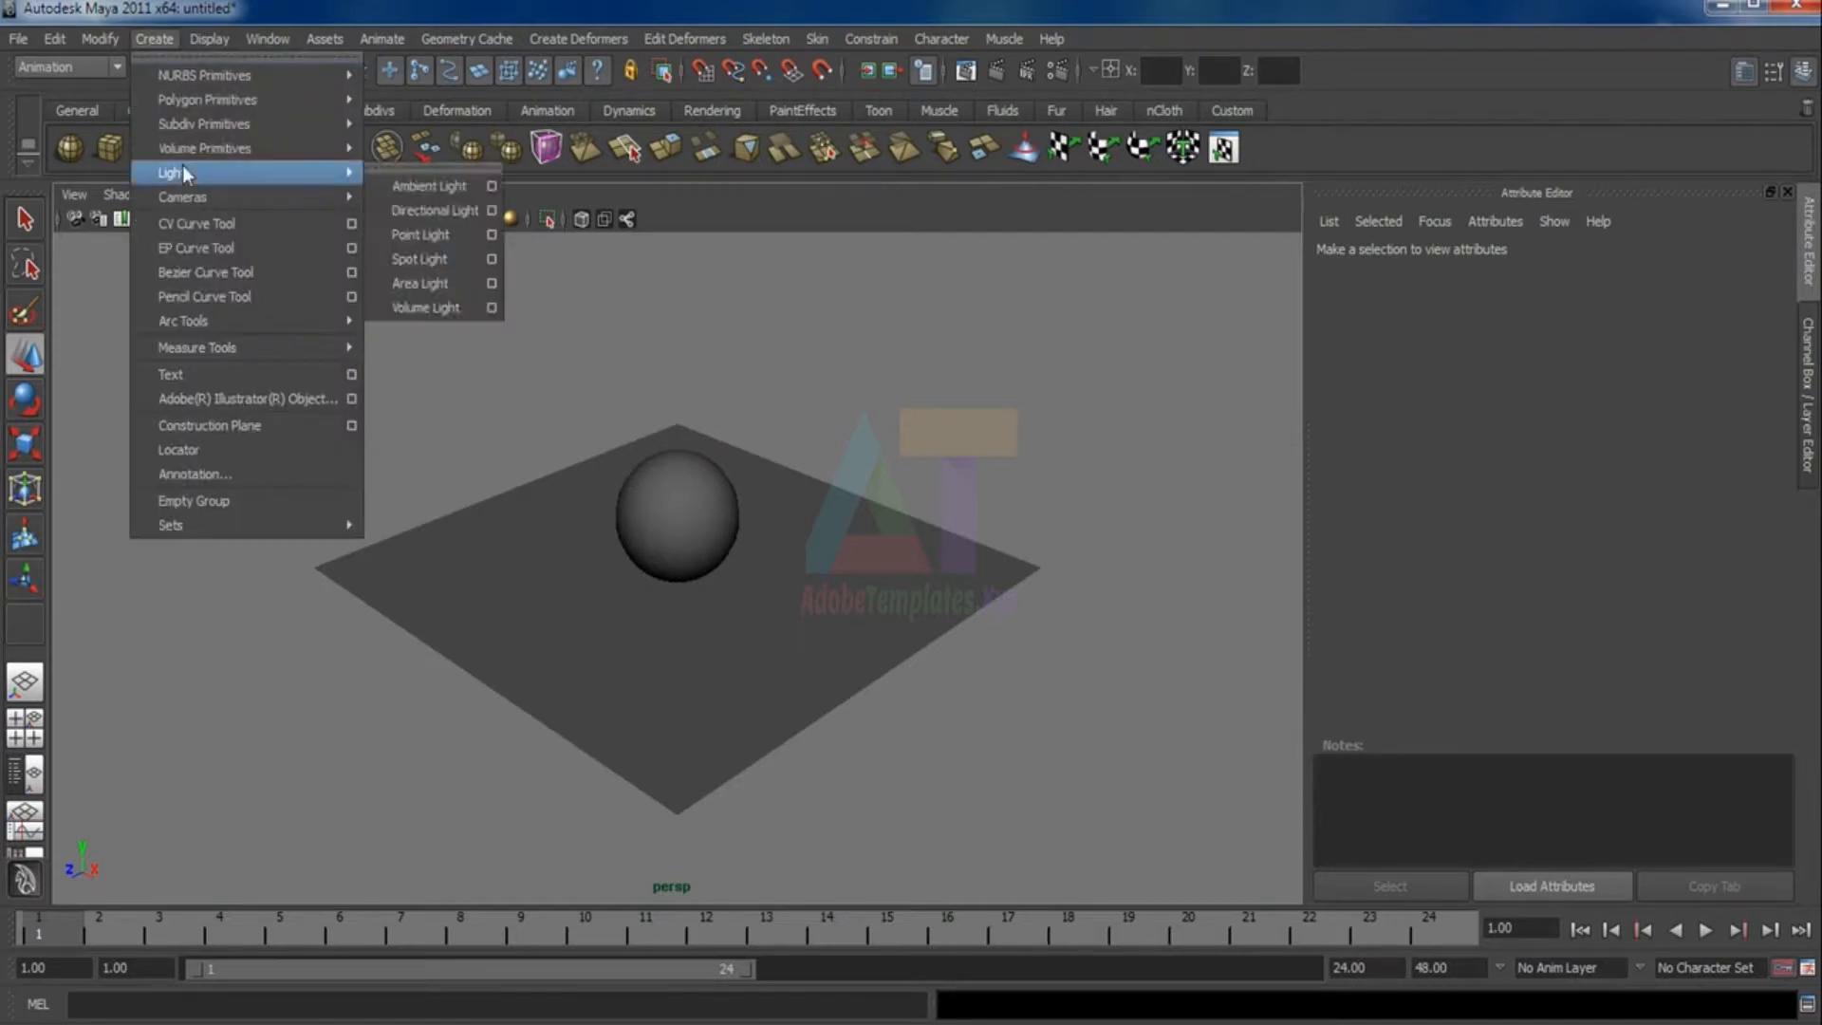
pyautogui.click(431, 234)
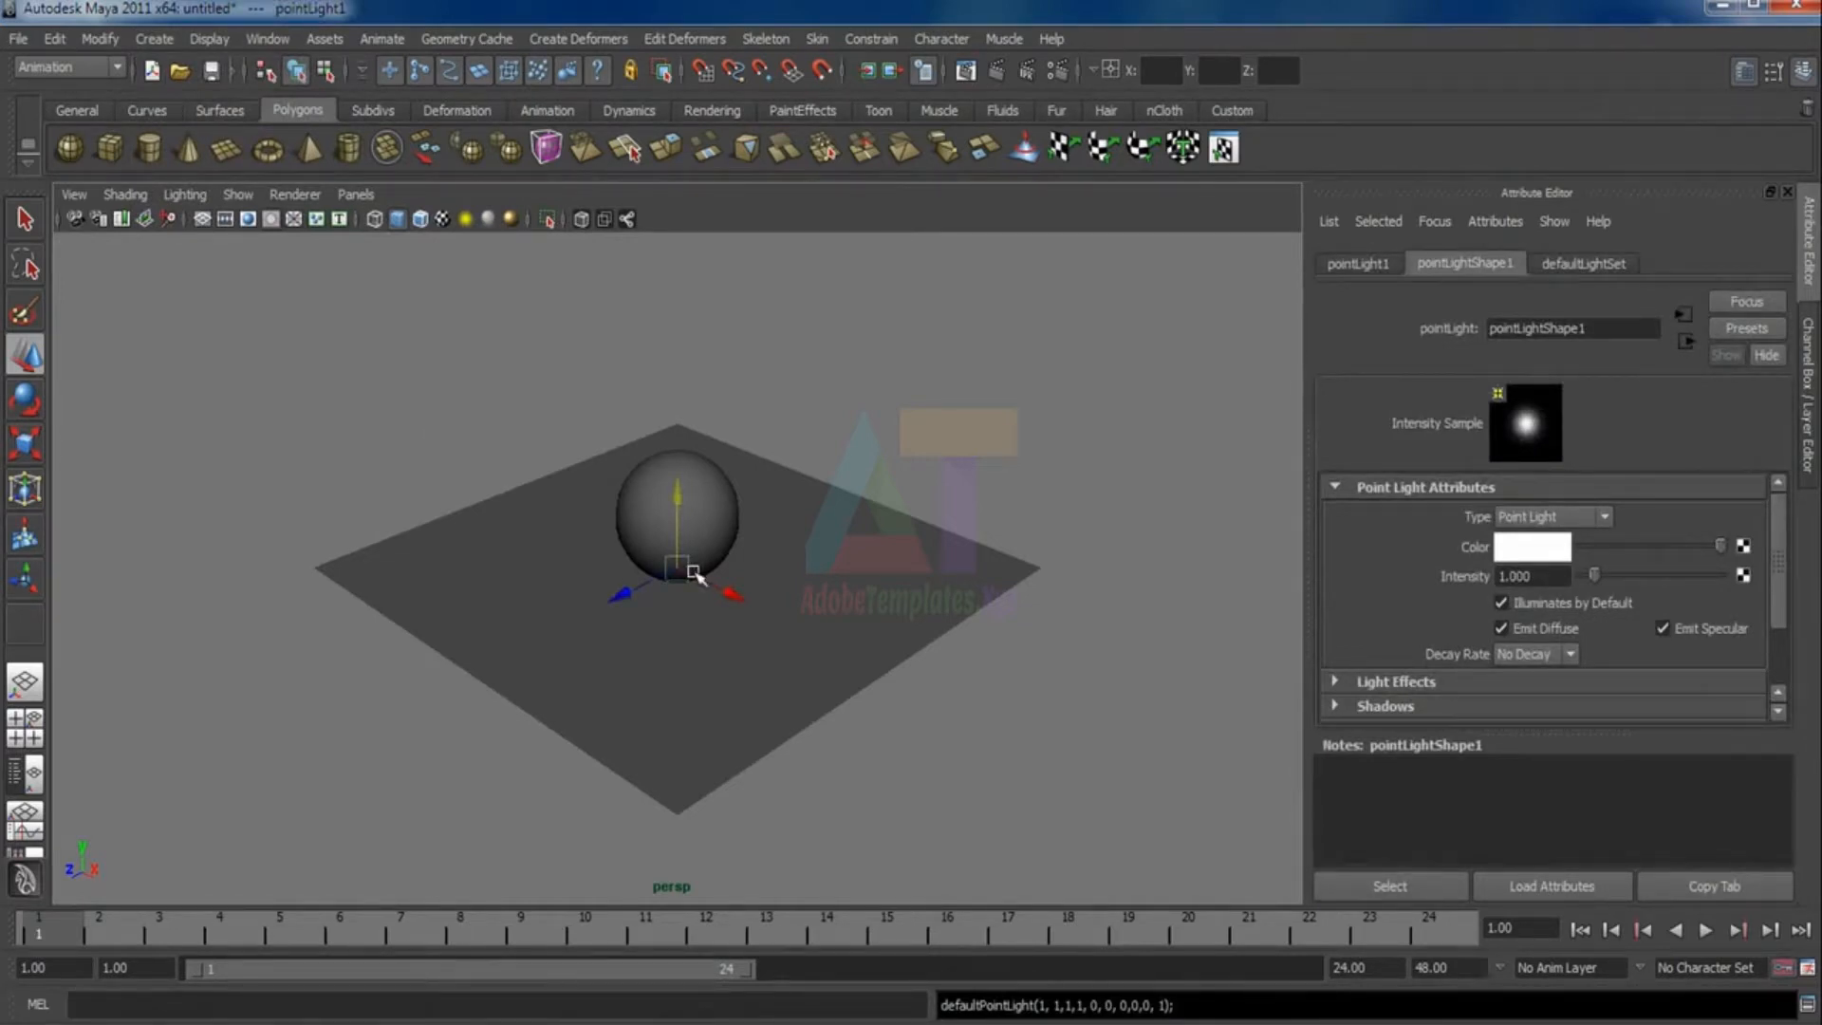
pyautogui.moveTo(623, 598); pyautogui.dragTo(515, 637)
pyautogui.moveTo(580, 543); pyautogui.dragTo(576, 412)
pyautogui.moveTo(518, 515); pyautogui.dragTo(496, 519)
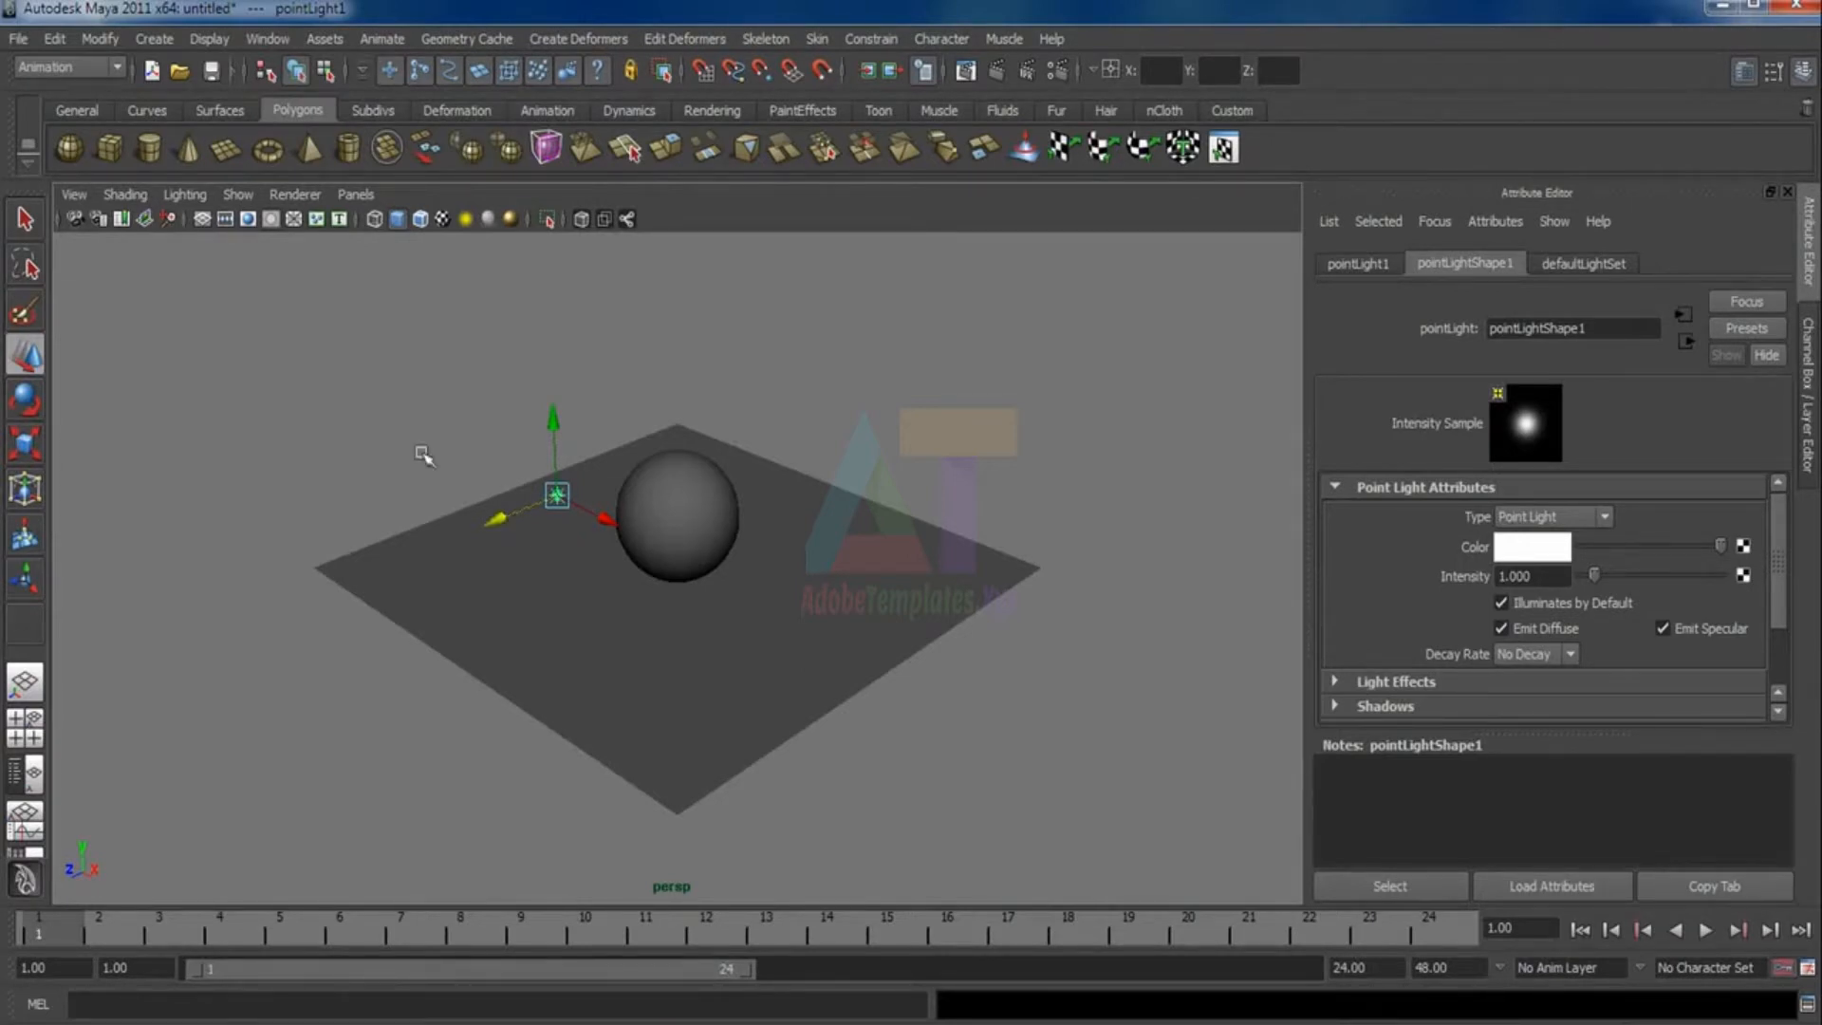
# Light the viewport with the scene's lights and shift the point light slightly forward and lower beside the sphere
pyautogui.click(422, 455)
pyautogui.press('7')
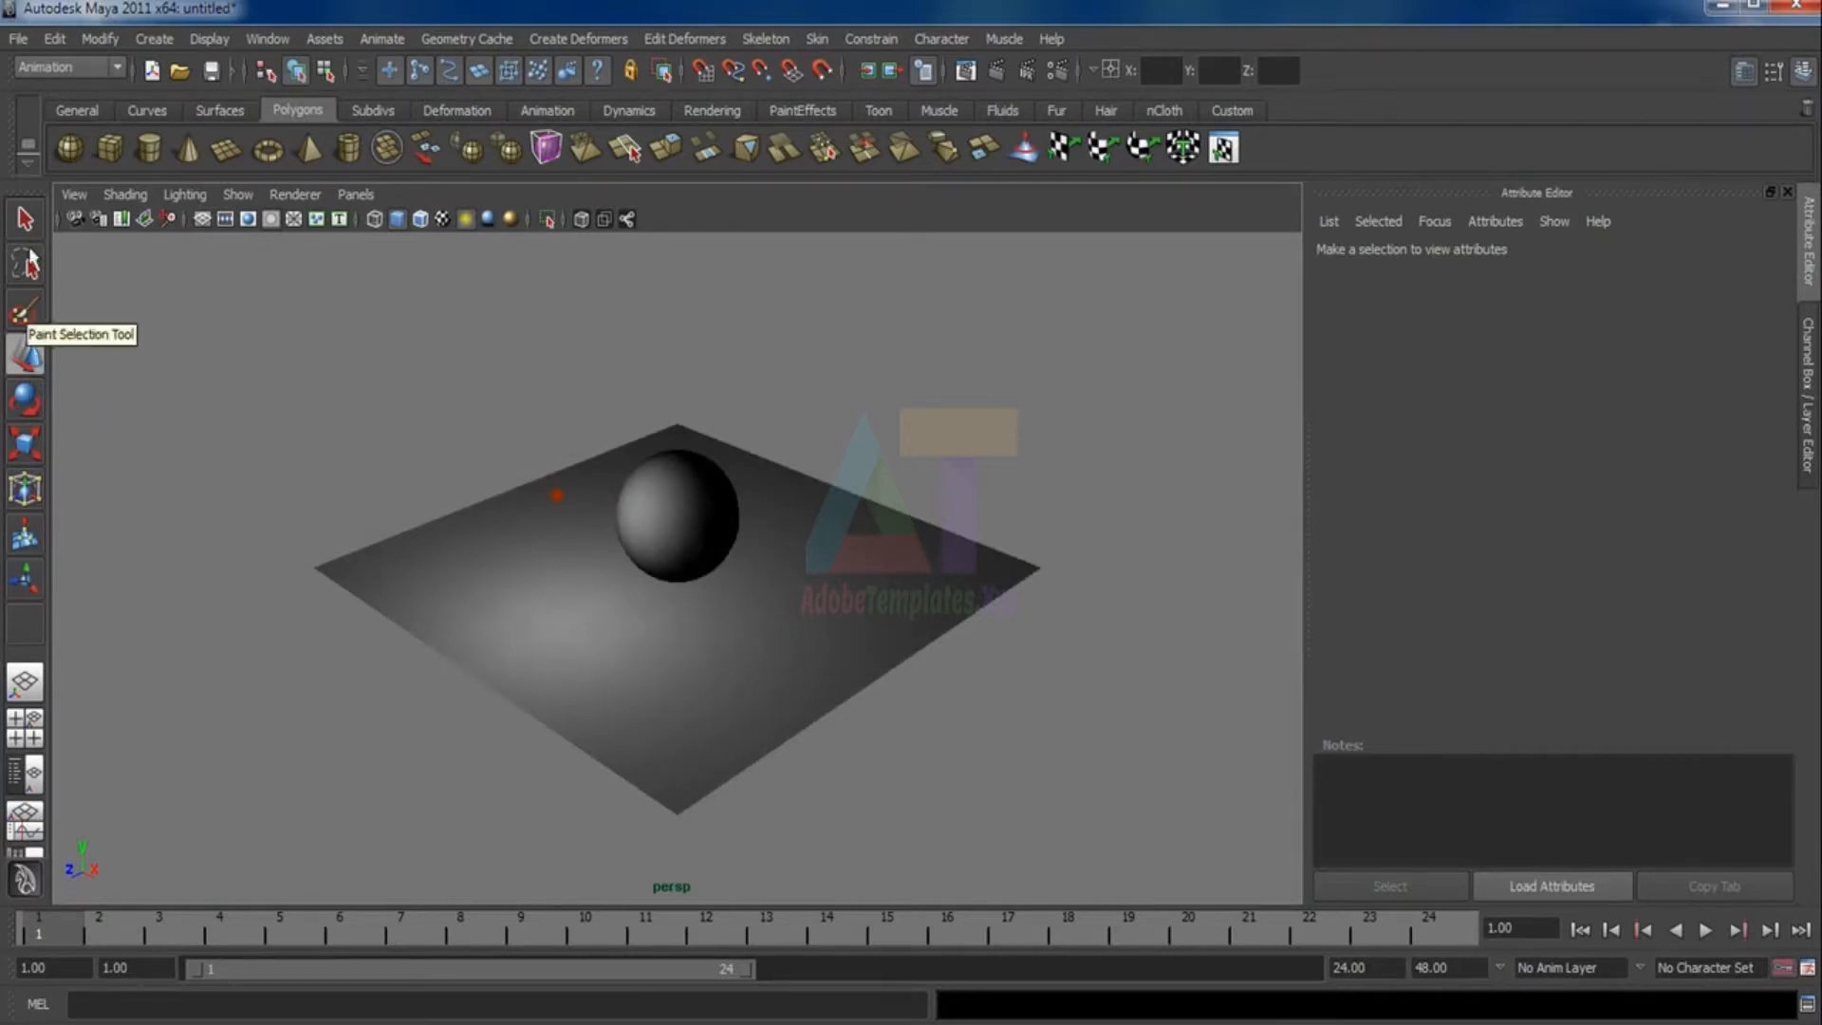
pyautogui.click(556, 494)
pyautogui.moveTo(612, 523); pyautogui.dragTo(609, 457)
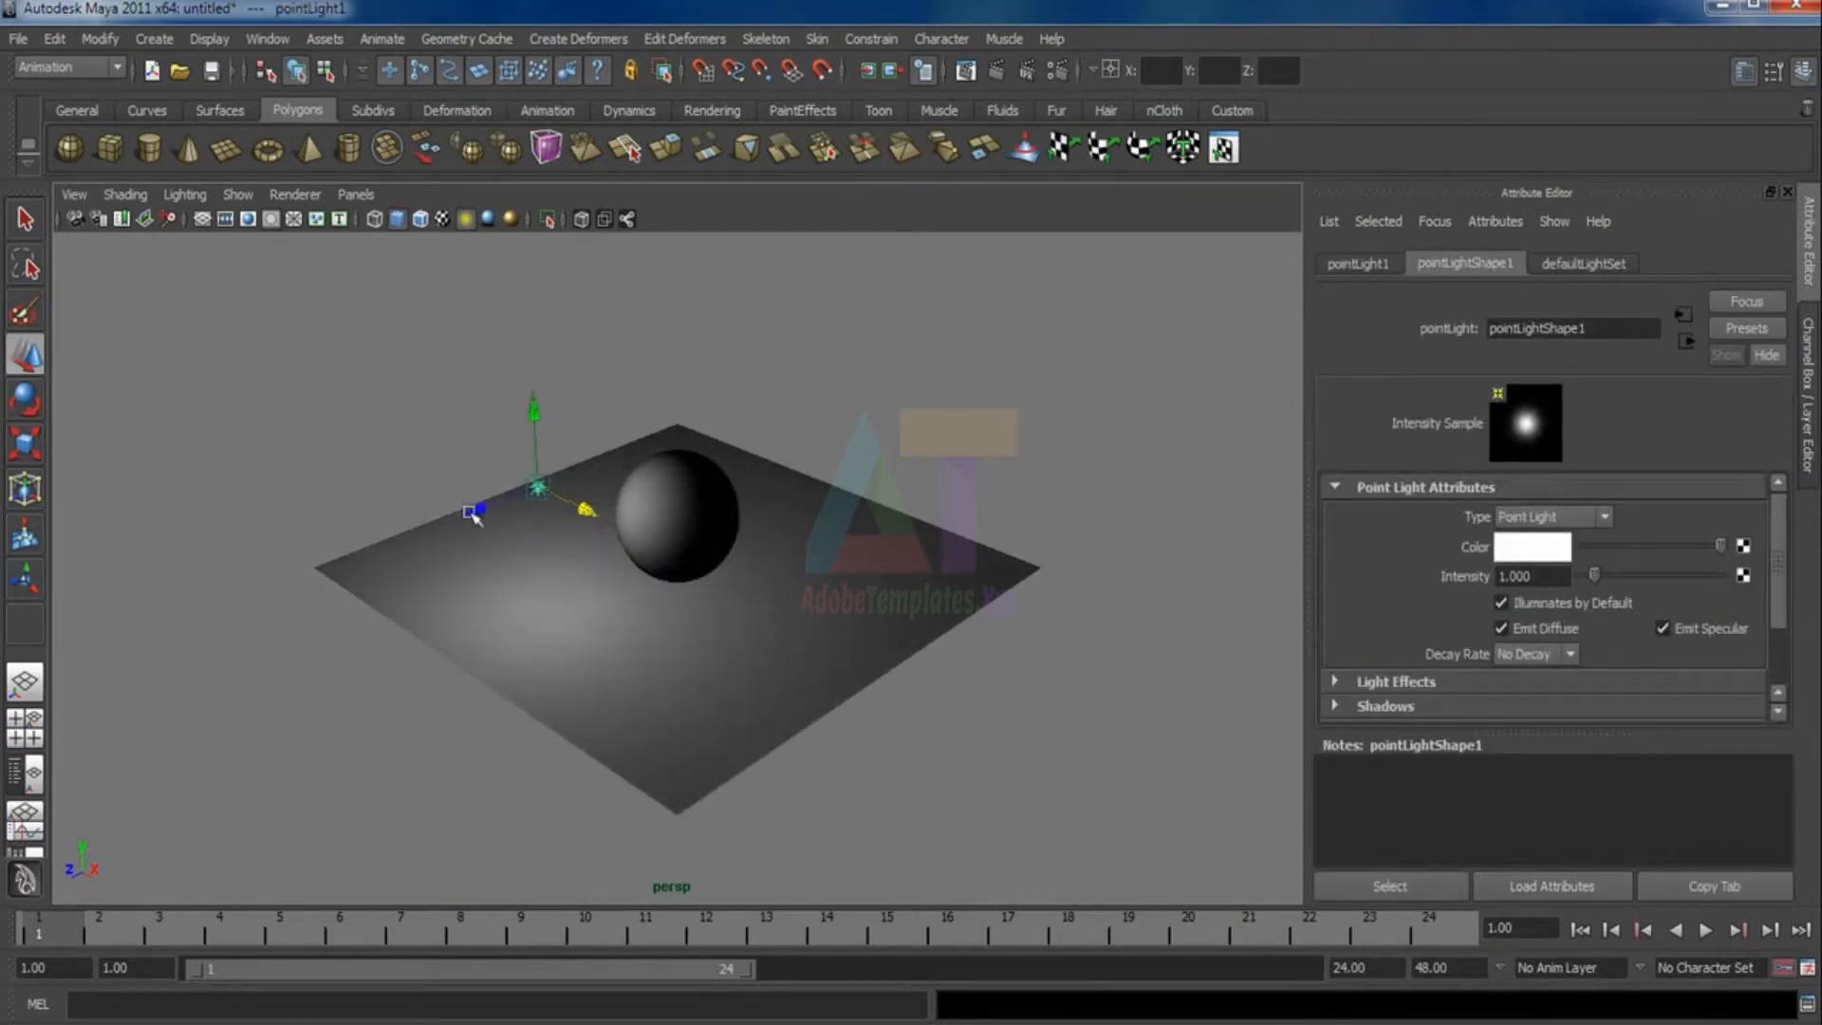
pyautogui.moveTo(477, 510); pyautogui.dragTo(572, 549)
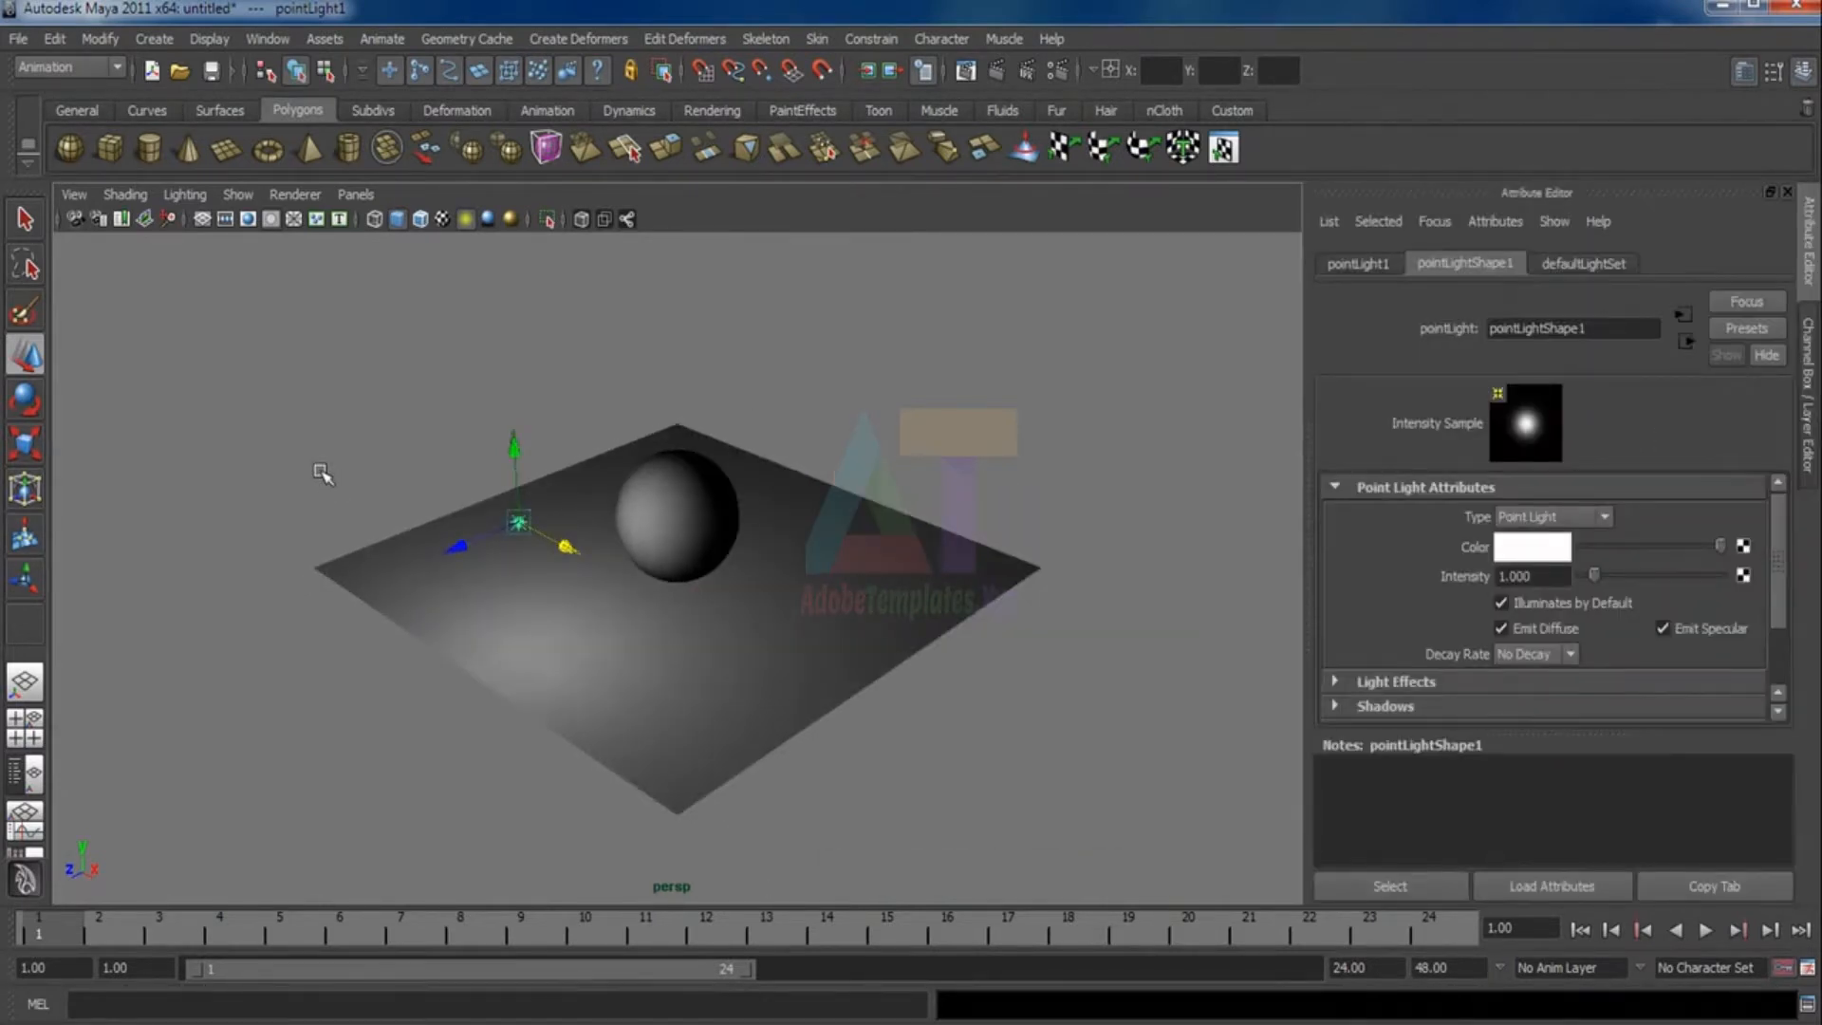
pyautogui.click(302, 485)
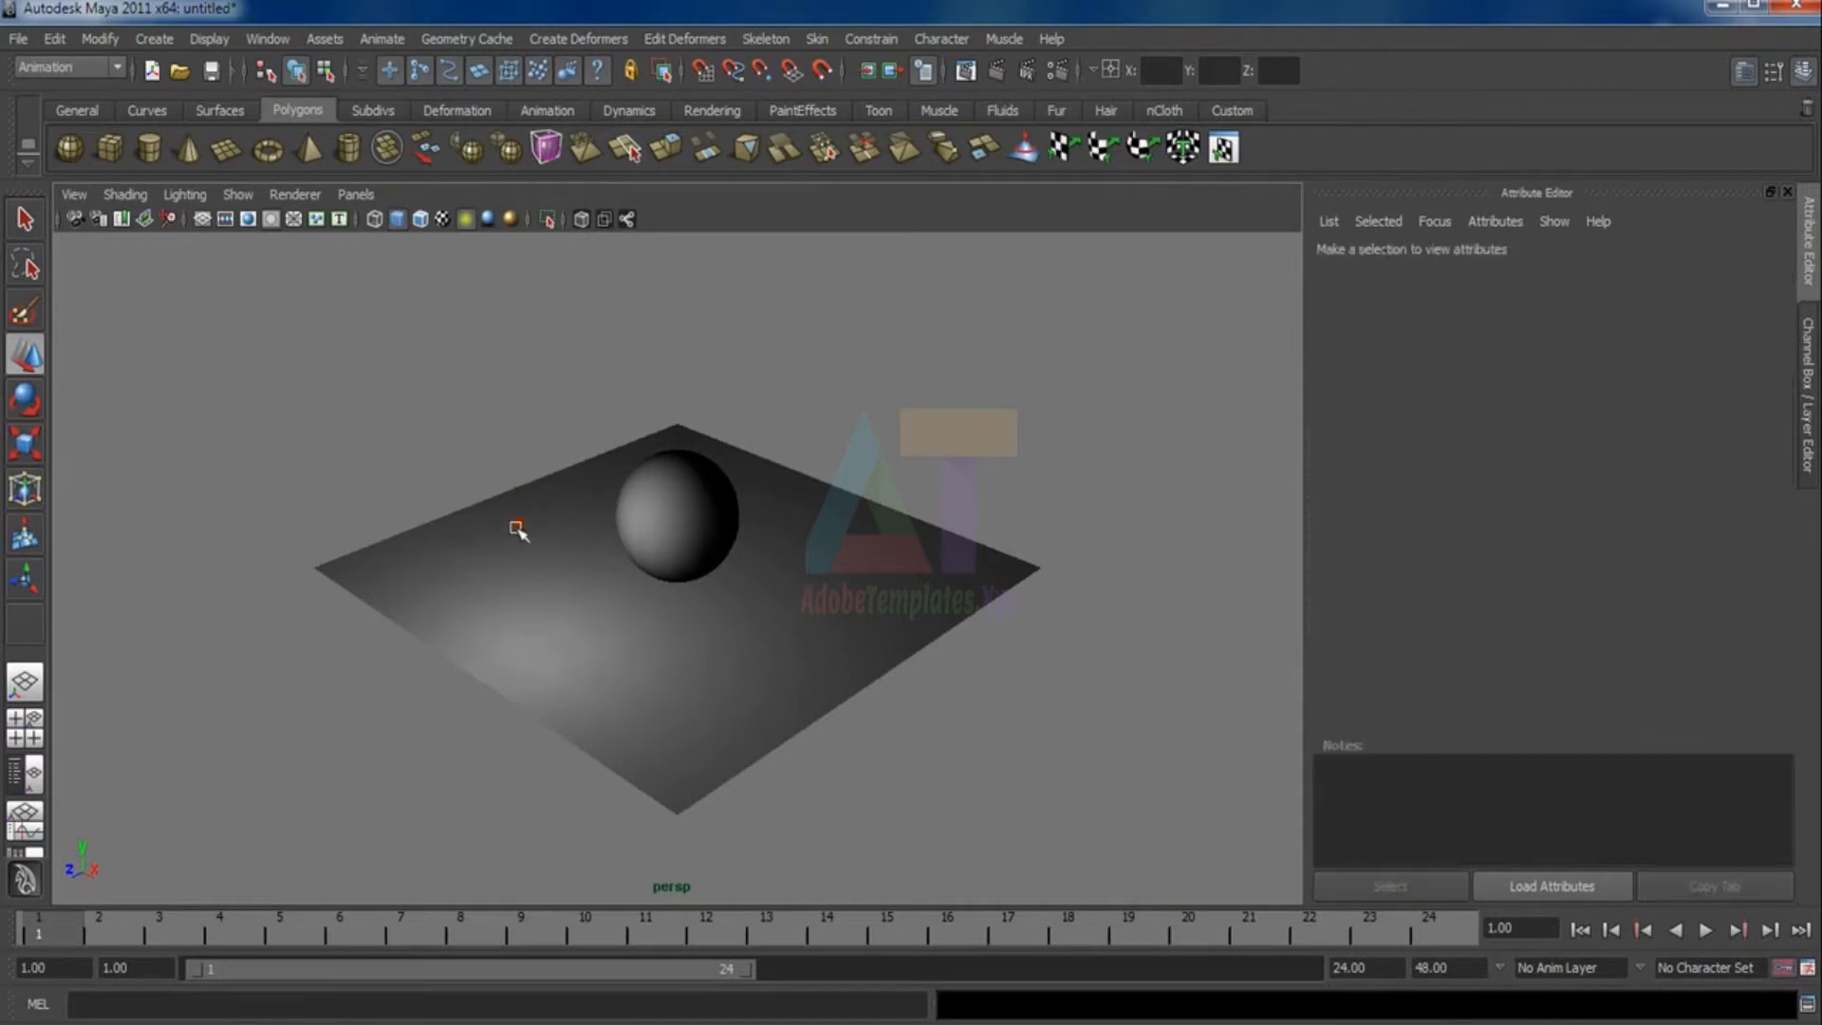
# Try red and yellow as the point light's color and set it back to white
pyautogui.click(519, 518)
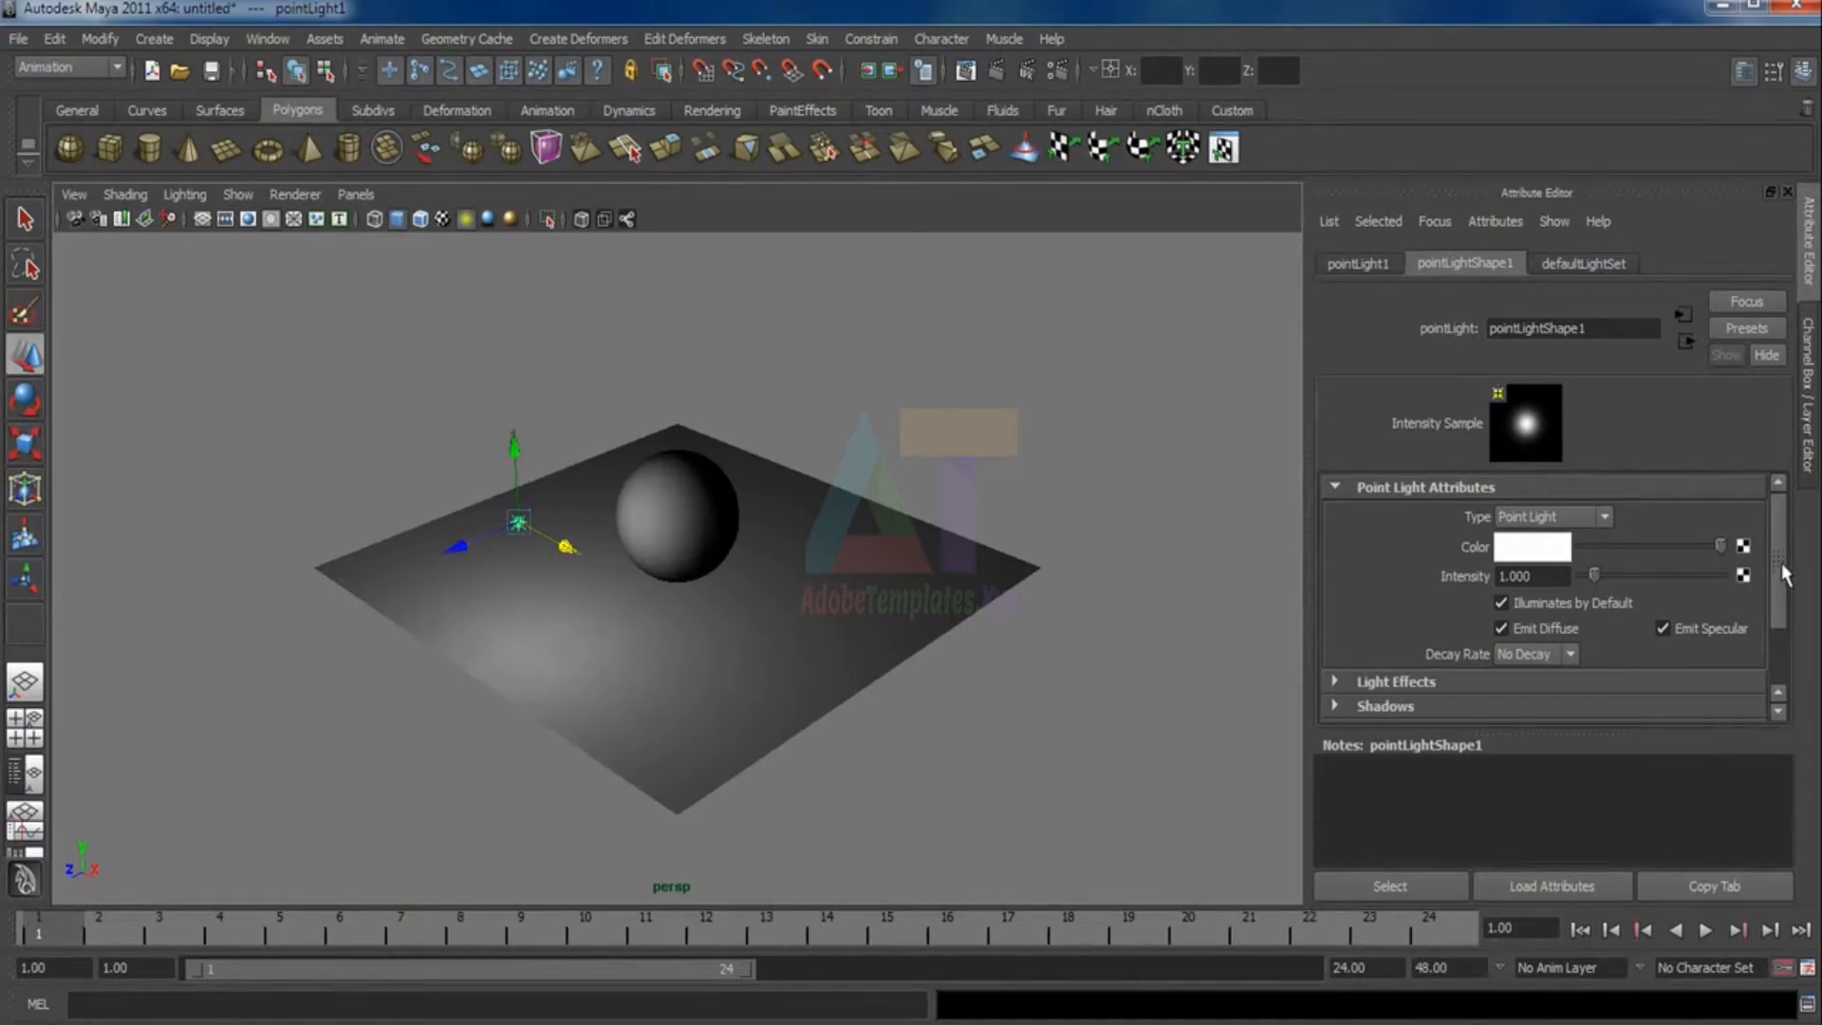
pyautogui.moveTo(1779, 562); pyautogui.dragTo(1778, 574)
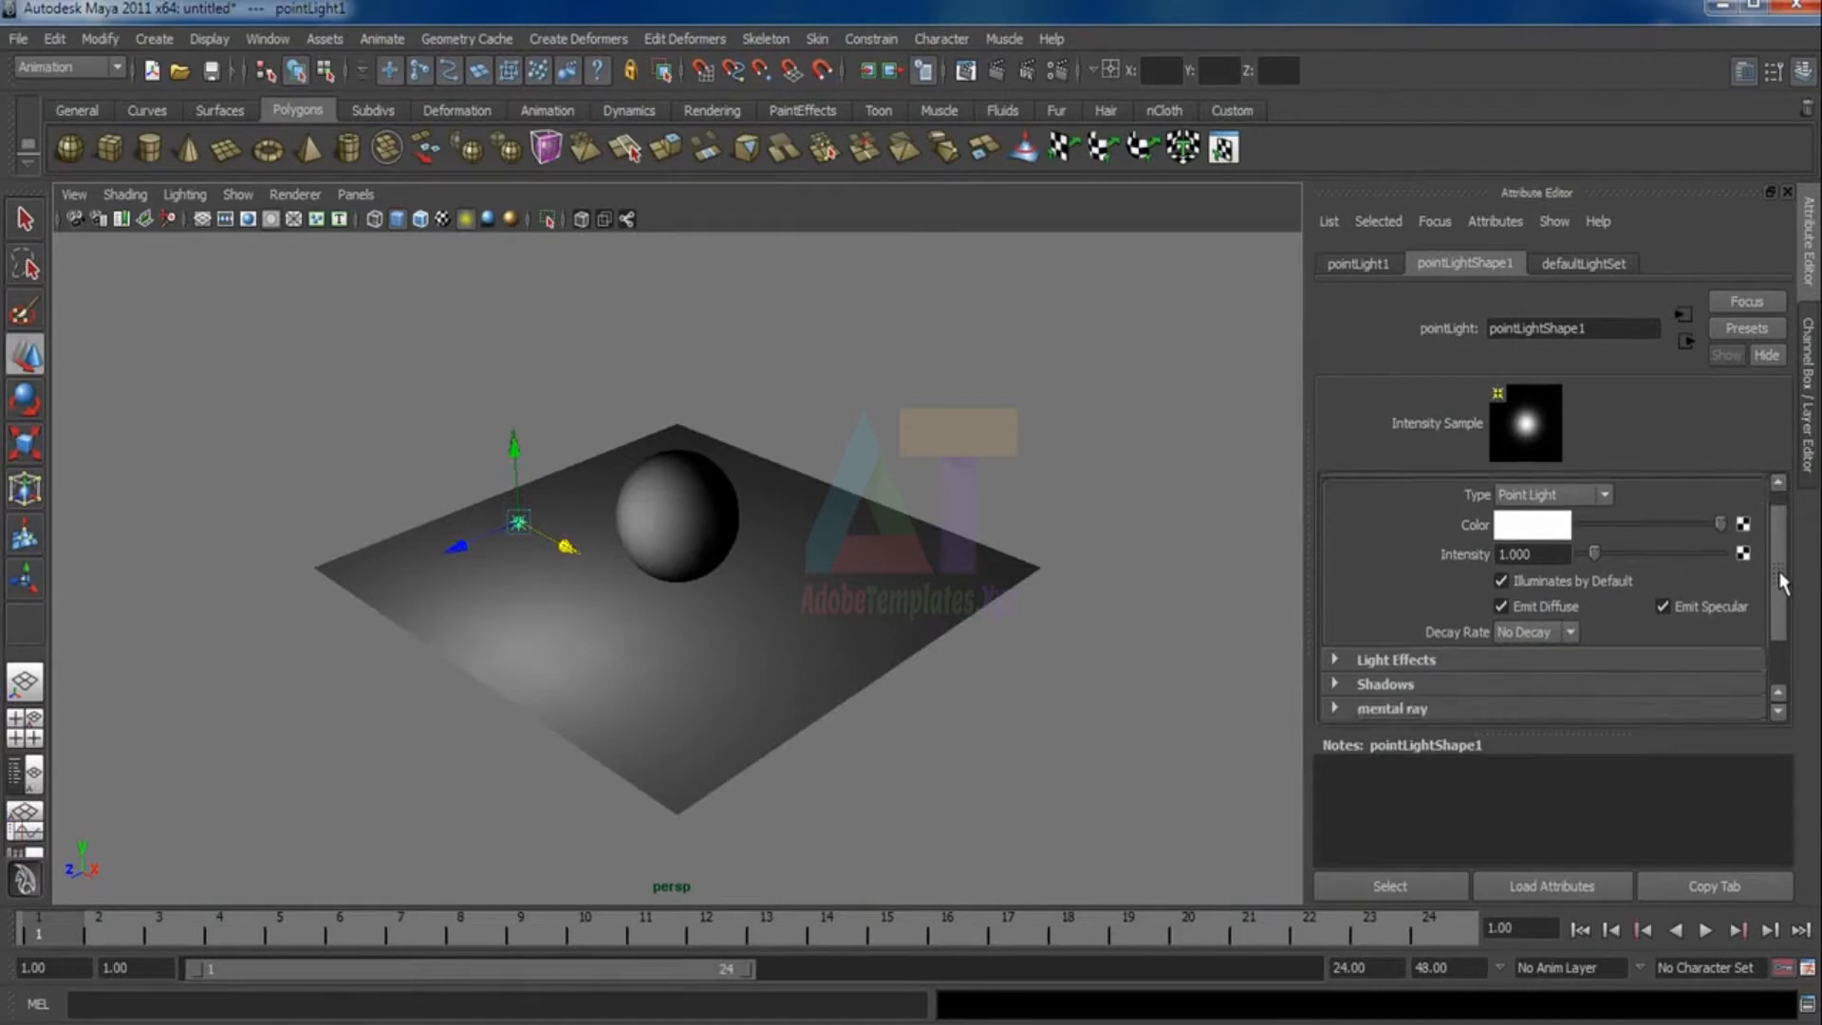
pyautogui.click(1515, 532)
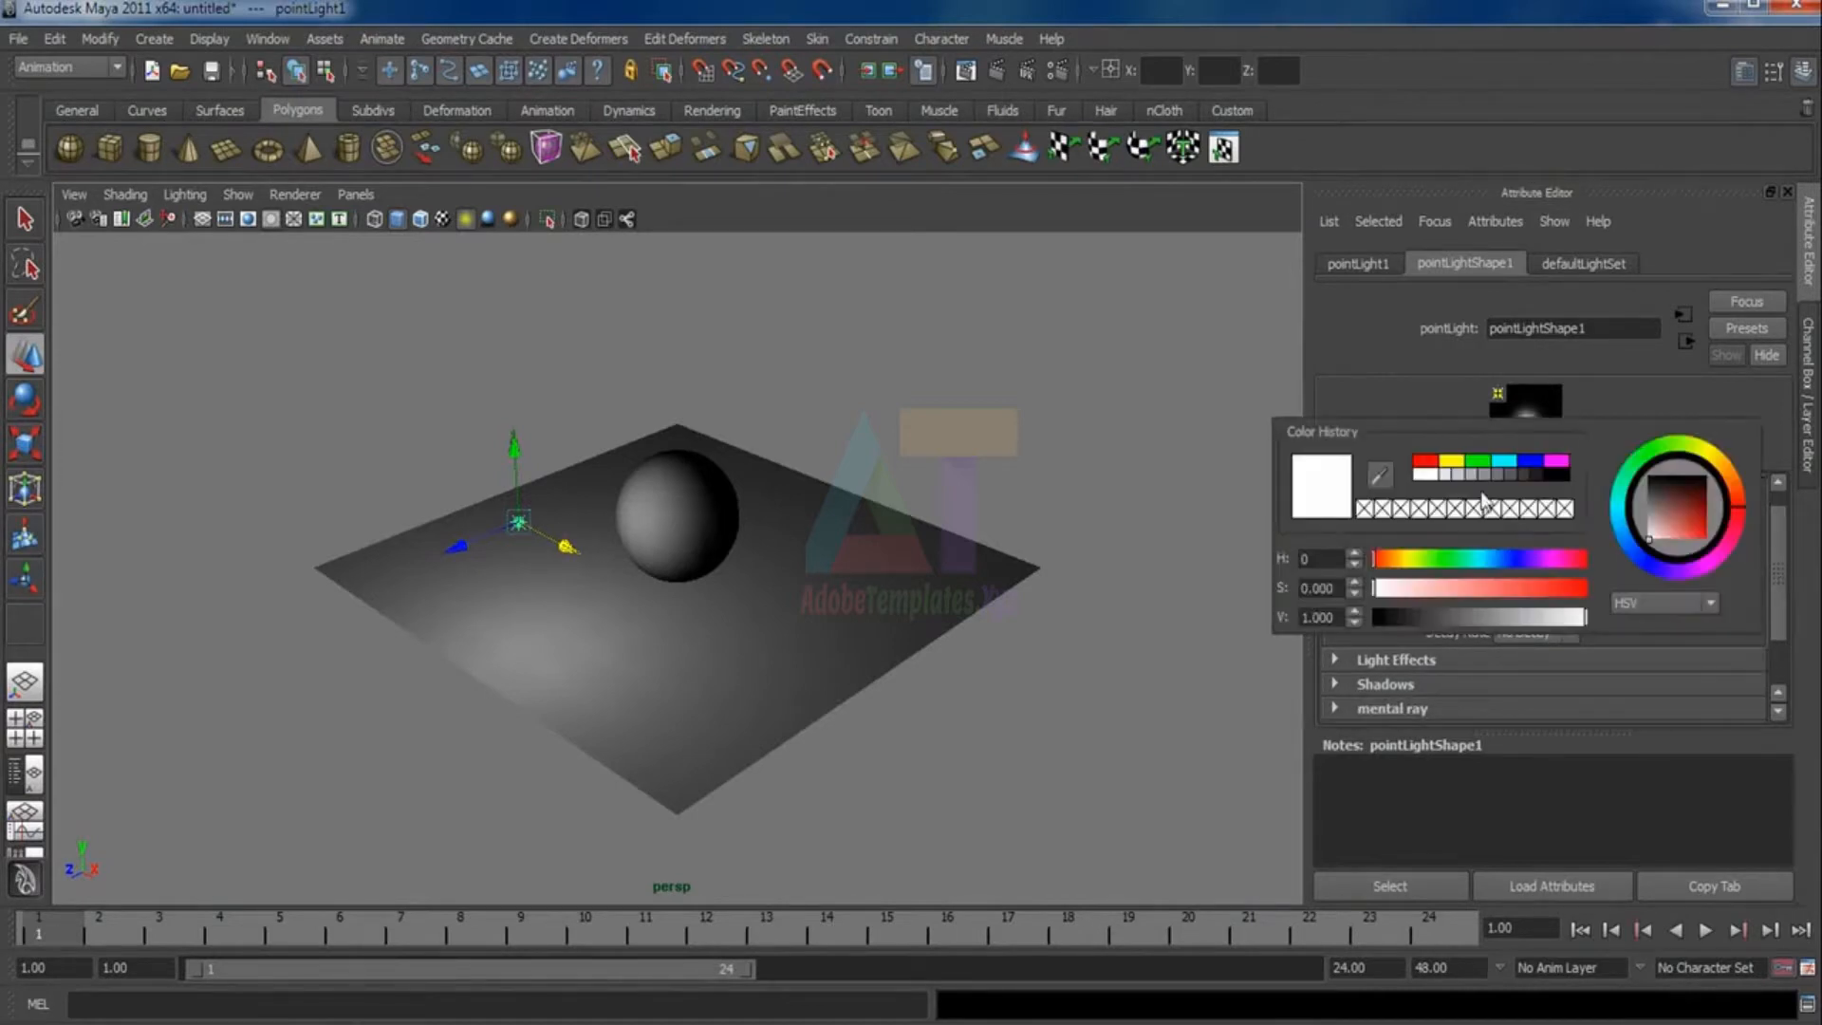
pyautogui.click(1435, 463)
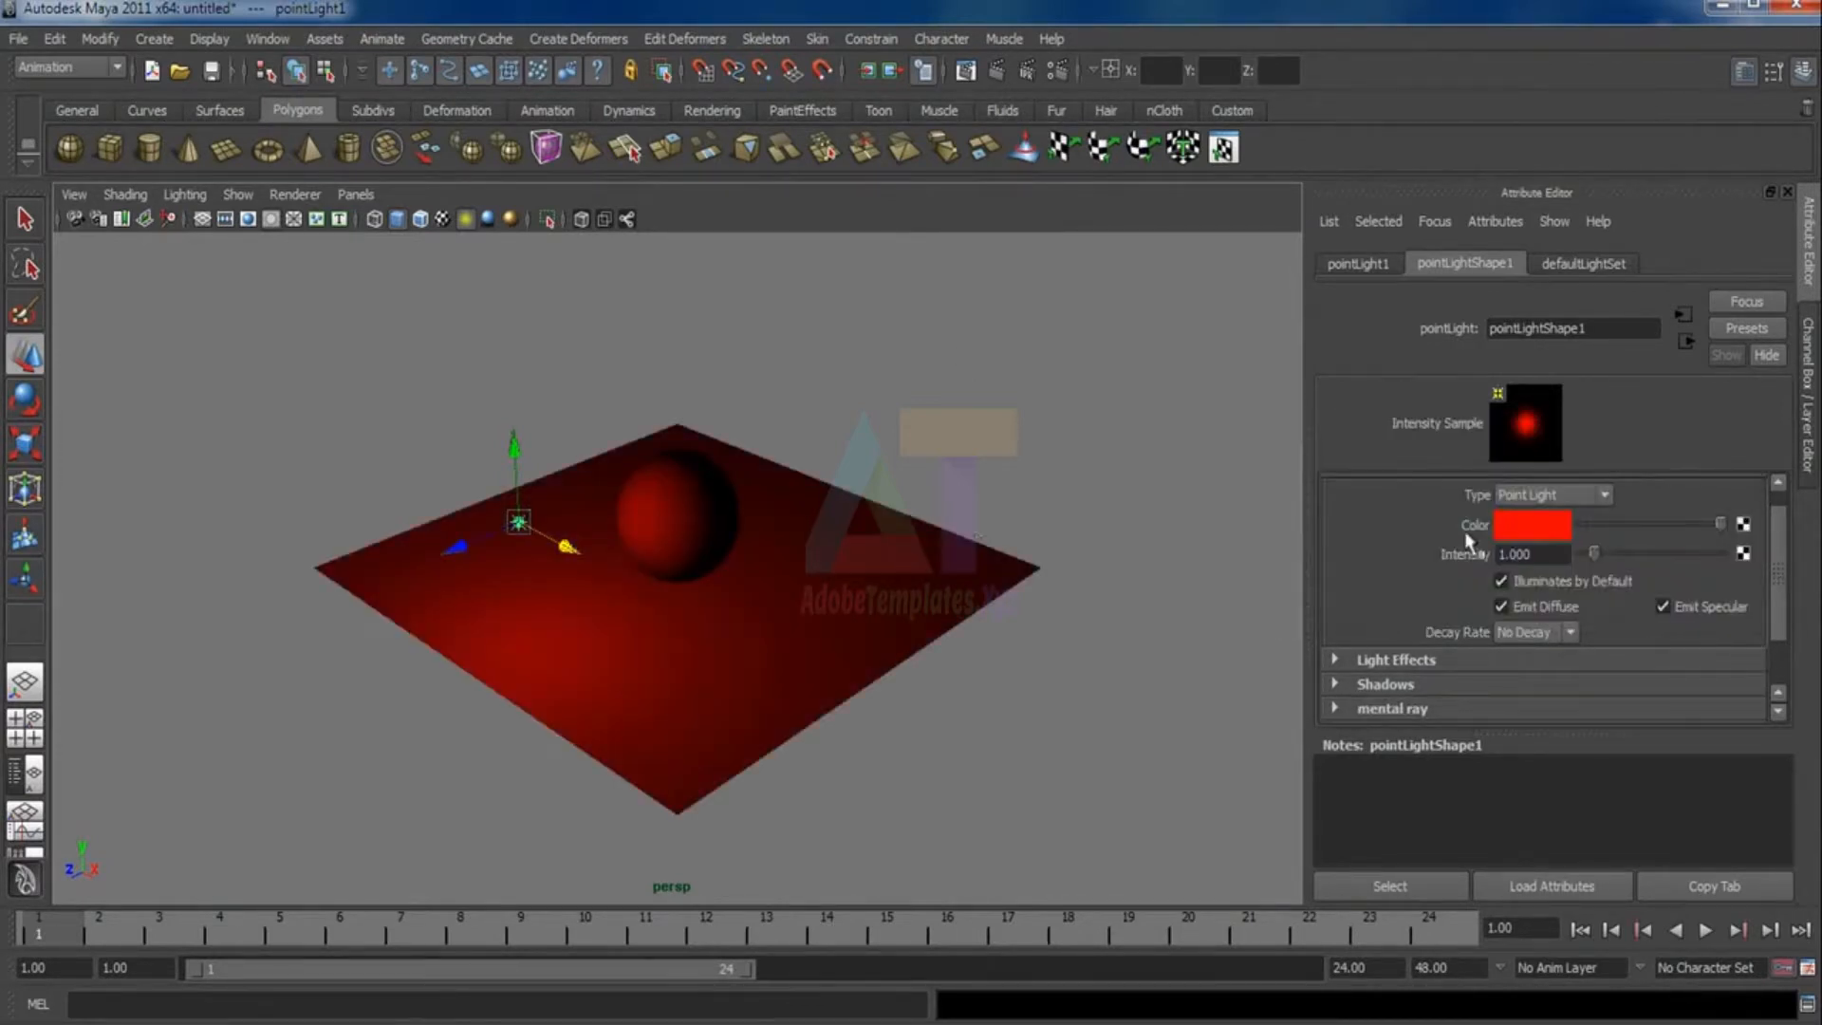
pyautogui.click(1529, 524)
pyautogui.click(1472, 462)
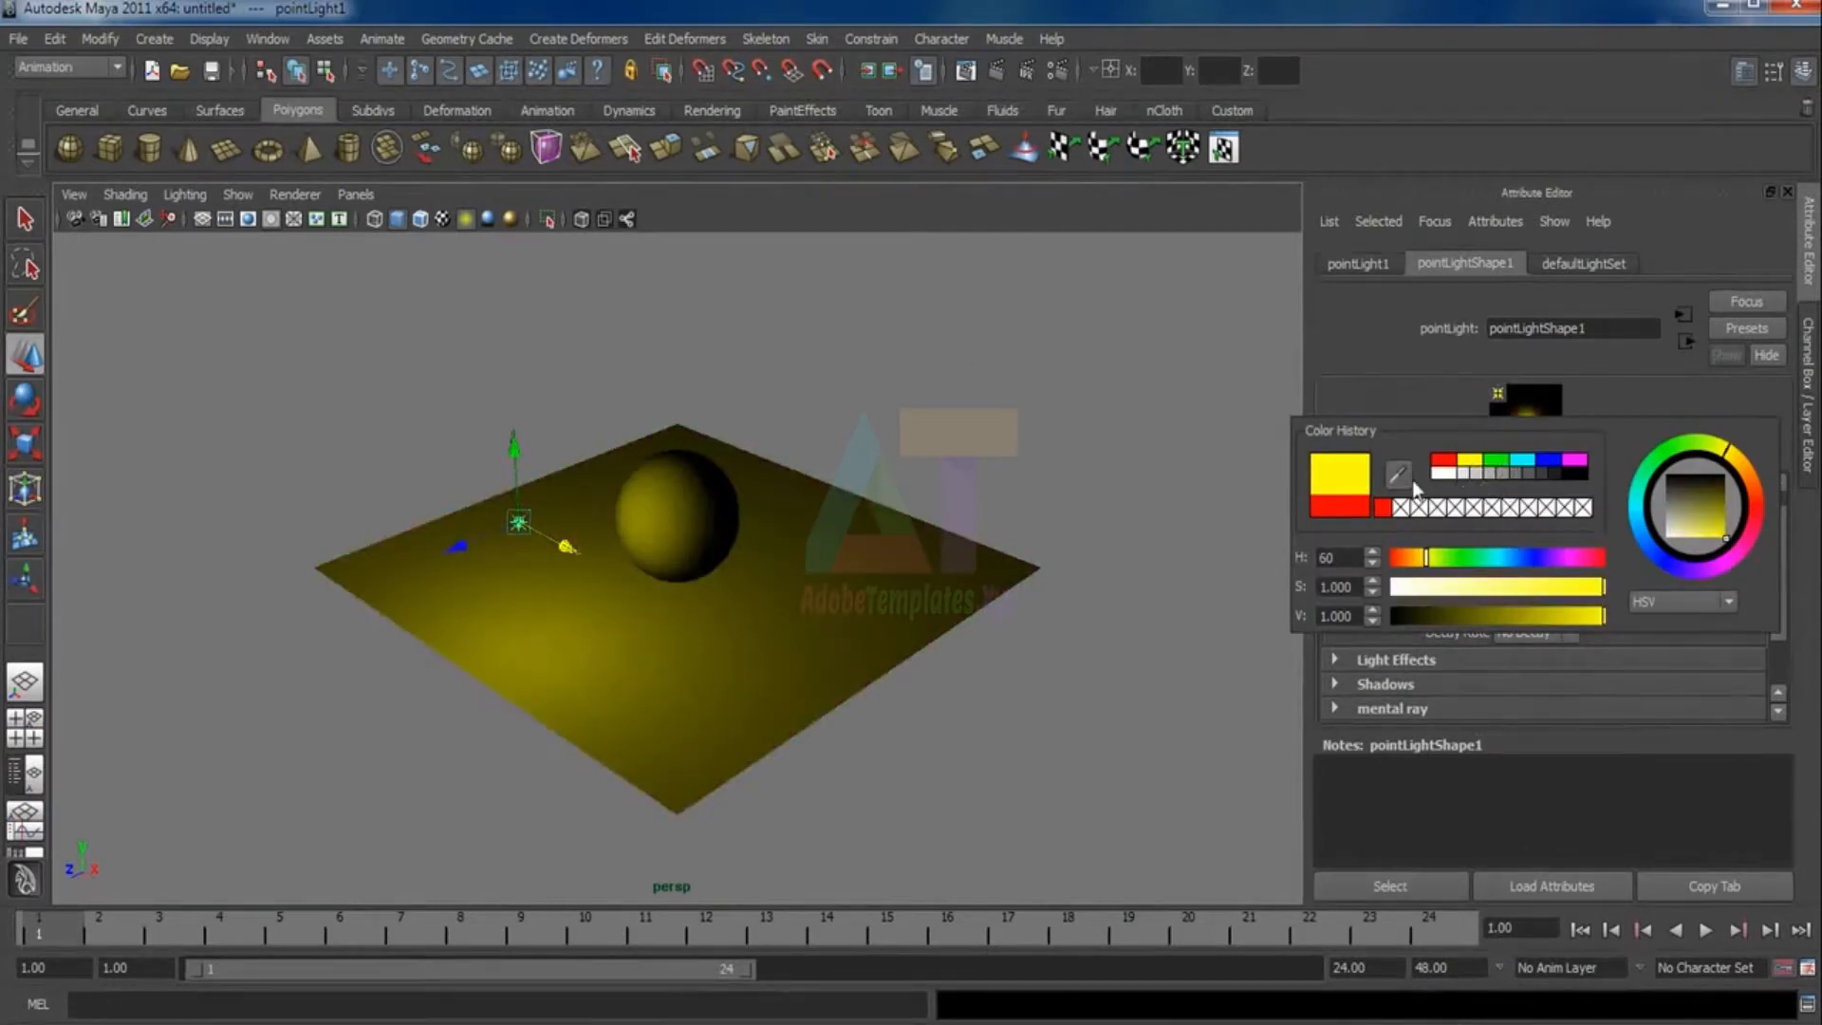
pyautogui.click(1444, 472)
pyautogui.click(1122, 395)
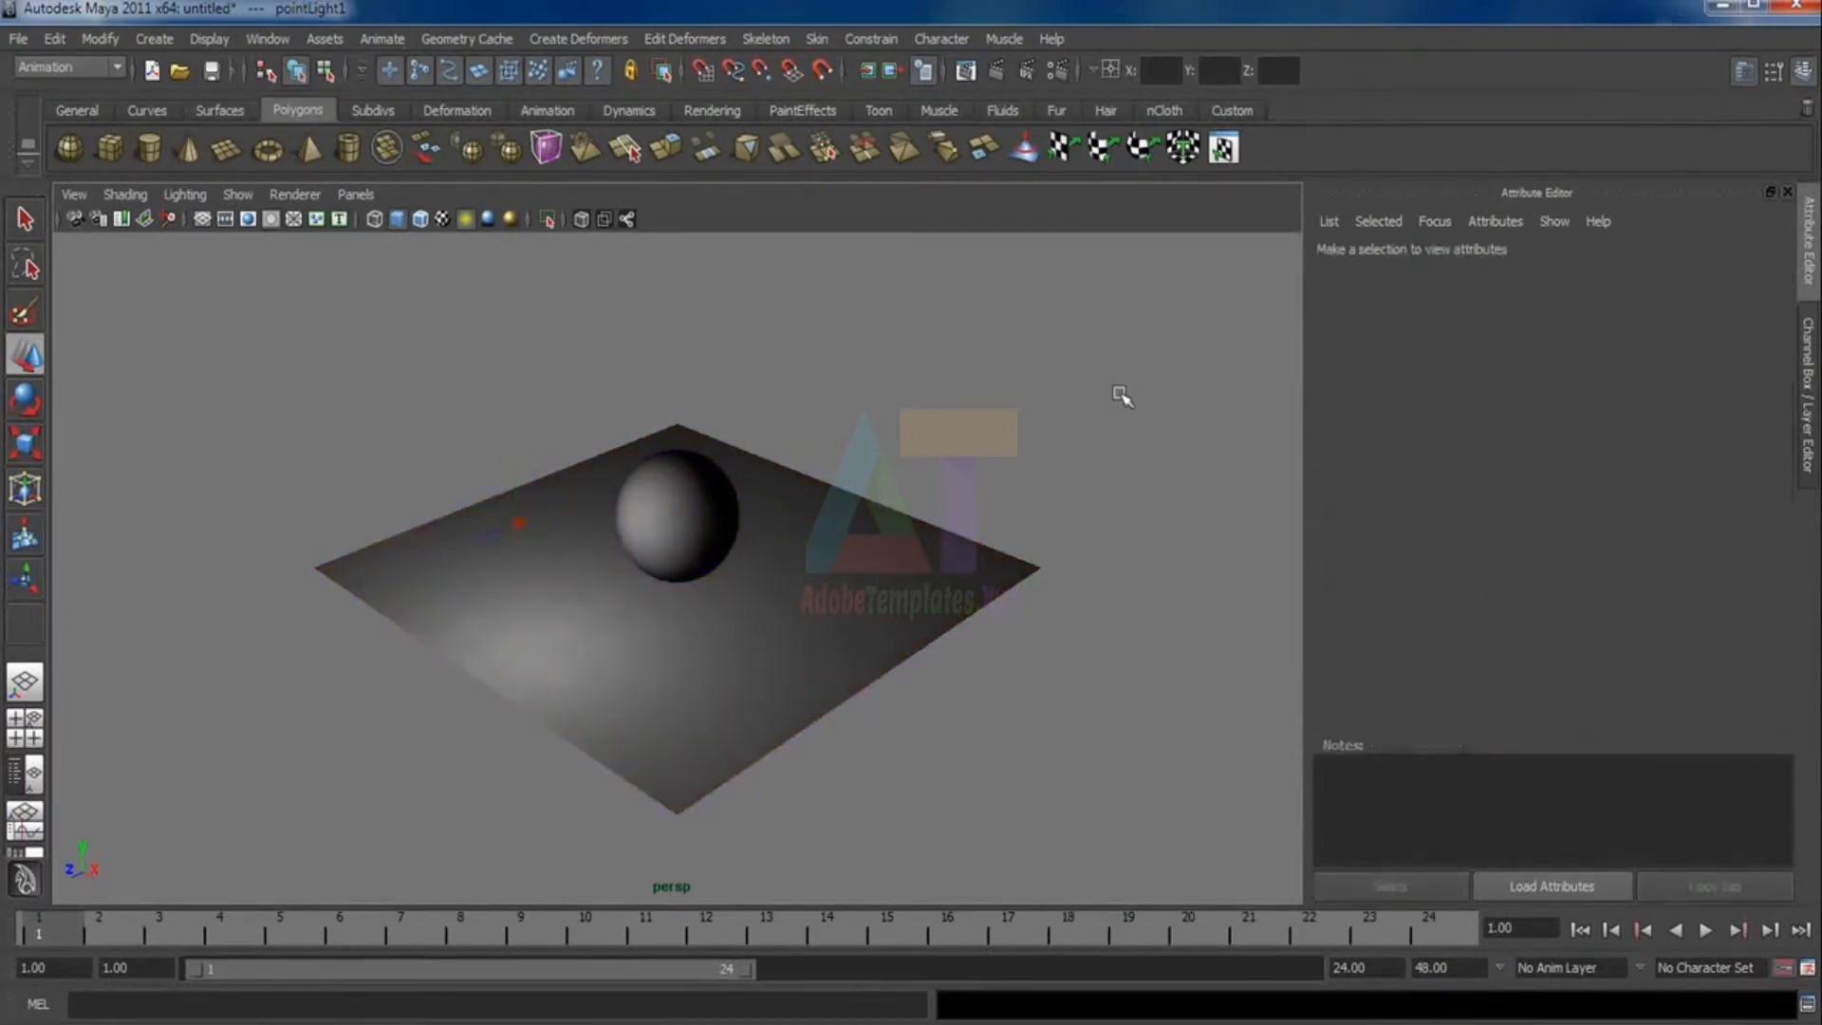
# Lower the point light's intensity to 0.813 and enable depth map shadows for it
pyautogui.click(518, 522)
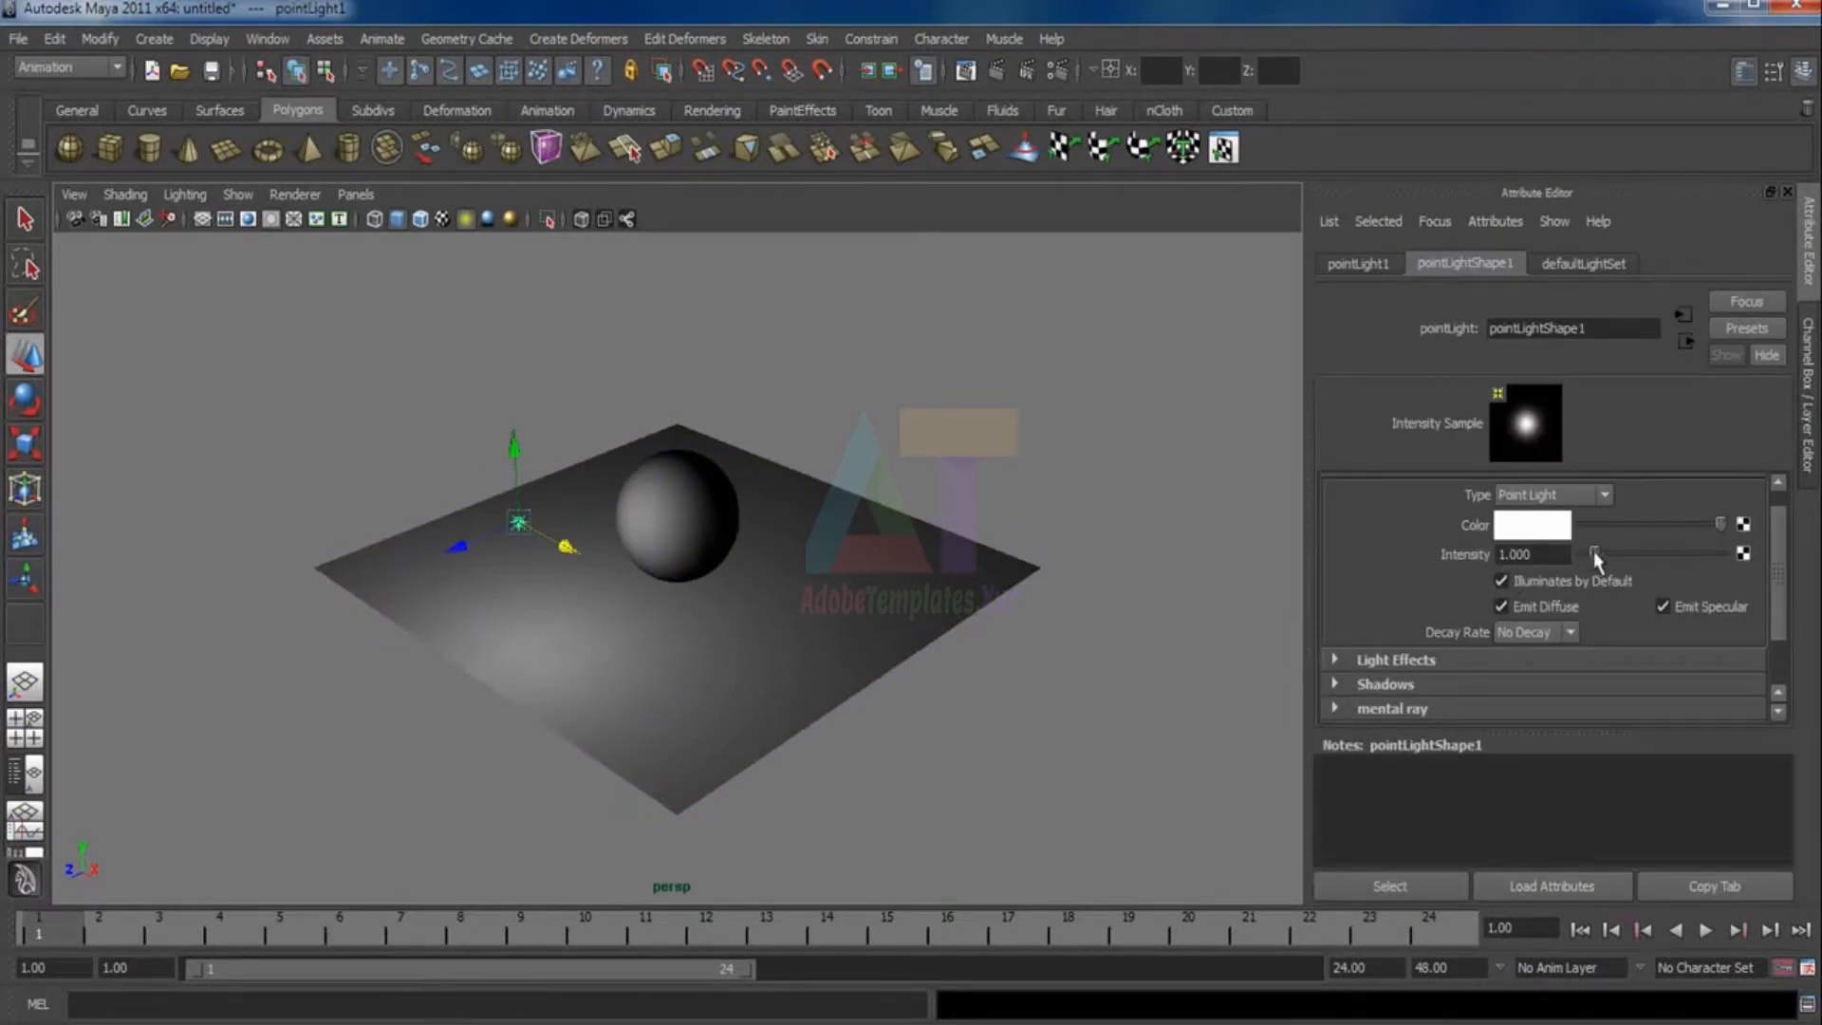
pyautogui.moveTo(1594, 554)
pyautogui.mouseDown()
pyautogui.moveTo(1628, 566)
pyautogui.moveTo(1592, 551)
pyautogui.mouseUp()
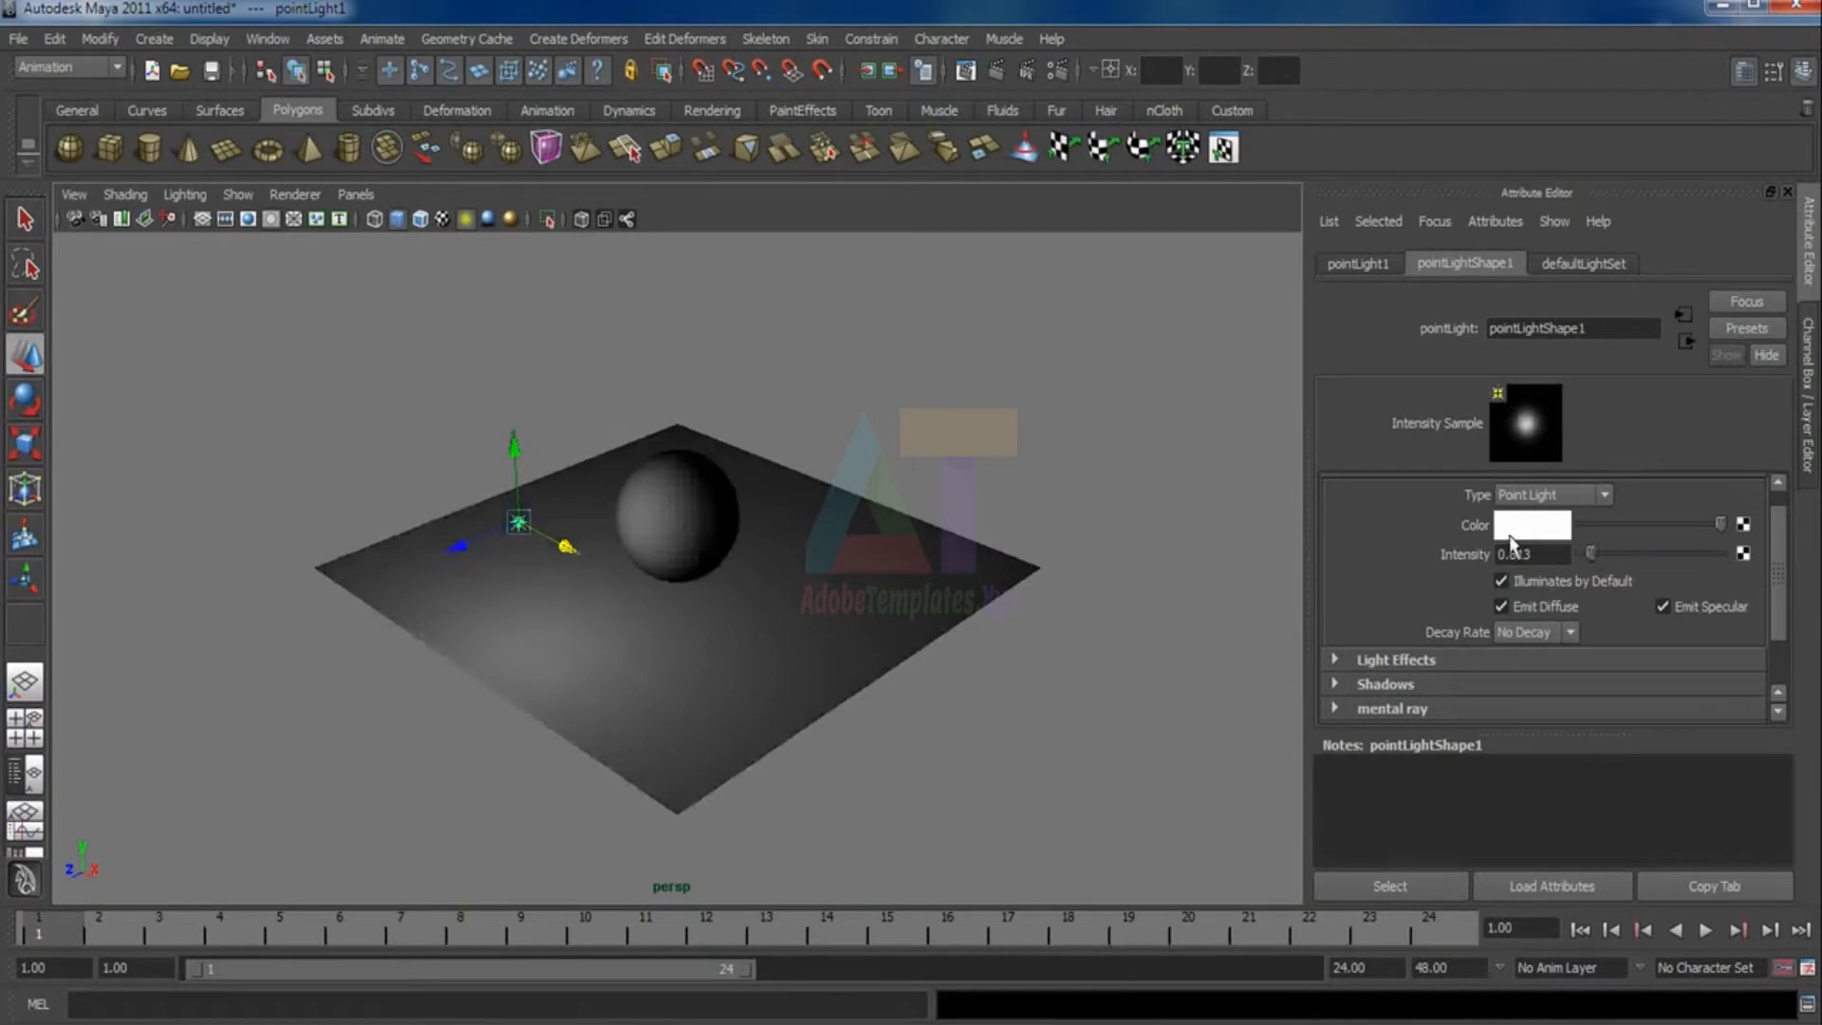
pyautogui.scroll(-2, 1777, 549)
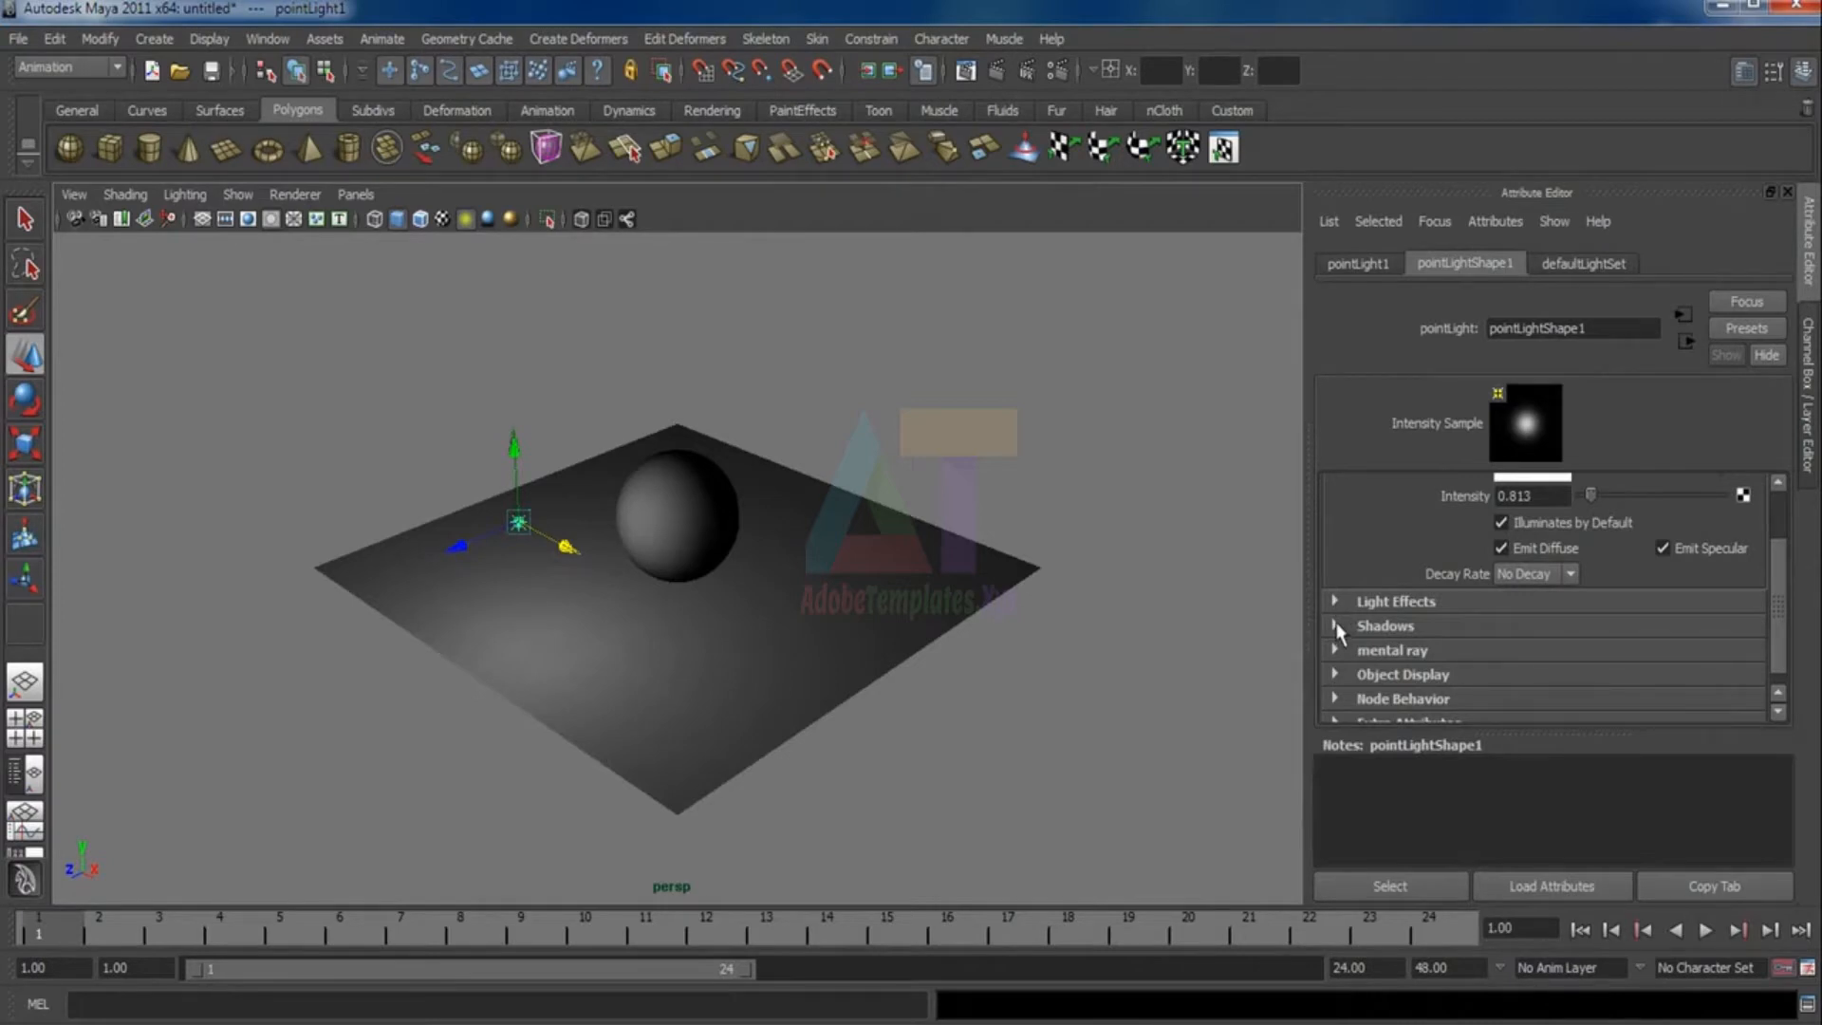
pyautogui.click(1335, 626)
pyautogui.scroll(-3, 1213, 670)
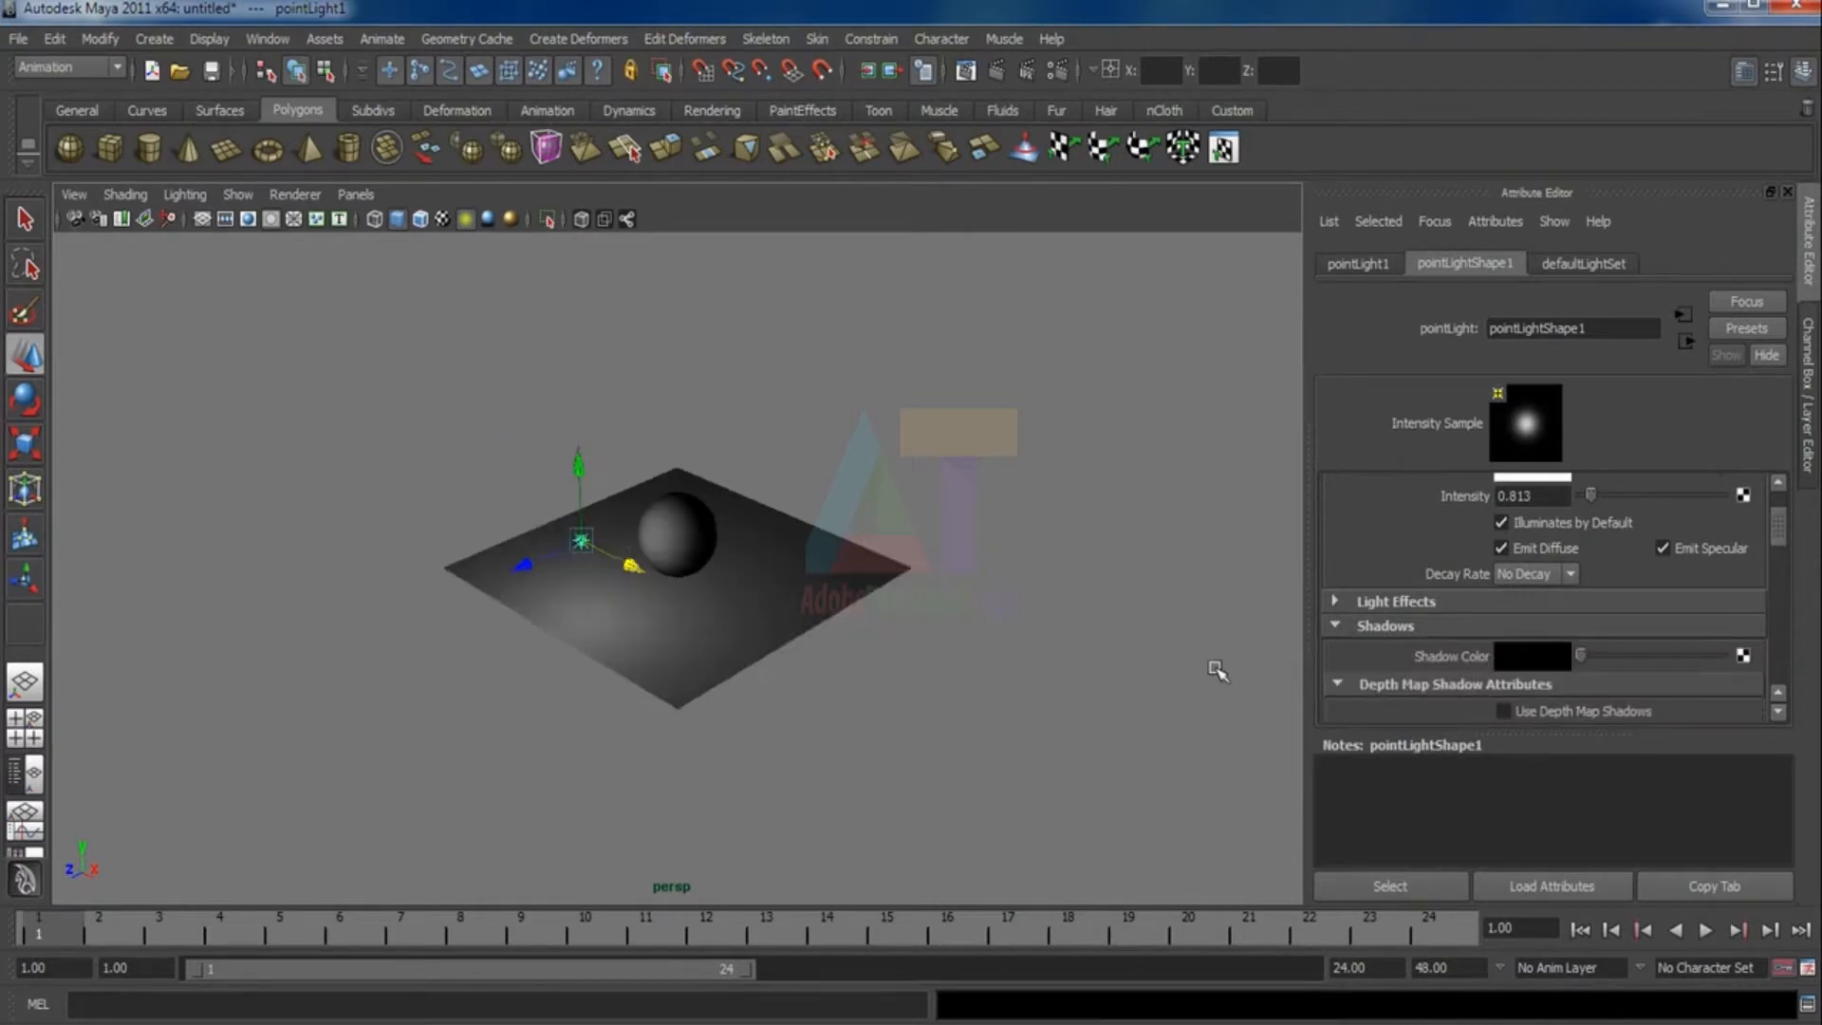
pyautogui.scroll(4, 1217, 670)
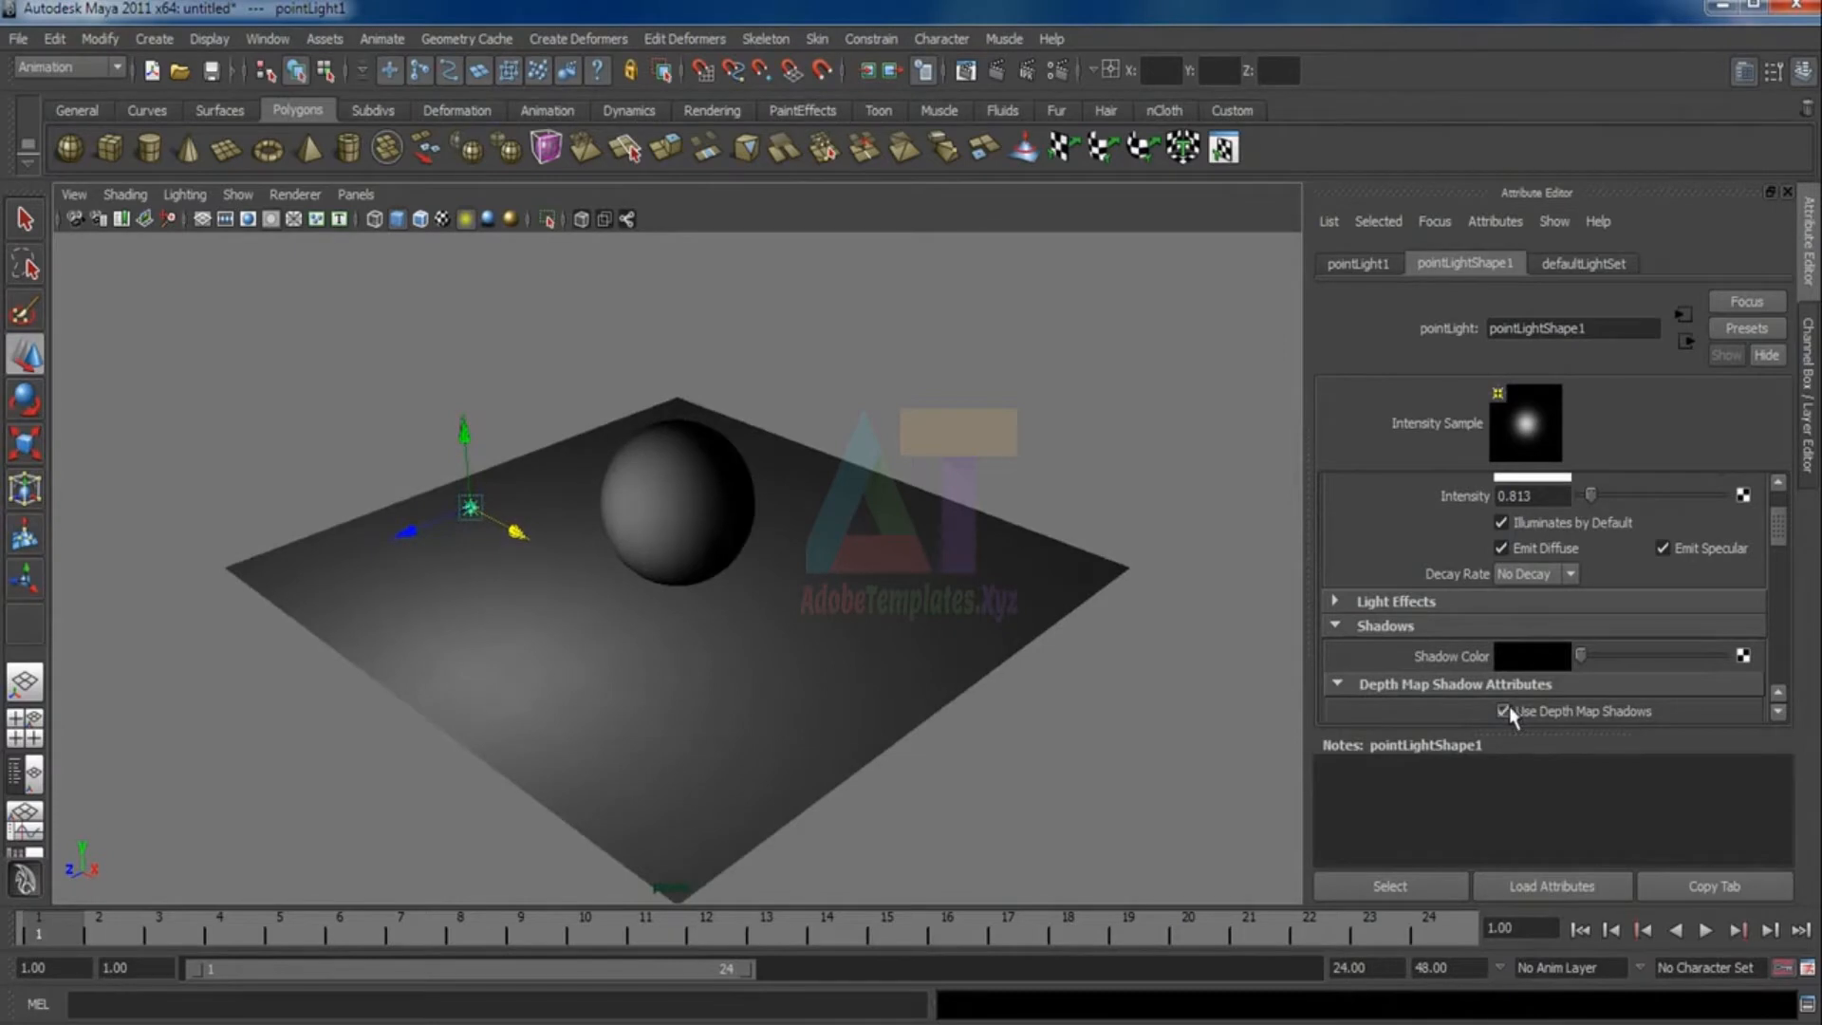
pyautogui.moveTo(1780, 527); pyautogui.dragTo(1780, 549)
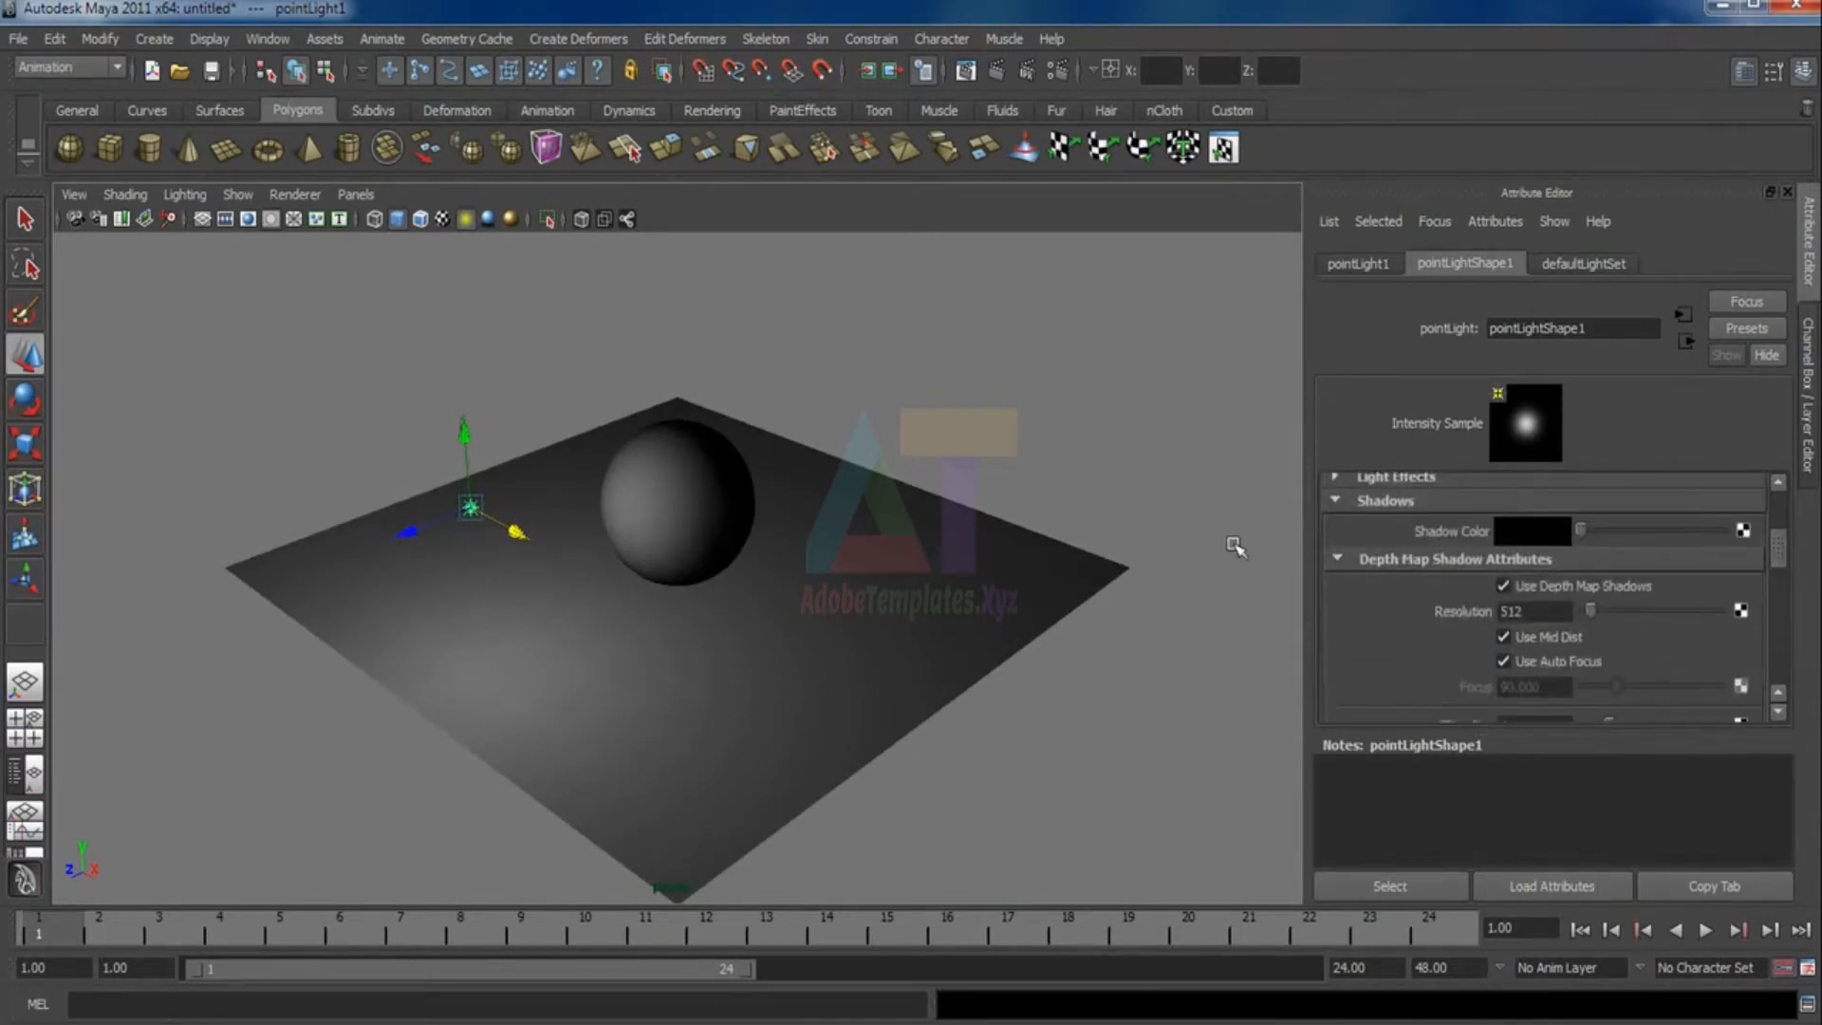
# Render the current frame to inspect the sphere's shadow, and close the render window
pyautogui.click(996, 71)
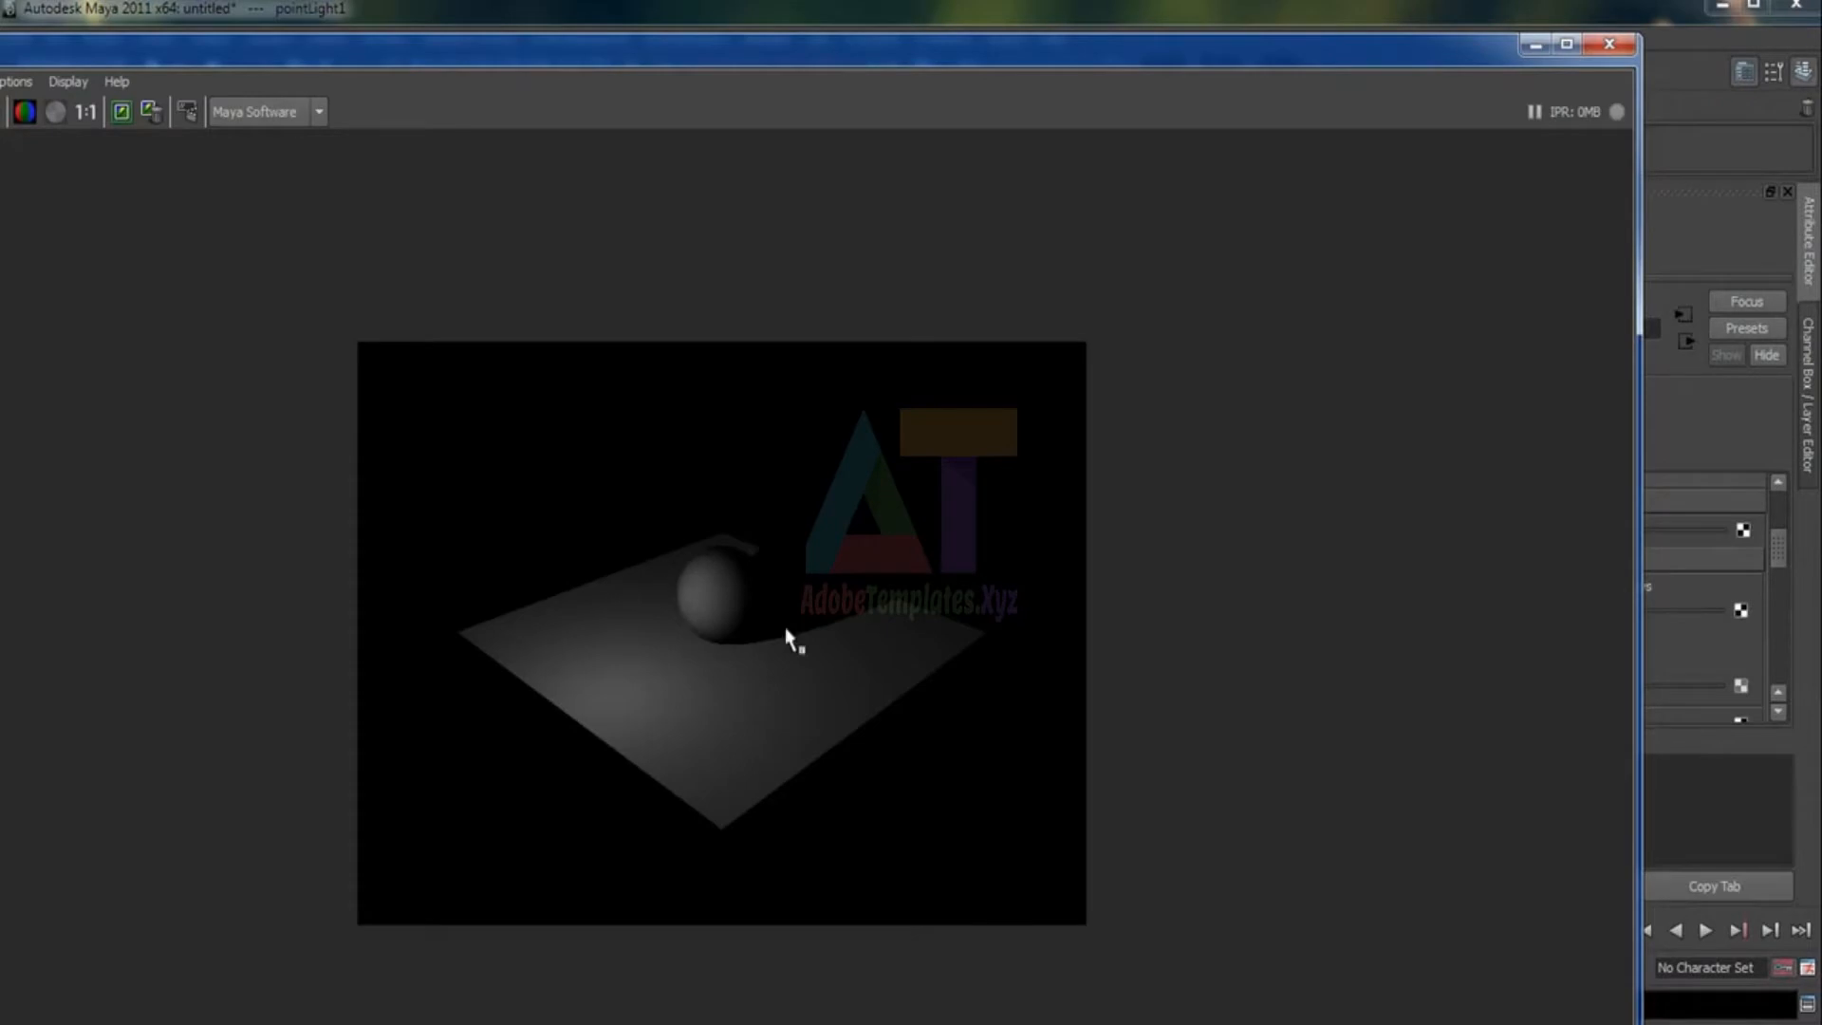
pyautogui.click(1607, 45)
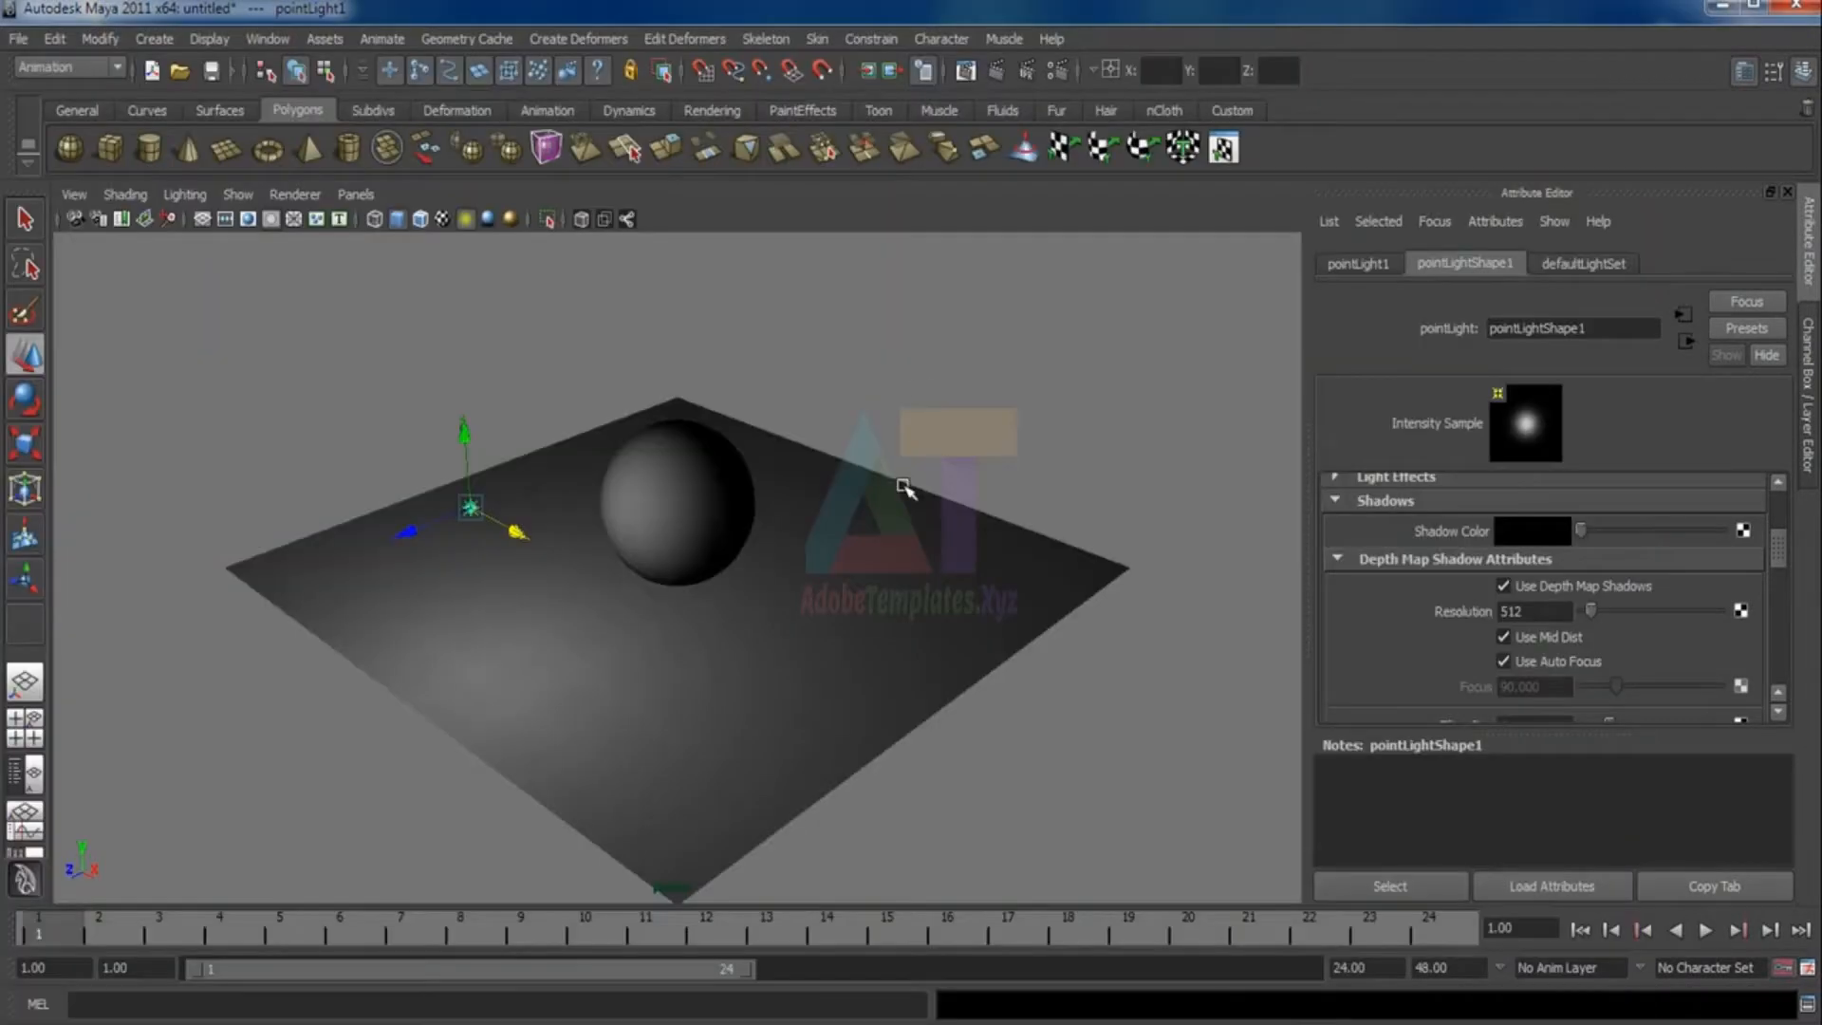
# Set the render image size preset to HD 1080, and render the current frame to inspect the sphere's shadow
pyautogui.click(1058, 72)
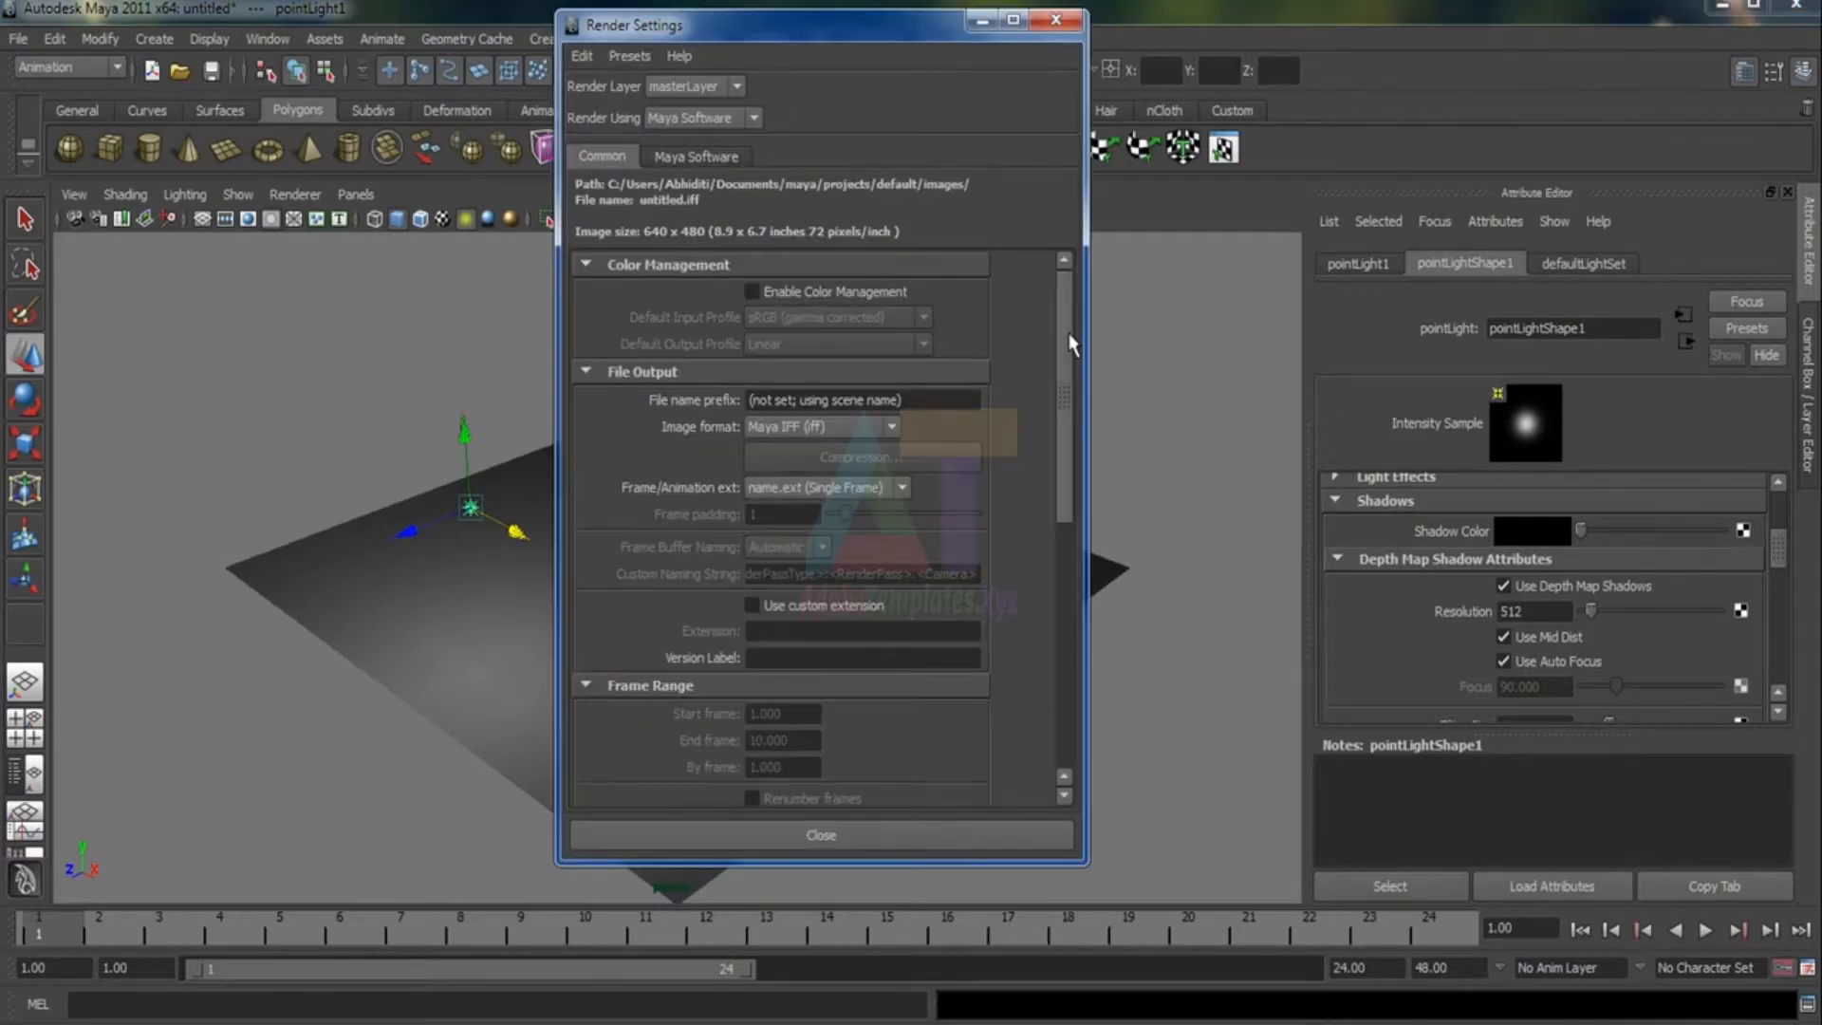
pyautogui.moveTo(1070, 343); pyautogui.dragTo(1058, 569)
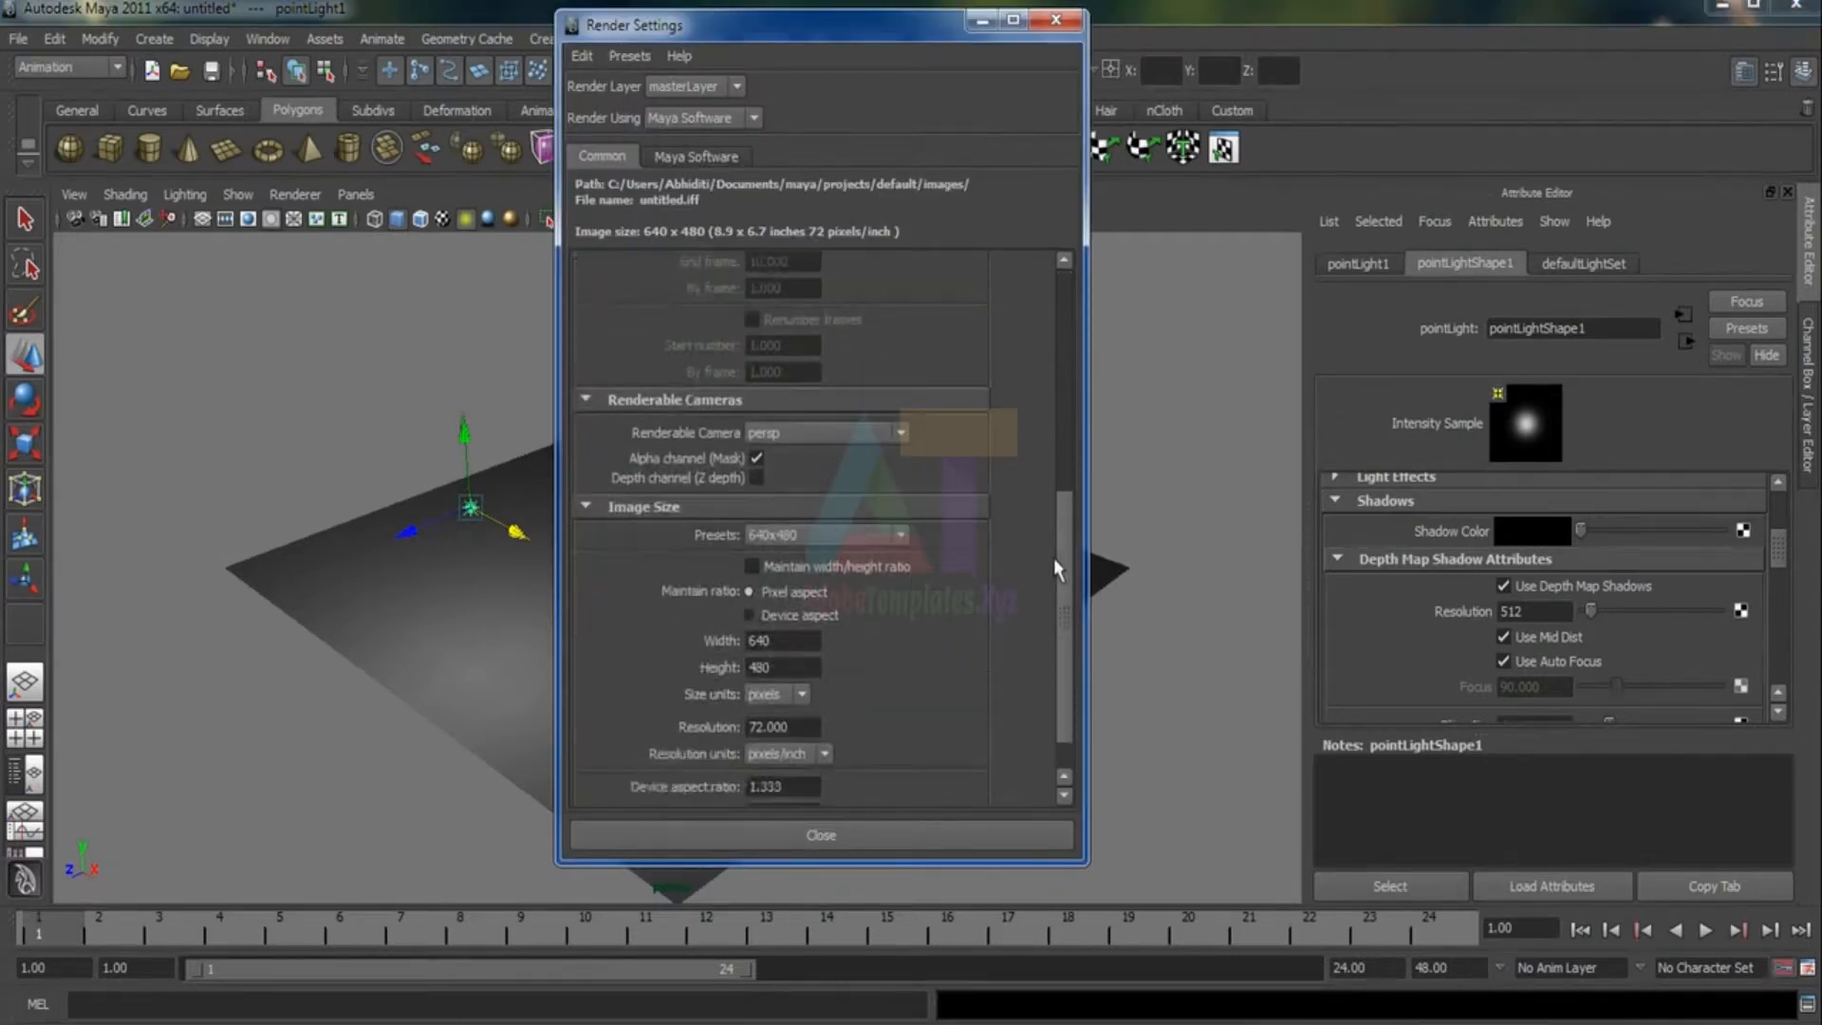
pyautogui.click(887, 524)
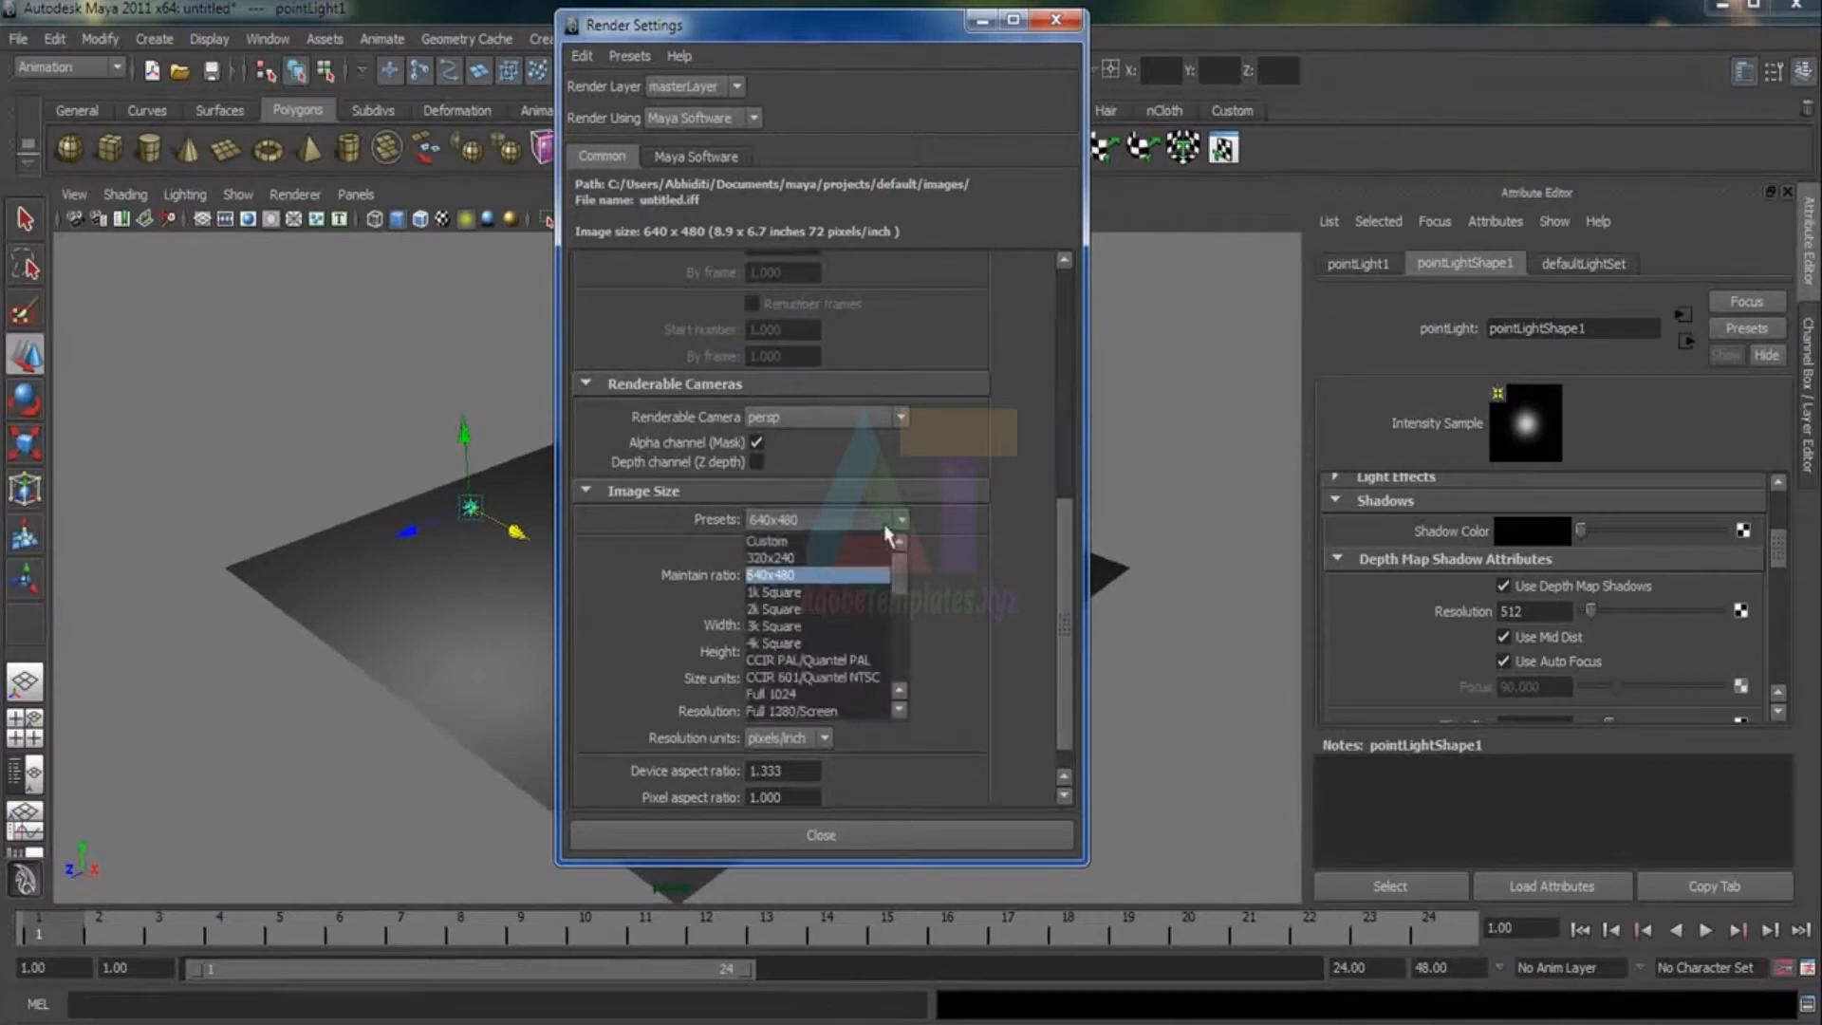
pyautogui.moveTo(905, 567); pyautogui.dragTo(904, 594)
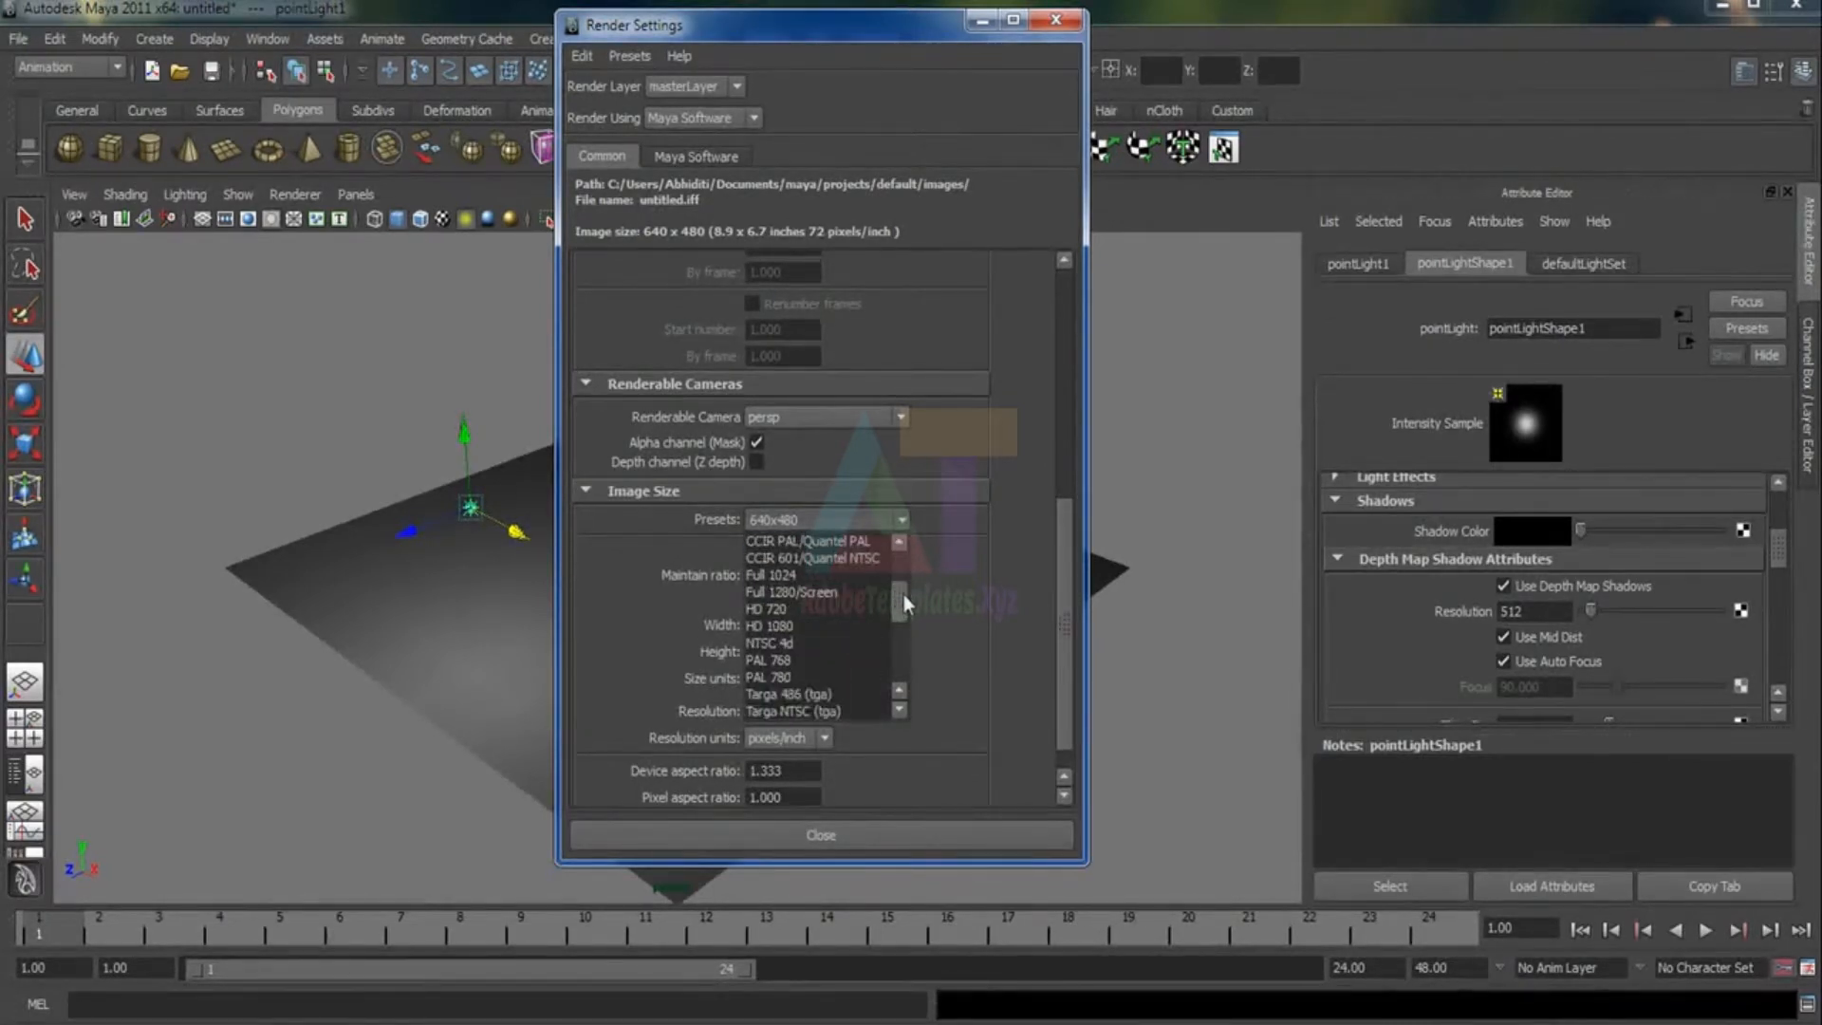
pyautogui.click(817, 626)
pyautogui.click(821, 835)
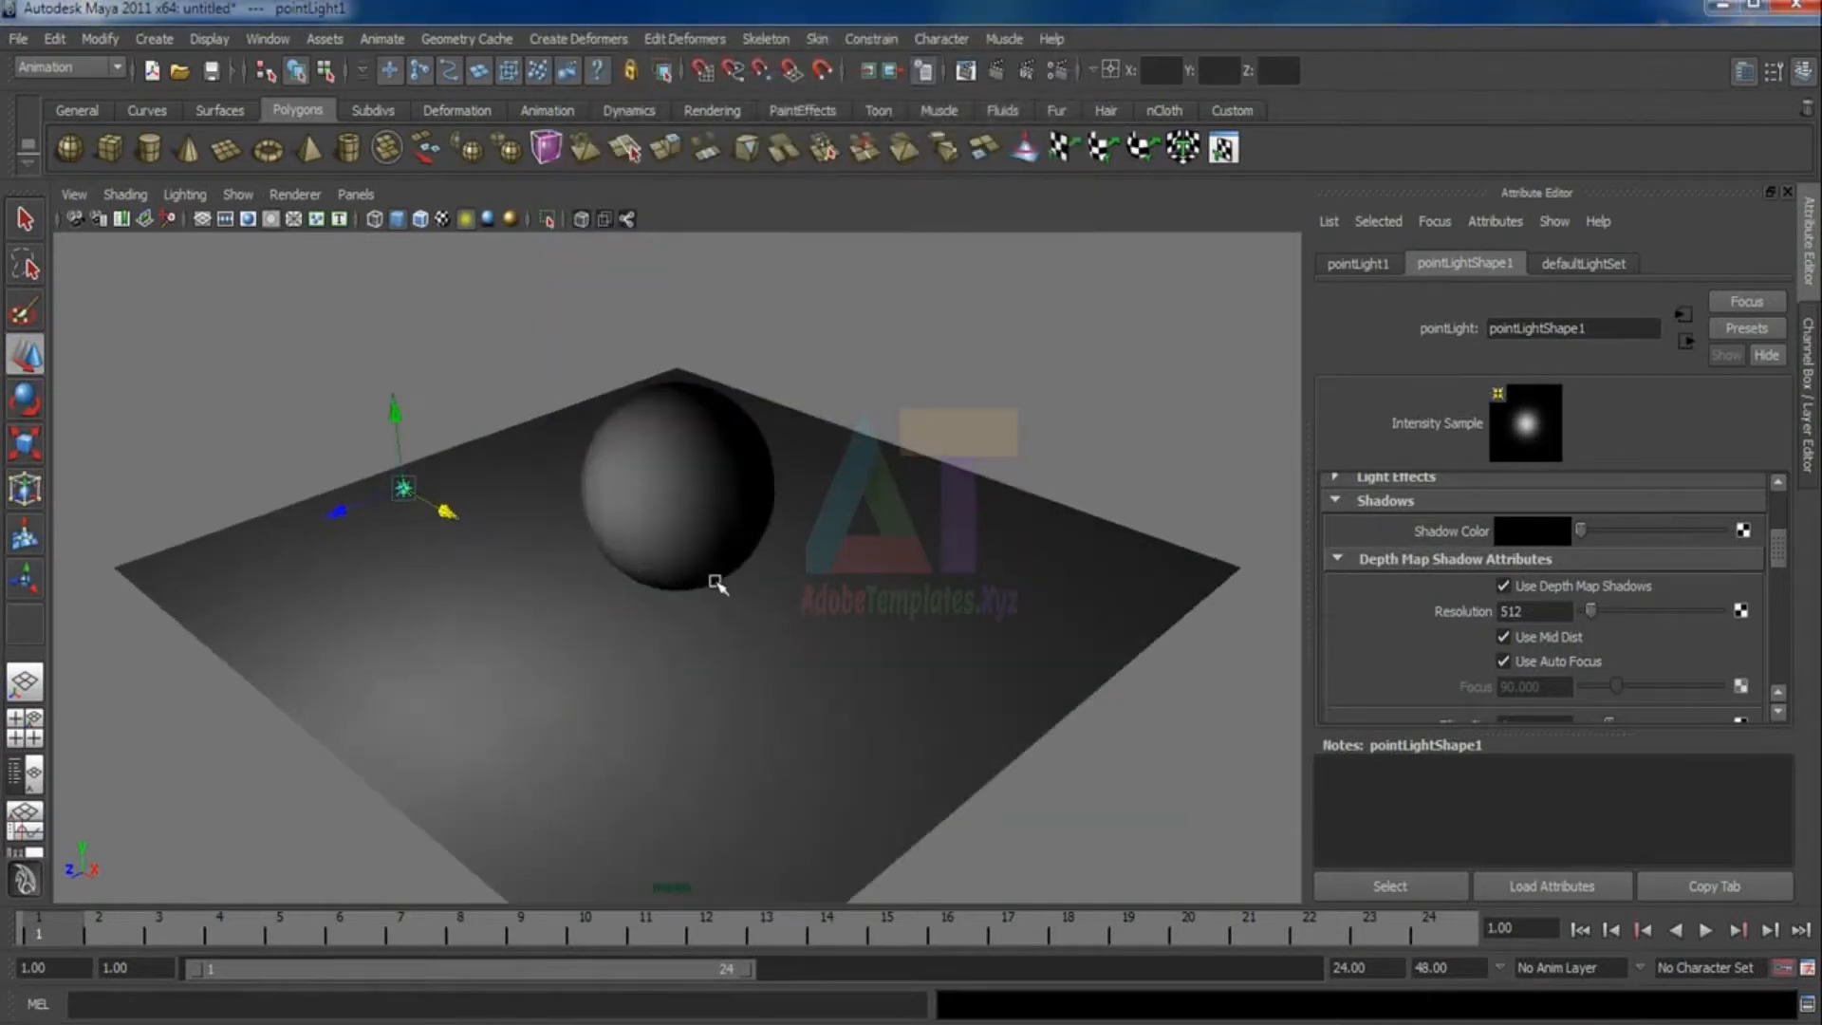
pyautogui.click(996, 72)
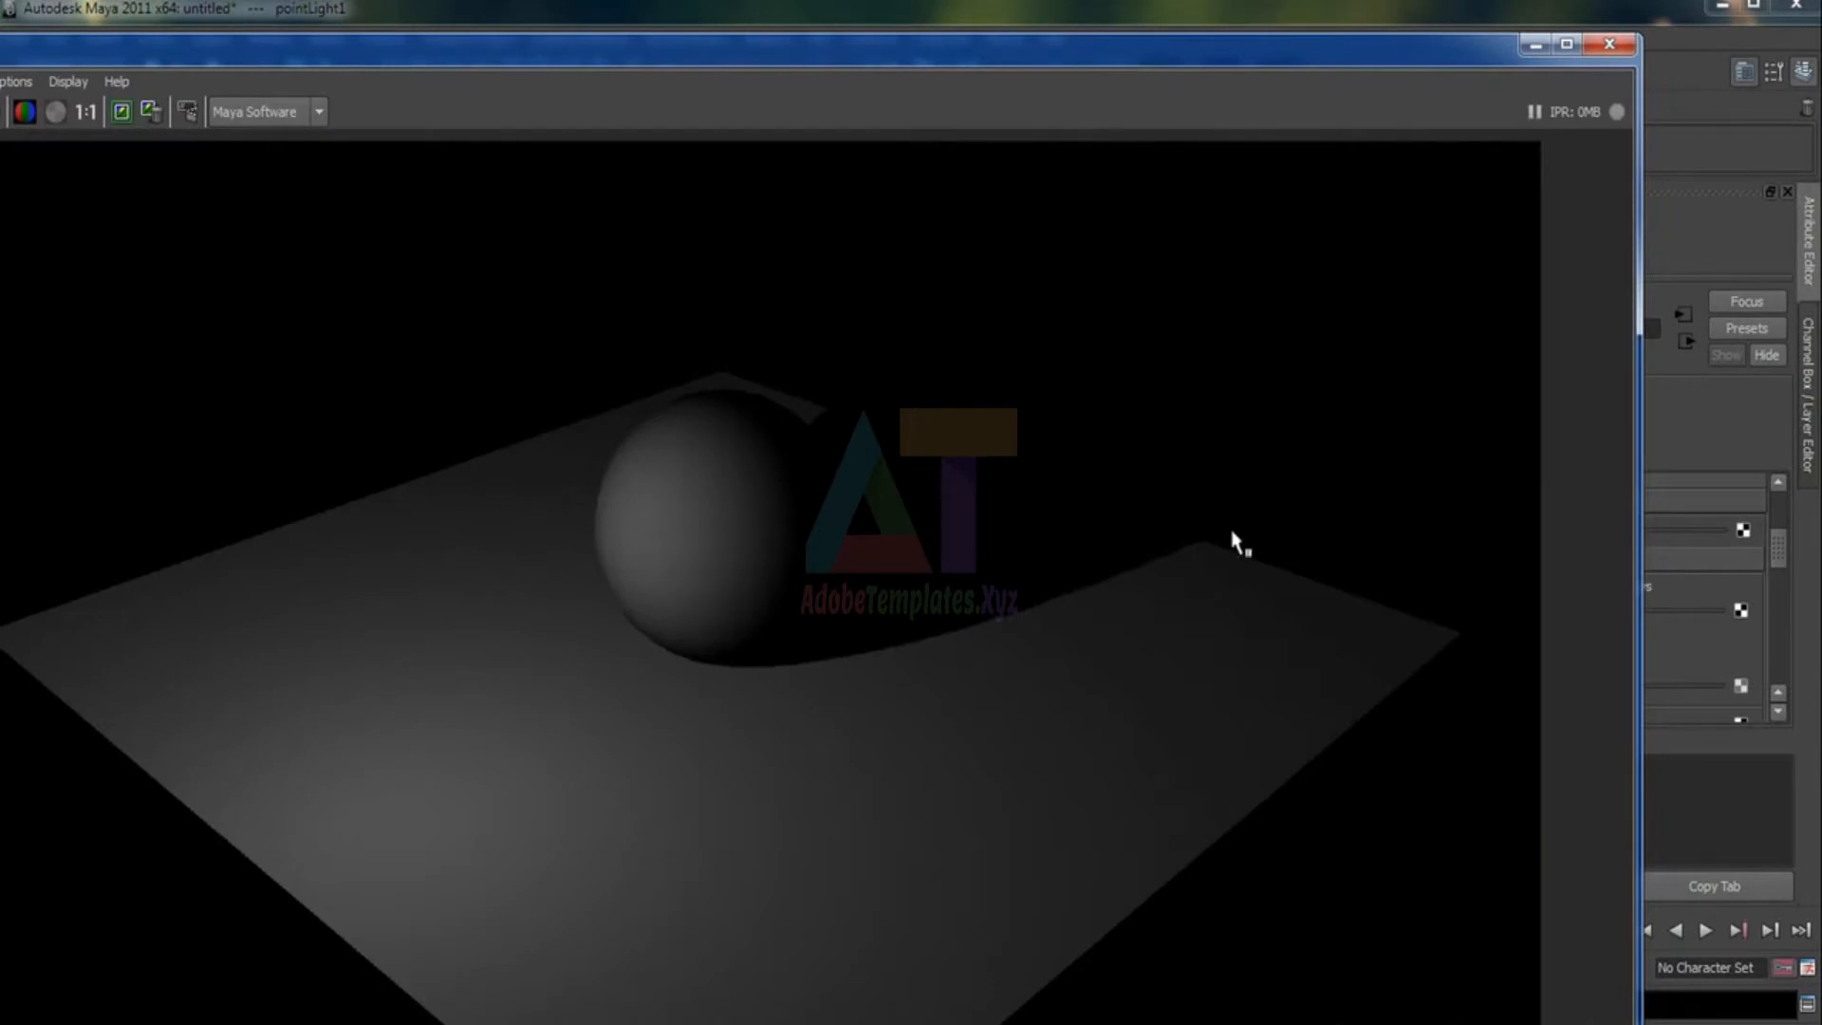
pyautogui.click(1612, 45)
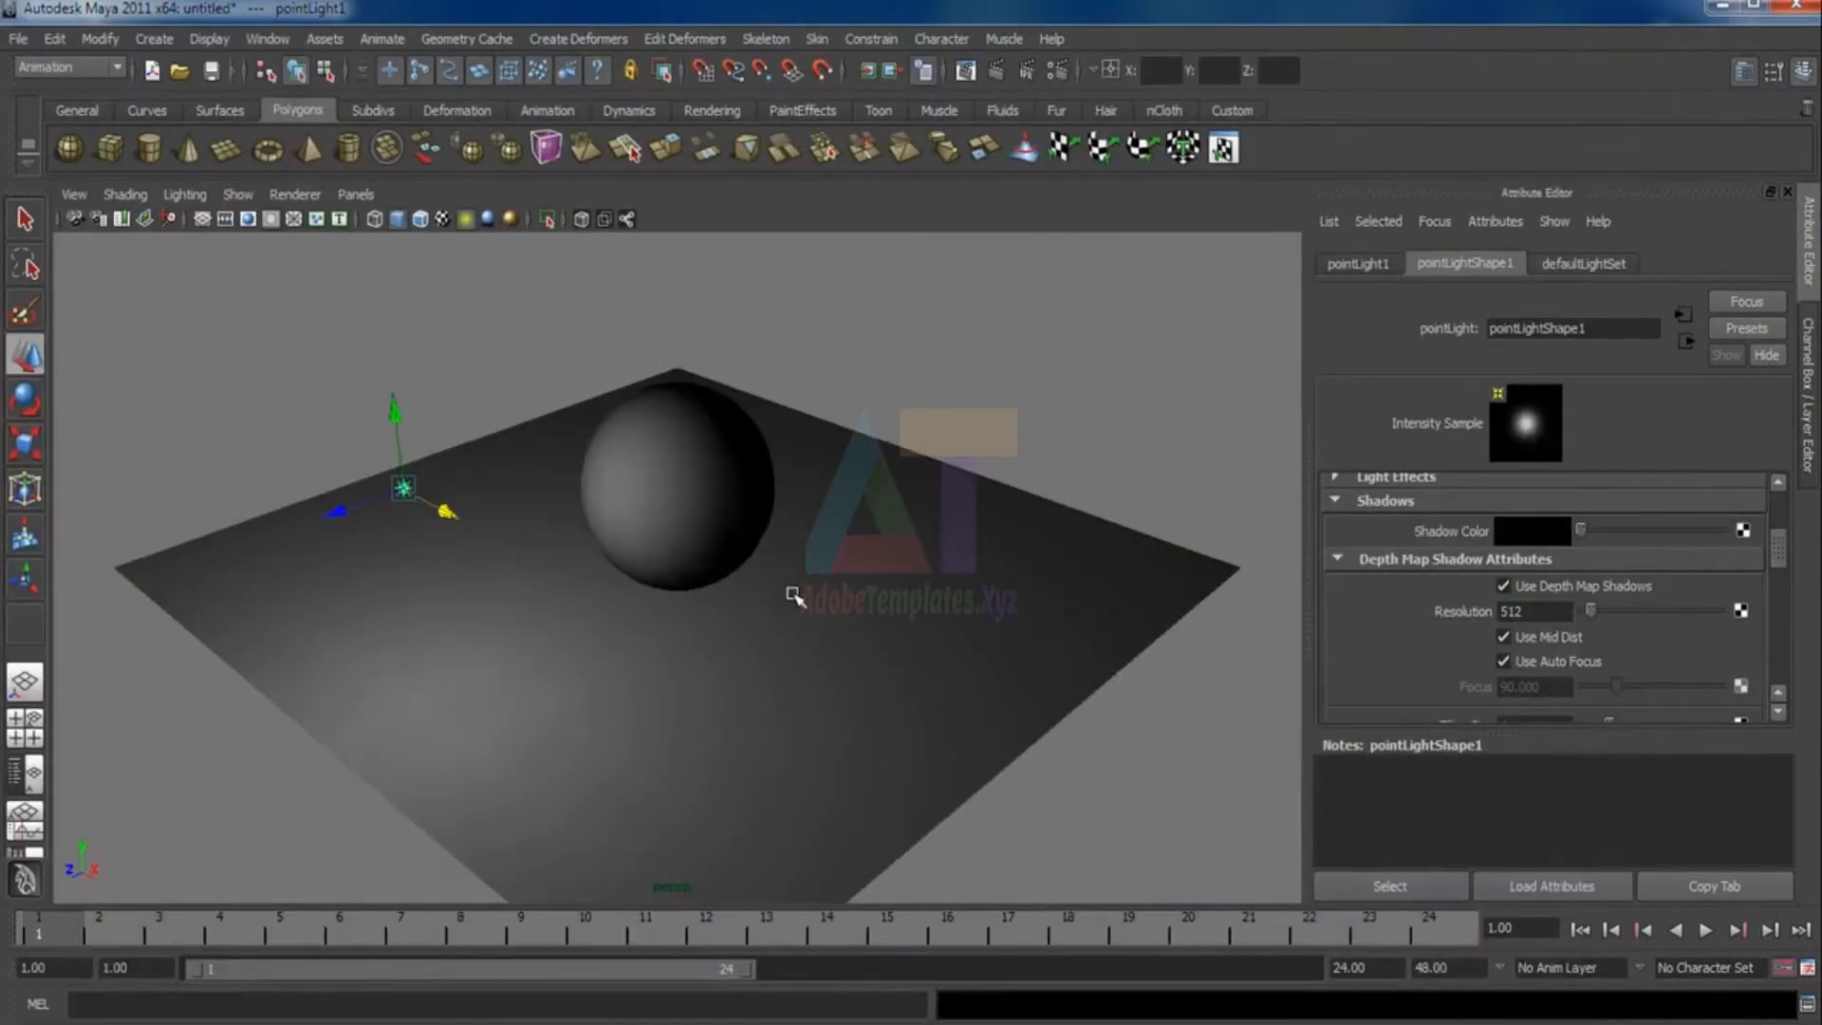
# Move the point light farther forward from the sphere and render the frame to check the changed shadow
pyautogui.moveTo(337, 512); pyautogui.dragTo(211, 558)
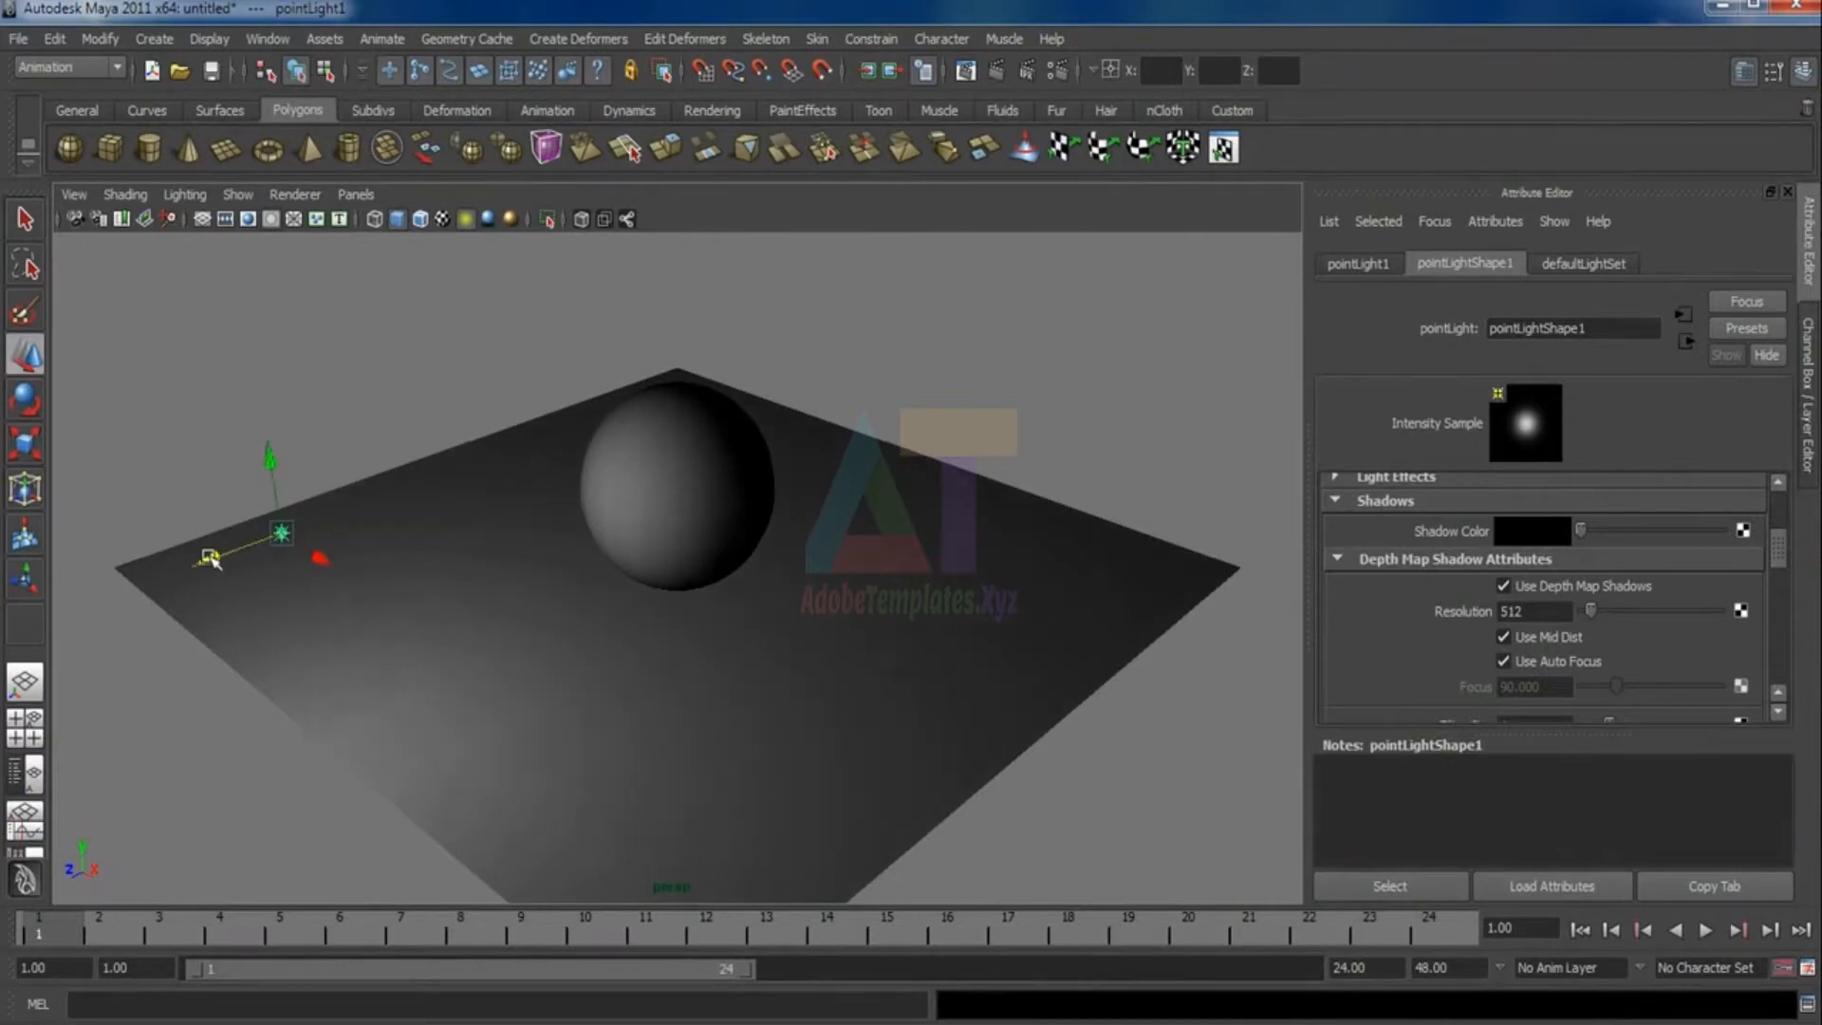
pyautogui.moveTo(271, 460); pyautogui.dragTo(267, 382)
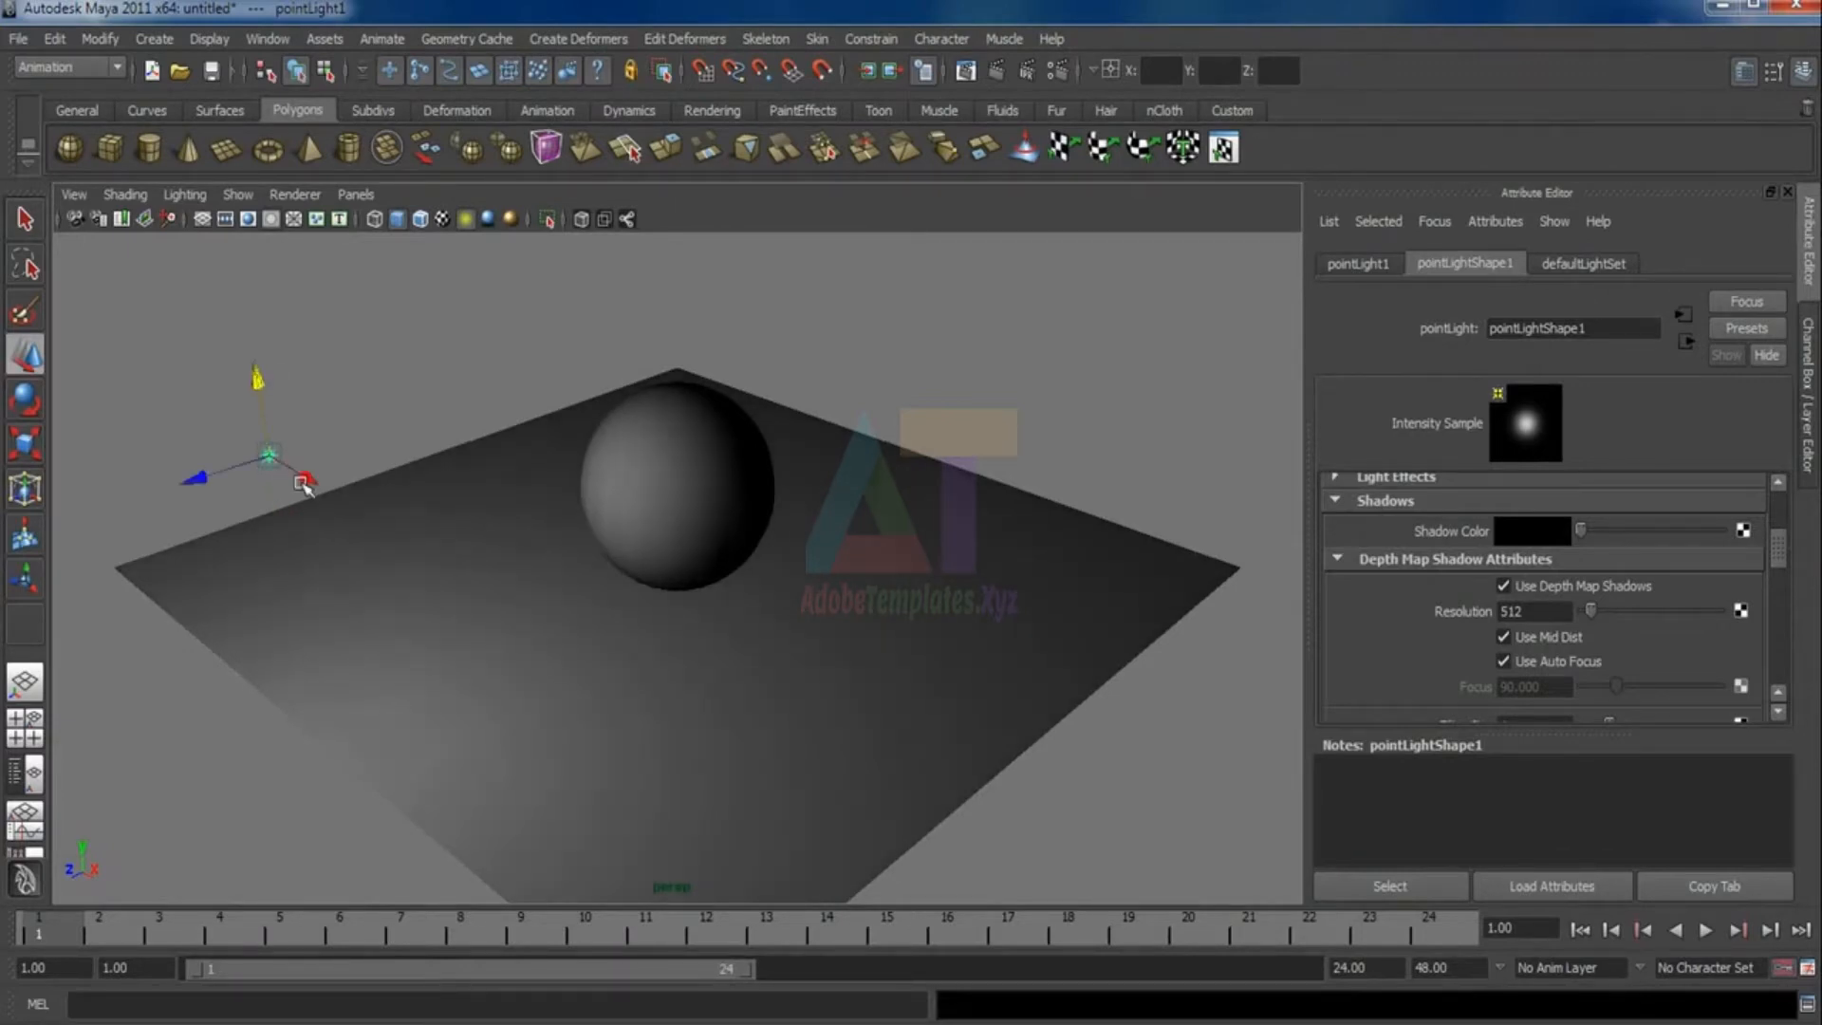
pyautogui.moveTo(308, 481); pyautogui.dragTo(428, 569)
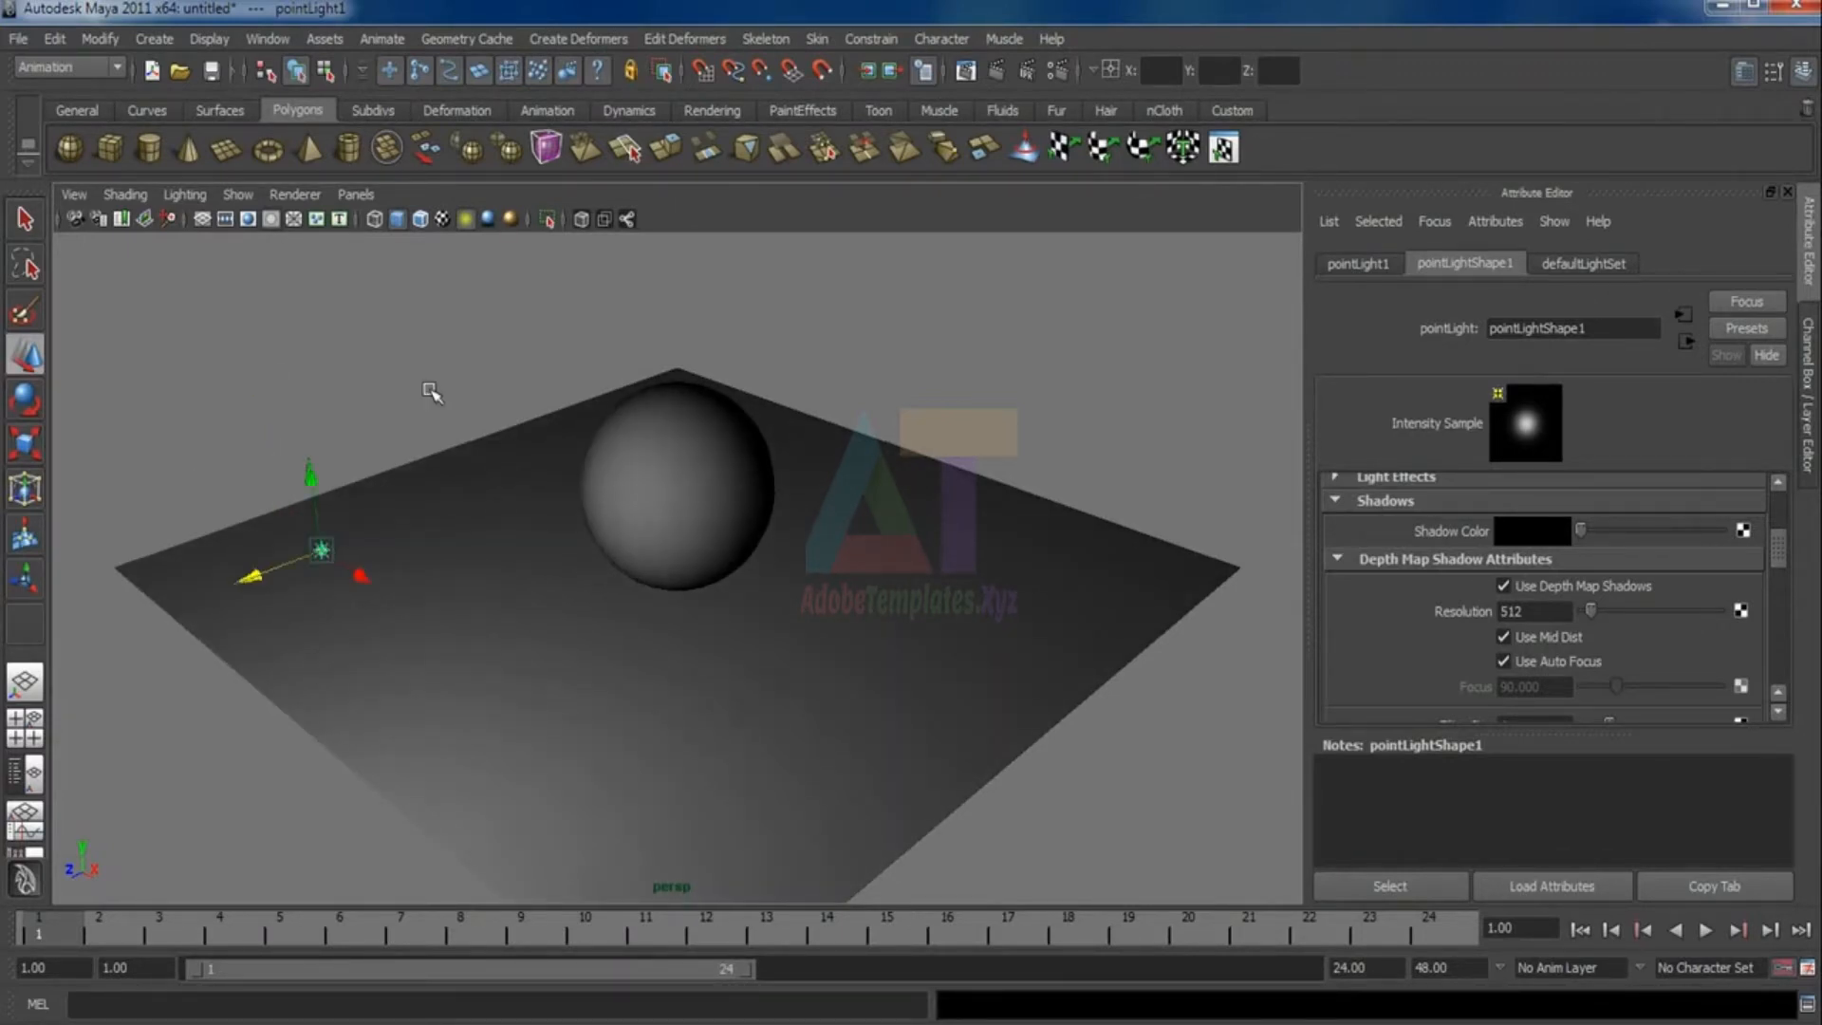
pyautogui.click(453, 339)
pyautogui.click(998, 73)
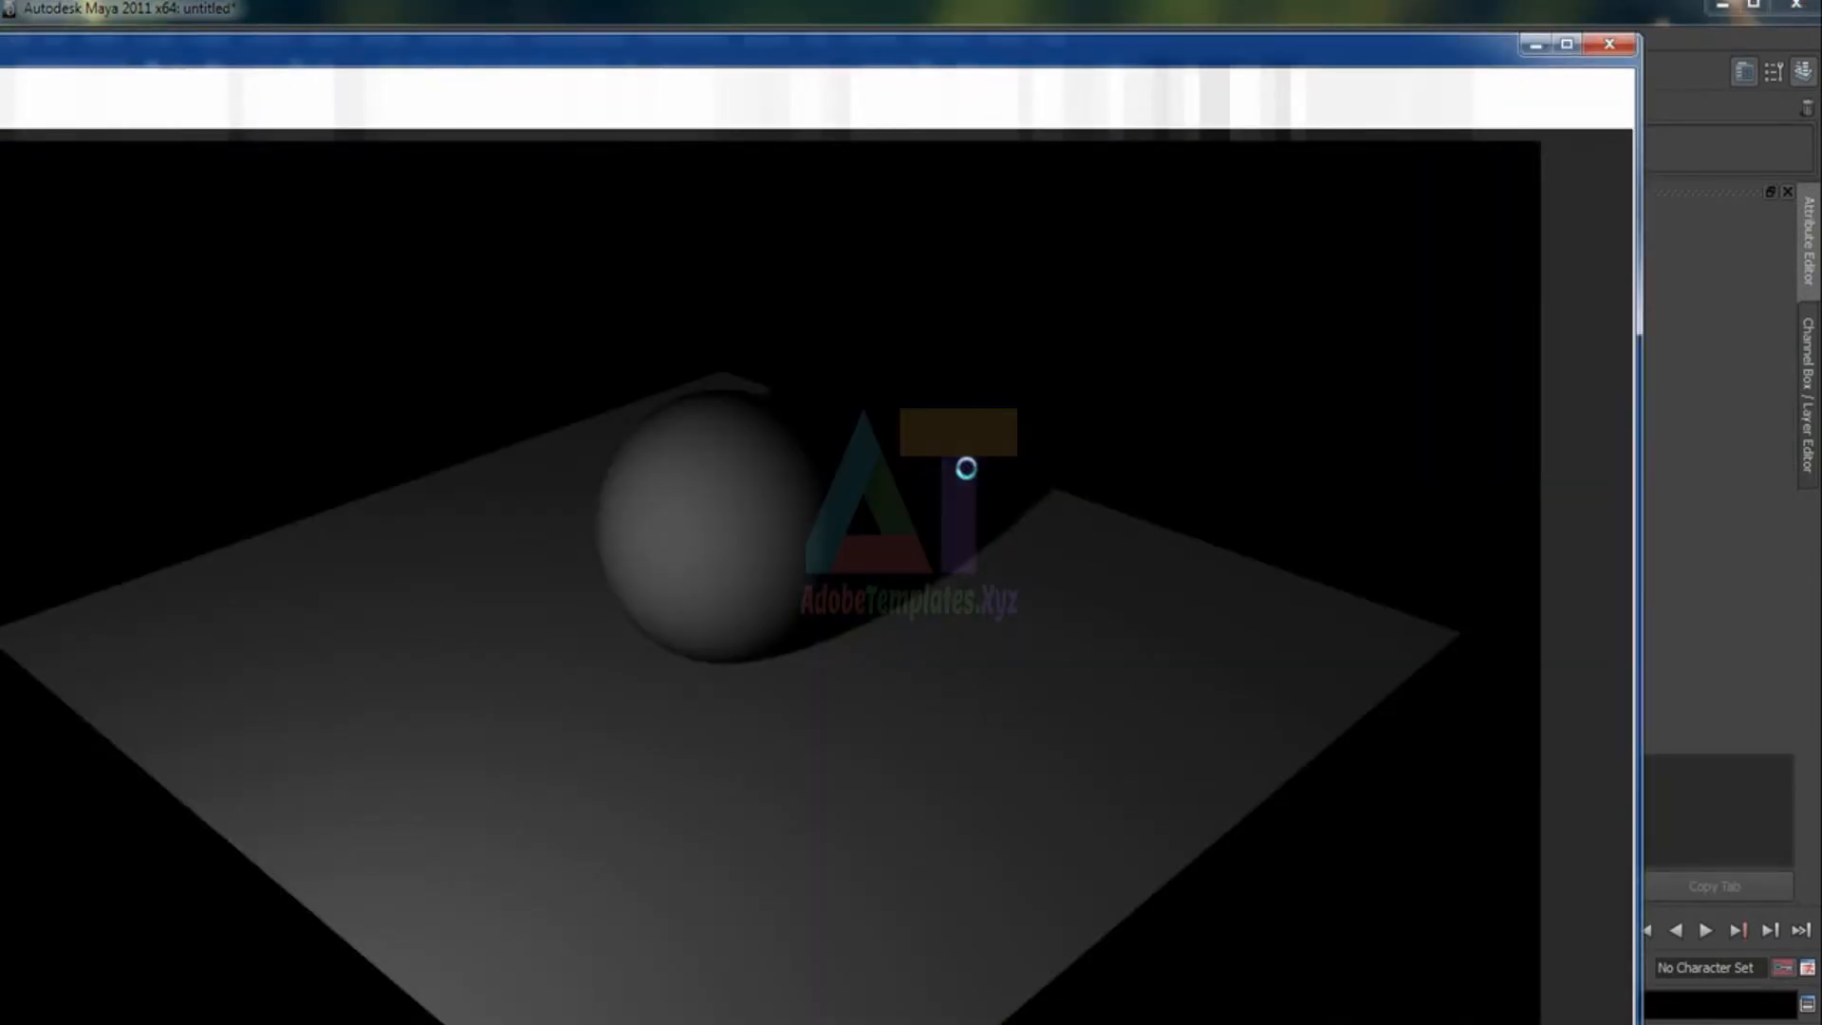
pyautogui.click(1609, 44)
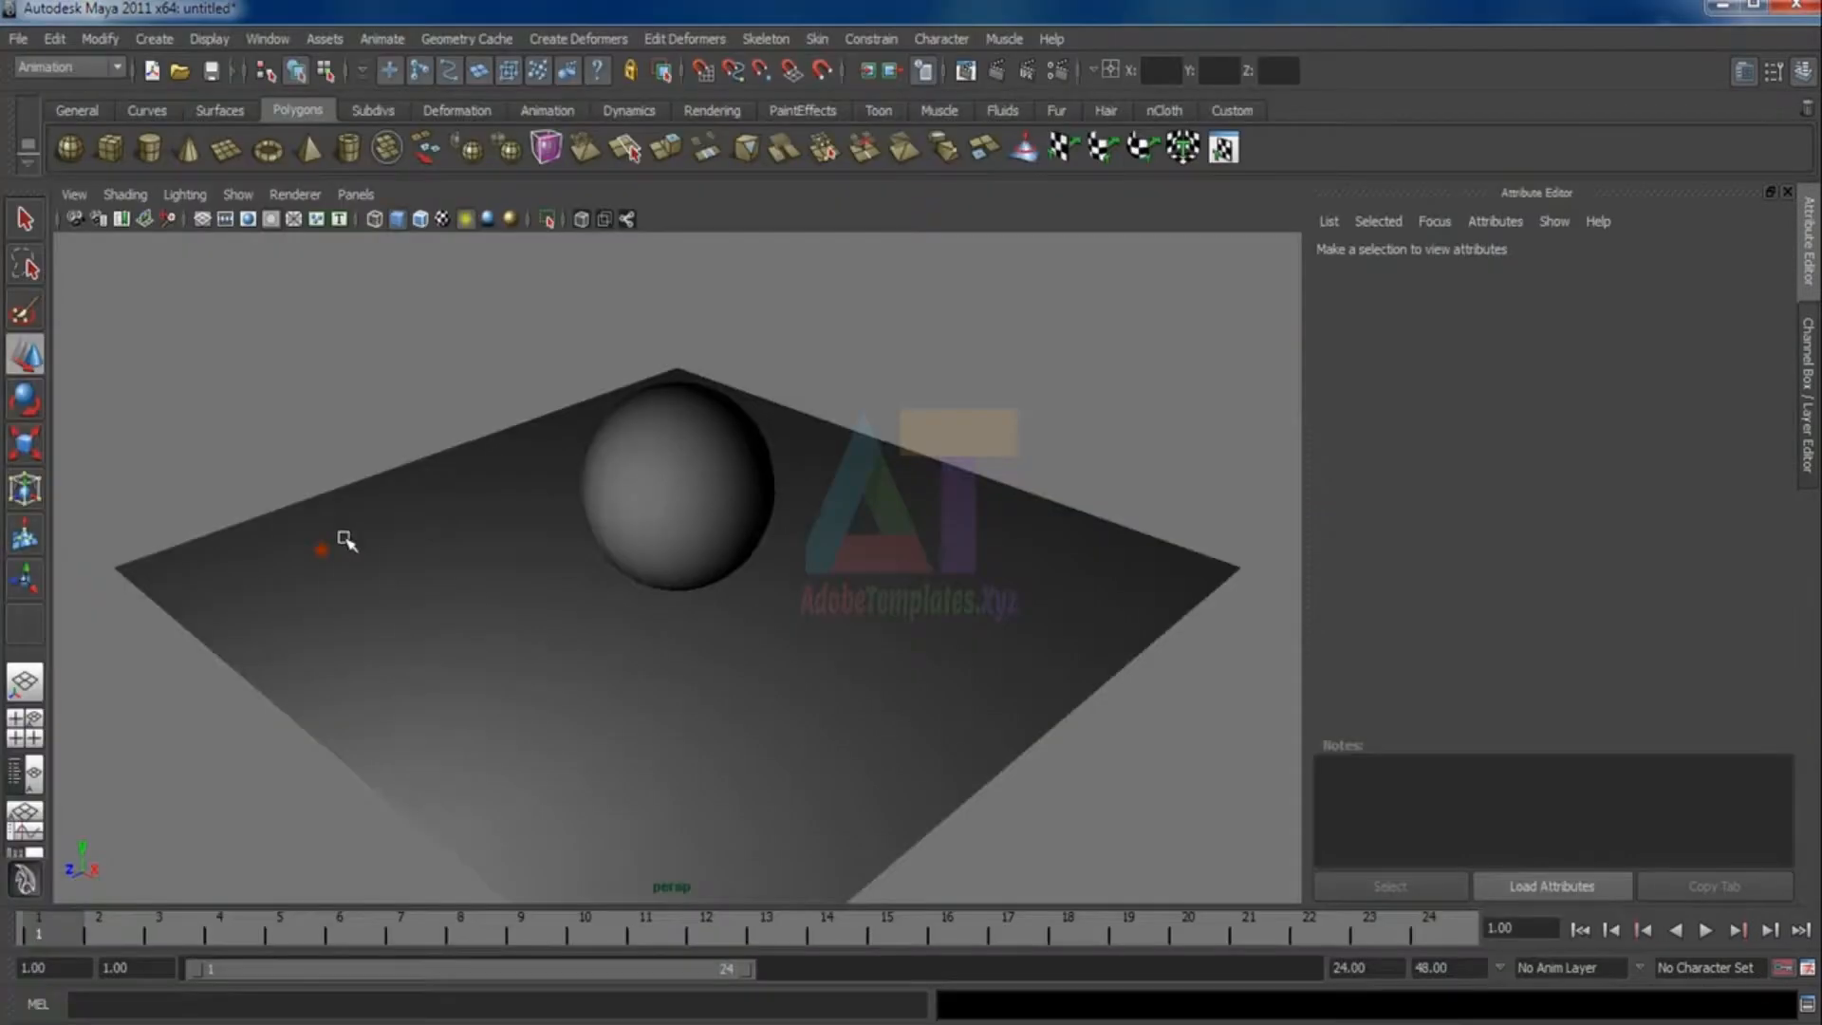
# Duplicate the point light, move the copy to the opposite side of the sphere, and render the two-light shadows
pyautogui.click(323, 551)
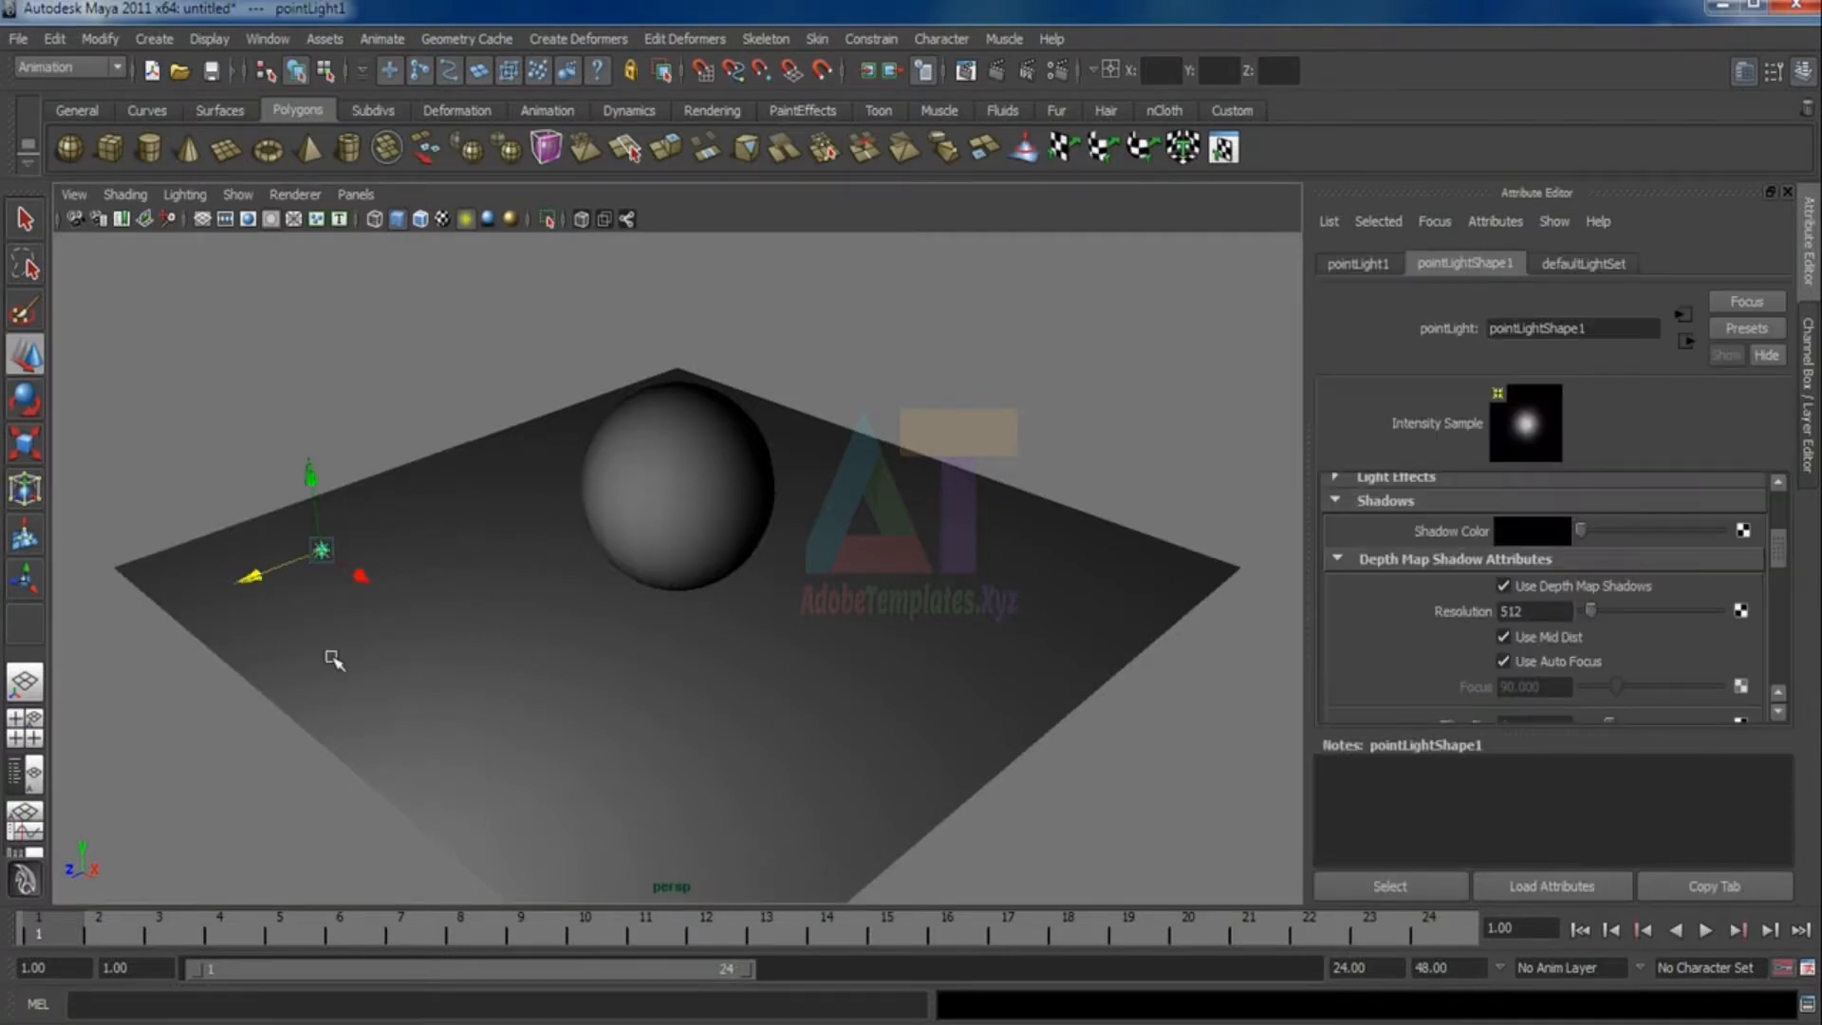
pyautogui.hotkey('ctrl', 'd')
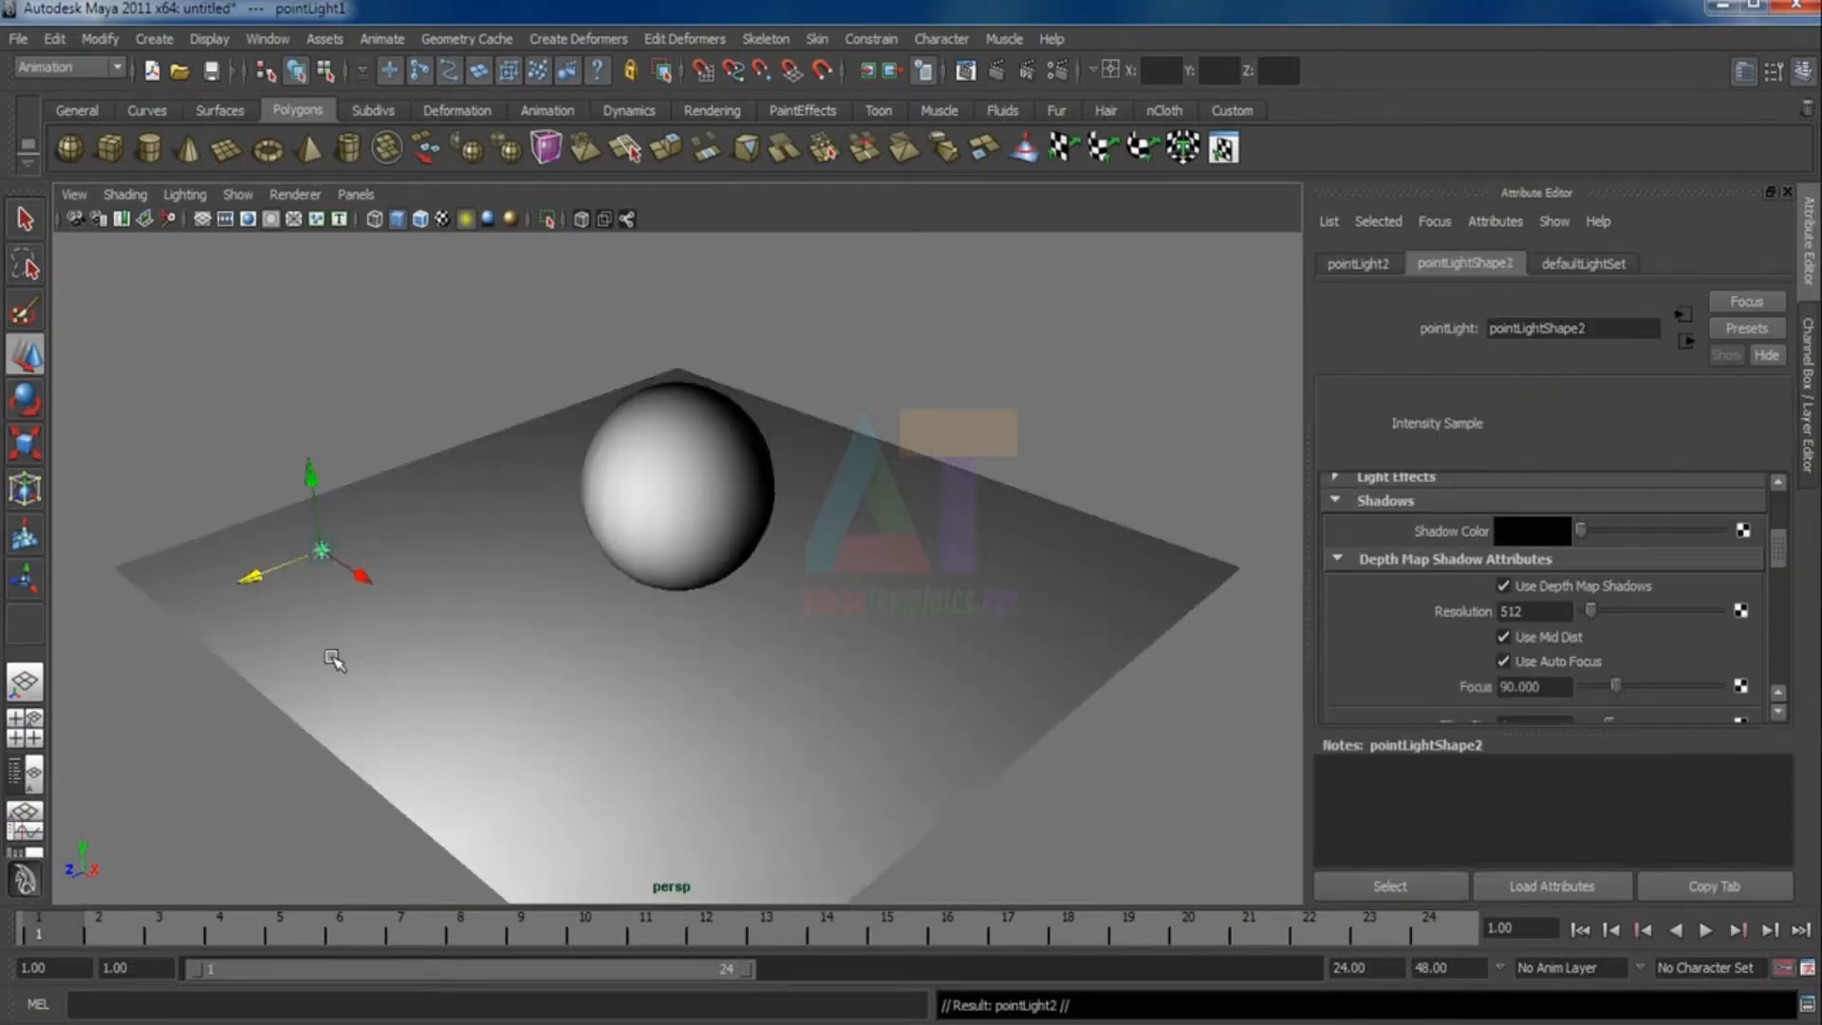
pyautogui.moveTo(363, 577); pyautogui.dragTo(1257, 432)
pyautogui.click(998, 71)
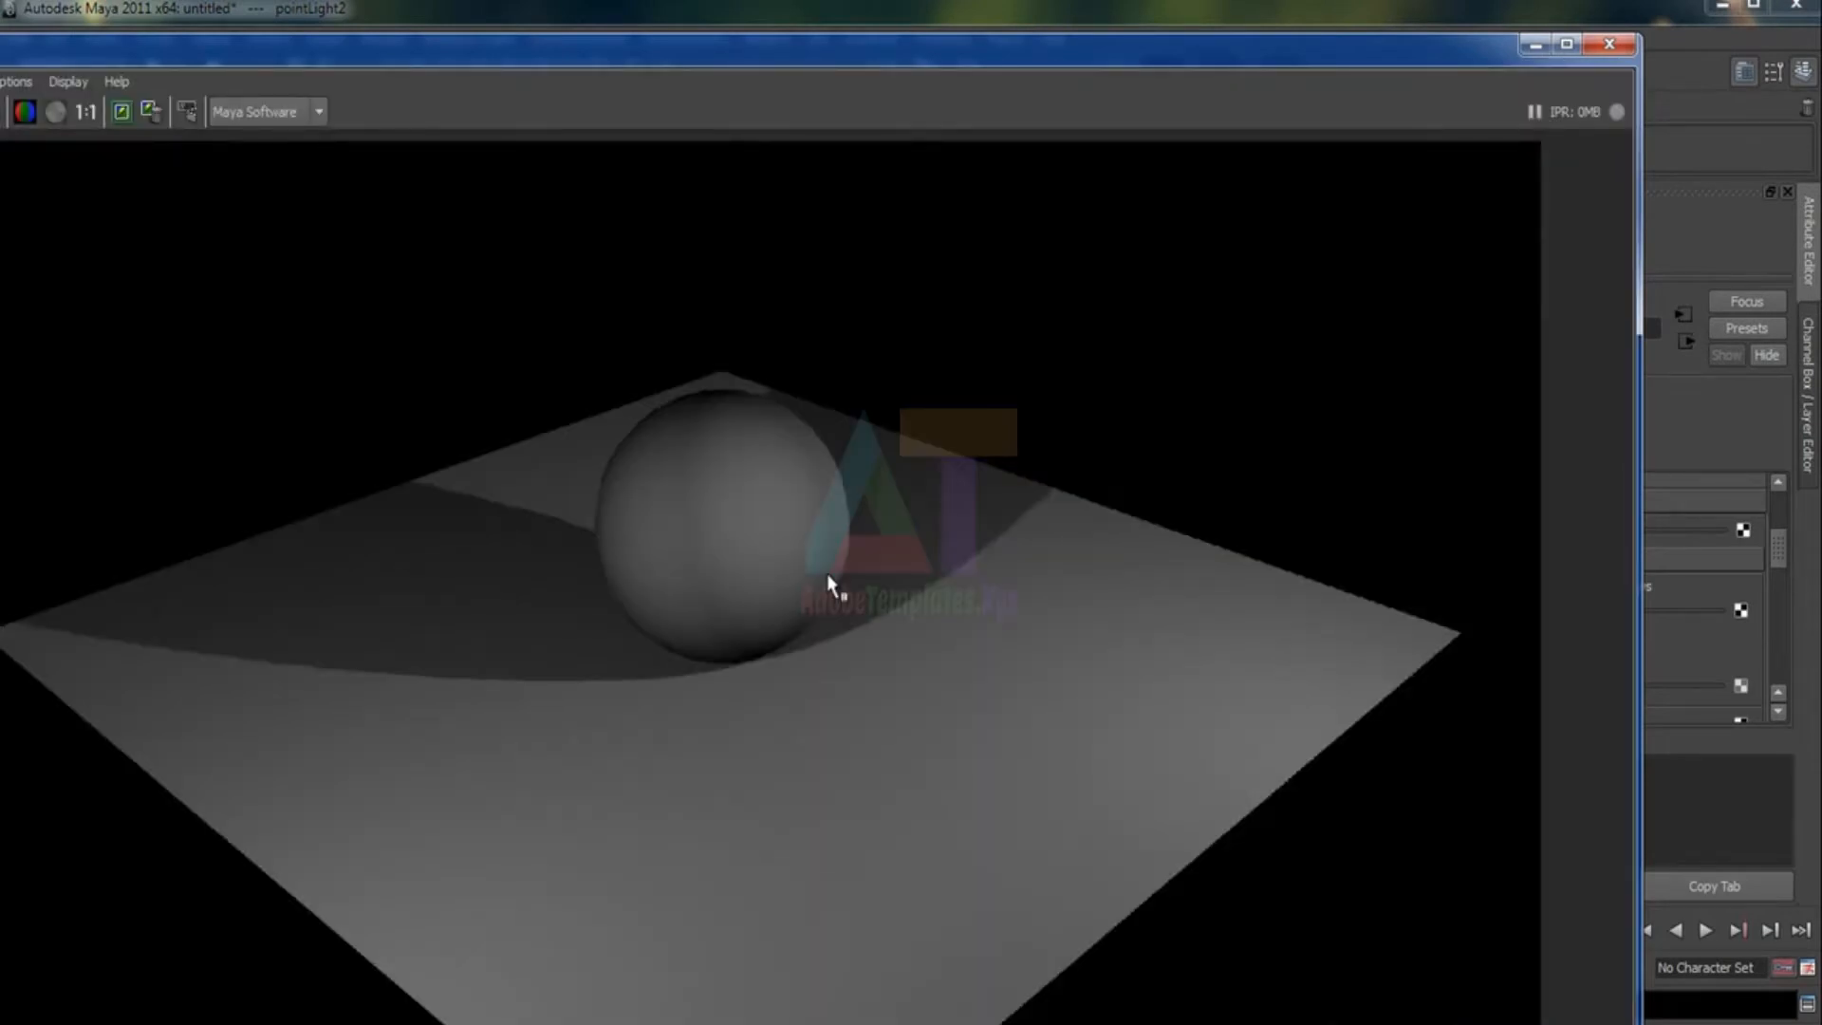
pyautogui.click(1608, 45)
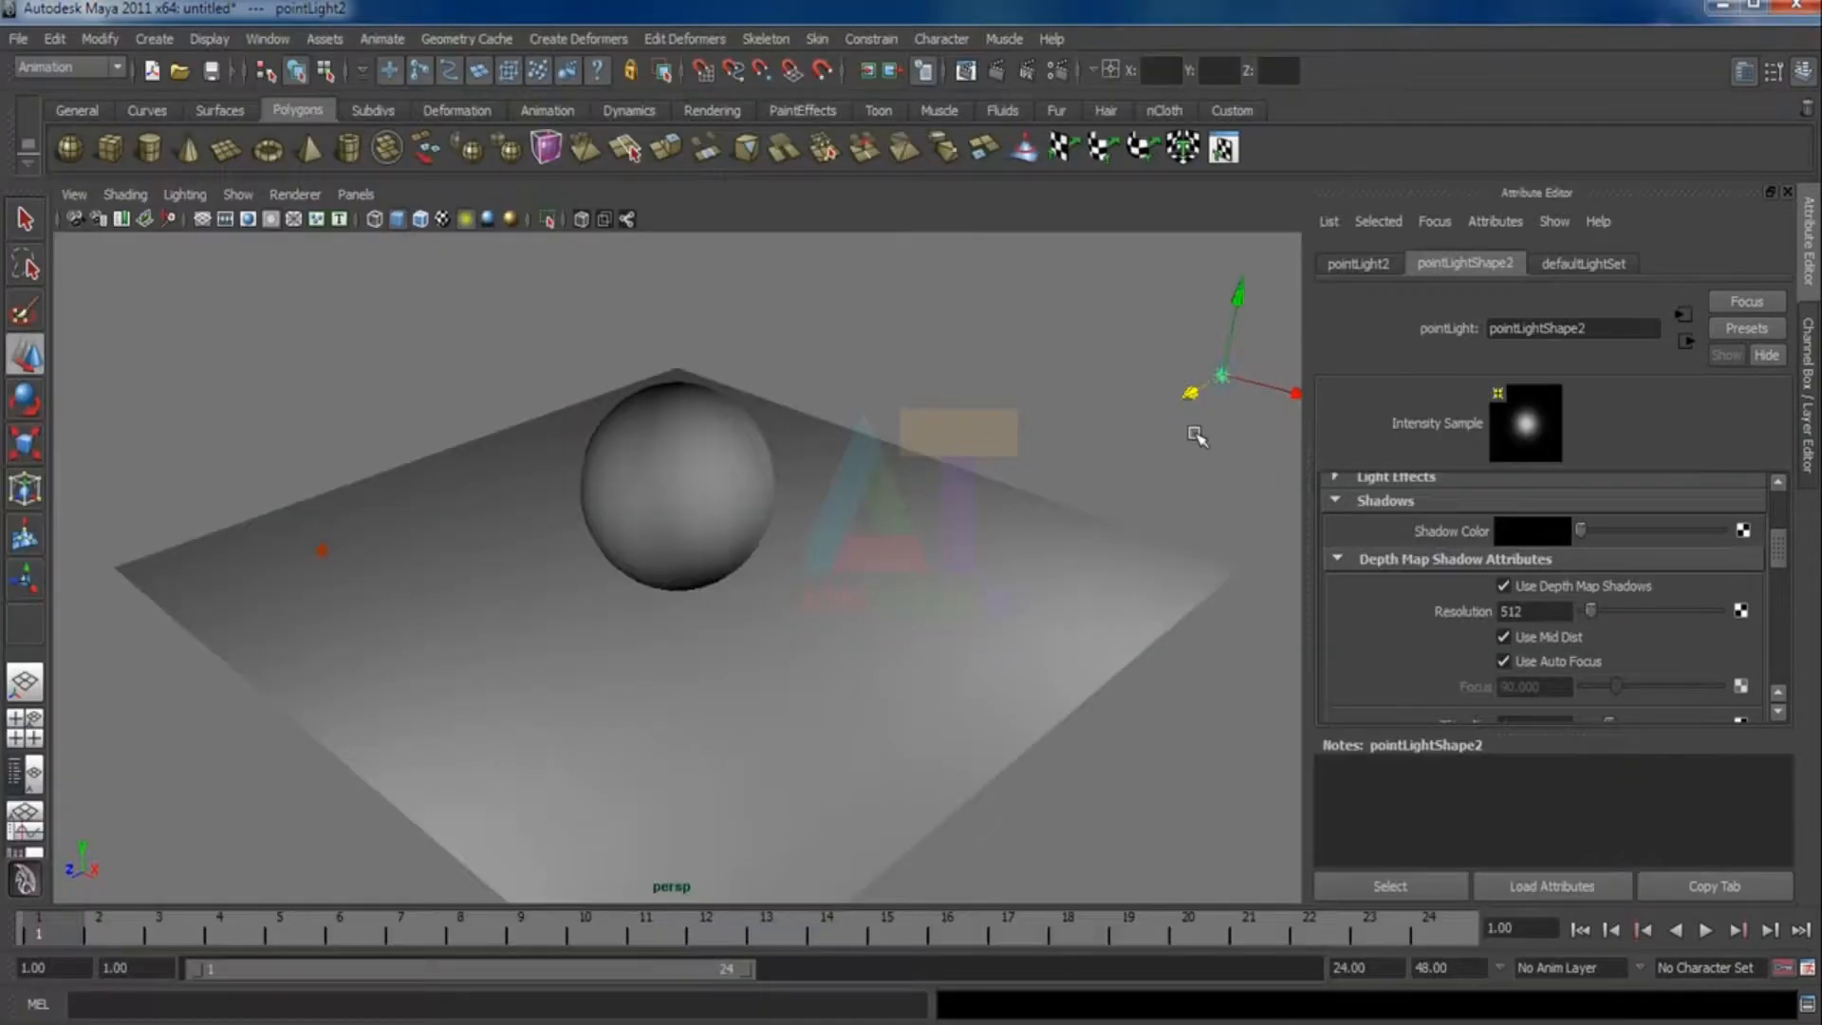
# Delete both point lights from the scene
pyautogui.click(1192, 432)
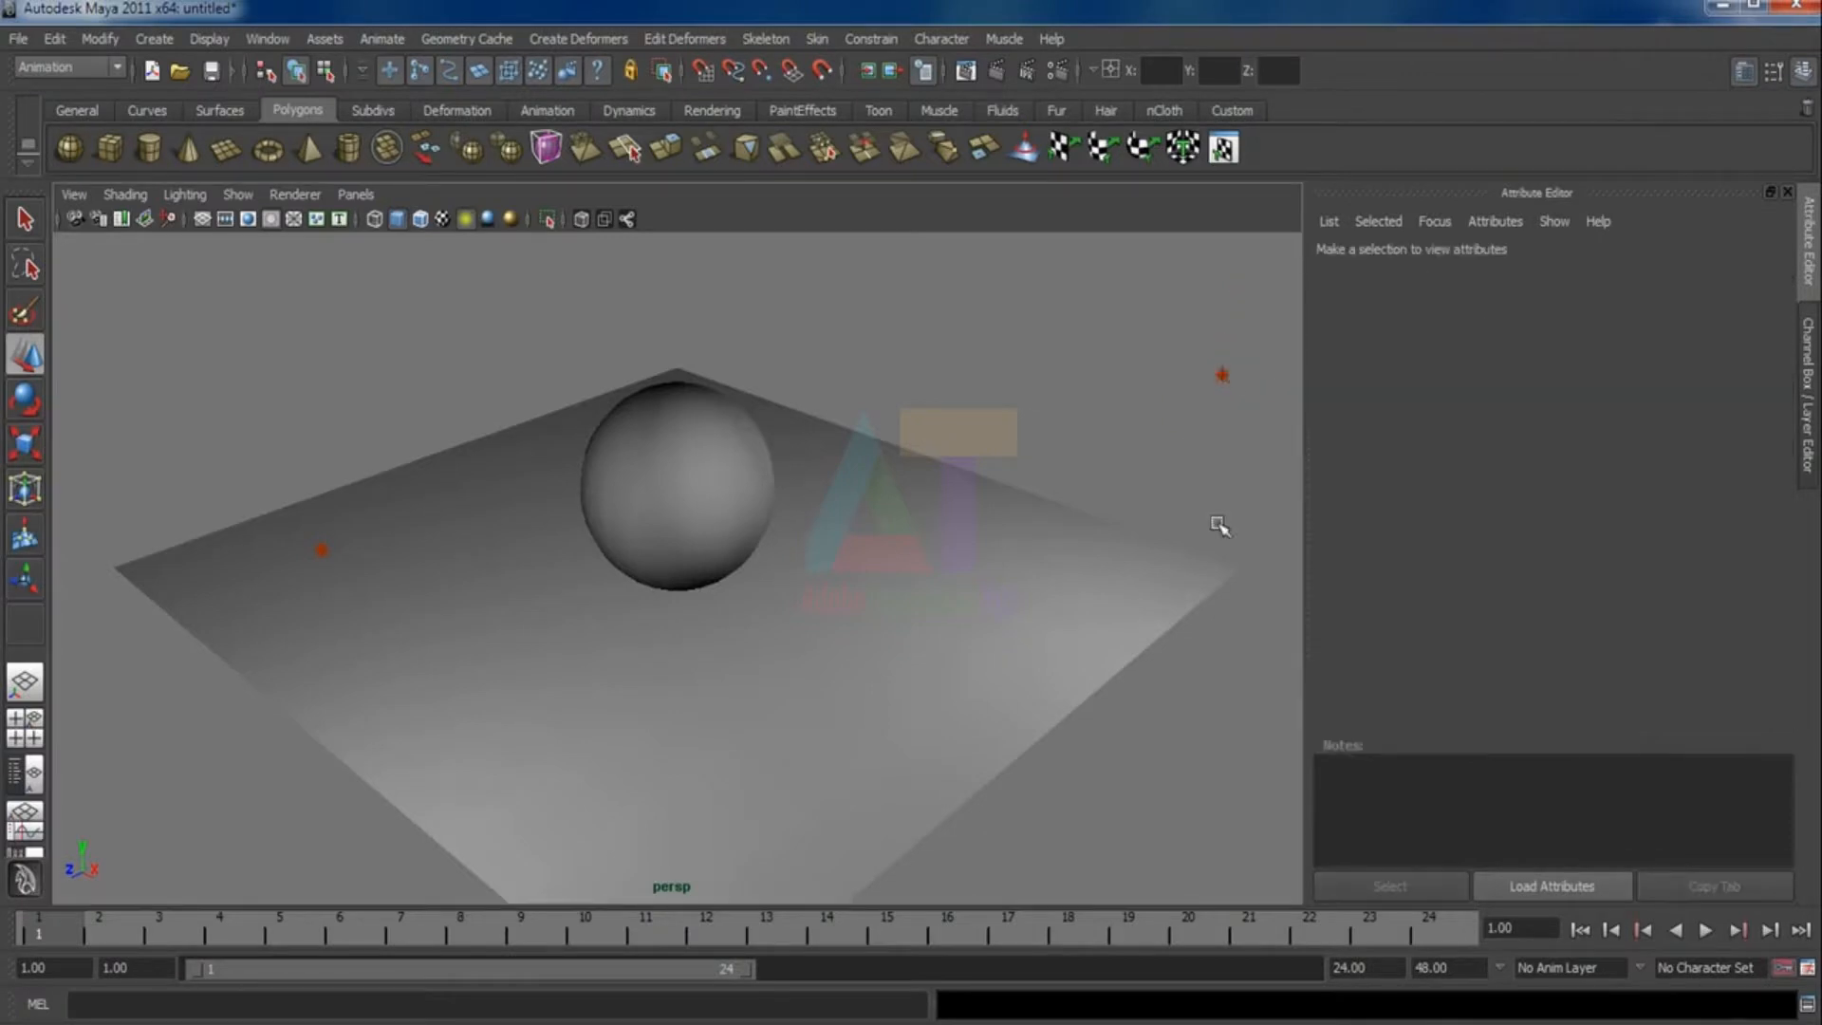
pyautogui.moveTo(1199, 358); pyautogui.dragTo(1234, 410)
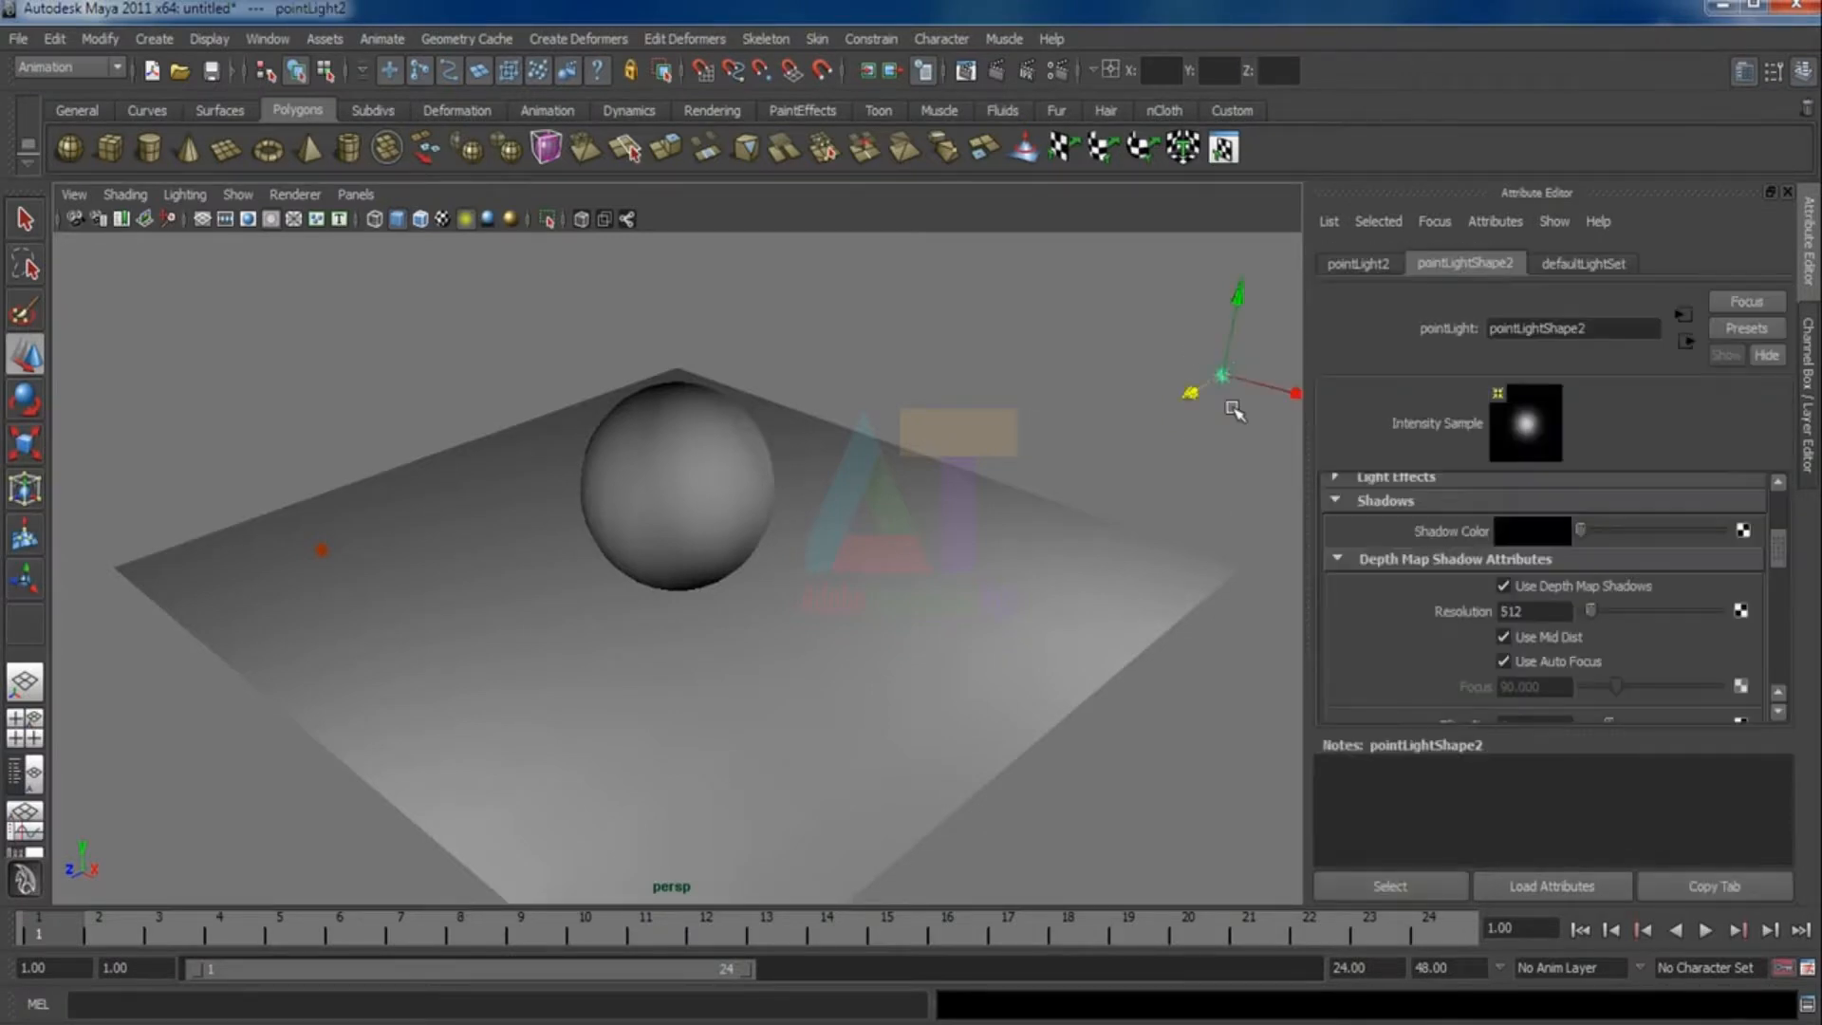
pyautogui.press('Delete')
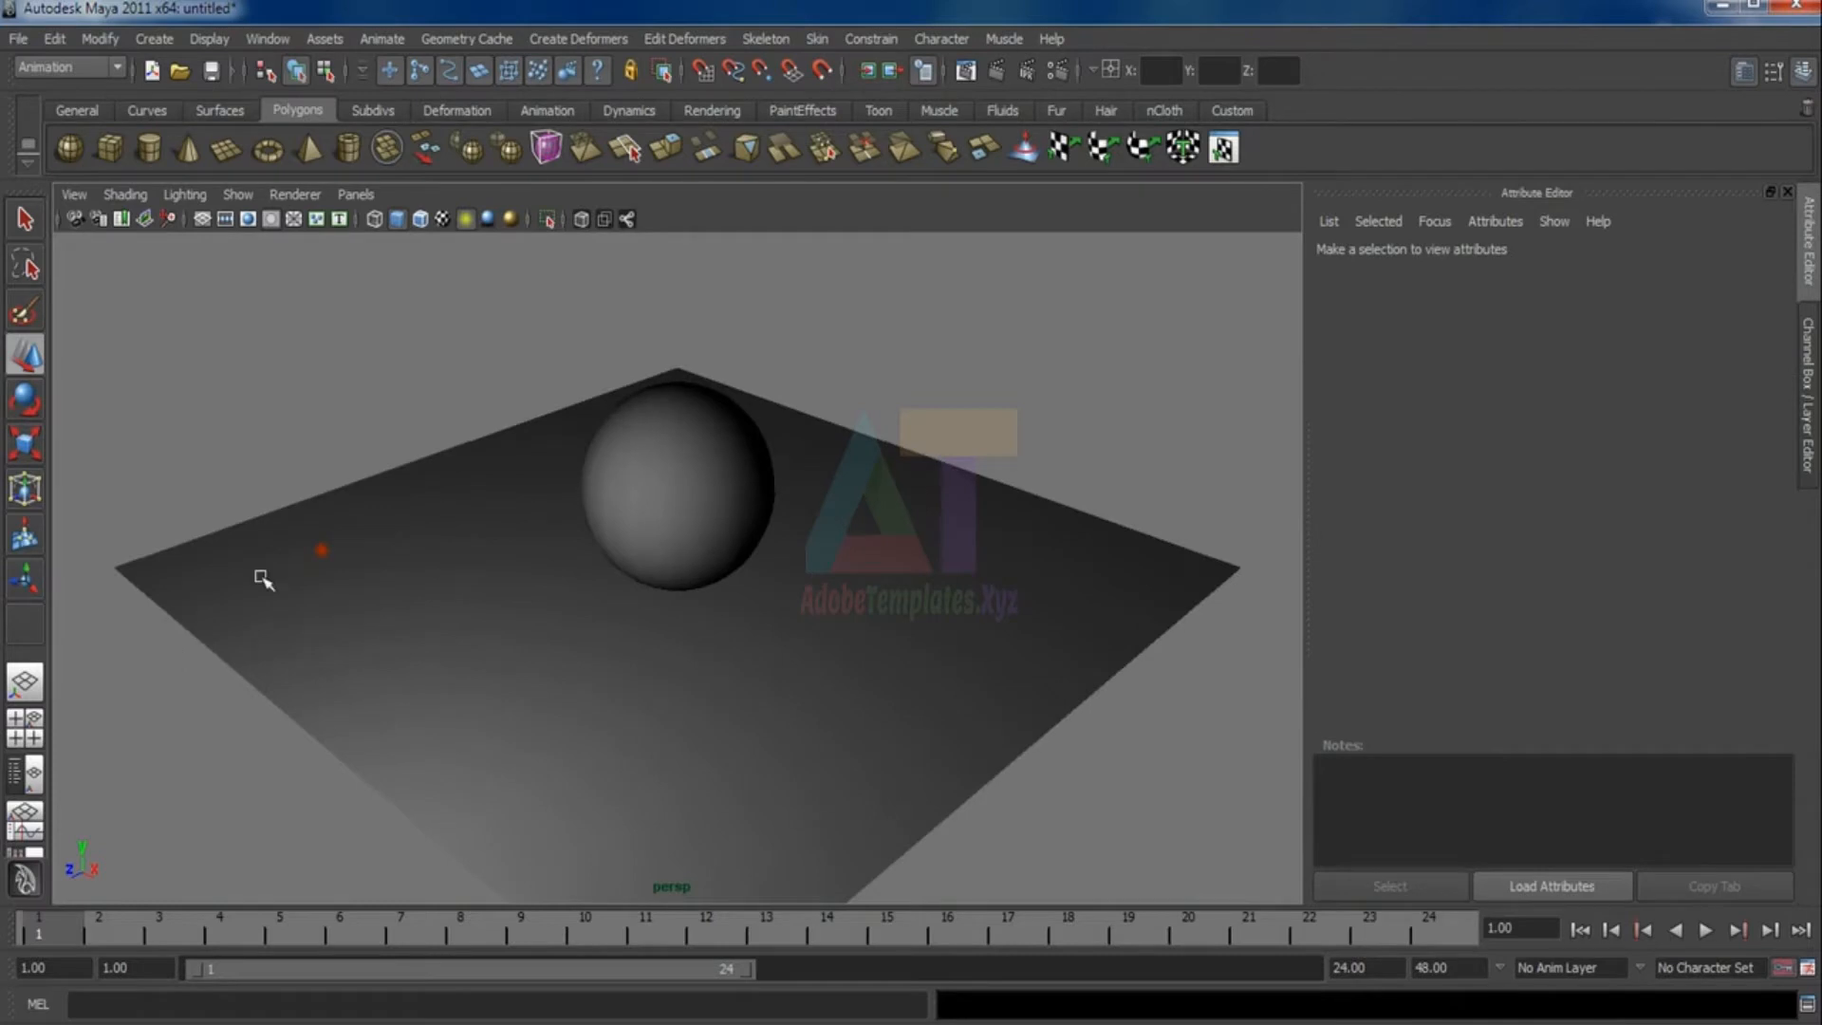
pyautogui.click(322, 550)
pyautogui.press('Delete')
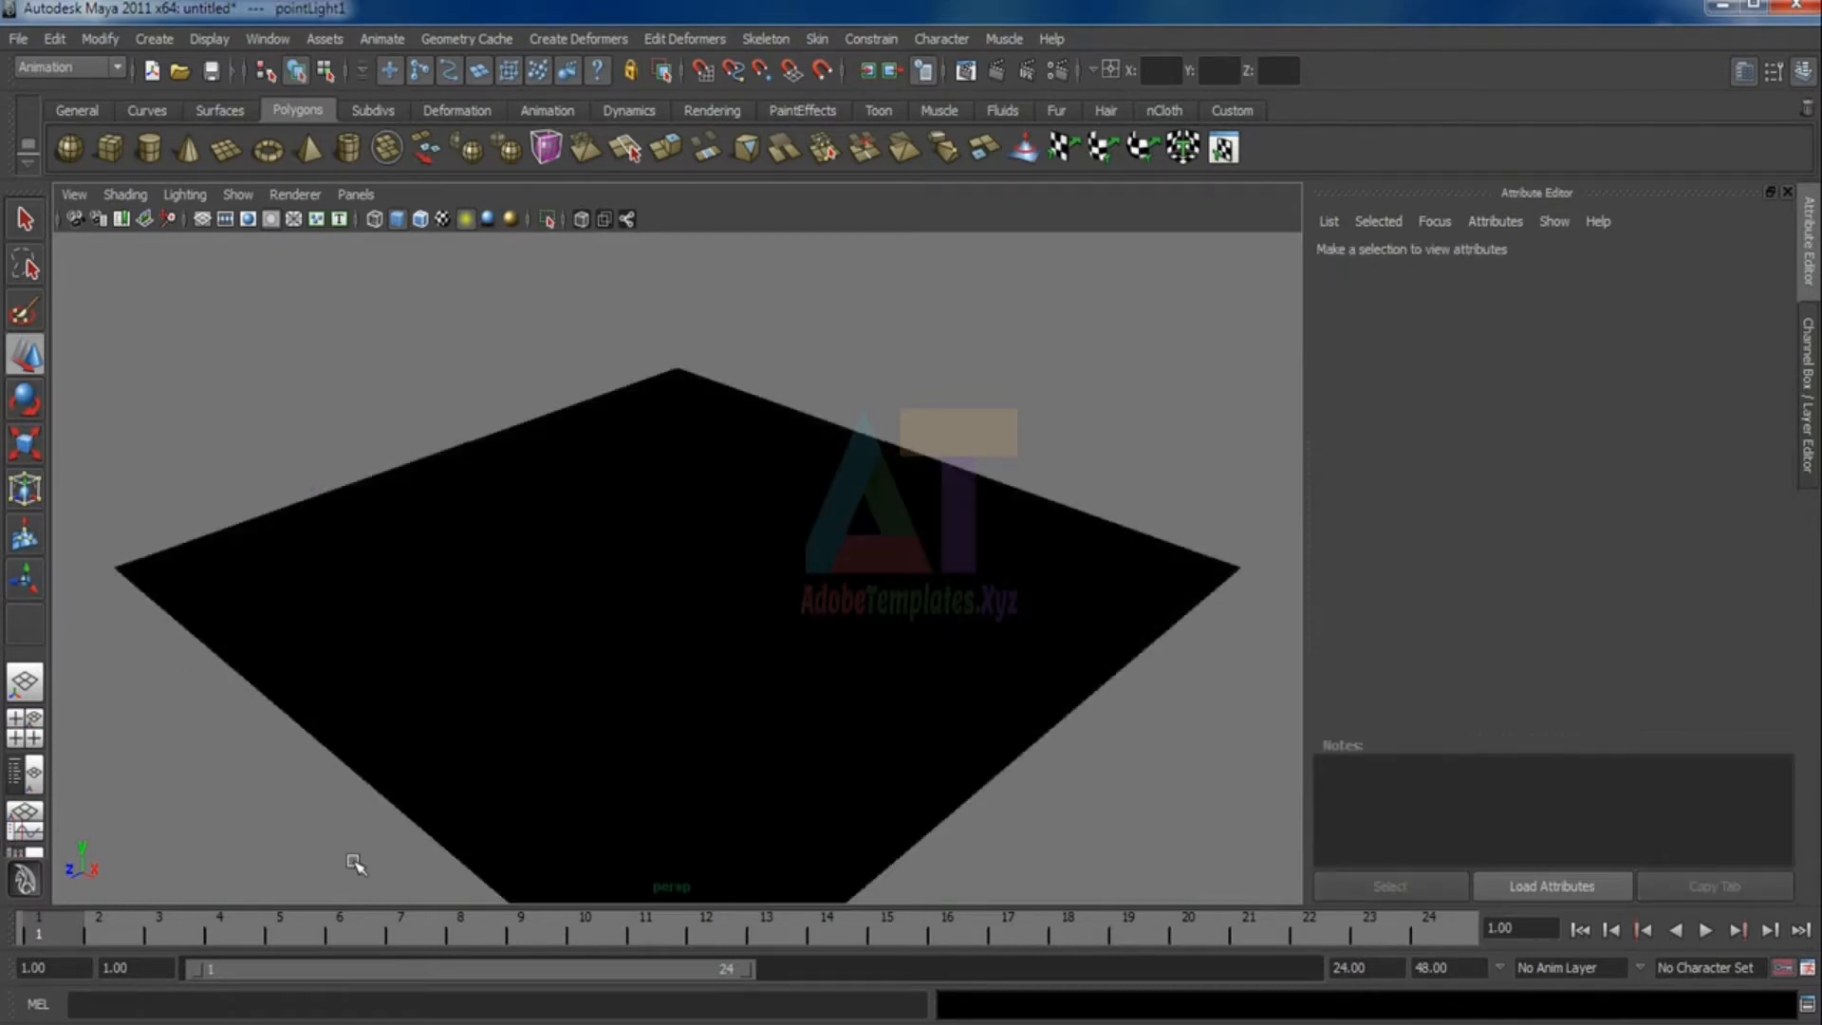
# Return the viewport to default shaded lighting and create a spot light, placing it above the plane beside the sphere
pyautogui.press('5')
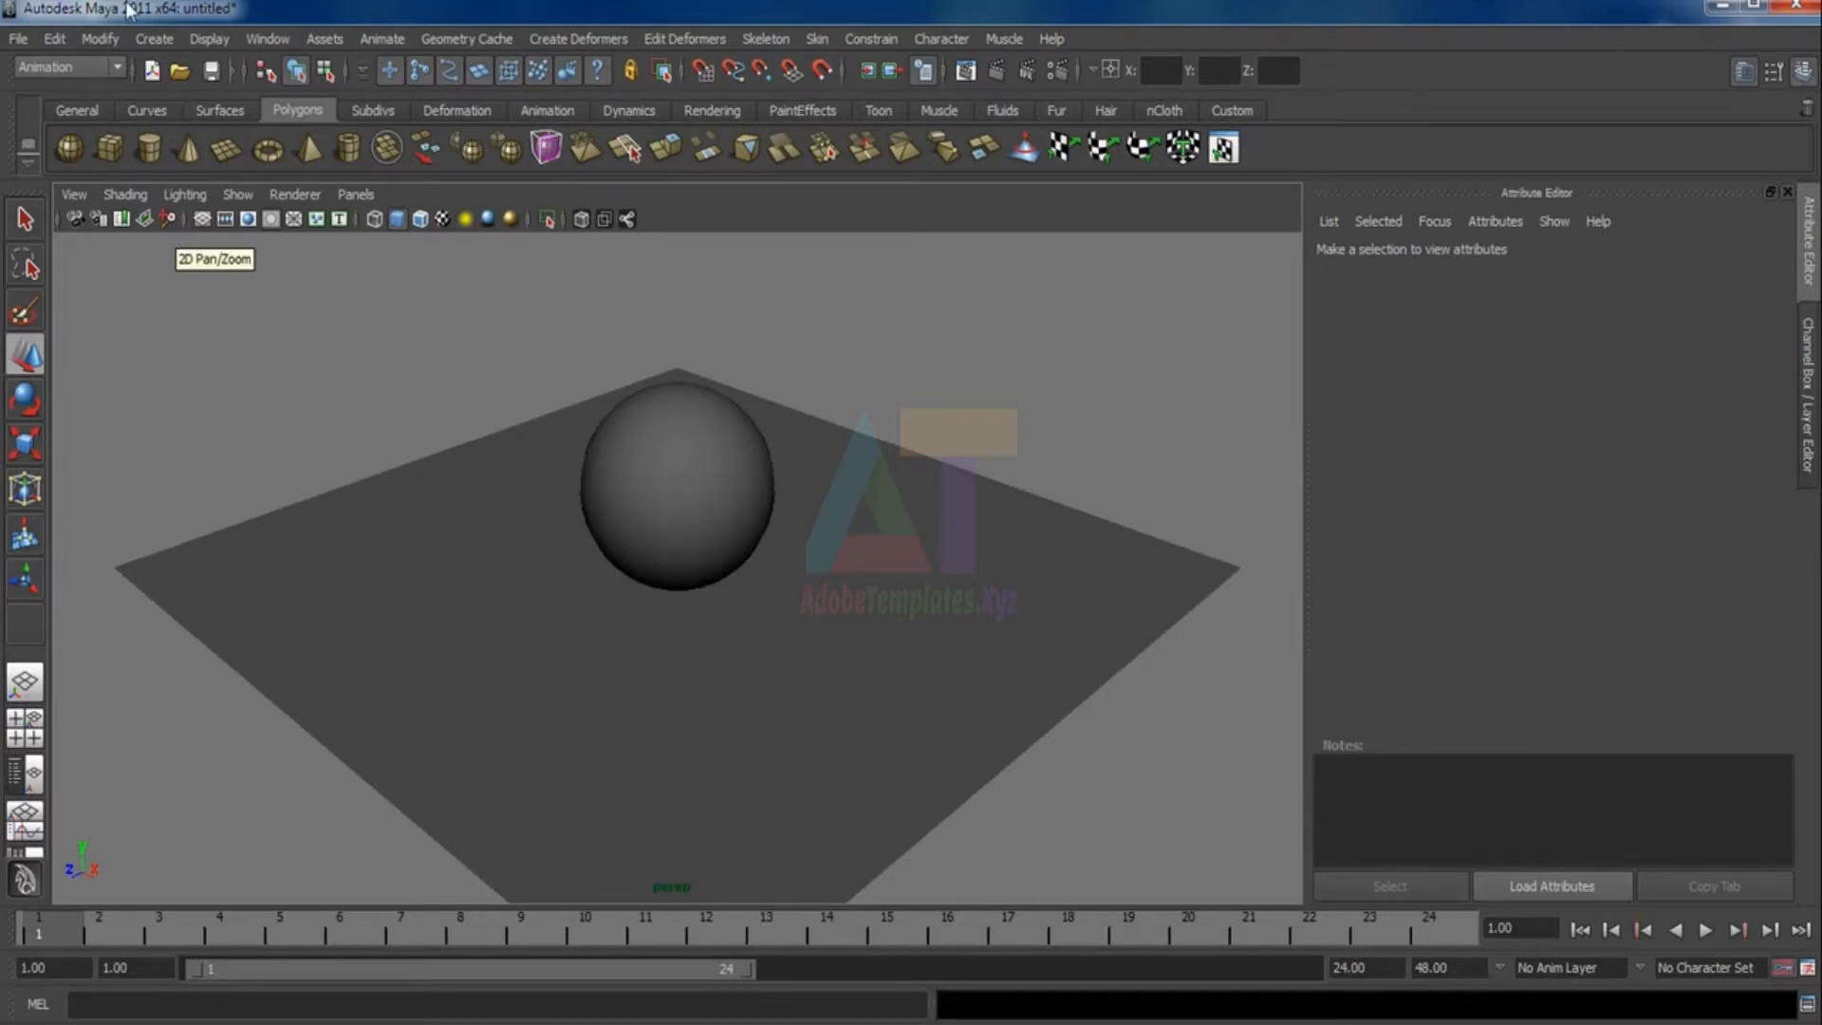
pyautogui.click(142, 43)
pyautogui.moveTo(197, 171)
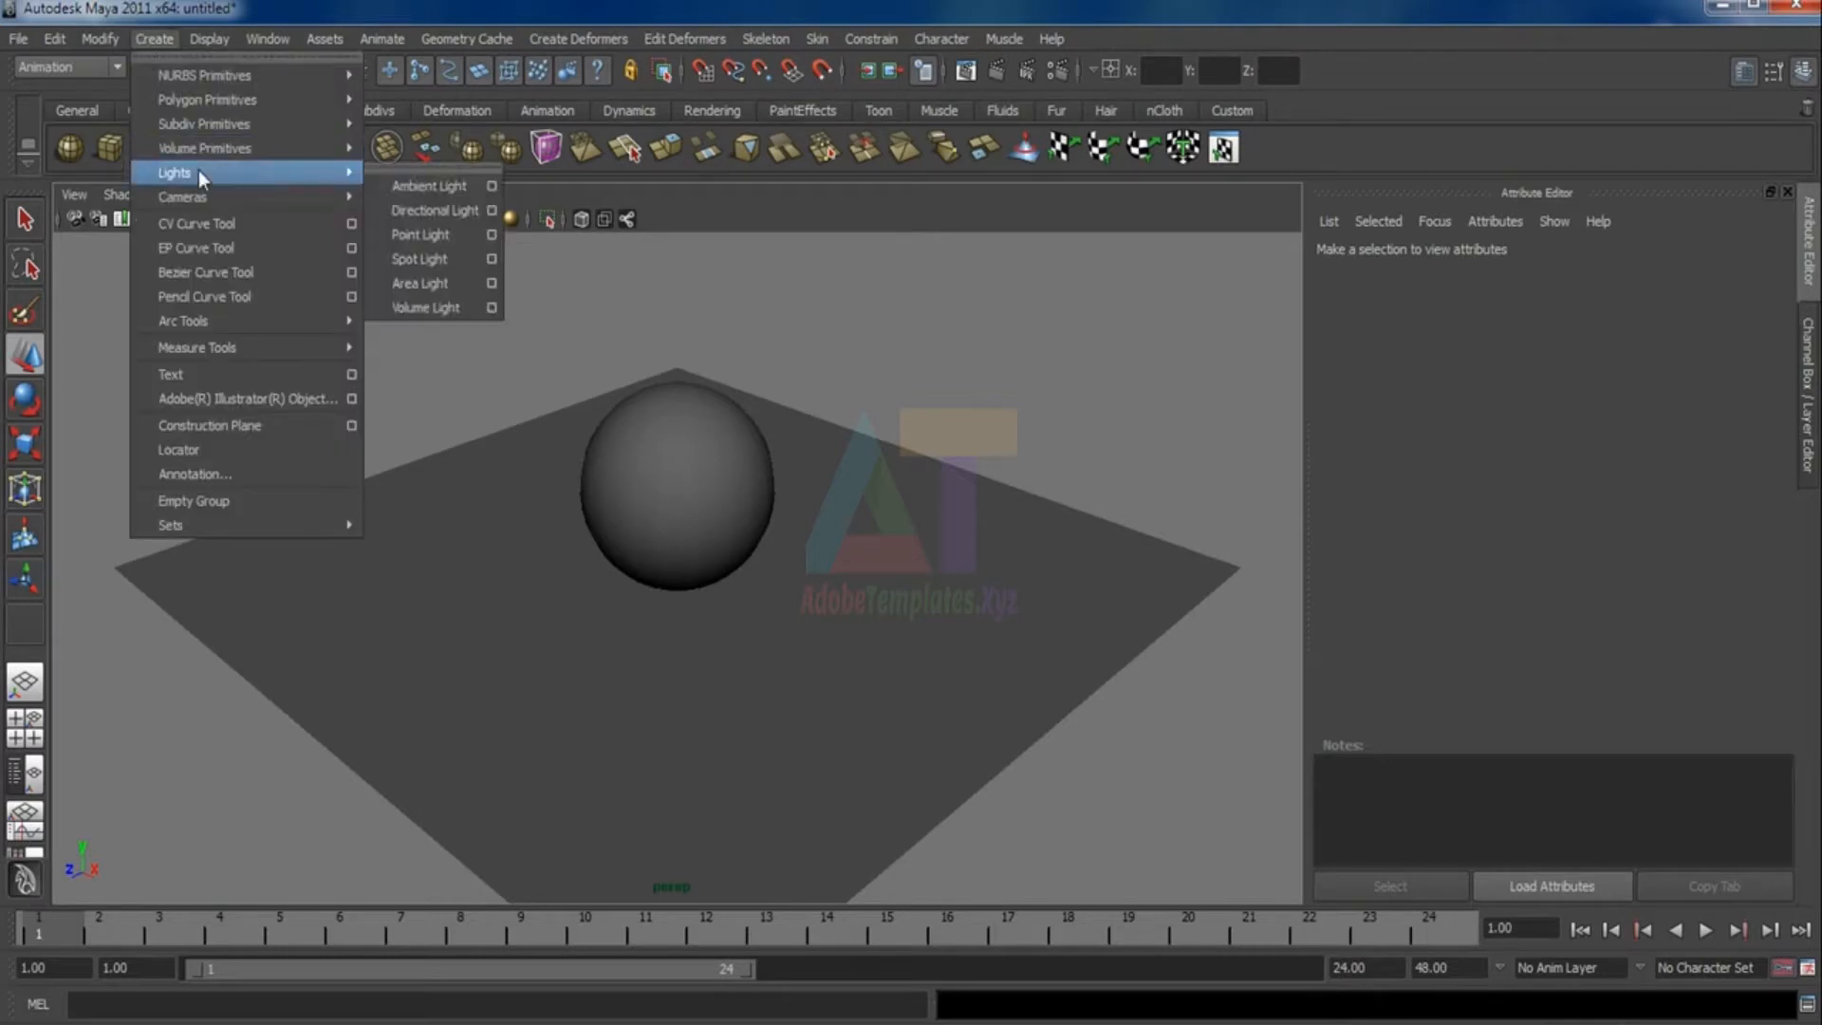
pyautogui.click(443, 260)
pyautogui.moveTo(627, 599); pyautogui.dragTo(379, 674)
pyautogui.moveTo(464, 602); pyautogui.dragTo(444, 405)
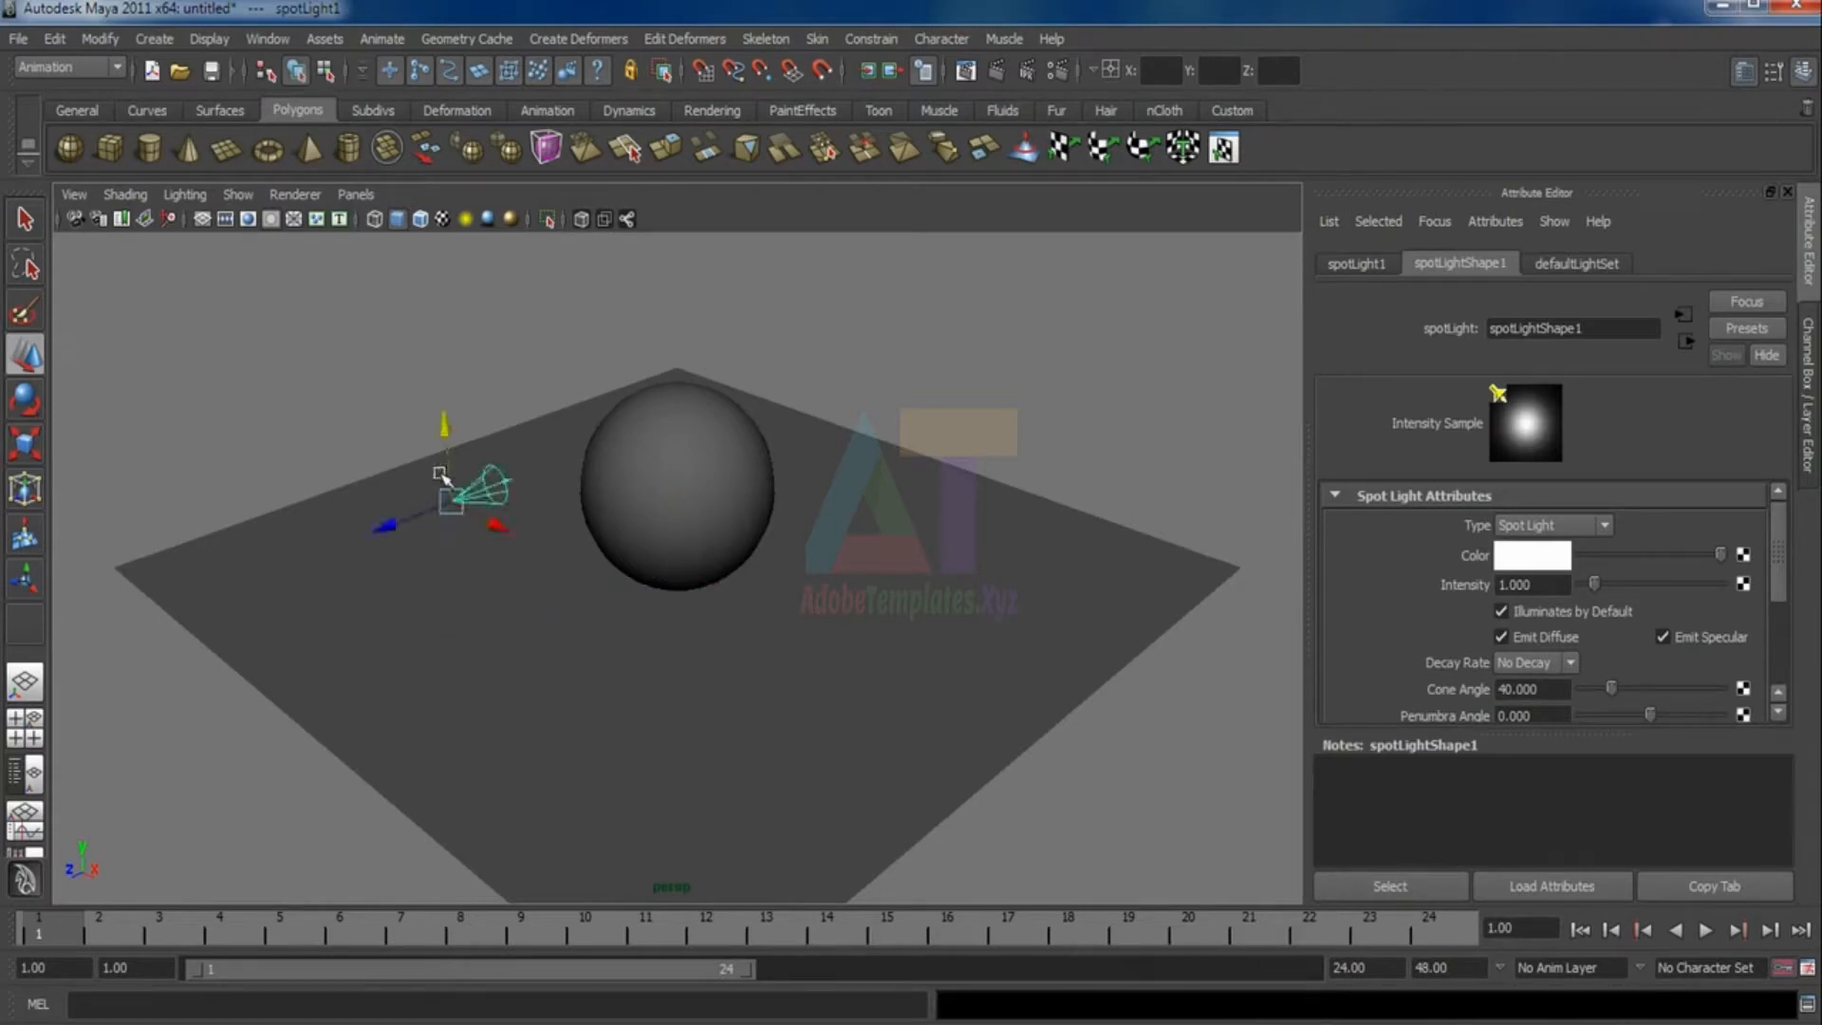
pyautogui.moveTo(389, 528); pyautogui.dragTo(290, 551)
# Rotate the spot light to aim at the sphere and scale its cone icon up
pyautogui.click(23, 403)
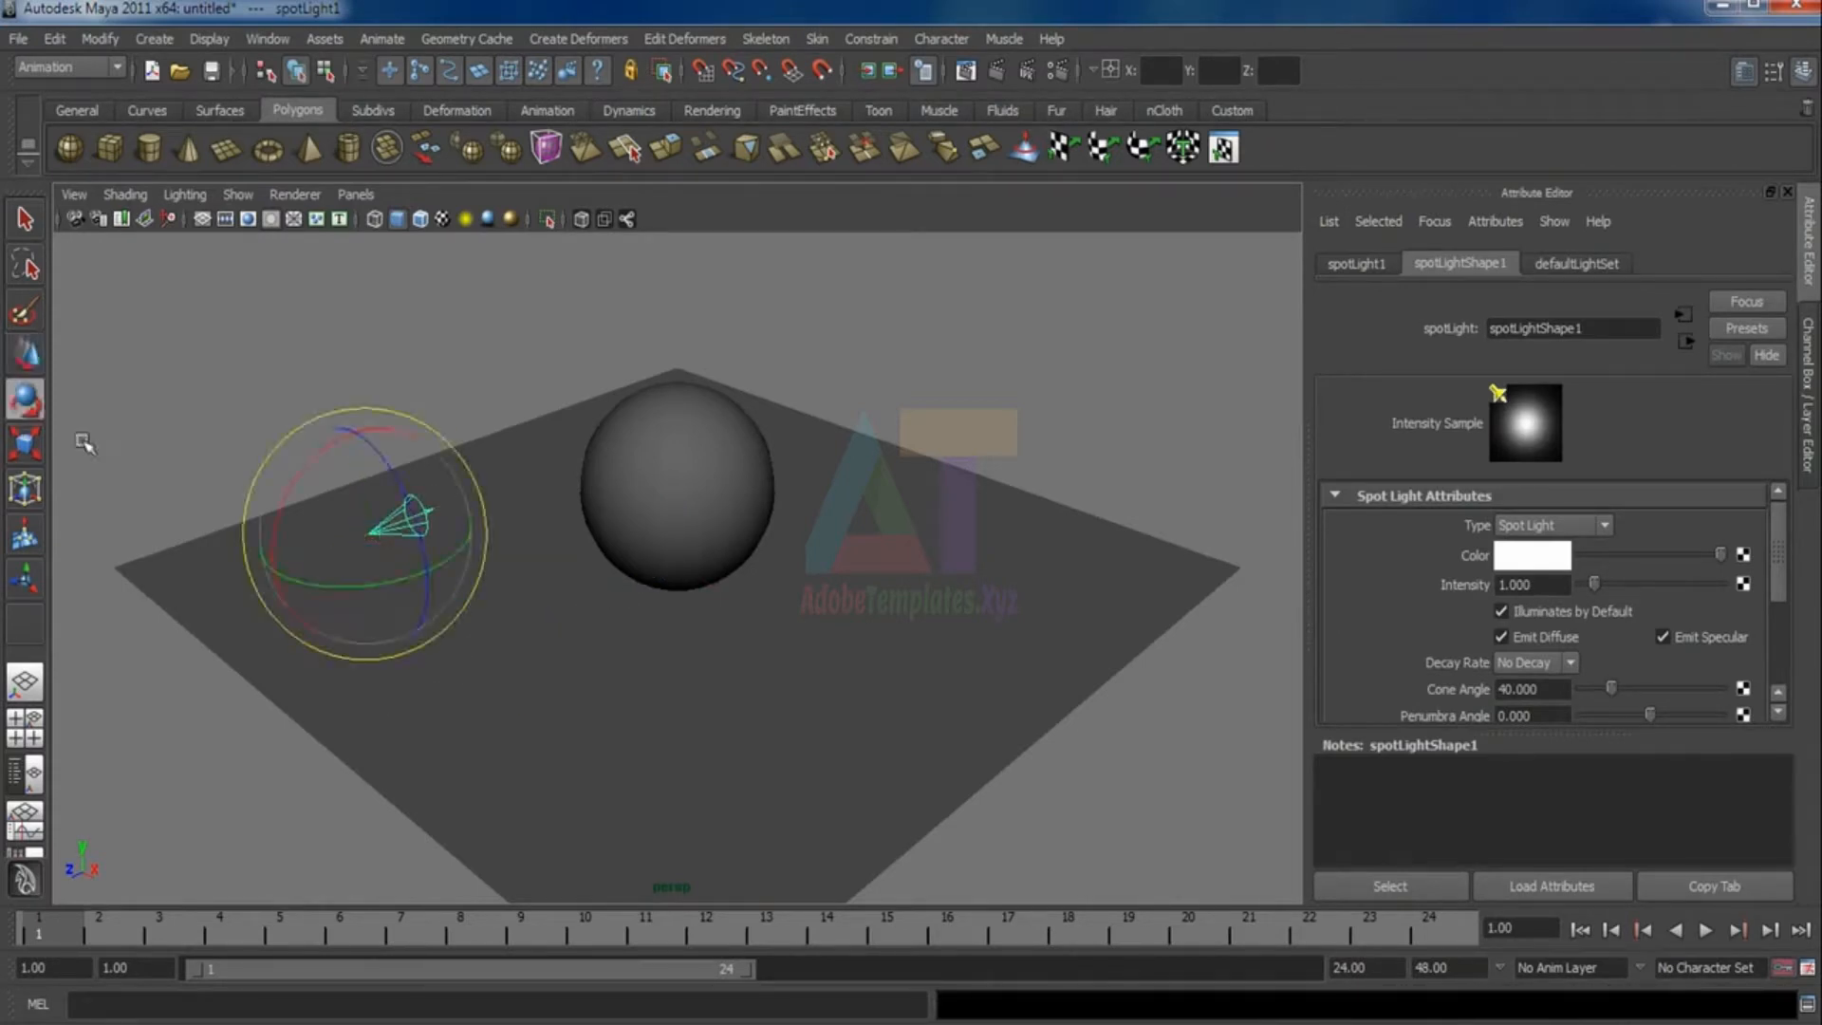
pyautogui.moveTo(292, 468); pyautogui.dragTo(328, 470)
pyautogui.moveTo(344, 597); pyautogui.dragTo(313, 529)
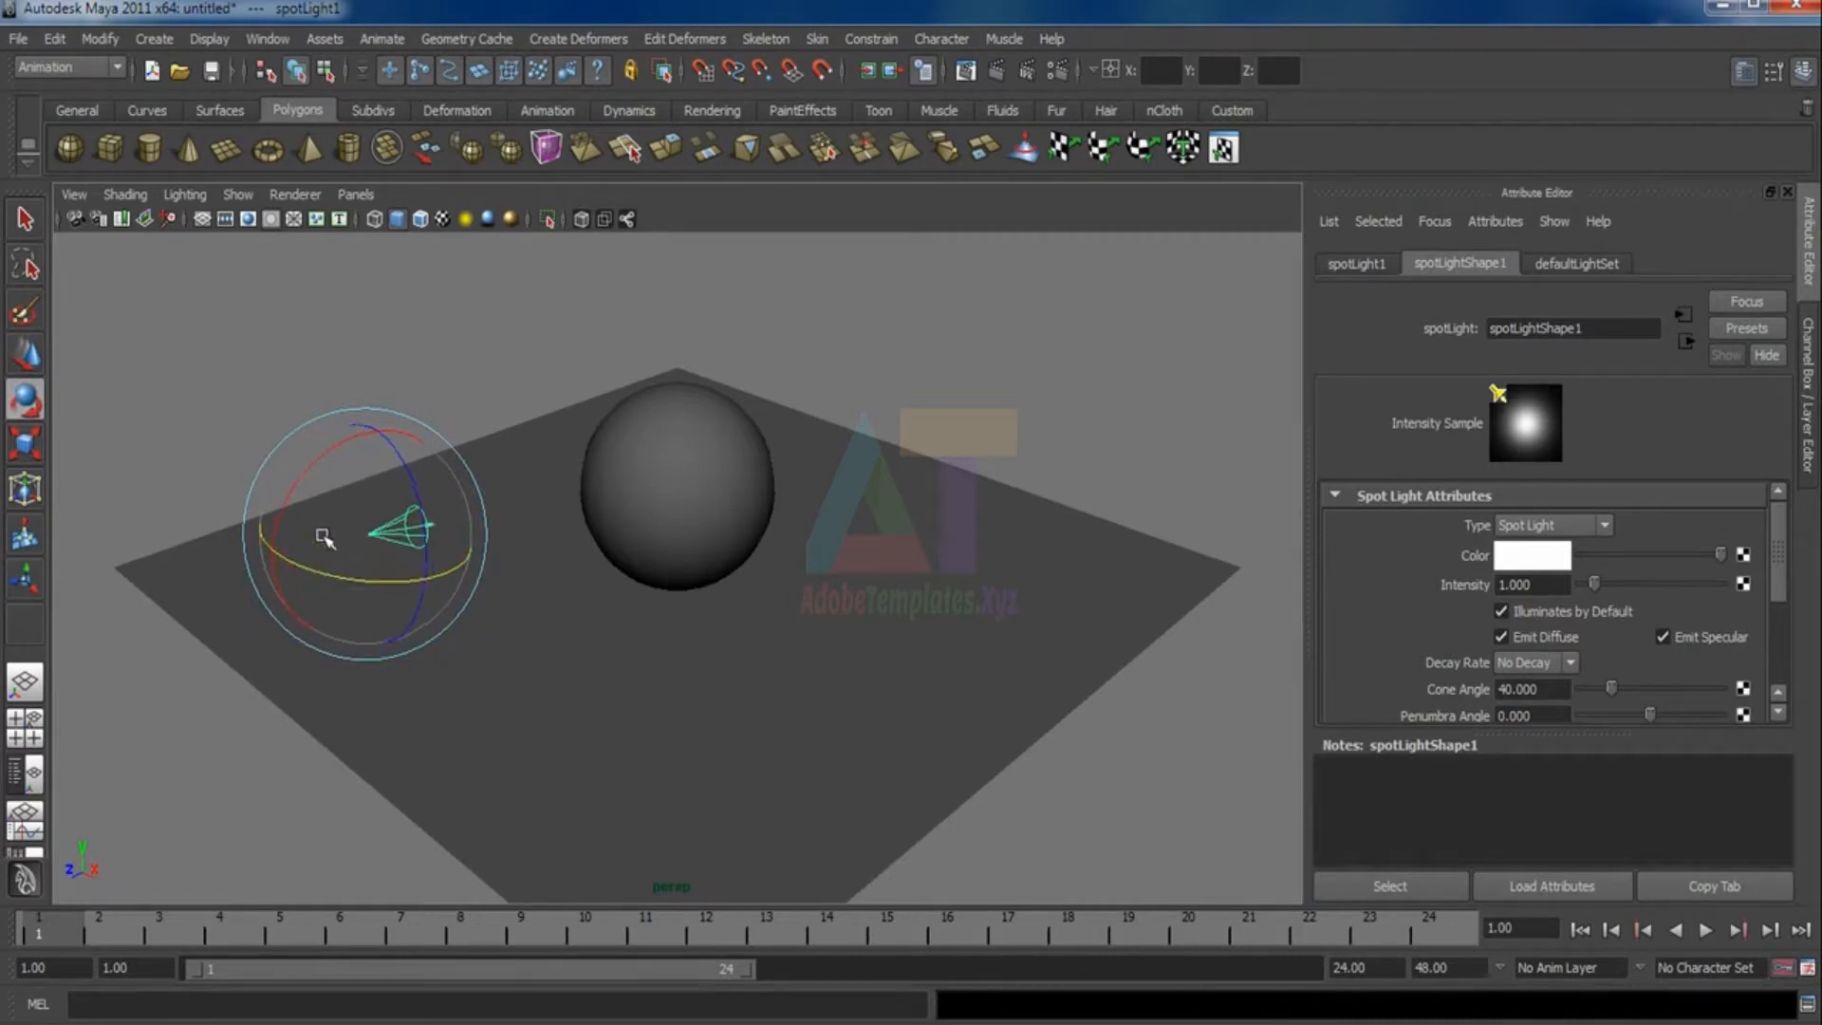
pyautogui.click(25, 442)
pyautogui.moveTo(395, 558); pyautogui.dragTo(459, 618)
# Pull the spot light back from the sphere to the plane's near corner, with the viewport lit by scene lights
pyautogui.click(25, 354)
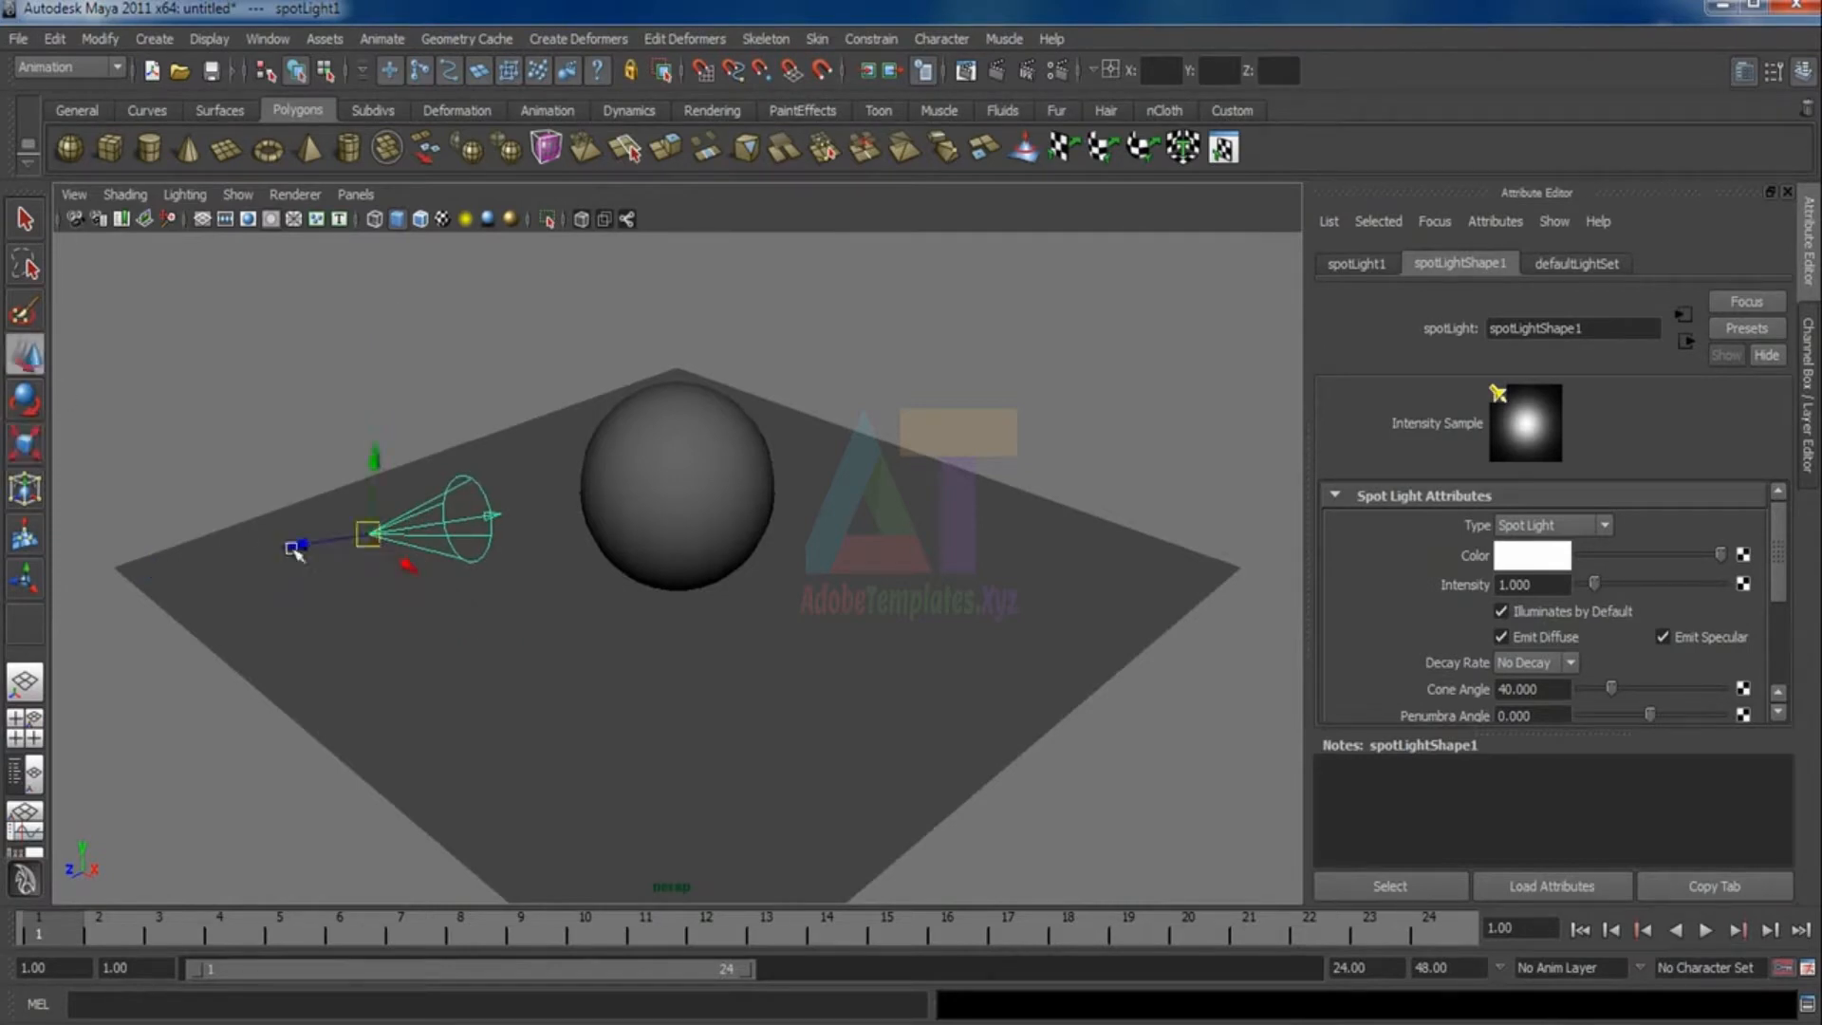
pyautogui.moveTo(273, 547); pyautogui.dragTo(195, 566)
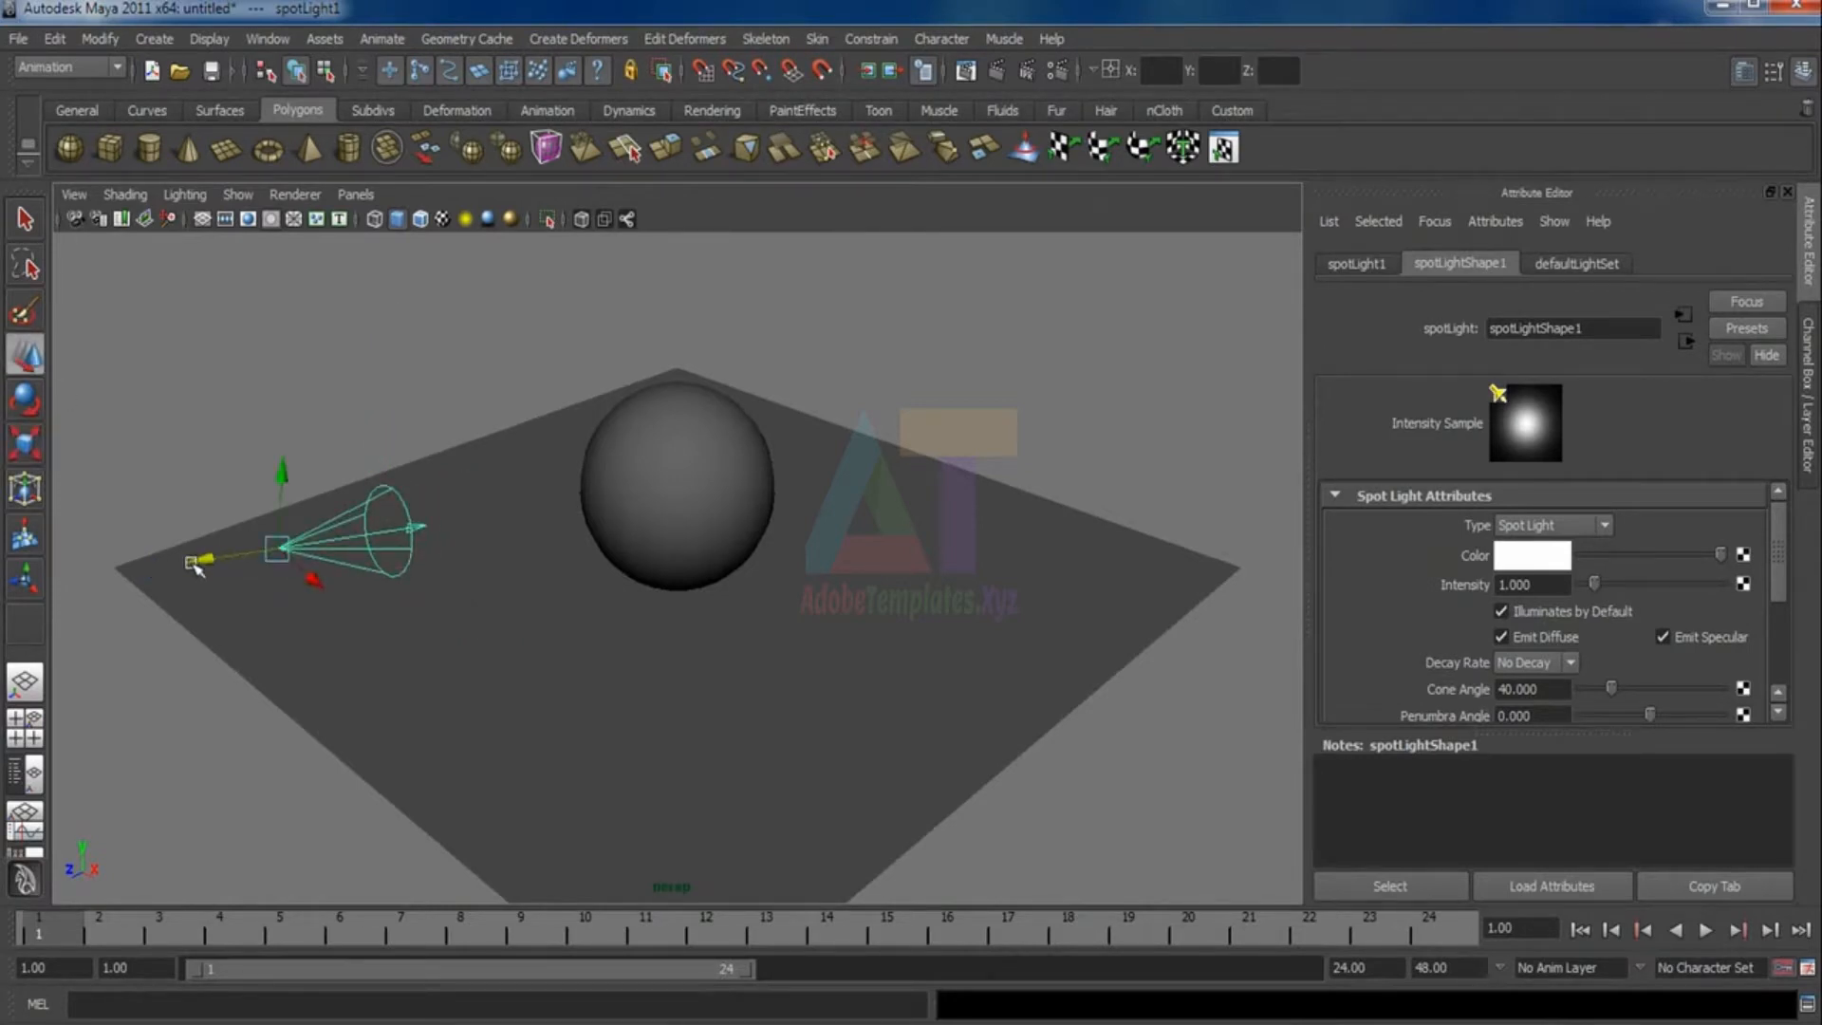
pyautogui.press('7')
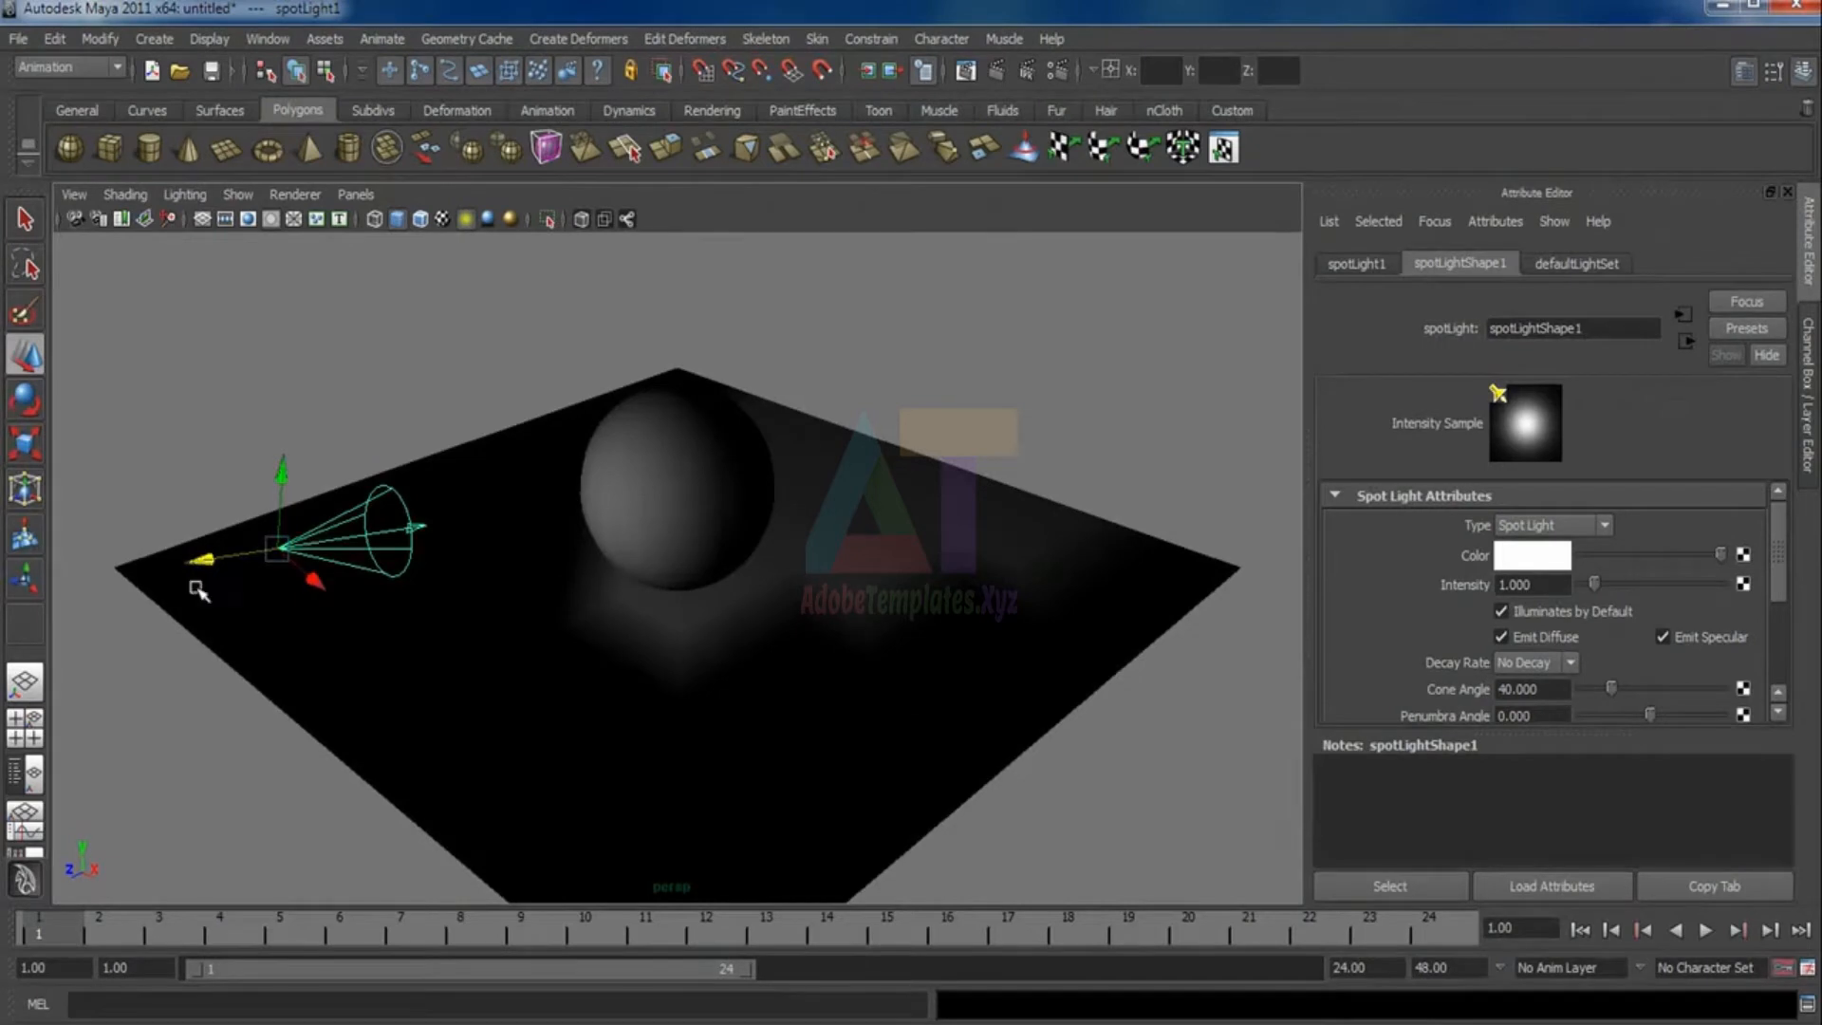
pyautogui.moveTo(197, 563); pyautogui.dragTo(4, 630)
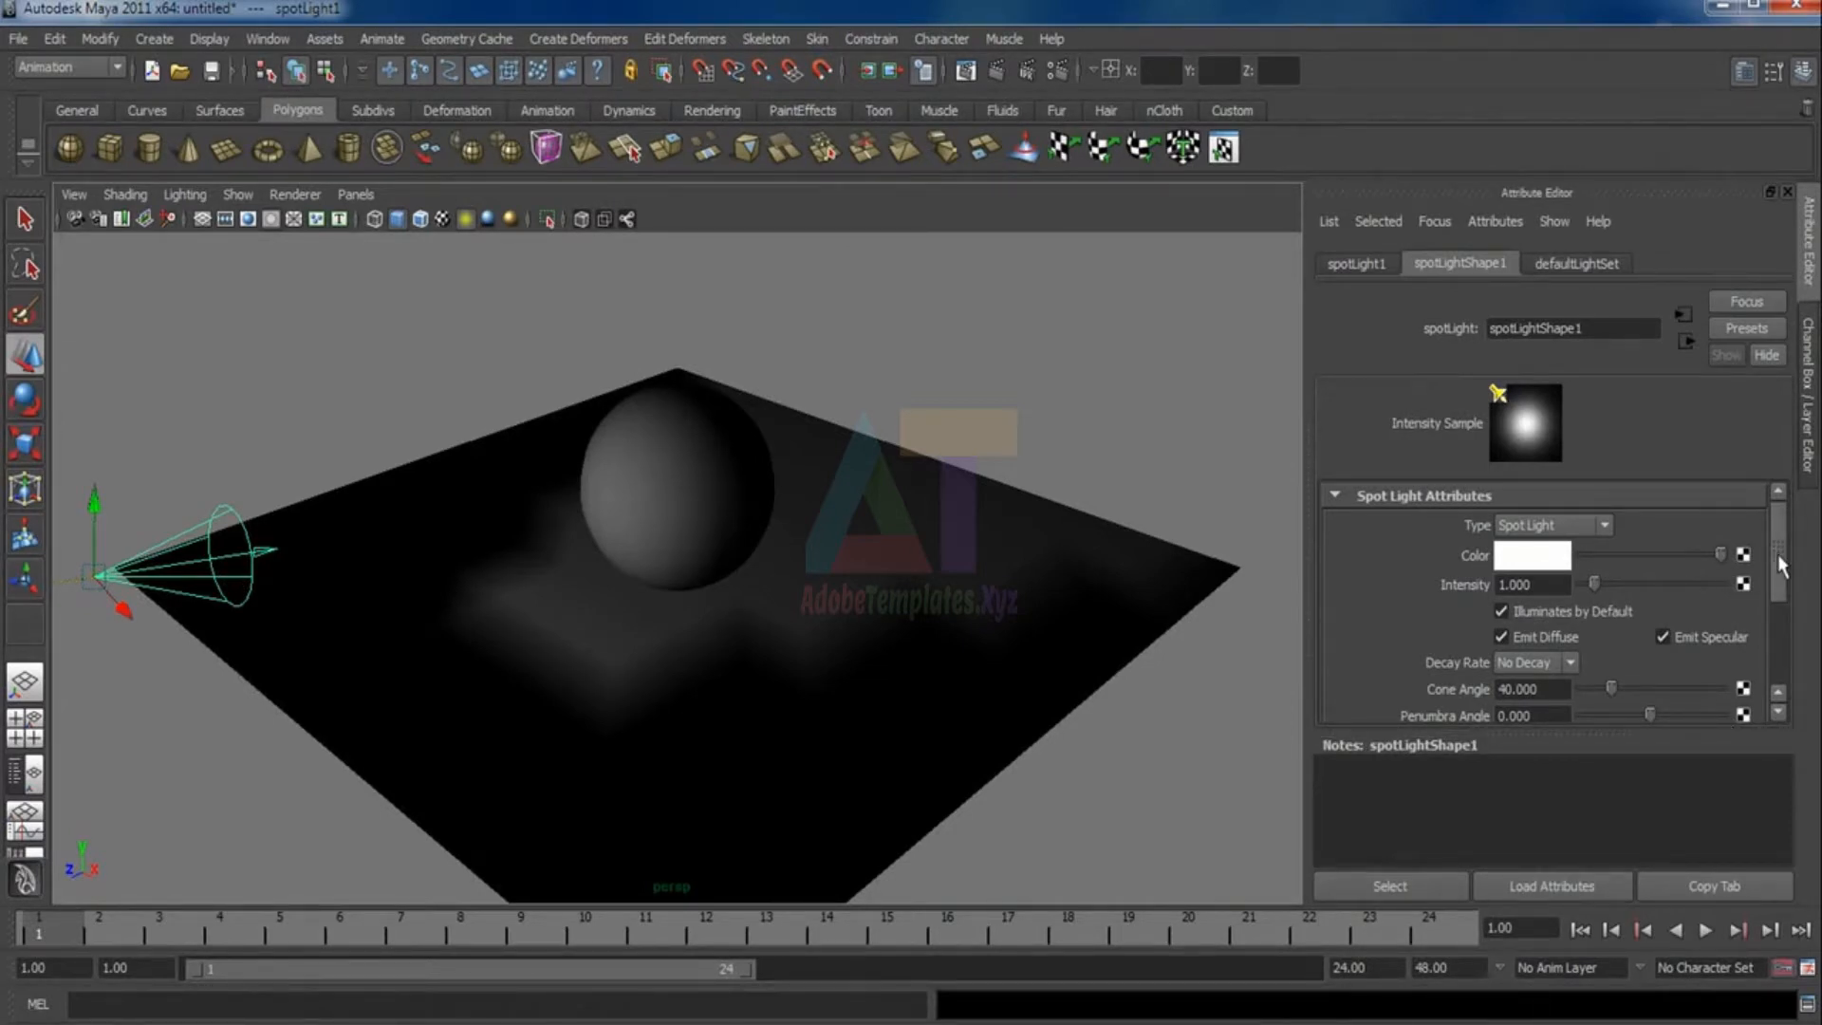
# Raise the spot light's intensity to 1.463 and its dropoff to 51.829
pyautogui.scroll(-1, 1780, 570)
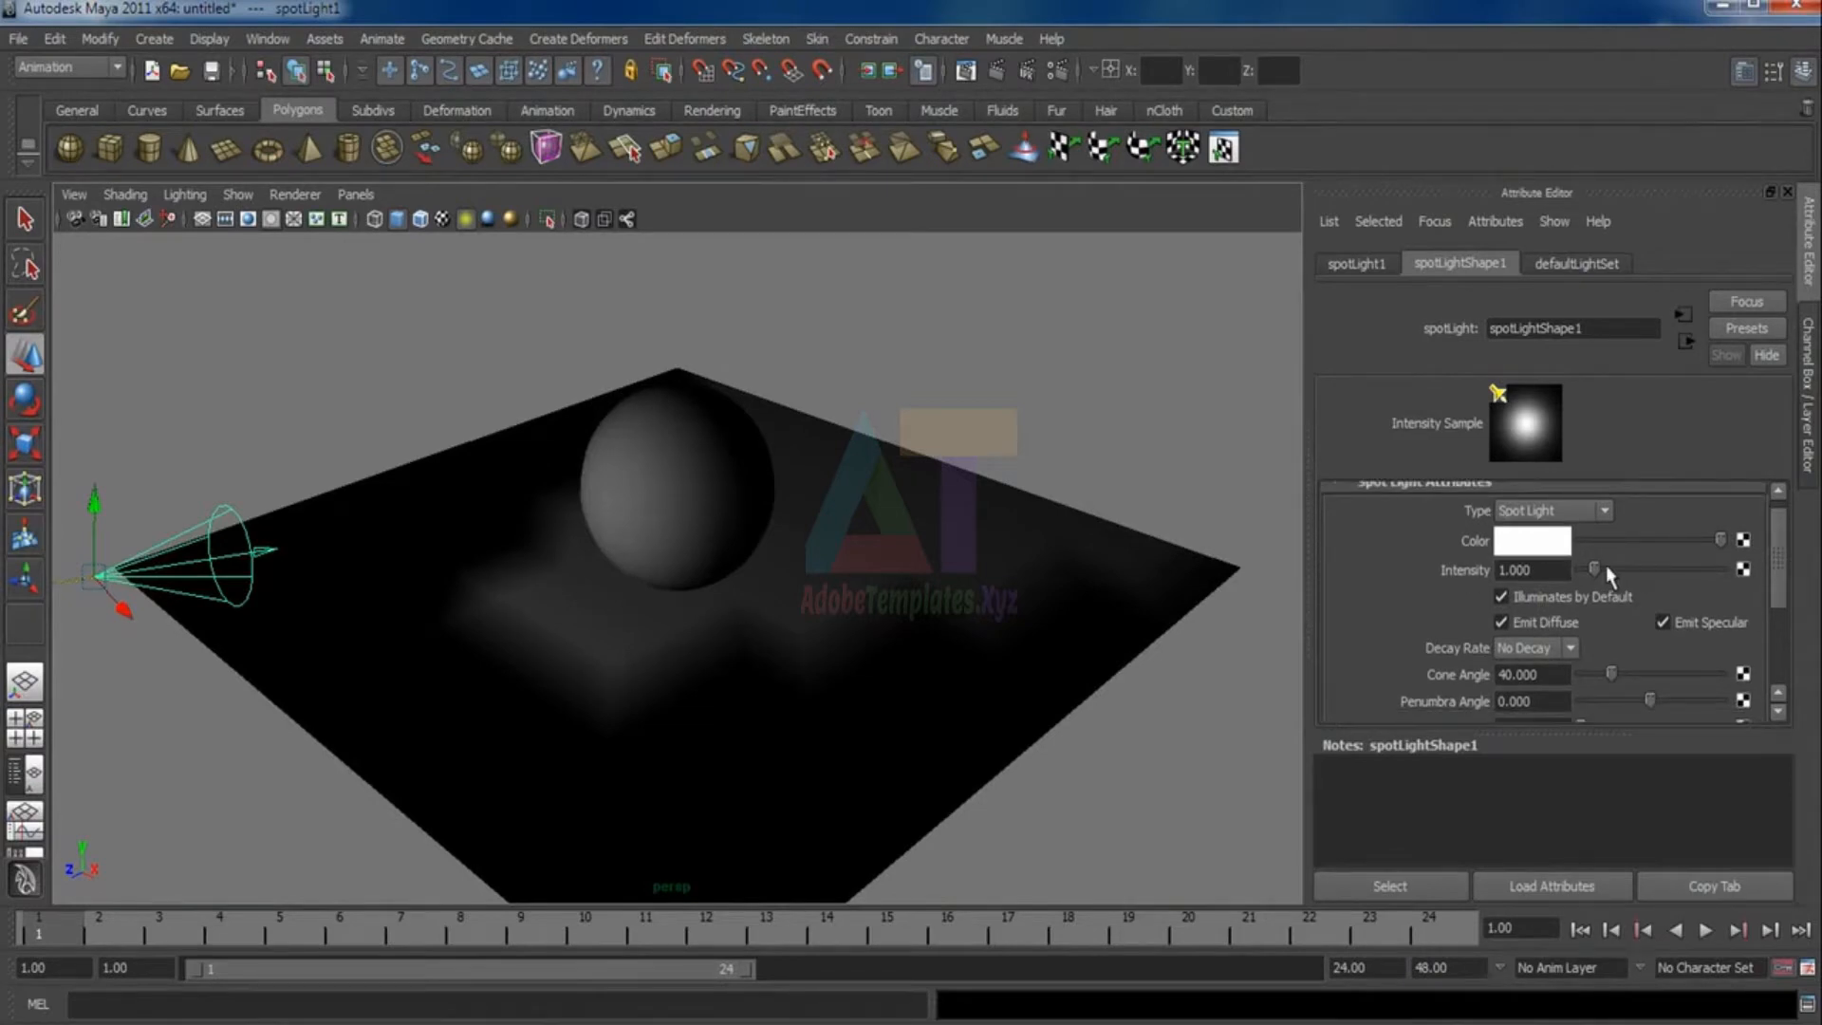
pyautogui.moveTo(1598, 567)
pyautogui.mouseDown()
pyautogui.moveTo(1624, 574)
pyautogui.moveTo(1602, 575)
pyautogui.mouseUp()
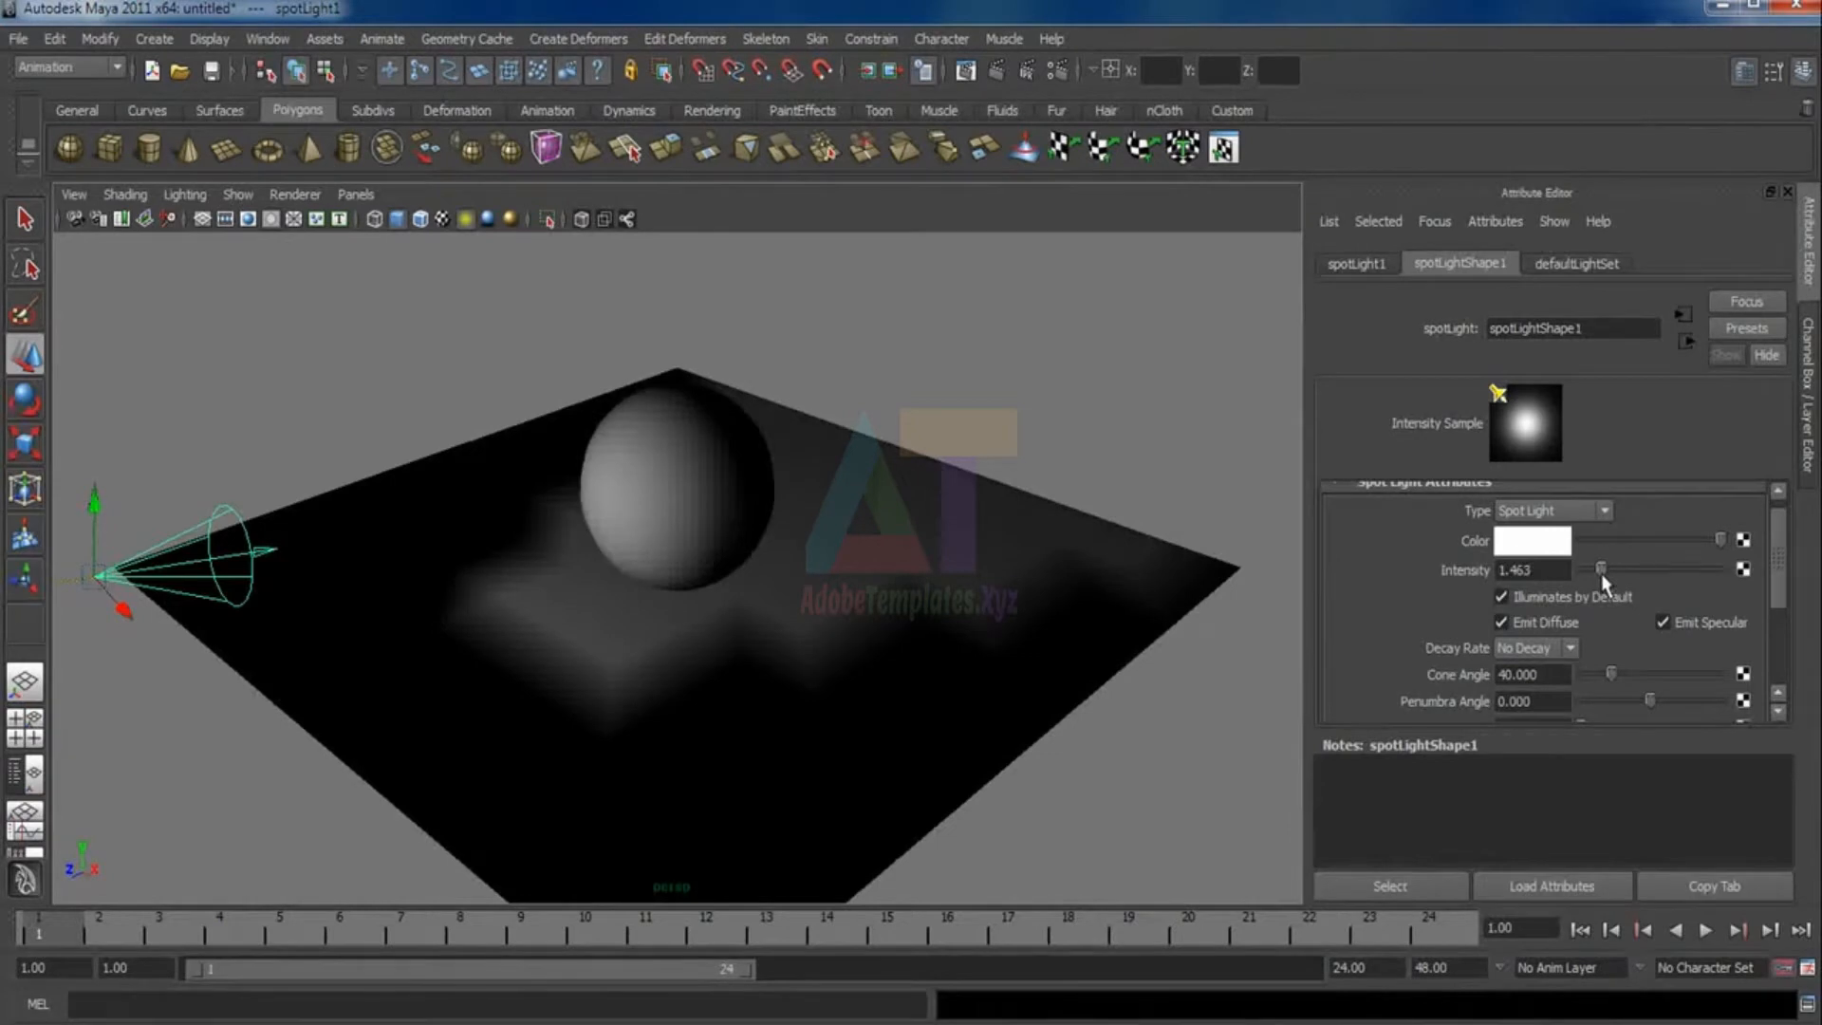
pyautogui.moveTo(1772, 579); pyautogui.dragTo(1775, 604)
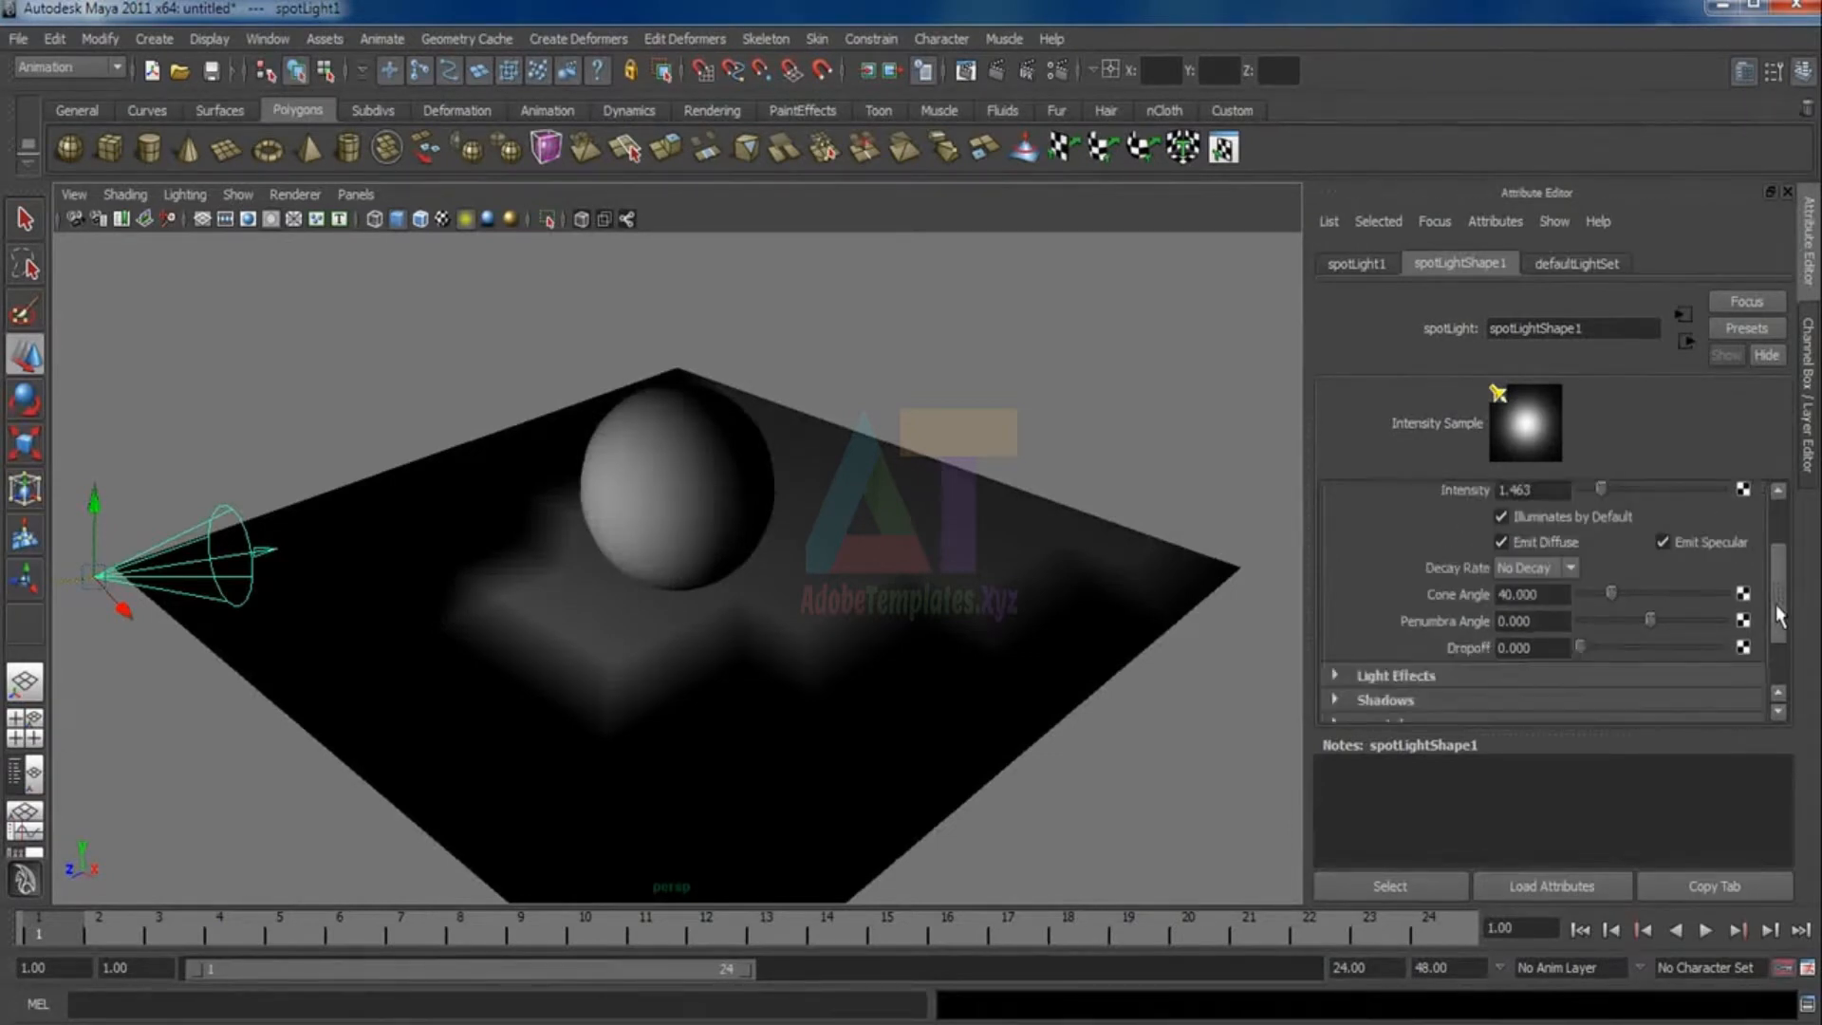
pyautogui.moveTo(1581, 649); pyautogui.dragTo(1600, 651)
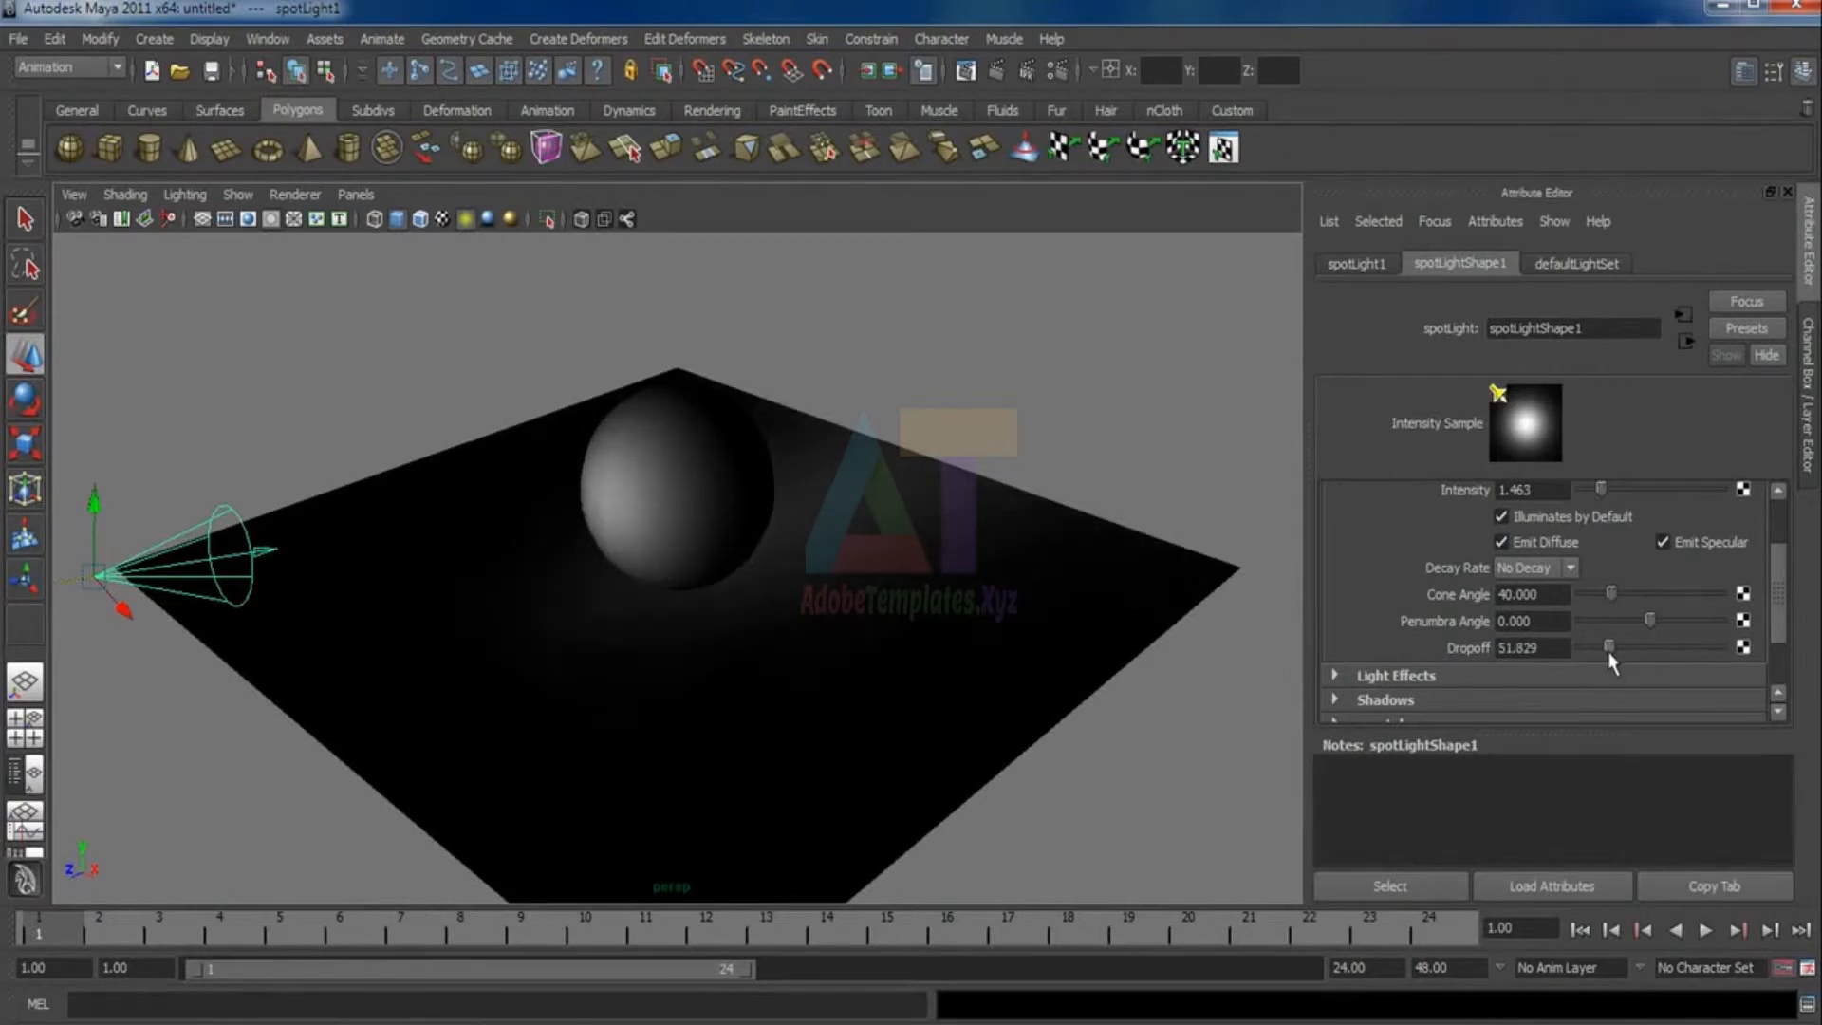
# Render the current frame to inspect the spot light's soft falloff, and close the render window
pyautogui.click(1016, 374)
pyautogui.click(996, 72)
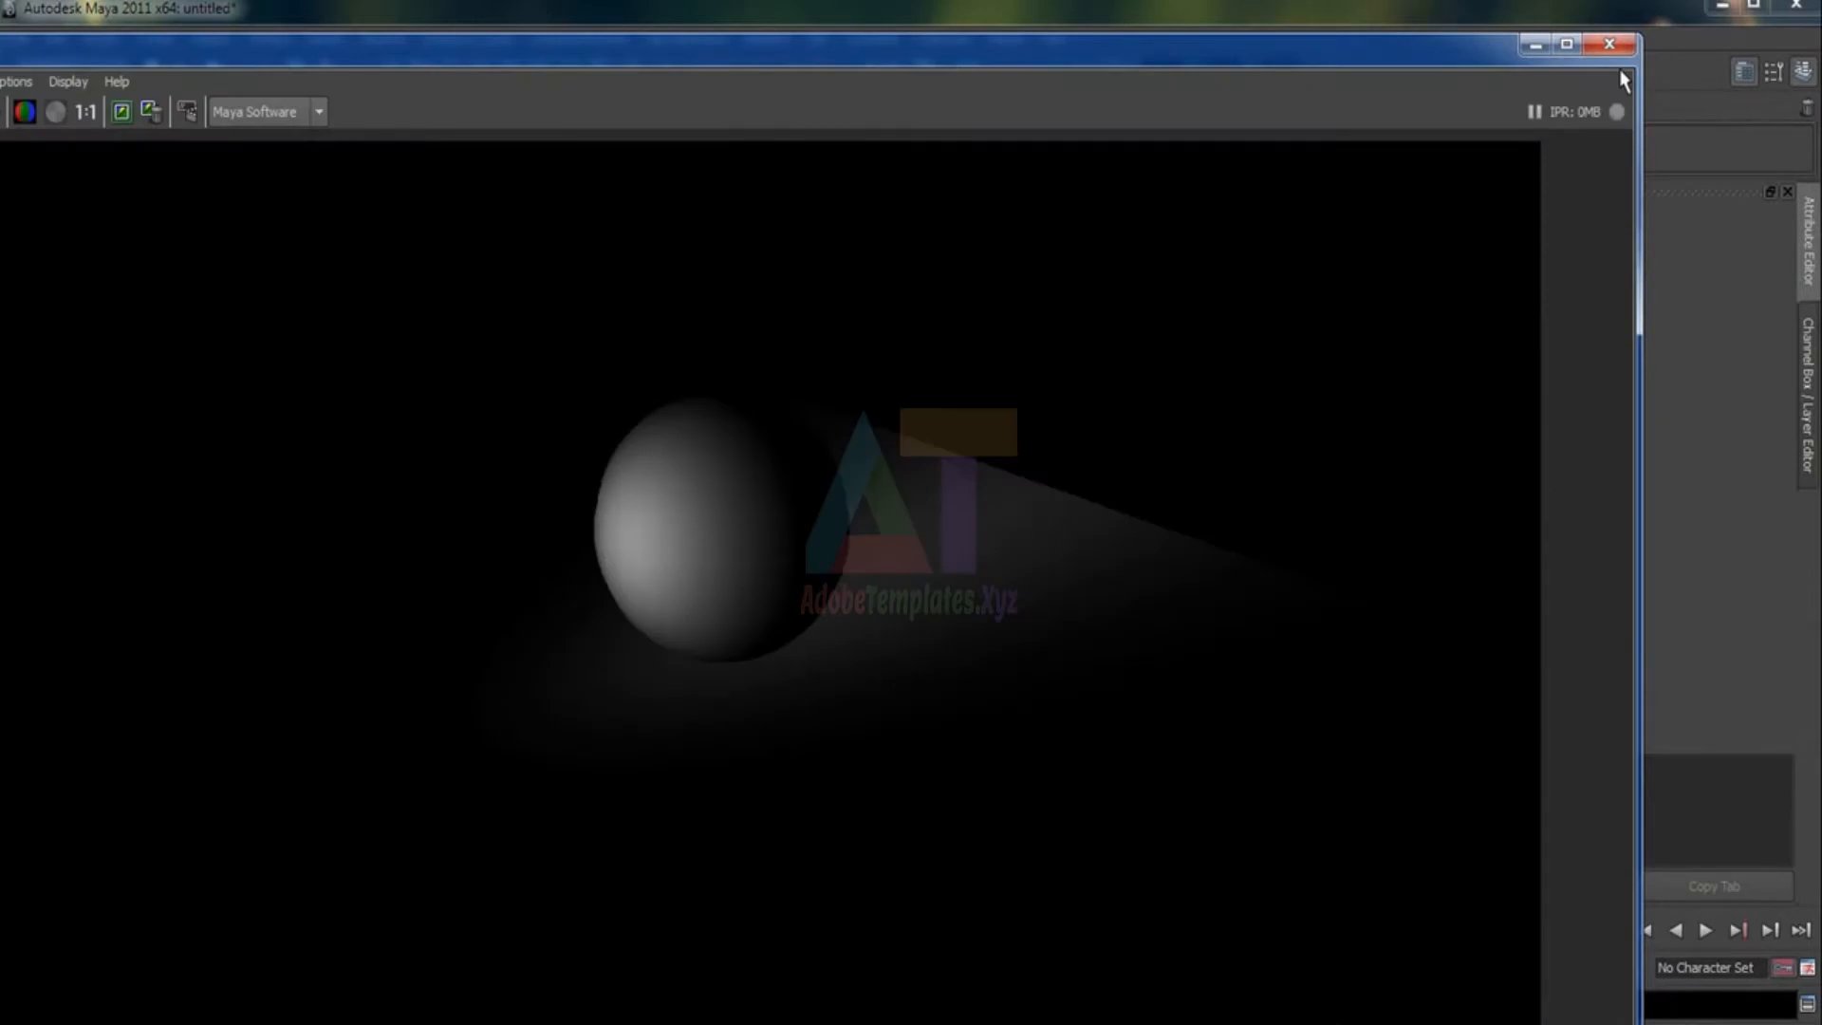
pyautogui.moveTo(1107, 53); pyautogui.dragTo(1279, 25)
pyautogui.click(1782, 17)
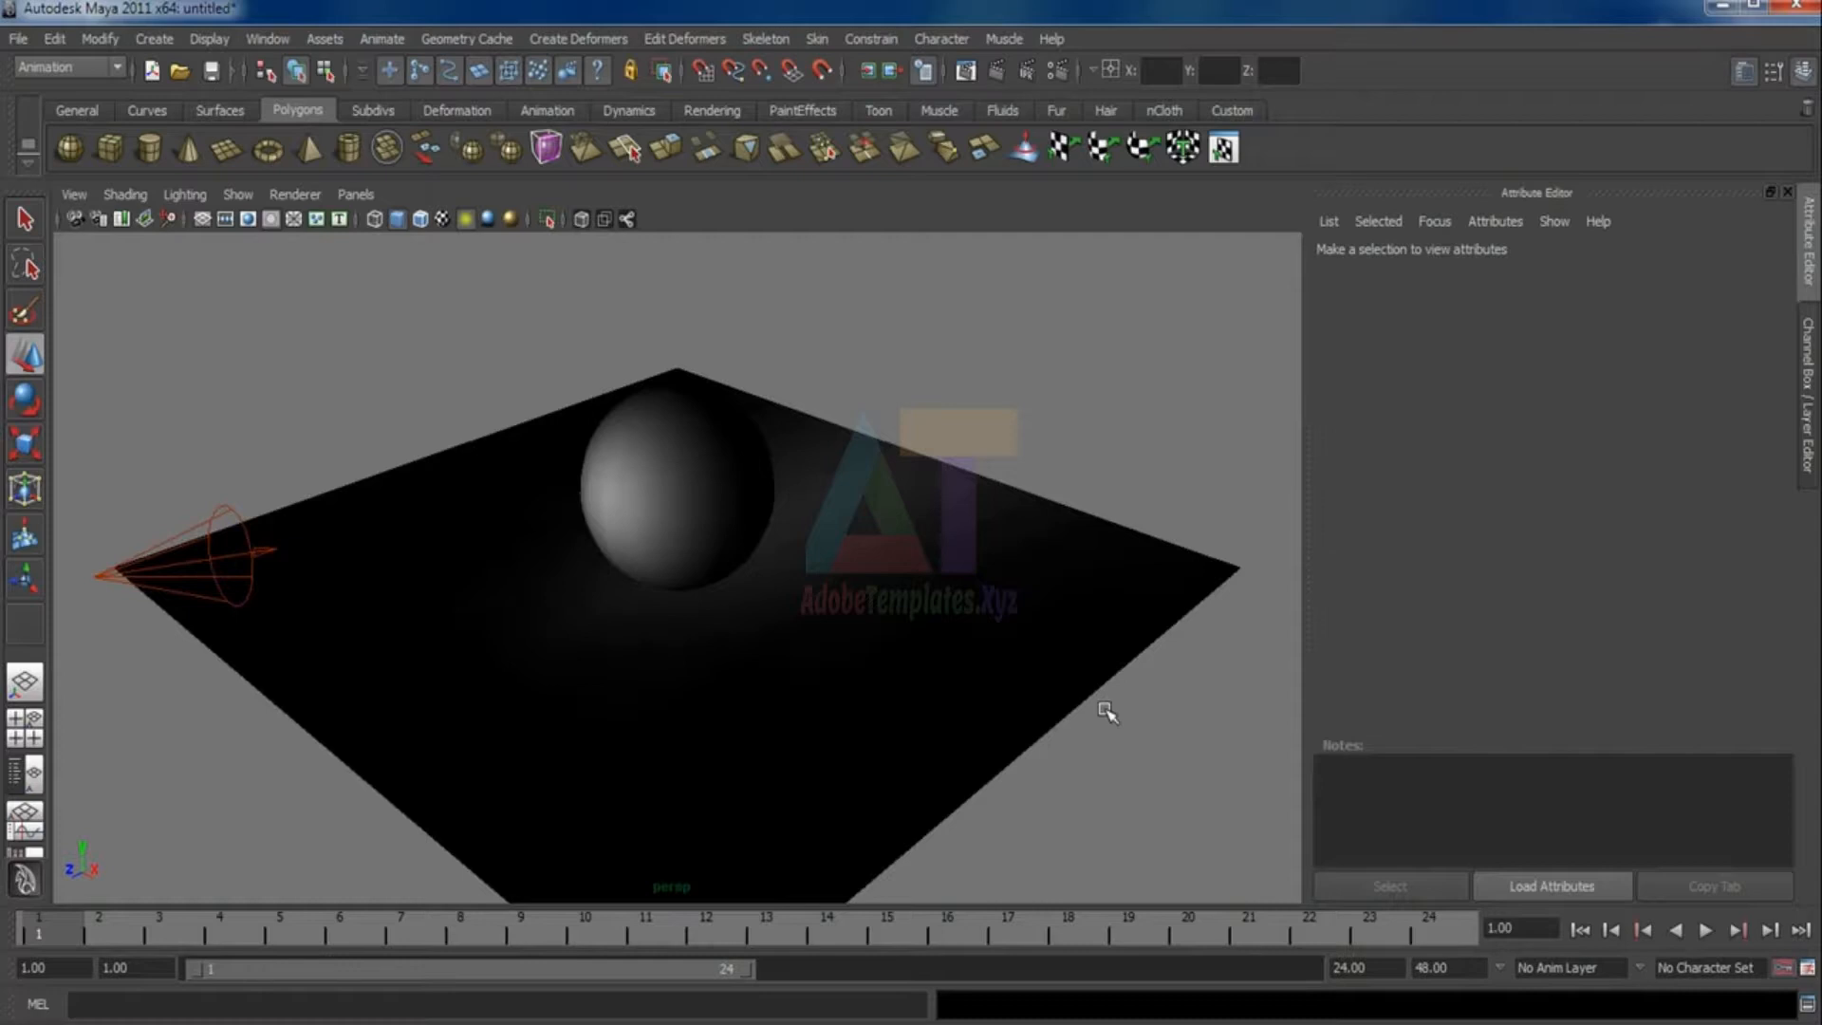
# Set the spot light's dropoff to 0, render the current frame to inspect the cone's edge, and close the render window
pyautogui.click(210, 546)
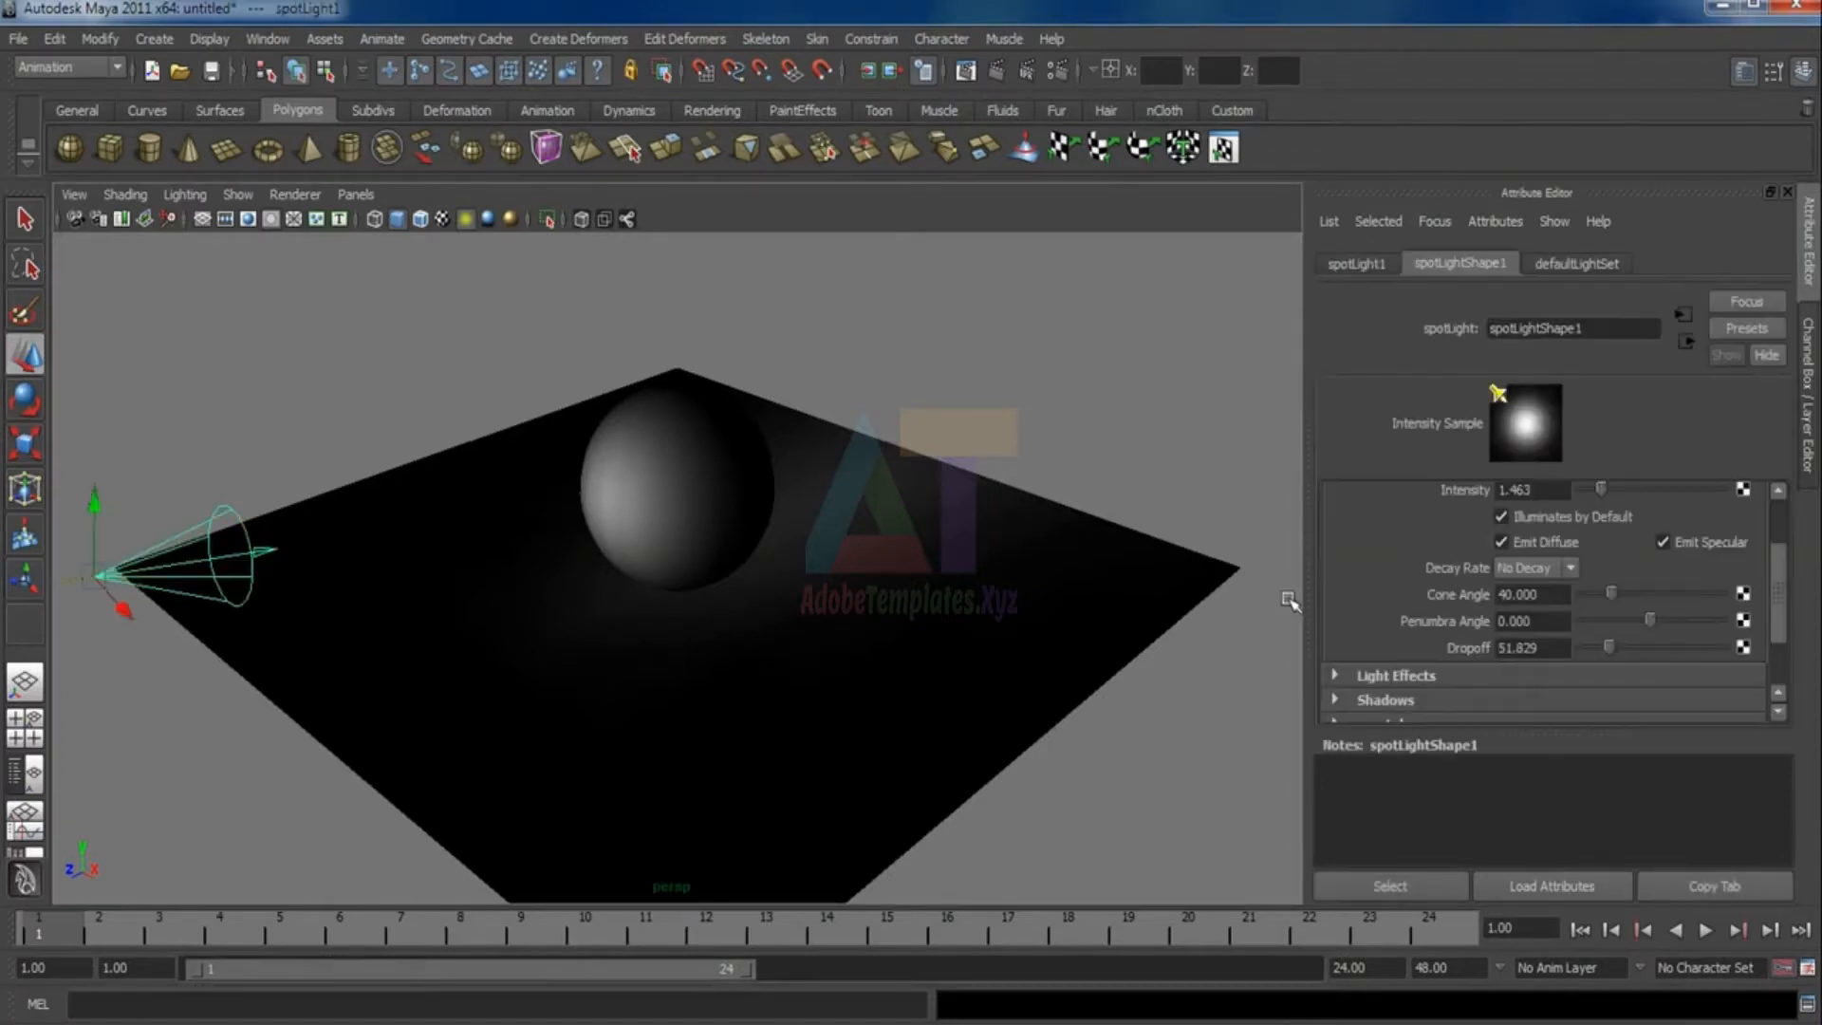
pyautogui.moveTo(1602, 653); pyautogui.dragTo(1580, 653)
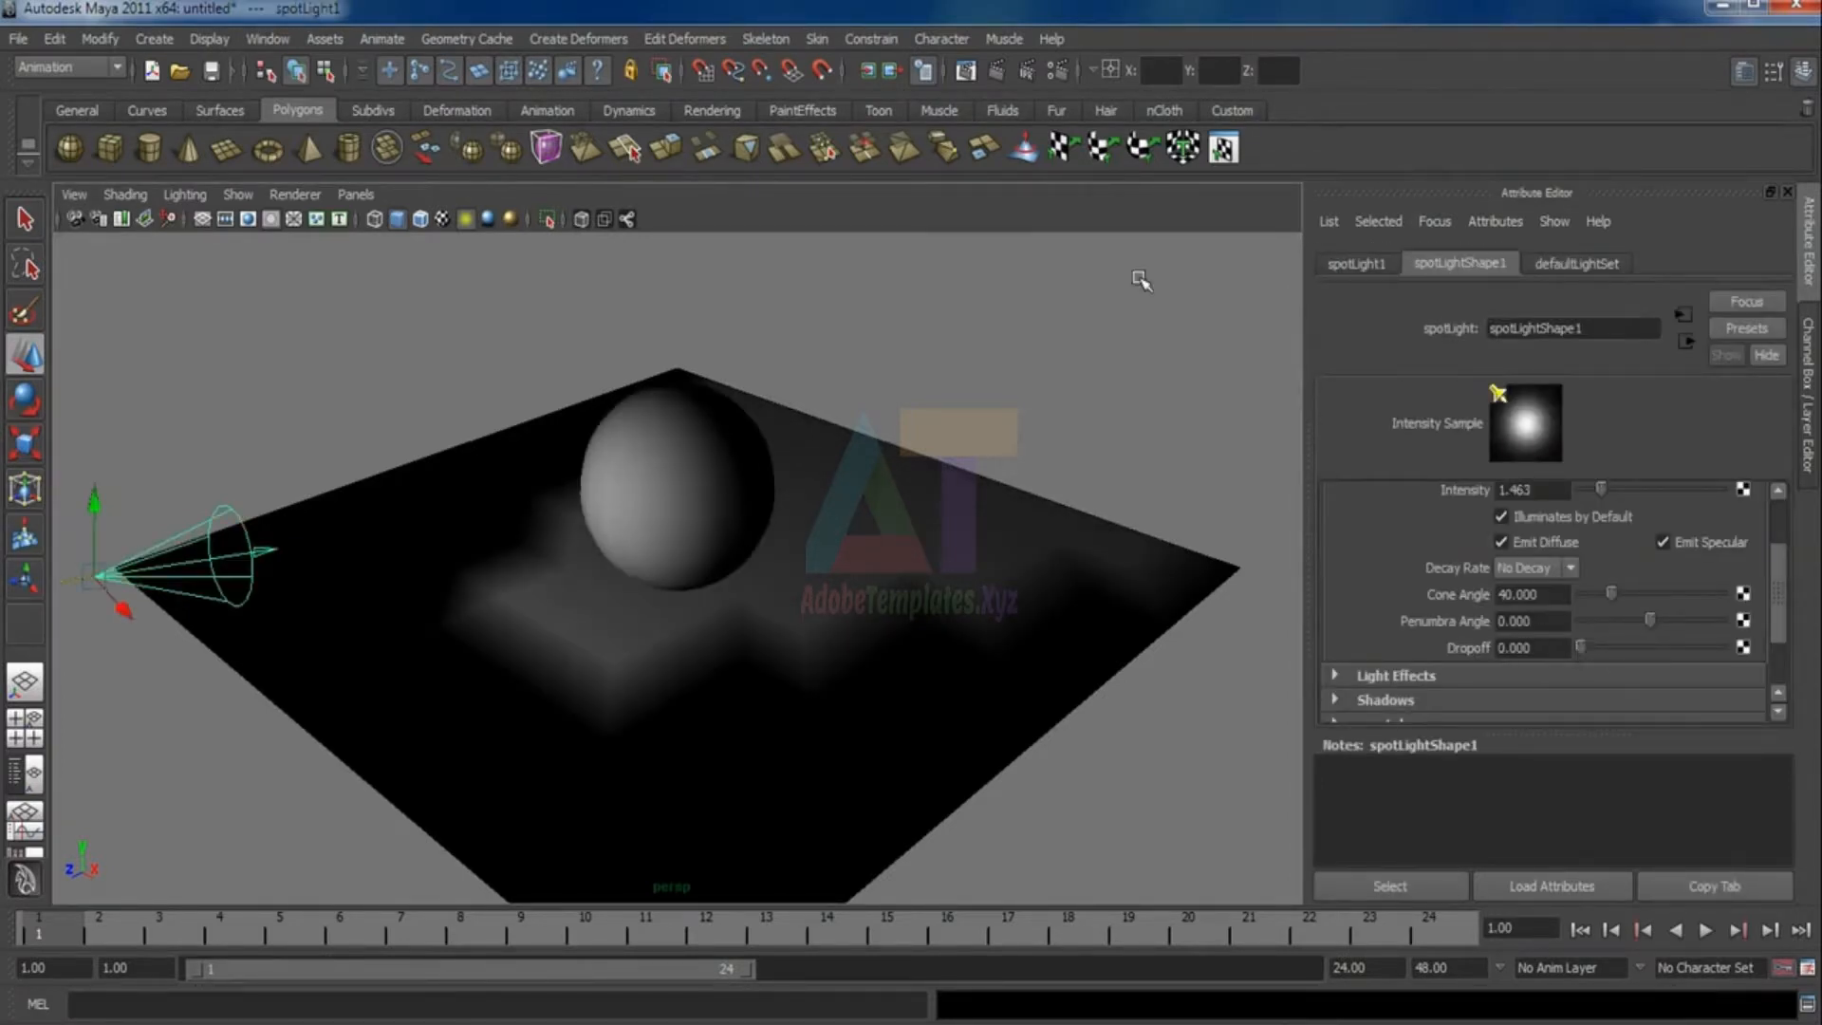
pyautogui.click(997, 72)
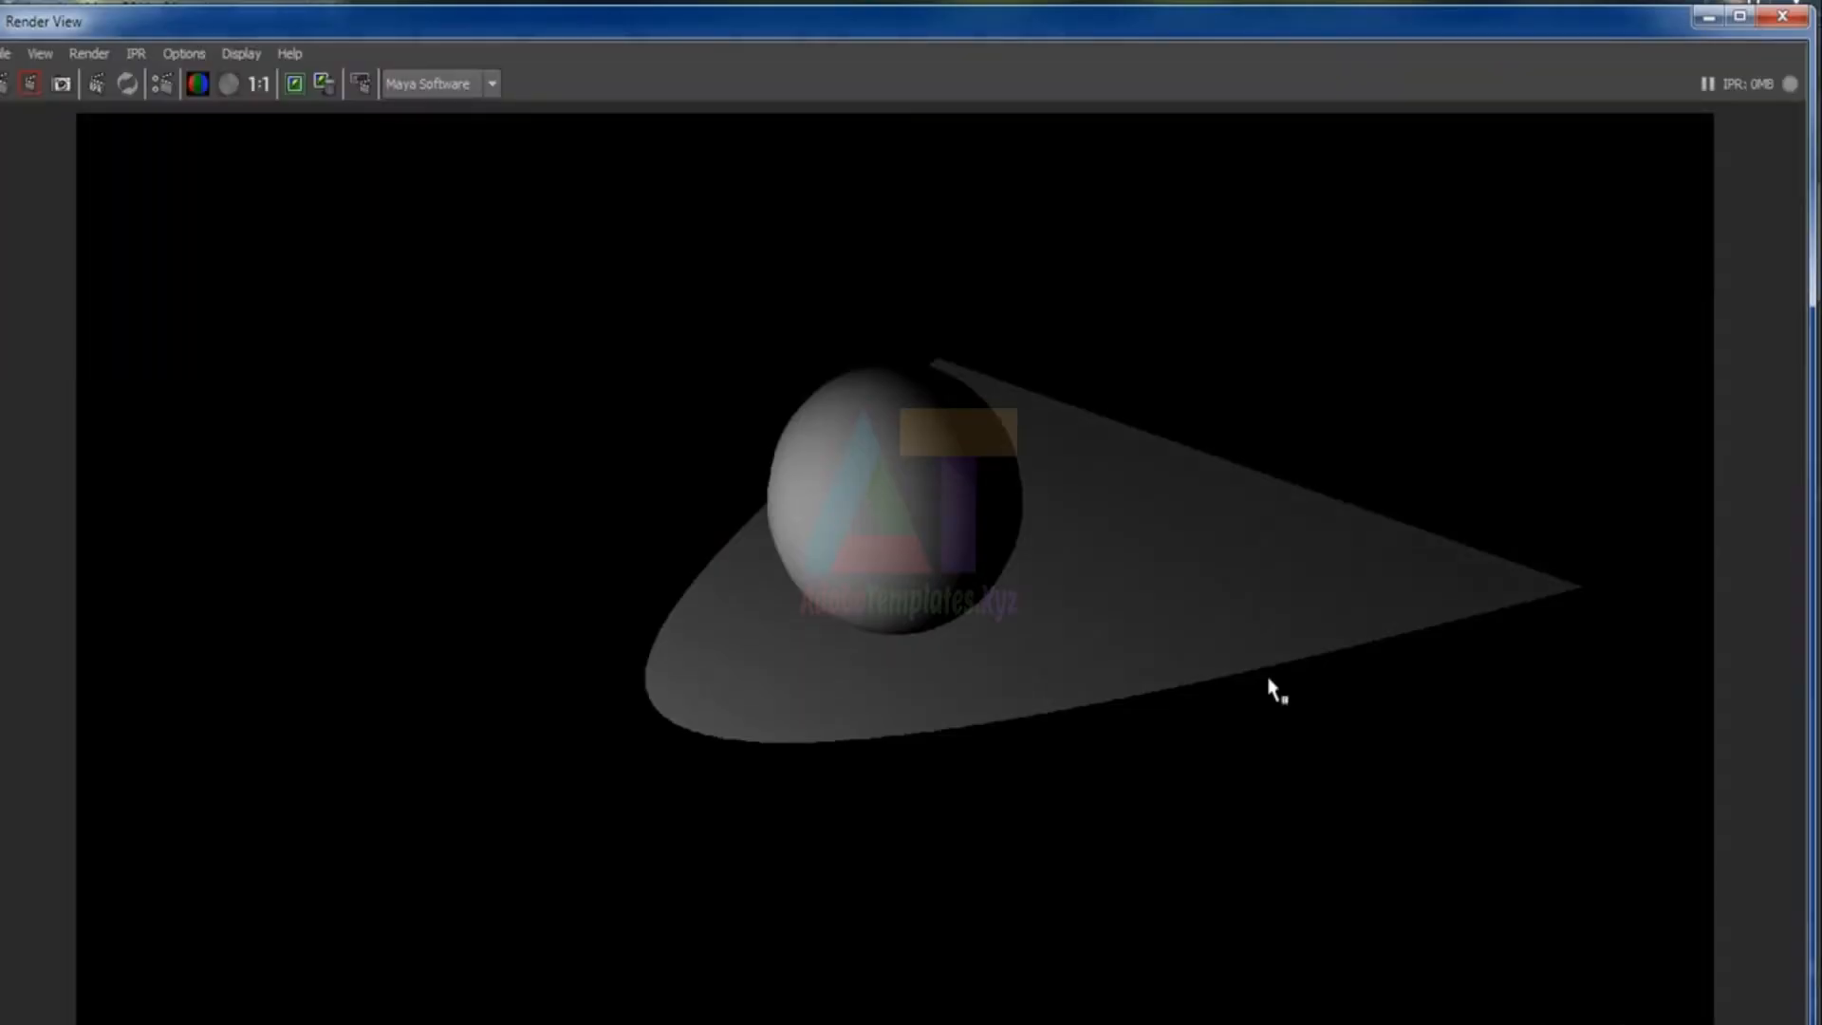
pyautogui.click(1774, 18)
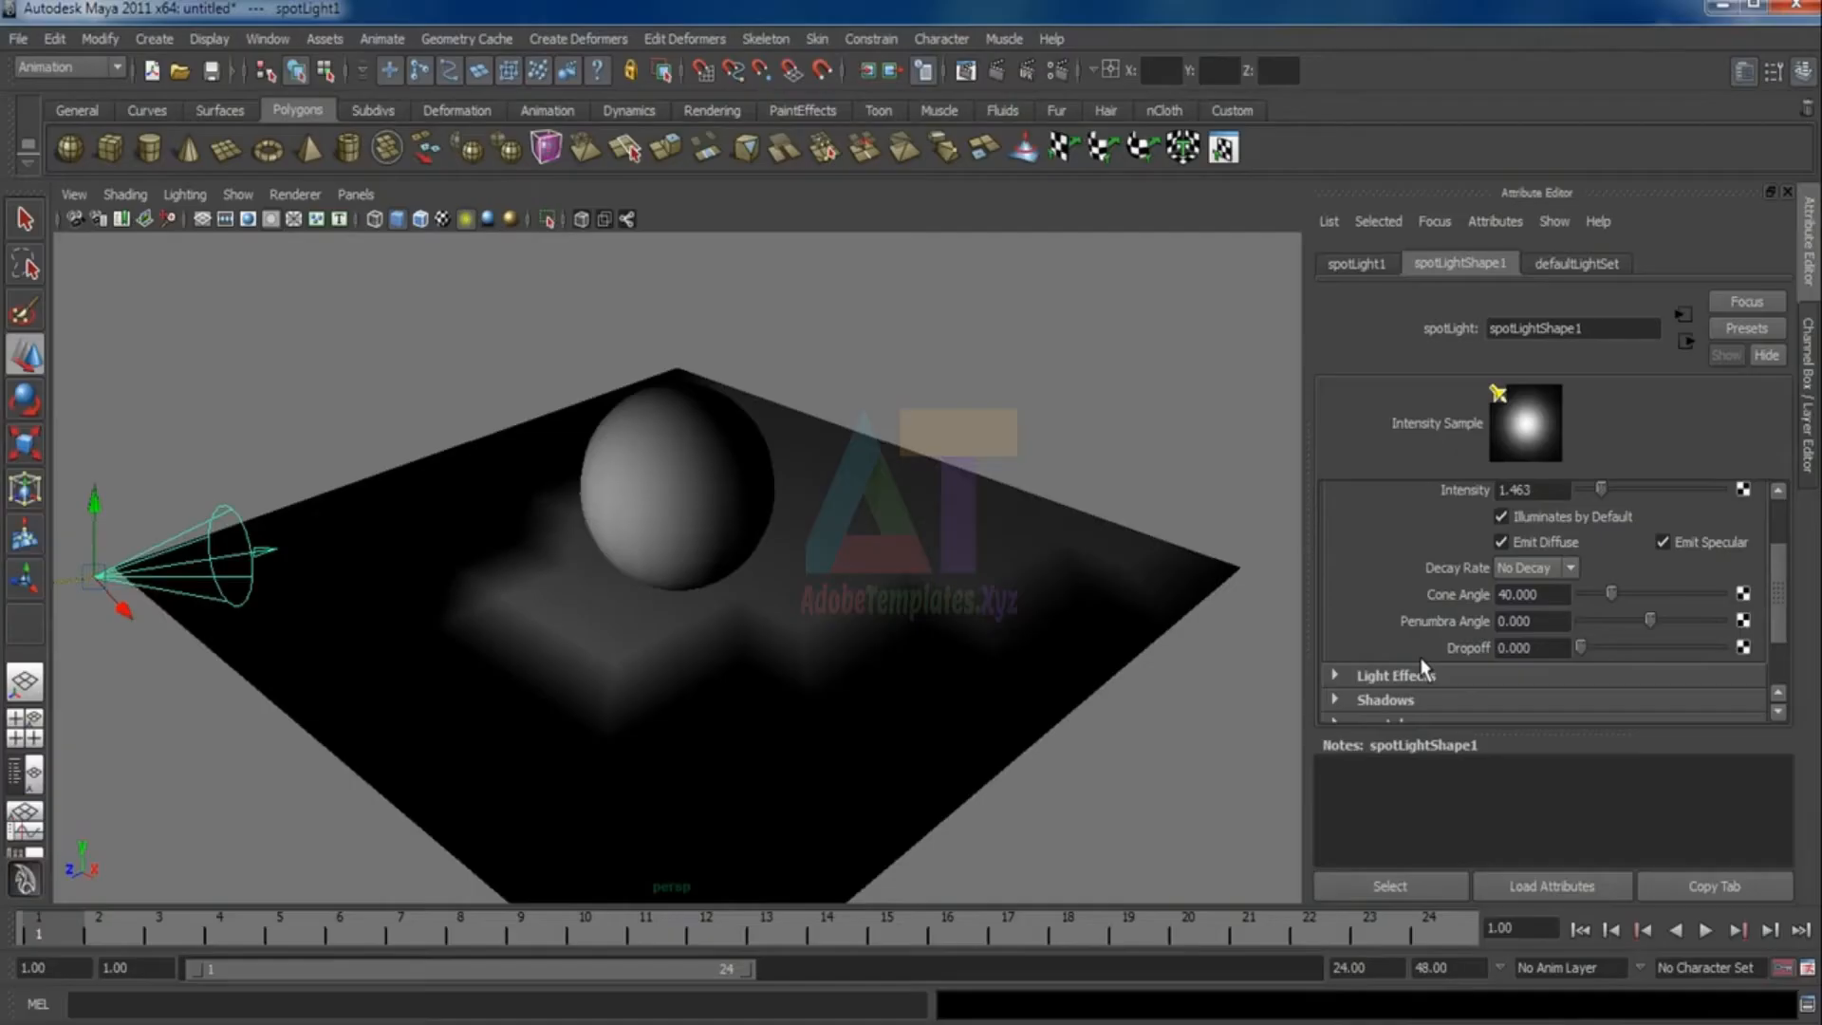
# Set the spot light's dropoff to 58.049, render the current frame to compare the falloff, and close the render window
pyautogui.moveTo(1580, 647); pyautogui.dragTo(1611, 649)
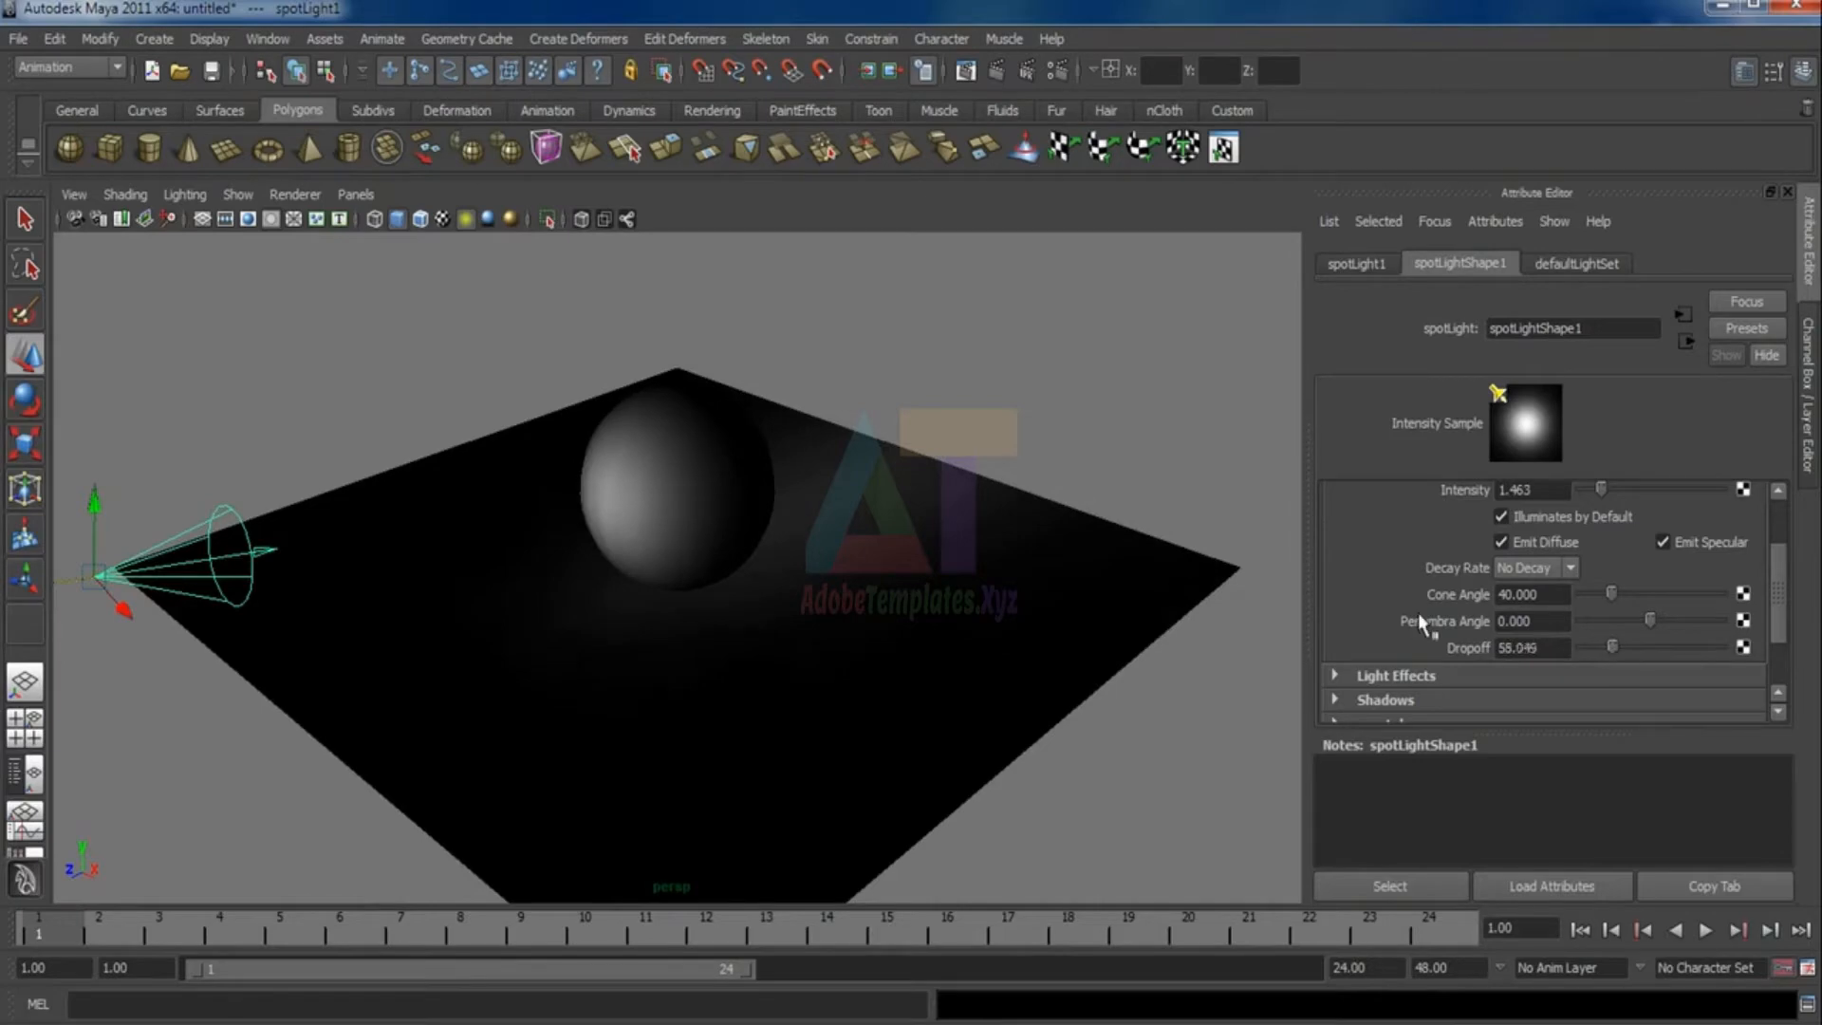
pyautogui.click(821, 314)
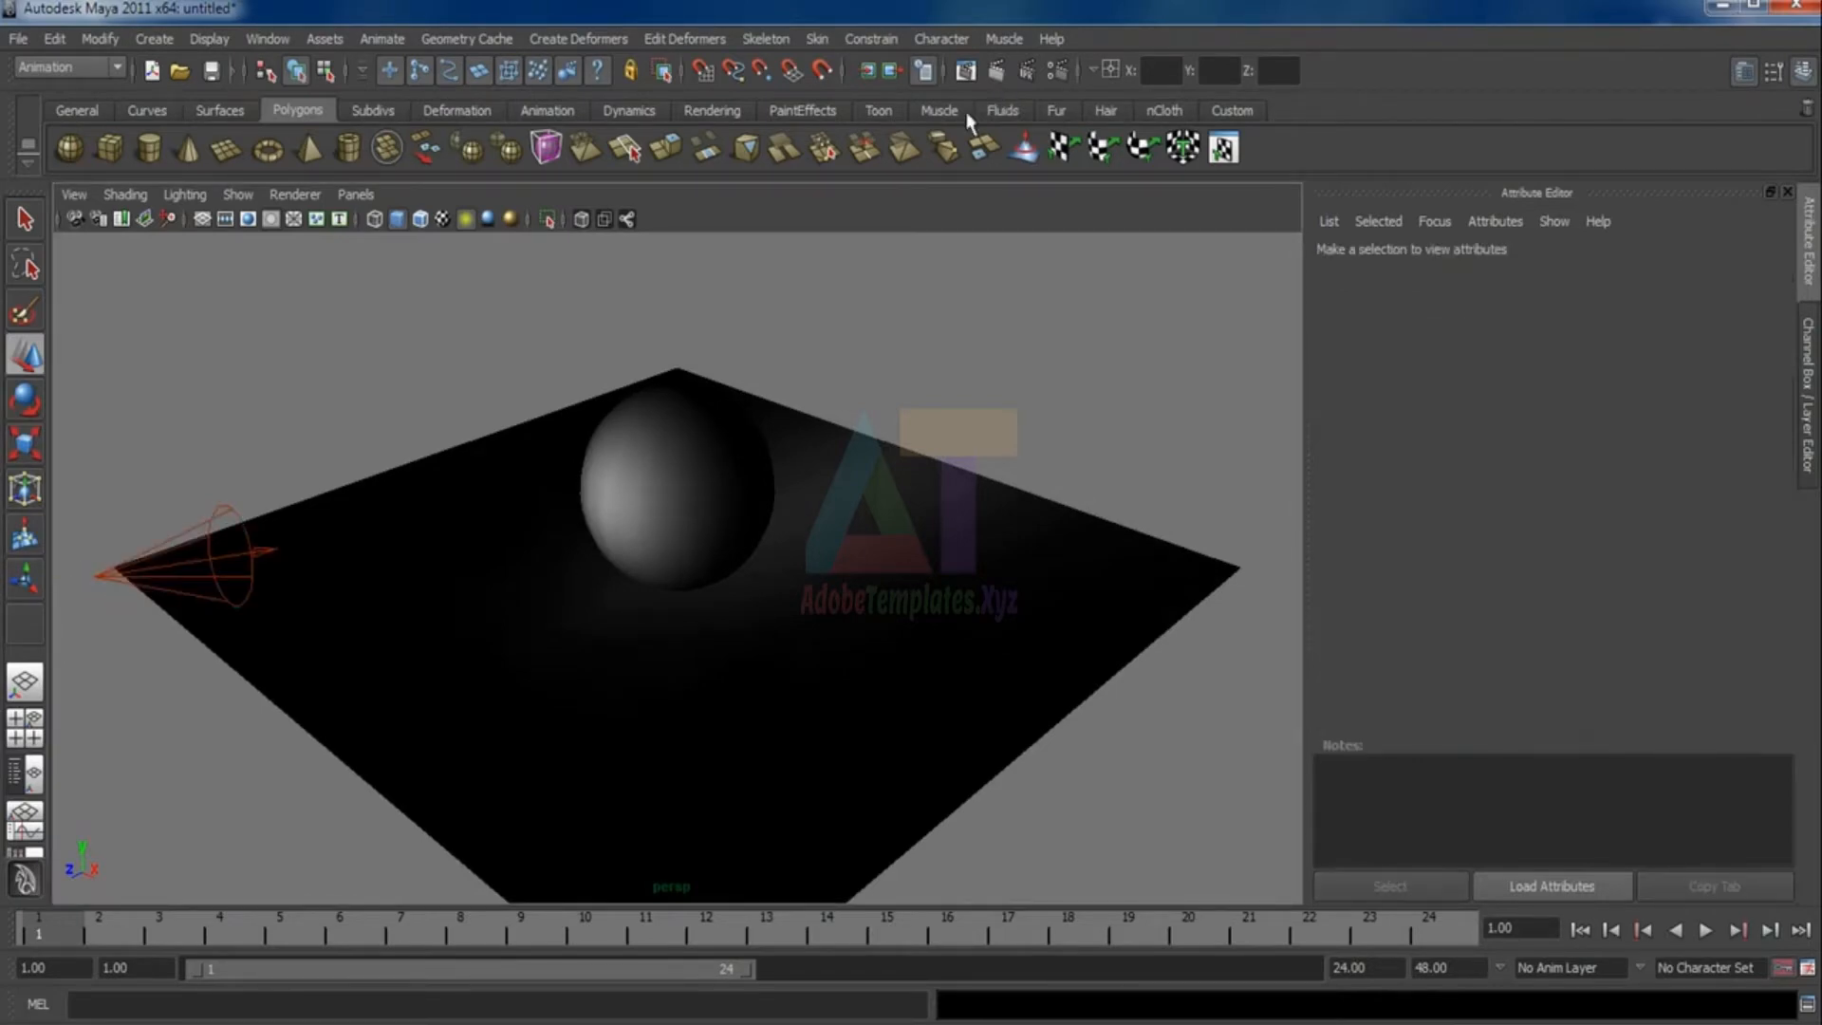
pyautogui.click(996, 70)
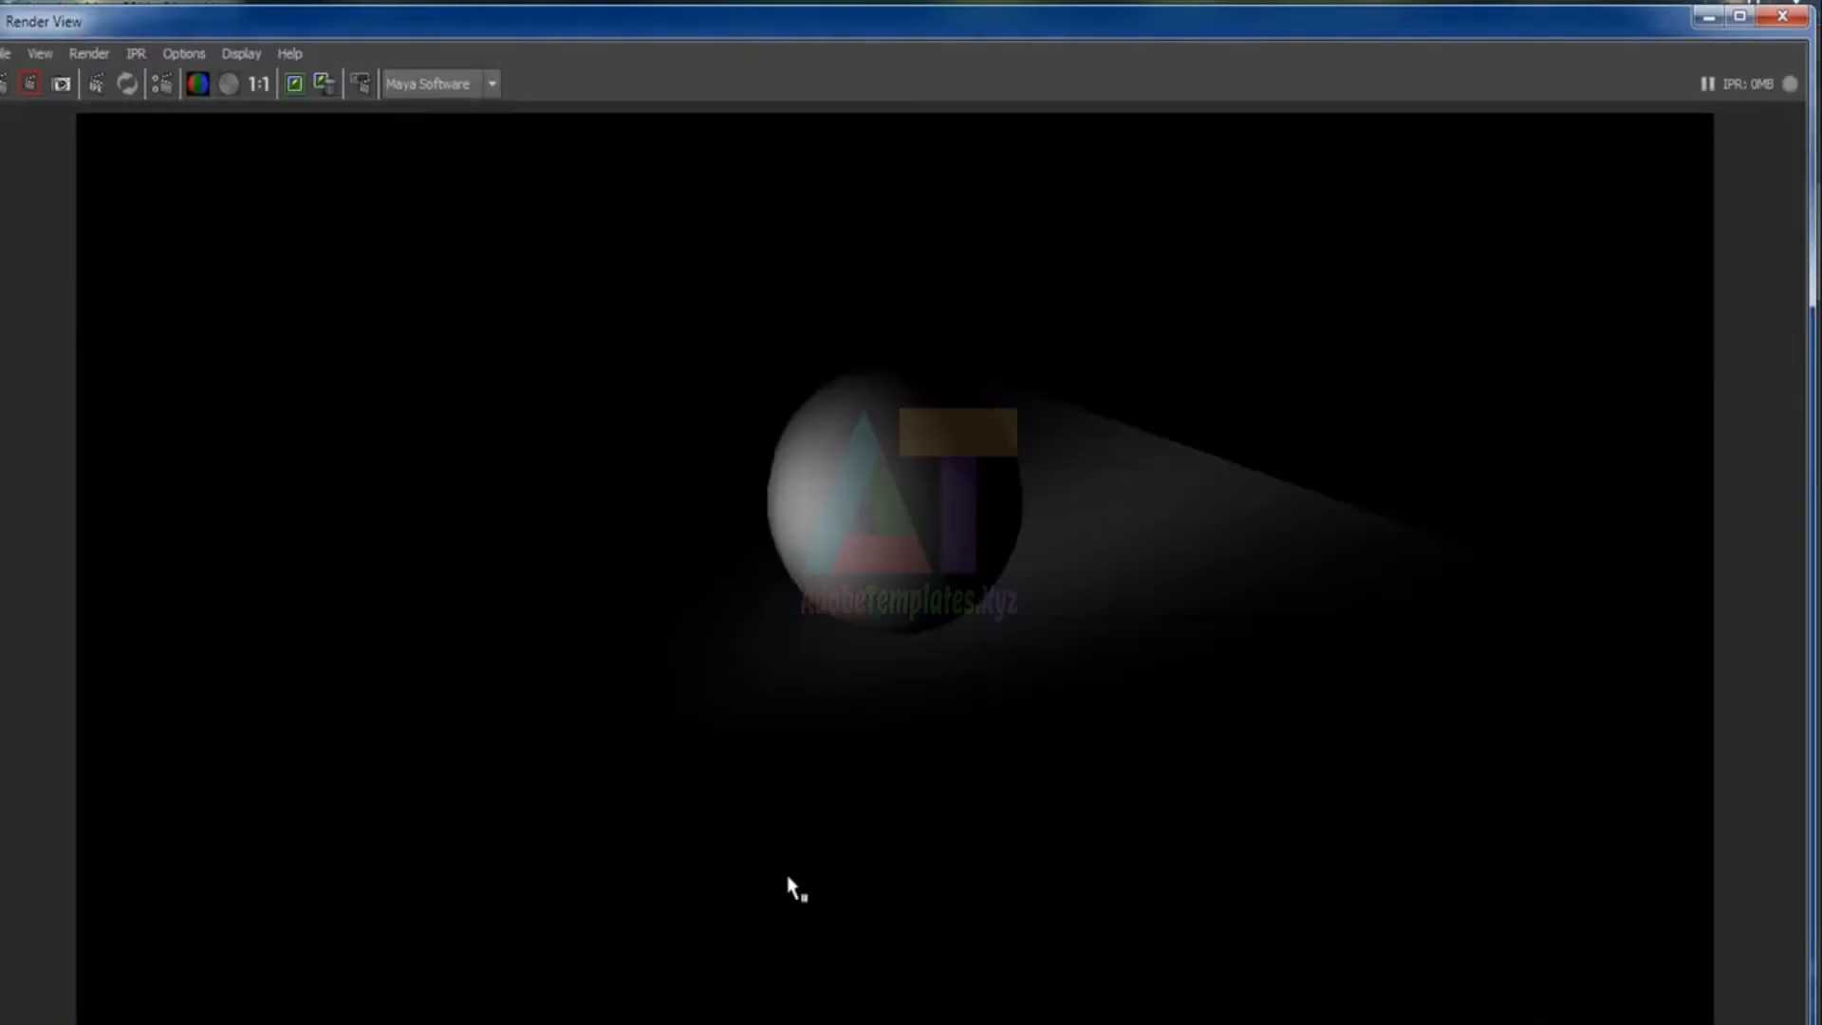
pyautogui.click(1797, 29)
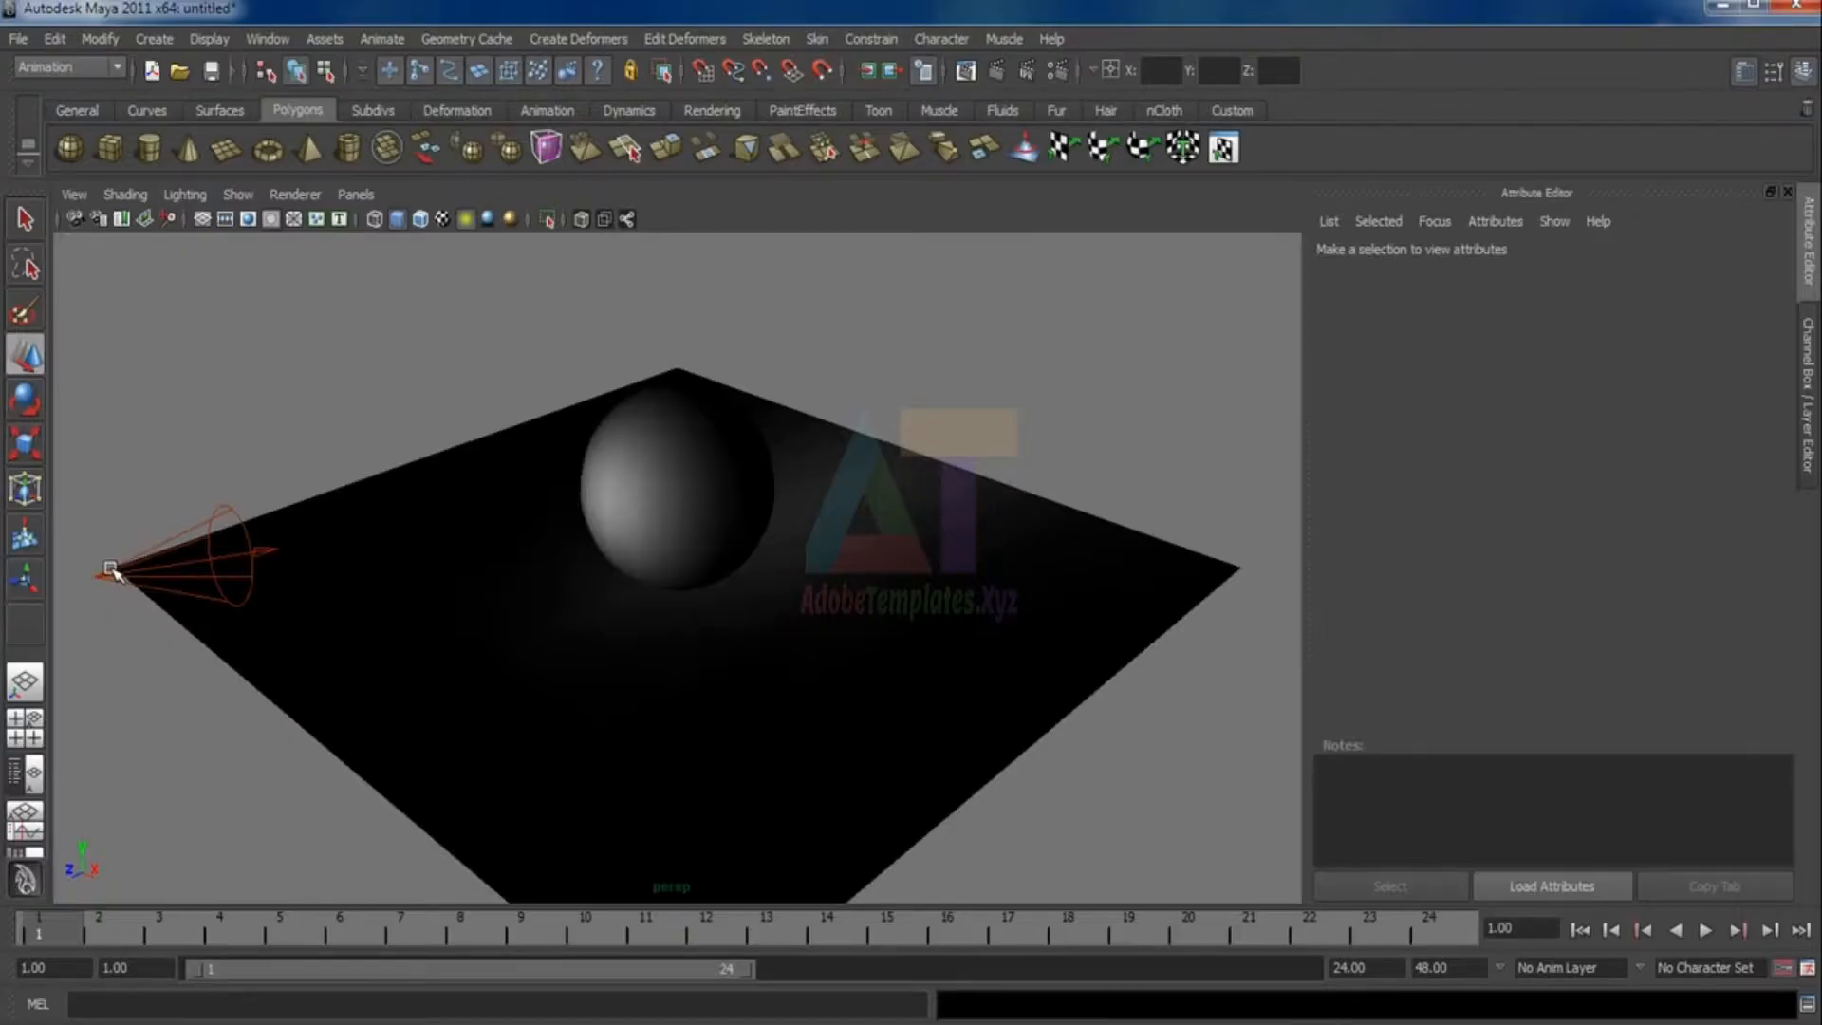
# Delete the spot light and return the viewport to default lighting
pyautogui.click(111, 570)
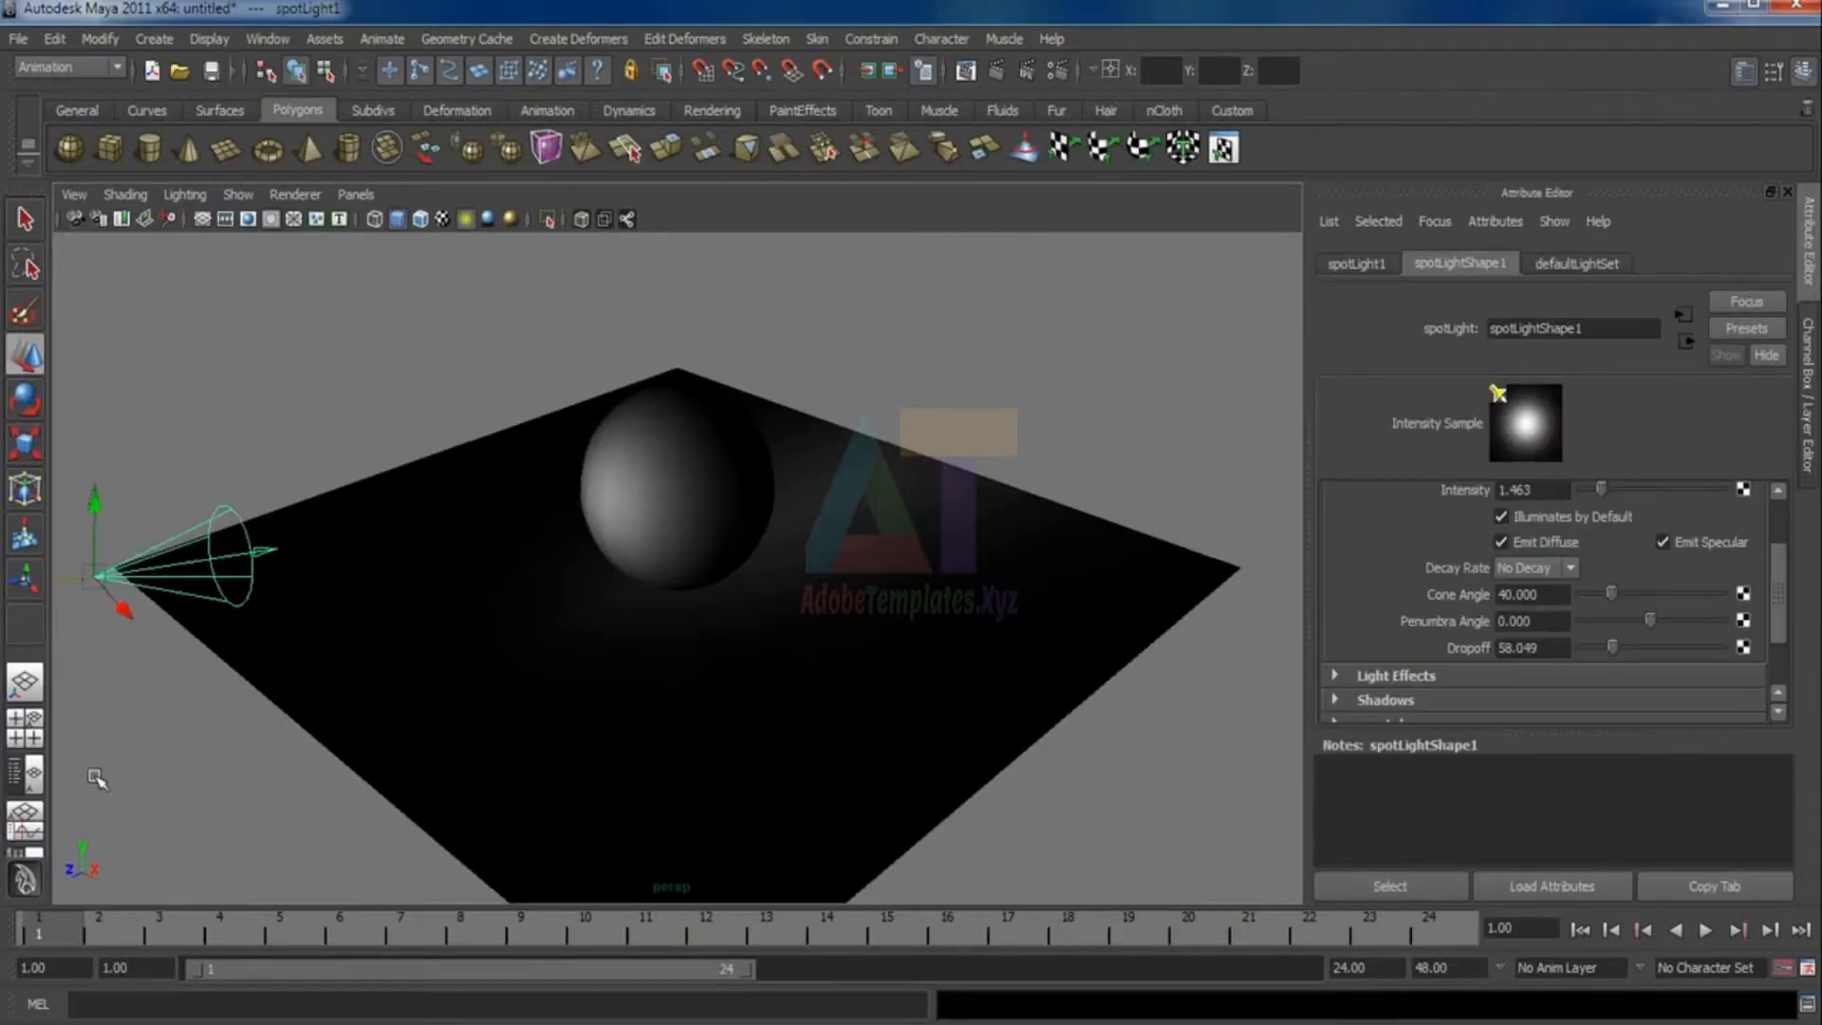
pyautogui.scroll(-1, 1650, 581)
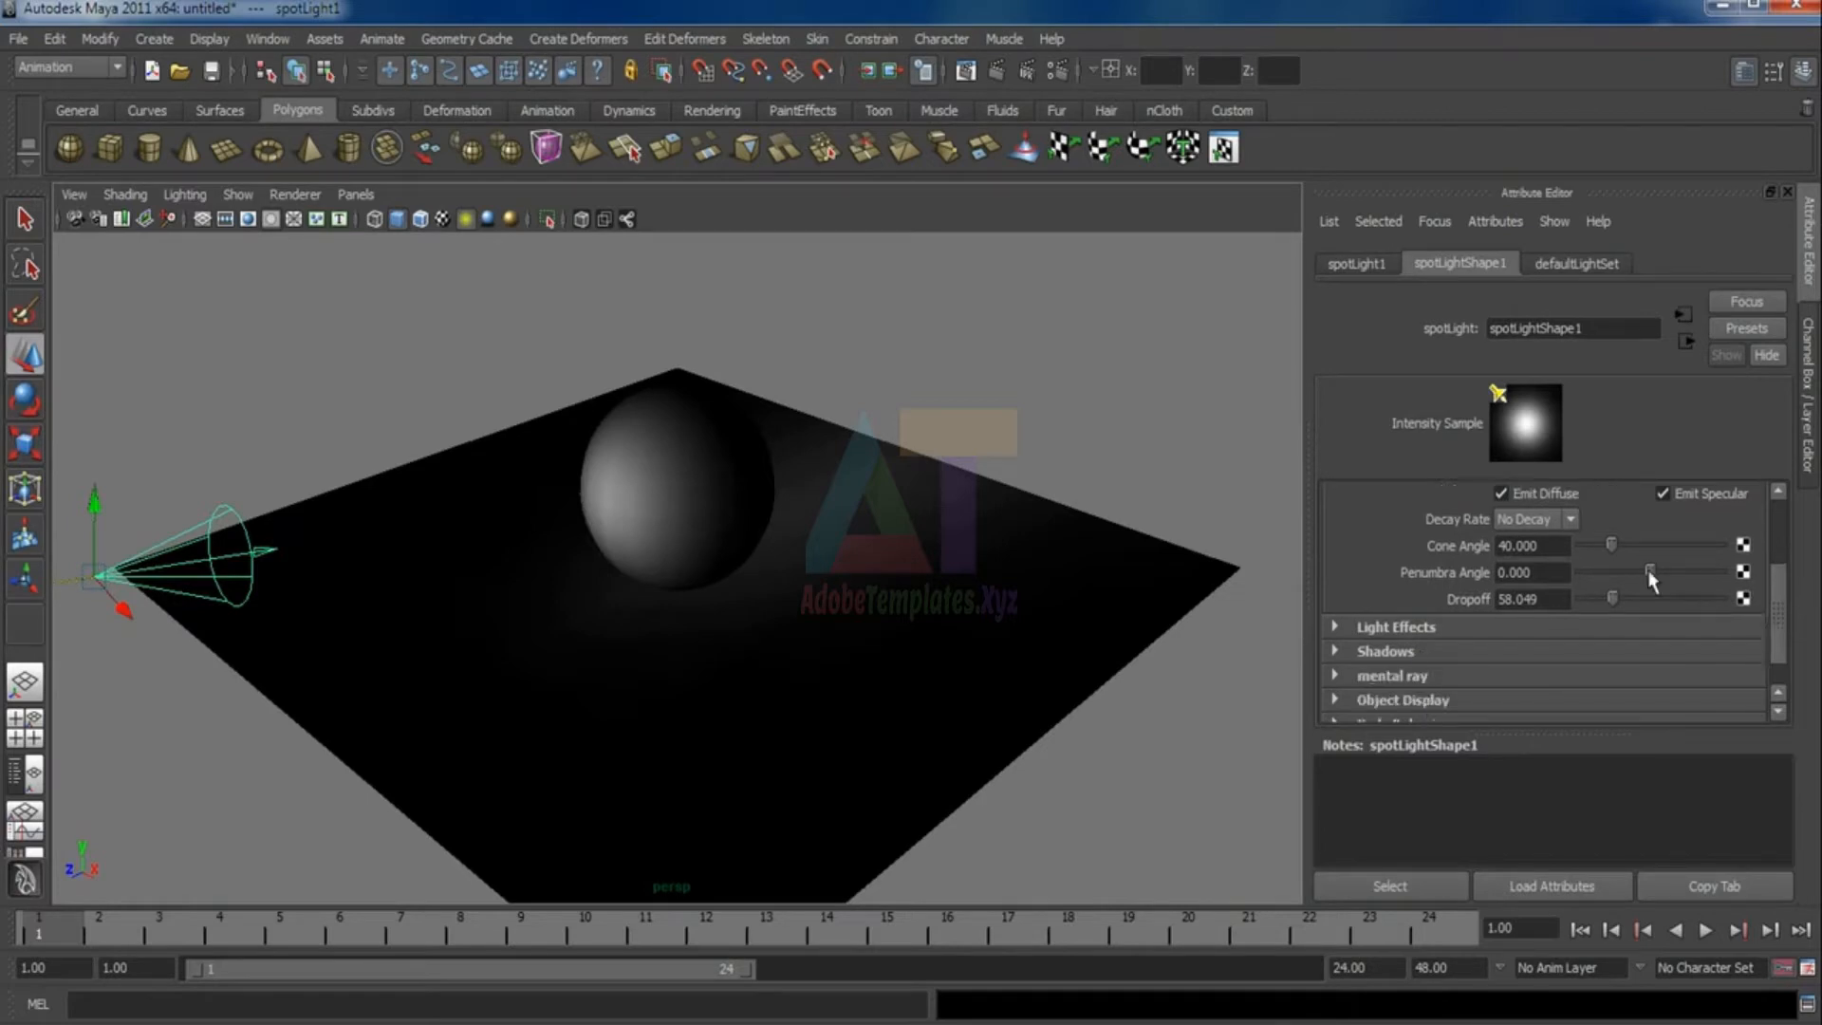
pyautogui.scroll(1, 1517, 569)
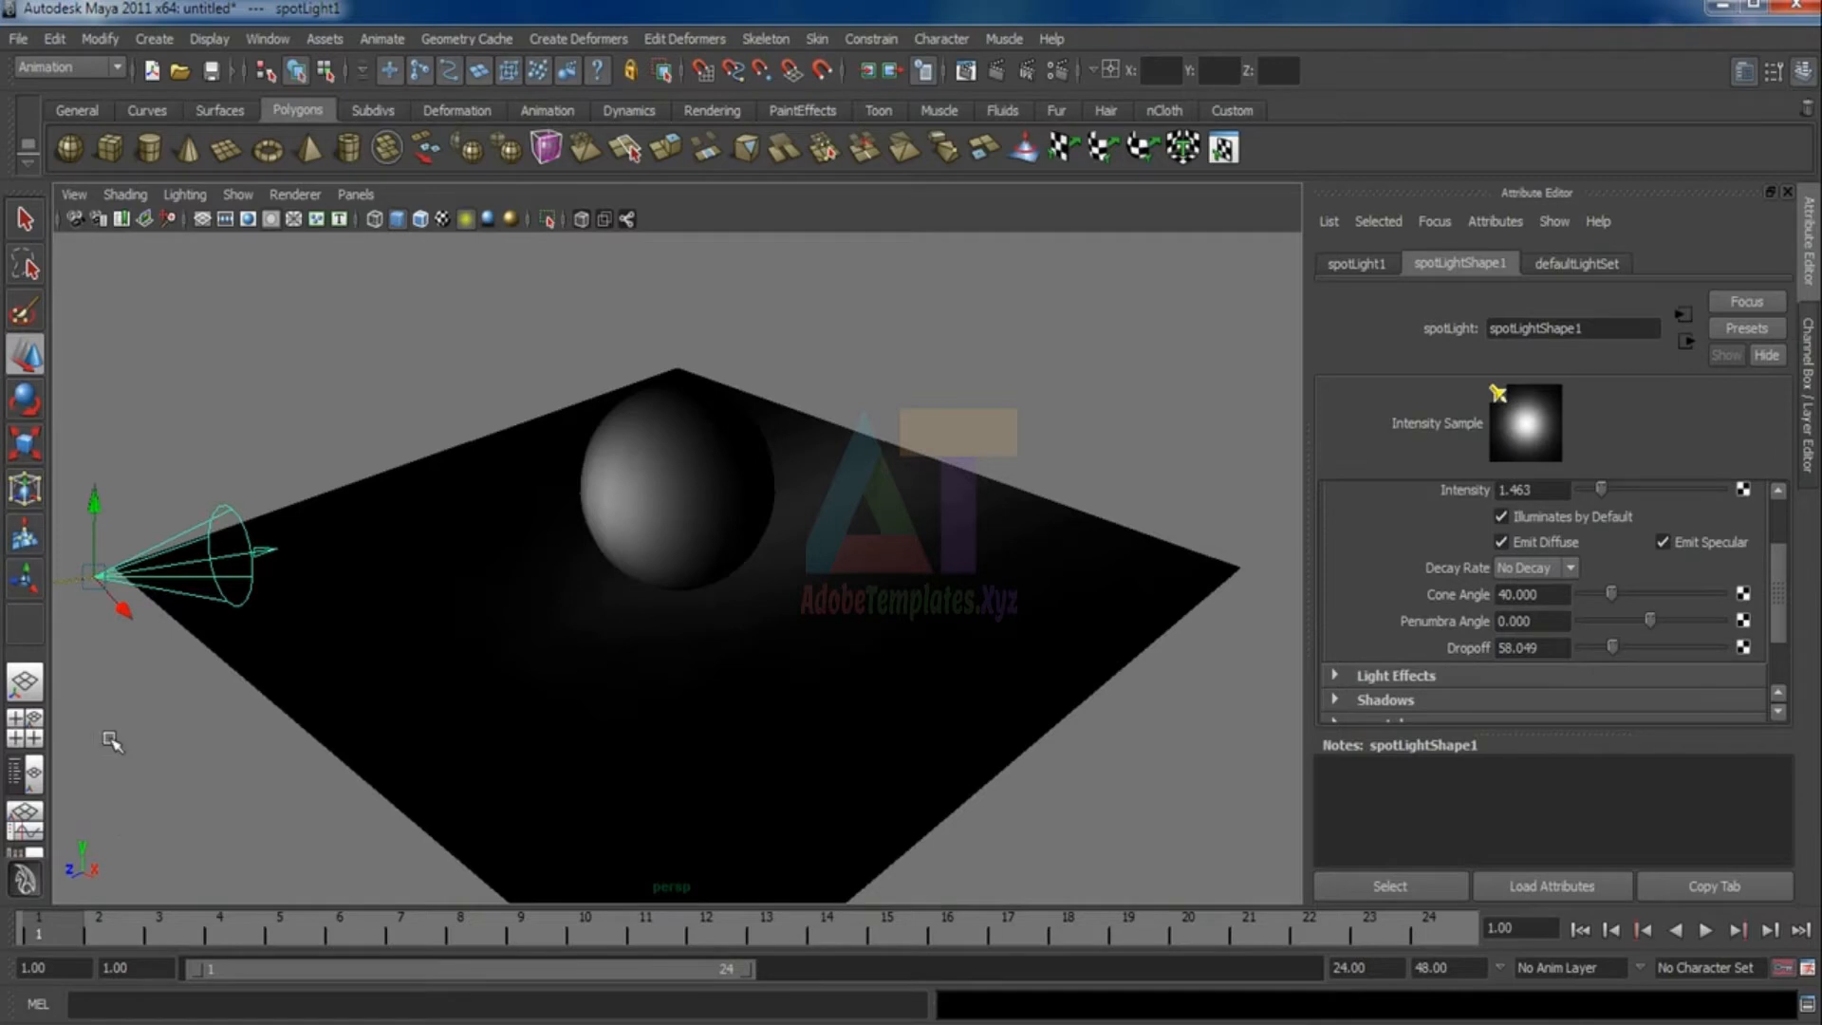
pyautogui.press('Delete')
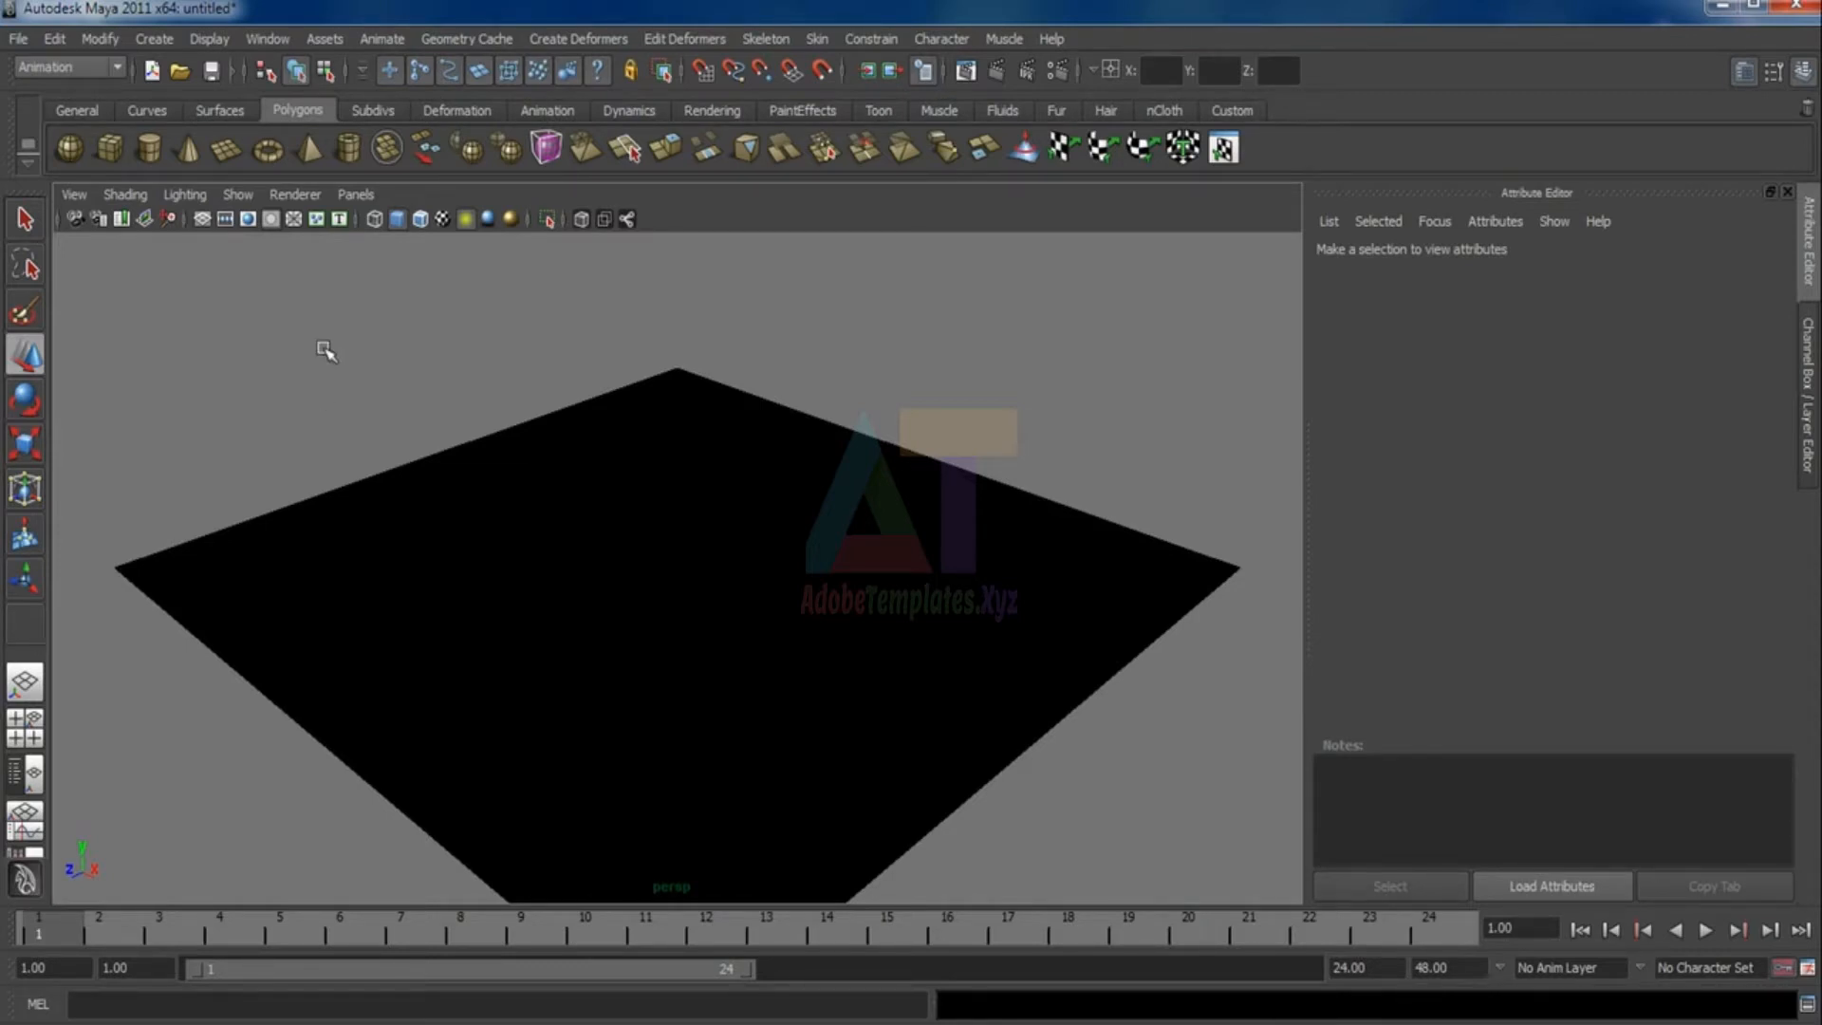
pyautogui.press('5')
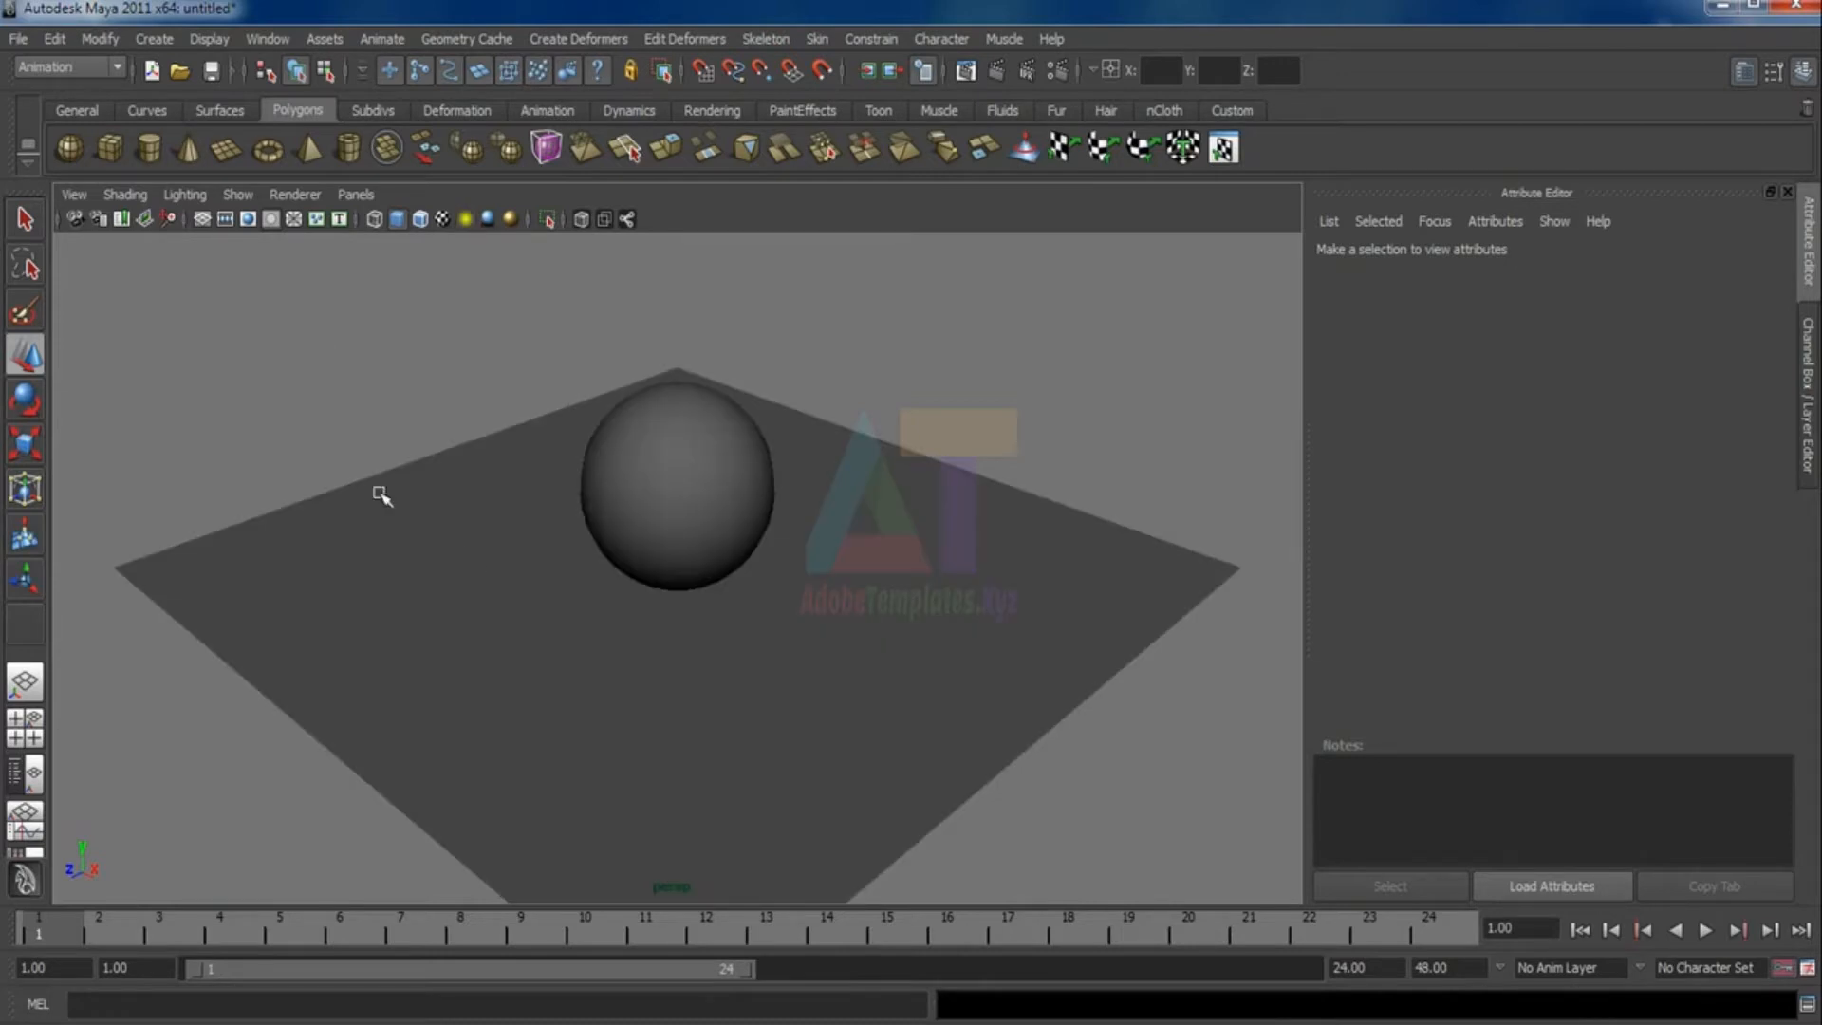
pyautogui.scroll(-1, 471, 556)
pyautogui.scroll(1, 470, 556)
# Create a directional light and light the viewport with scene lights
pyautogui.click(153, 39)
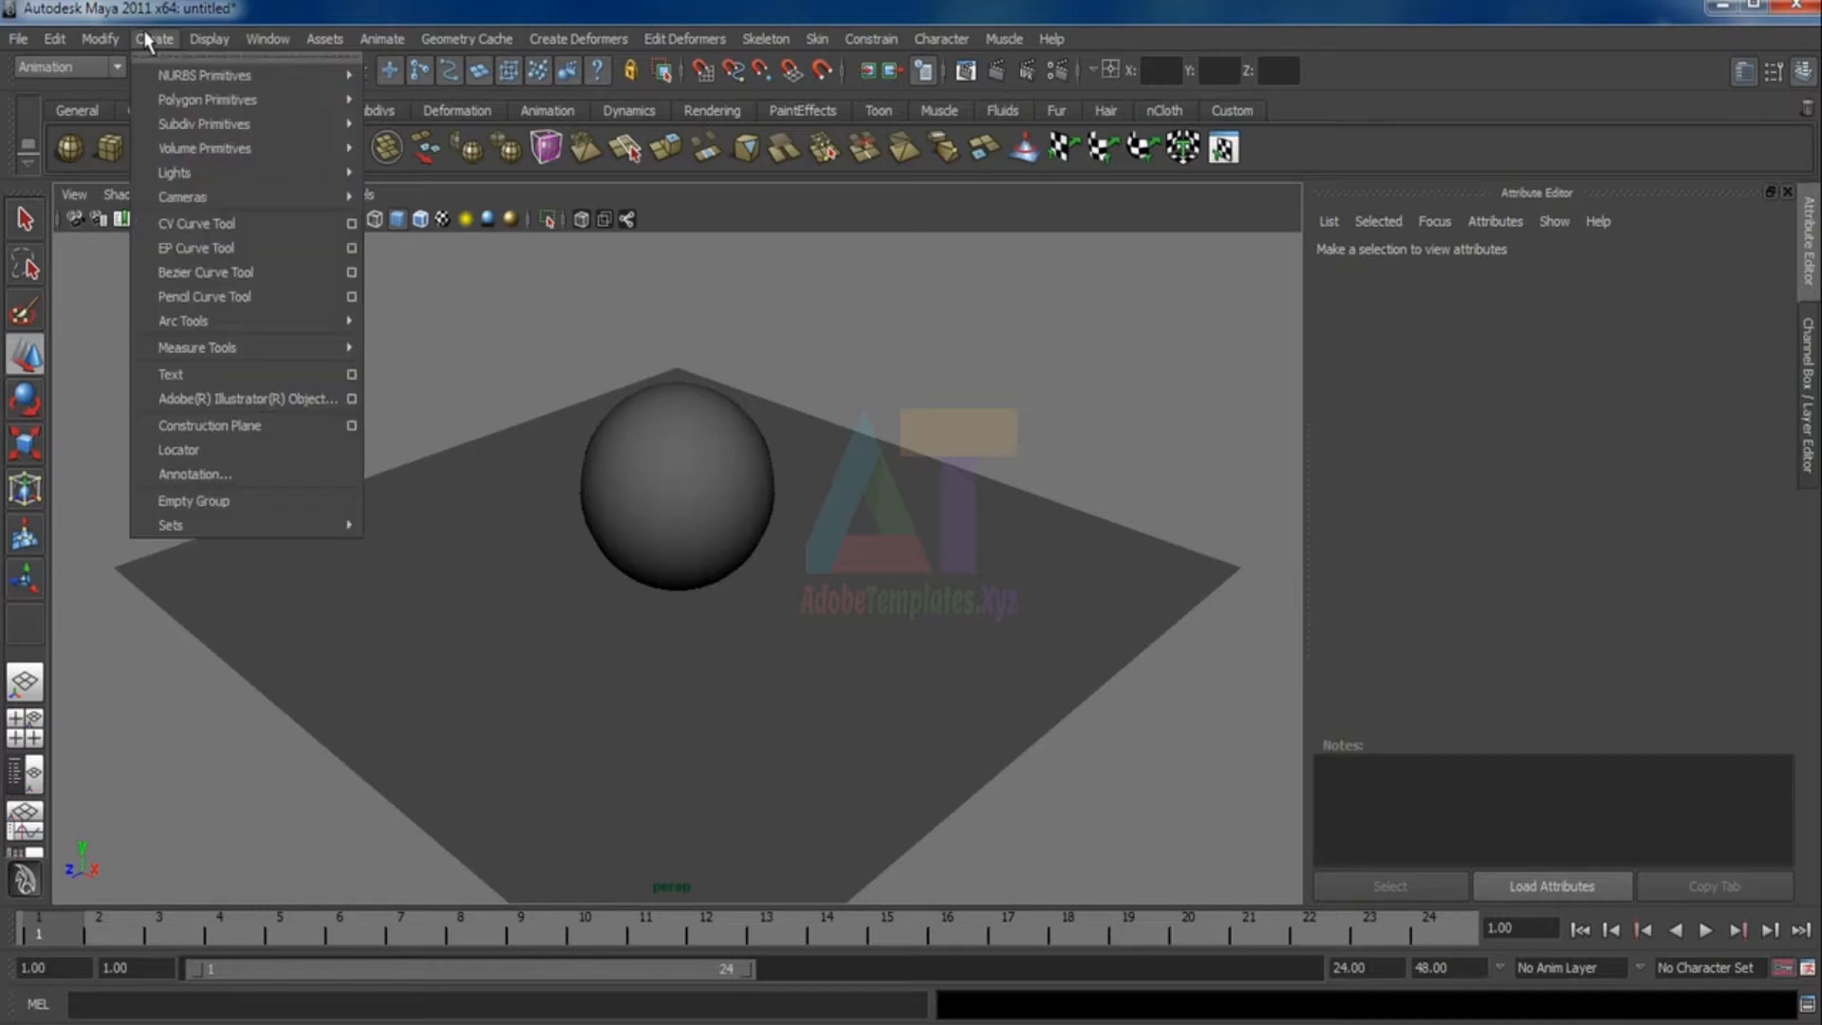
pyautogui.moveTo(207, 175)
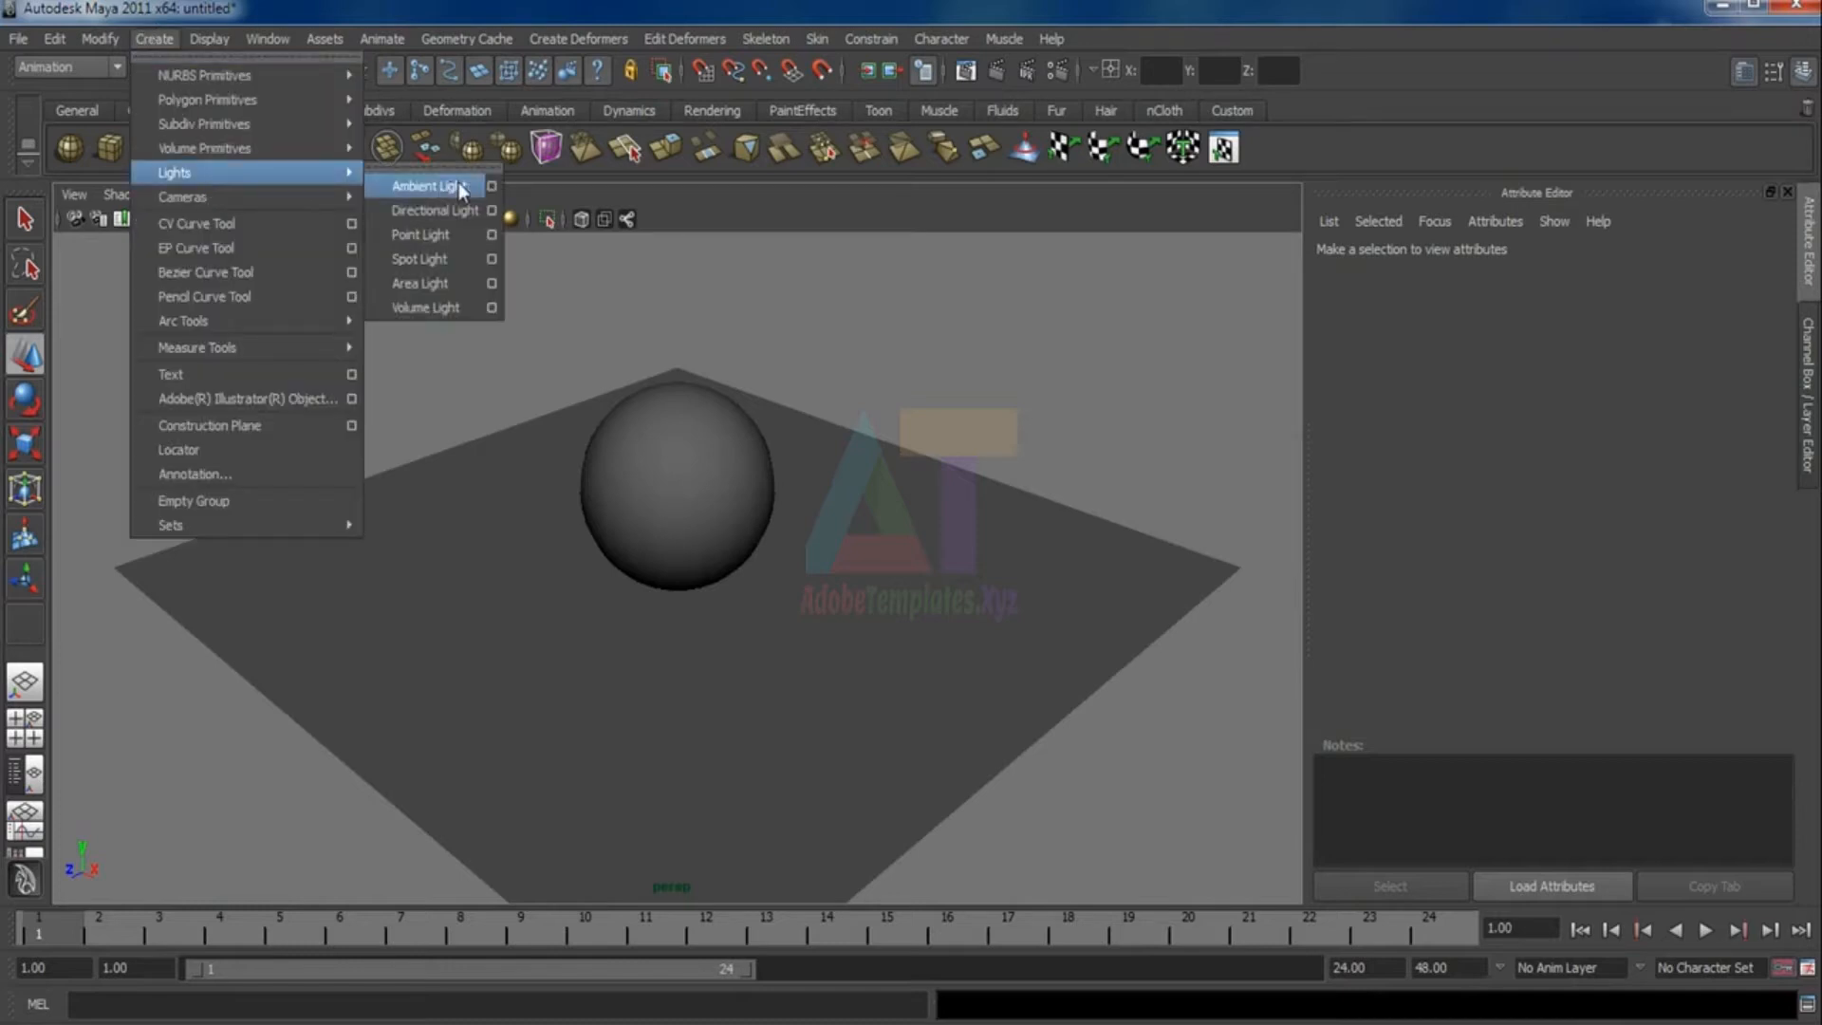
pyautogui.click(438, 209)
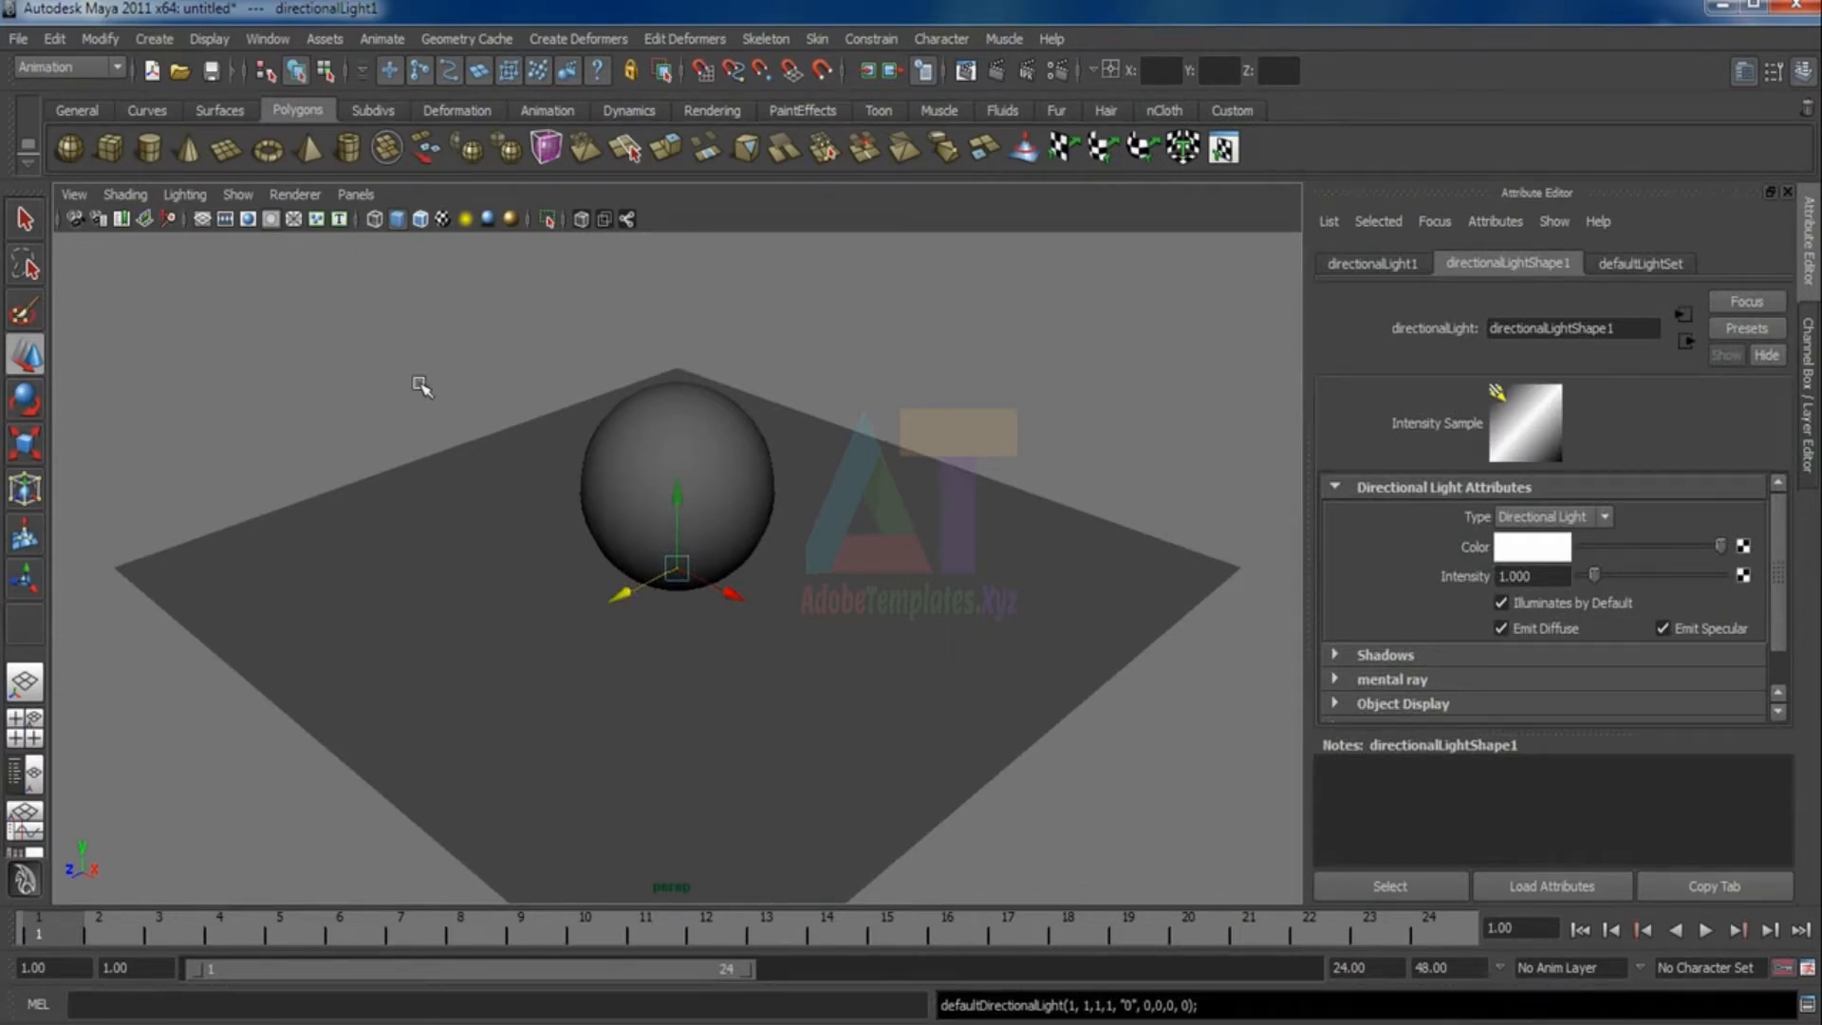
pyautogui.press('7')
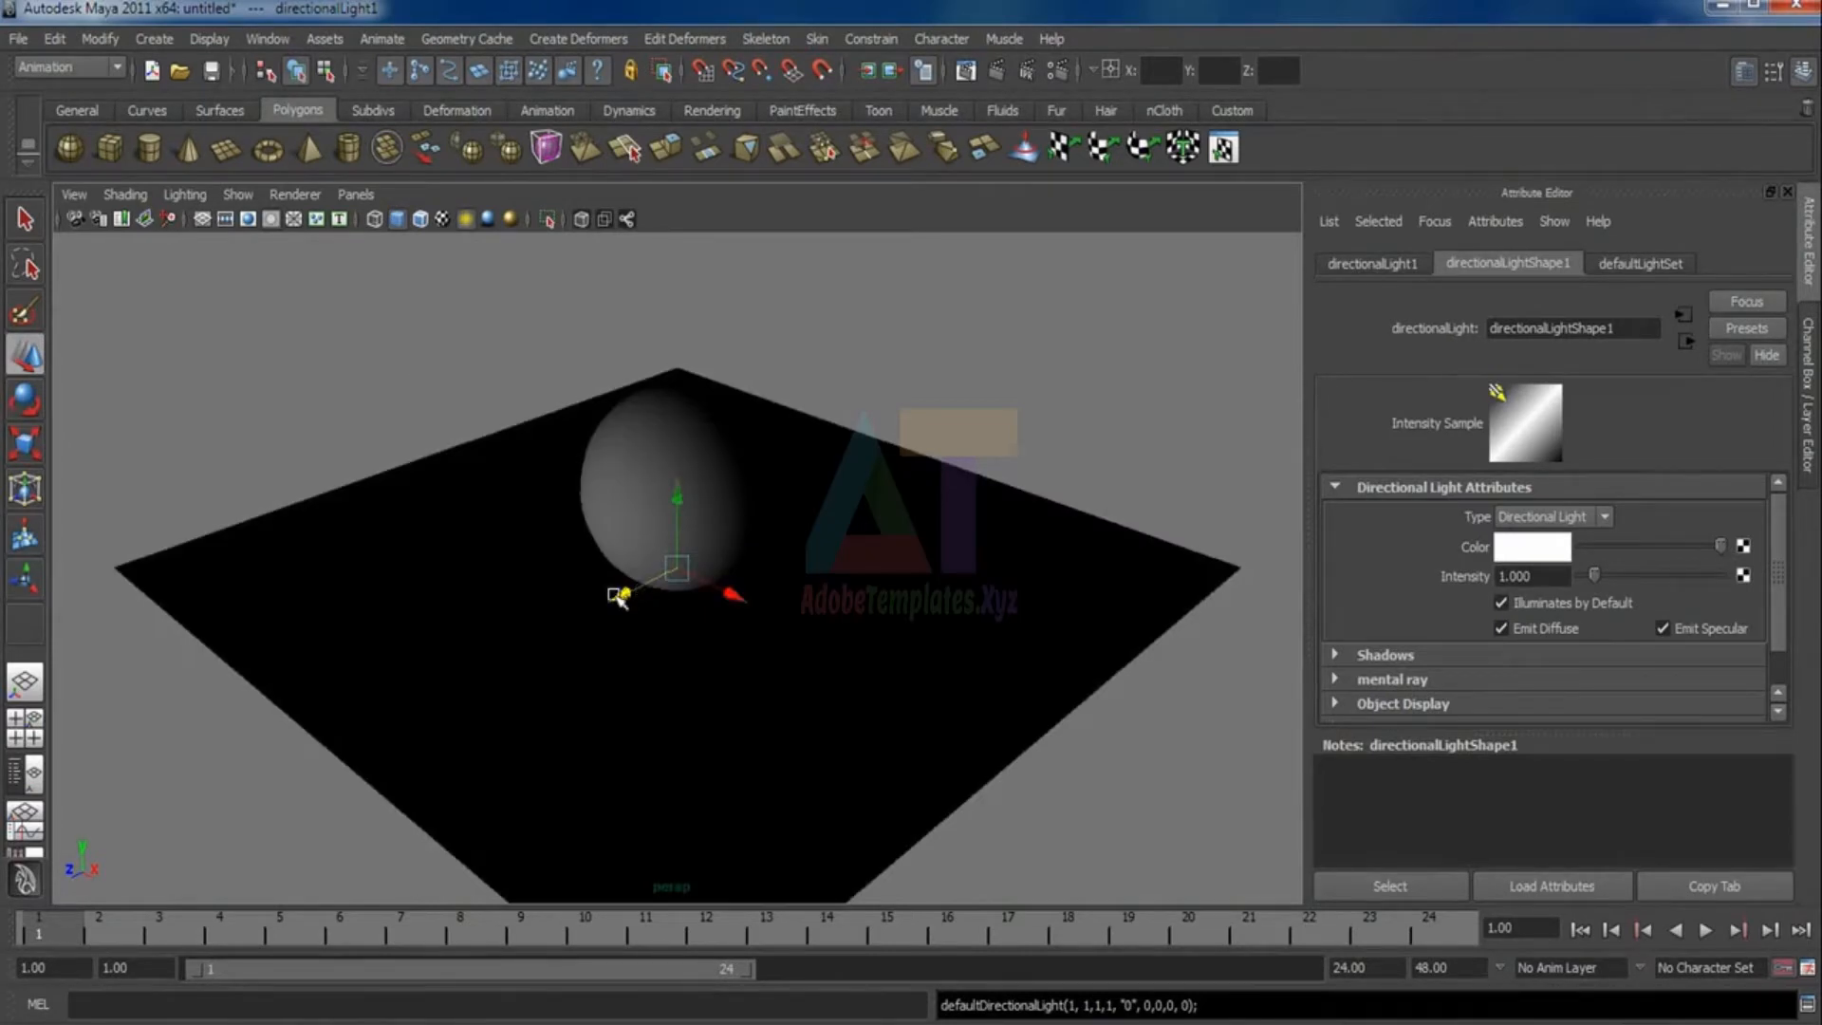
# Move the directional light to several positions around the scene, ending over the plane in front of the sphere
pyautogui.moveTo(620, 595); pyautogui.dragTo(290, 758)
pyautogui.moveTo(363, 682); pyautogui.dragTo(261, 251)
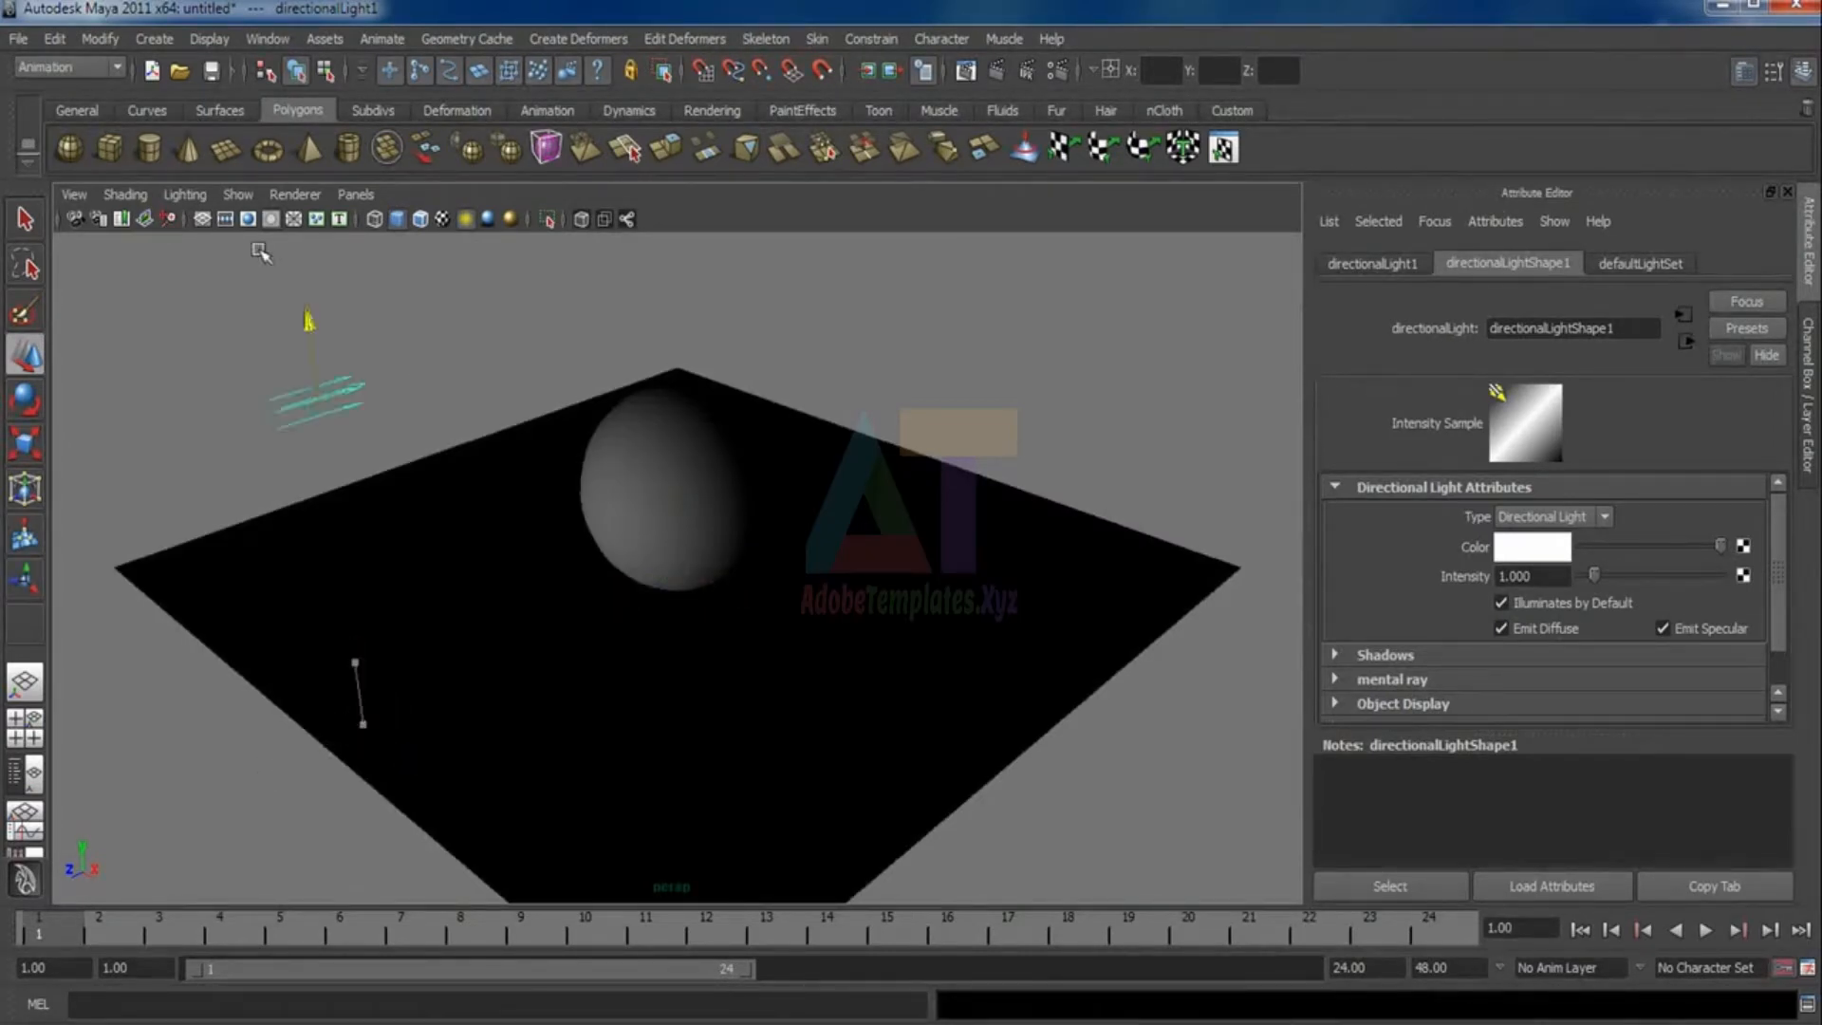
pyautogui.moveTo(244, 358); pyautogui.dragTo(1029, 496)
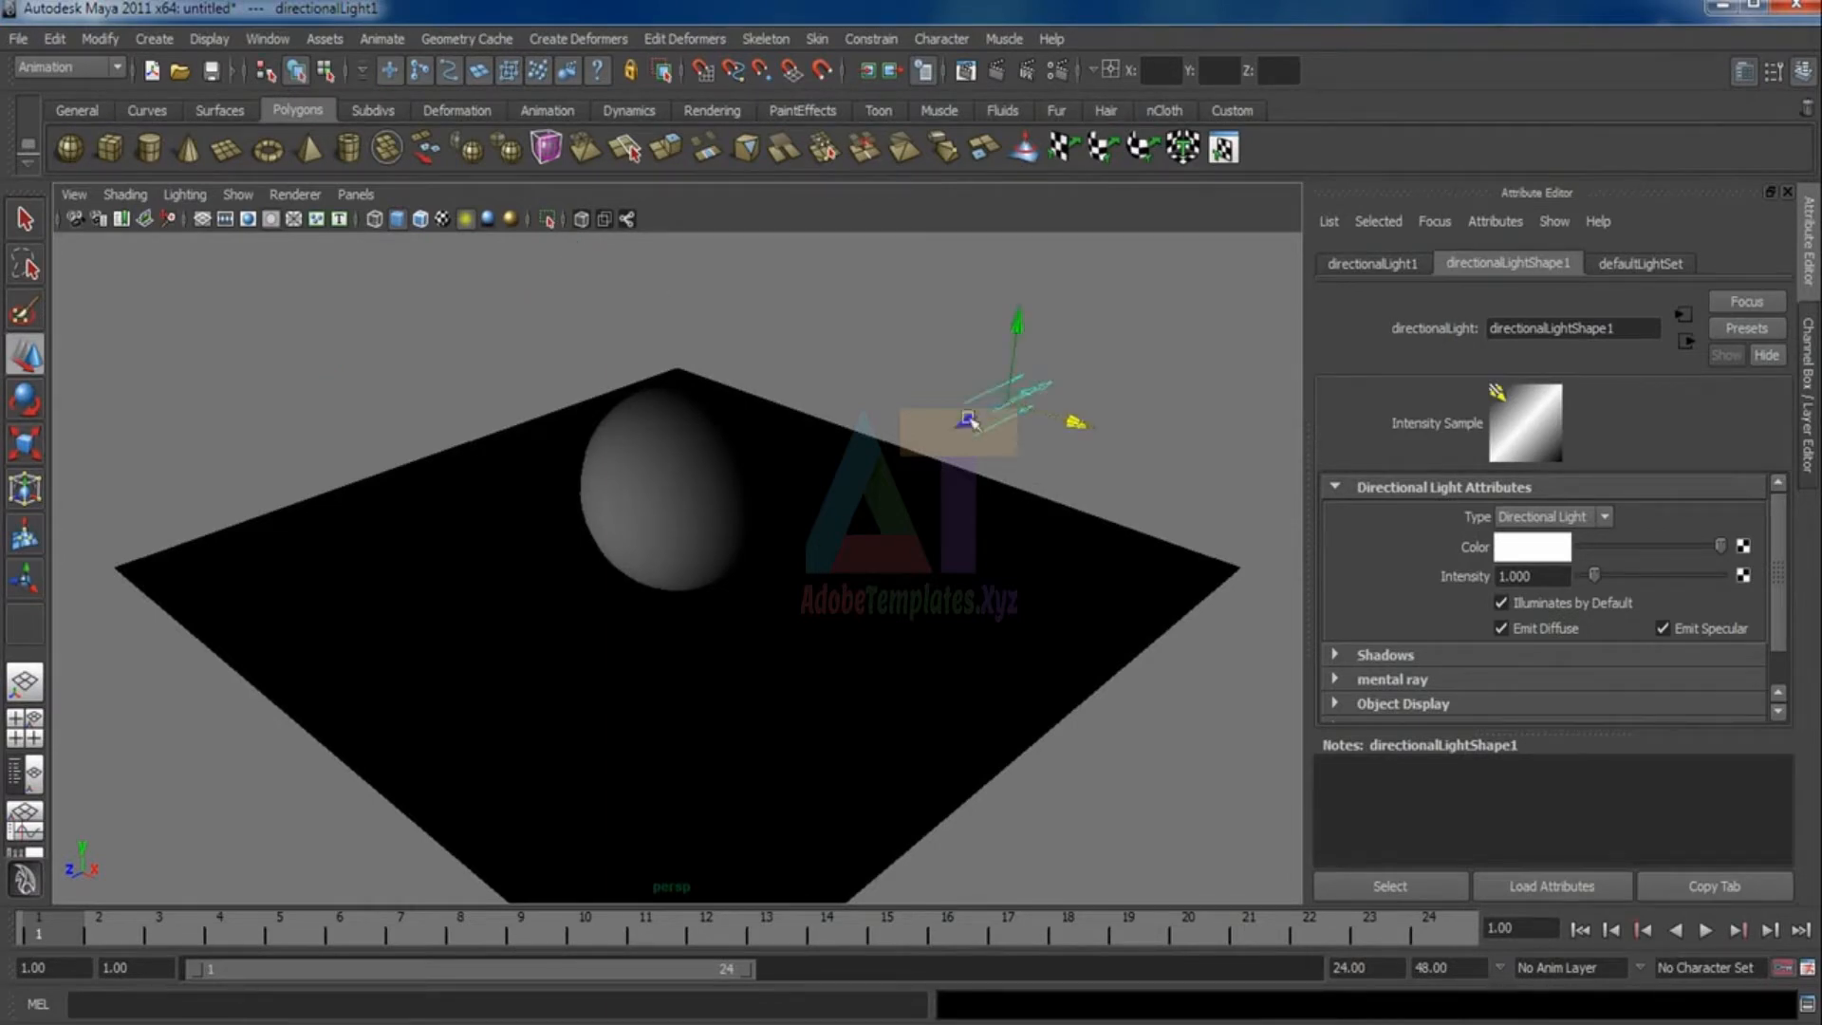
pyautogui.moveTo(970, 420); pyautogui.dragTo(551, 628)
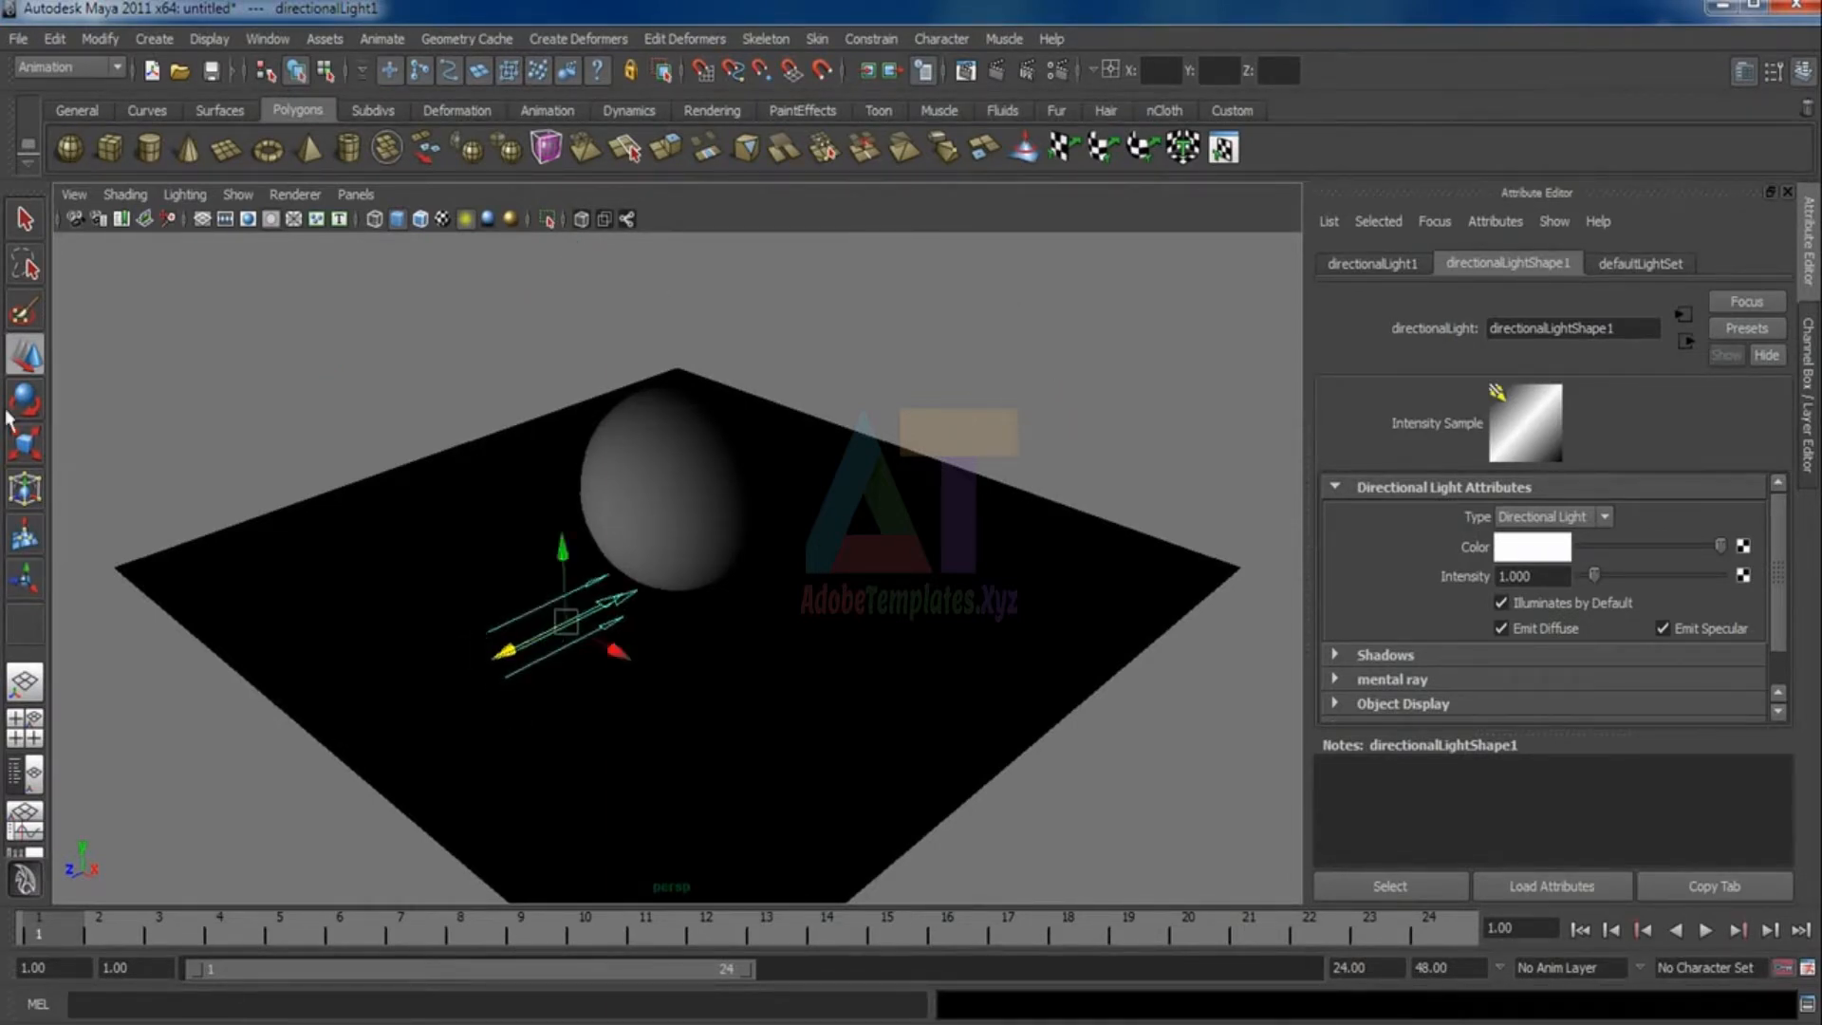
# Rotate the directional light to change the direction of its rays on the sphere, and move it across the plane
pyautogui.press('e')
pyautogui.moveTo(557, 683); pyautogui.dragTo(600, 656)
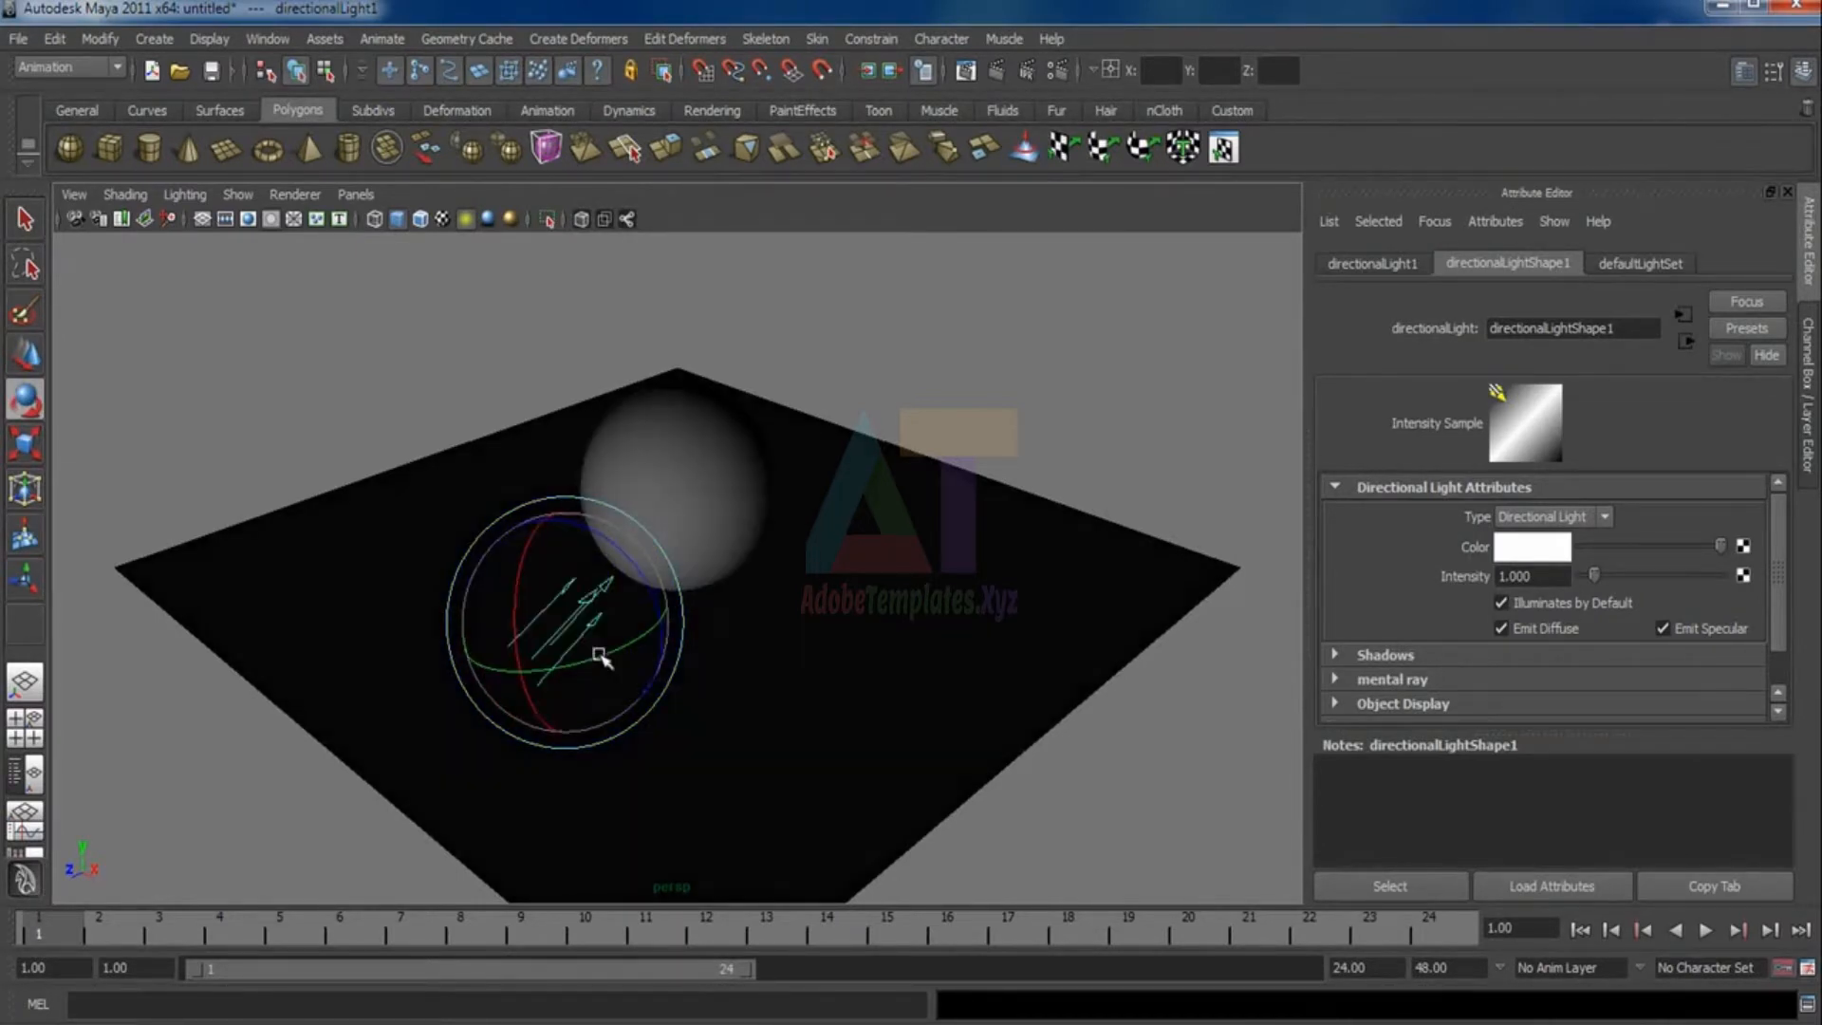
pyautogui.moveTo(516, 550)
pyautogui.mouseDown()
pyautogui.moveTo(537, 519)
pyautogui.moveTo(520, 545)
pyautogui.moveTo(527, 531)
pyautogui.moveTo(626, 562)
pyautogui.moveTo(624, 655)
pyautogui.moveTo(392, 495)
pyautogui.mouseUp()
pyautogui.press('w')
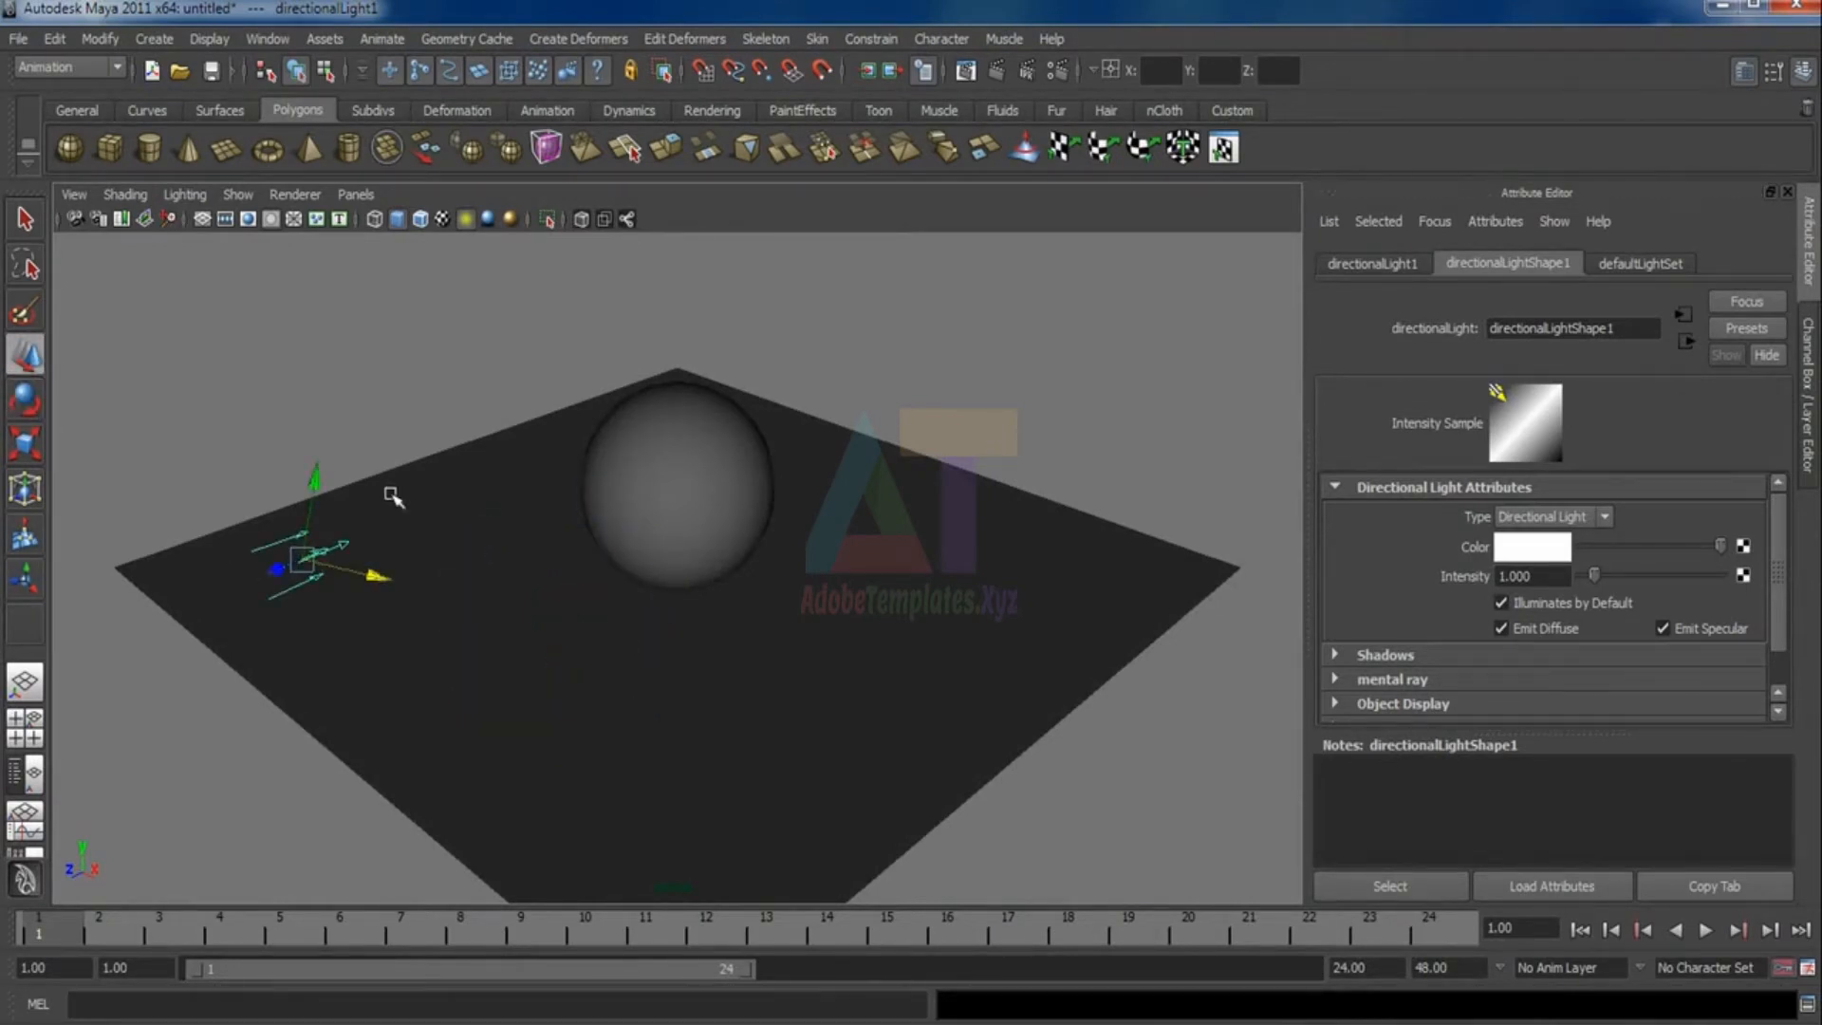
pyautogui.moveTo(378, 580); pyautogui.dragTo(577, 634)
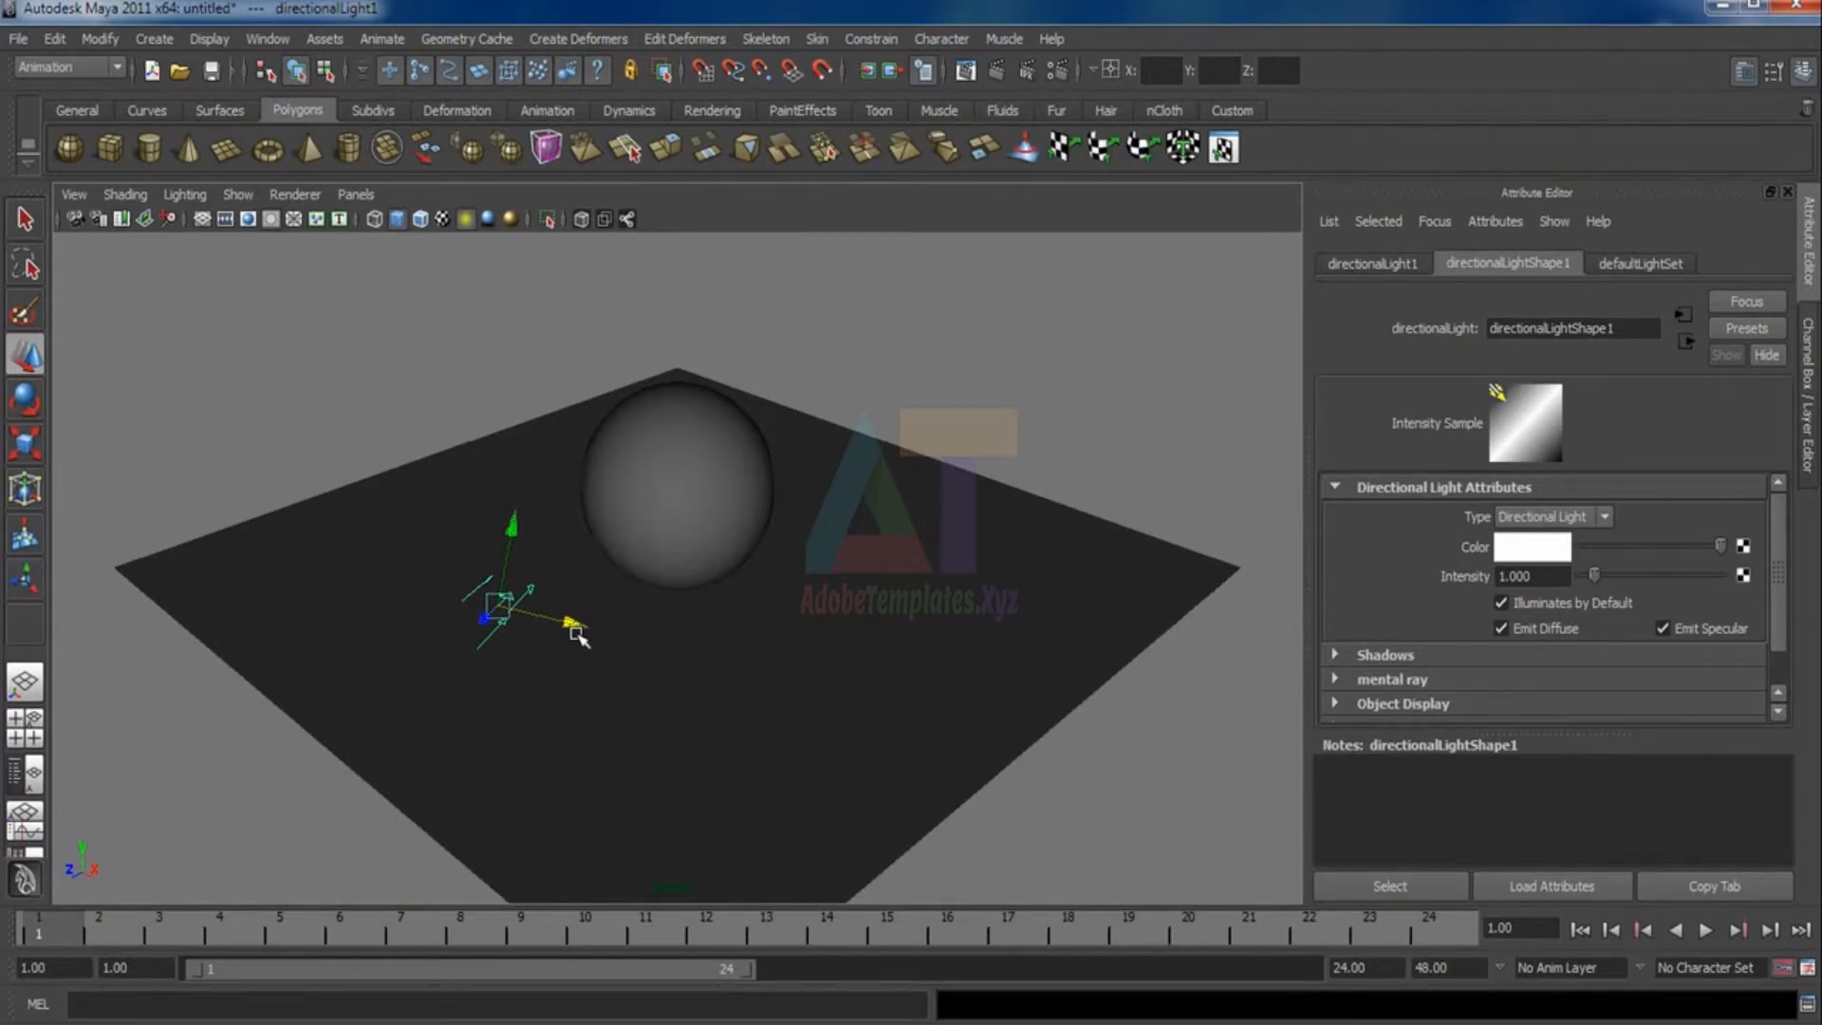
# Replace the directional light with a new area light, with the viewport back in default lighting
pyautogui.press('Delete')
pyautogui.press('5')
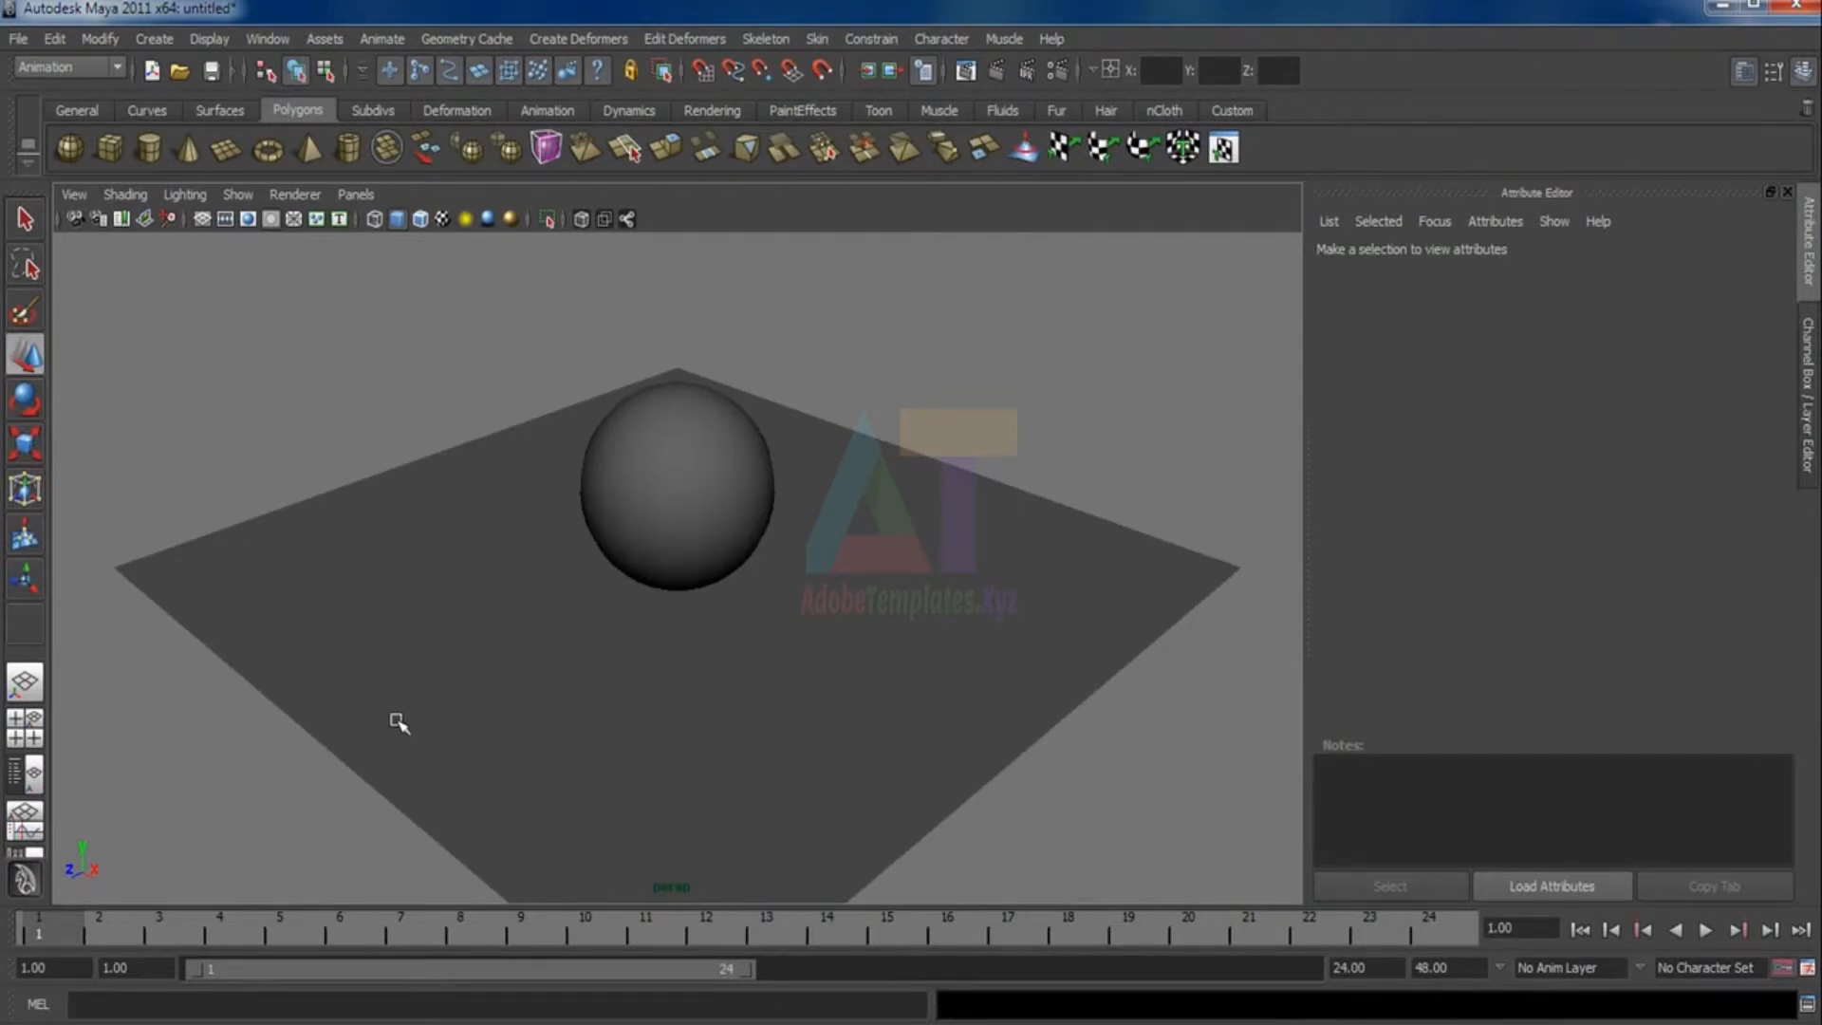
pyautogui.click(156, 39)
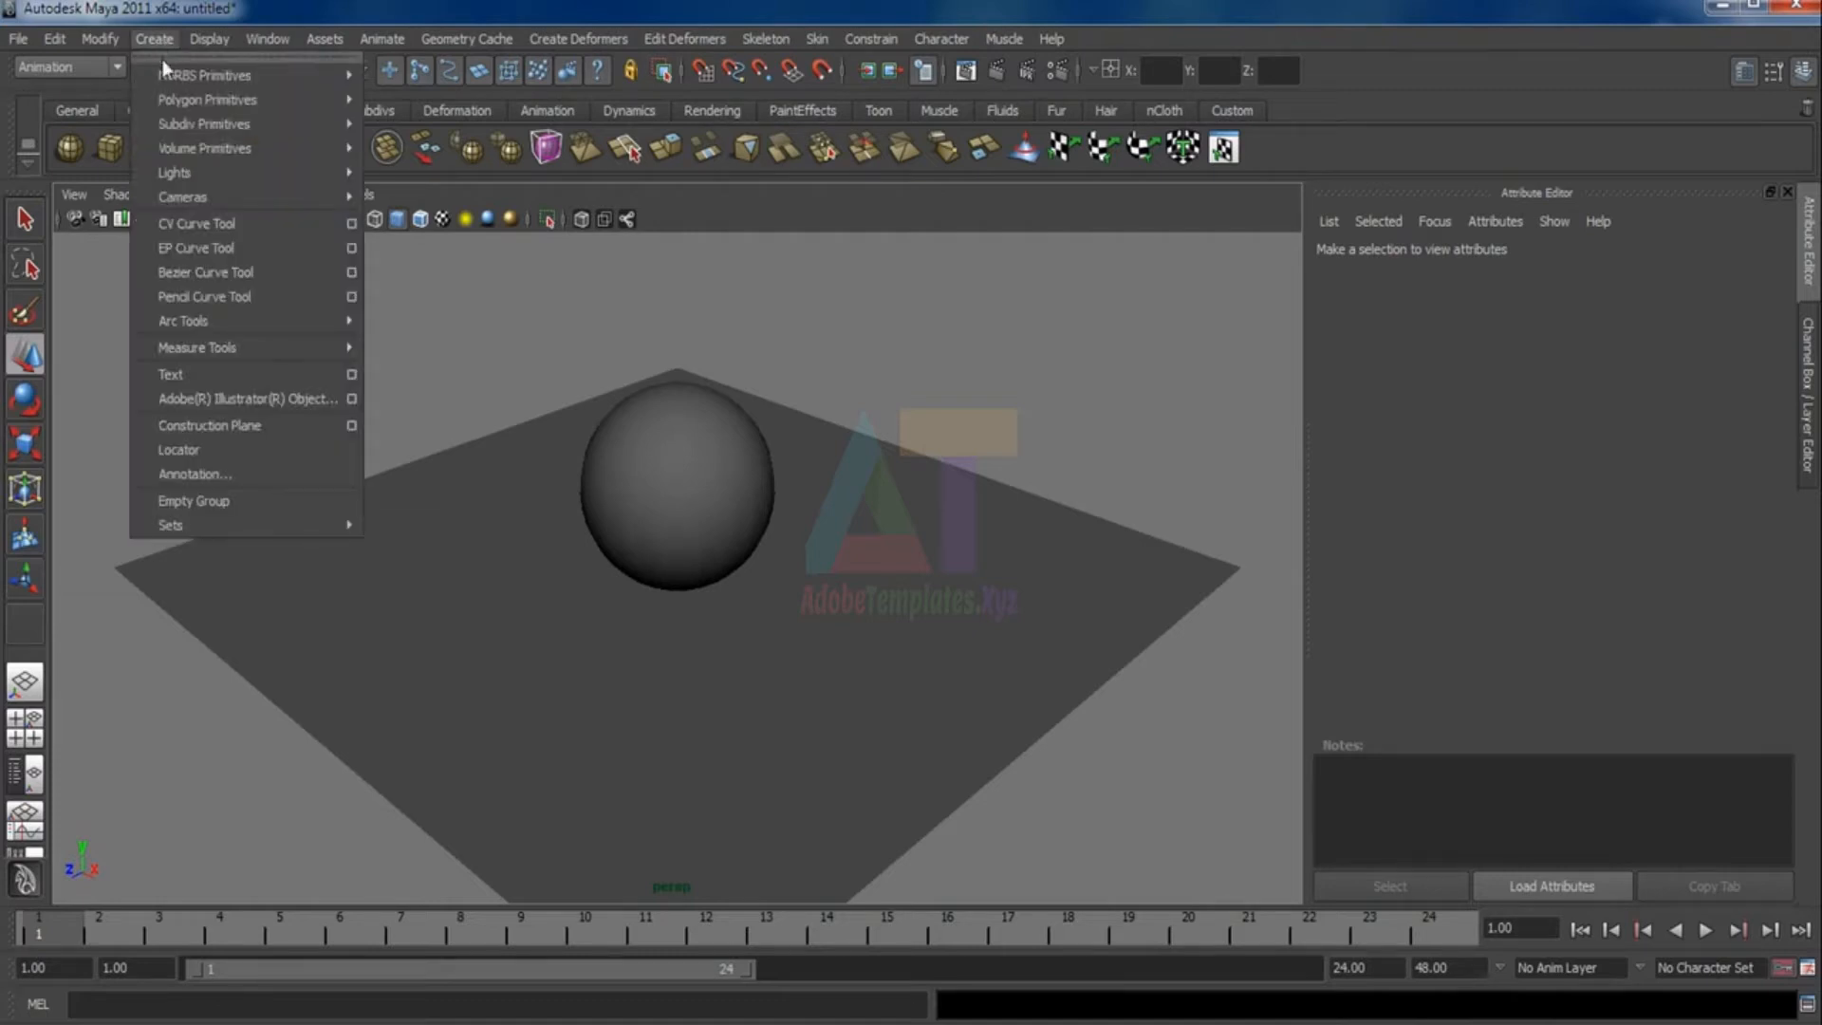
pyautogui.moveTo(188, 175)
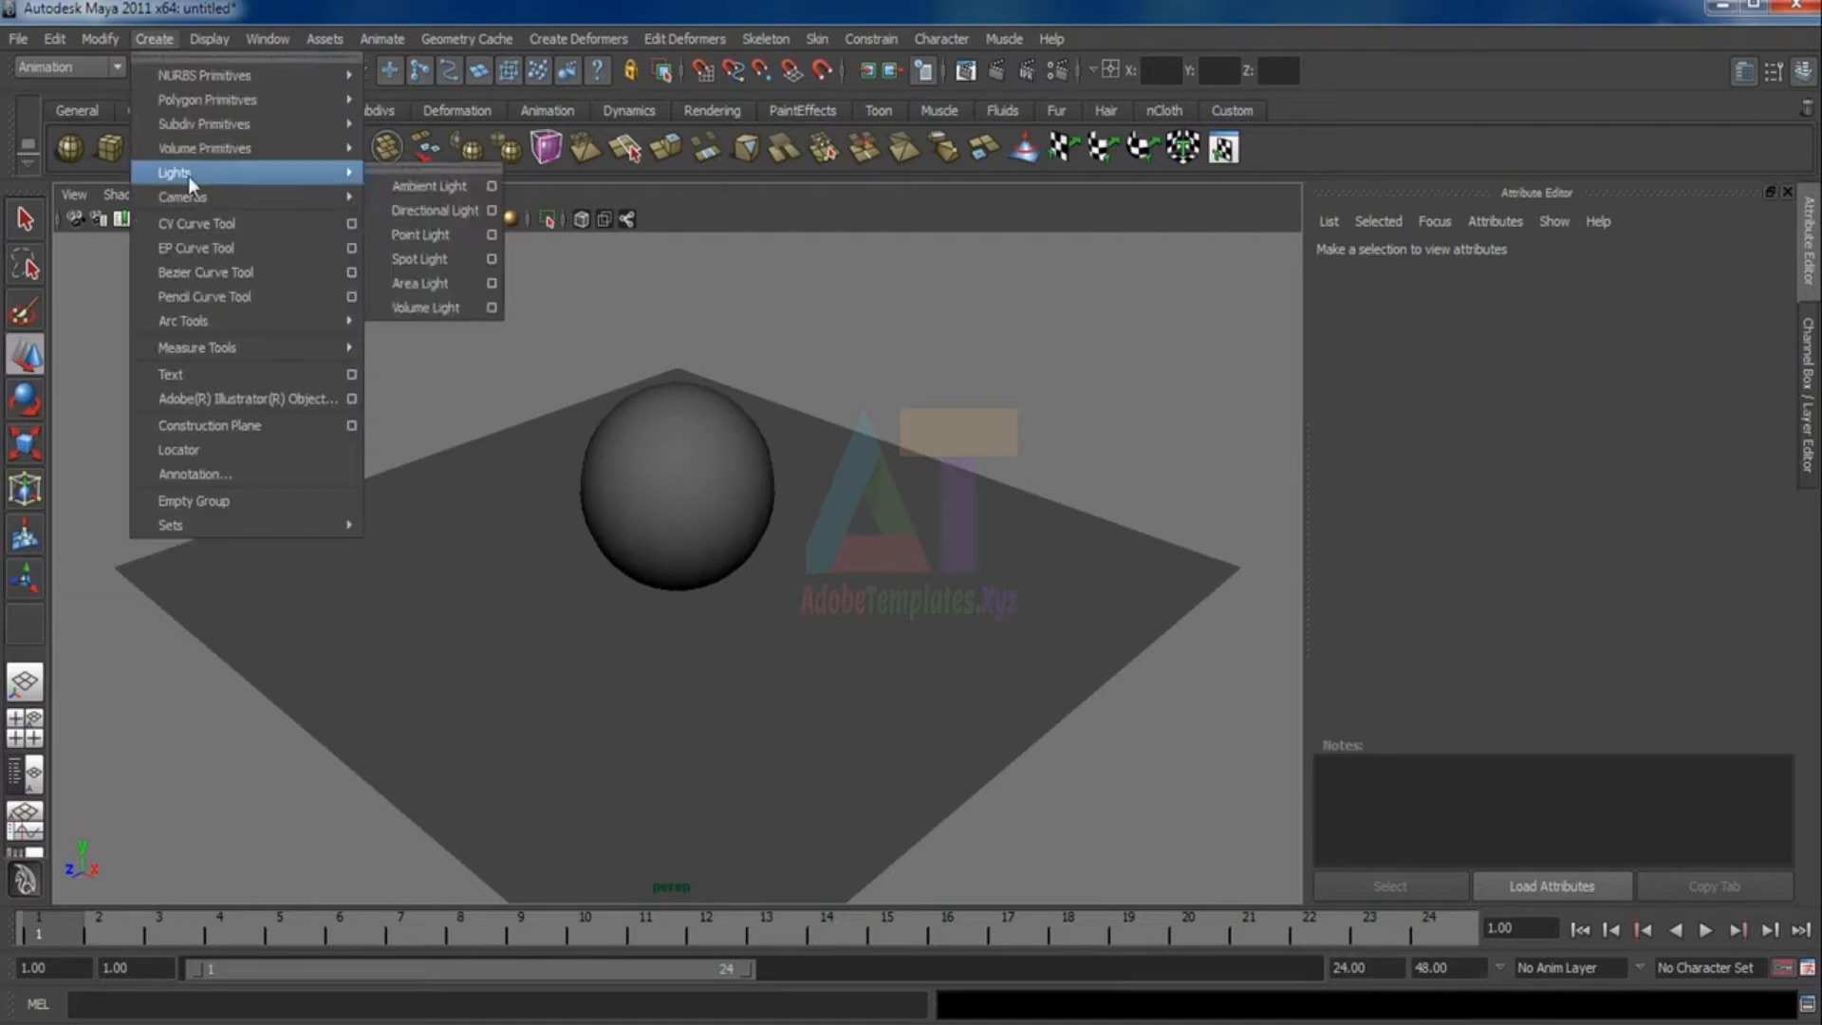
pyautogui.click(453, 282)
# Move the area light away from the sphere and raise it above the plane, with the viewport lit by scene lights
pyautogui.moveTo(621, 599); pyautogui.dragTo(363, 667)
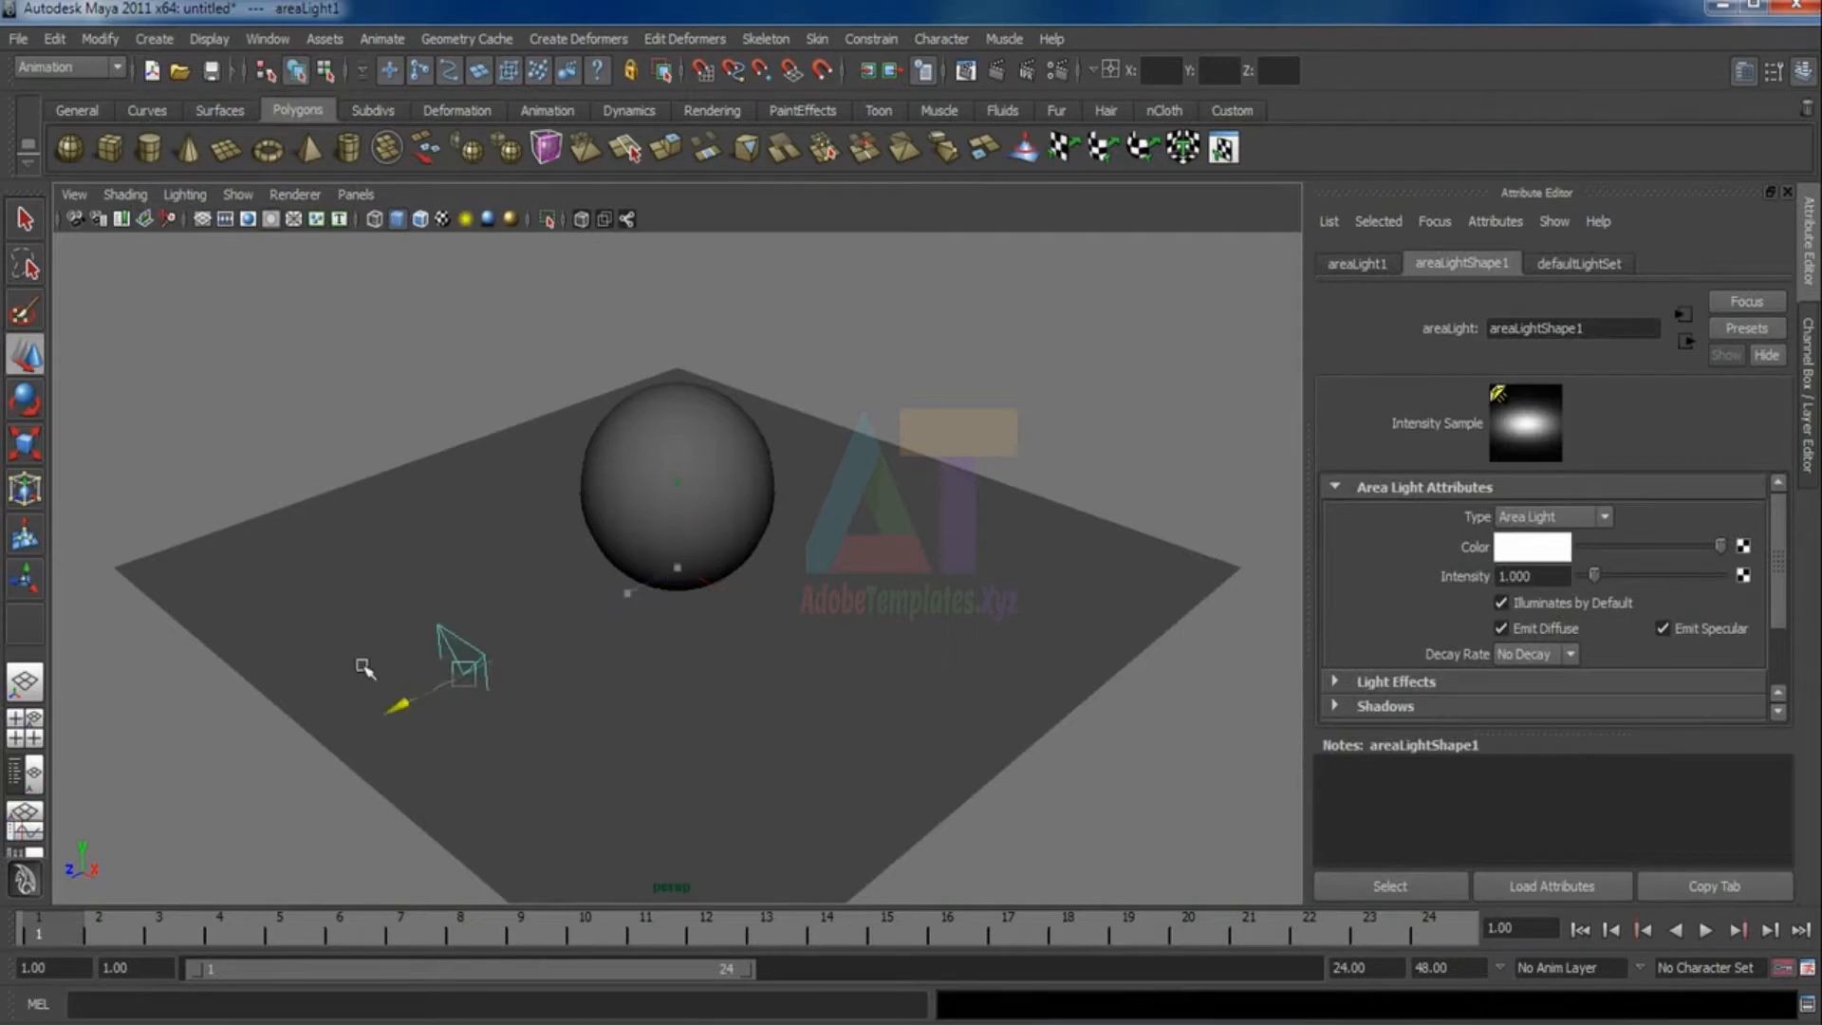
pyautogui.moveTo(447, 618); pyautogui.dragTo(439, 469)
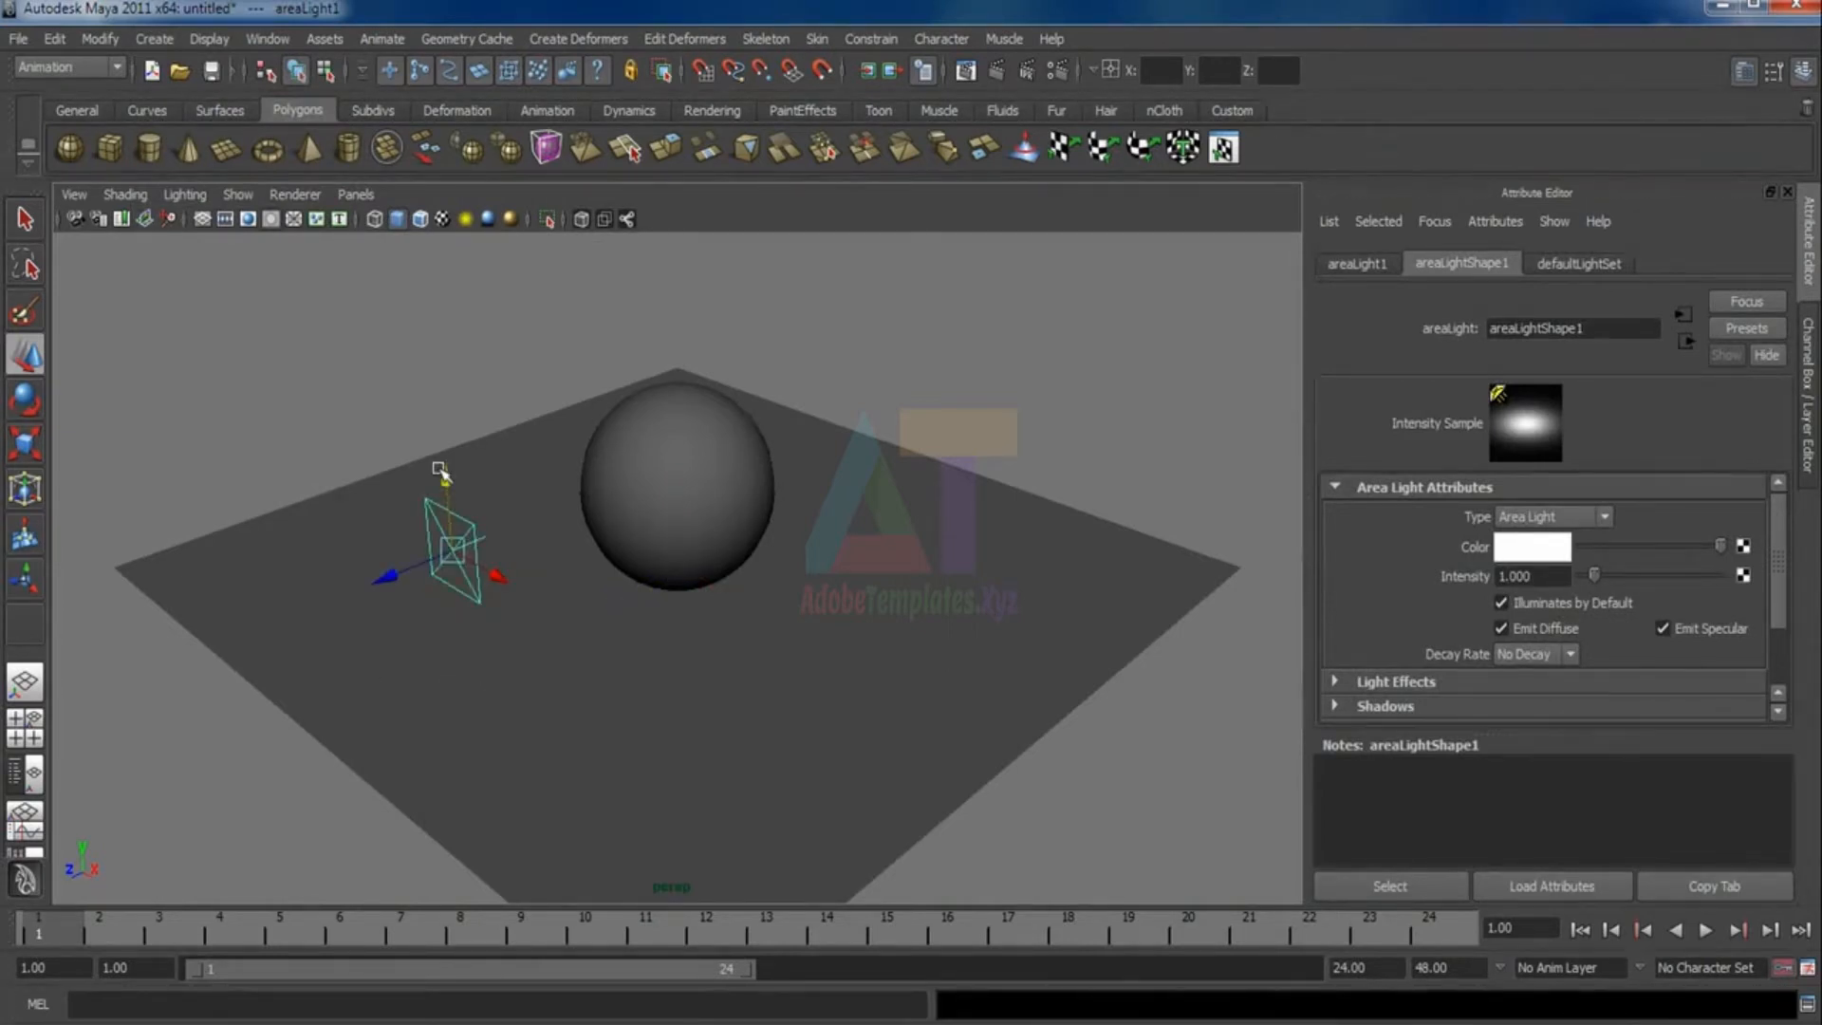
pyautogui.press('7')
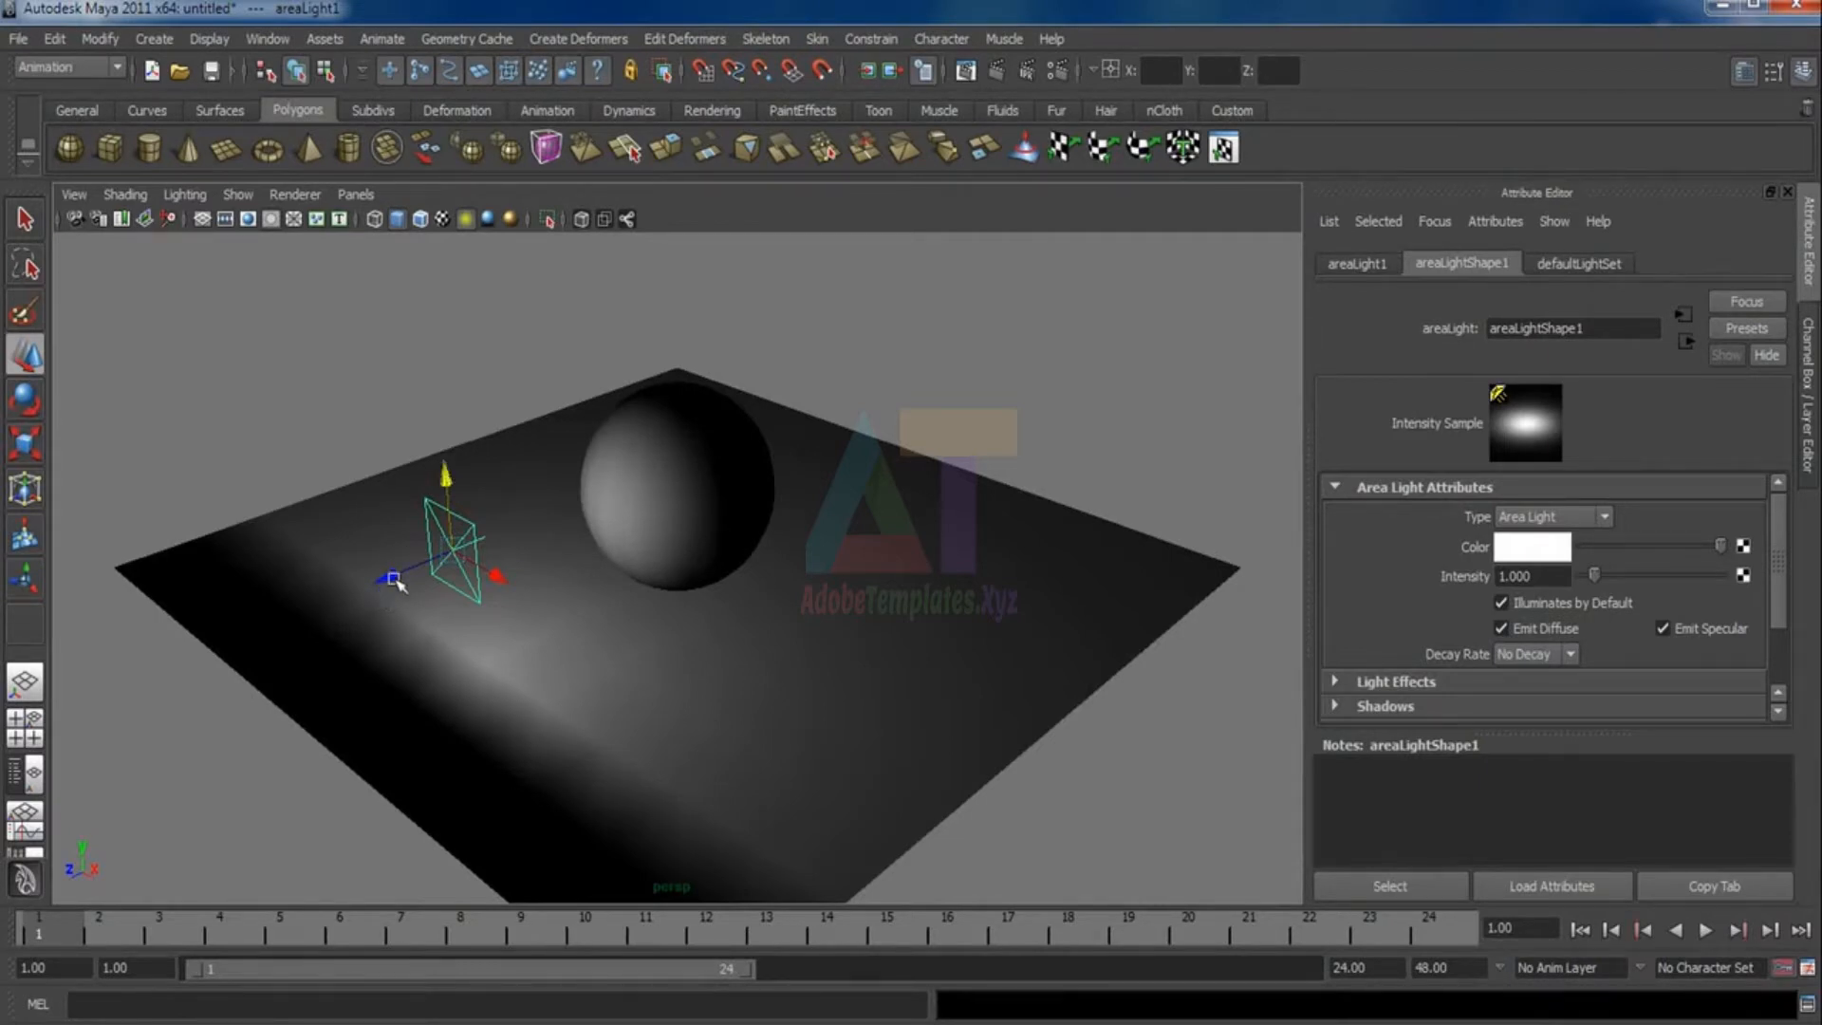
pyautogui.moveTo(503, 574)
pyautogui.mouseDown()
pyautogui.moveTo(635, 670)
pyautogui.moveTo(499, 520)
pyautogui.moveTo(471, 457)
pyautogui.moveTo(537, 506)
pyautogui.mouseUp()
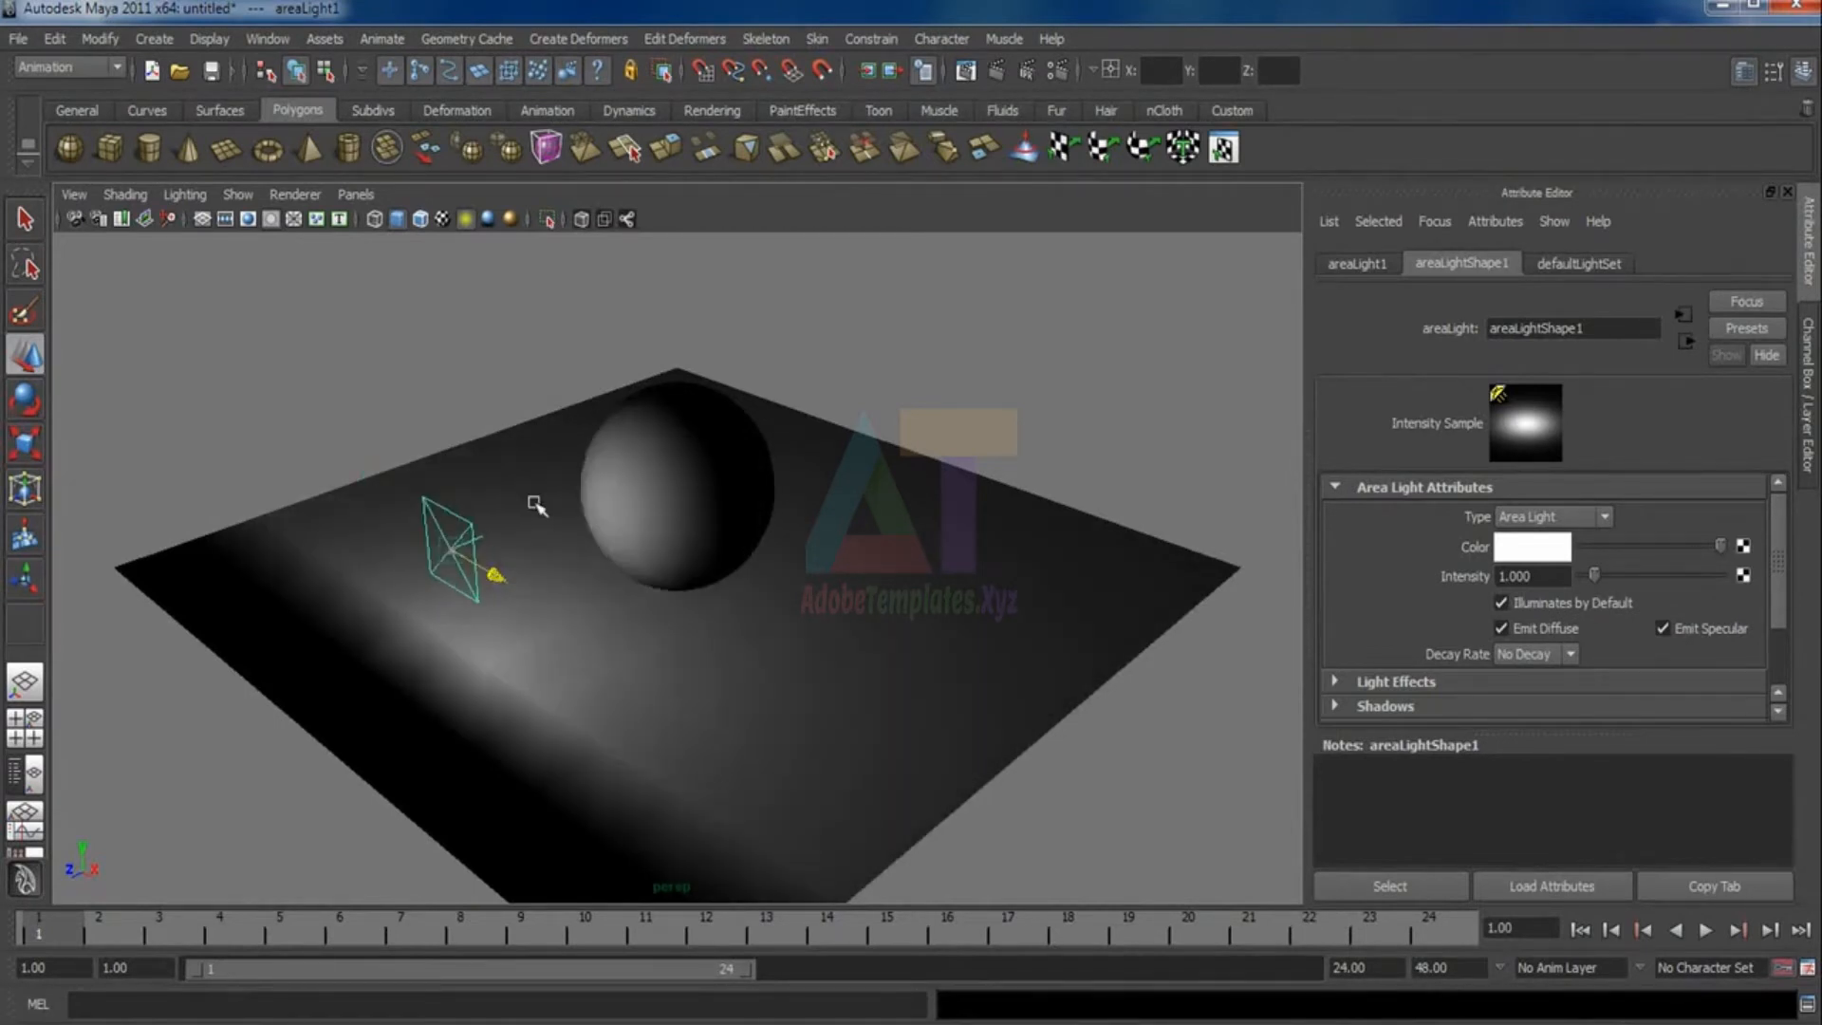
# Rotate the area light to face the sphere and move it close to the sphere's near side
pyautogui.click(21, 410)
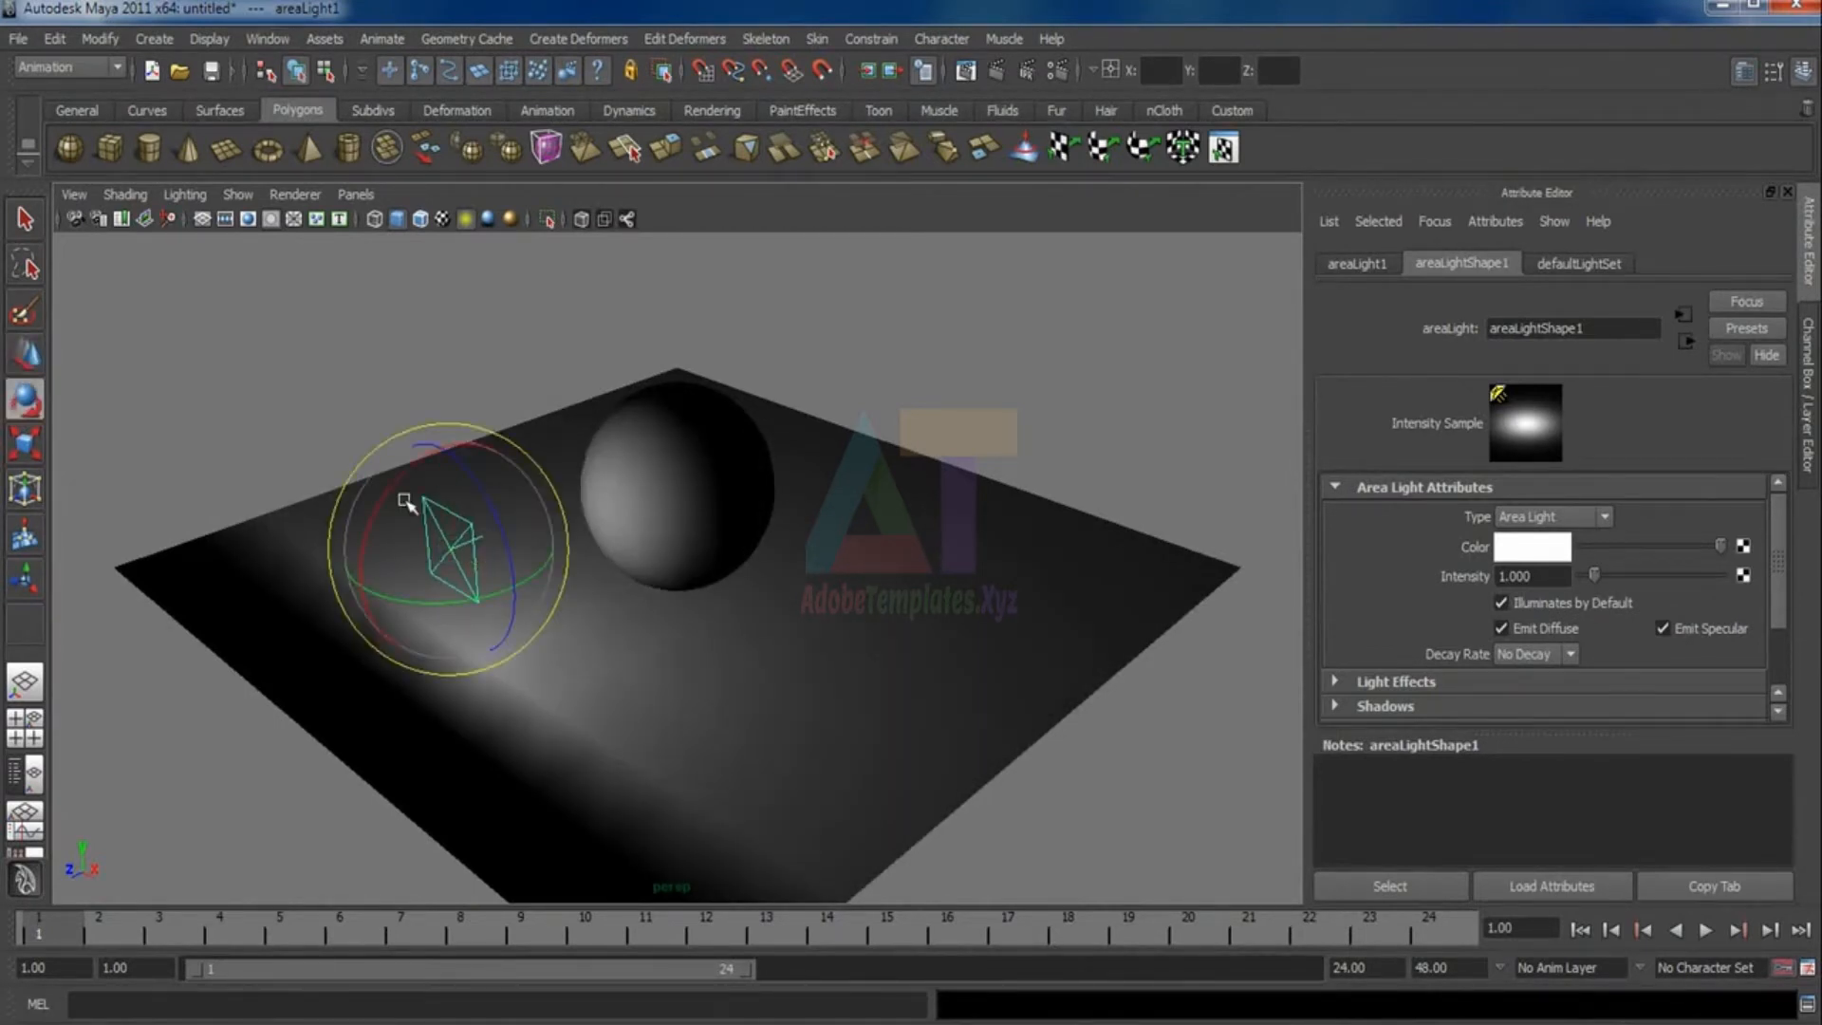
pyautogui.click(37, 359)
pyautogui.moveTo(461, 468)
pyautogui.mouseDown()
pyautogui.moveTo(490, 362)
pyautogui.moveTo(563, 510)
pyautogui.moveTo(655, 553)
pyautogui.moveTo(484, 439)
pyautogui.moveTo(533, 543)
pyautogui.moveTo(445, 522)
pyautogui.moveTo(534, 517)
pyautogui.mouseUp()
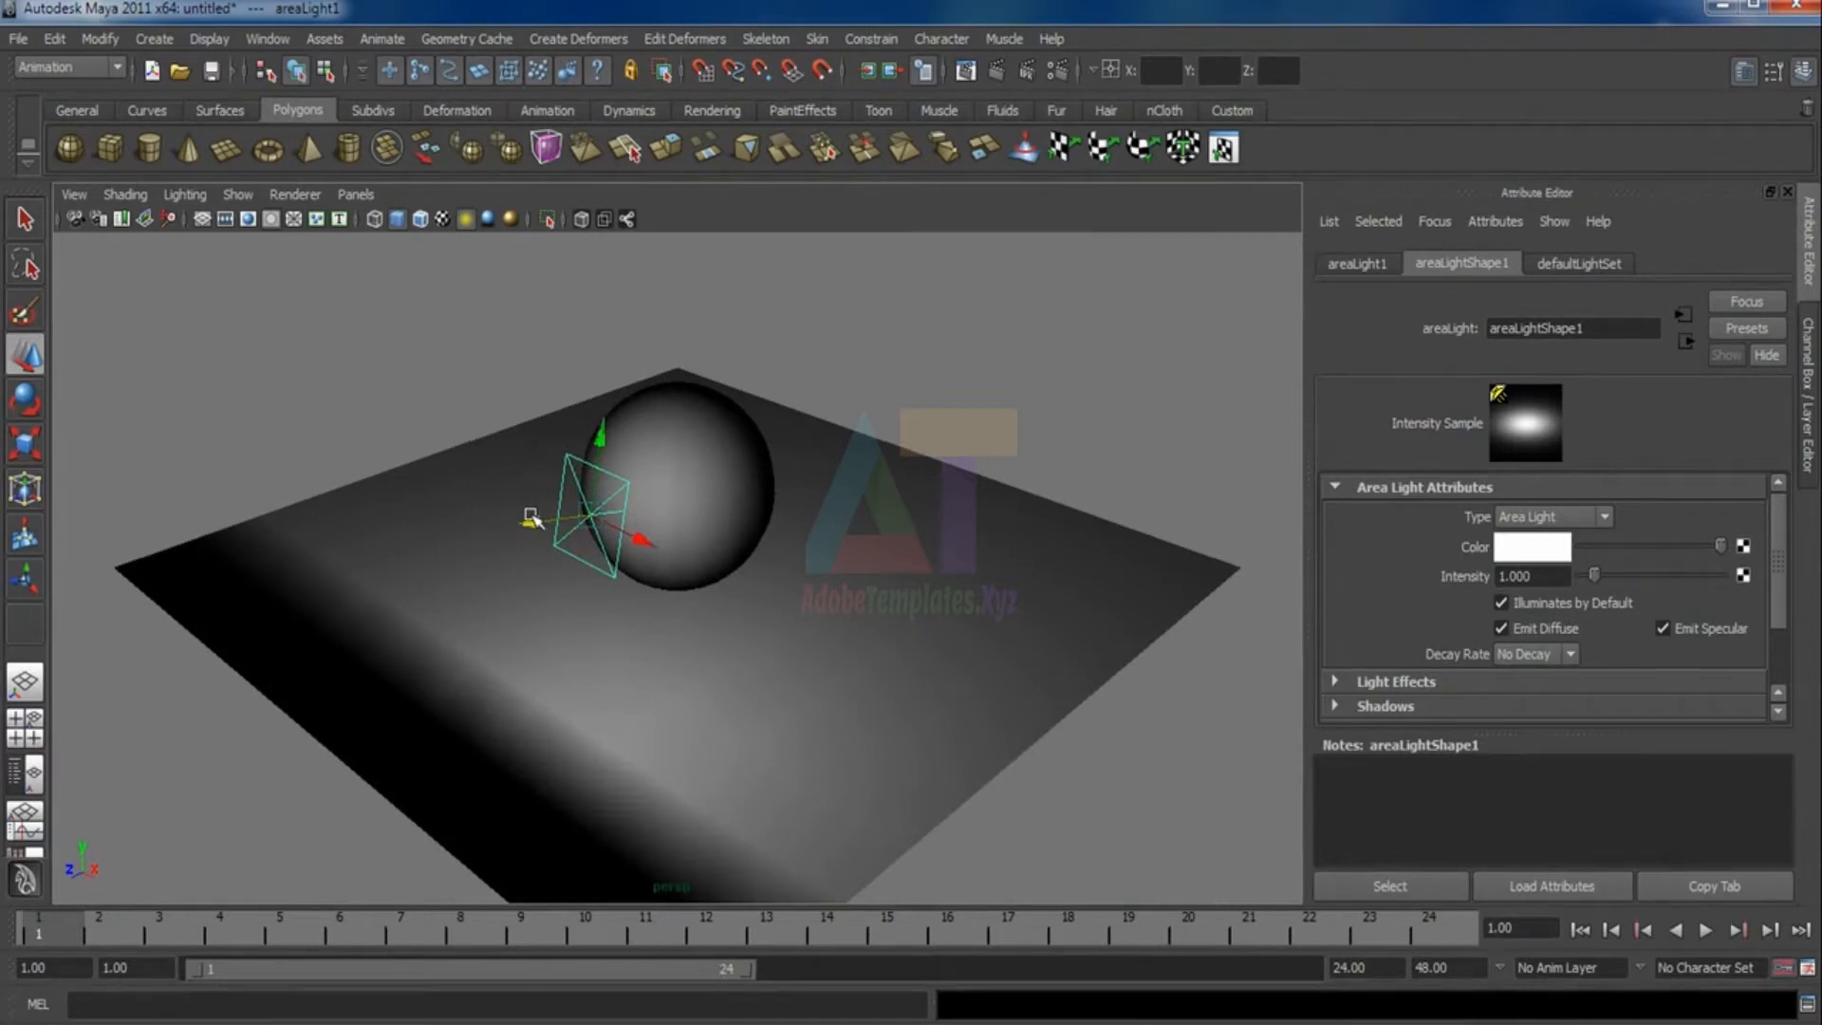
pyautogui.moveTo(533, 519); pyautogui.dragTo(514, 531)
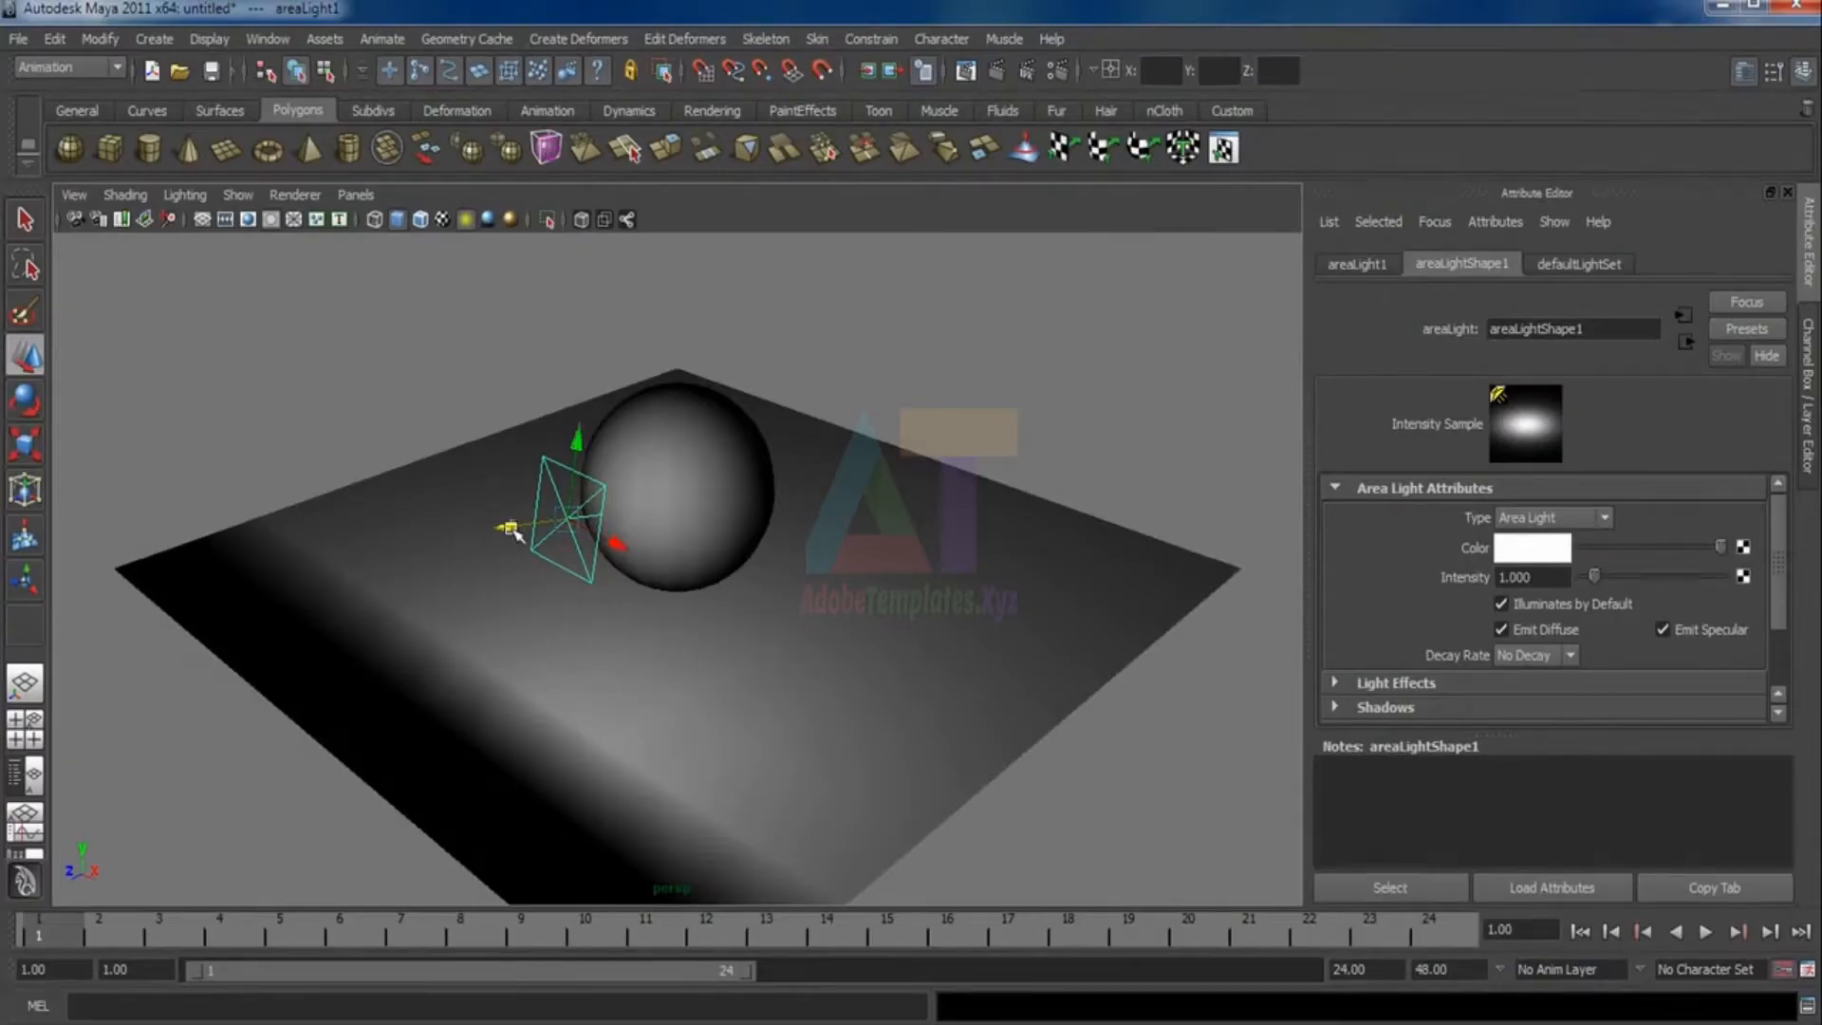
# Delete the area light and return the viewport to default lighting
pyautogui.press('Delete')
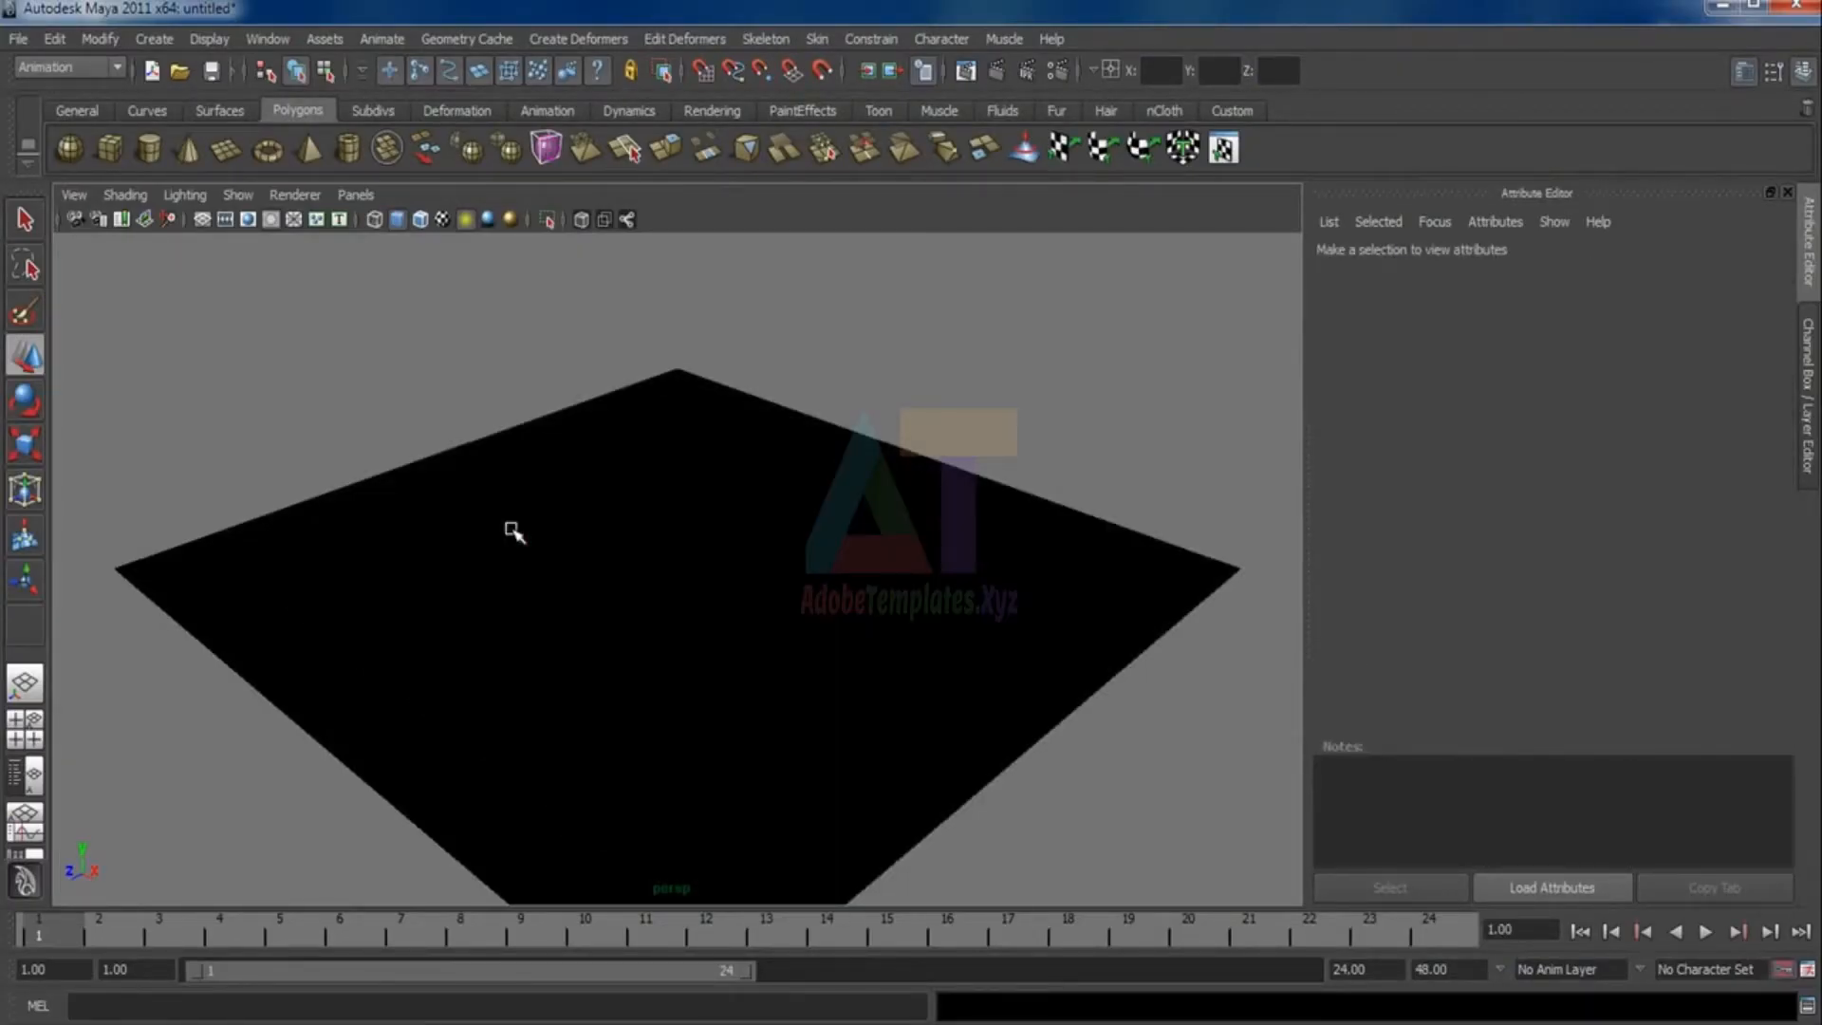
pyautogui.press('5')
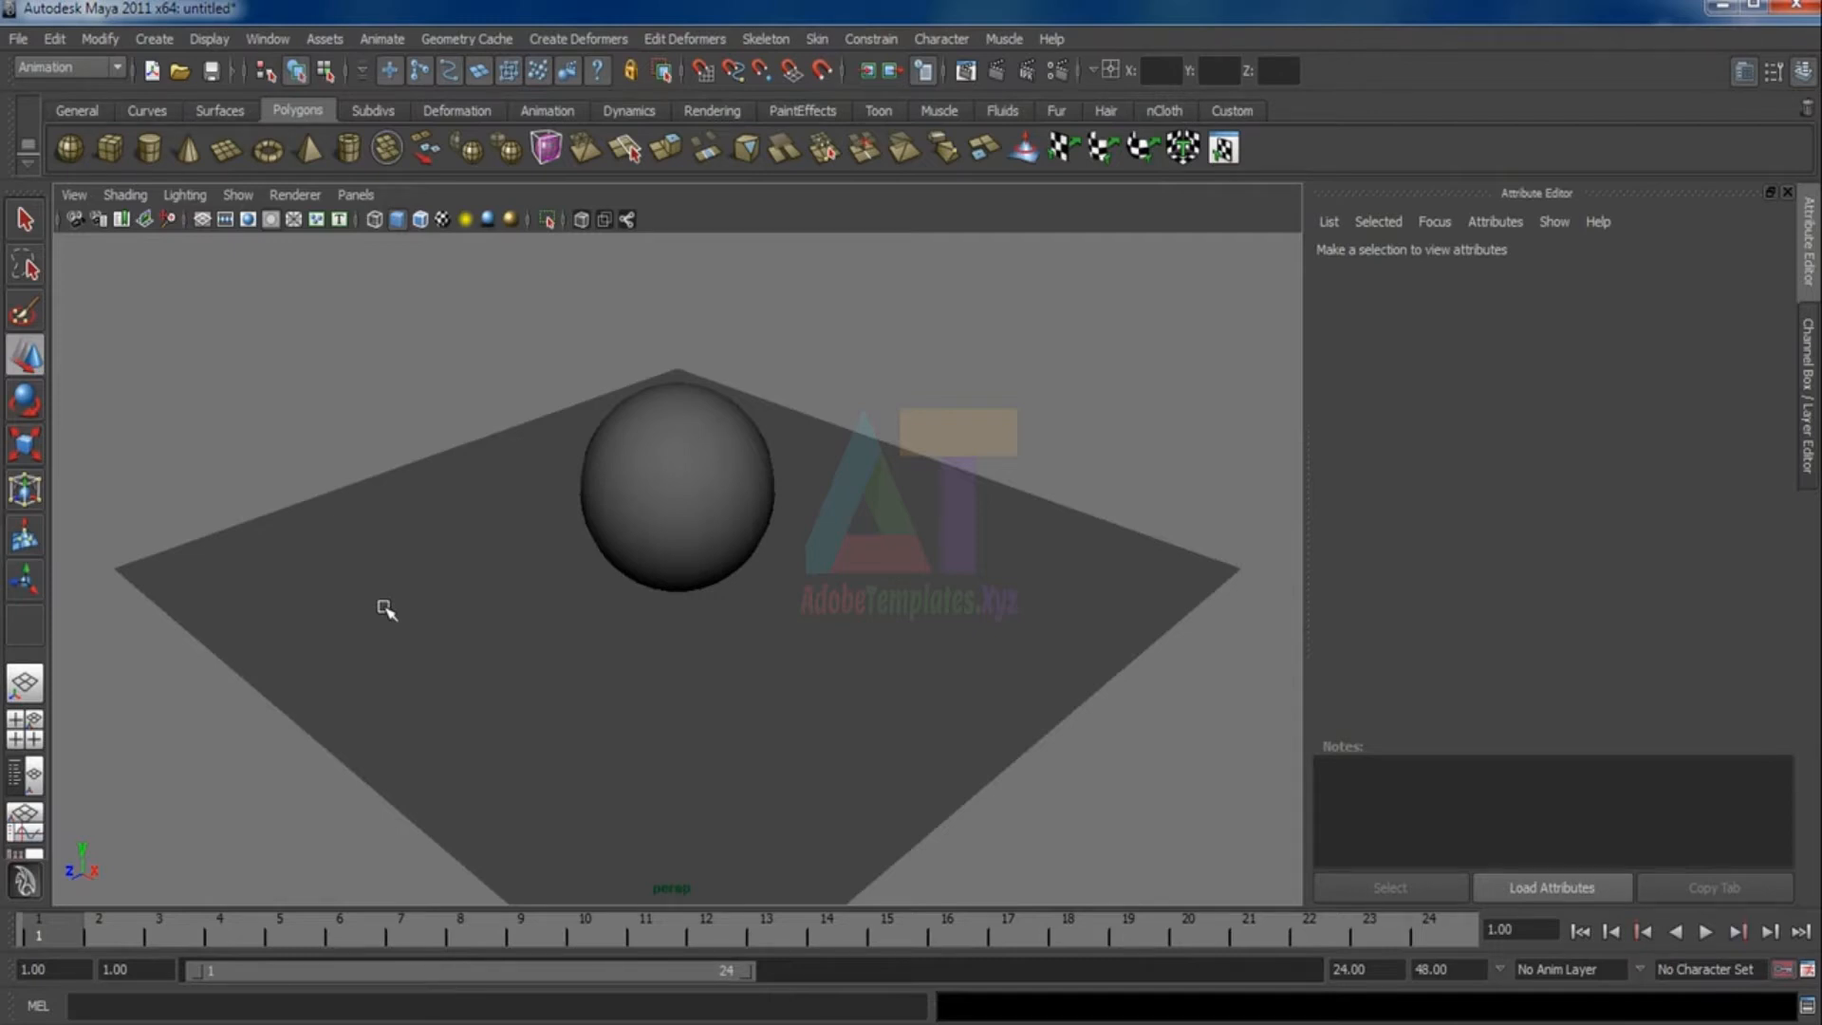
# Create a volume light and raise it to the middle of the sphere
pyautogui.click(153, 39)
pyautogui.moveTo(198, 180)
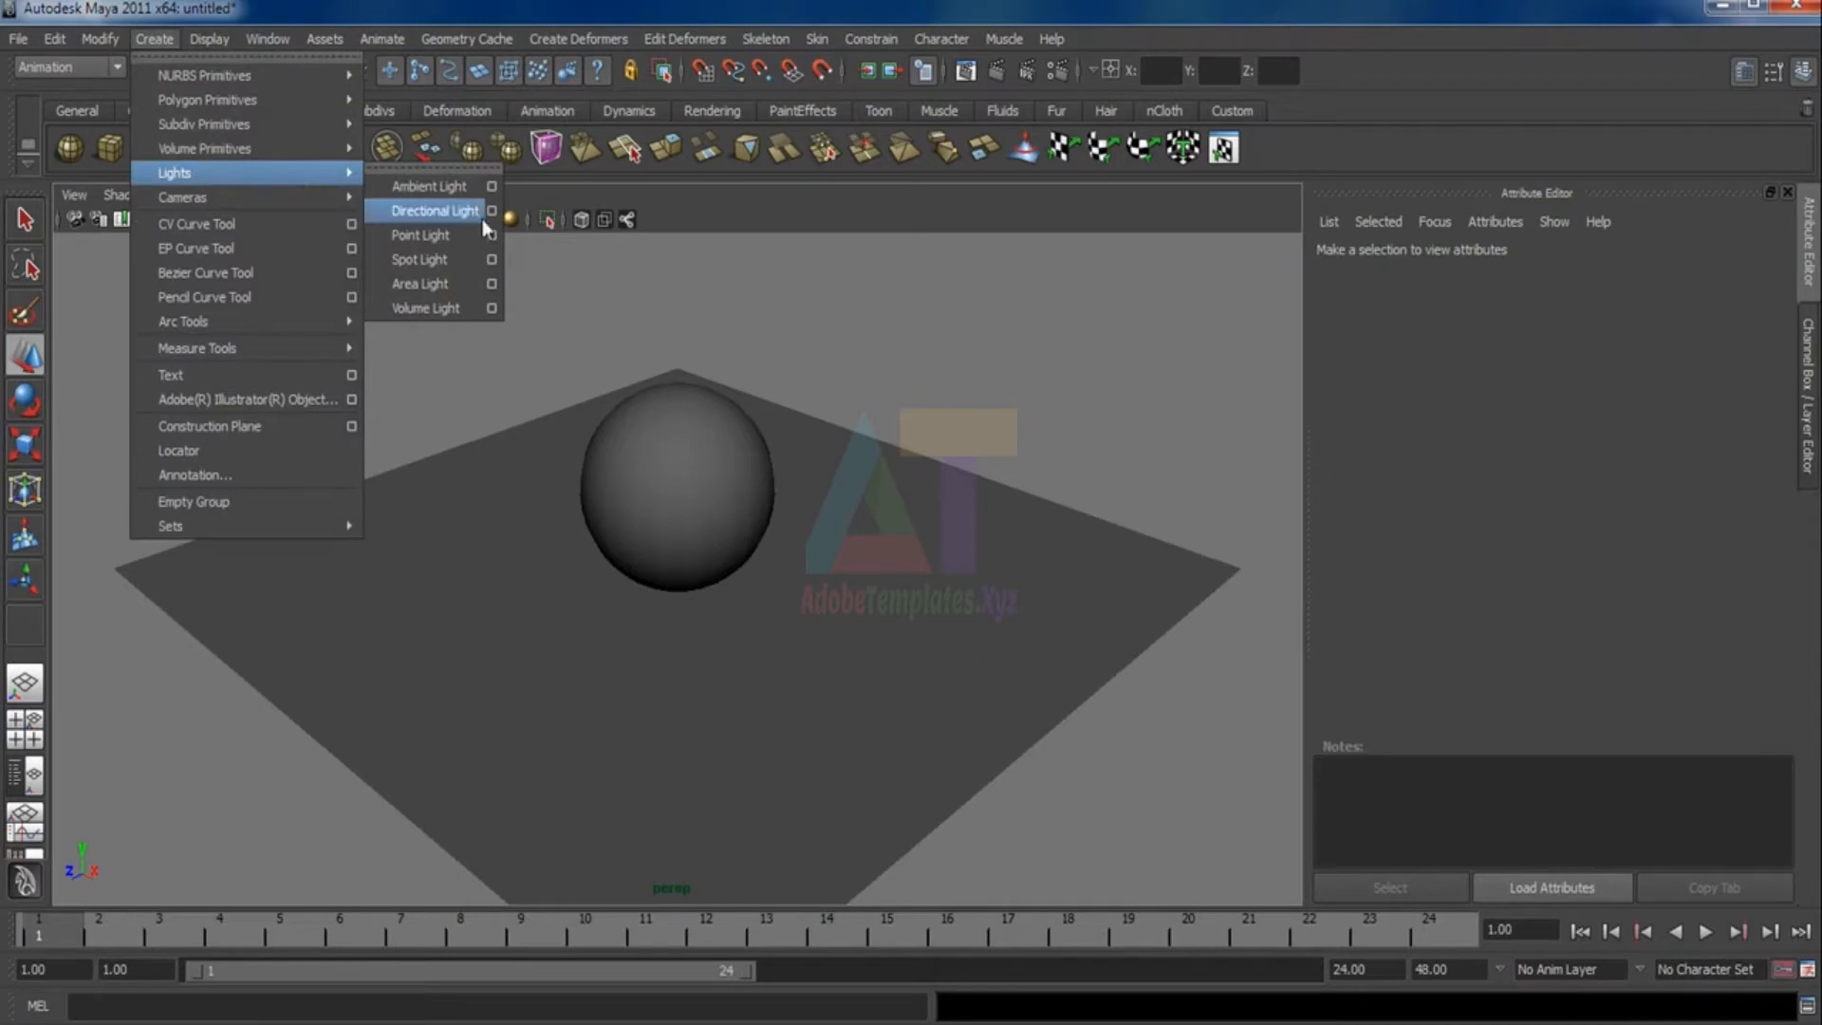
pyautogui.click(460, 311)
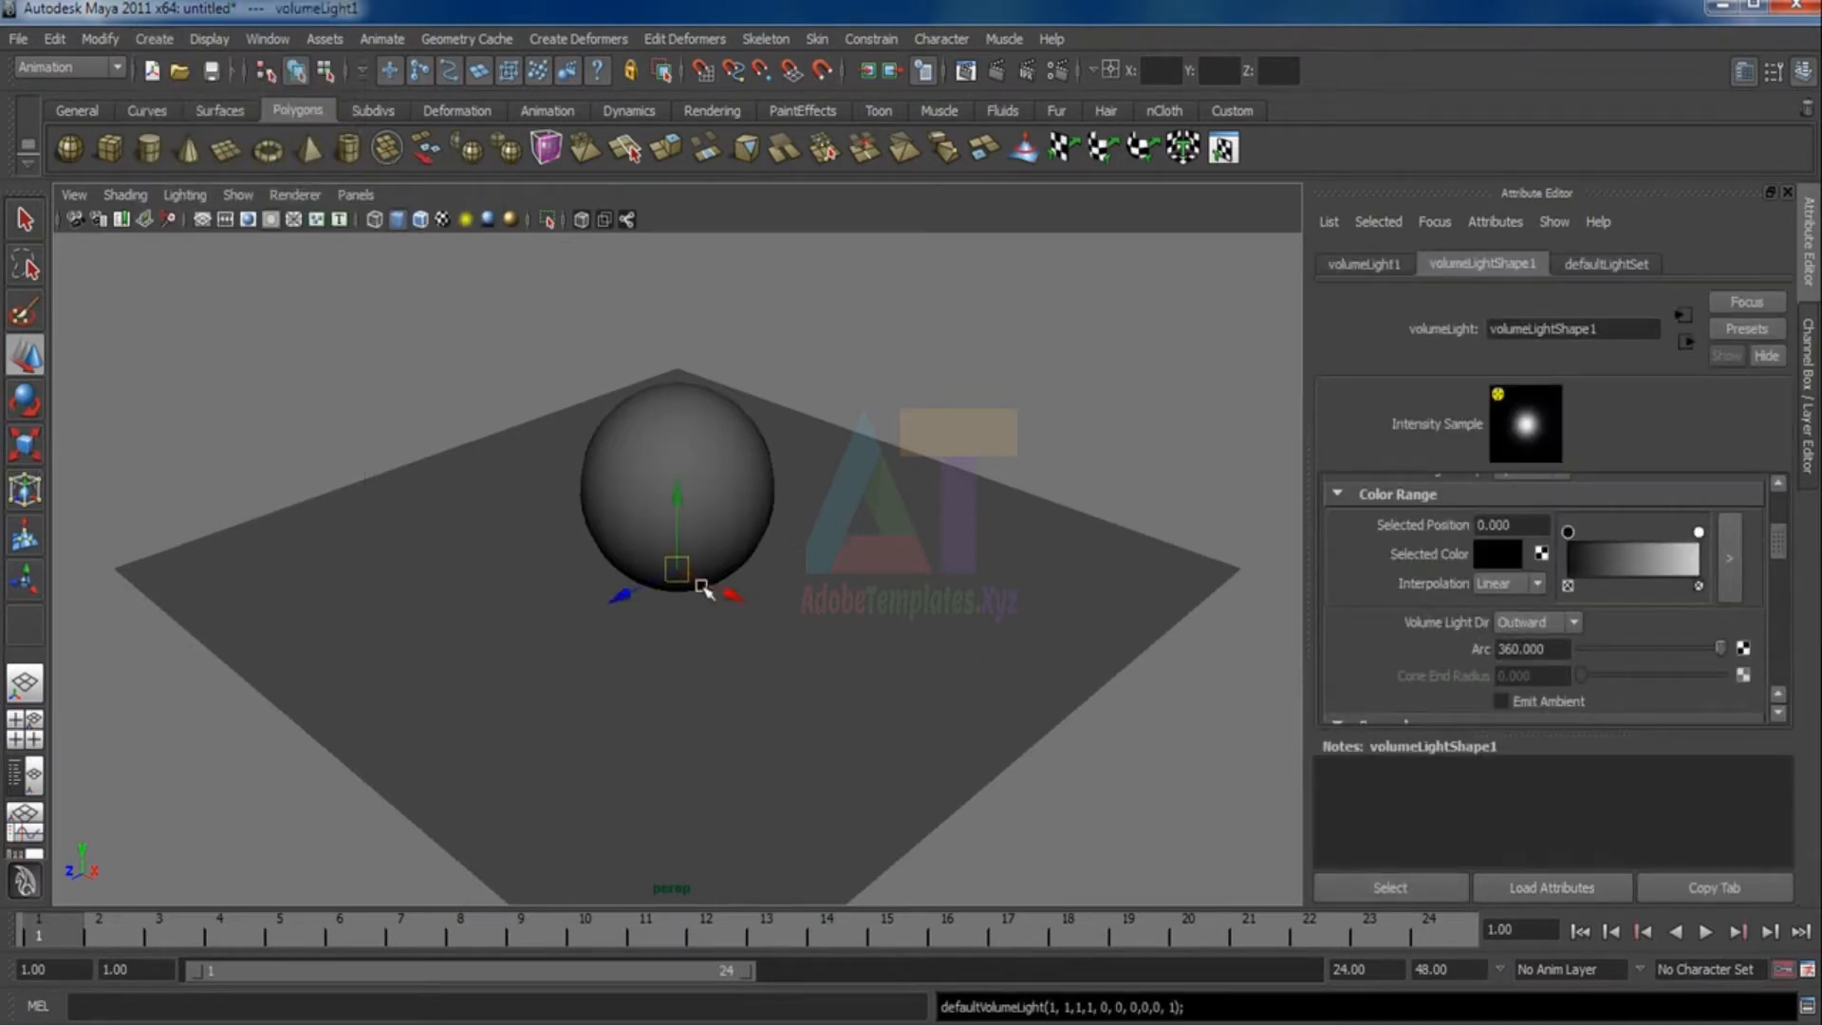
pyautogui.press('r')
pyautogui.moveTo(687, 577); pyautogui.dragTo(545, 590)
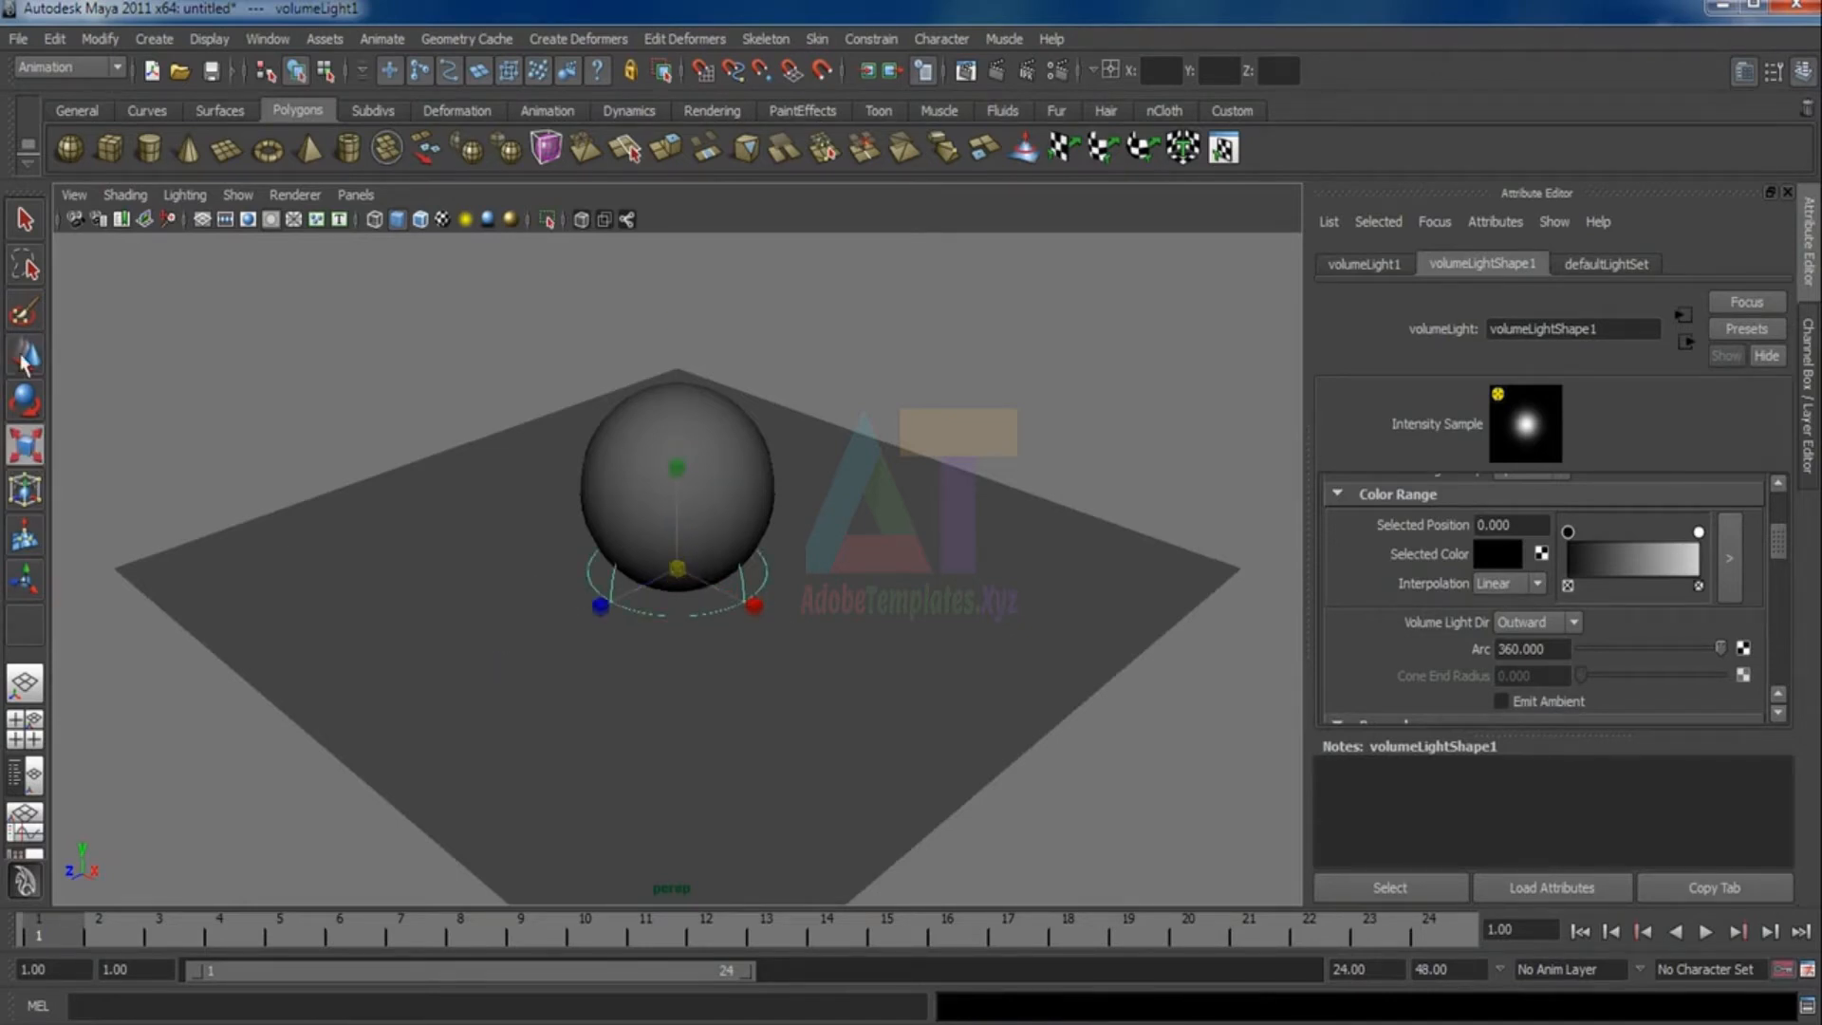
pyautogui.press('w')
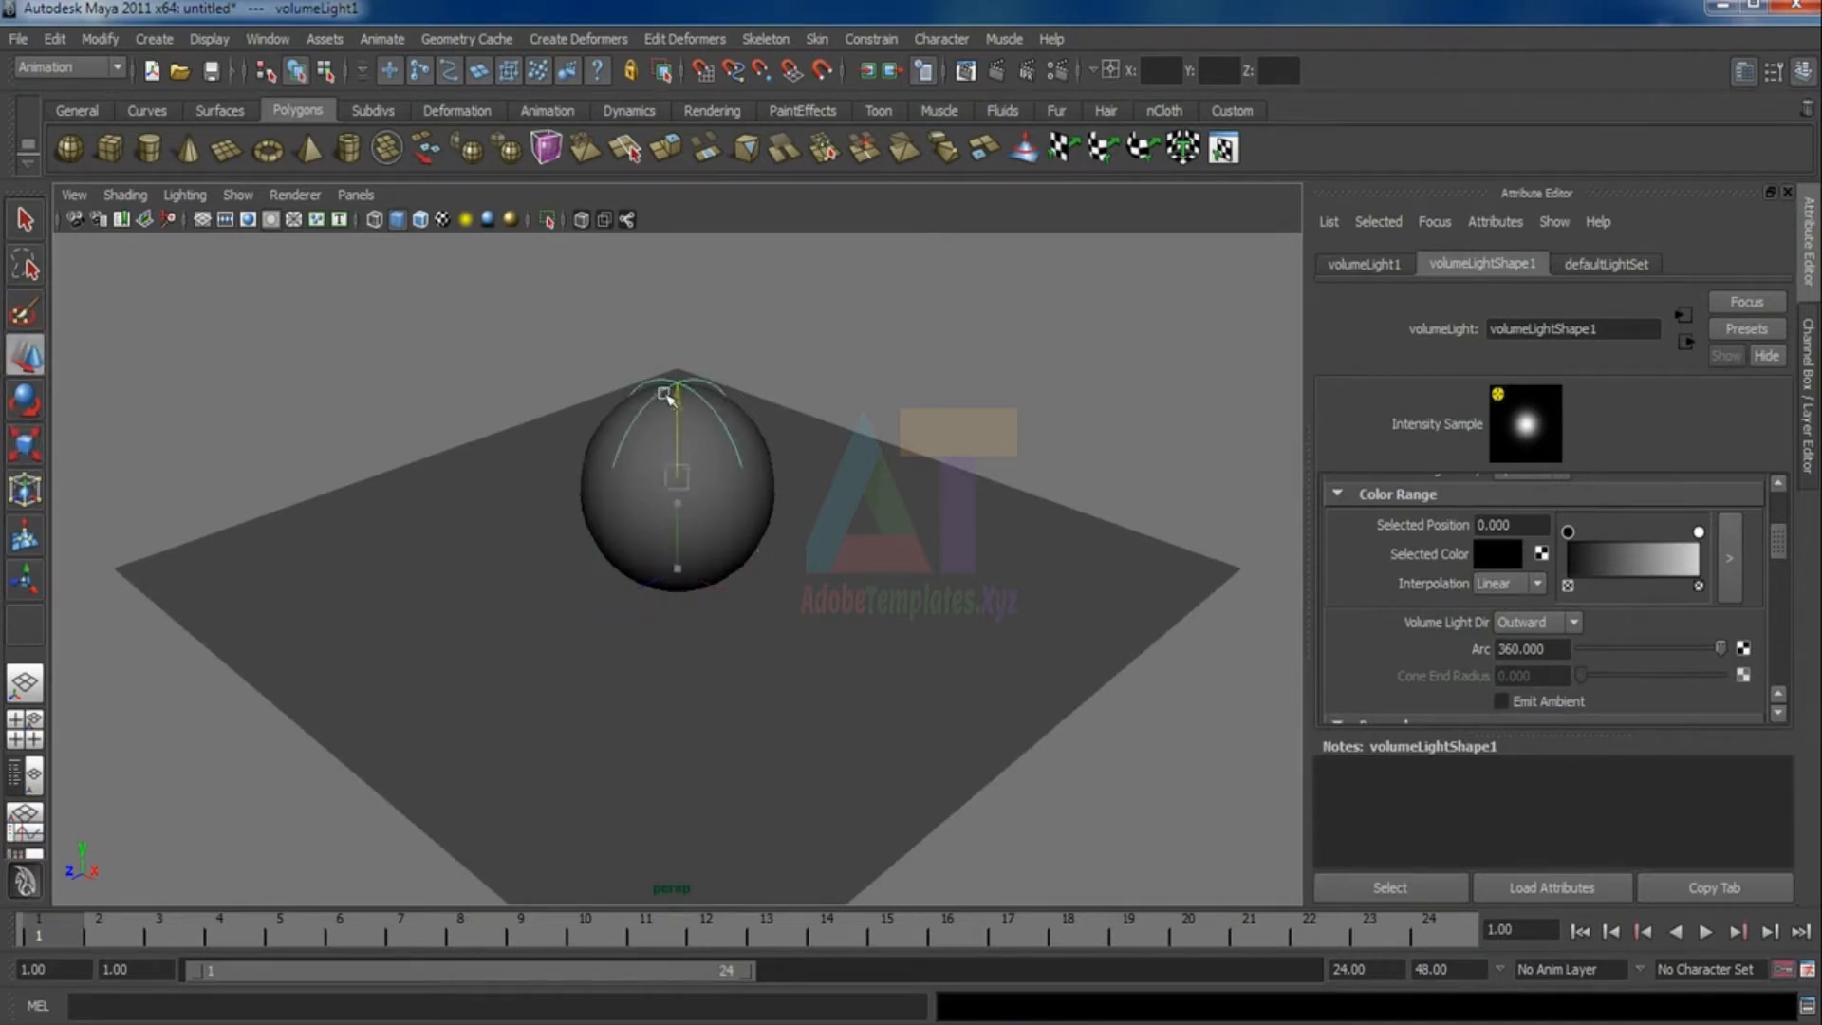
# Scale the volume light up around the sphere and set its Volume Light Dir to Inward
pyautogui.click(29, 446)
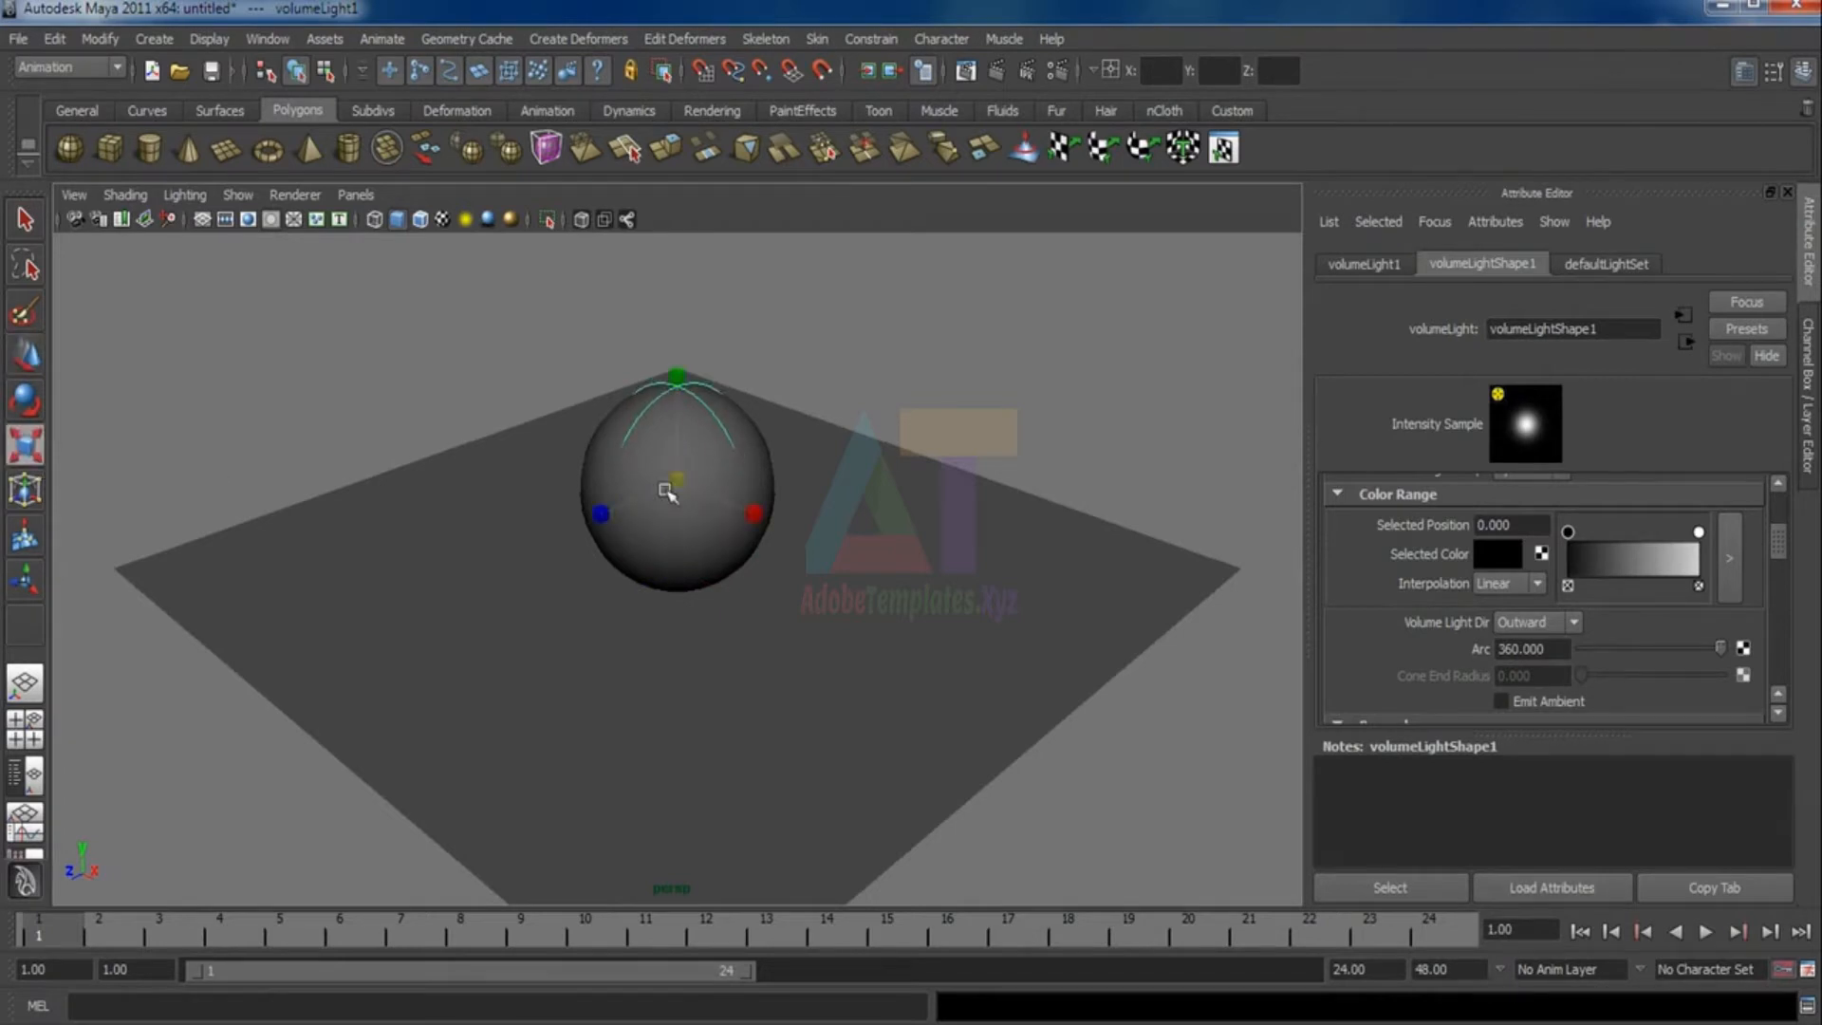
pyautogui.moveTo(675, 482); pyautogui.dragTo(669, 519)
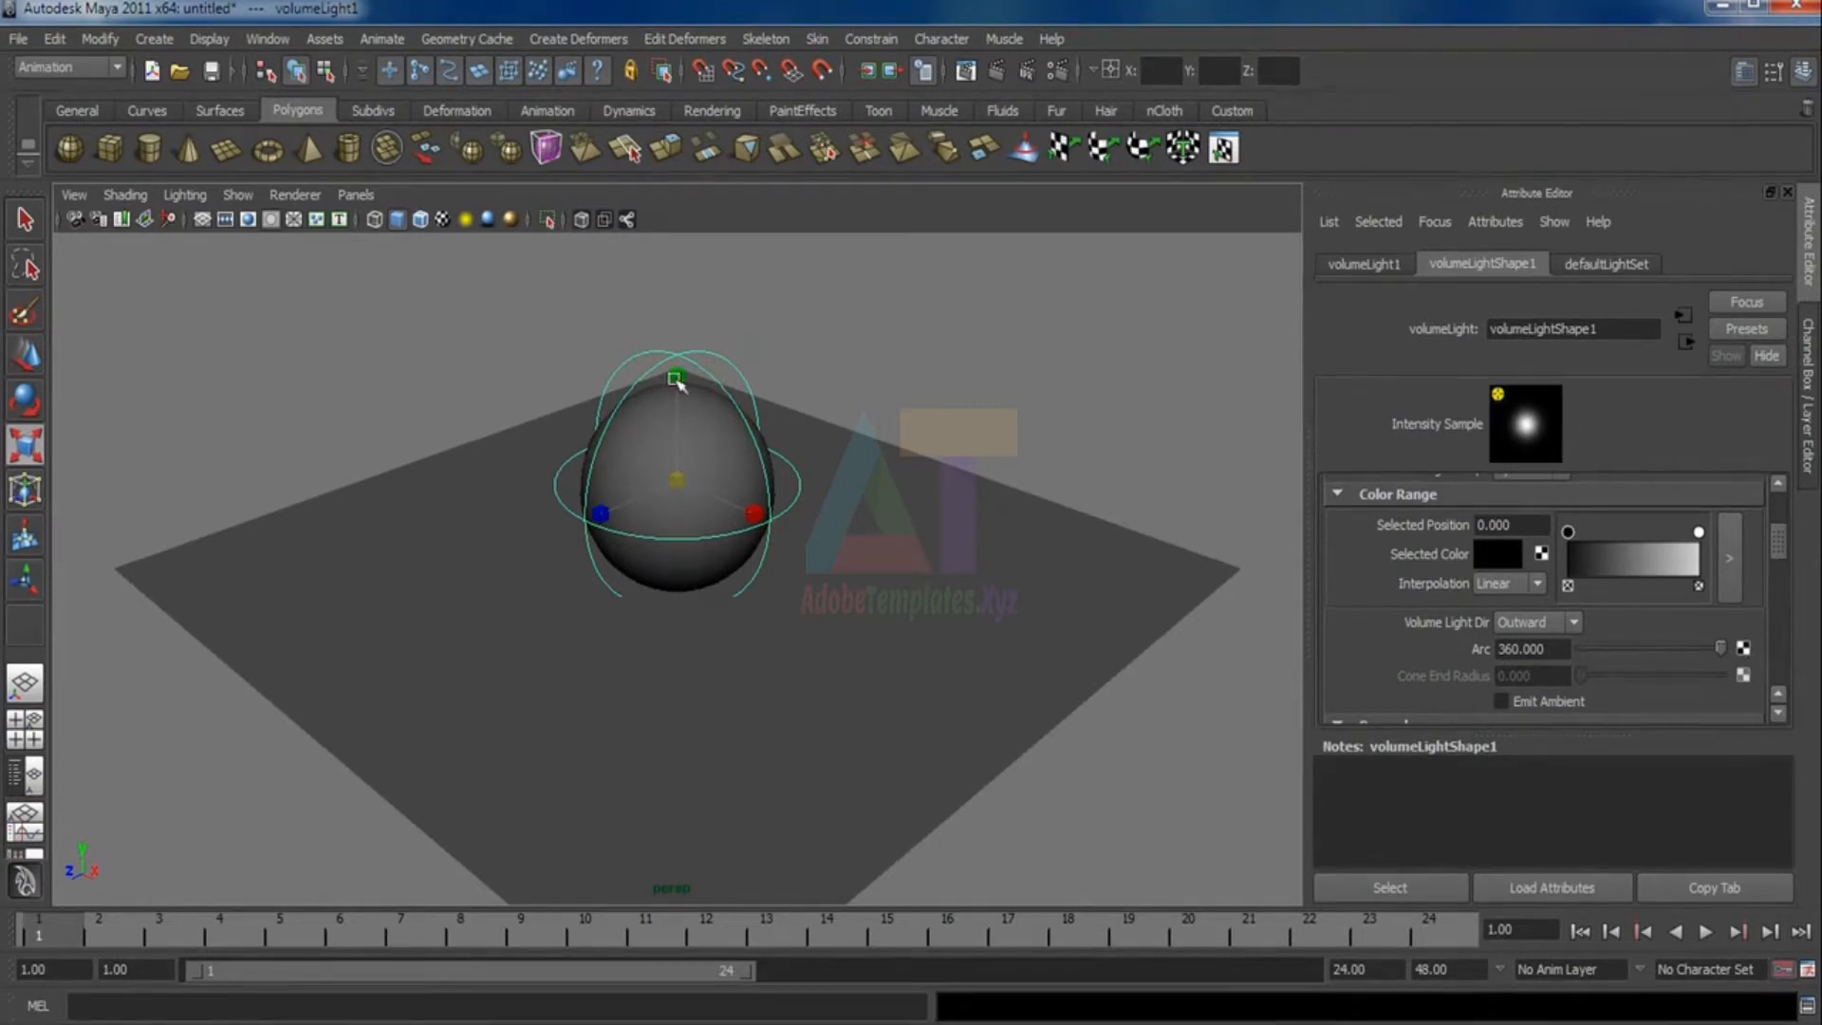
pyautogui.click(1539, 622)
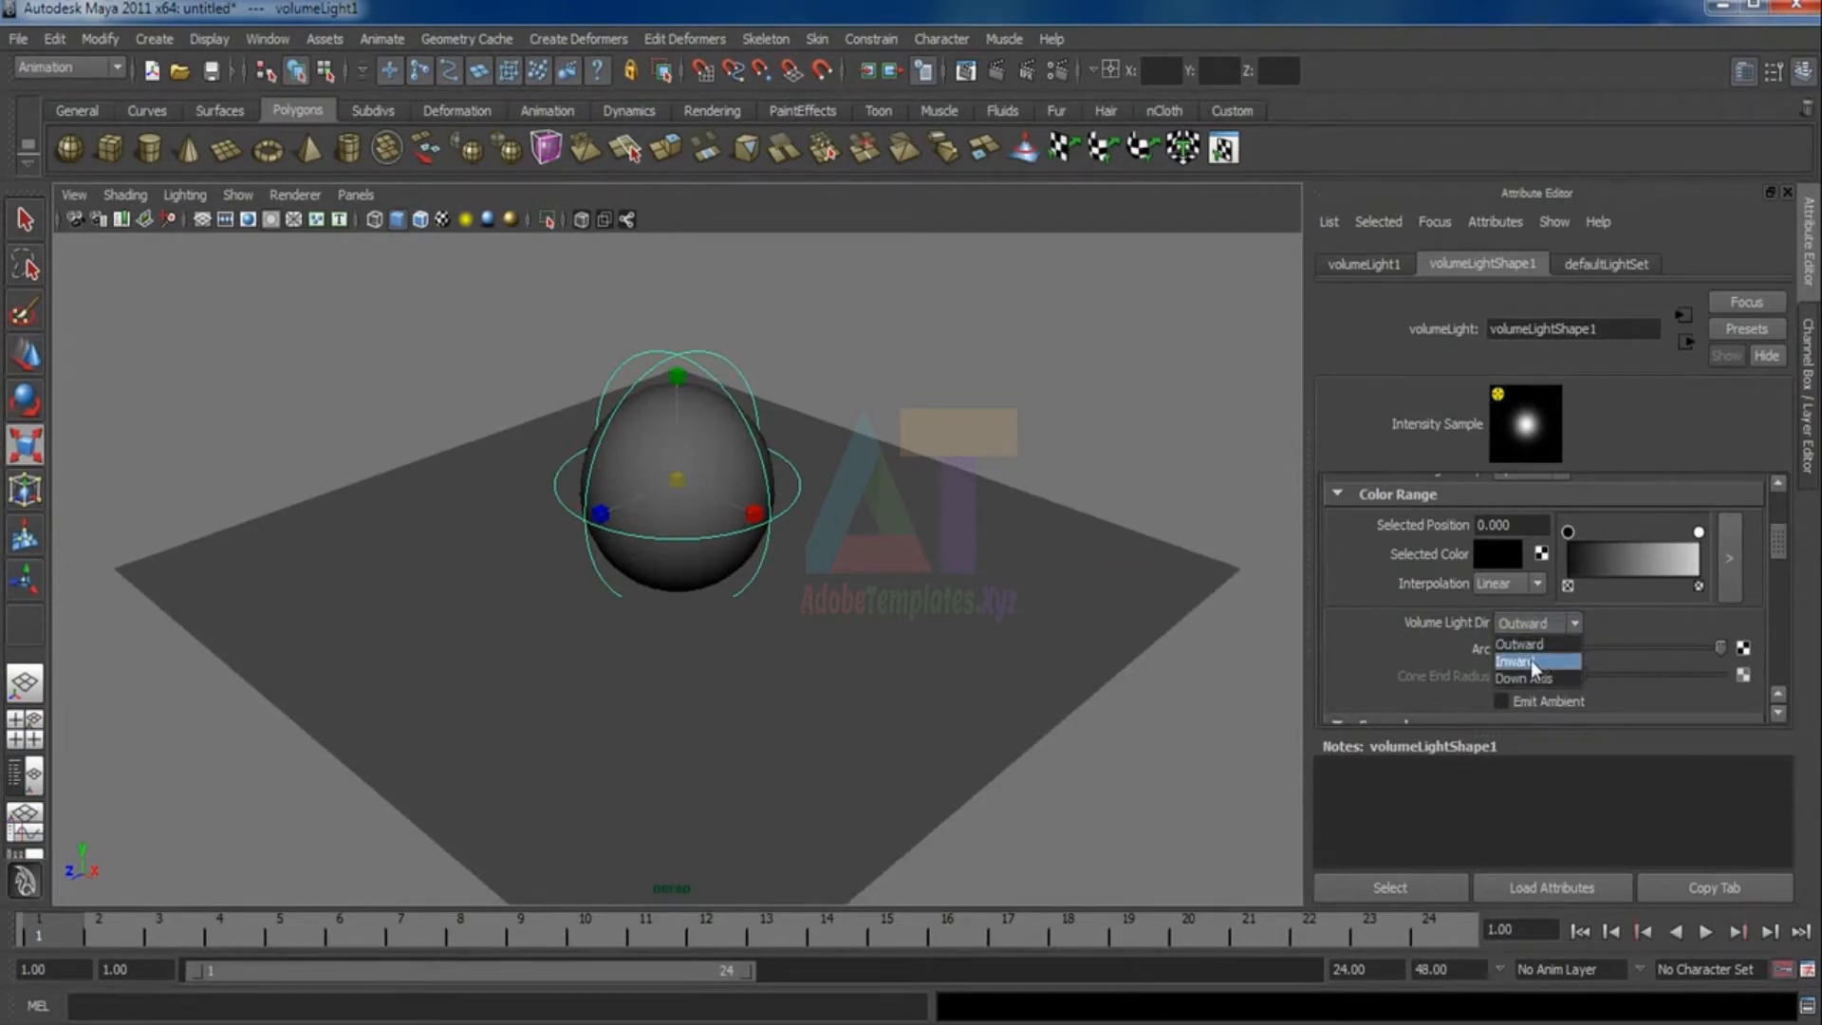
pyautogui.click(1530, 658)
pyautogui.click(1013, 438)
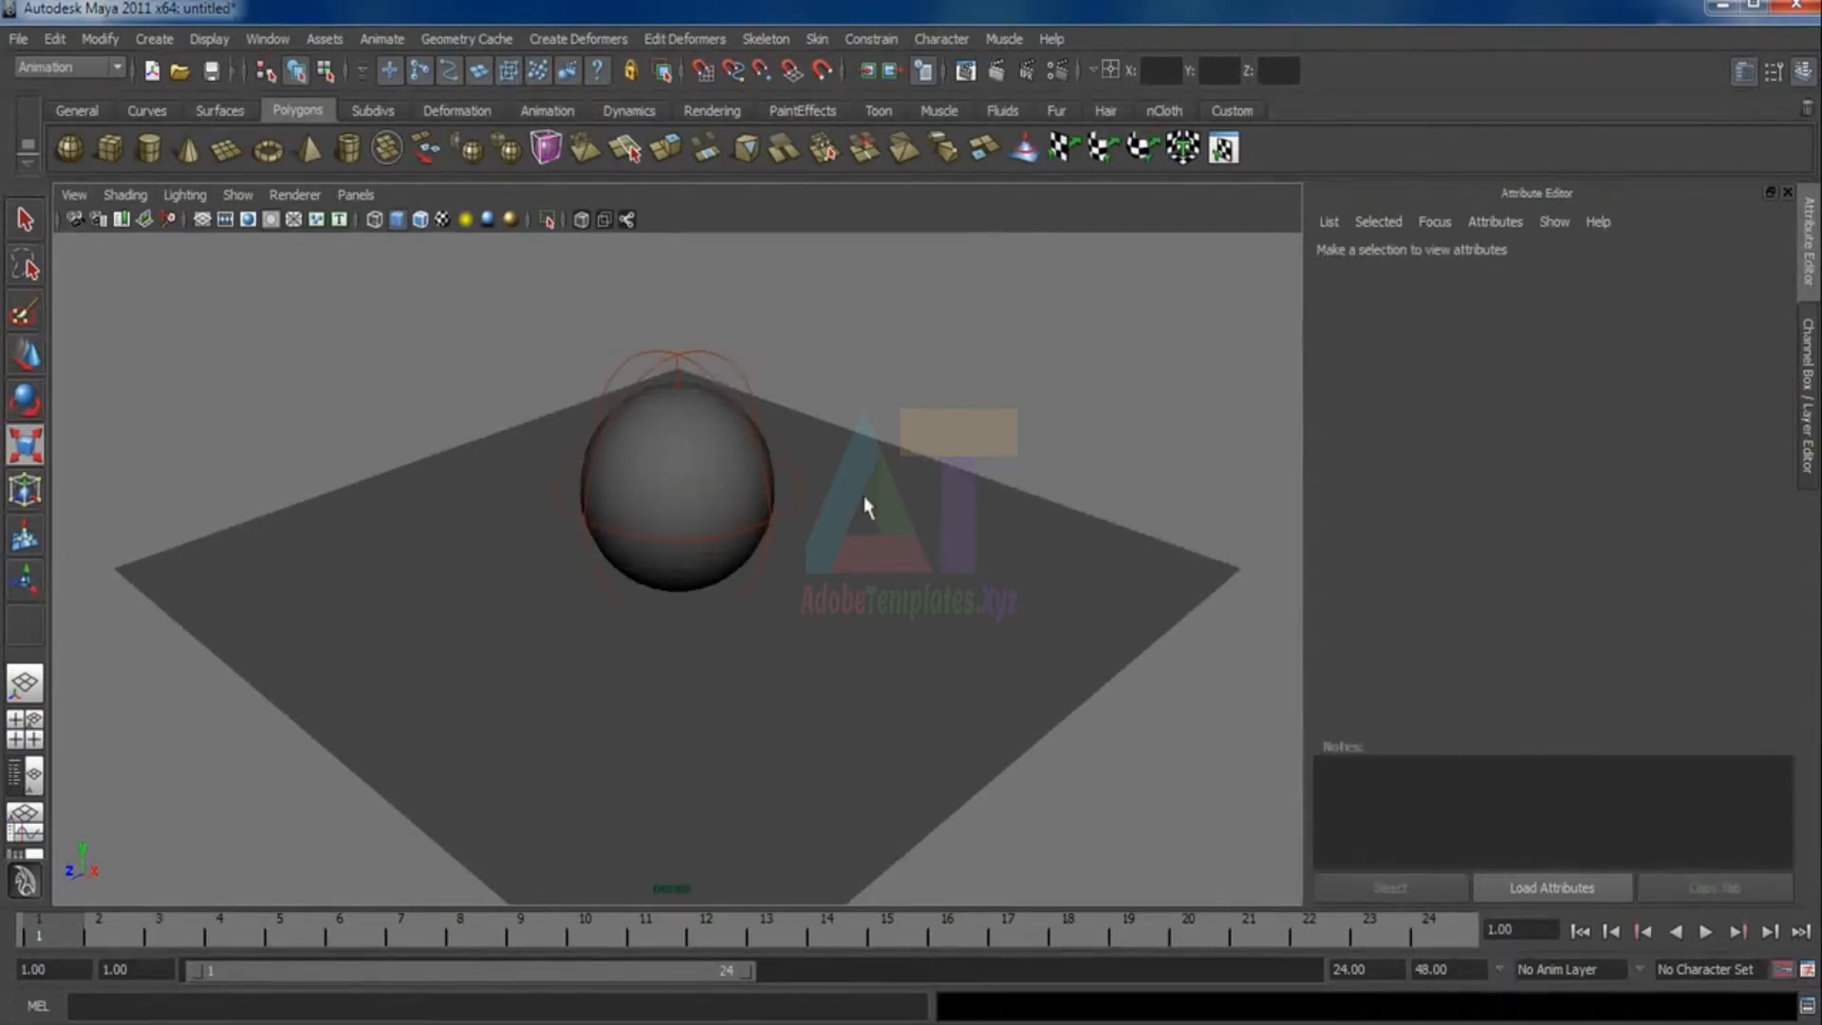
# Render the perspective view to check the volume light's effect, and close the render window
pyautogui.hotkey('ctrl', 'r')
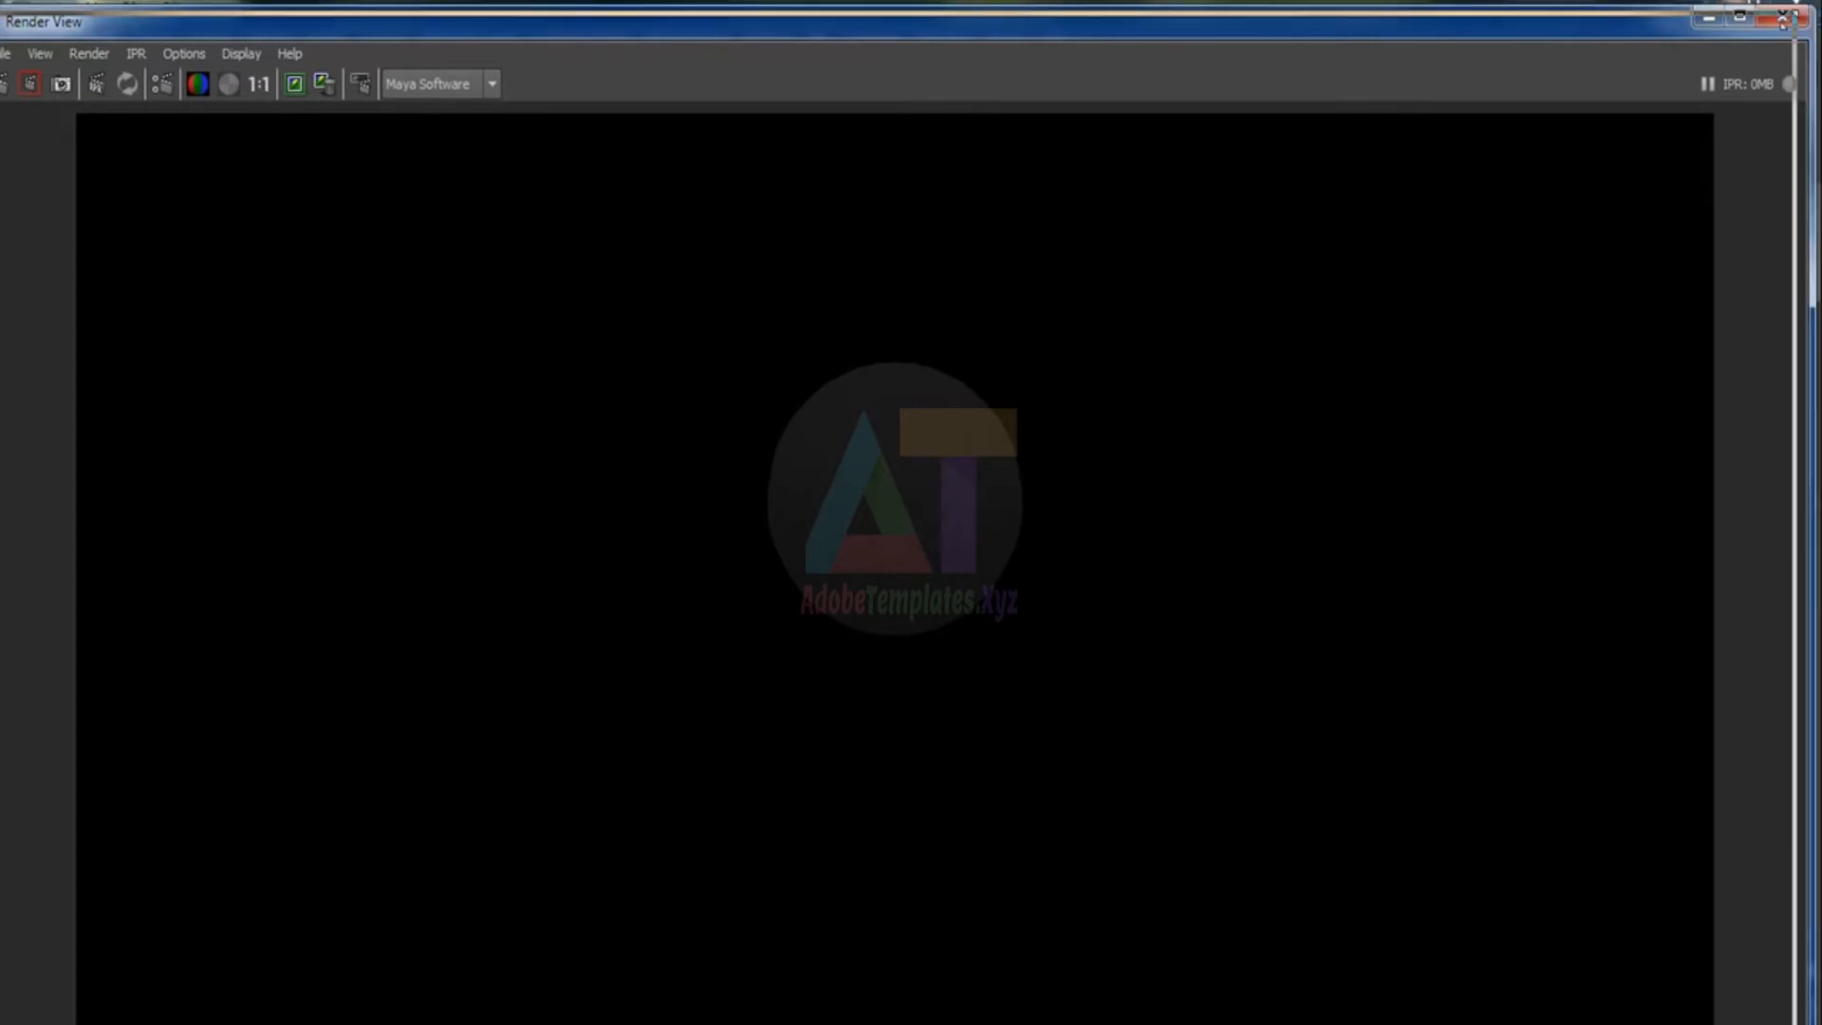
pyautogui.click(1739, 16)
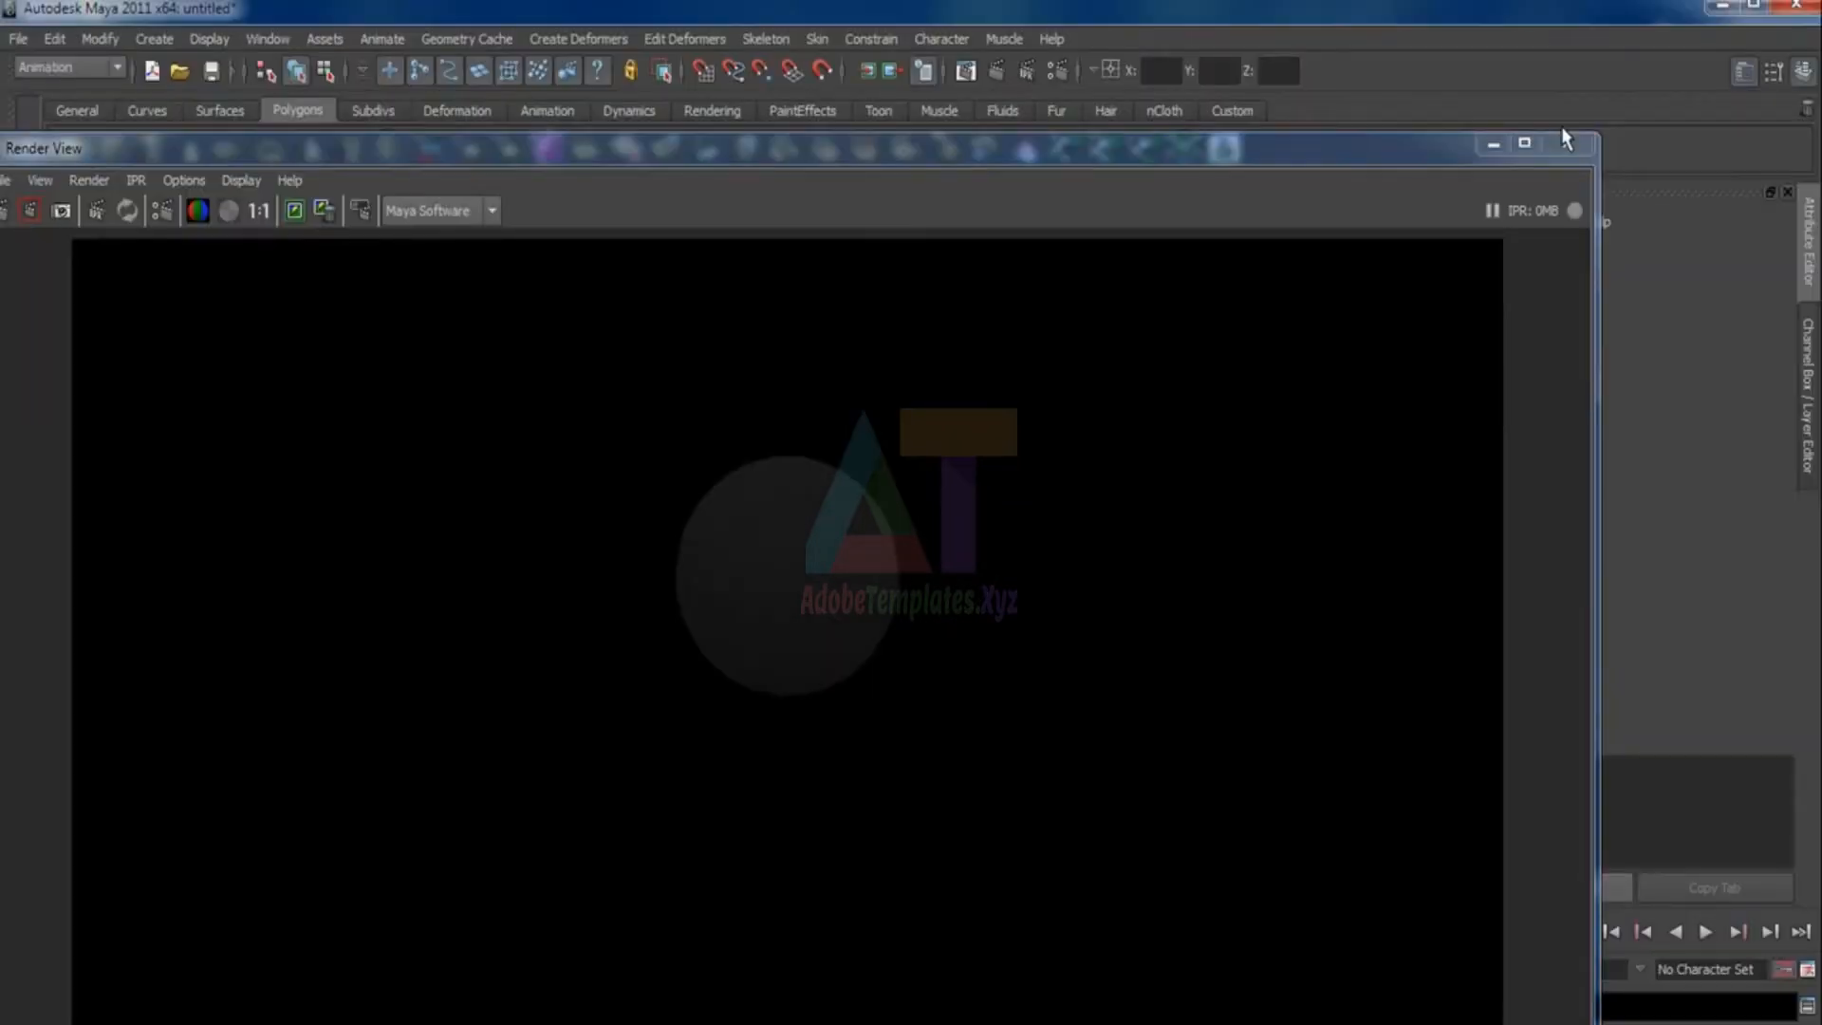
pyautogui.click(1563, 143)
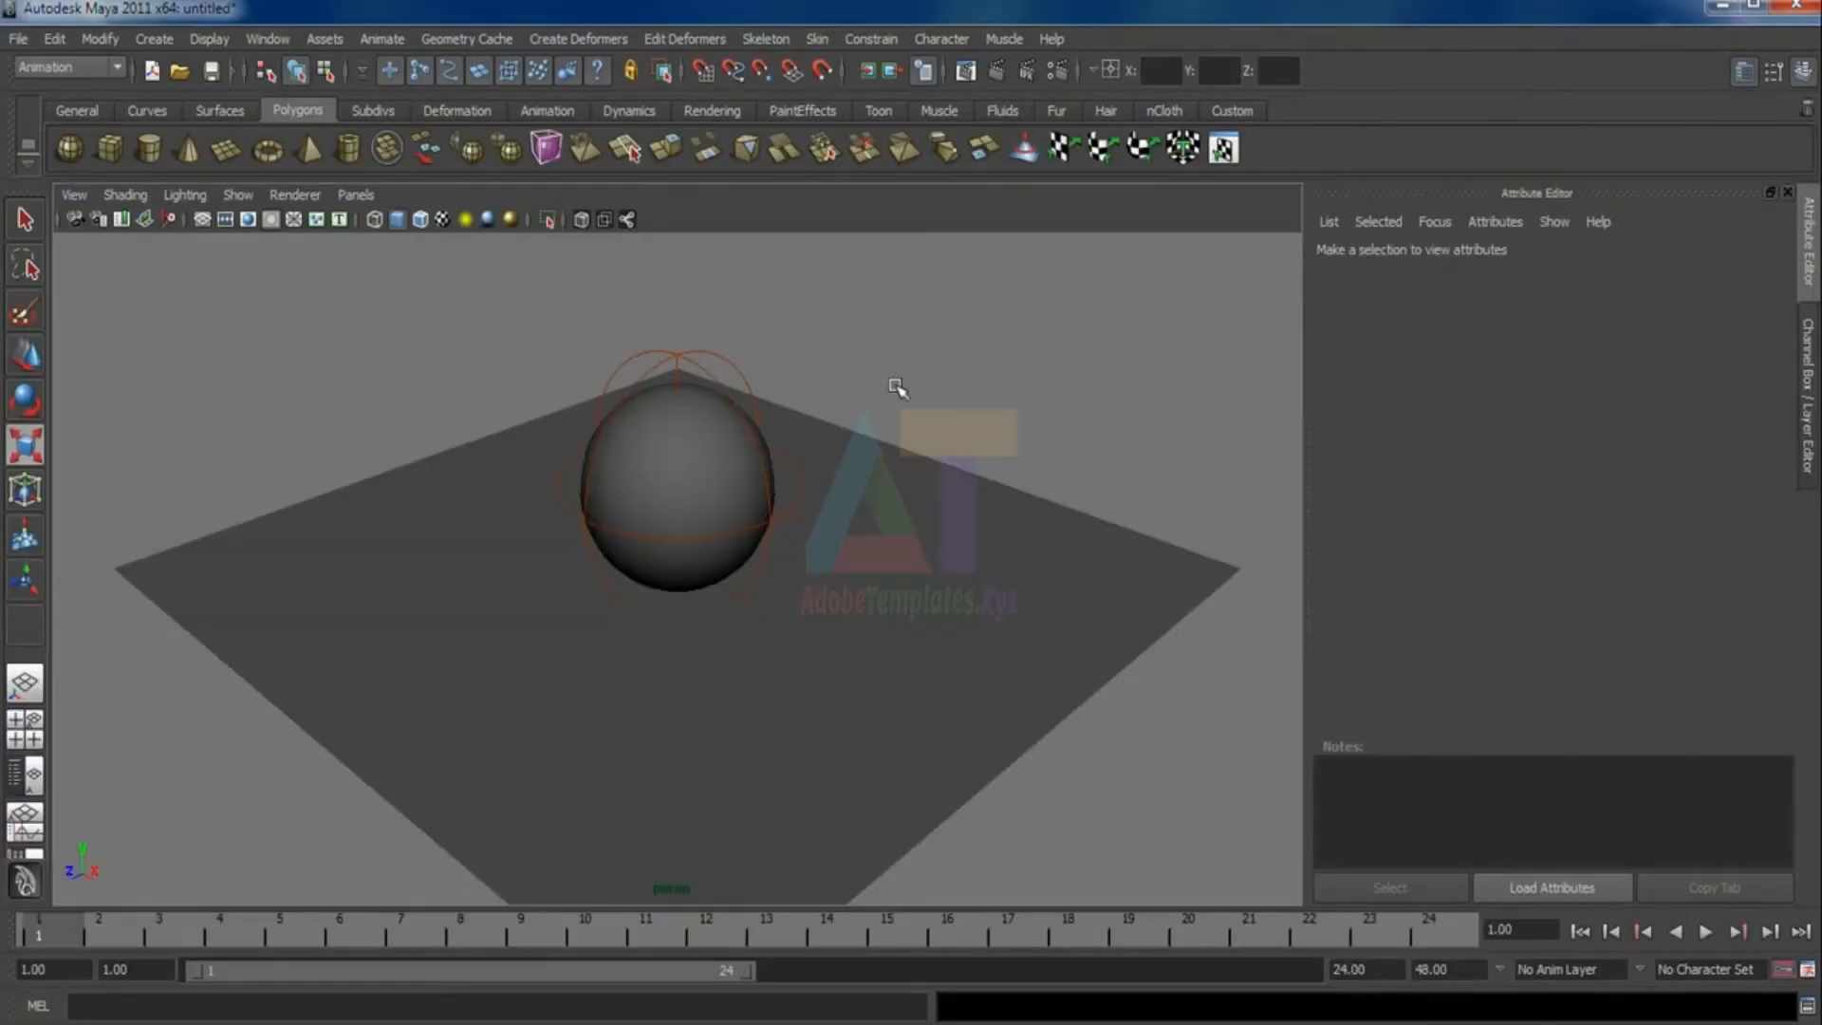
# Replace the volume light with a new ambient light
pyautogui.click(707, 351)
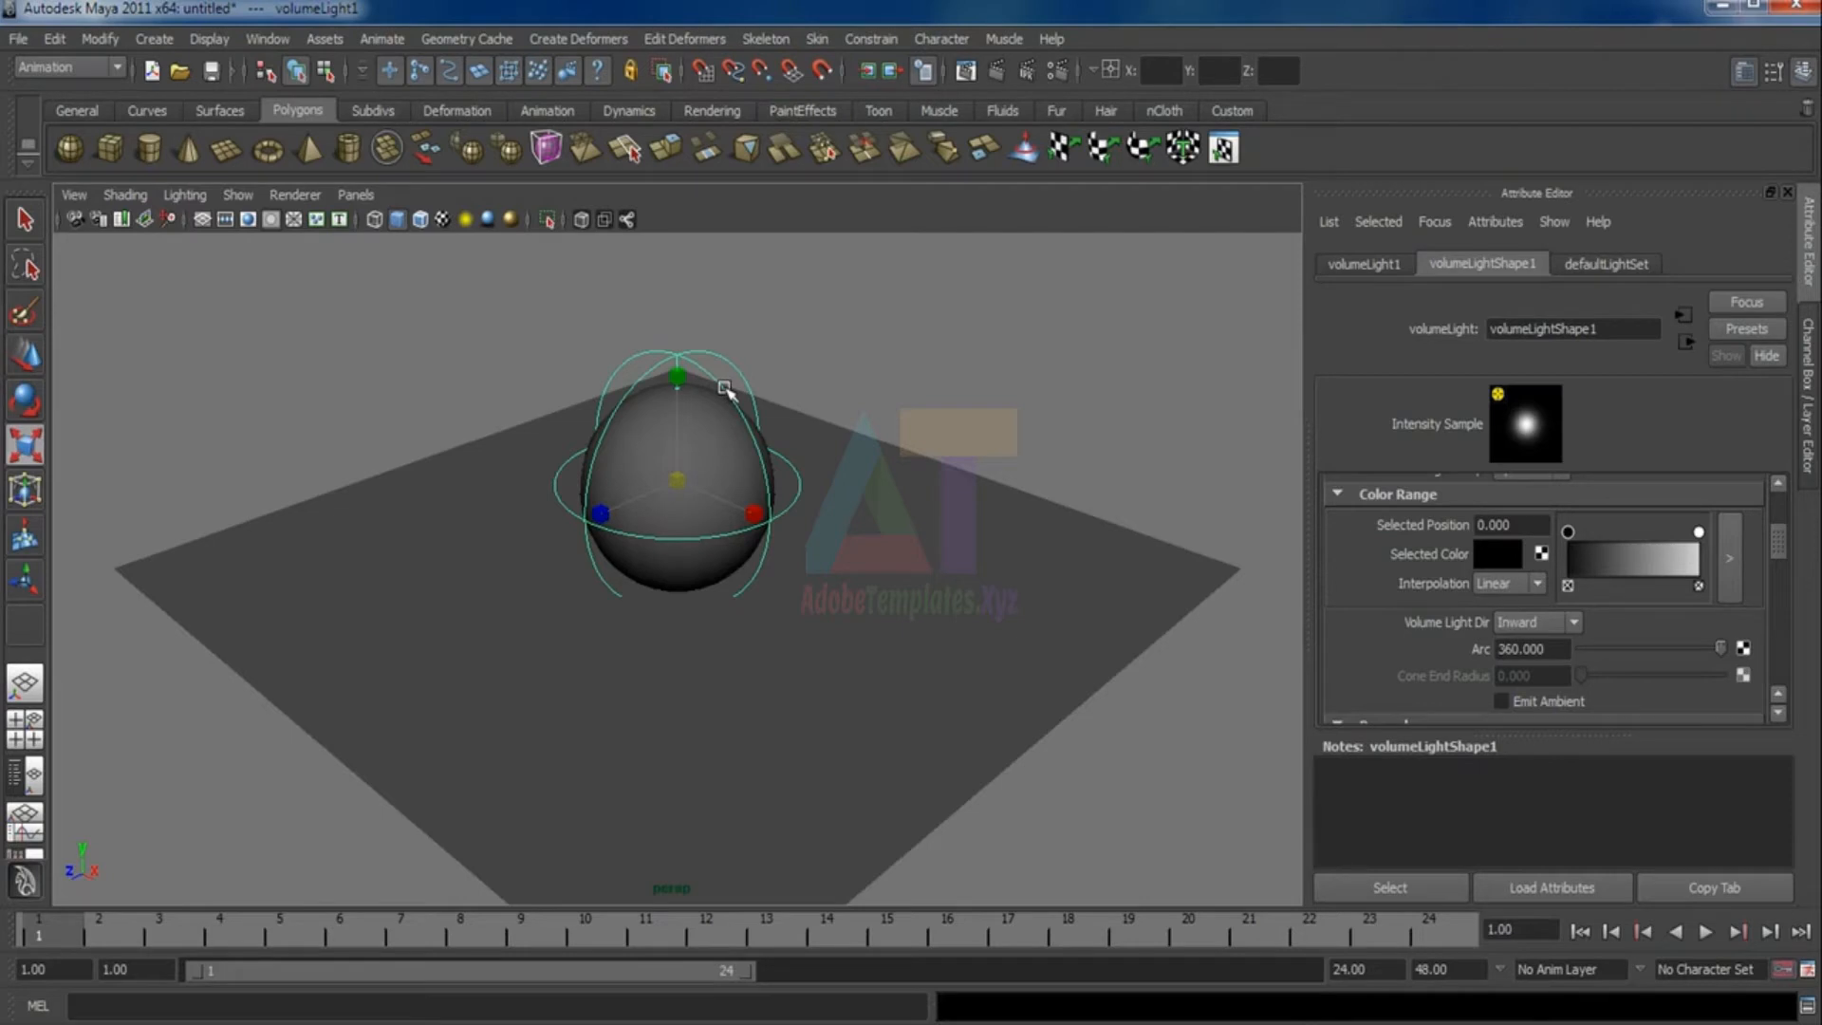
pyautogui.press('Delete')
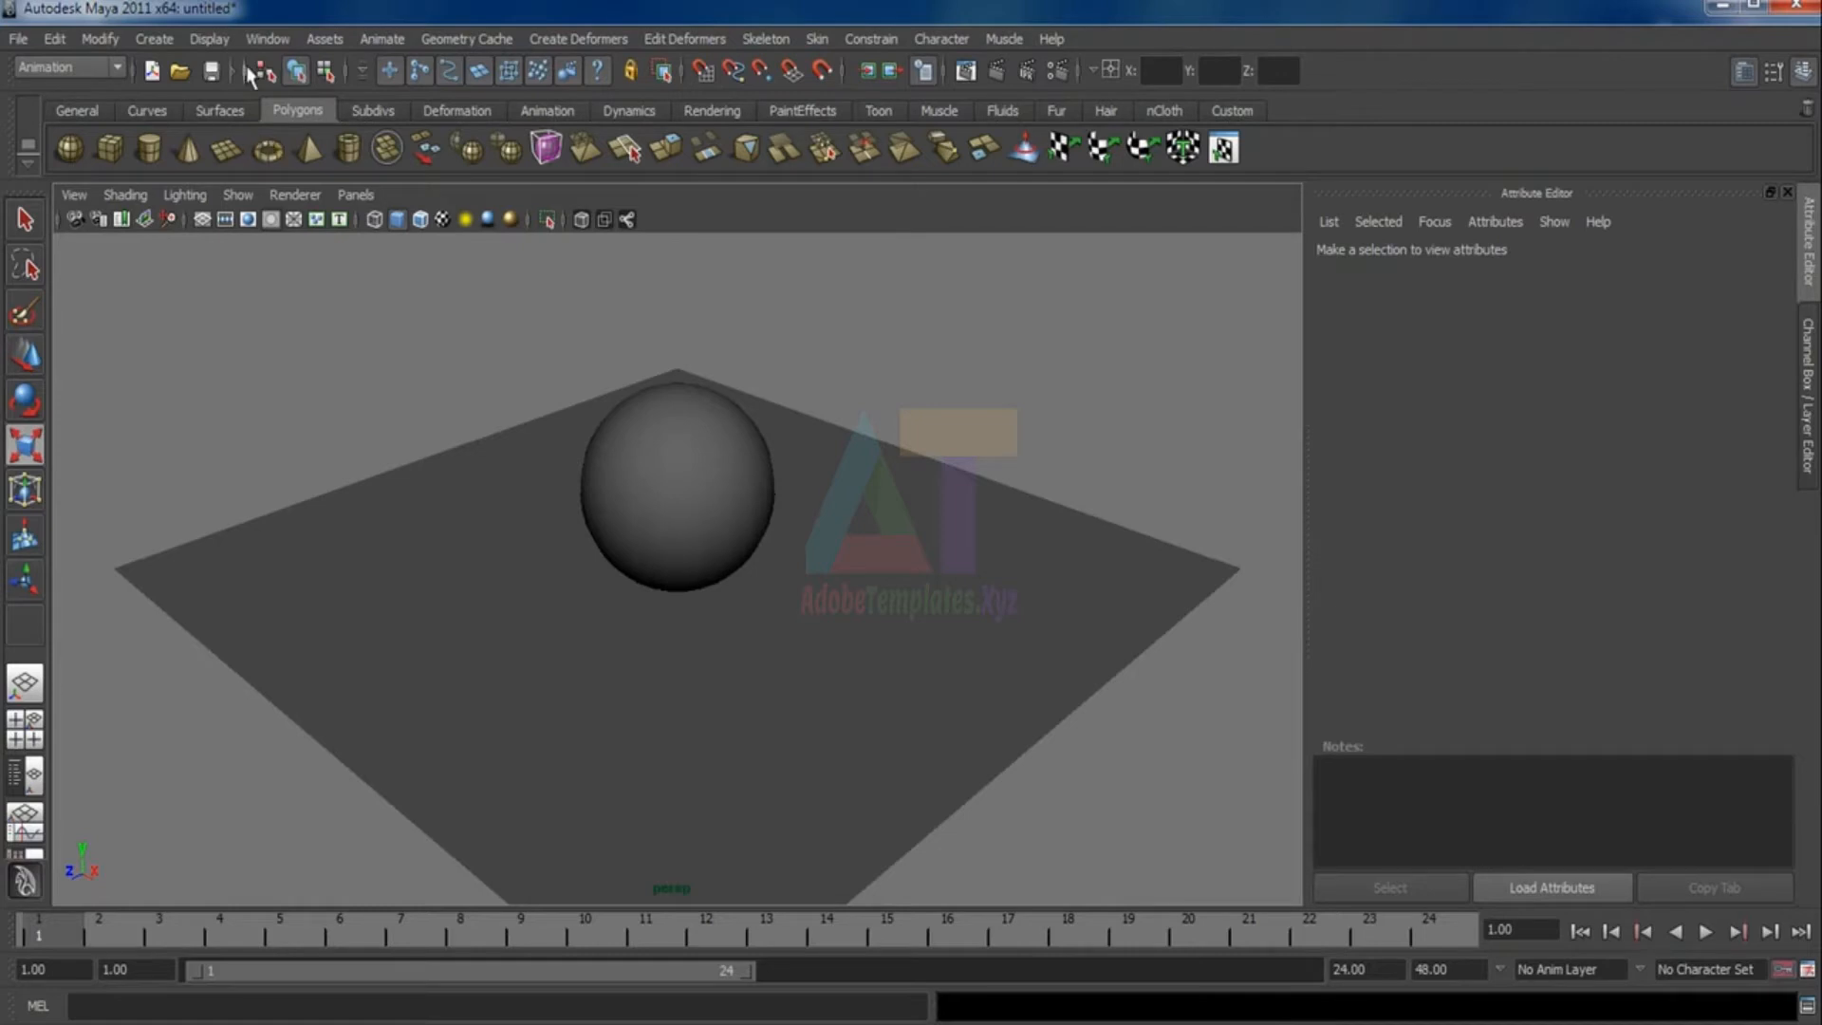
pyautogui.click(159, 42)
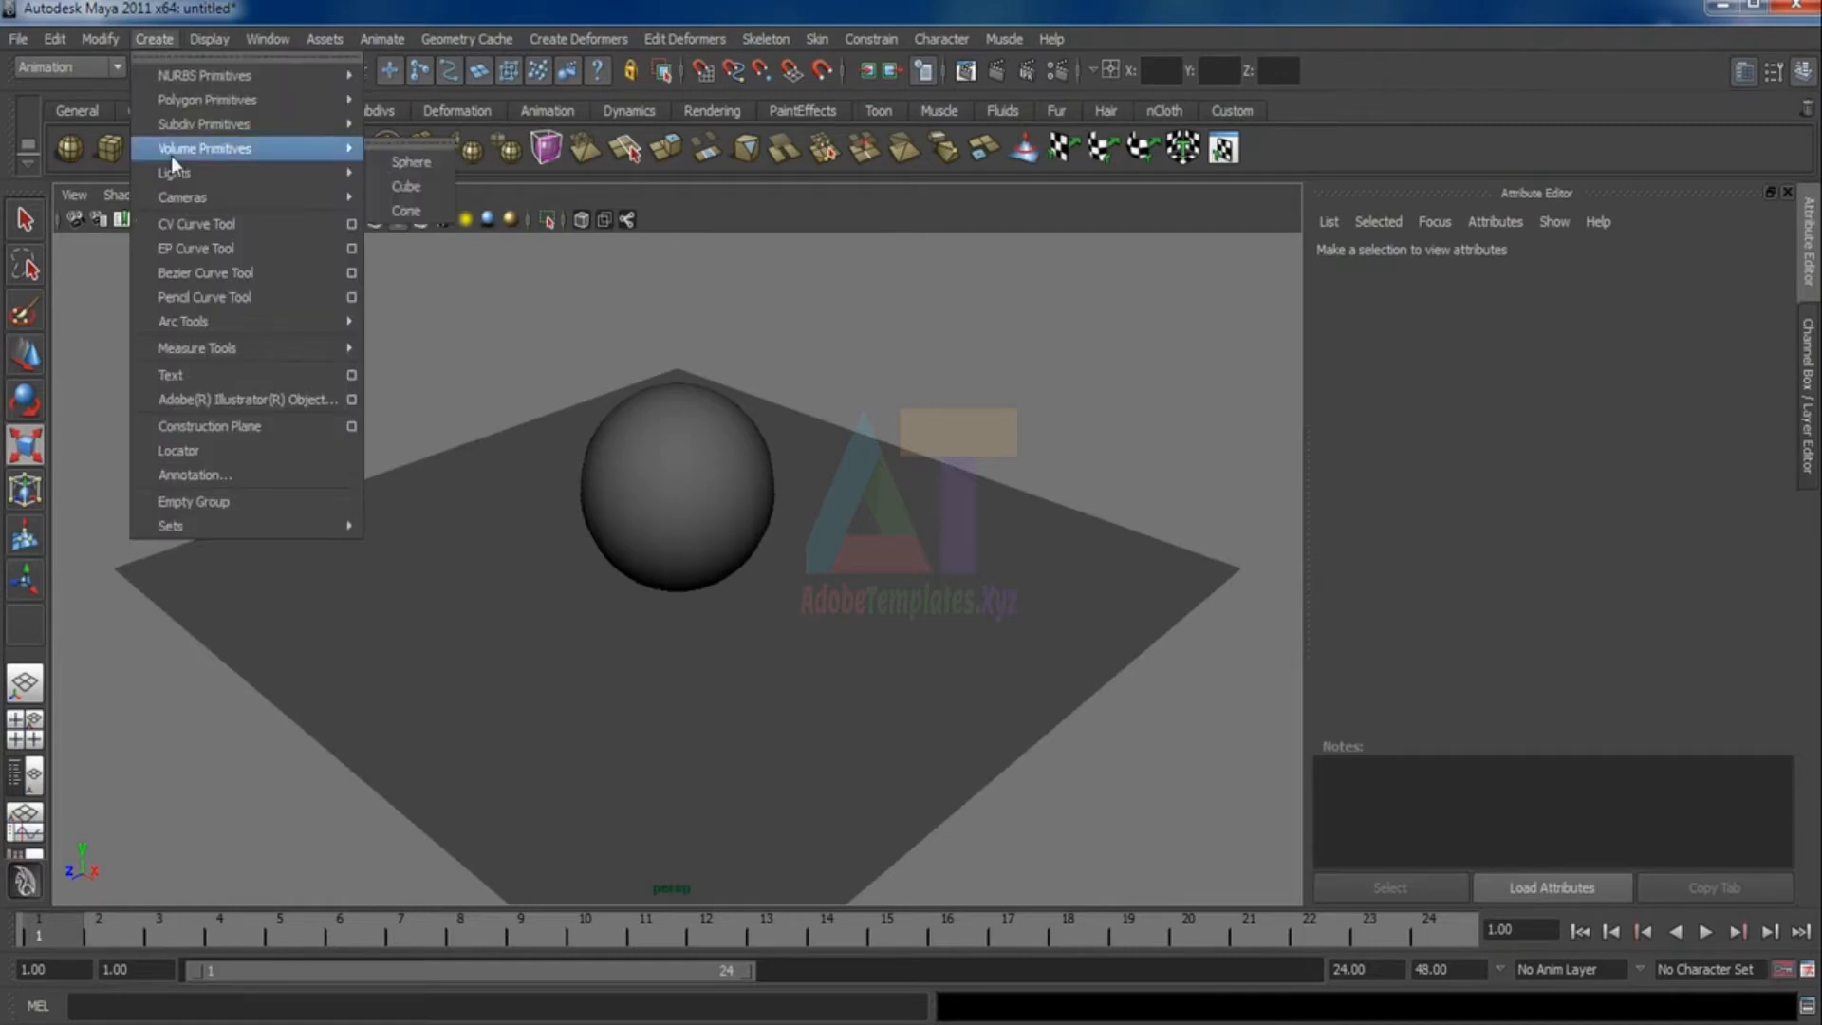
pyautogui.moveTo(173, 173)
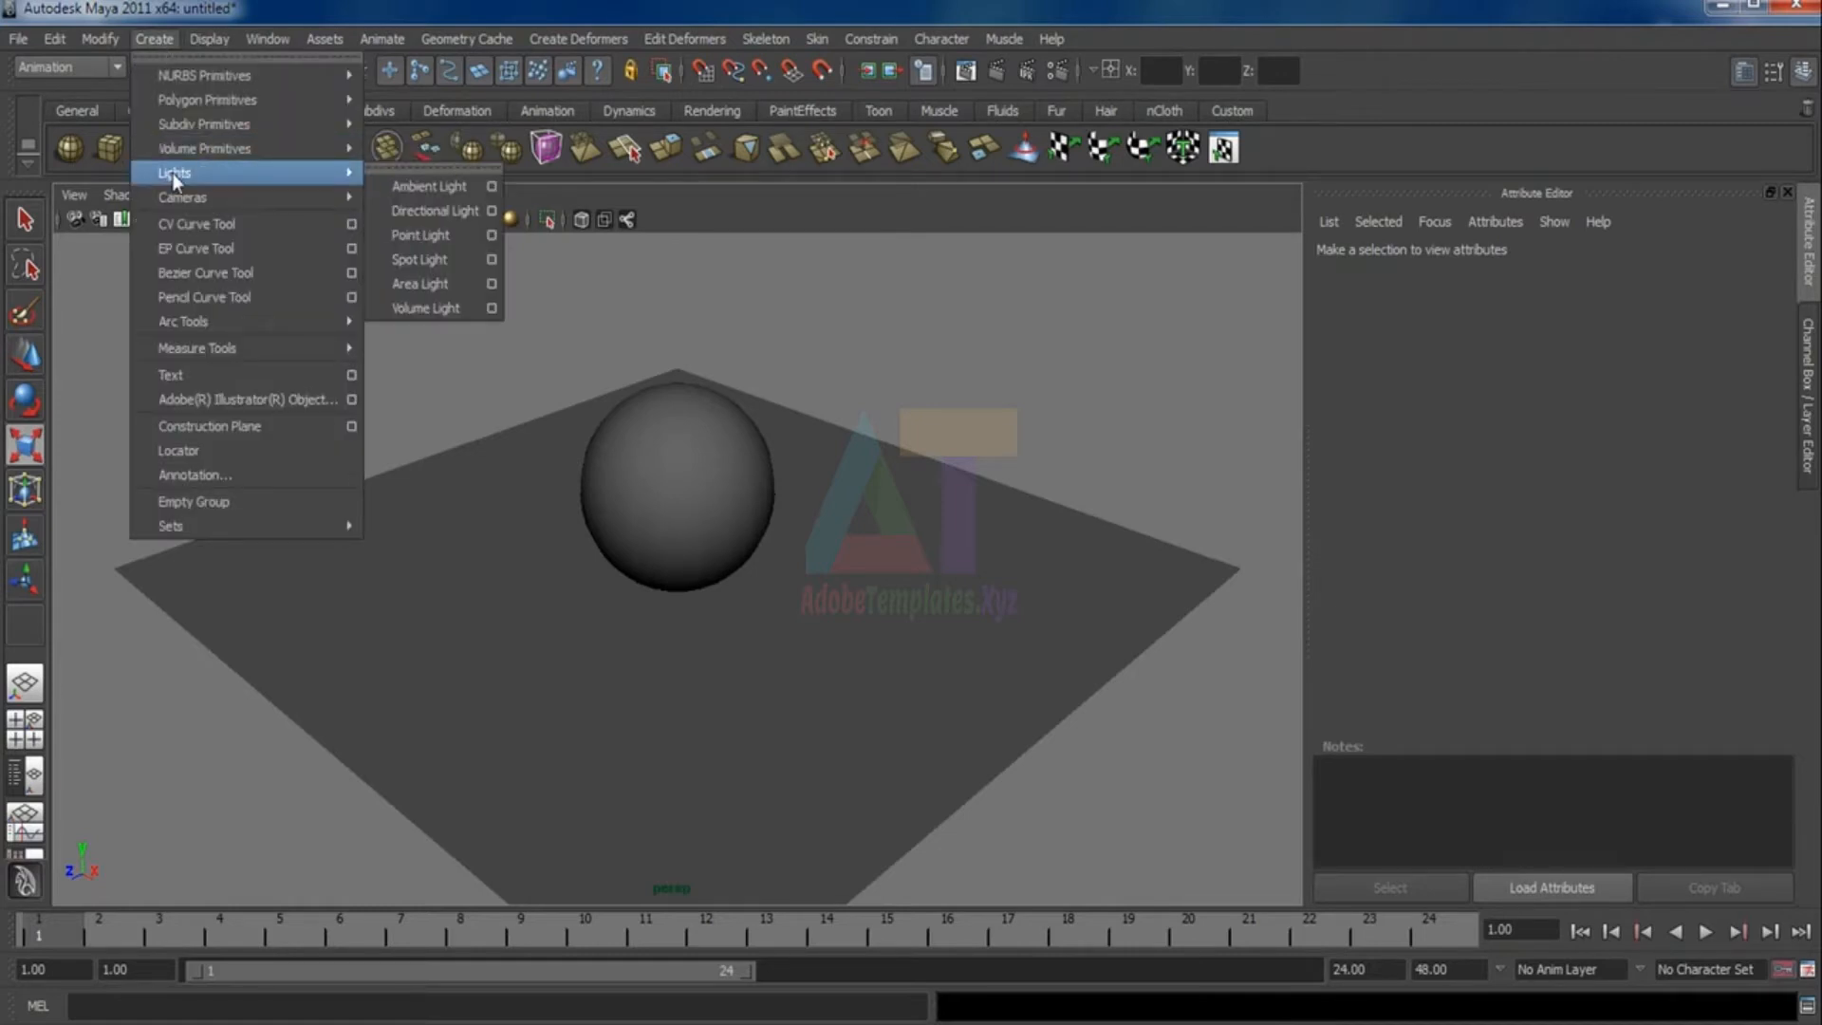
pyautogui.click(438, 184)
pyautogui.click(26, 365)
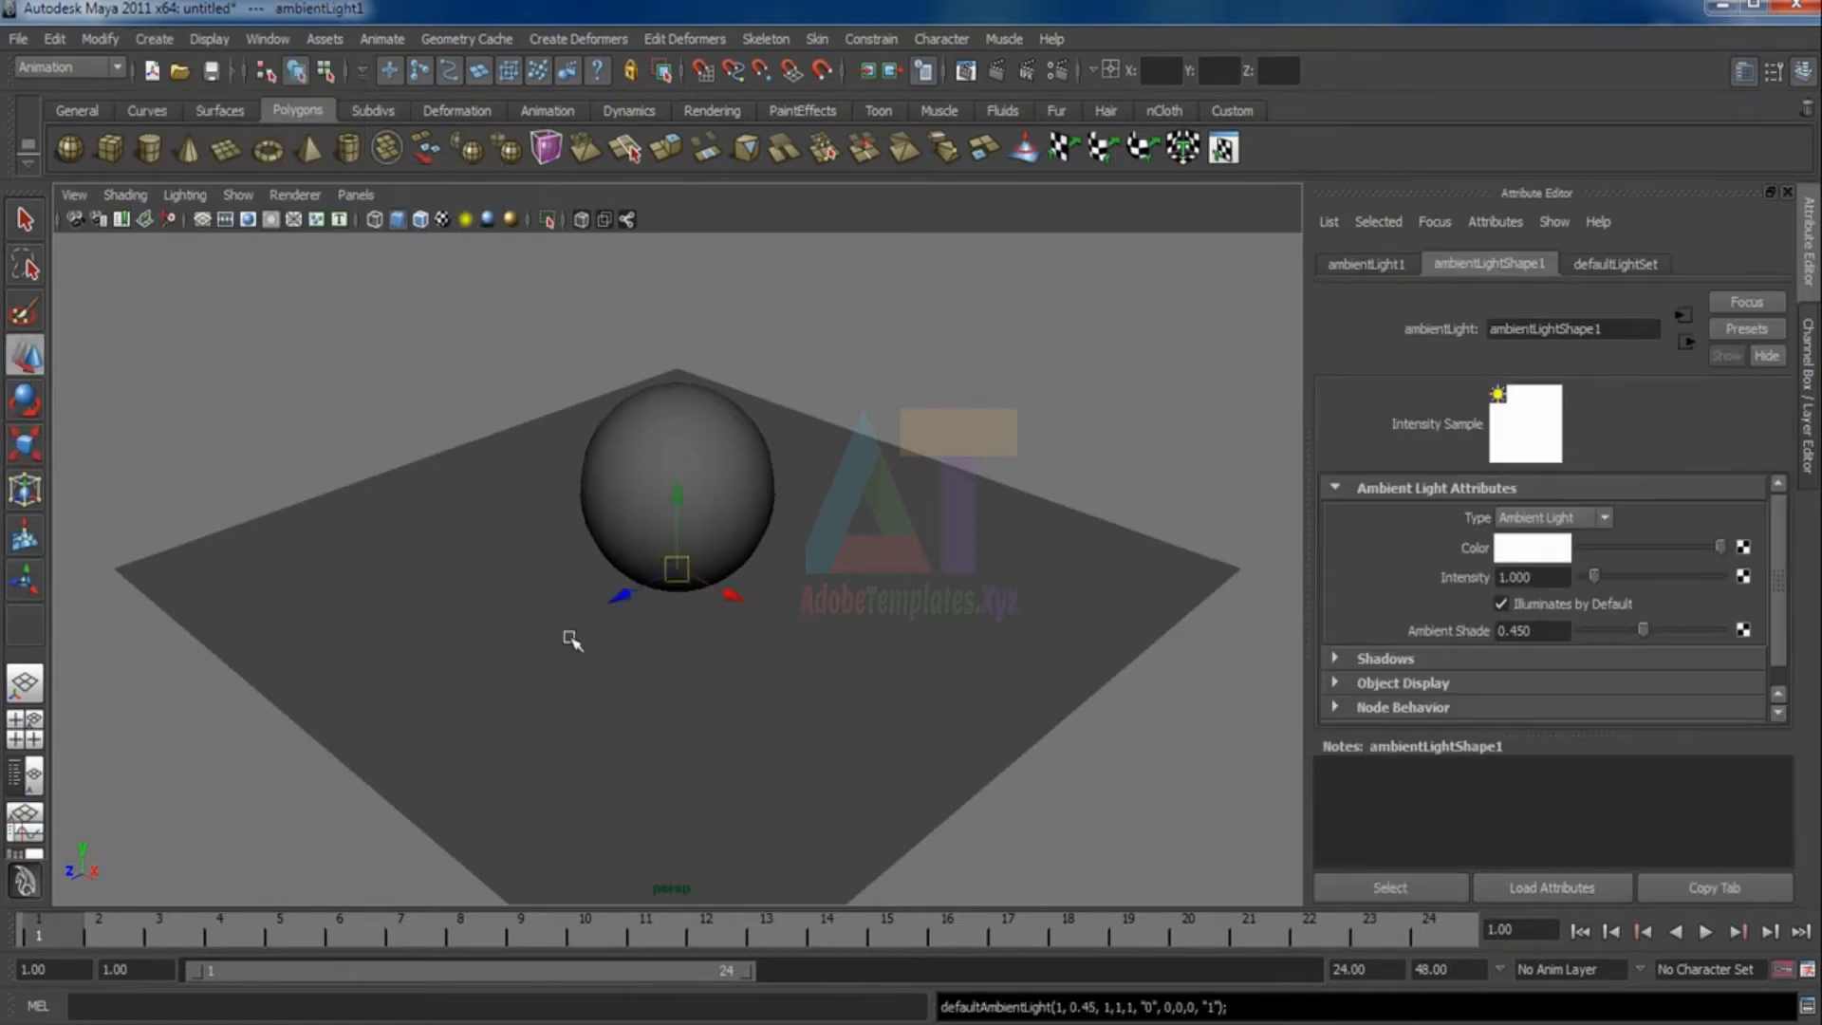
# Raise the ambient light and move it out beyond the plane's edge, with the viewport lit by scene lights
pyautogui.moveTo(612, 603); pyautogui.dragTo(440, 680)
pyautogui.moveTo(510, 585); pyautogui.dragTo(495, 477)
pyautogui.press('7')
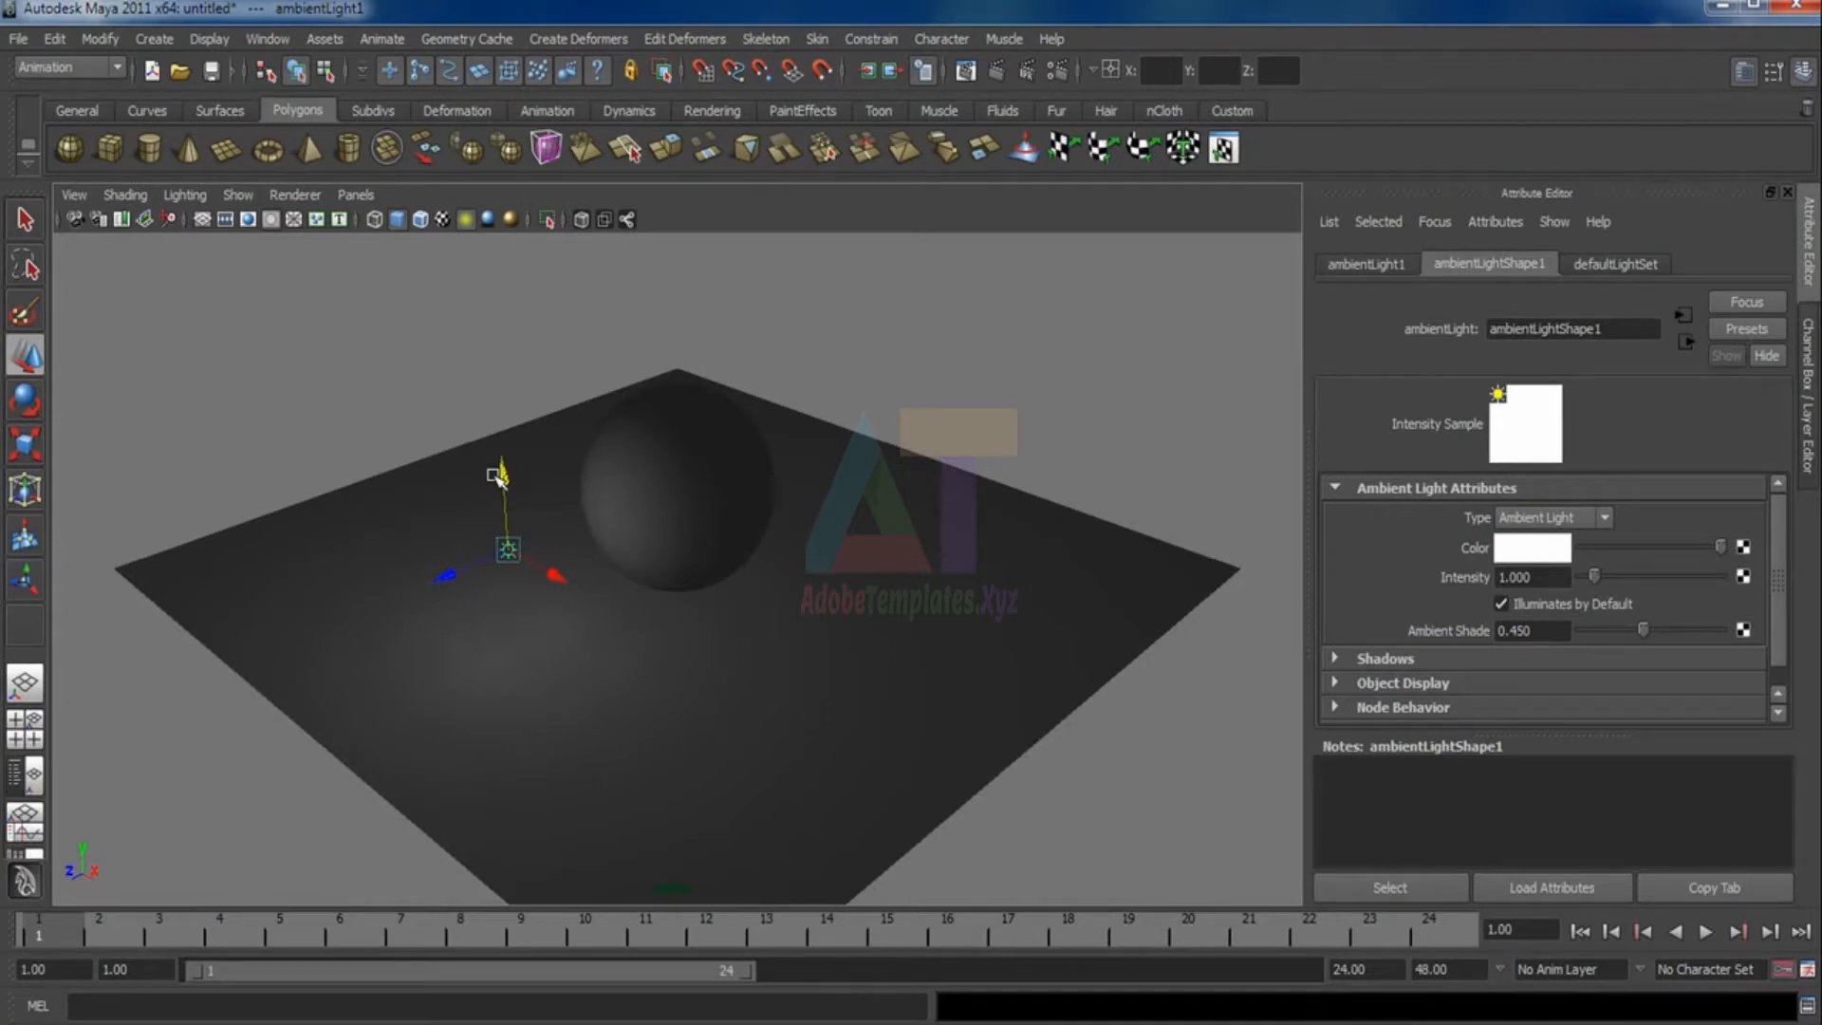
pyautogui.moveTo(497, 474); pyautogui.dragTo(521, 290)
pyautogui.moveTo(437, 394); pyautogui.dragTo(220, 450)
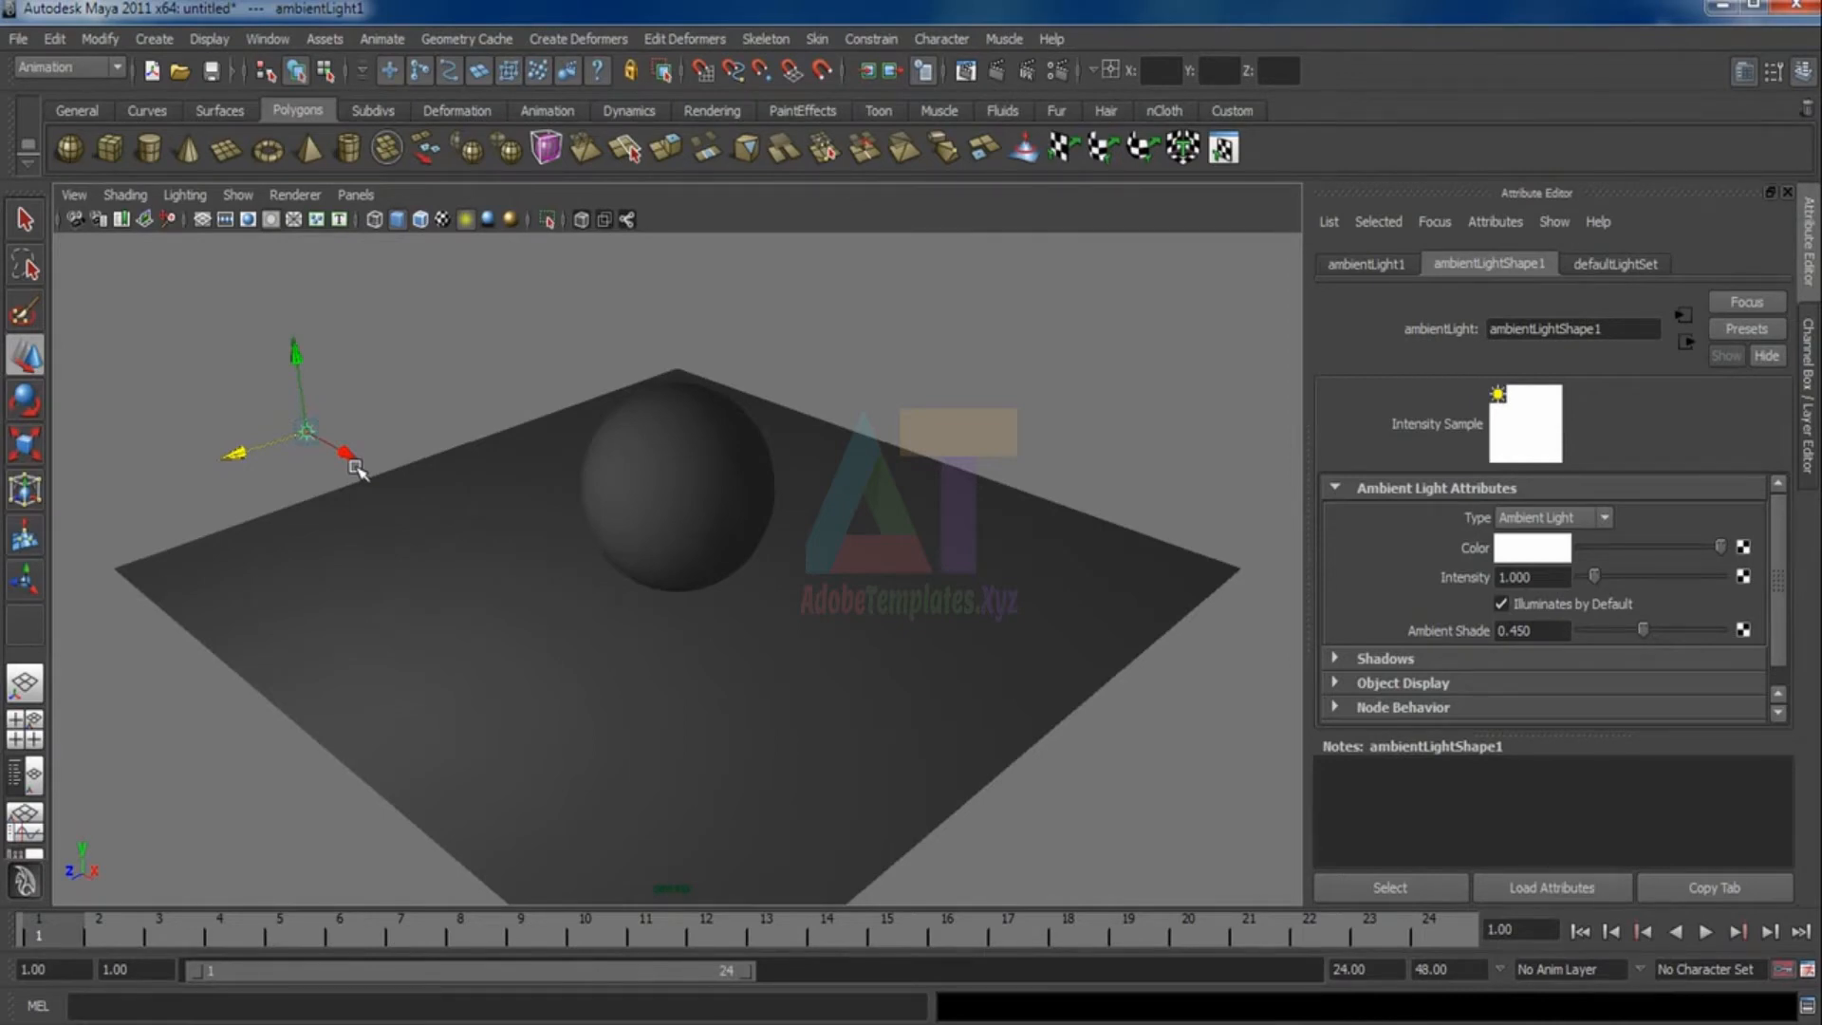
# Delete the ambient light and return the viewport to default lighting
pyautogui.press('Delete')
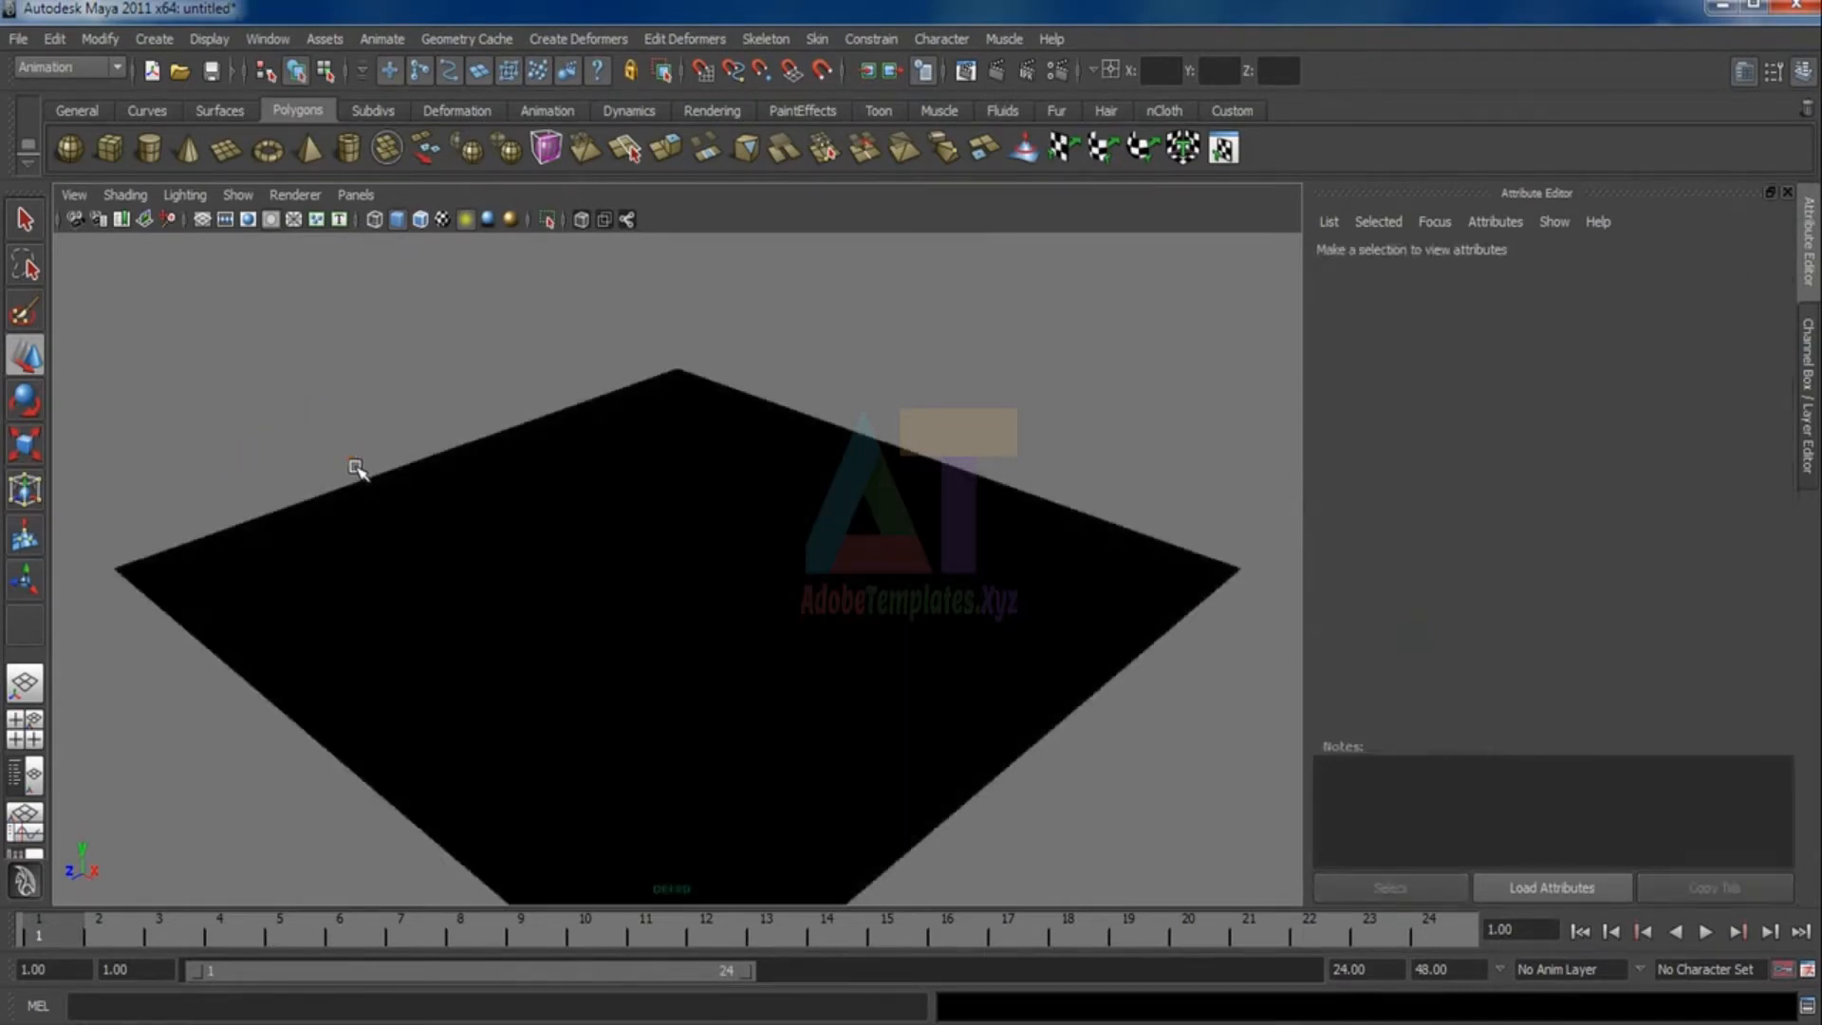
pyautogui.press('5')
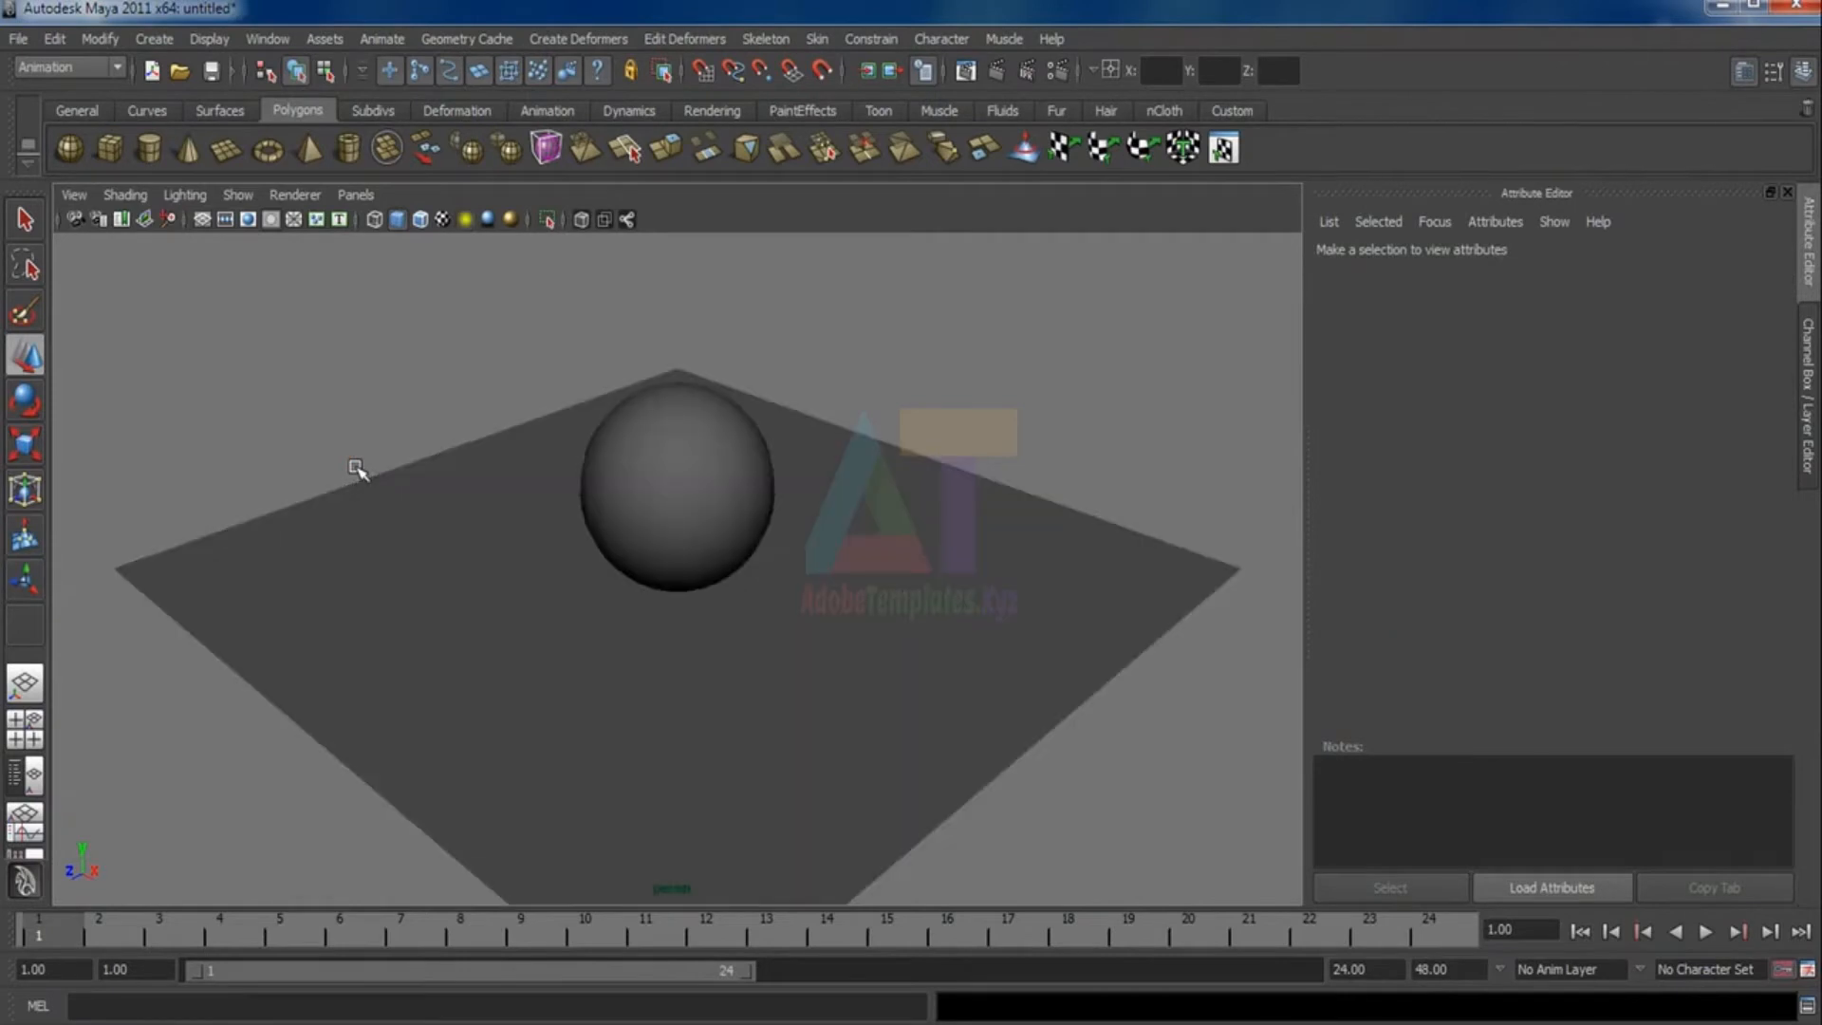
# Switch to the four-view layout and lower the sphere slightly towards the plane
pyautogui.scroll(-2, 650, 489)
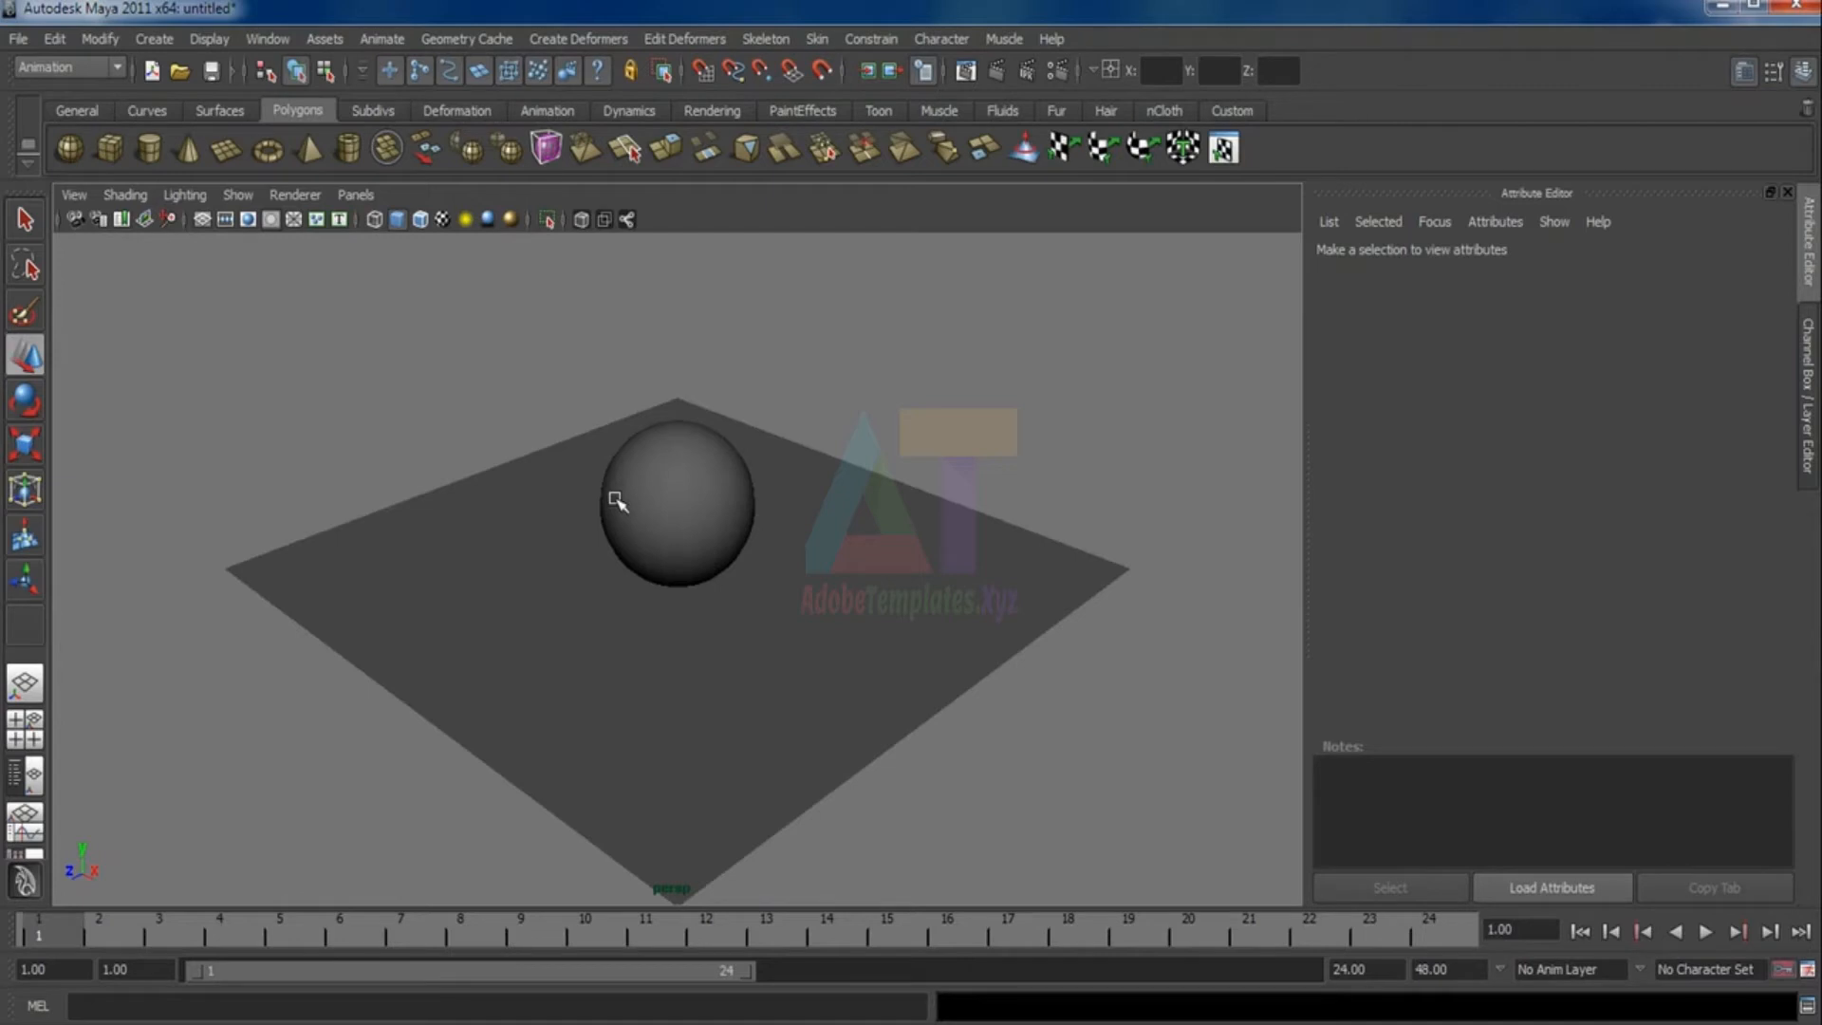
pyautogui.press('space')
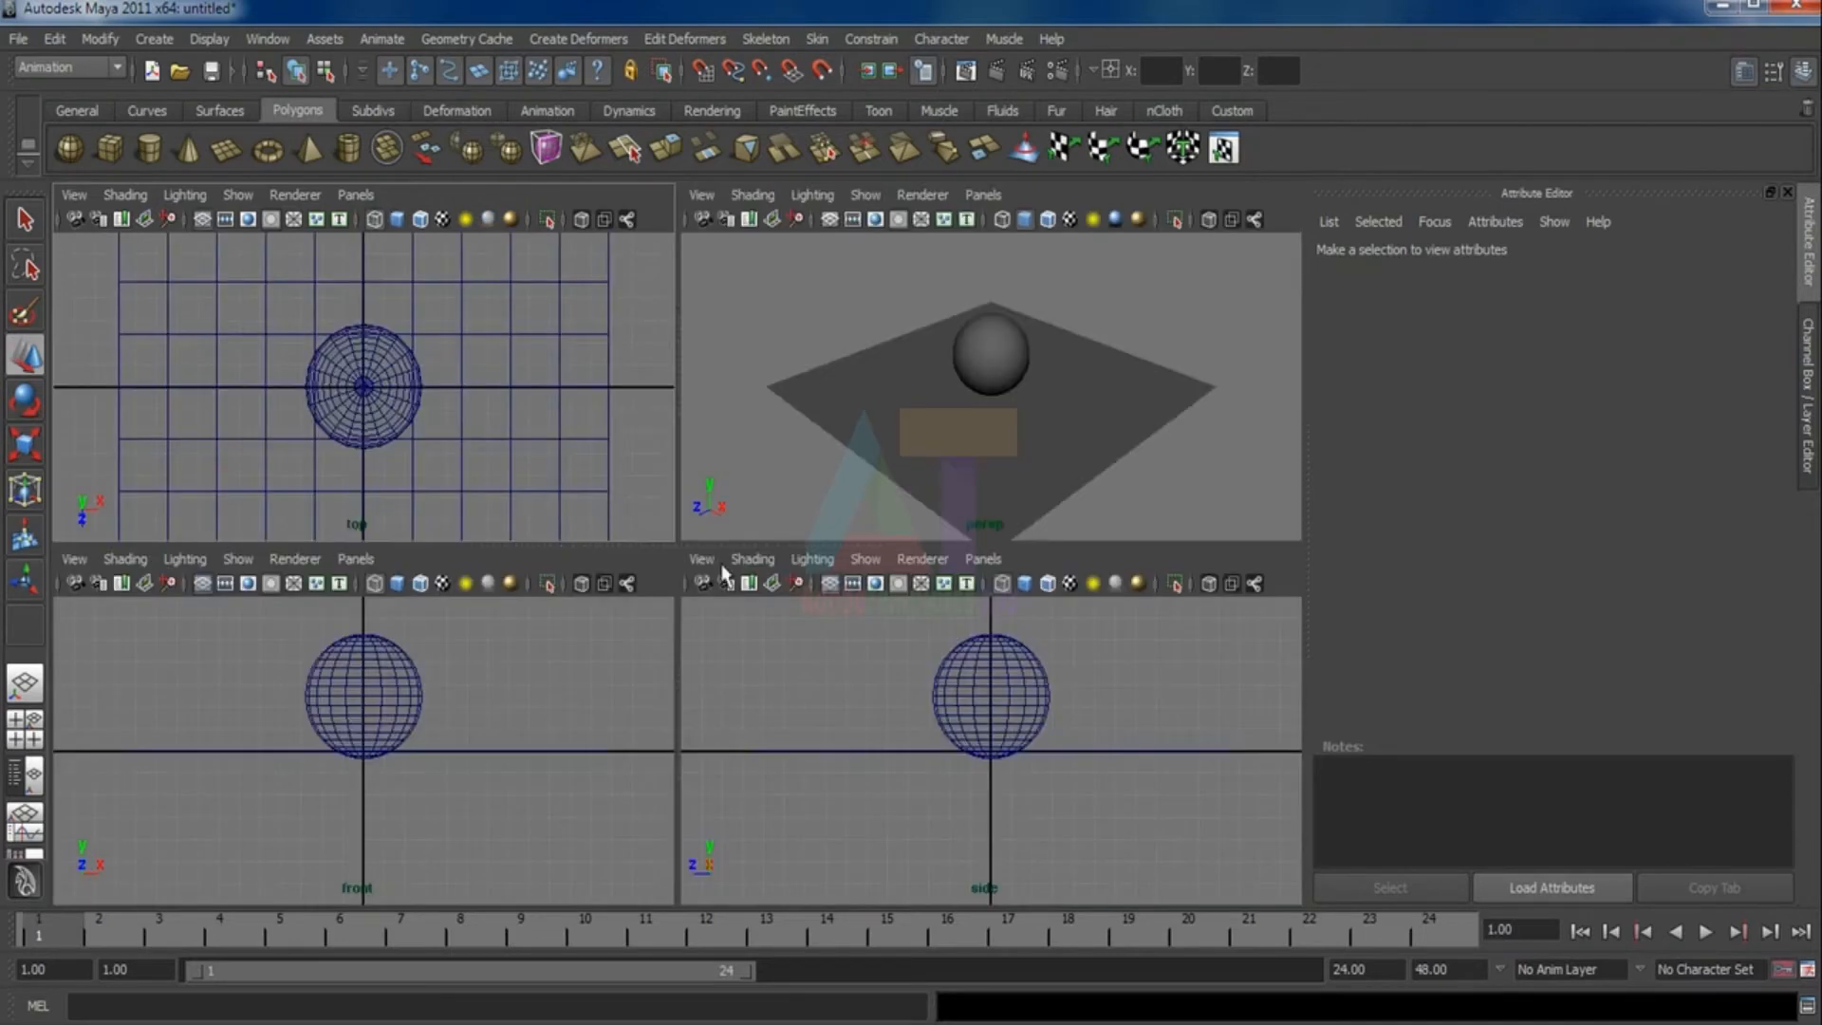
pyautogui.scroll(-3, 441, 389)
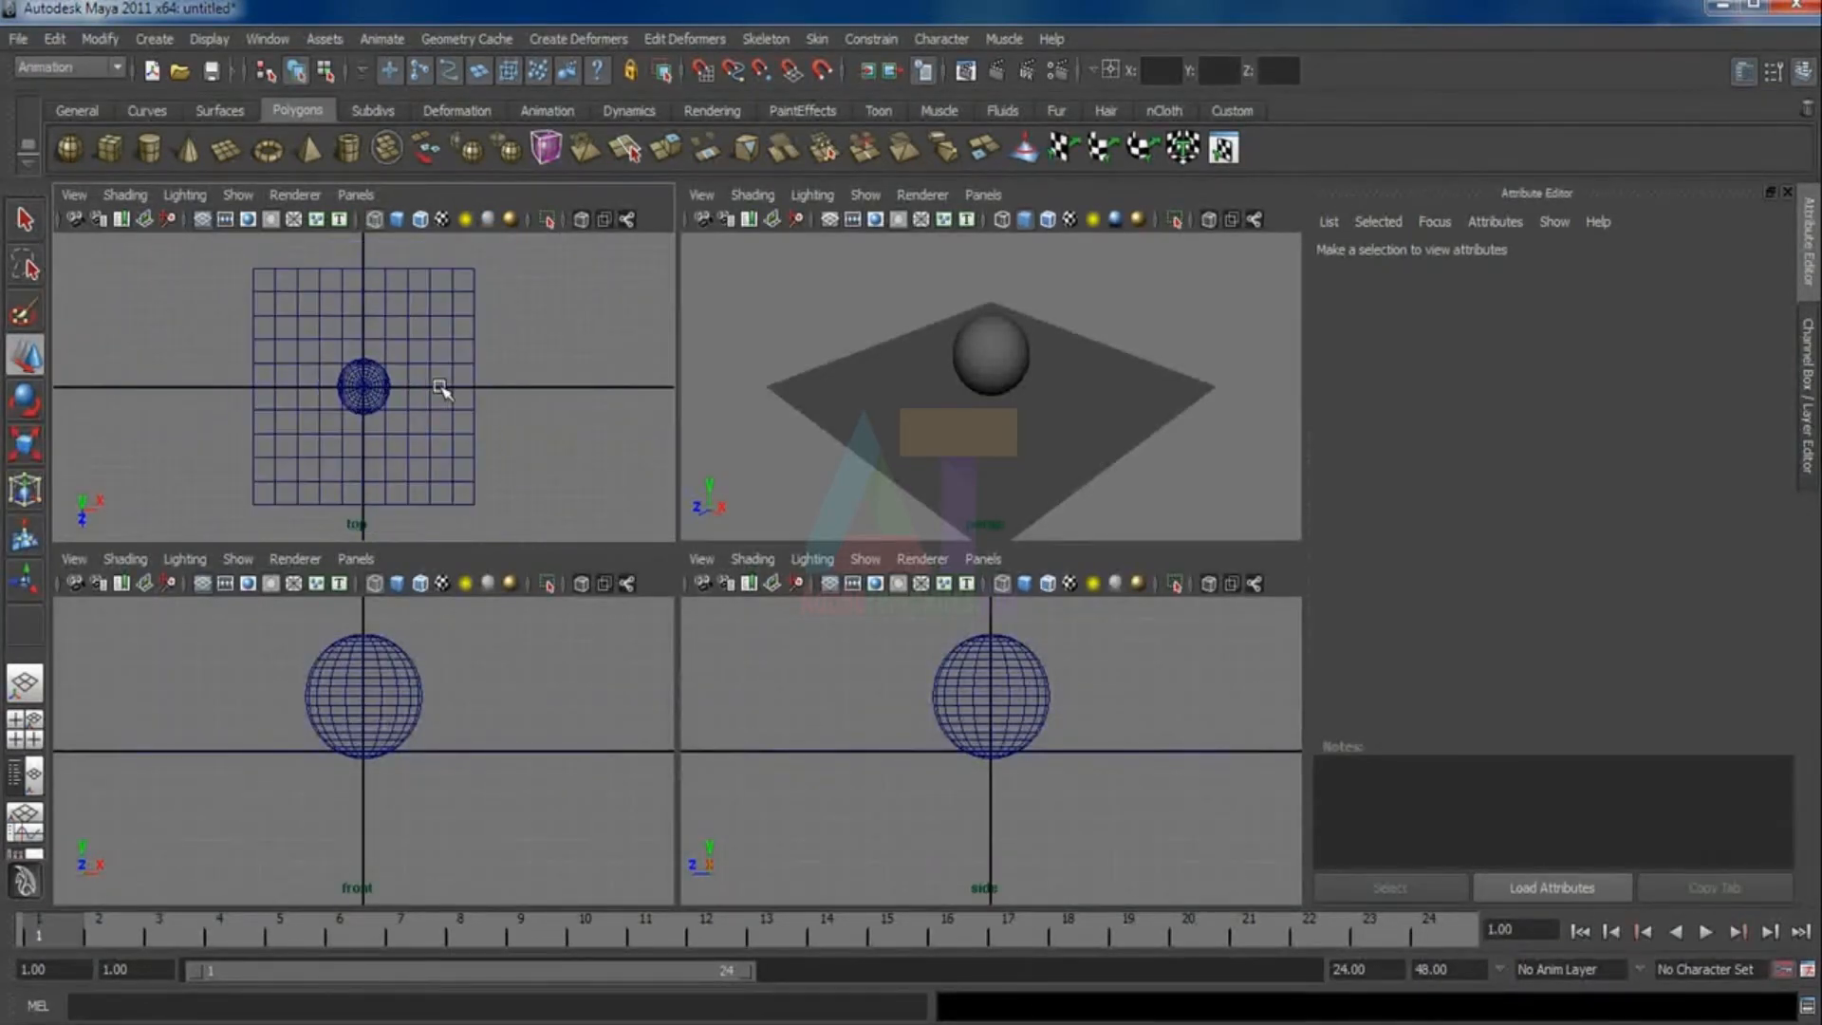
pyautogui.click(987, 349)
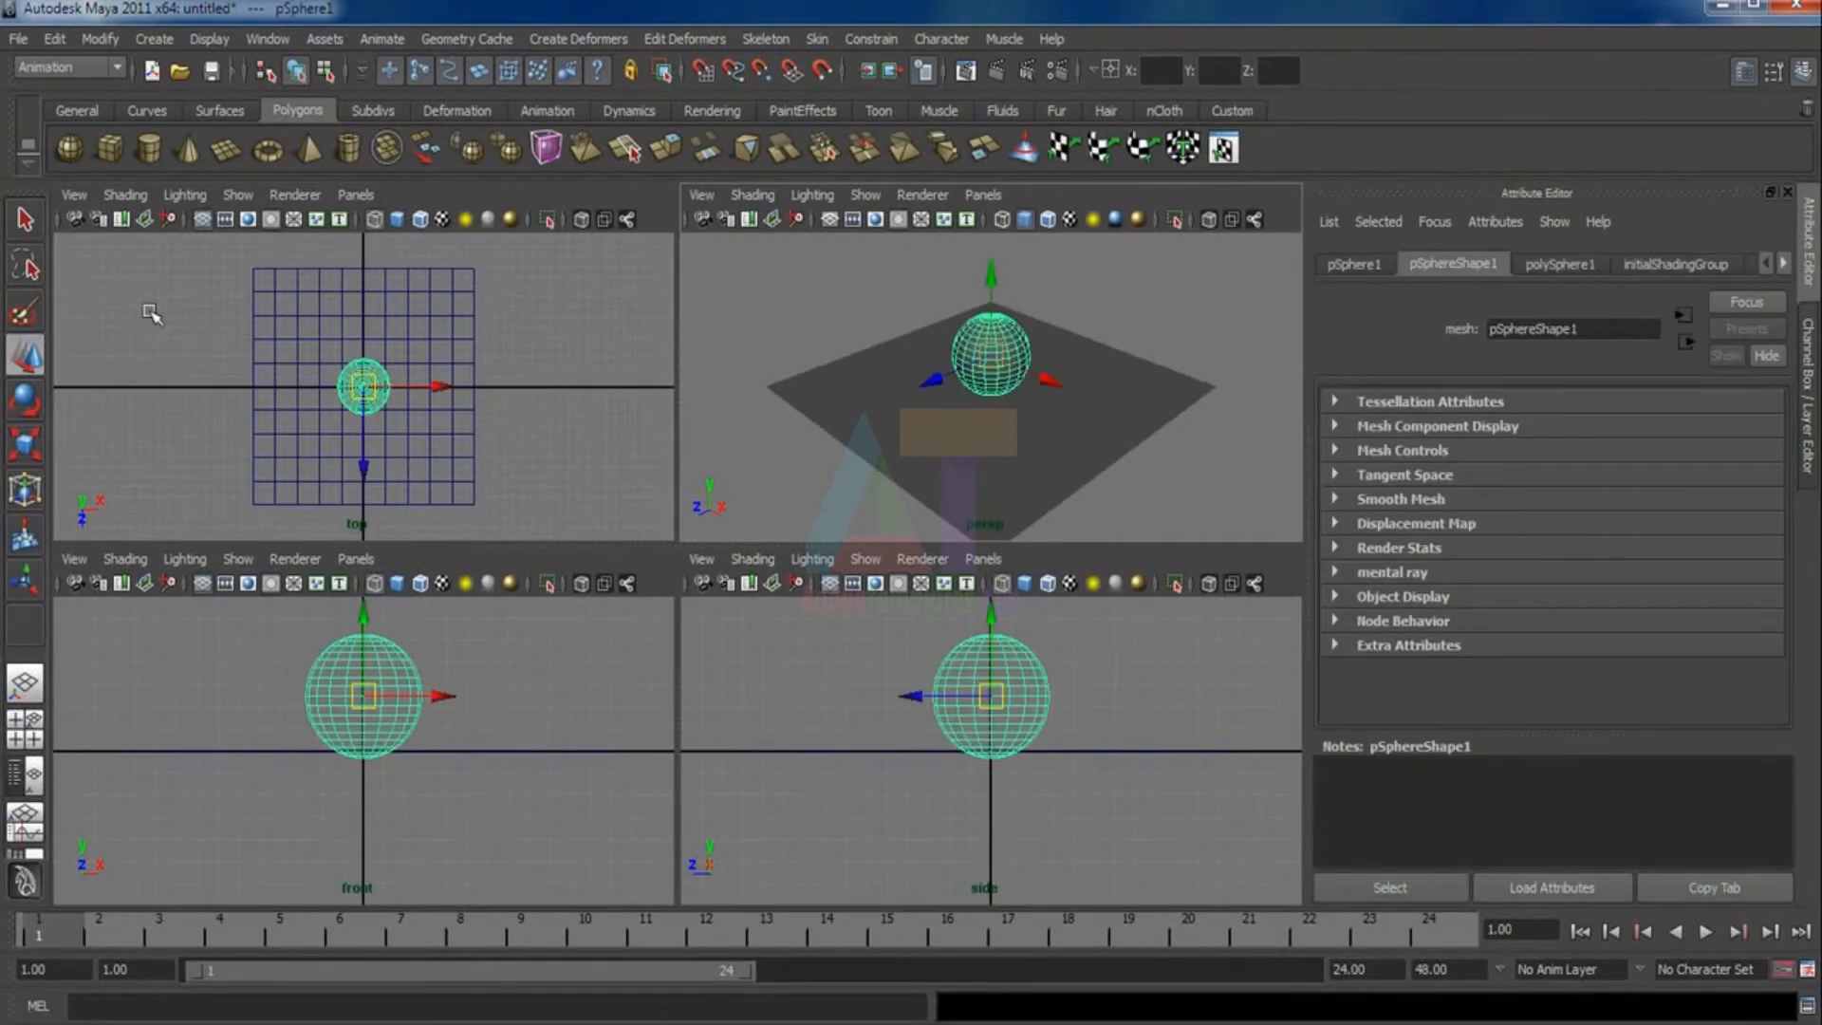
pyautogui.moveTo(992, 274); pyautogui.dragTo(993, 286)
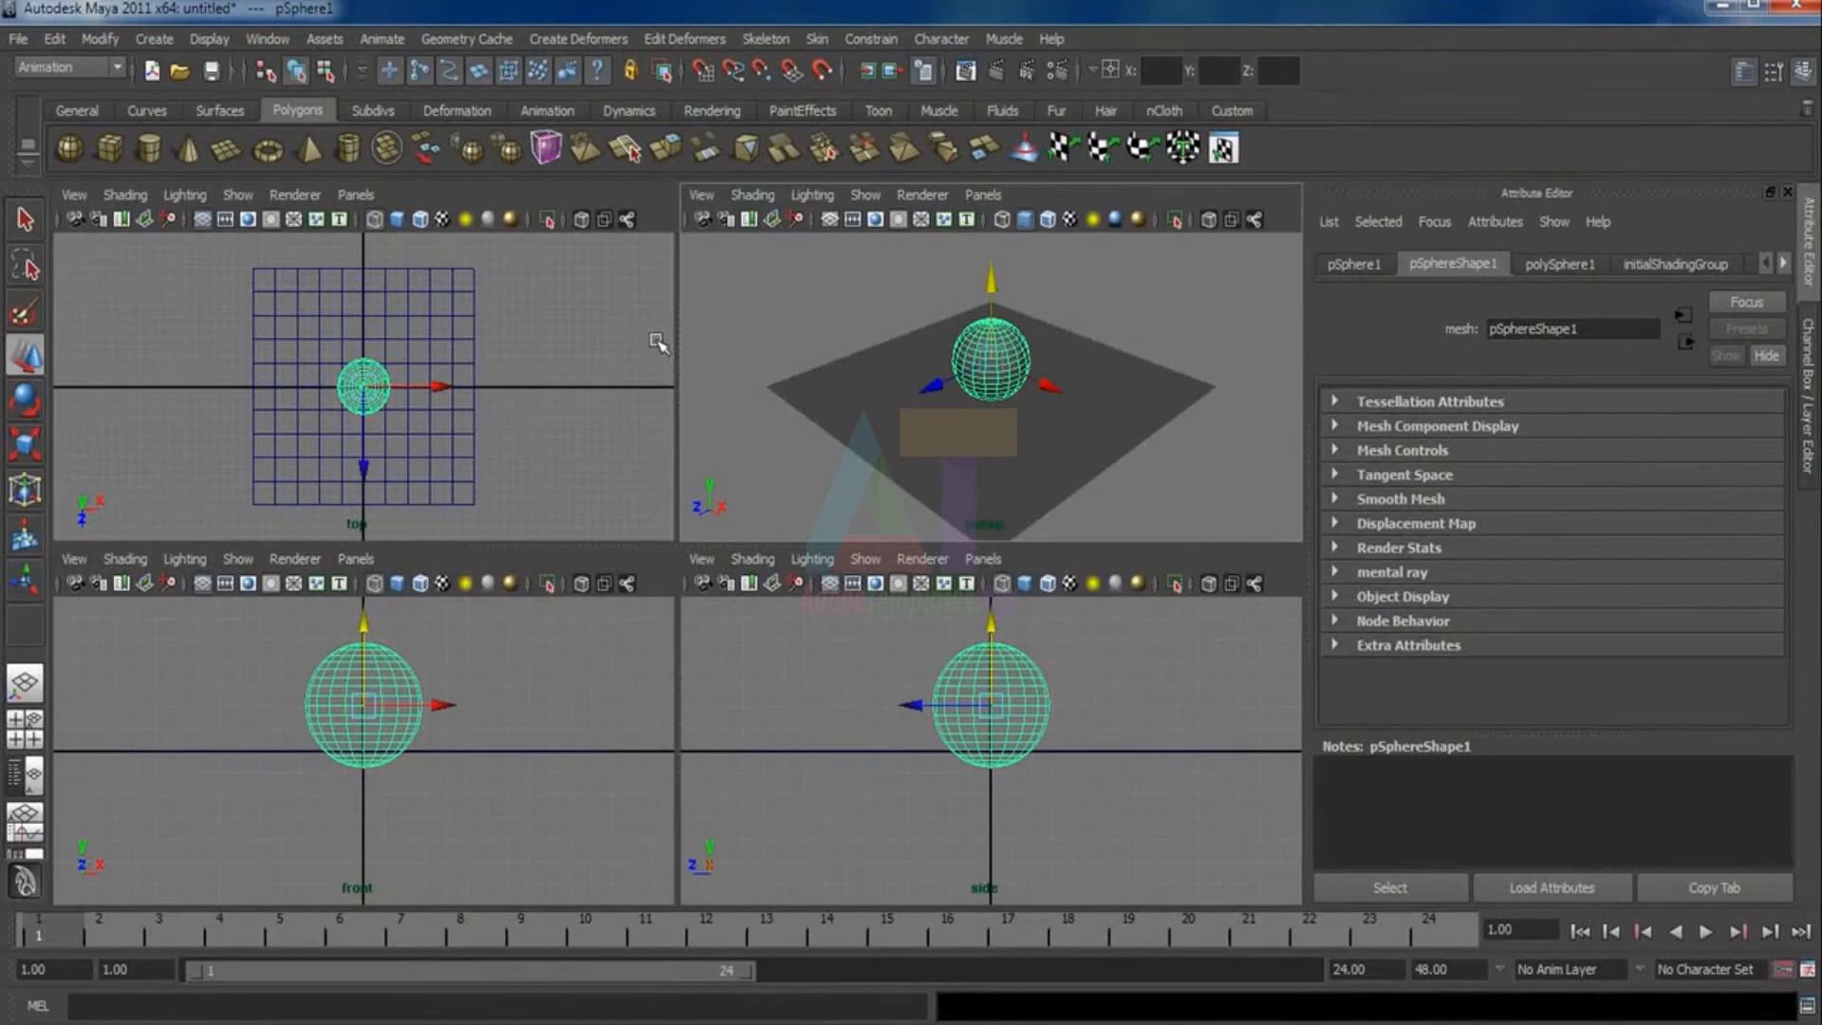
pyautogui.click(580, 351)
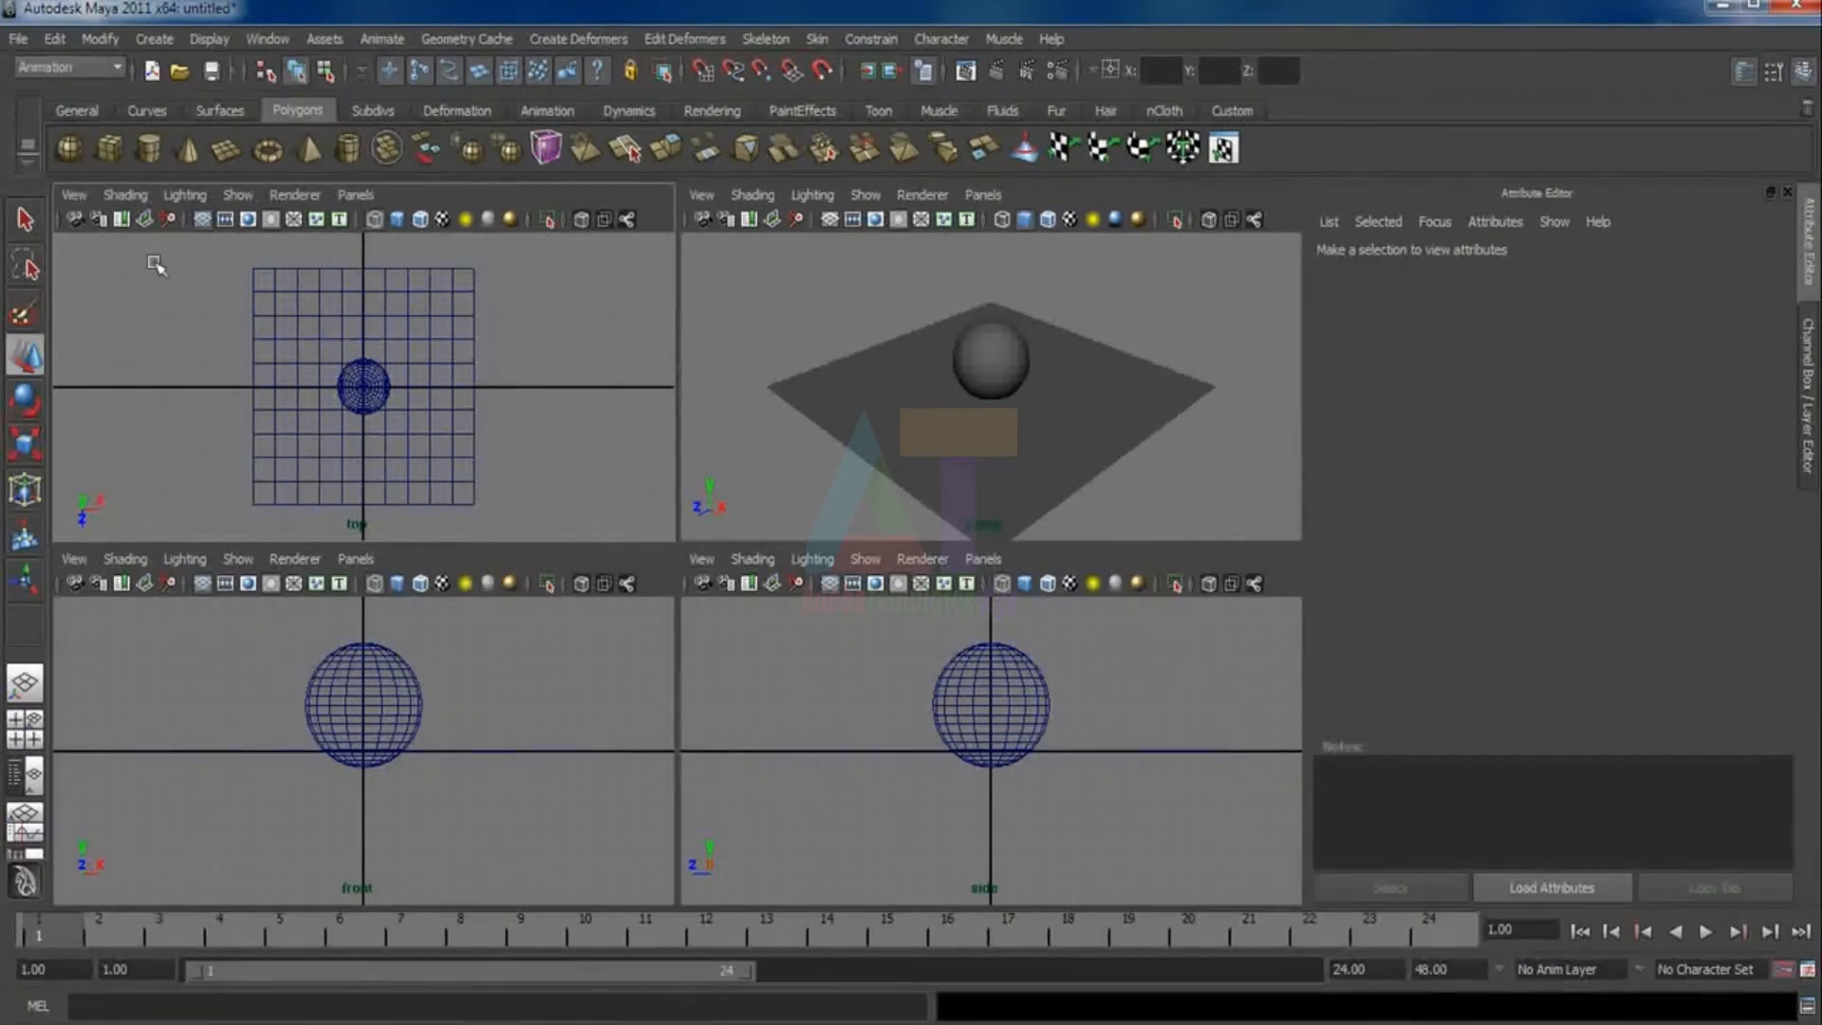
# Create a spot light and move it along Z and X to a position diagonally in front of the sphere
pyautogui.click(167, 46)
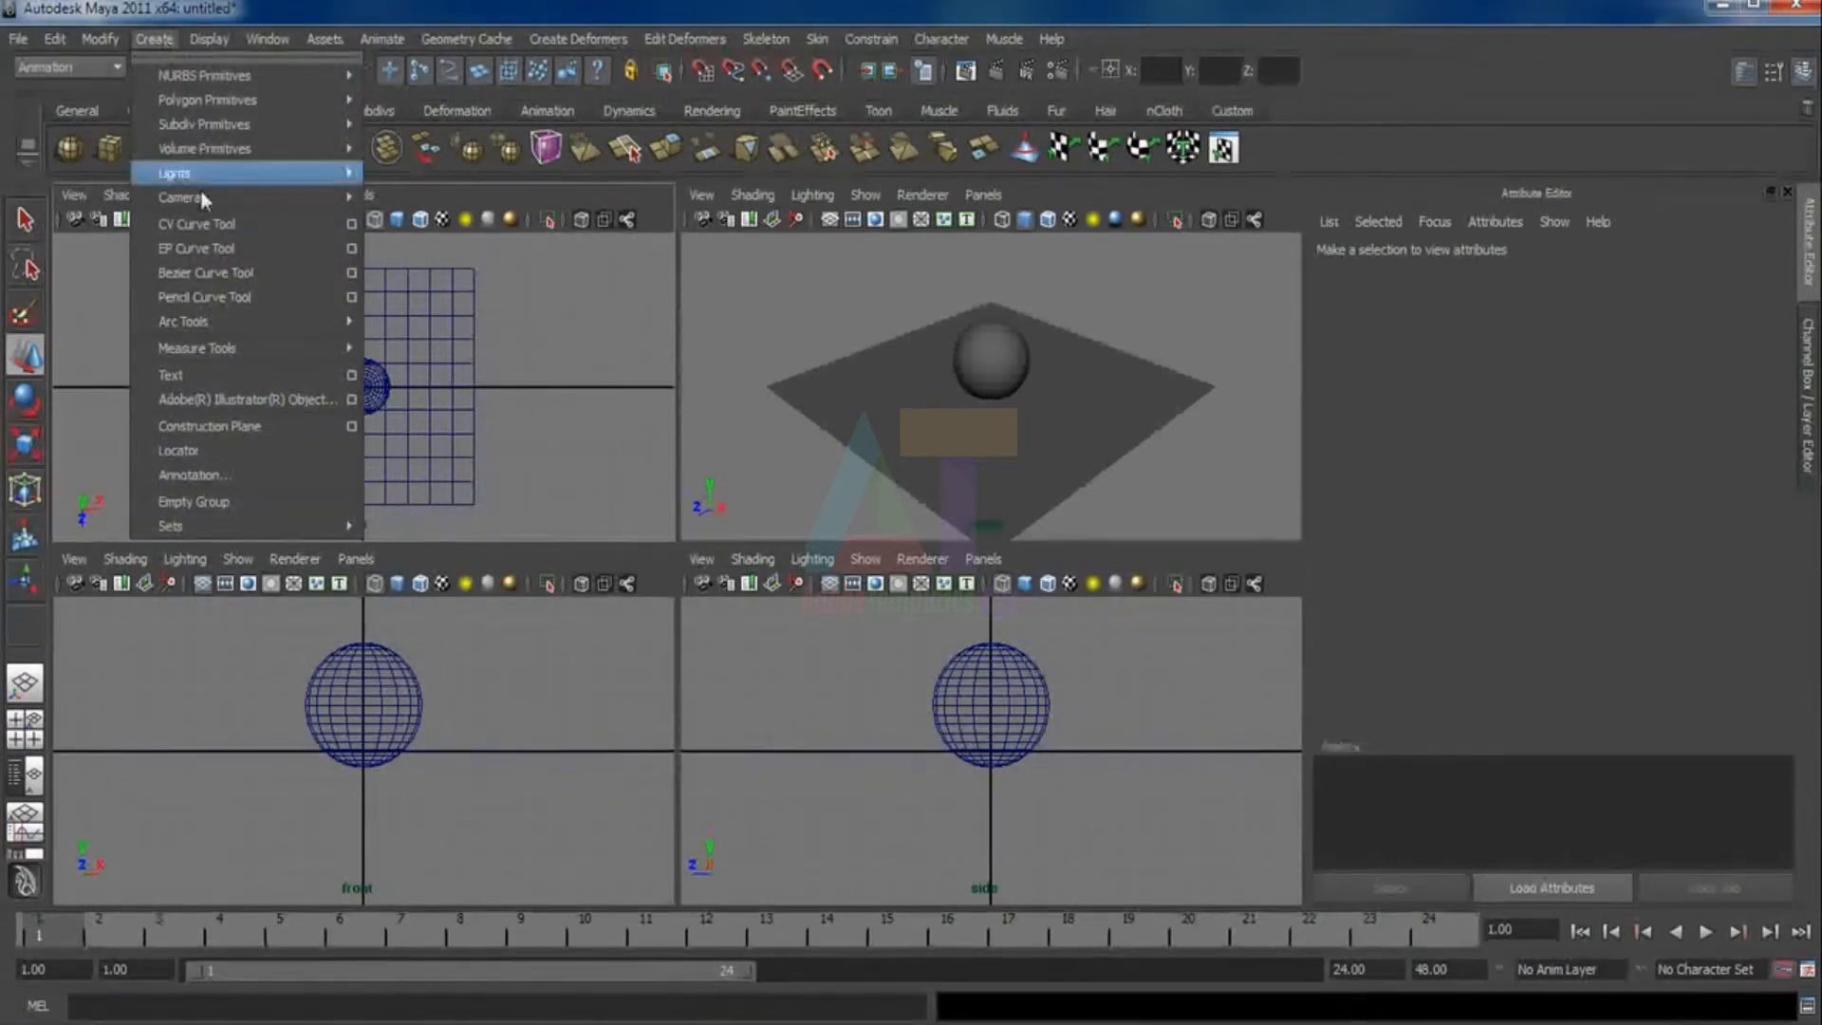
pyautogui.moveTo(208, 173)
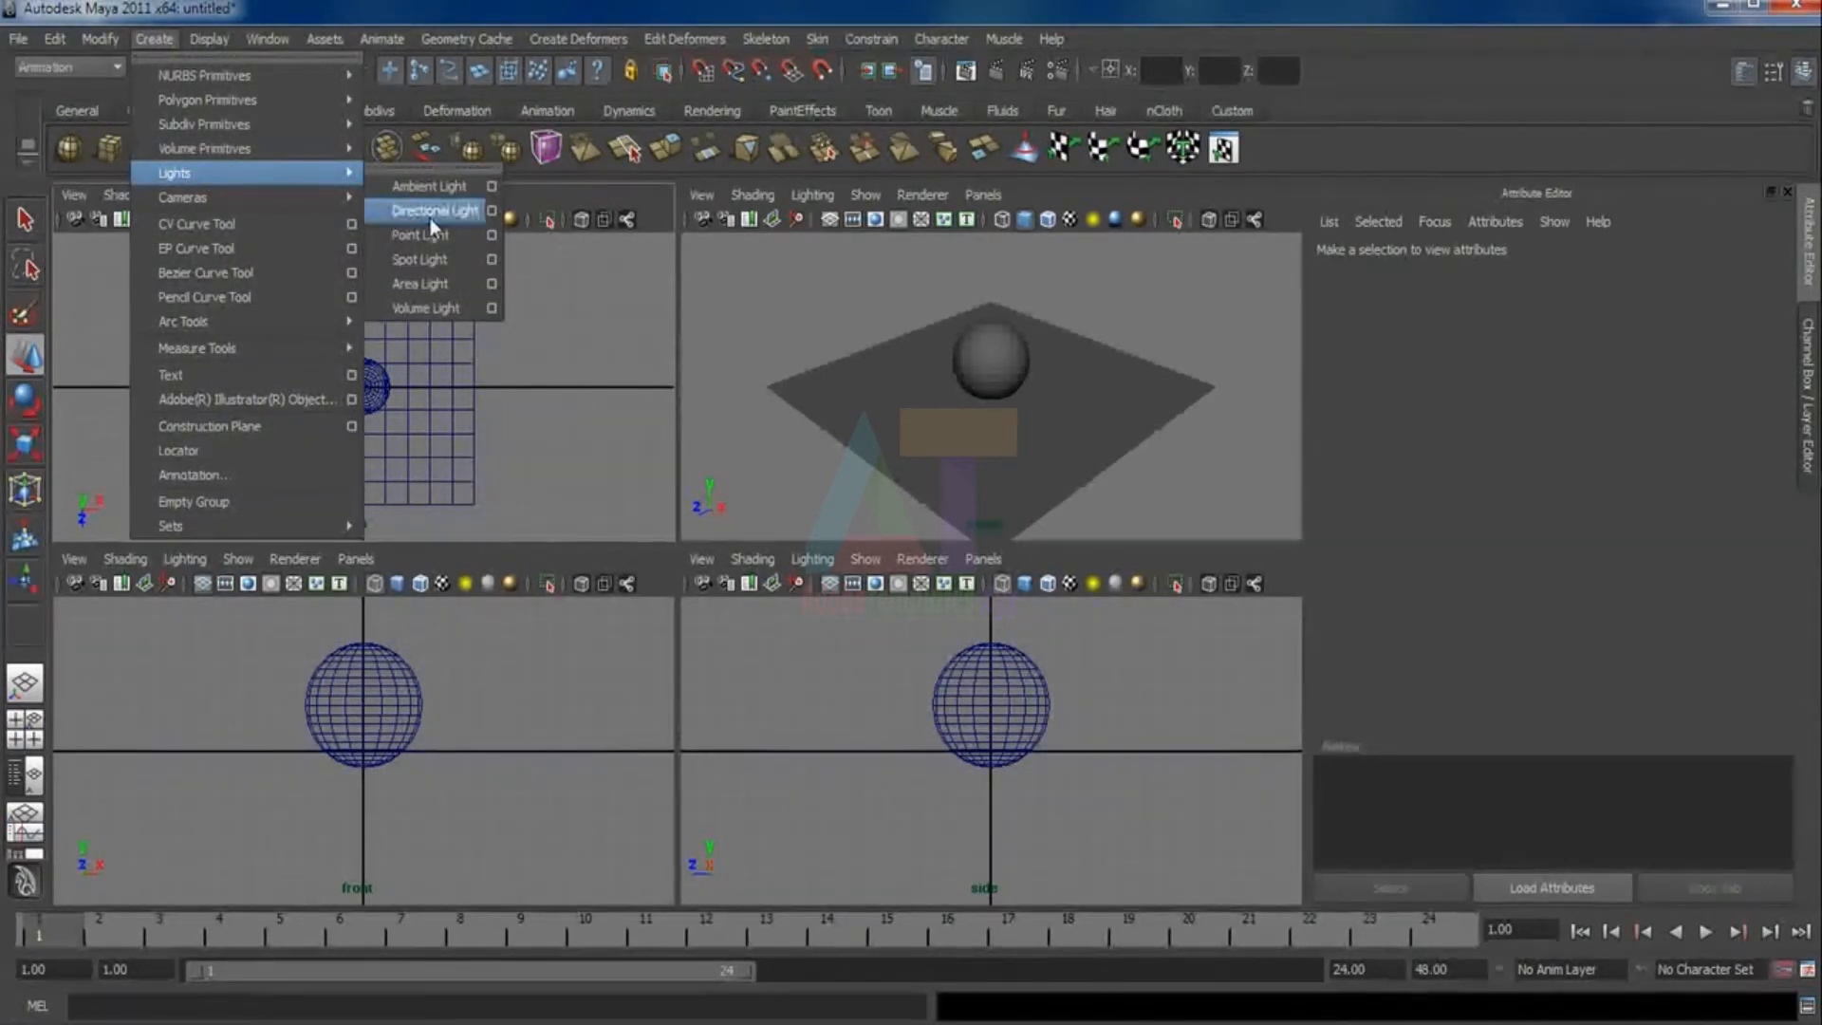
pyautogui.click(429, 259)
pyautogui.press('w')
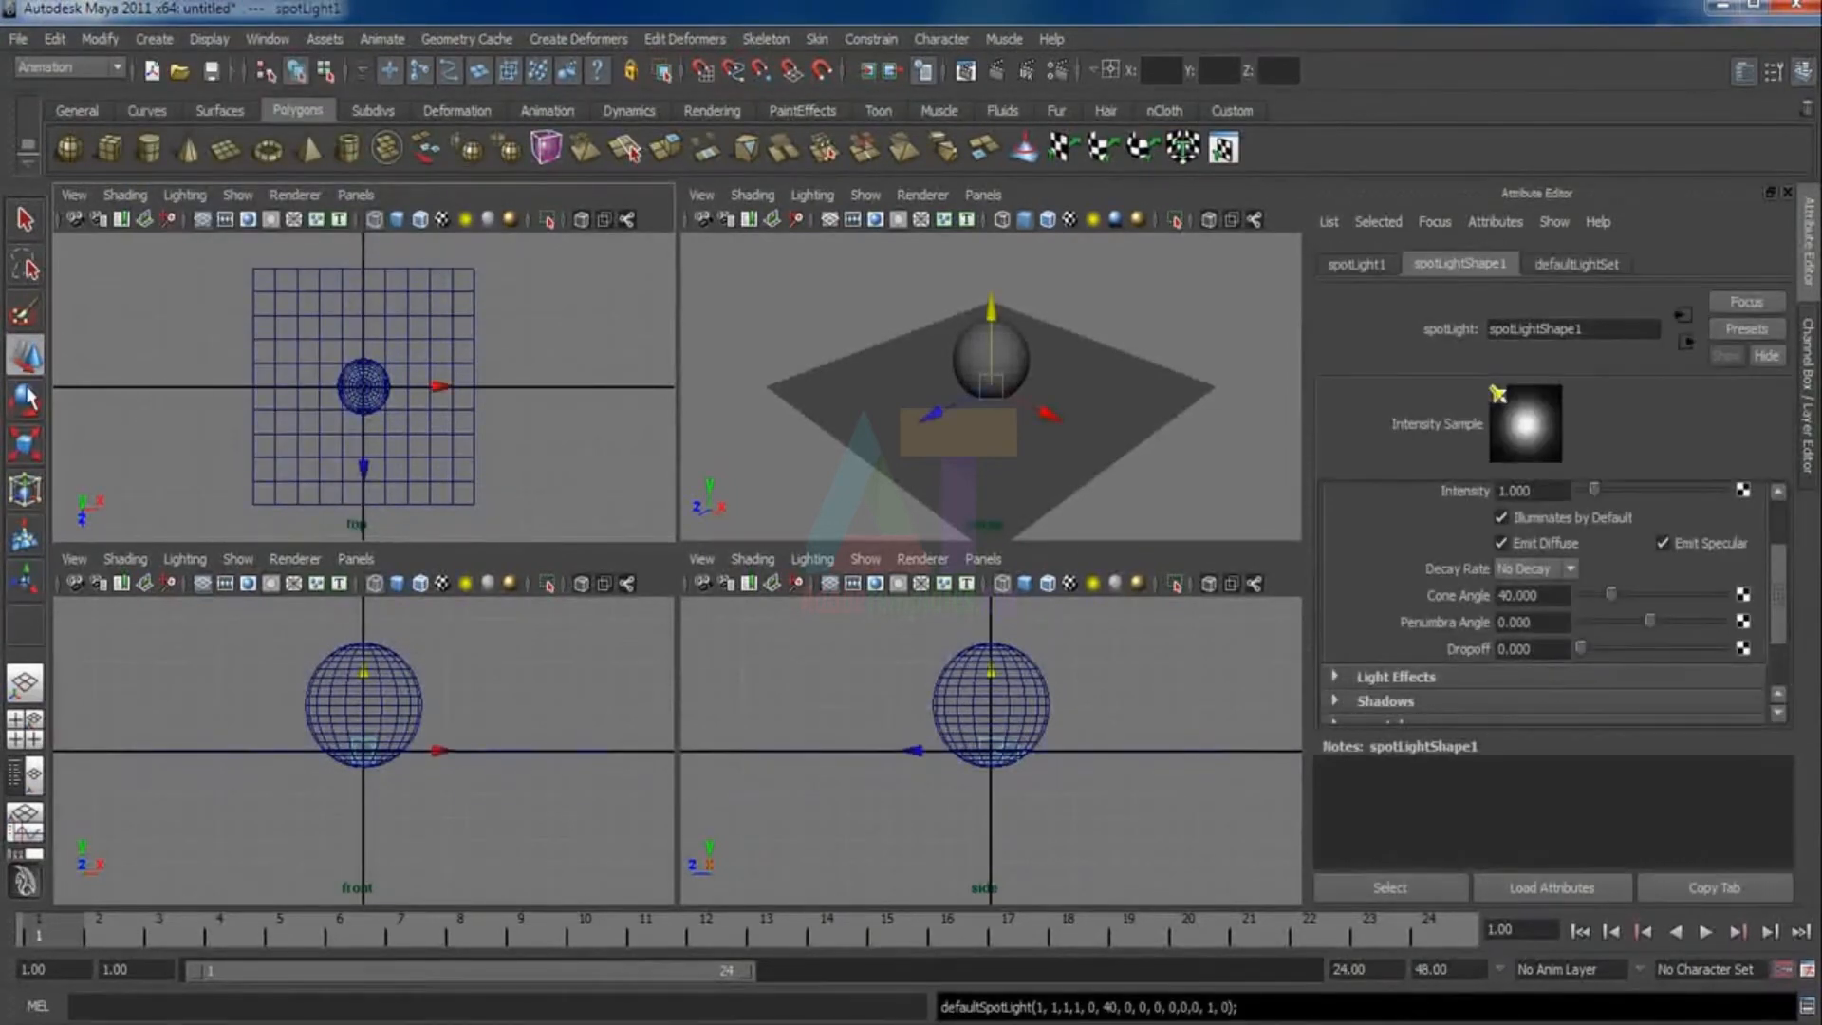
pyautogui.press('t')
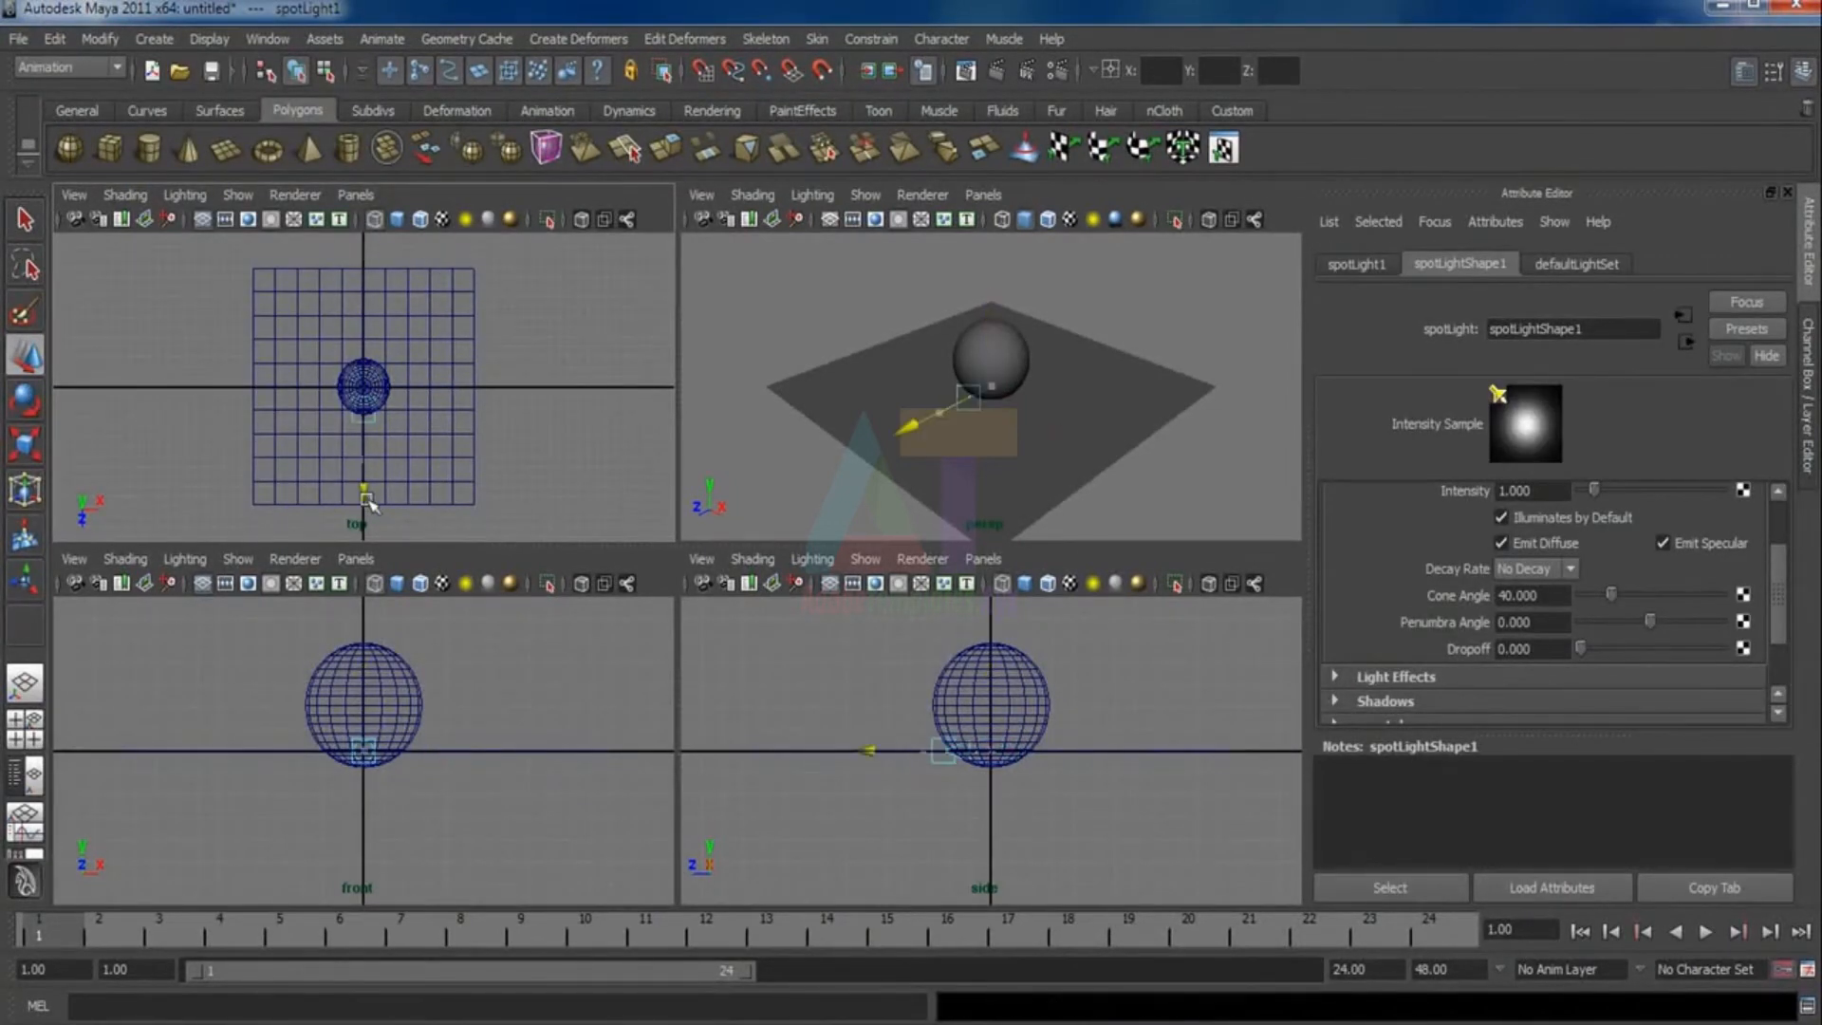
pyautogui.moveTo(369, 501); pyautogui.dragTo(367, 533)
pyautogui.moveTo(462, 453); pyautogui.dragTo(500, 451)
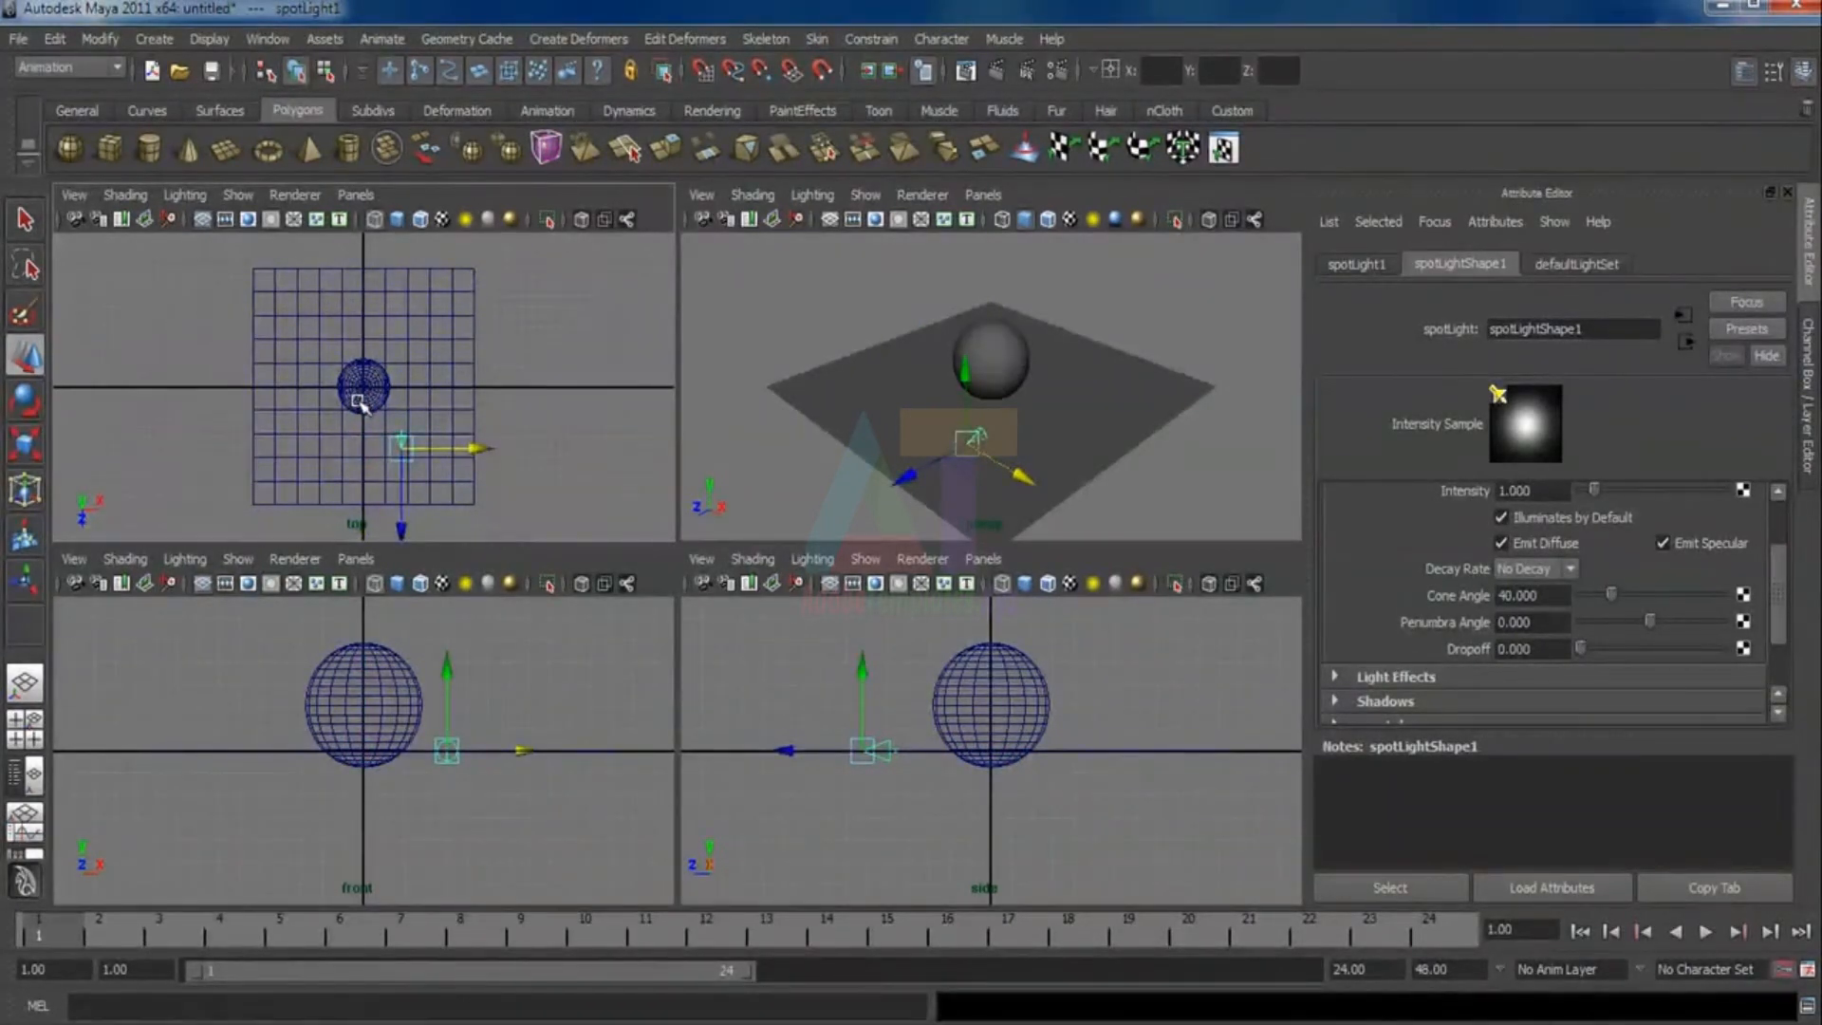
# Rotate the spot light around its vertical axis to aim at the sphere, and scale it up slightly
pyautogui.scroll(2, 359, 403)
pyautogui.click(29, 406)
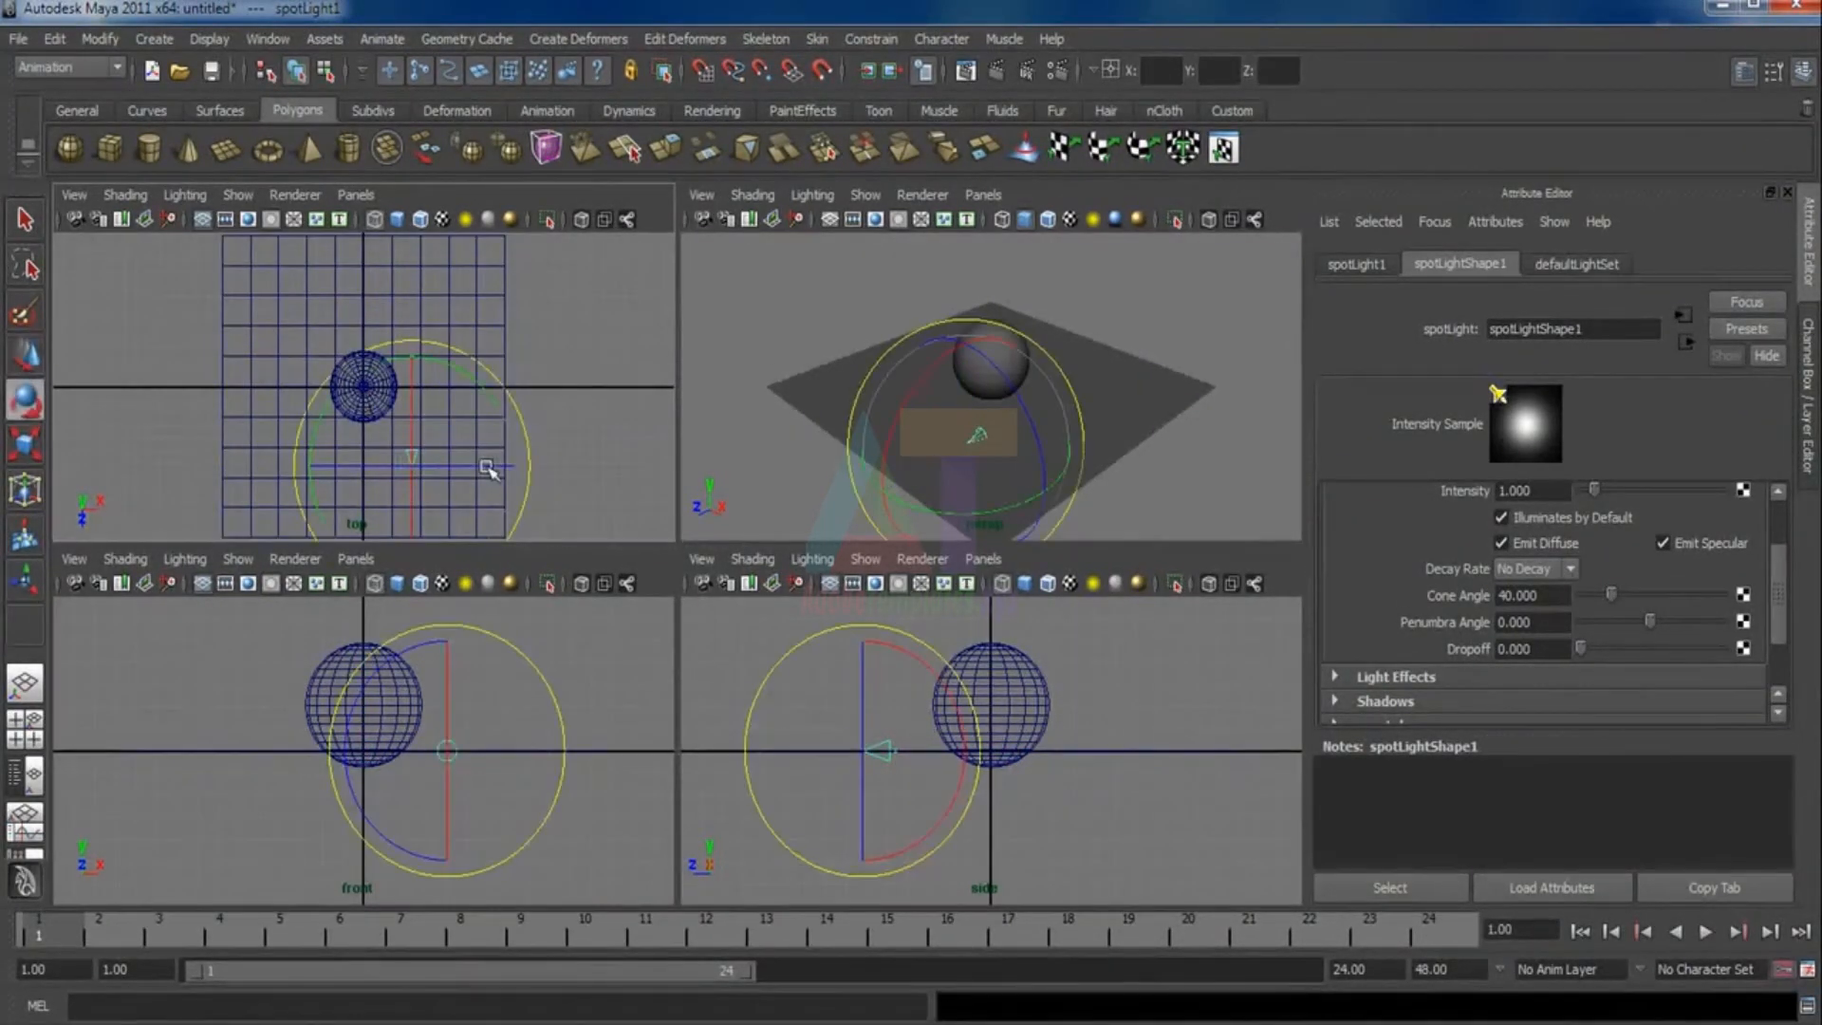
pyautogui.moveTo(430, 361); pyautogui.dragTo(428, 361)
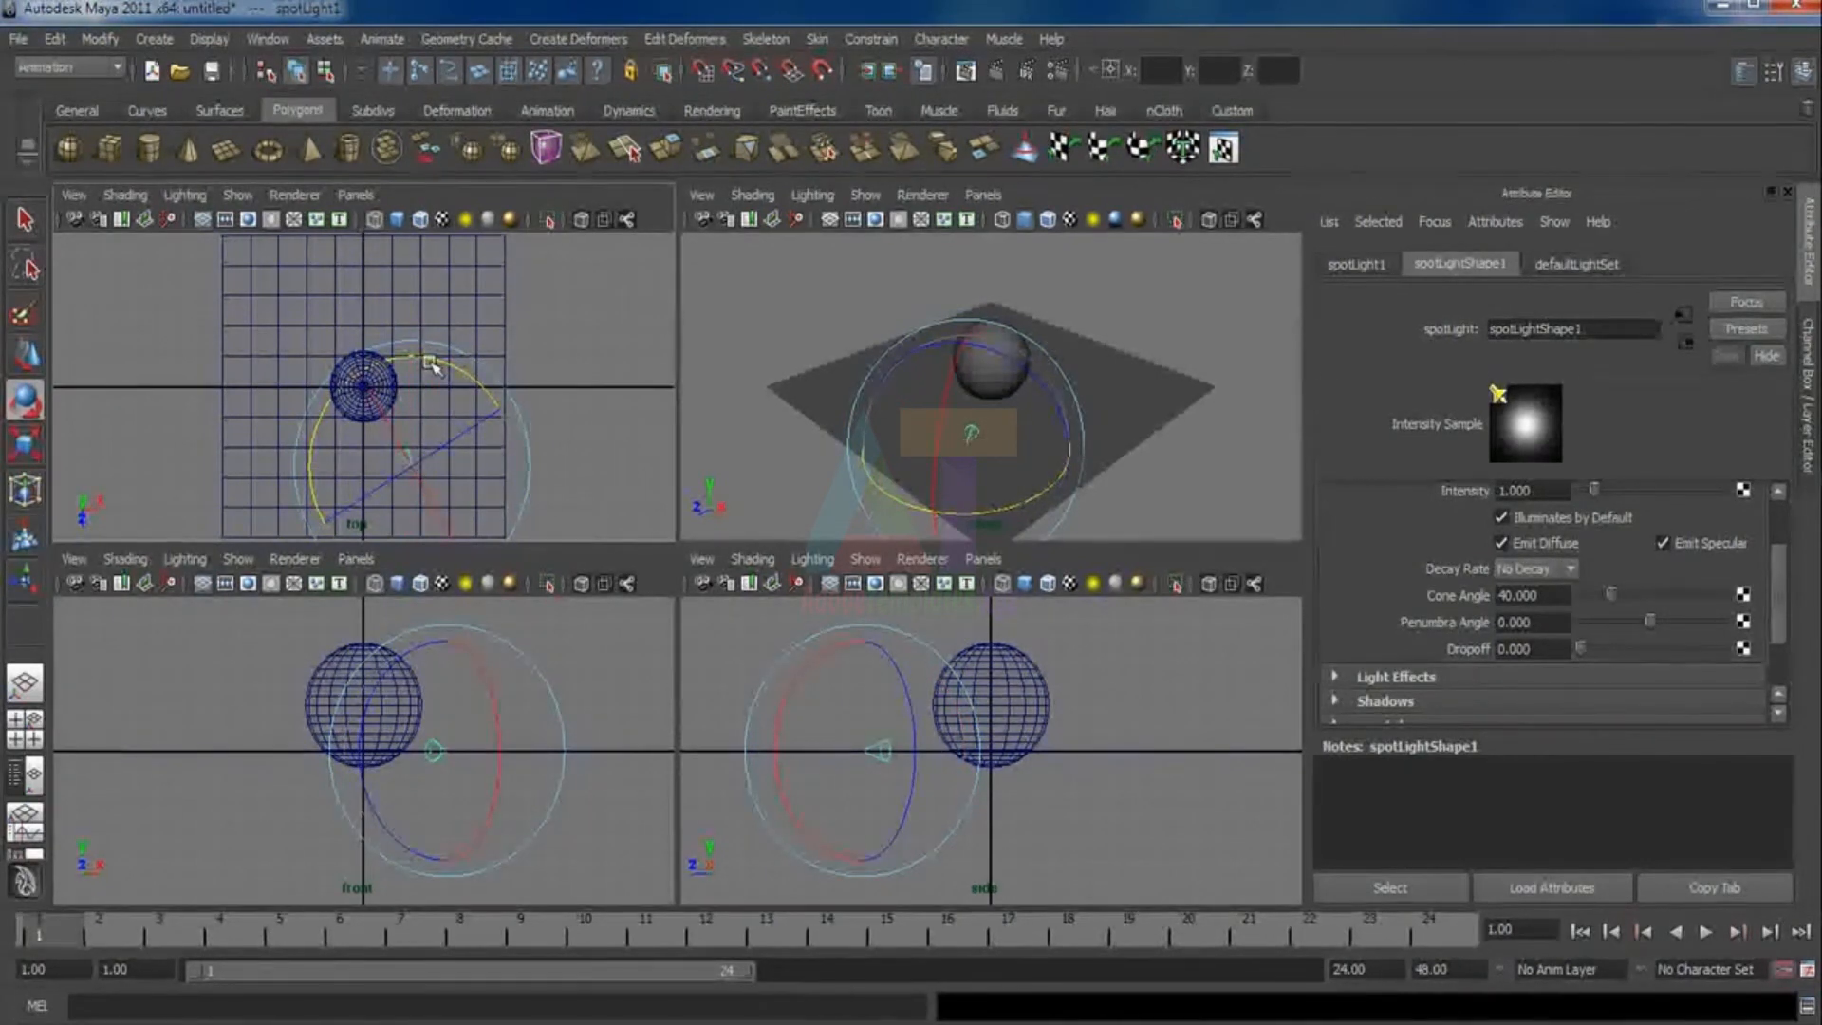
pyautogui.click(25, 443)
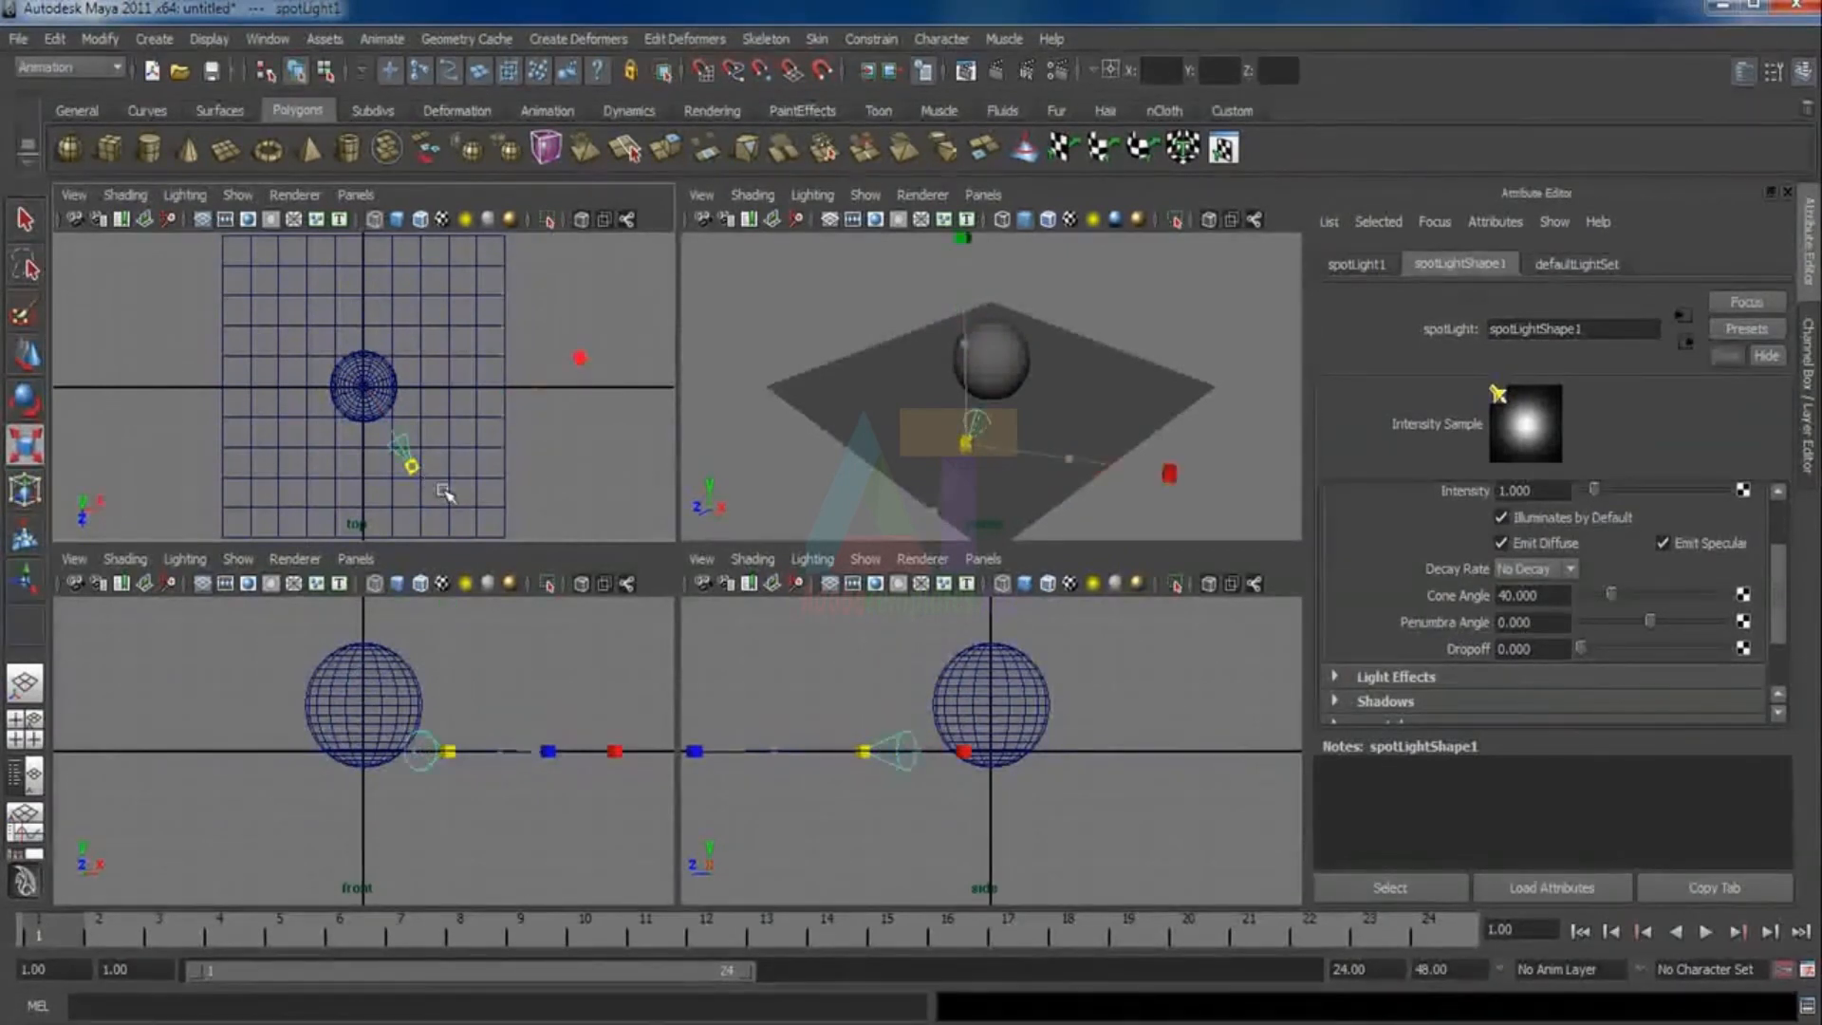
pyautogui.press('t')
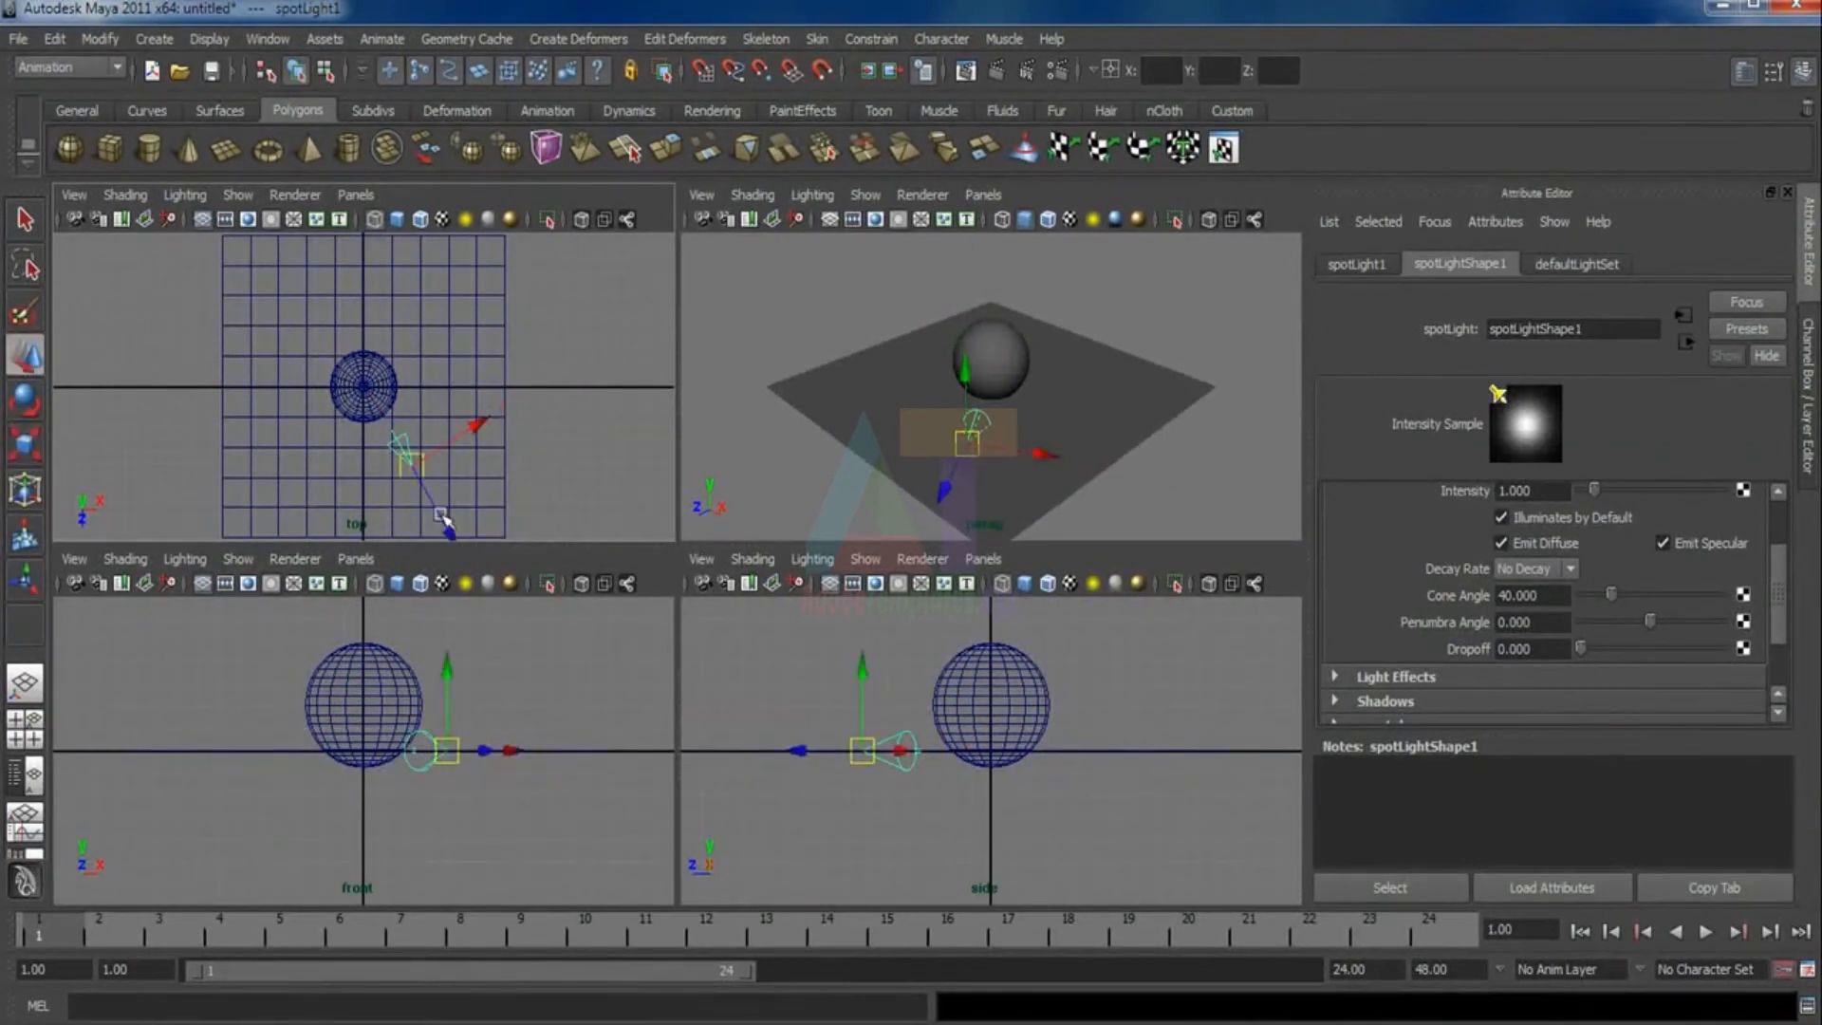
# Move the spot light farther back from the sphere, raise it above the plane, and tilt it down towards the sphere
pyautogui.moveTo(442, 517); pyautogui.dragTo(444, 522)
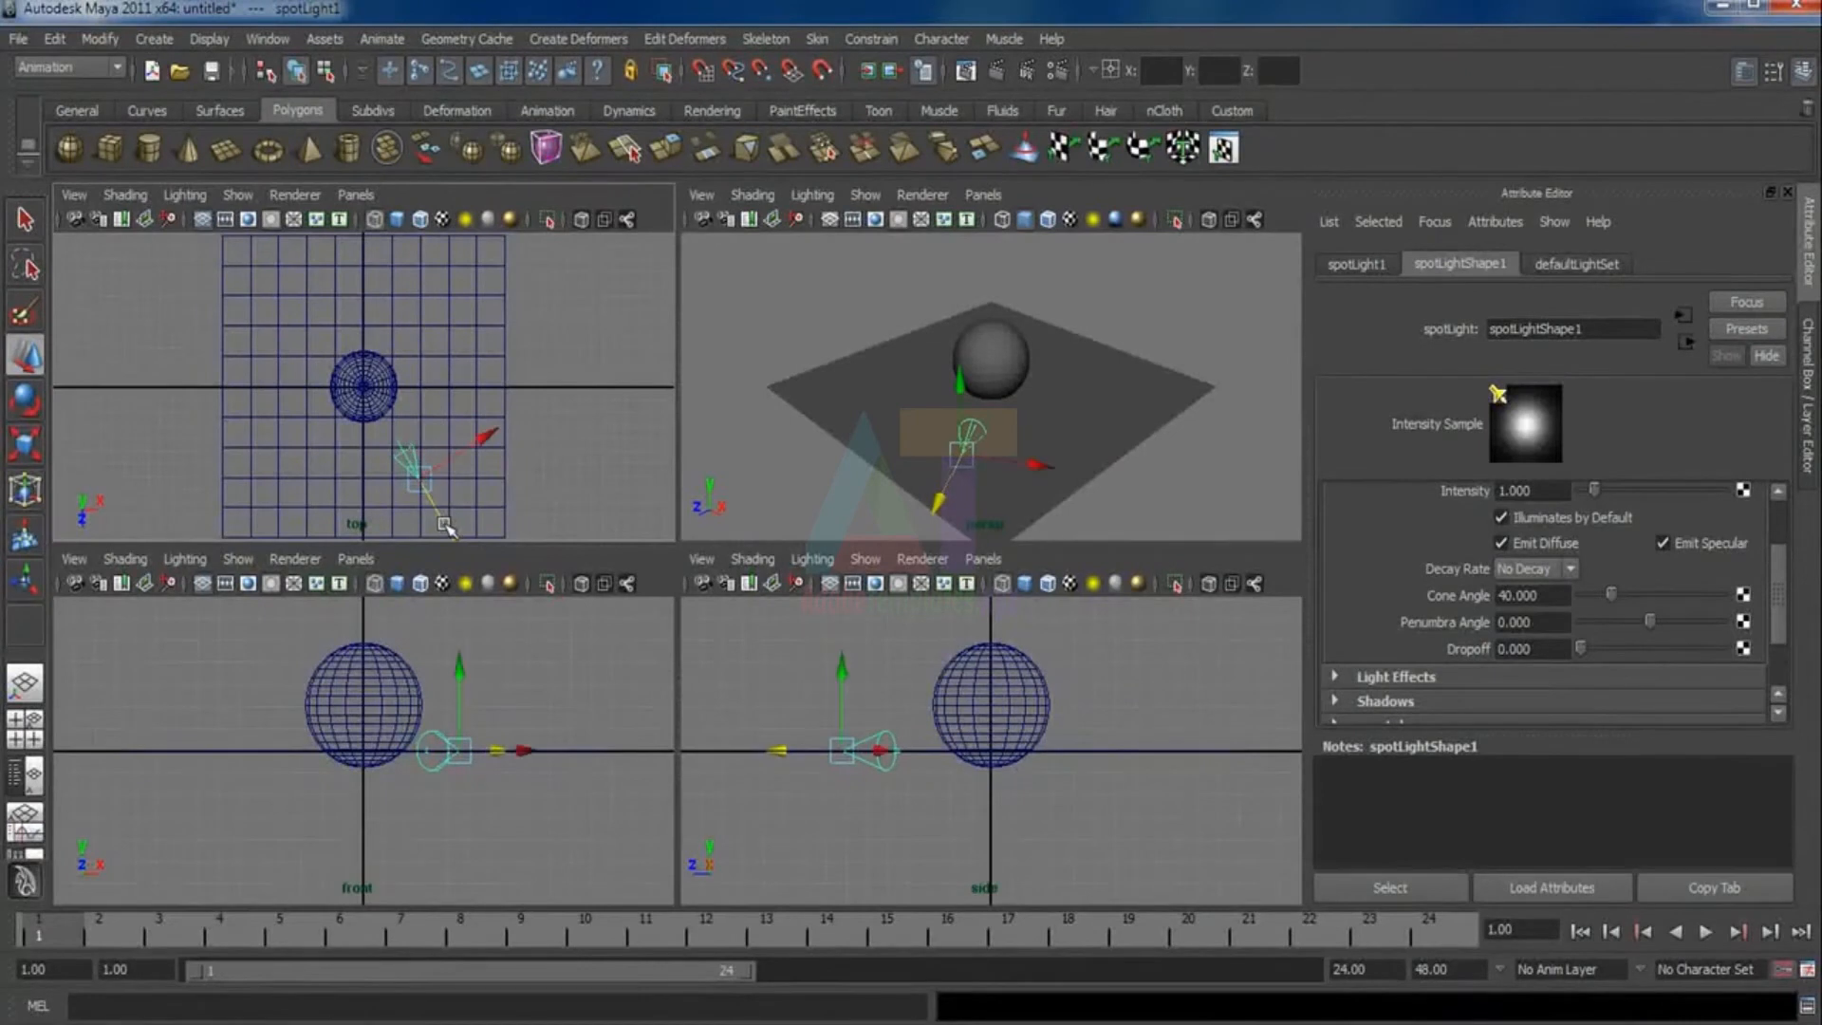
pyautogui.moveTo(841, 667); pyautogui.dragTo(840, 581)
pyautogui.press('e')
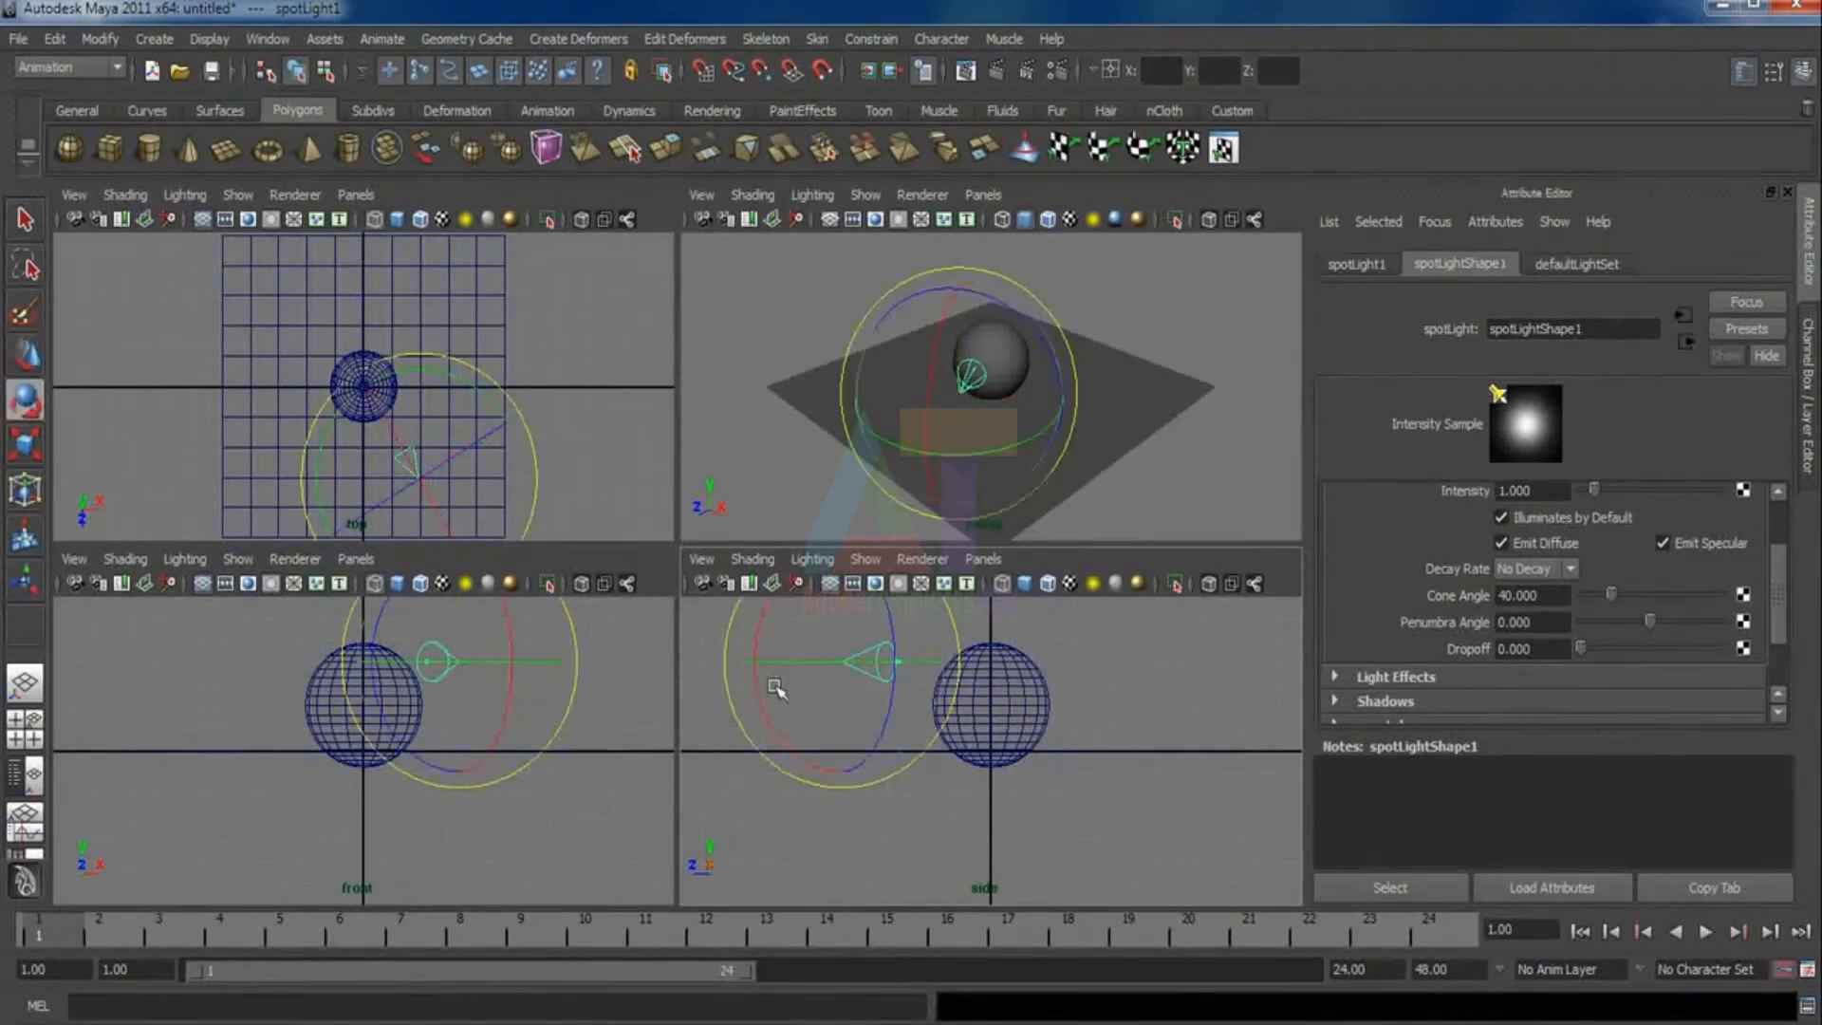
pyautogui.moveTo(776, 687); pyautogui.dragTo(760, 672)
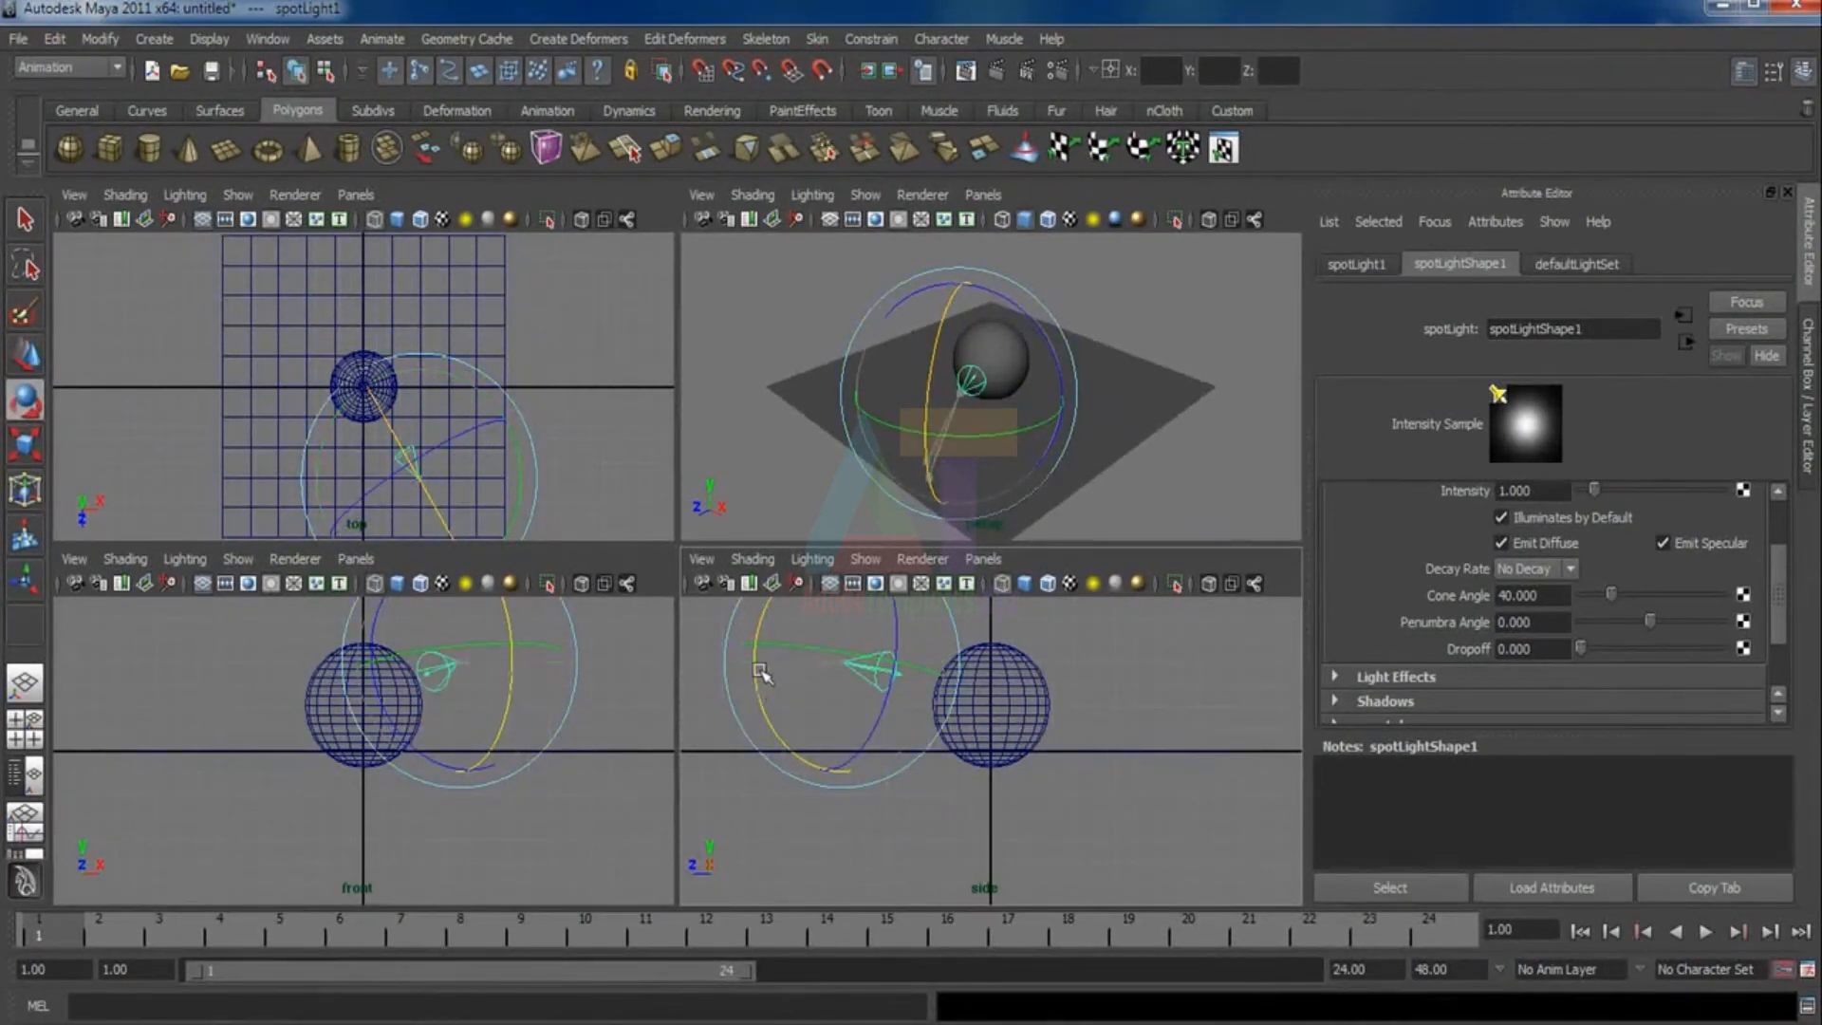
pyautogui.click(776, 321)
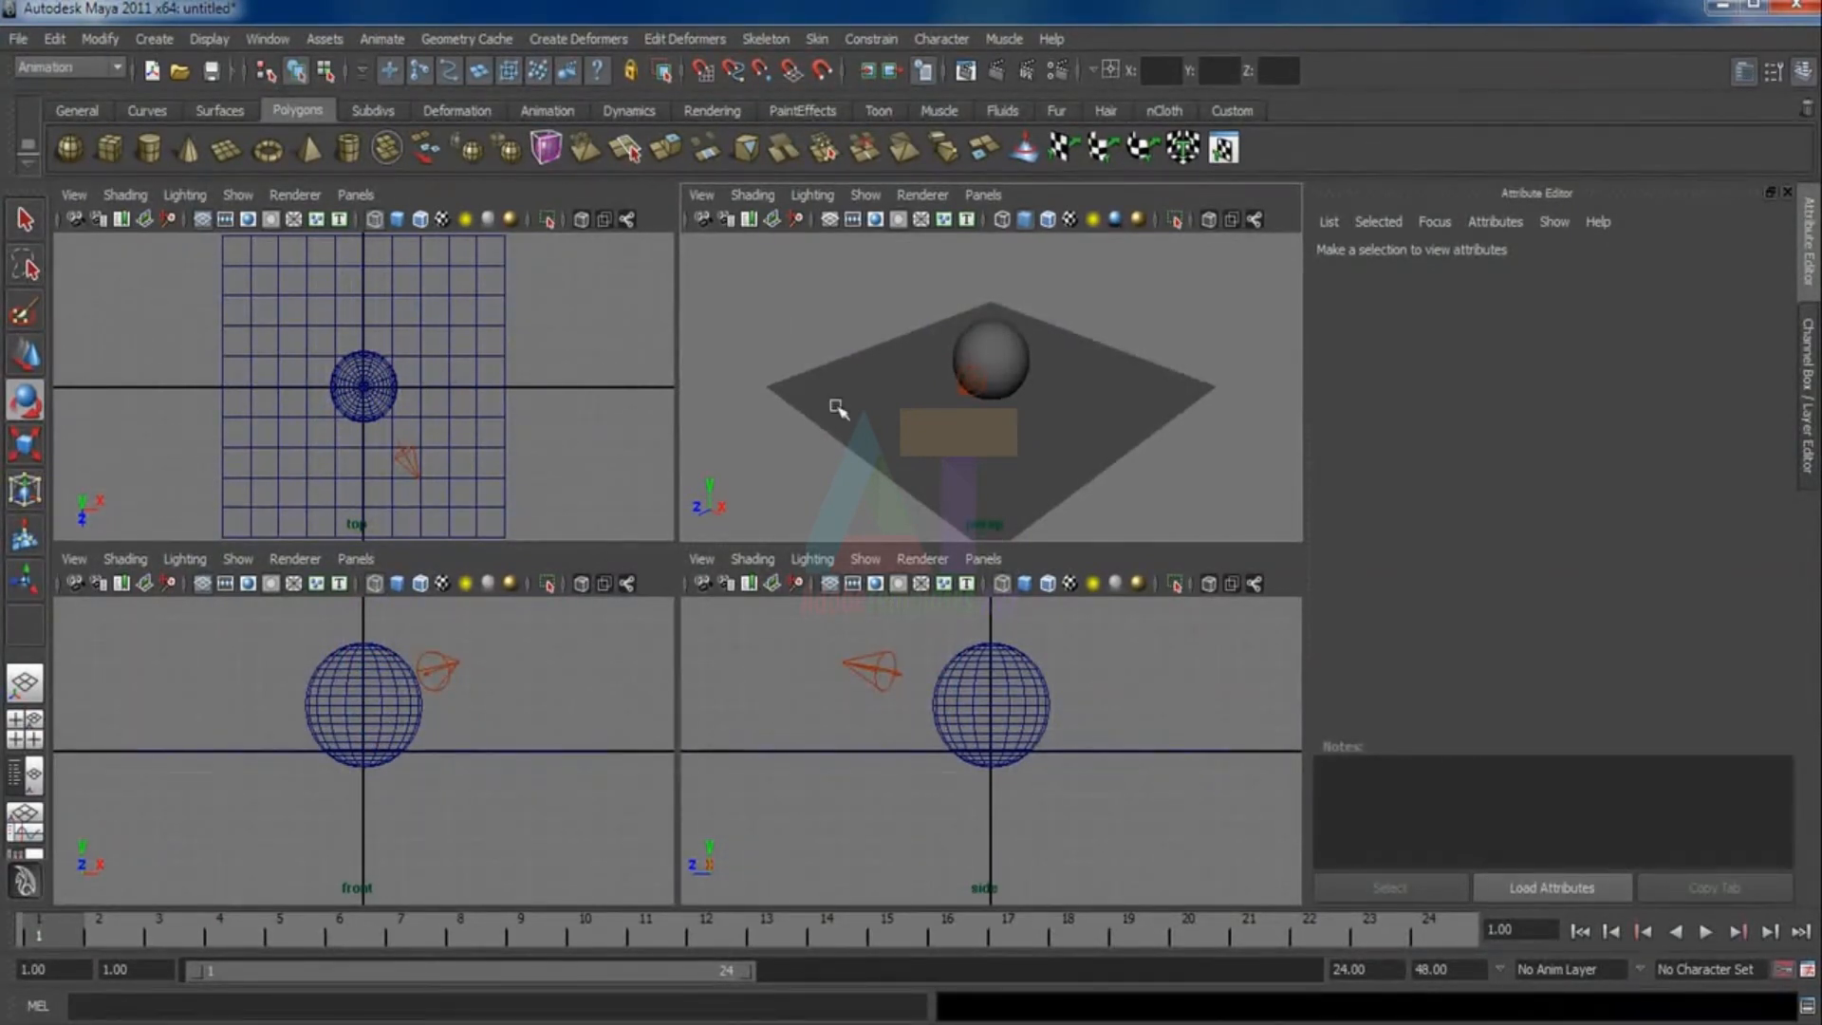
# Orbit the perspective view to face the sphere frontally, raise the spot light a little more, and tilt it further down at the sphere
pyautogui.keyDown('alt'); pyautogui.moveTo(866, 418); pyautogui.dragTo(1001, 381); pyautogui.keyUp('alt')
pyautogui.keyDown('alt'); pyautogui.moveTo(1001, 381); pyautogui.dragTo(1044, 459, button='right'); pyautogui.keyUp('alt')
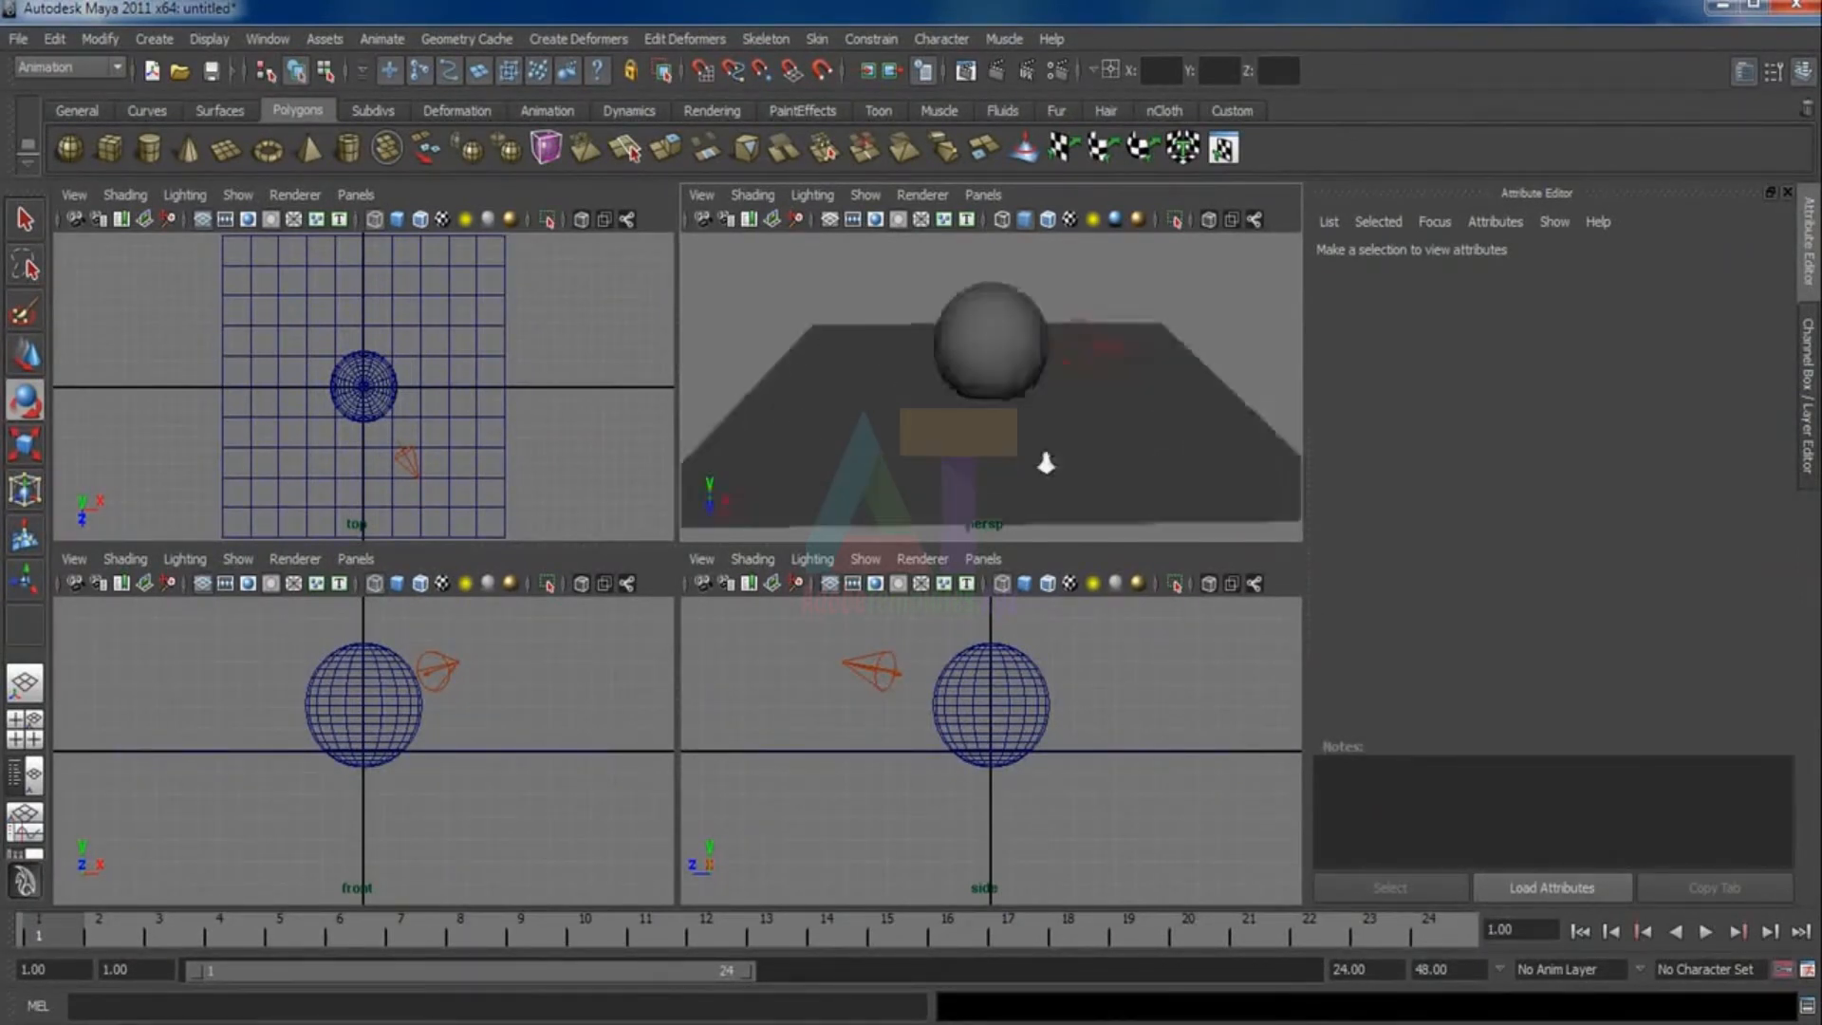
pyautogui.click(1103, 343)
pyautogui.press('w')
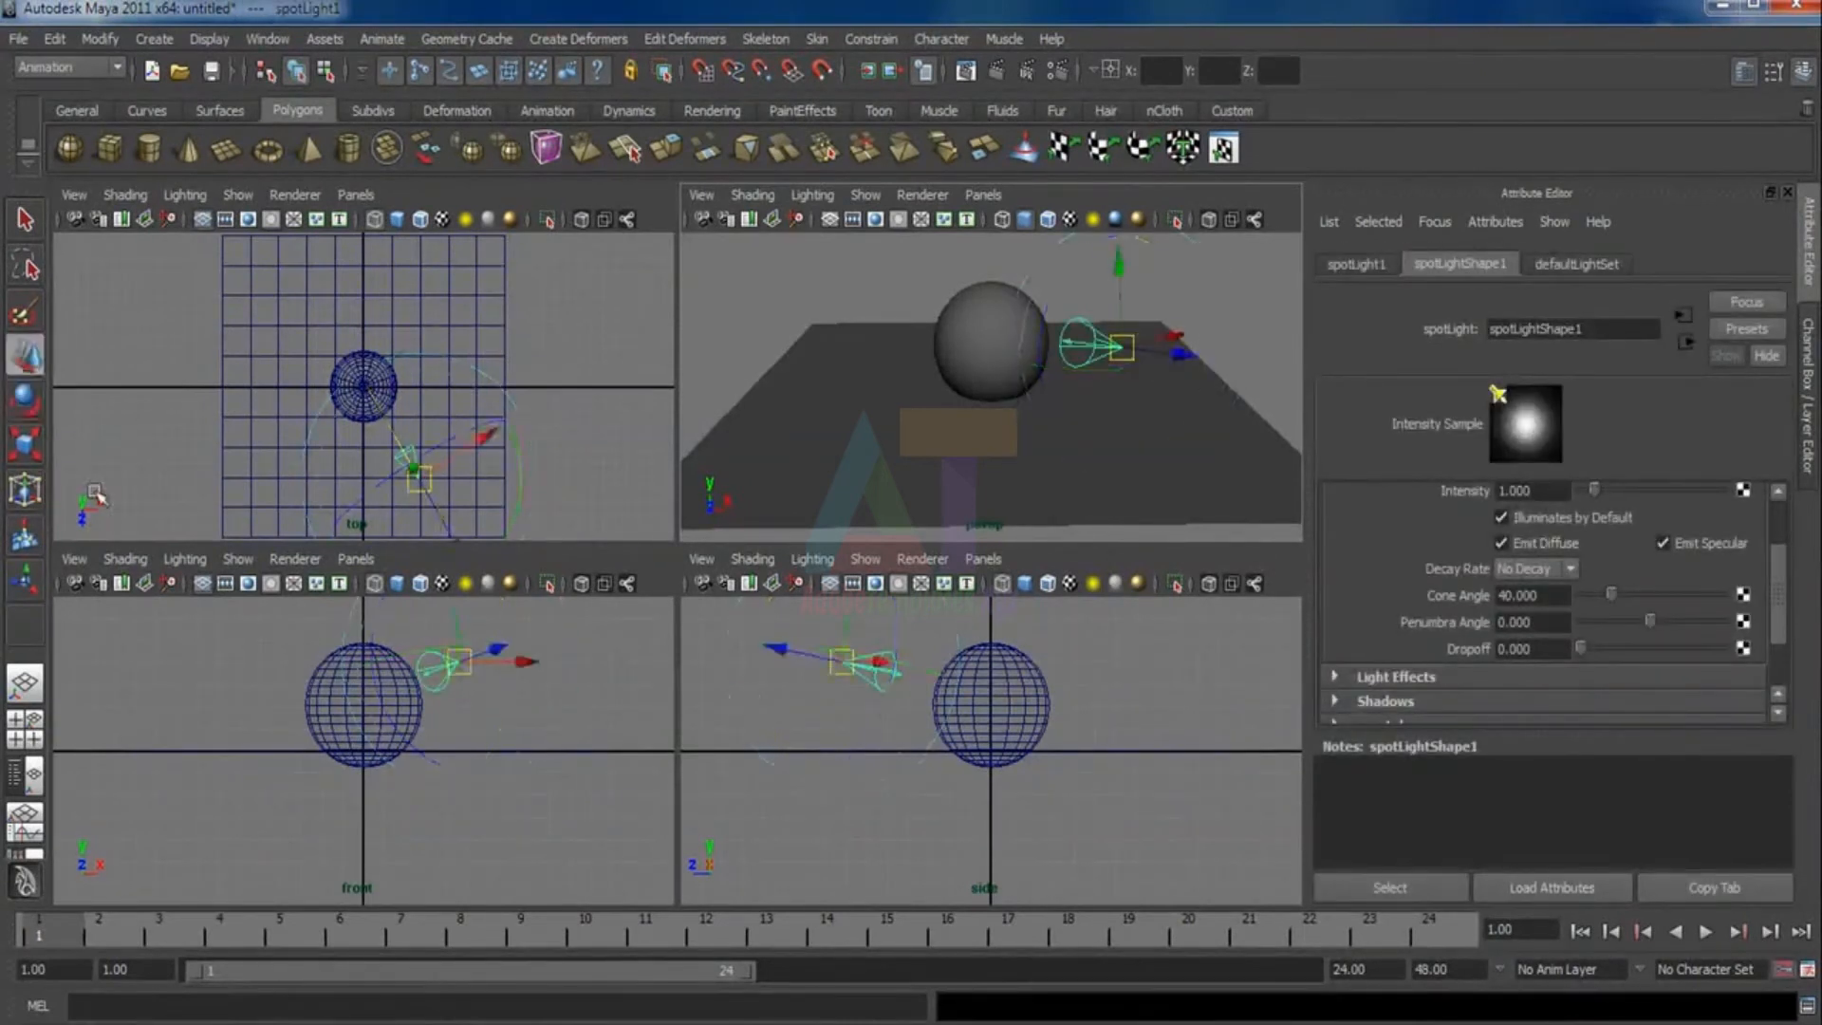
pyautogui.press('q')
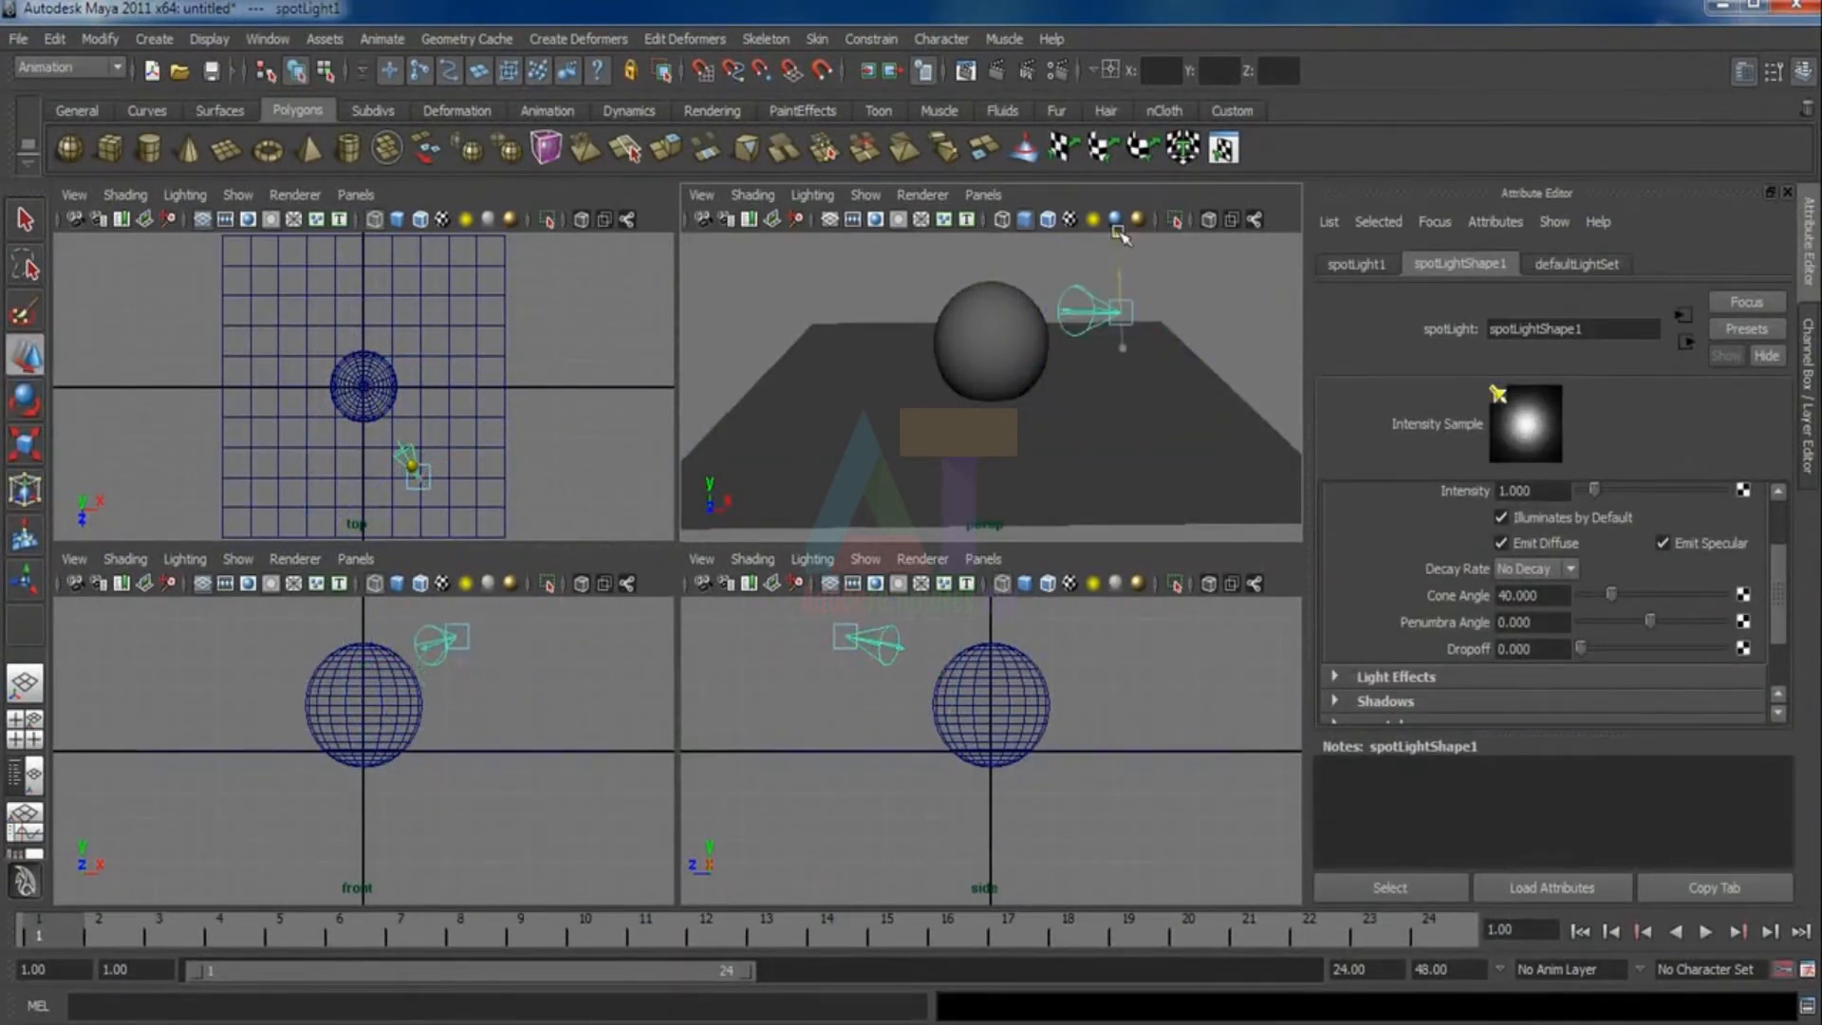
pyautogui.press('e')
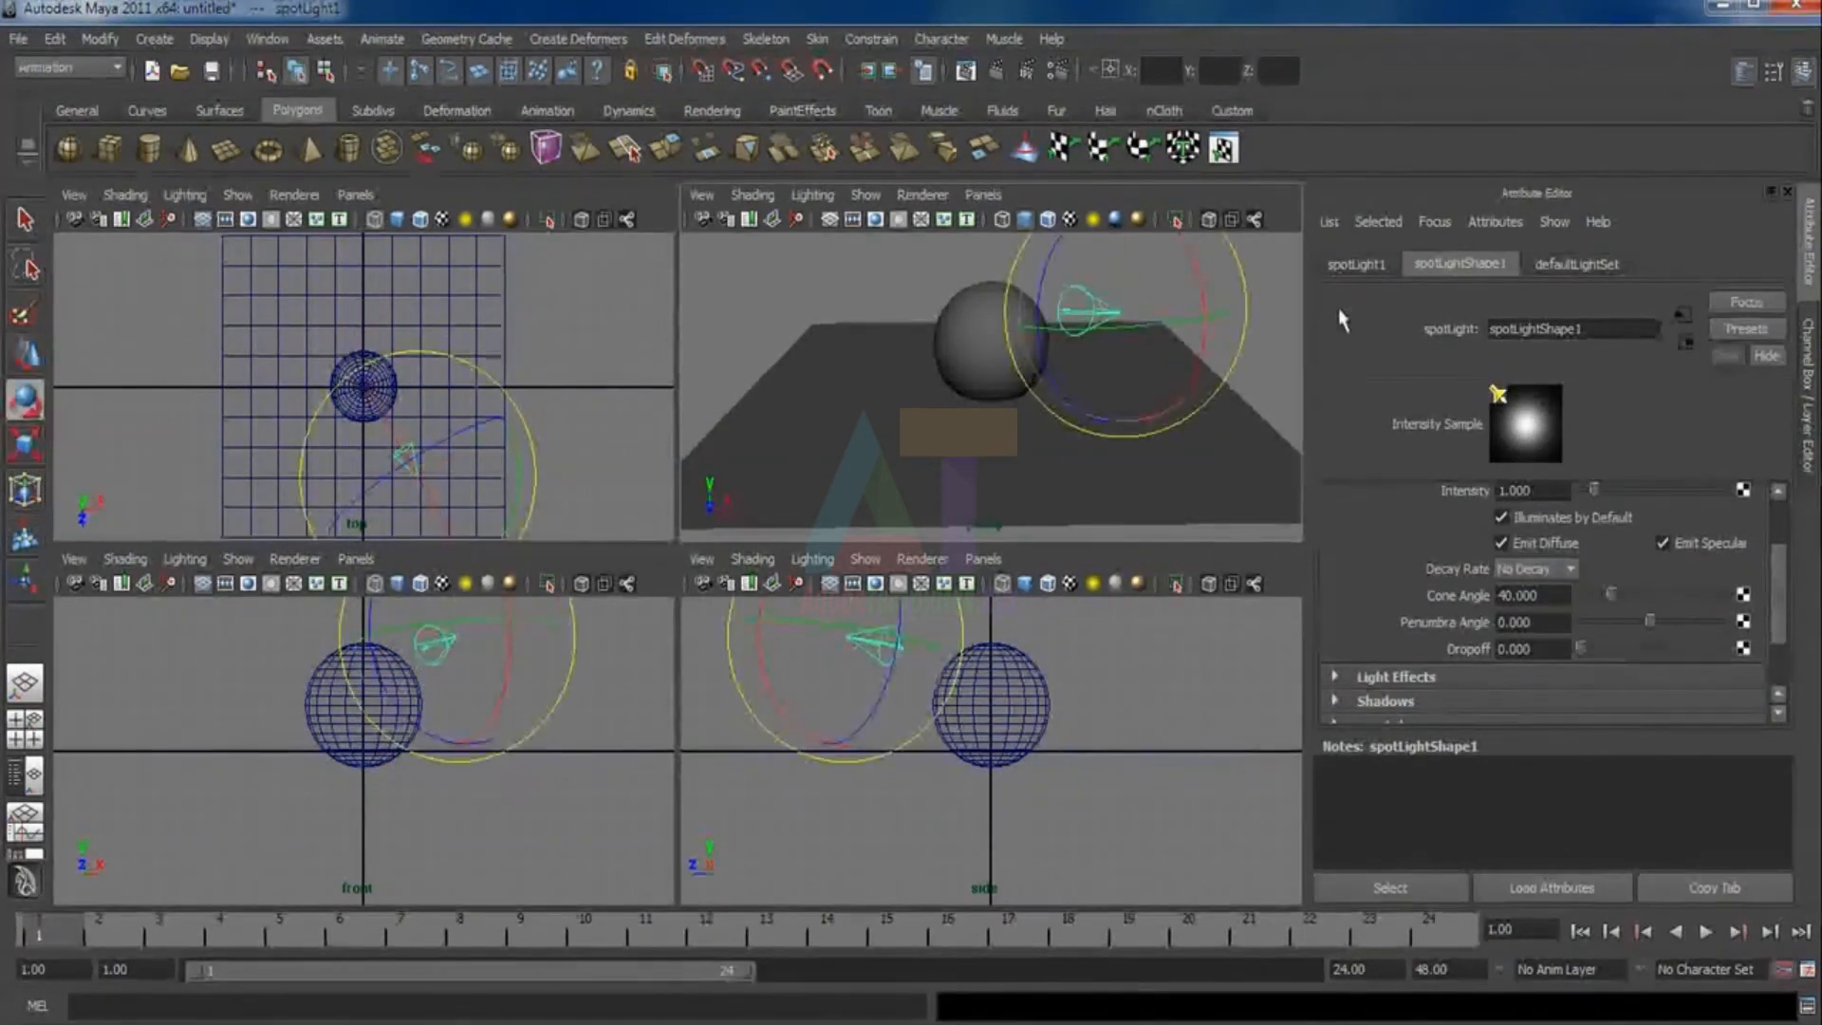
# Render the current frame with Maya Software to check the spot light's effect on the sphere, and close the render
pyautogui.click(835, 274)
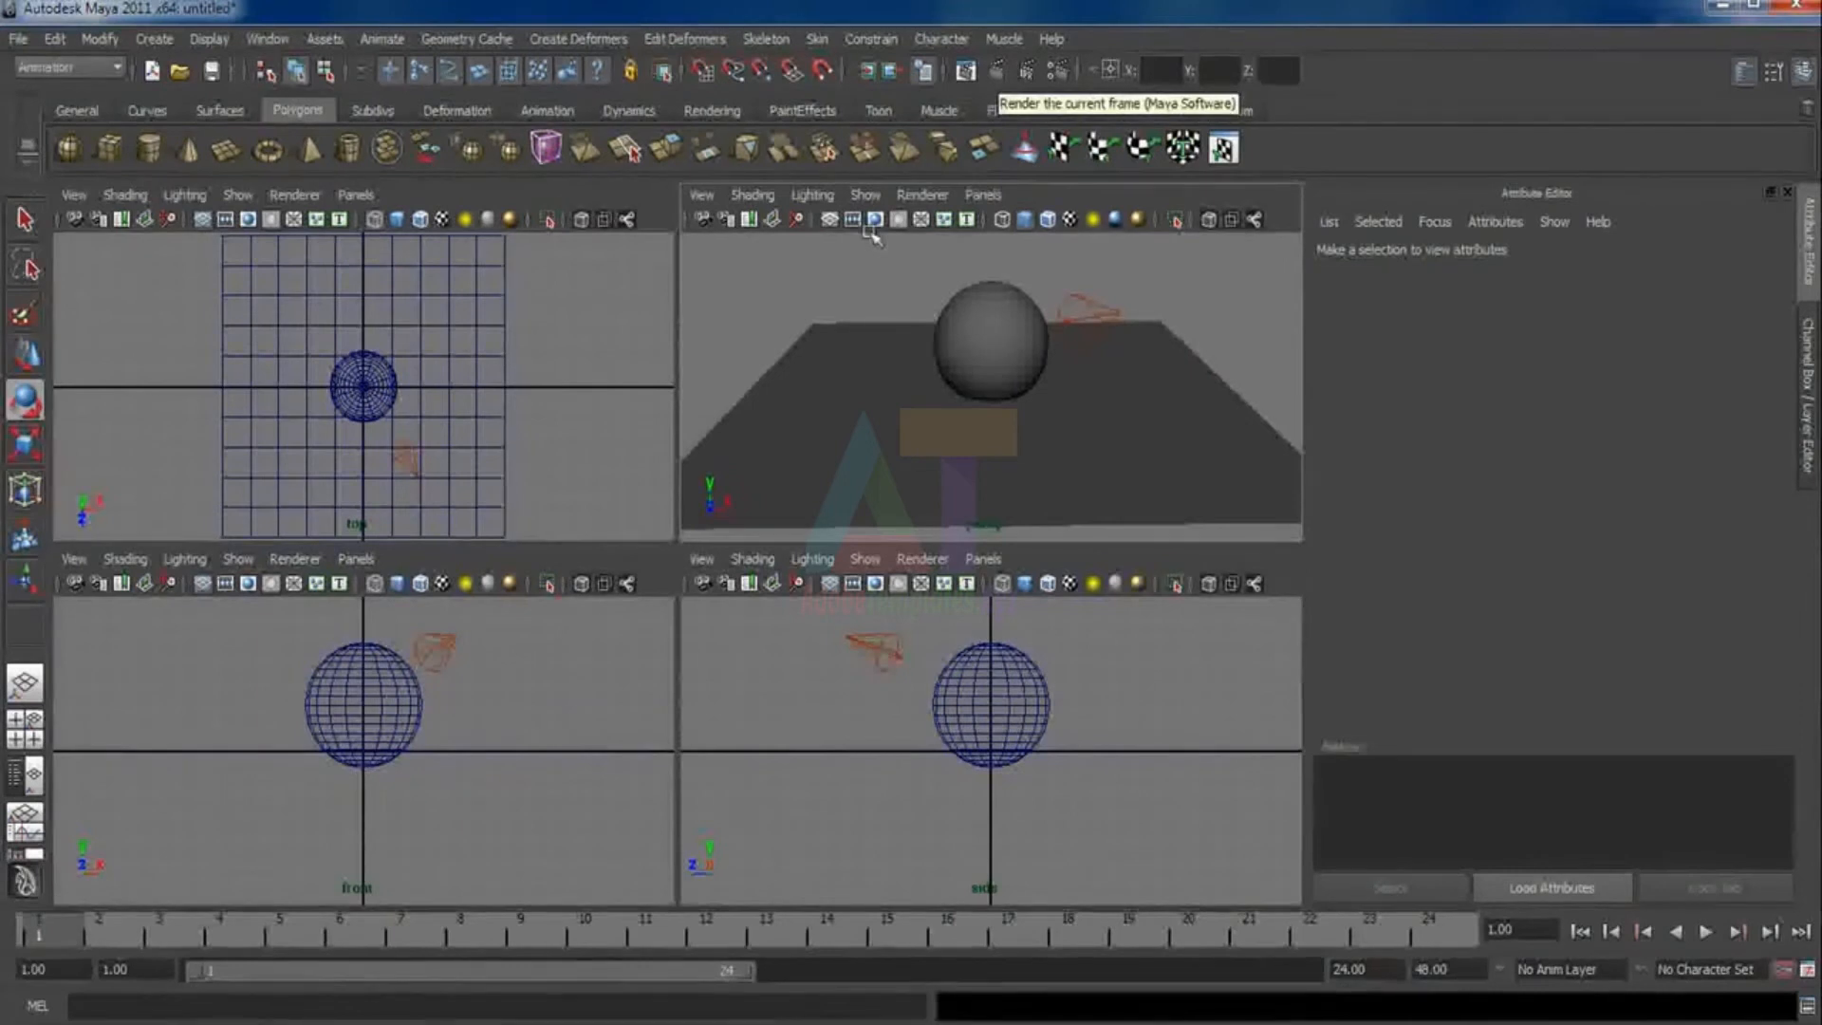
pyautogui.click(995, 72)
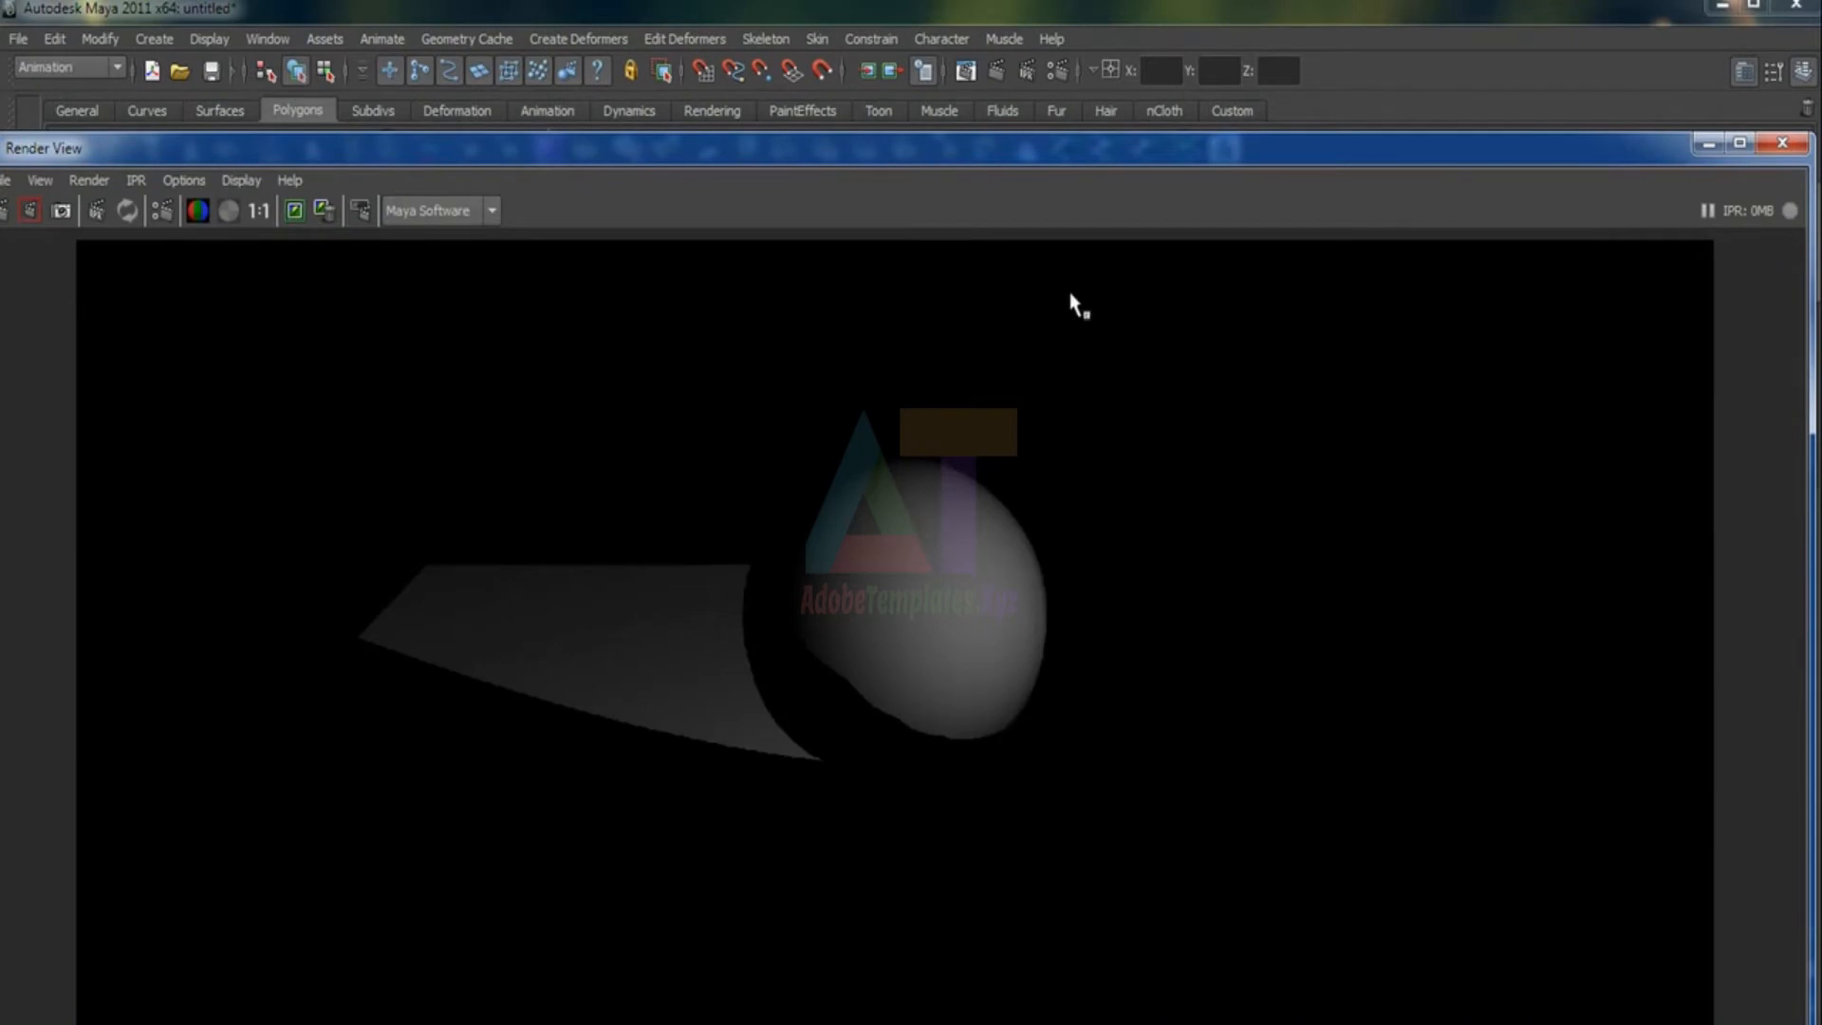
pyautogui.click(1784, 145)
# Soften the spot light by setting its penumbra angle to about 4.309 and its dropoff to about 14.512
pyautogui.click(1099, 334)
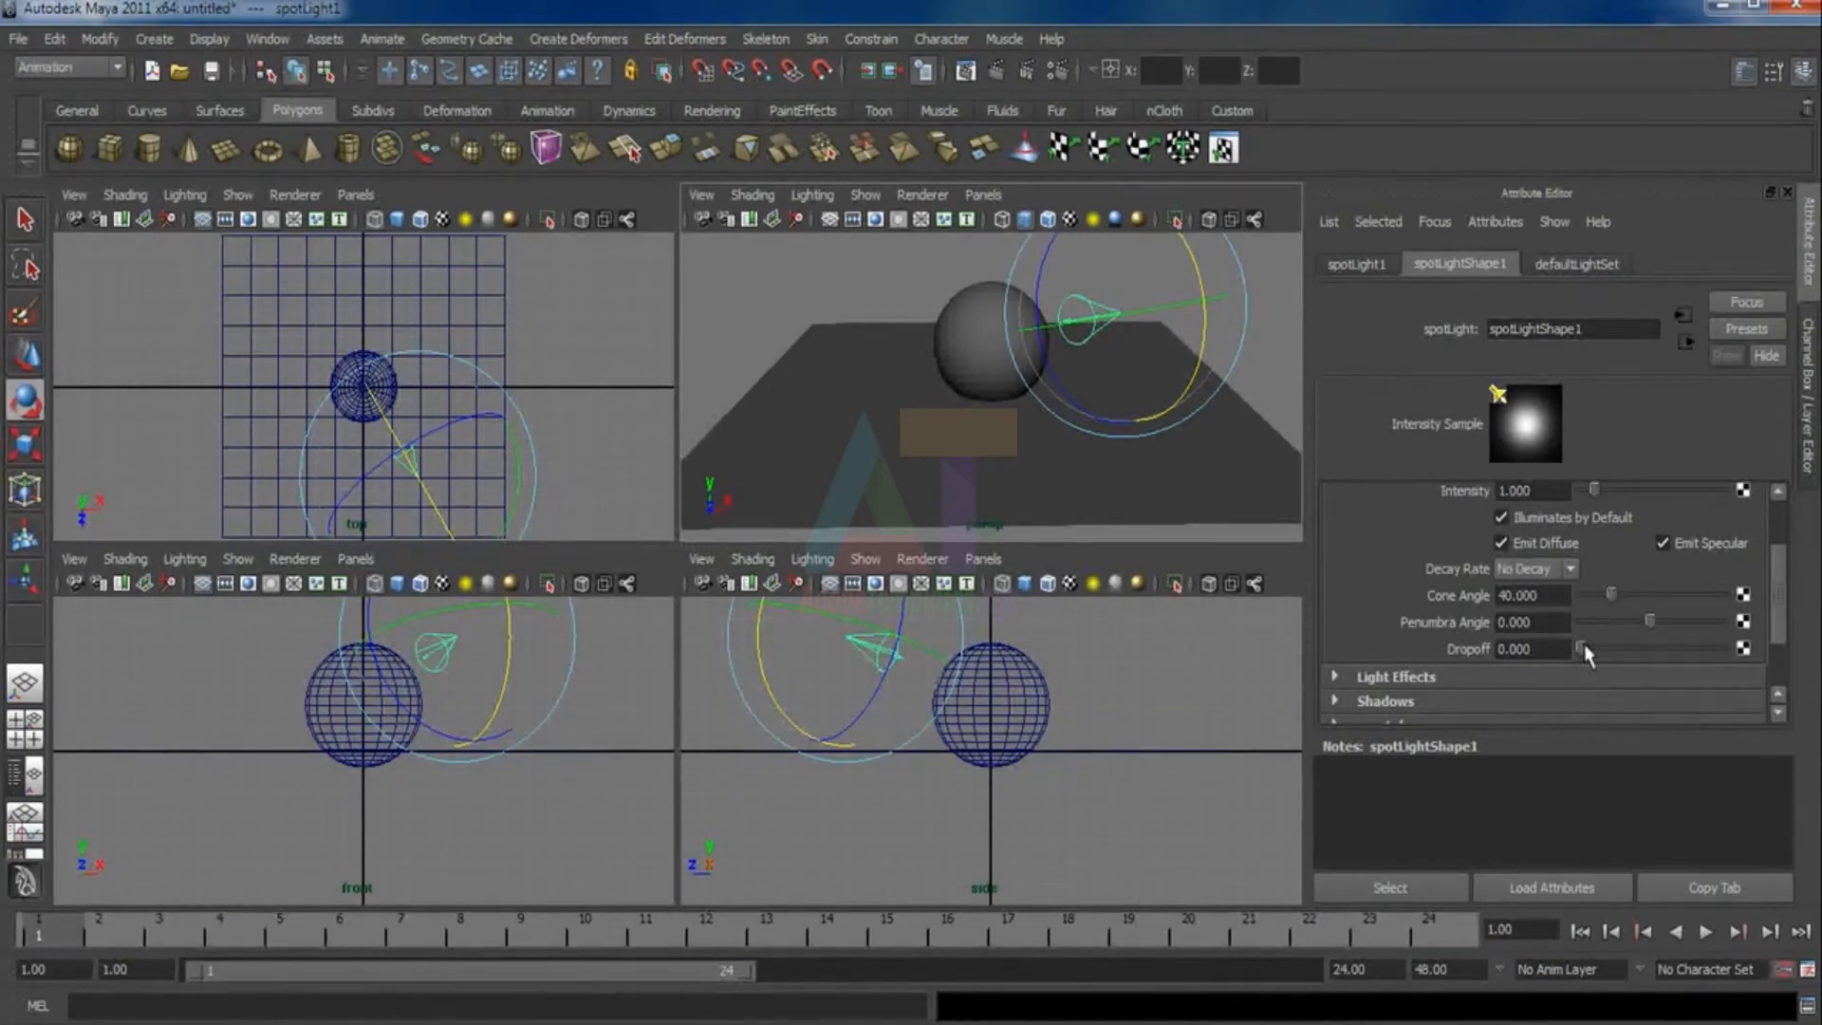
pyautogui.moveTo(1580, 647); pyautogui.dragTo(1681, 629)
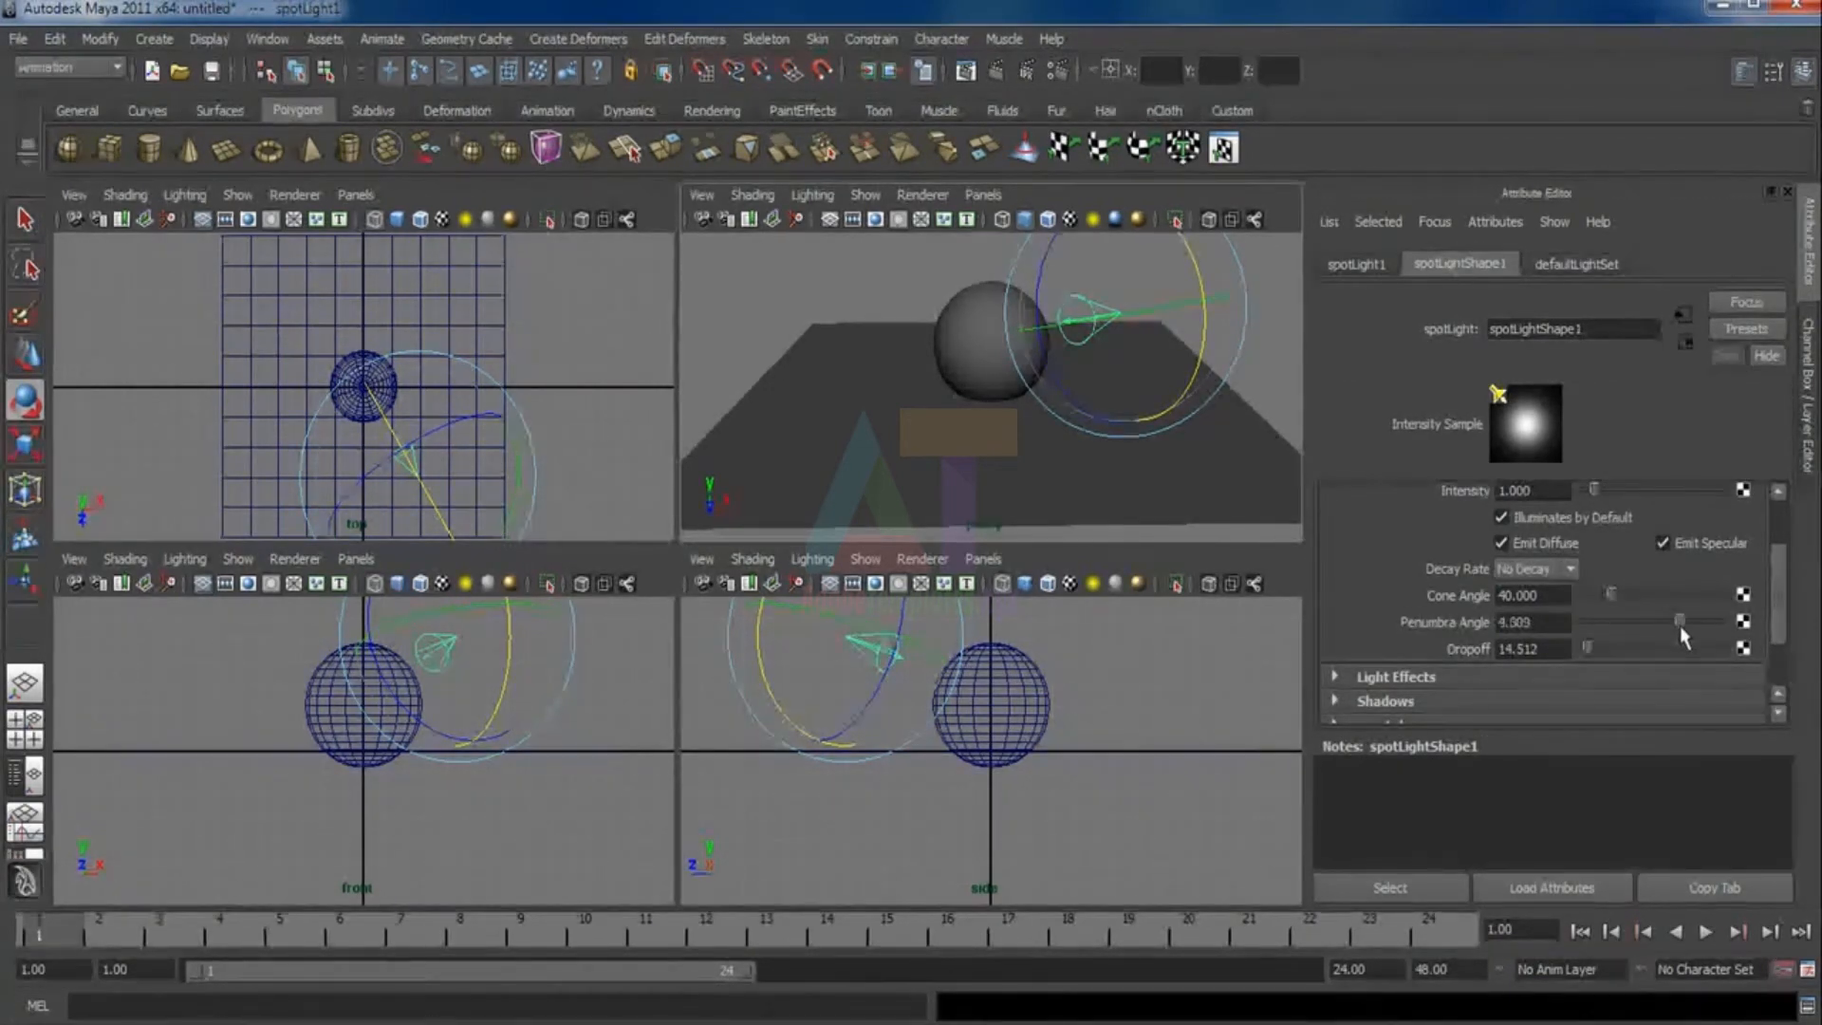
pyautogui.click(757, 377)
# Render the frame again to inspect the softened spot light edge on the sphere and plane, and close the render
pyautogui.click(996, 71)
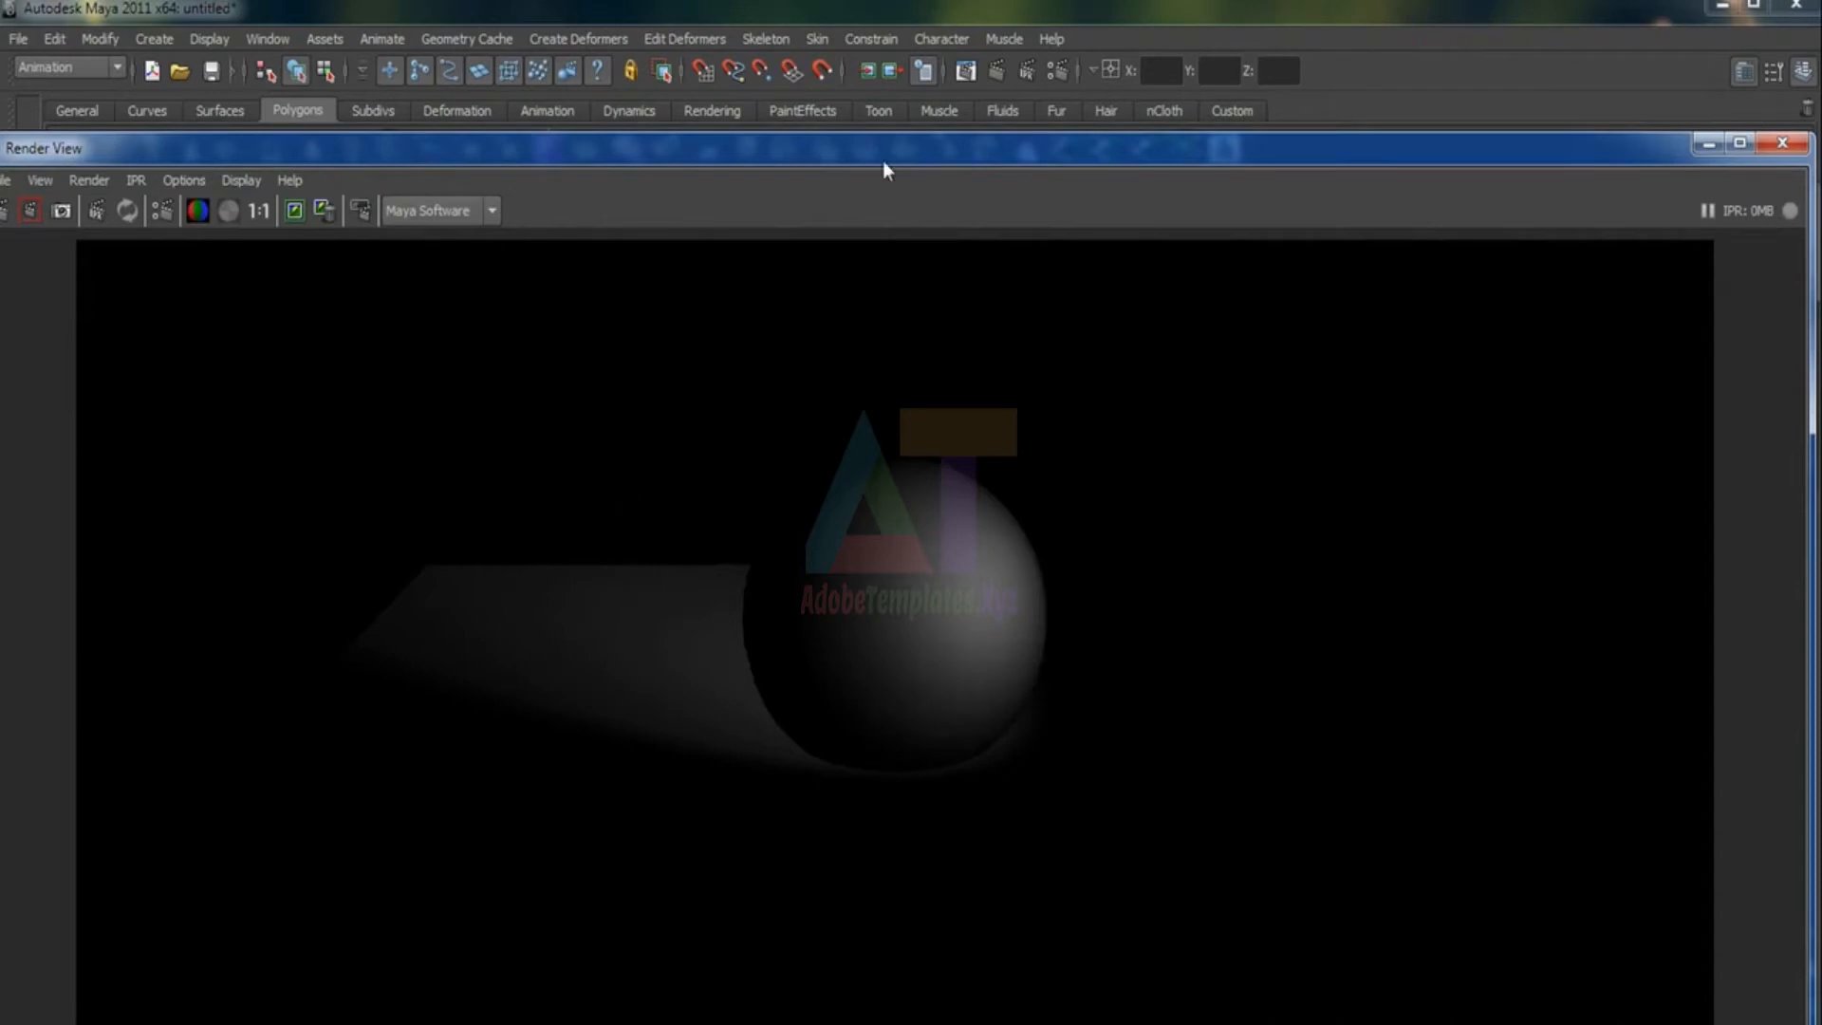
pyautogui.moveTo(883, 163); pyautogui.dragTo(895, 89)
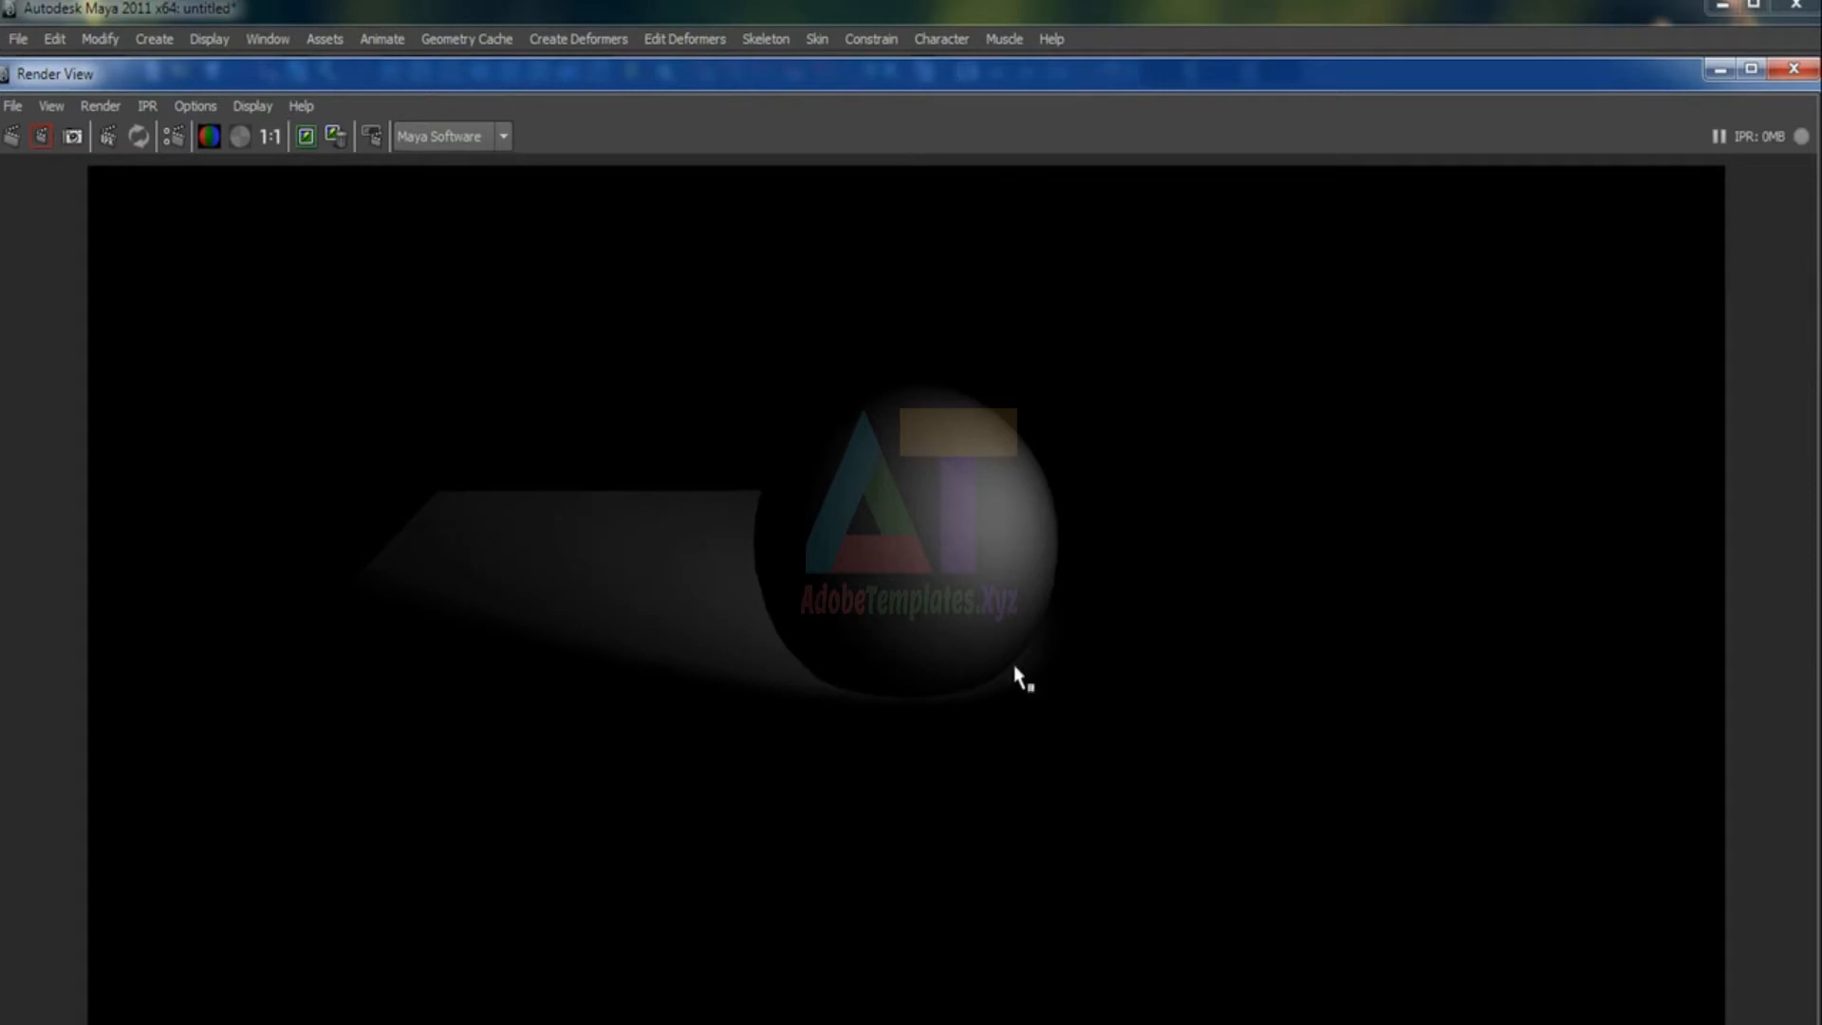
pyautogui.click(1793, 69)
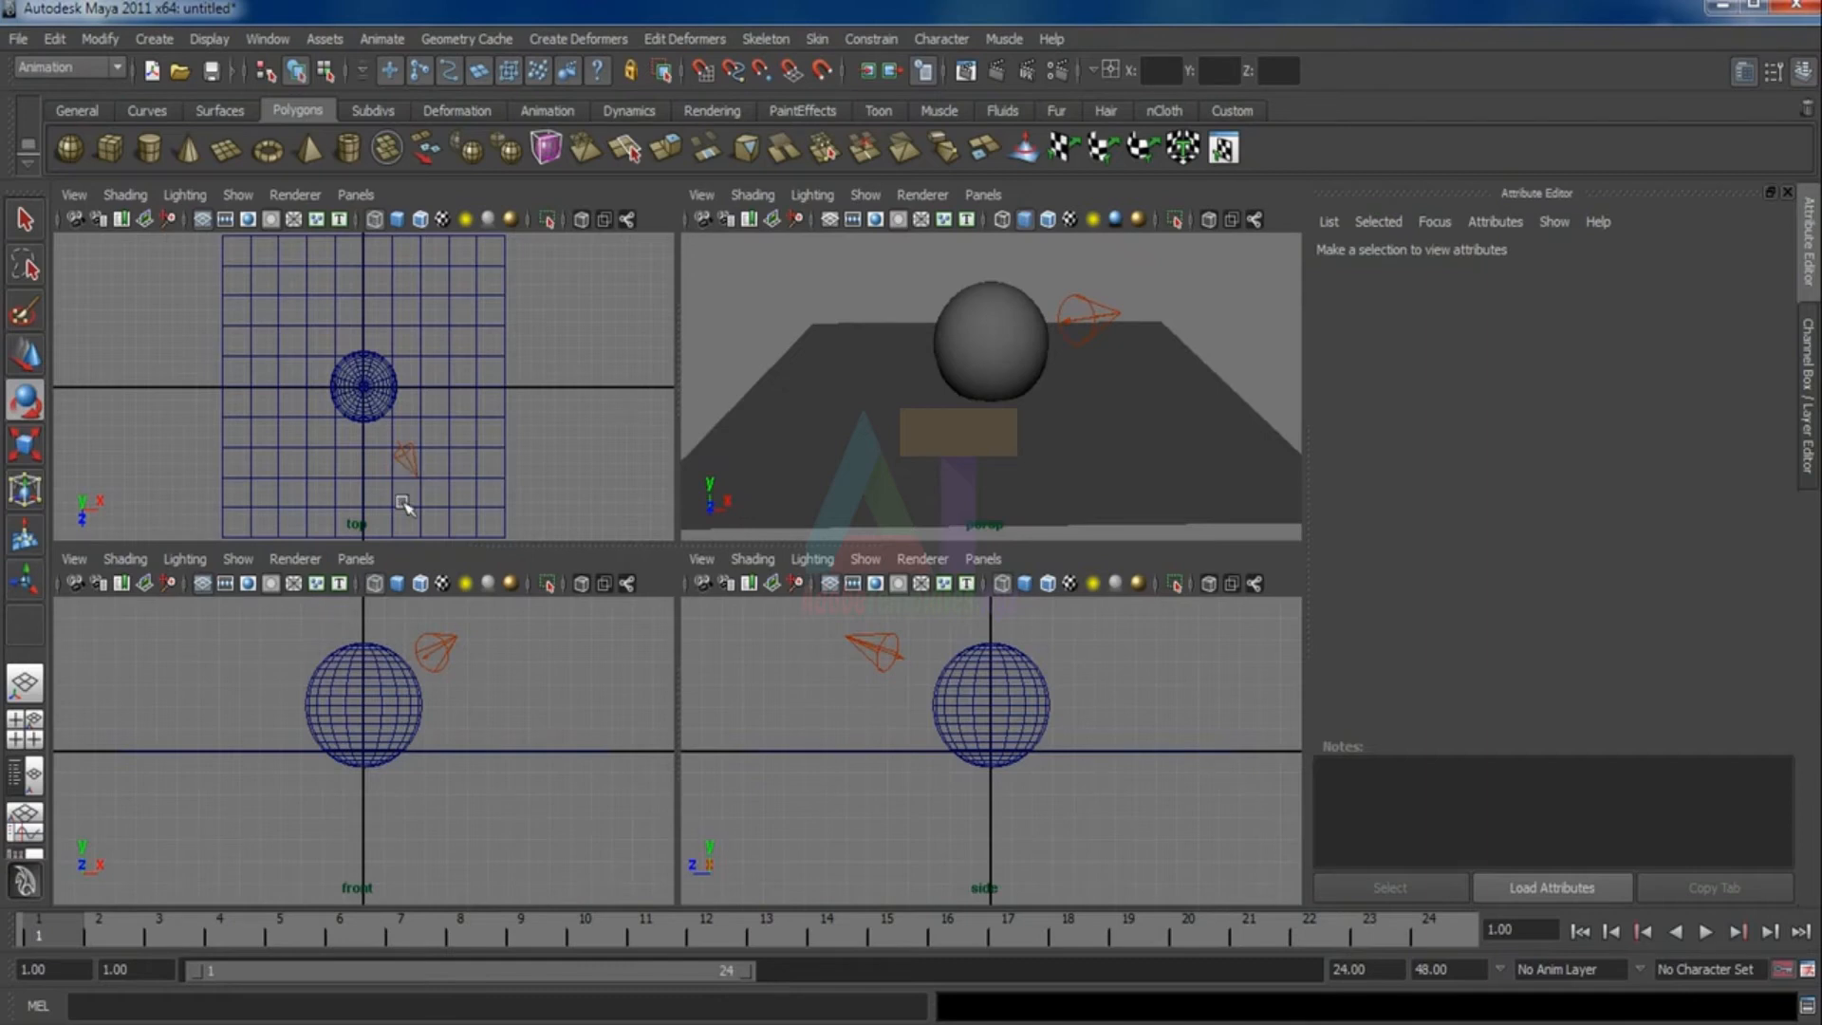
# Set the spot light's intensity to 1.5
pyautogui.click(1125, 318)
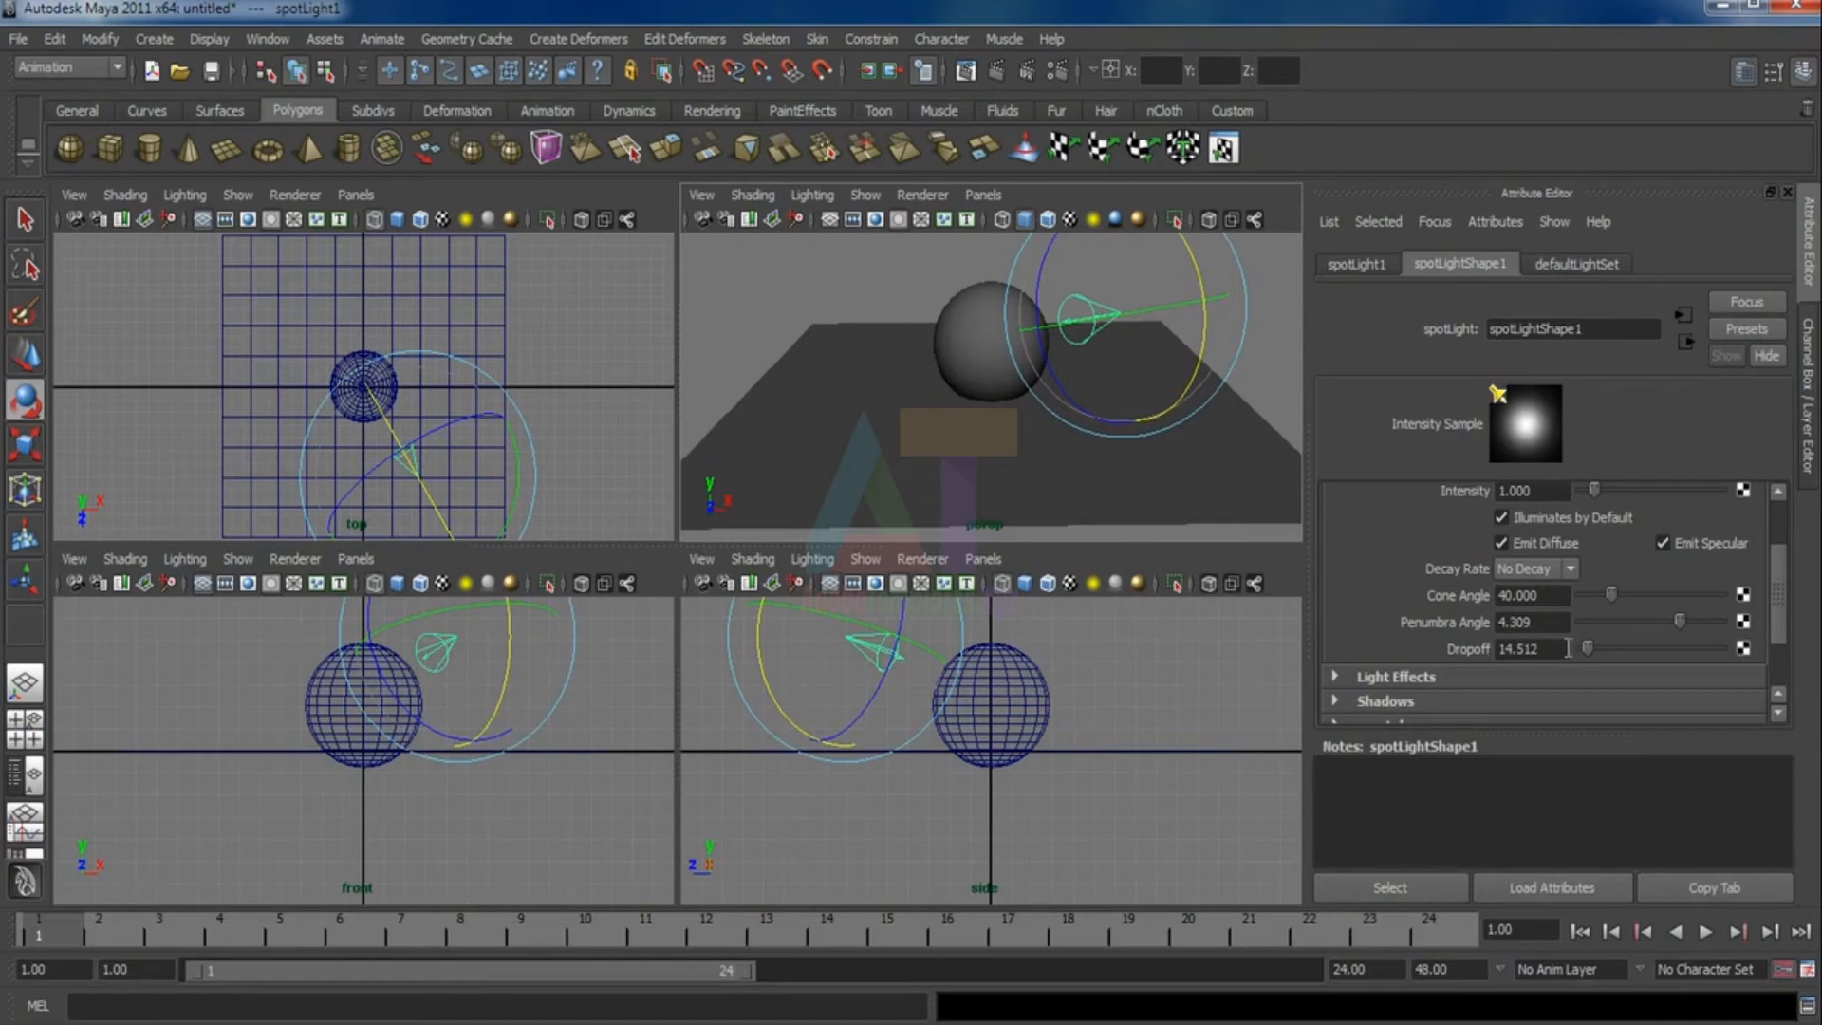
pyautogui.click(1538, 491)
pyautogui.moveTo(1538, 491); pyautogui.dragTo(1499, 490)
pyautogui.write('5')
pyautogui.press('Return')
pyautogui.click(889, 279)
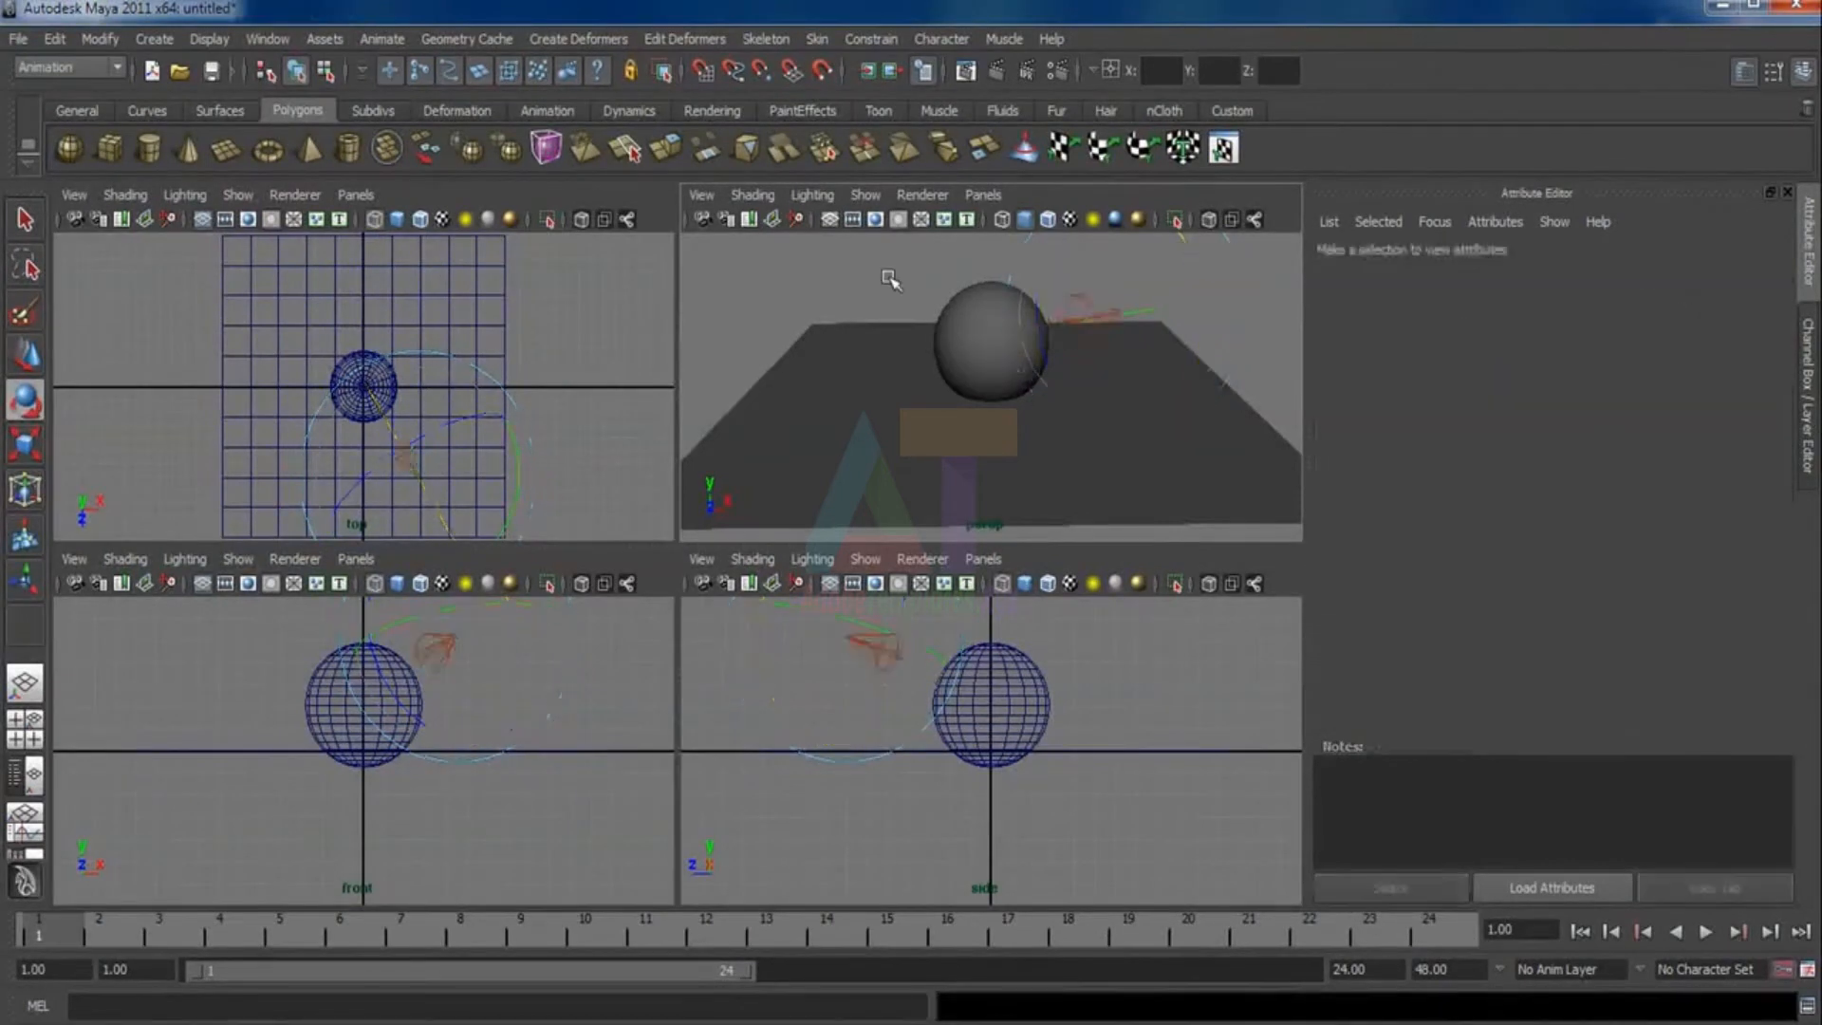
# Display the perspective view with scene lighting, and pull the spot light back along its aim axis, away from the sphere
pyautogui.press('7')
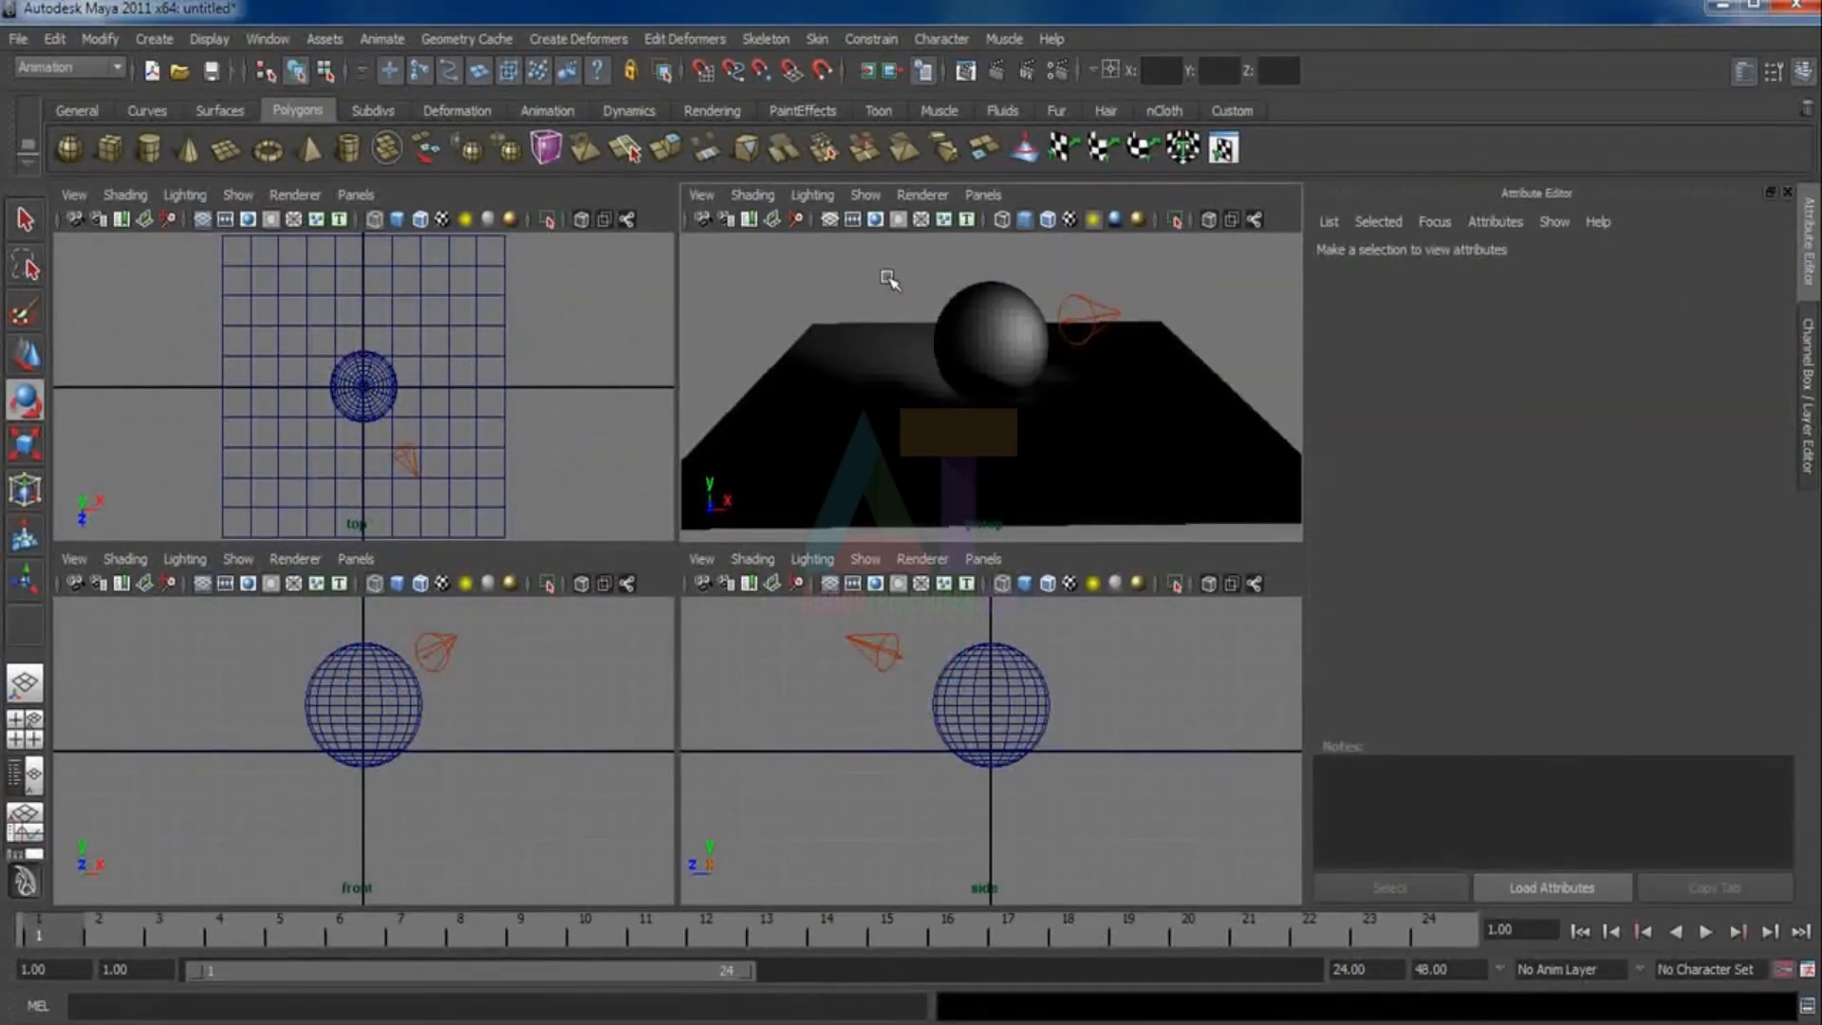
pyautogui.click(1090, 311)
pyautogui.press('w')
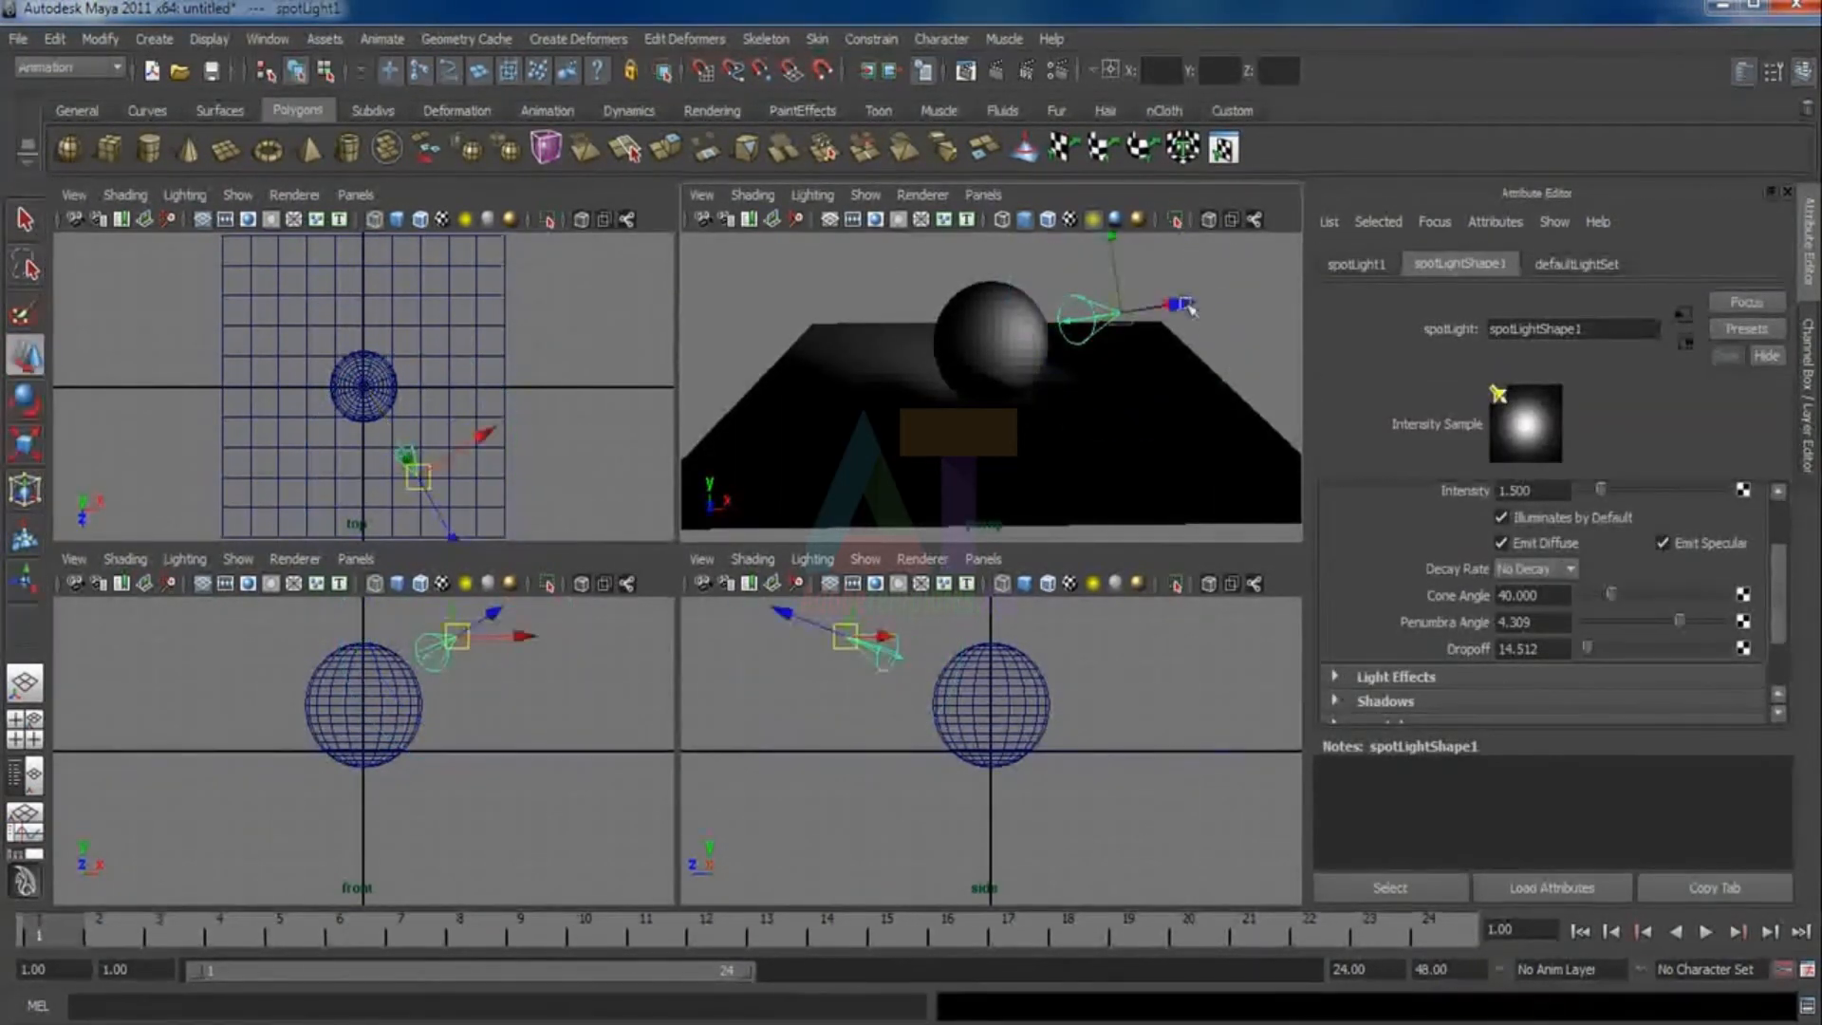
pyautogui.press('t')
pyautogui.moveTo(1222, 321); pyautogui.dragTo(1307, 353)
# Render the frame to review the brighter, repositioned spot light, and close the render
pyautogui.click(1112, 289)
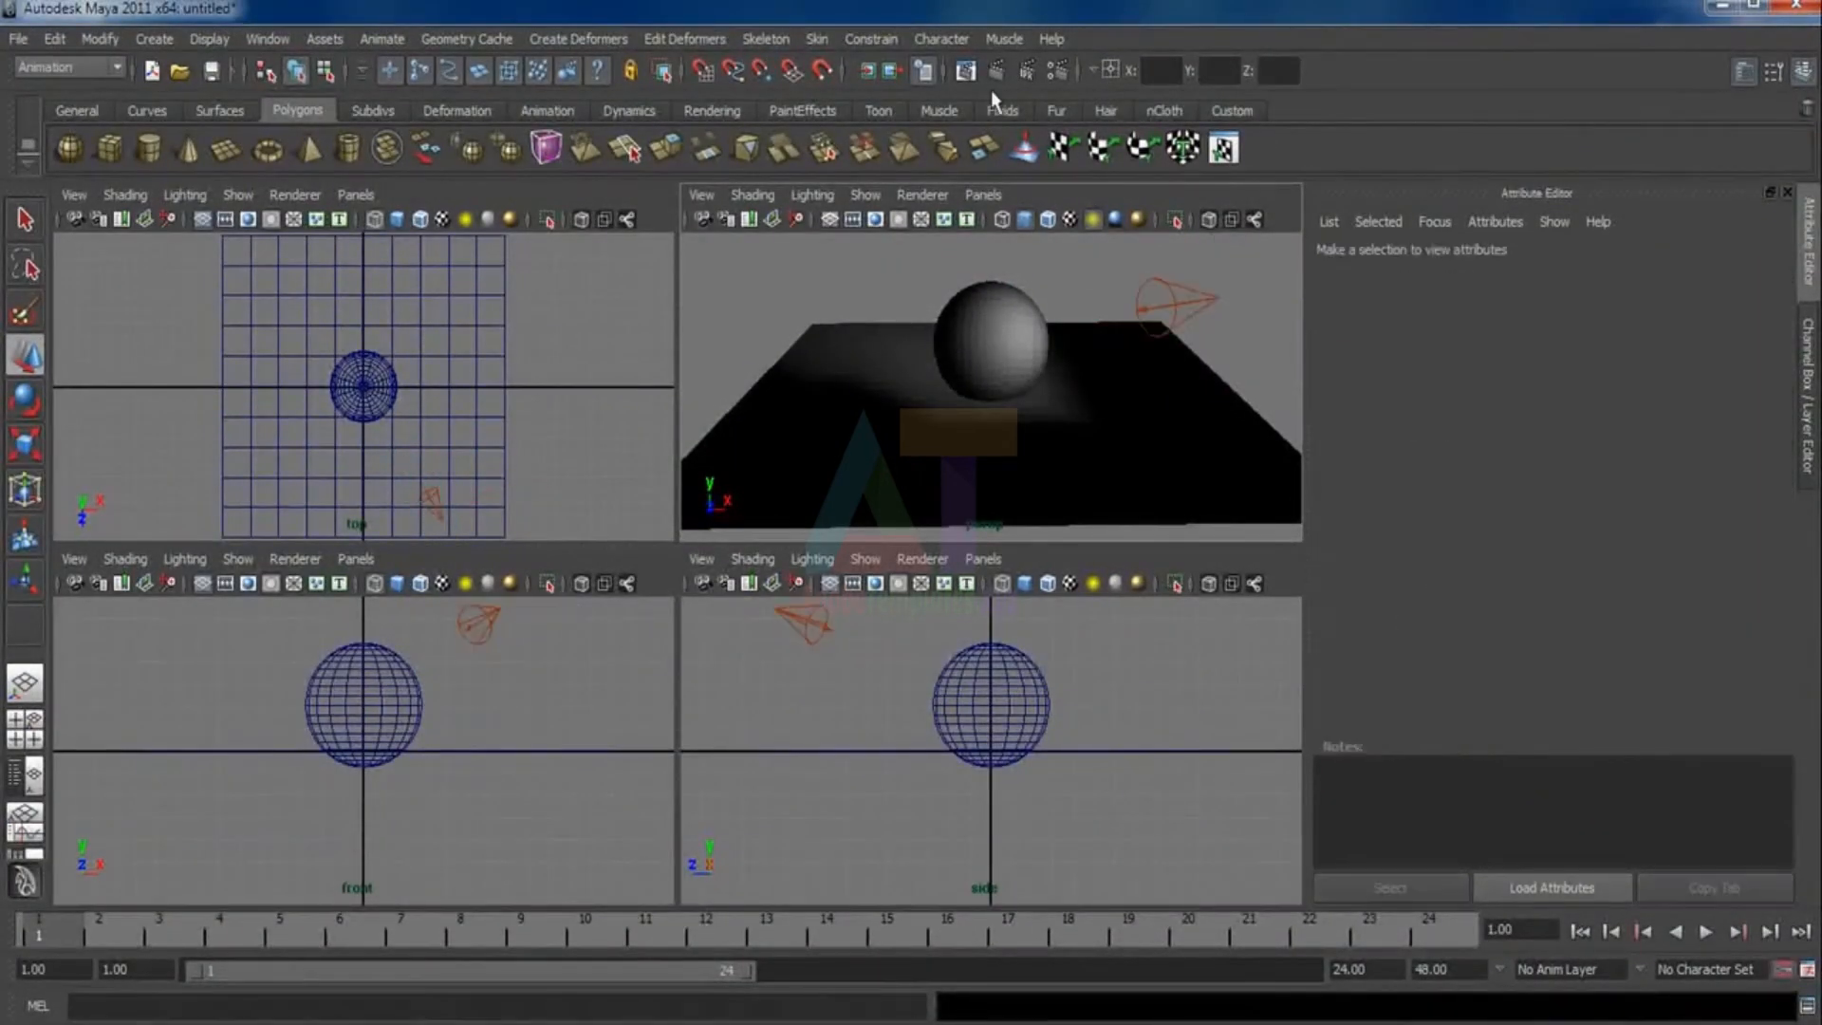
pyautogui.click(993, 74)
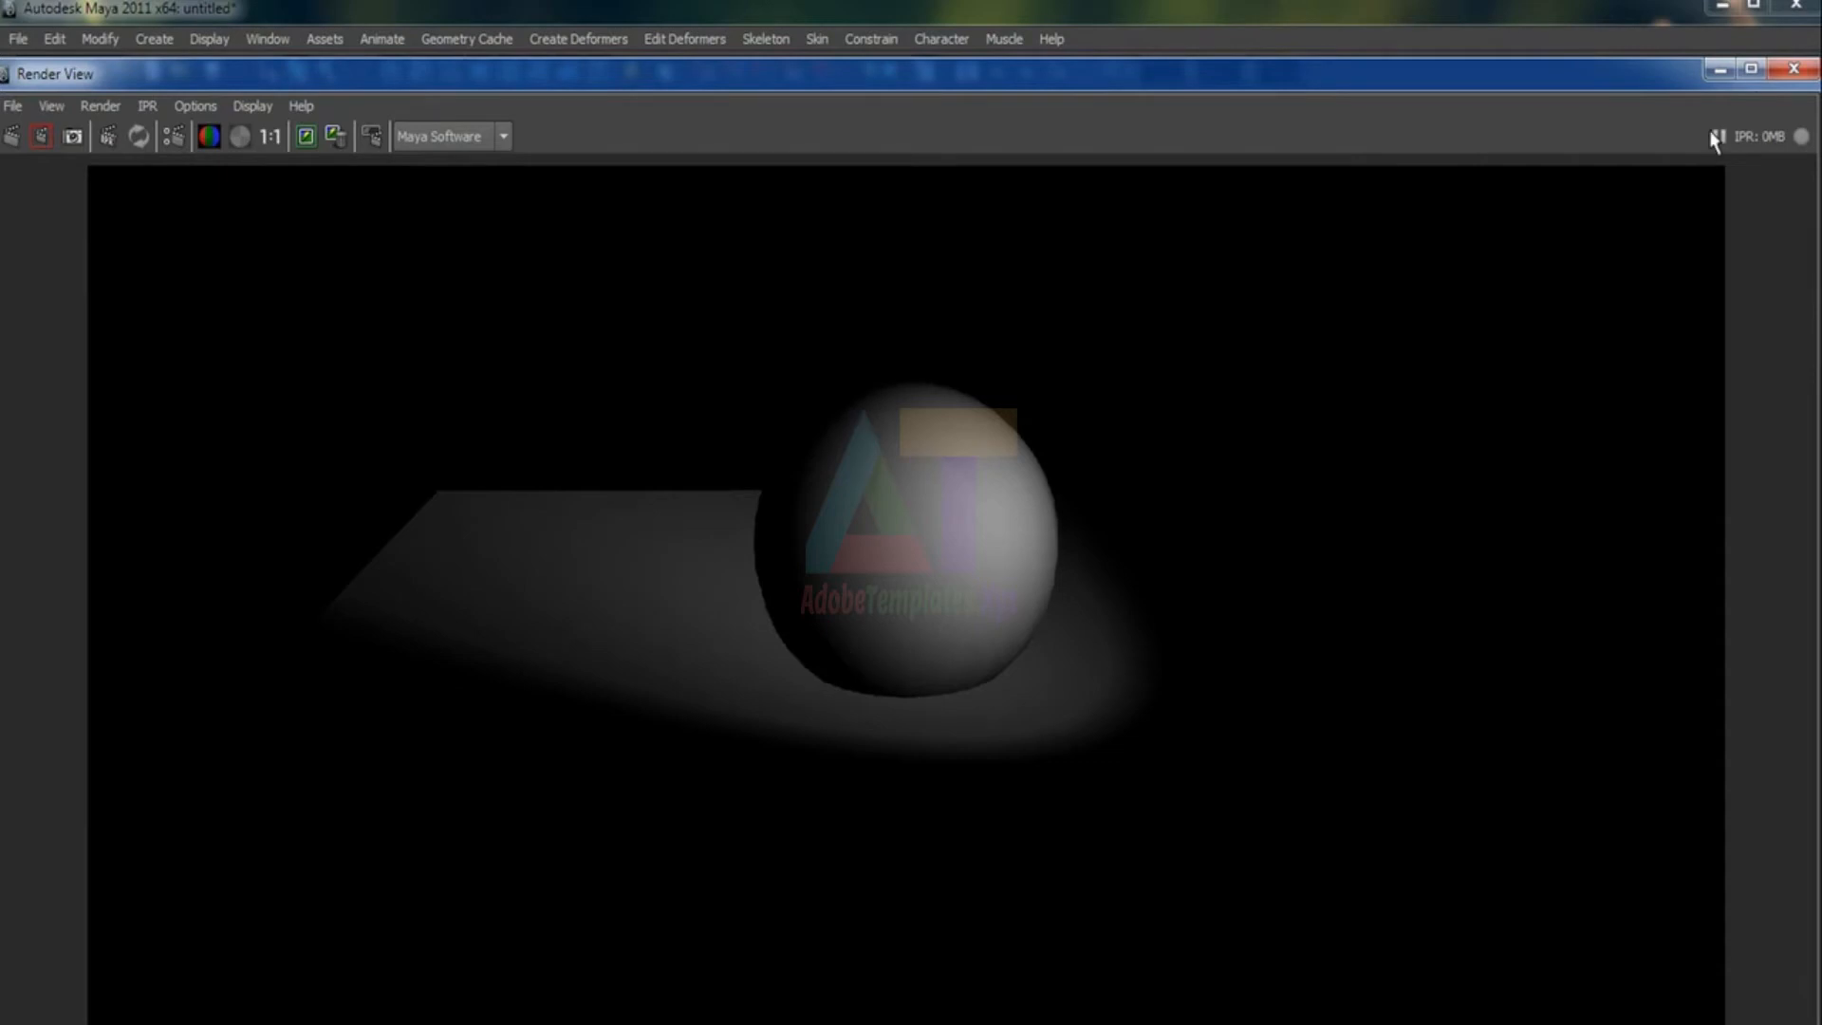
pyautogui.click(1793, 70)
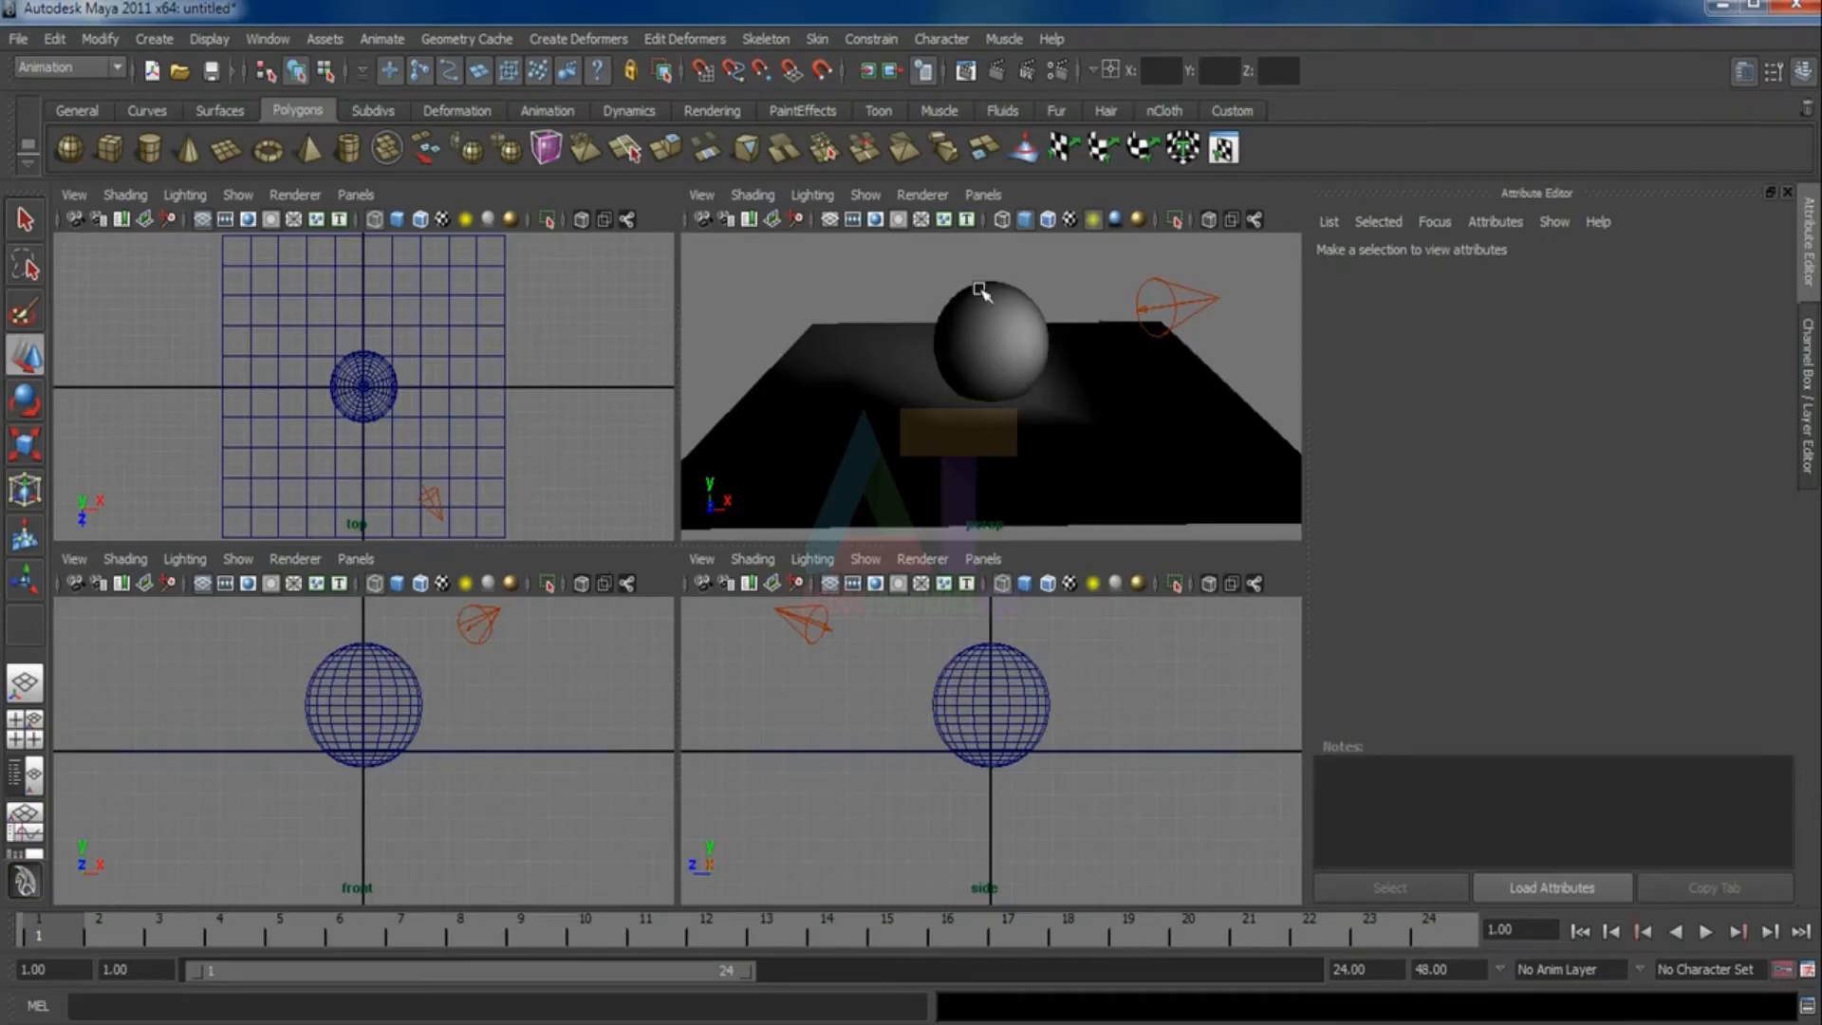
# Create a directional light and move it along Z and X in front of the sphere, on the side opposite the spot light
pyautogui.click(151, 39)
pyautogui.moveTo(168, 179)
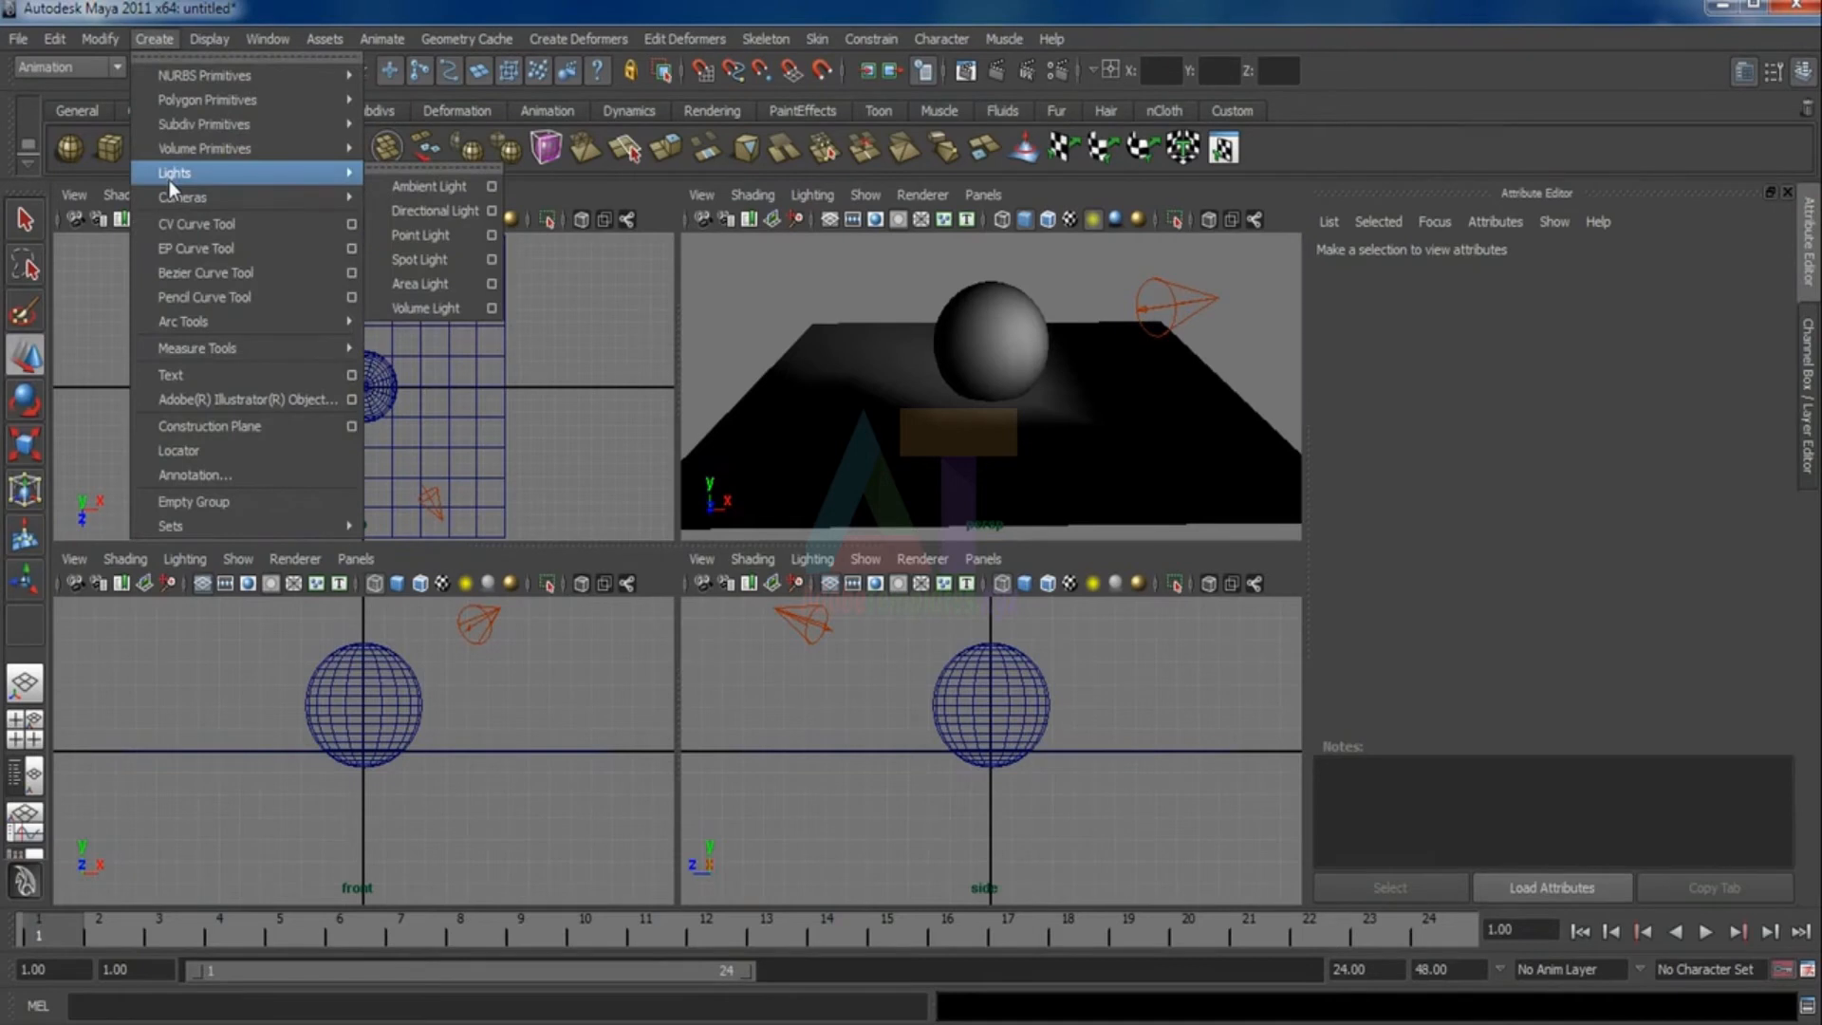
pyautogui.click(447, 210)
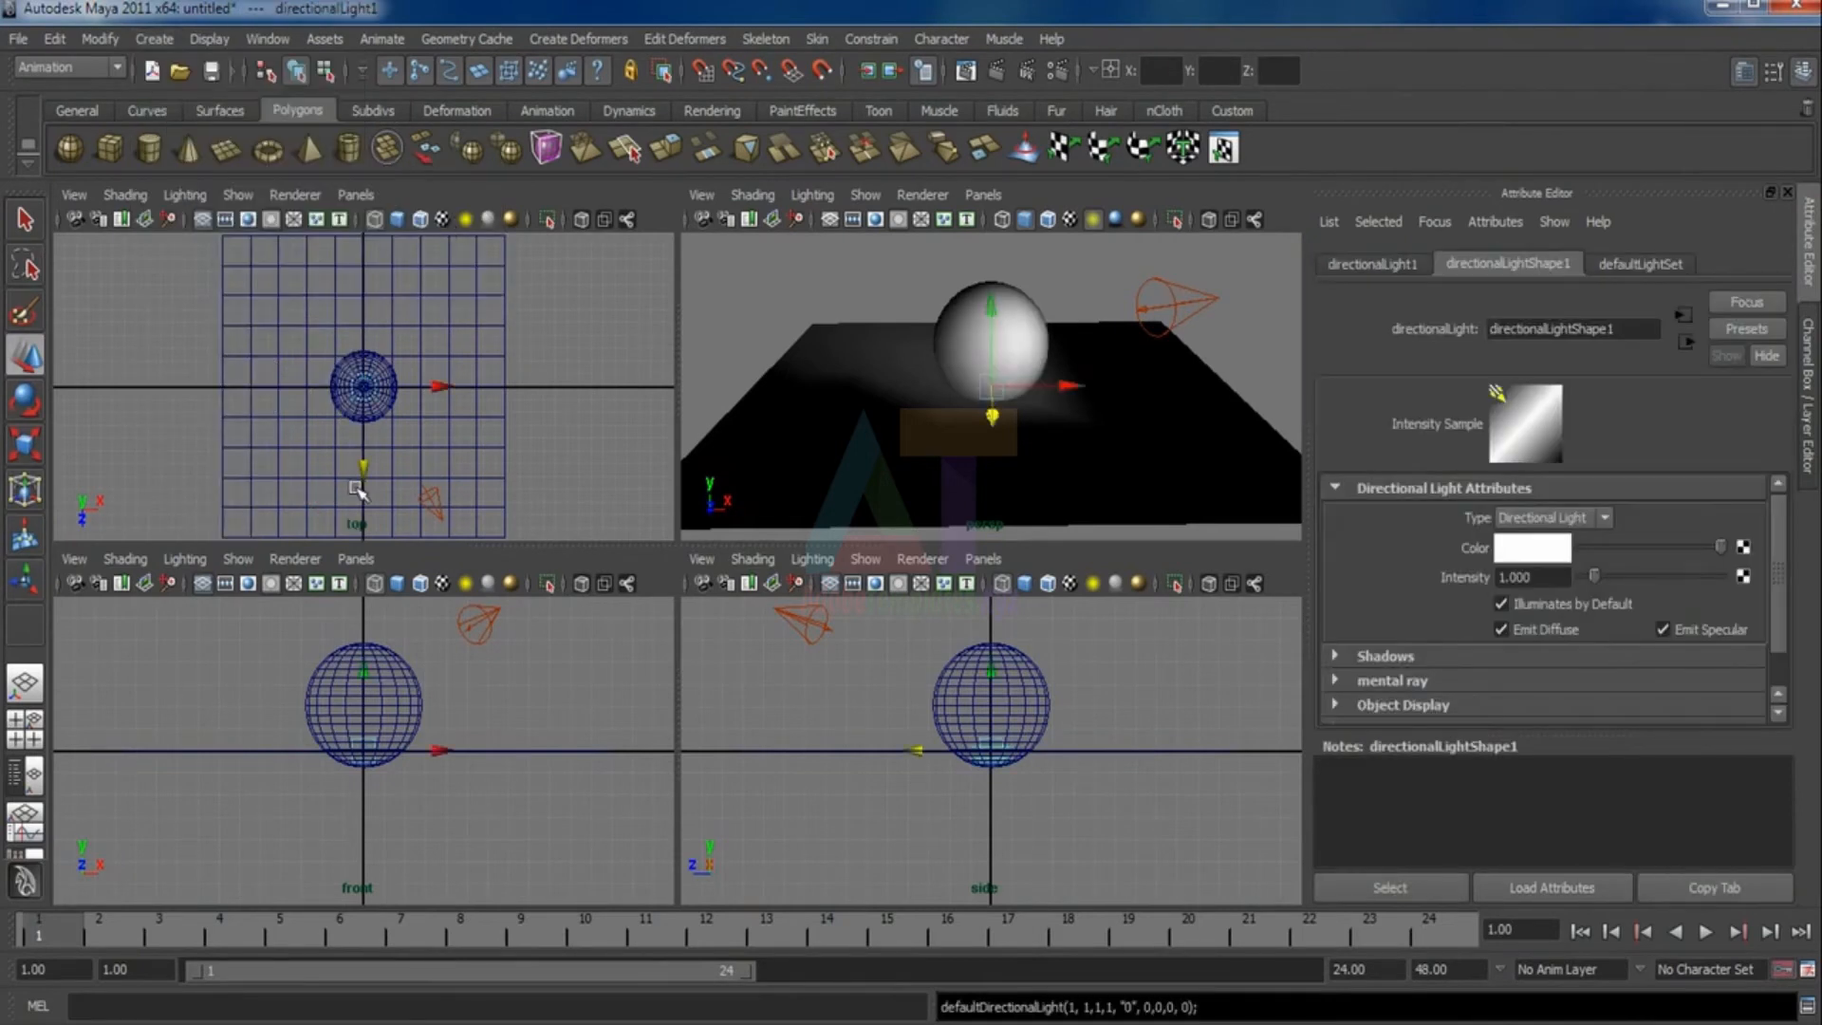
pyautogui.moveTo(361, 467); pyautogui.dragTo(364, 540)
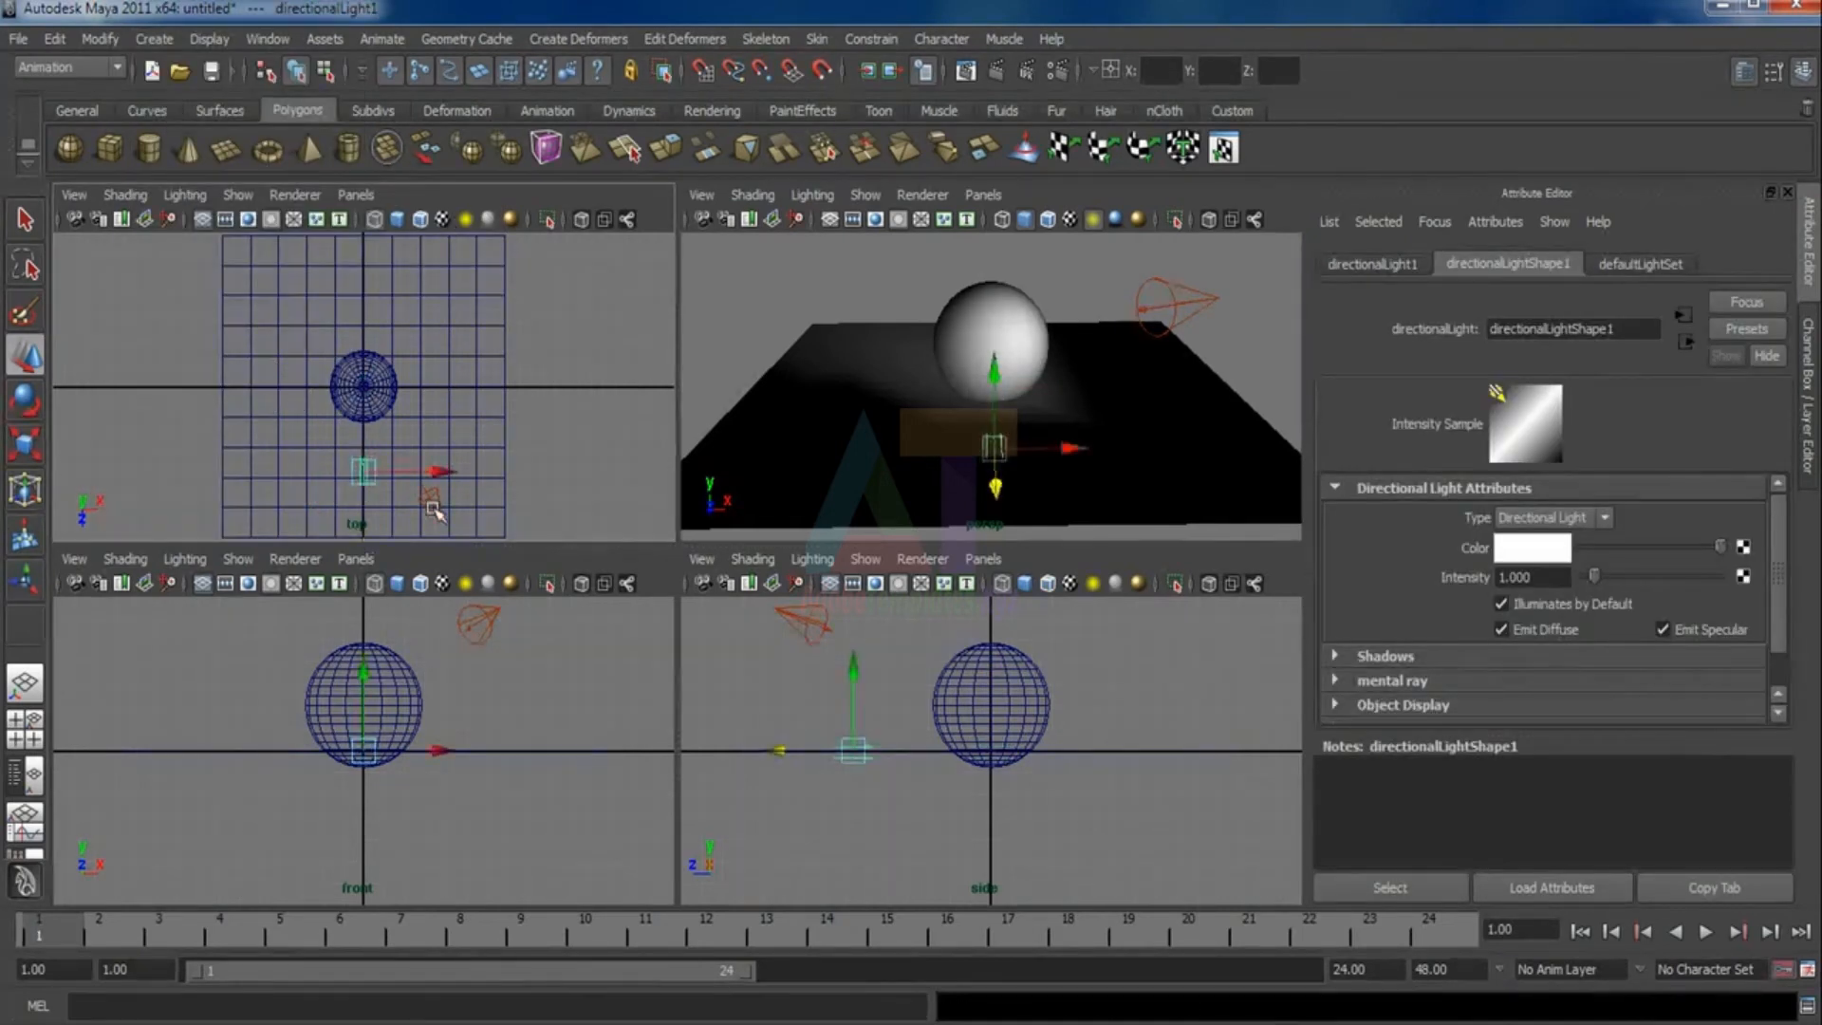
pyautogui.moveTo(436, 461); pyautogui.dragTo(373, 463)
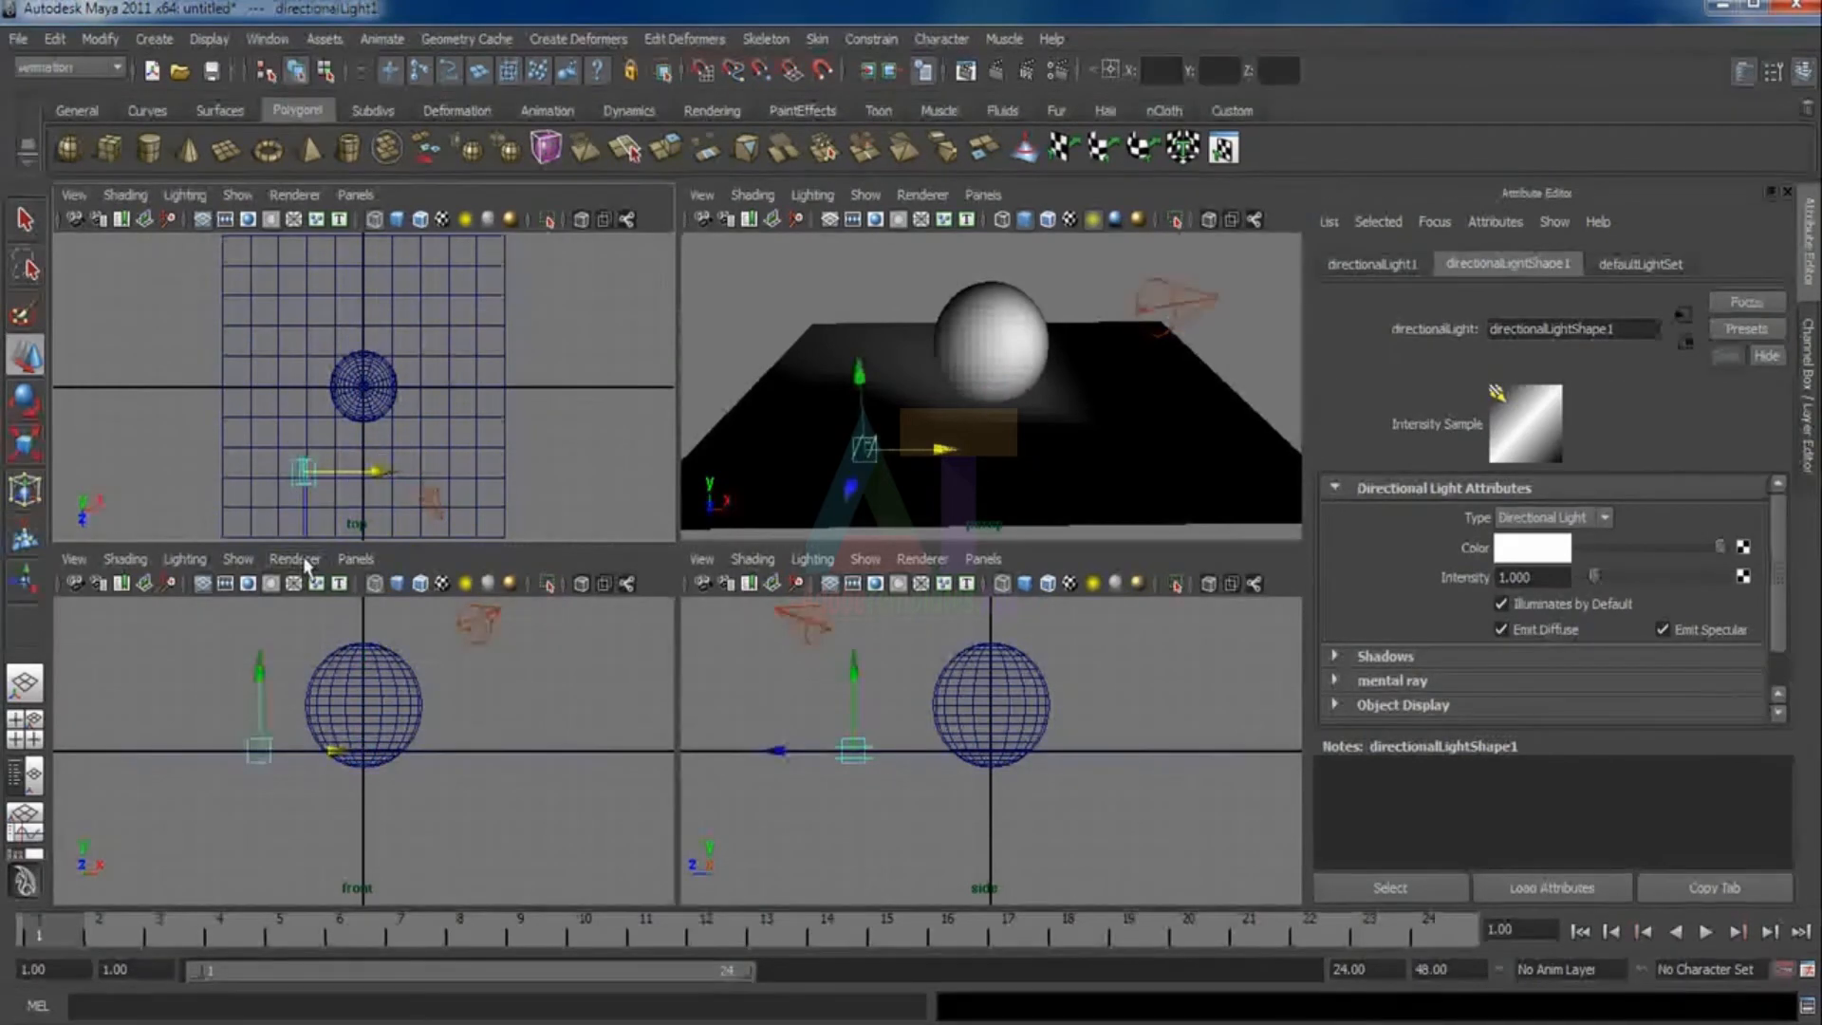
pyautogui.moveTo(303, 511); pyautogui.dragTo(378, 506)
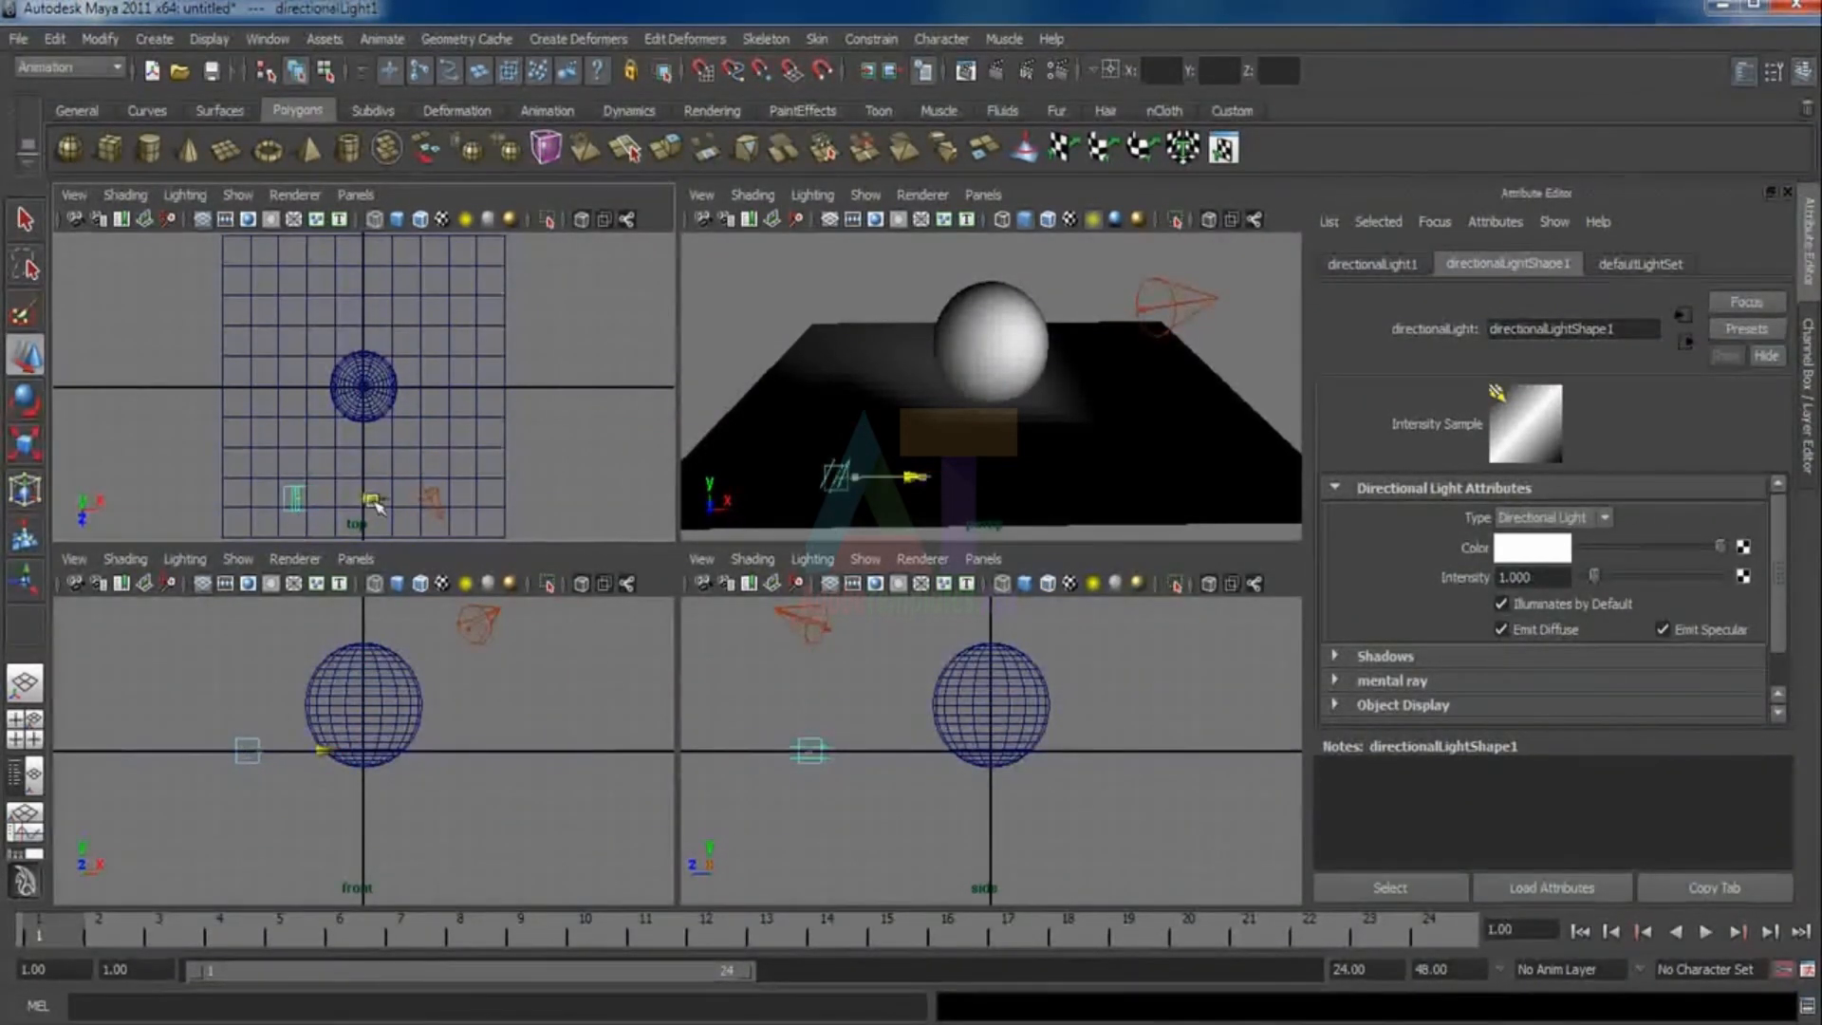
# Rotate the directional light around its vertical axis to aim at the sphere, and raise it to about the sphere's upper half
pyautogui.press('e')
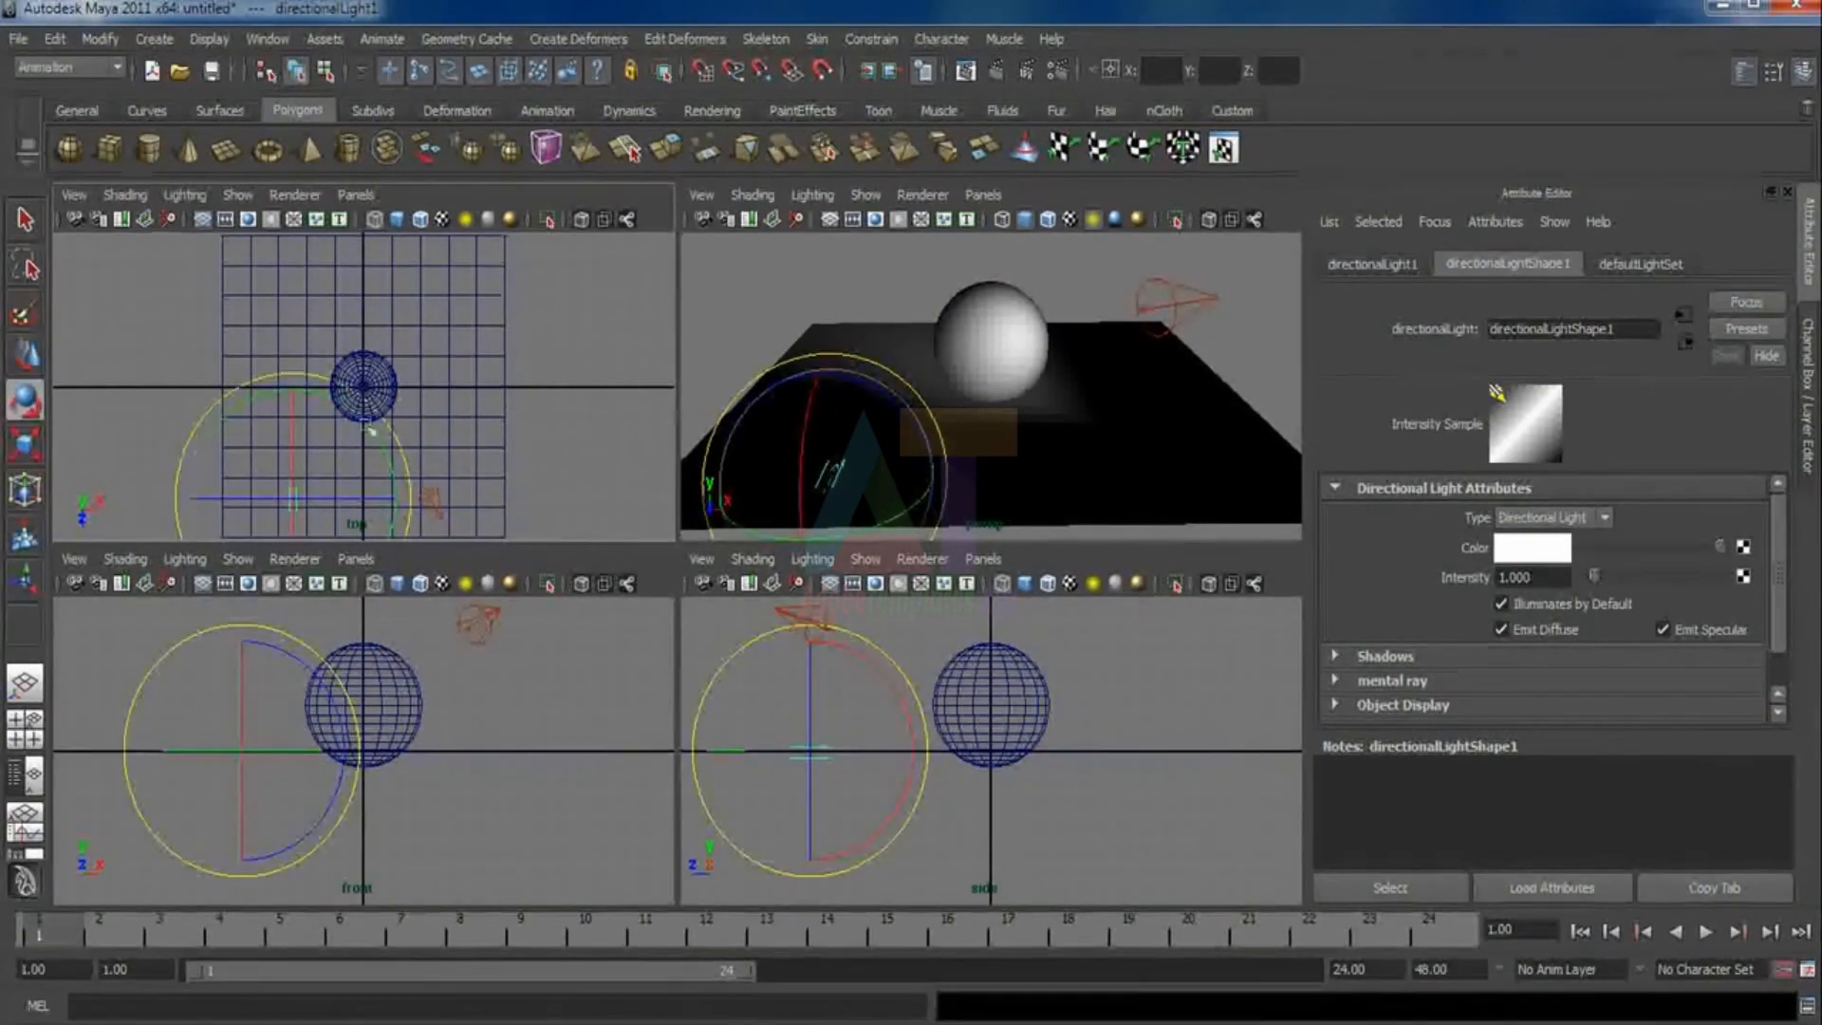
pyautogui.moveTo(372, 428); pyautogui.dragTo(392, 464)
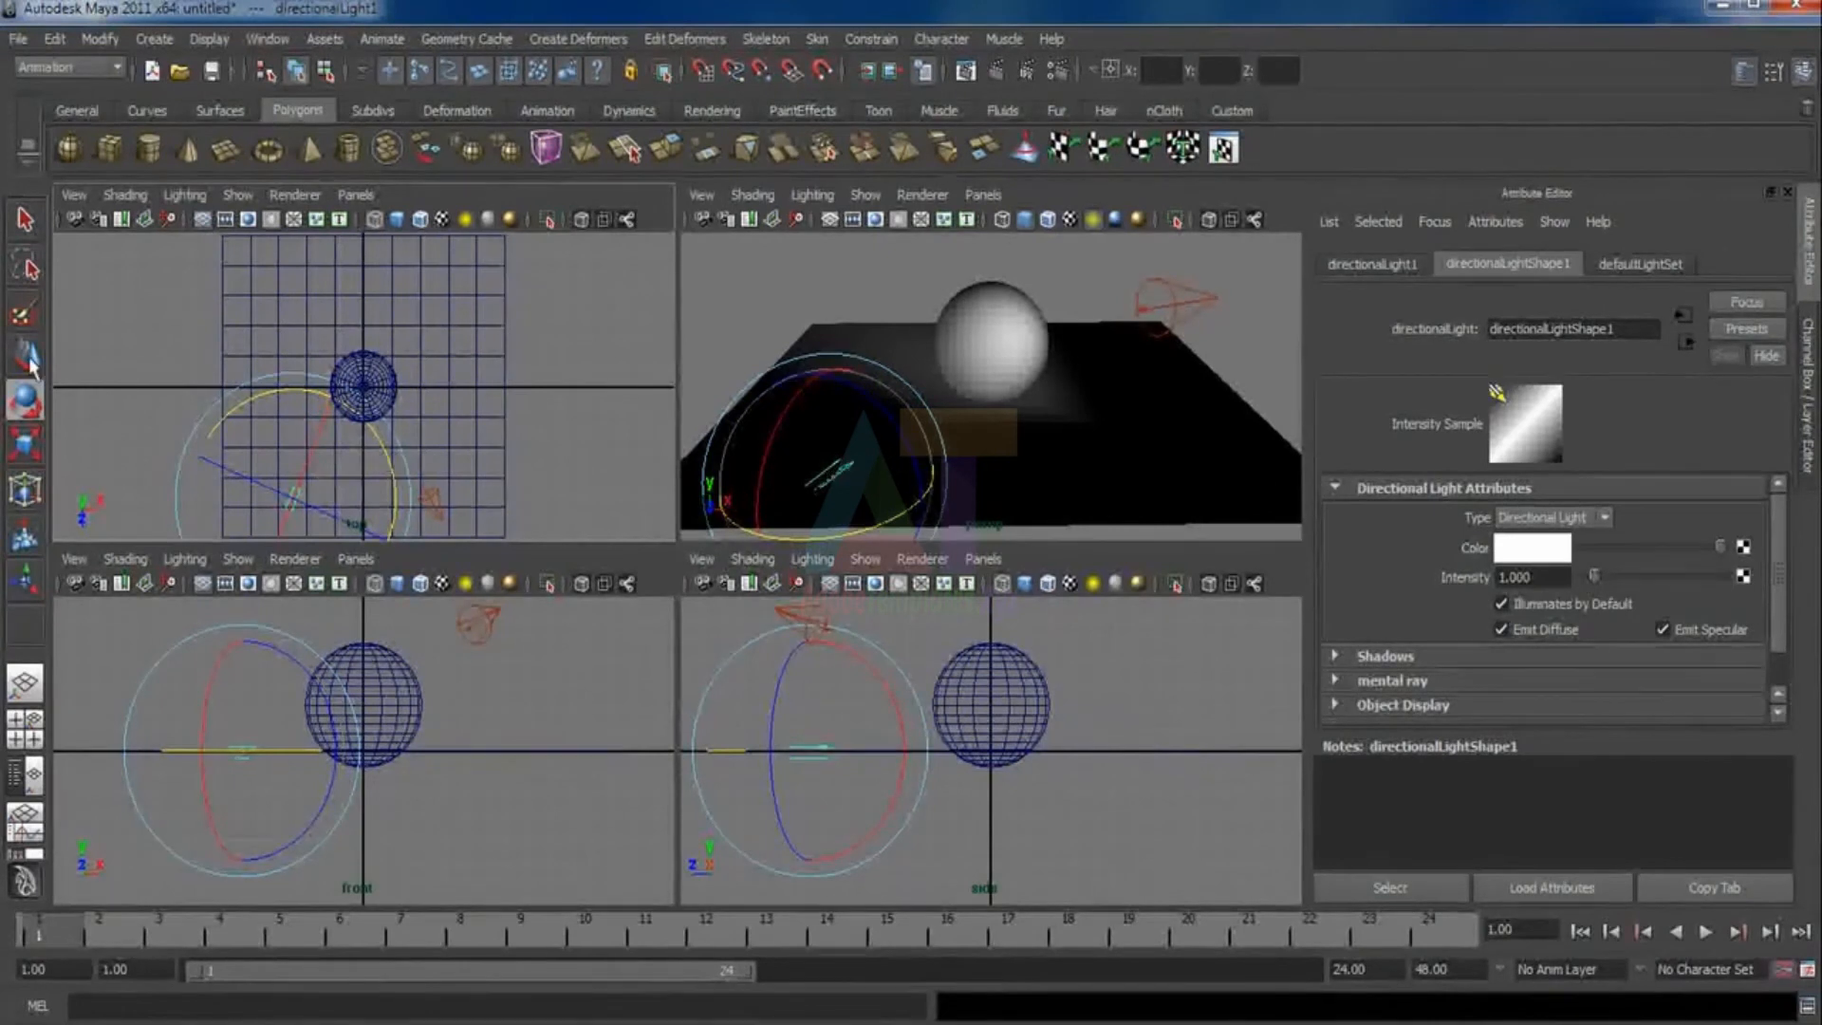
pyautogui.press('w')
pyautogui.moveTo(824, 399); pyautogui.dragTo(808, 247)
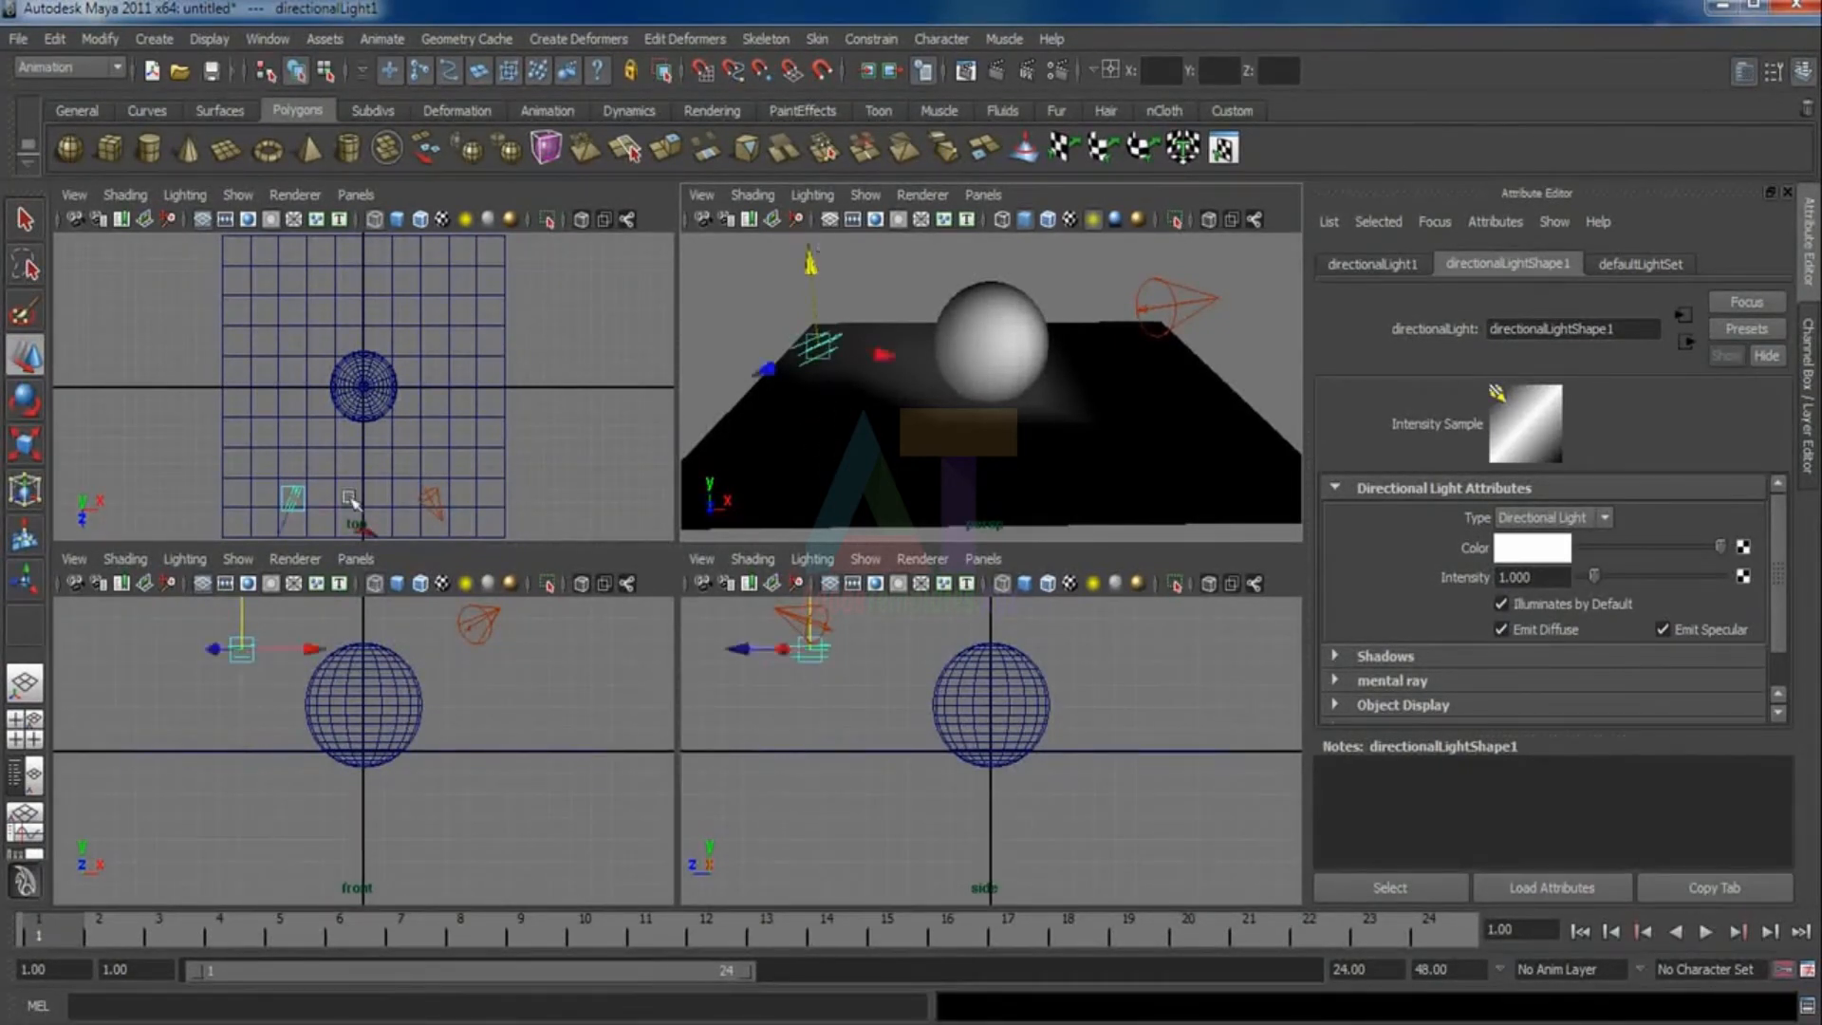
# Tilt and turn the directional light slightly down toward the sphere, and shift it outward along its own X axis
pyautogui.click(26, 399)
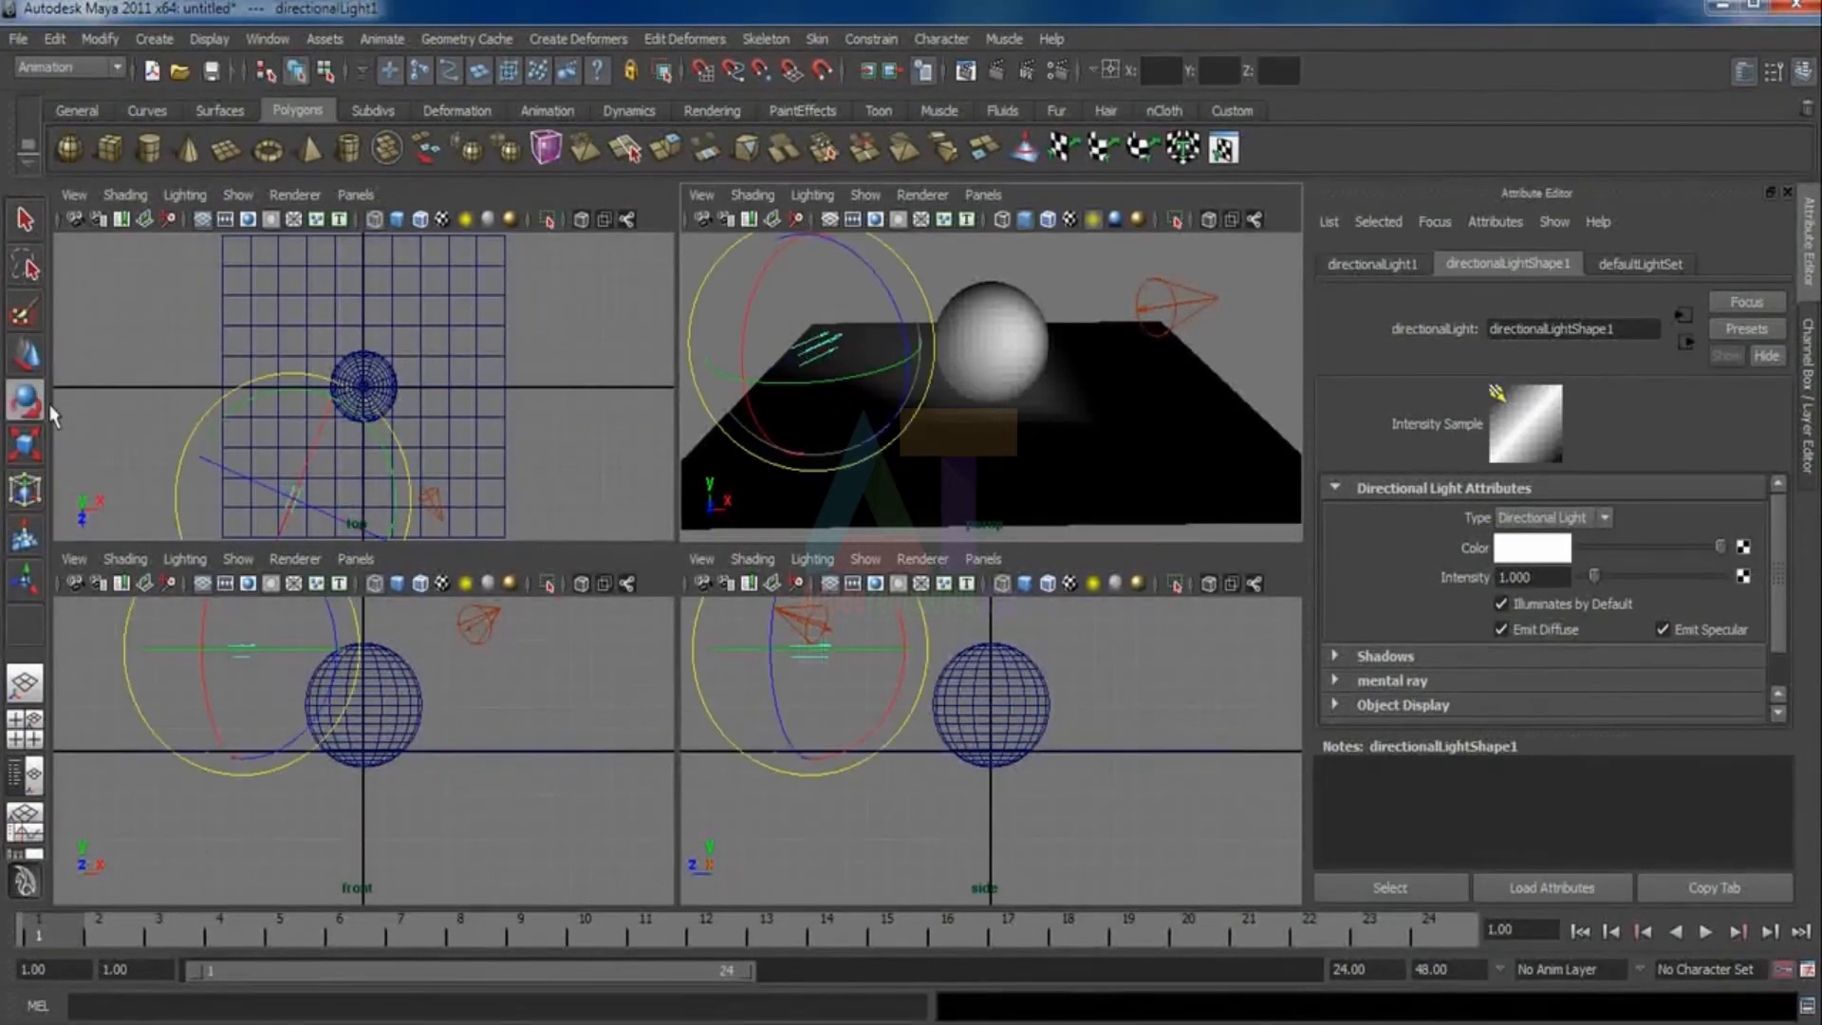
pyautogui.click(320, 443)
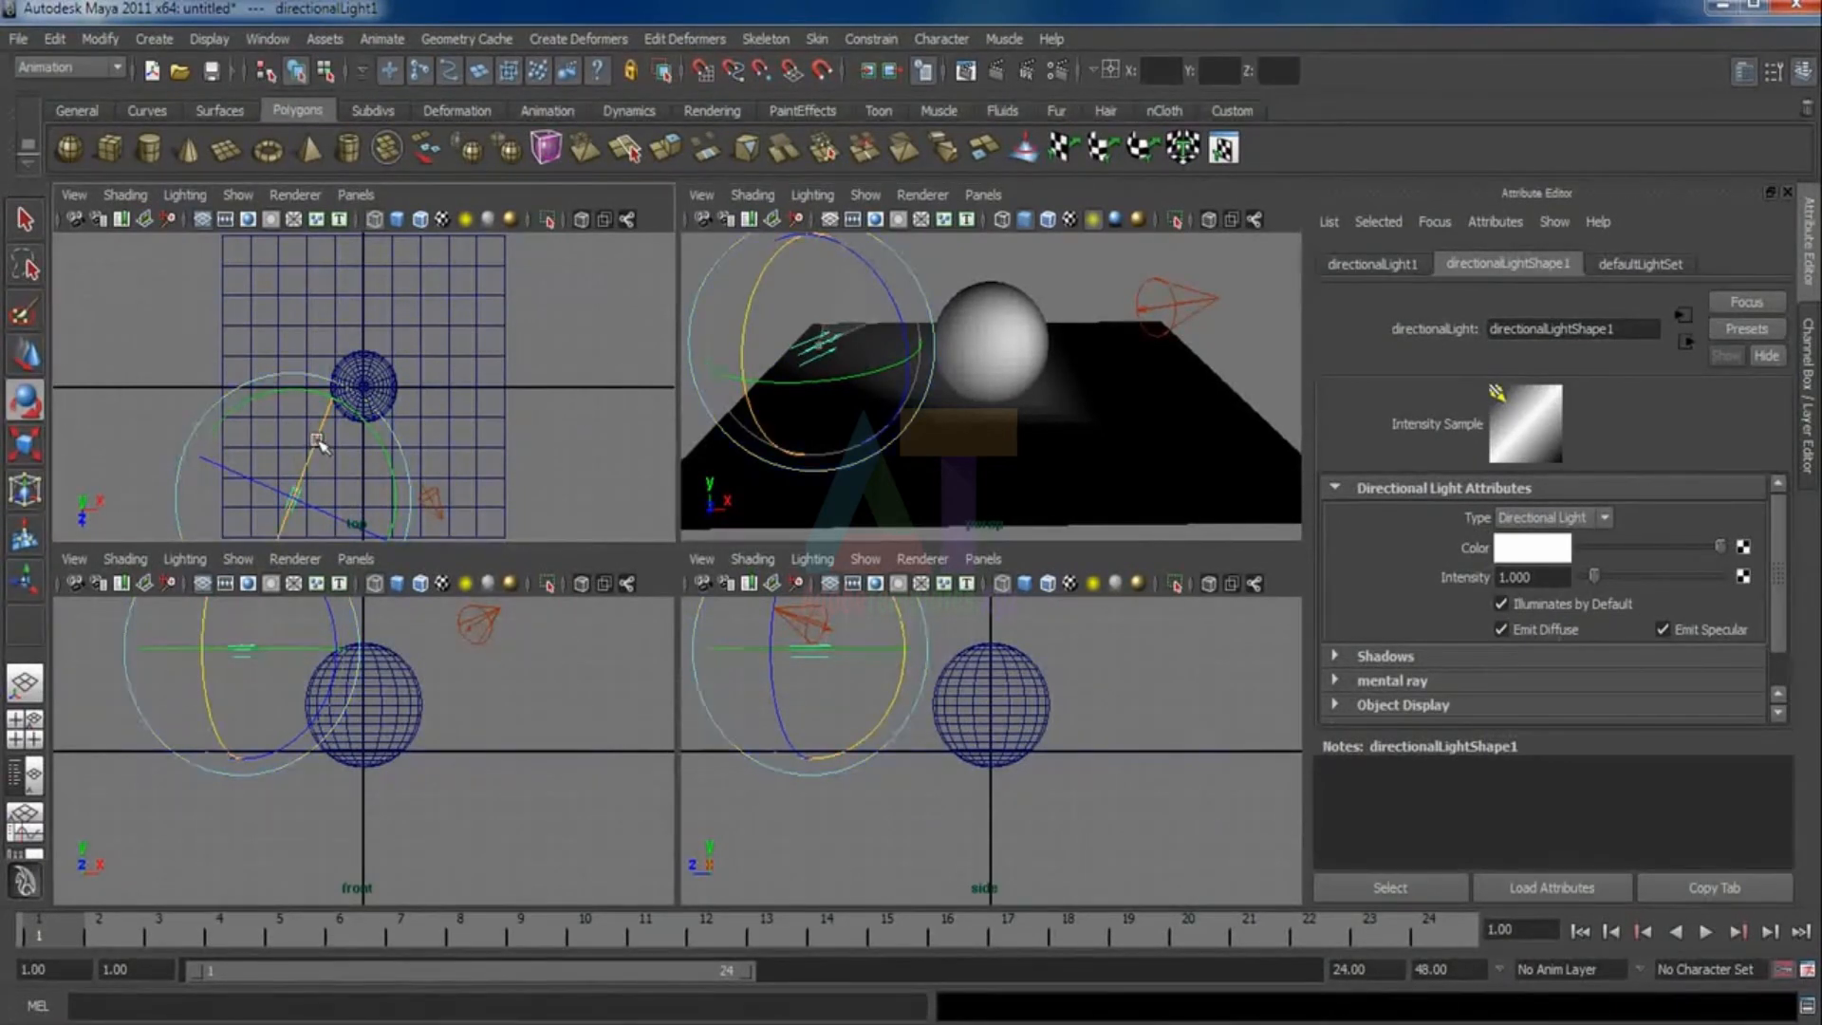
pyautogui.moveTo(319, 443); pyautogui.dragTo(327, 455)
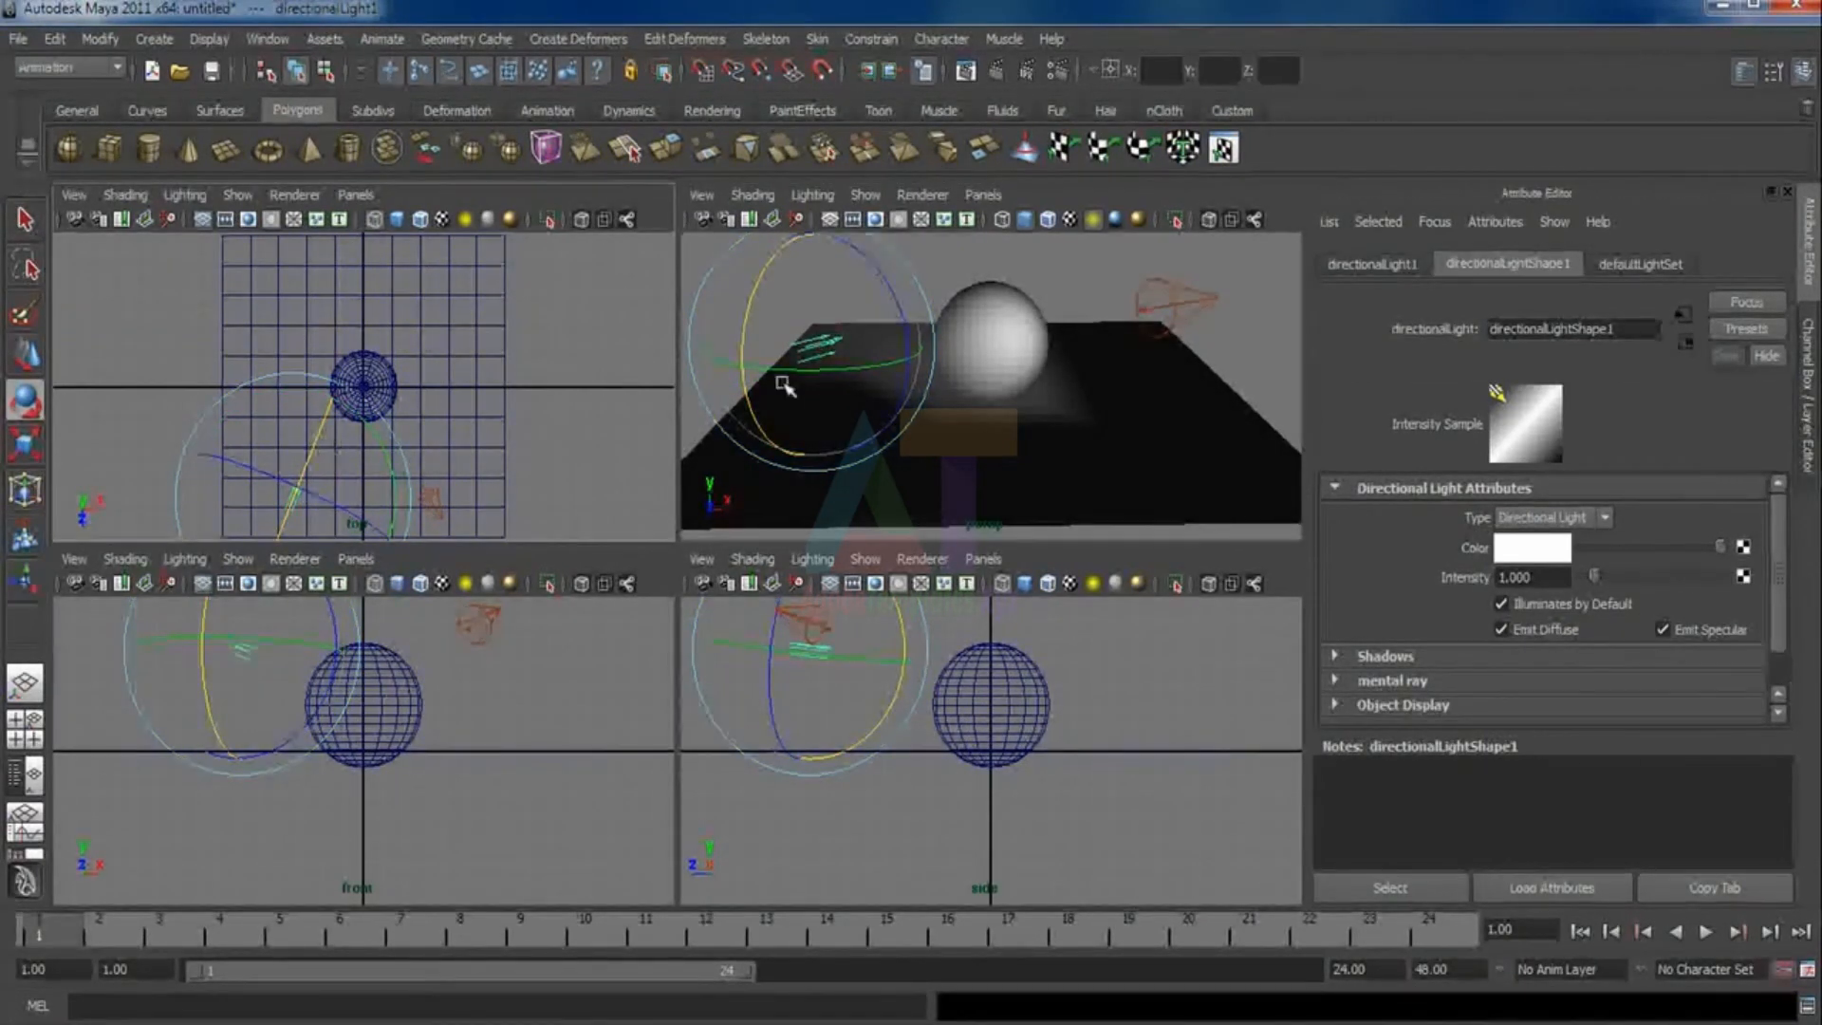
pyautogui.moveTo(781, 383); pyautogui.dragTo(779, 367)
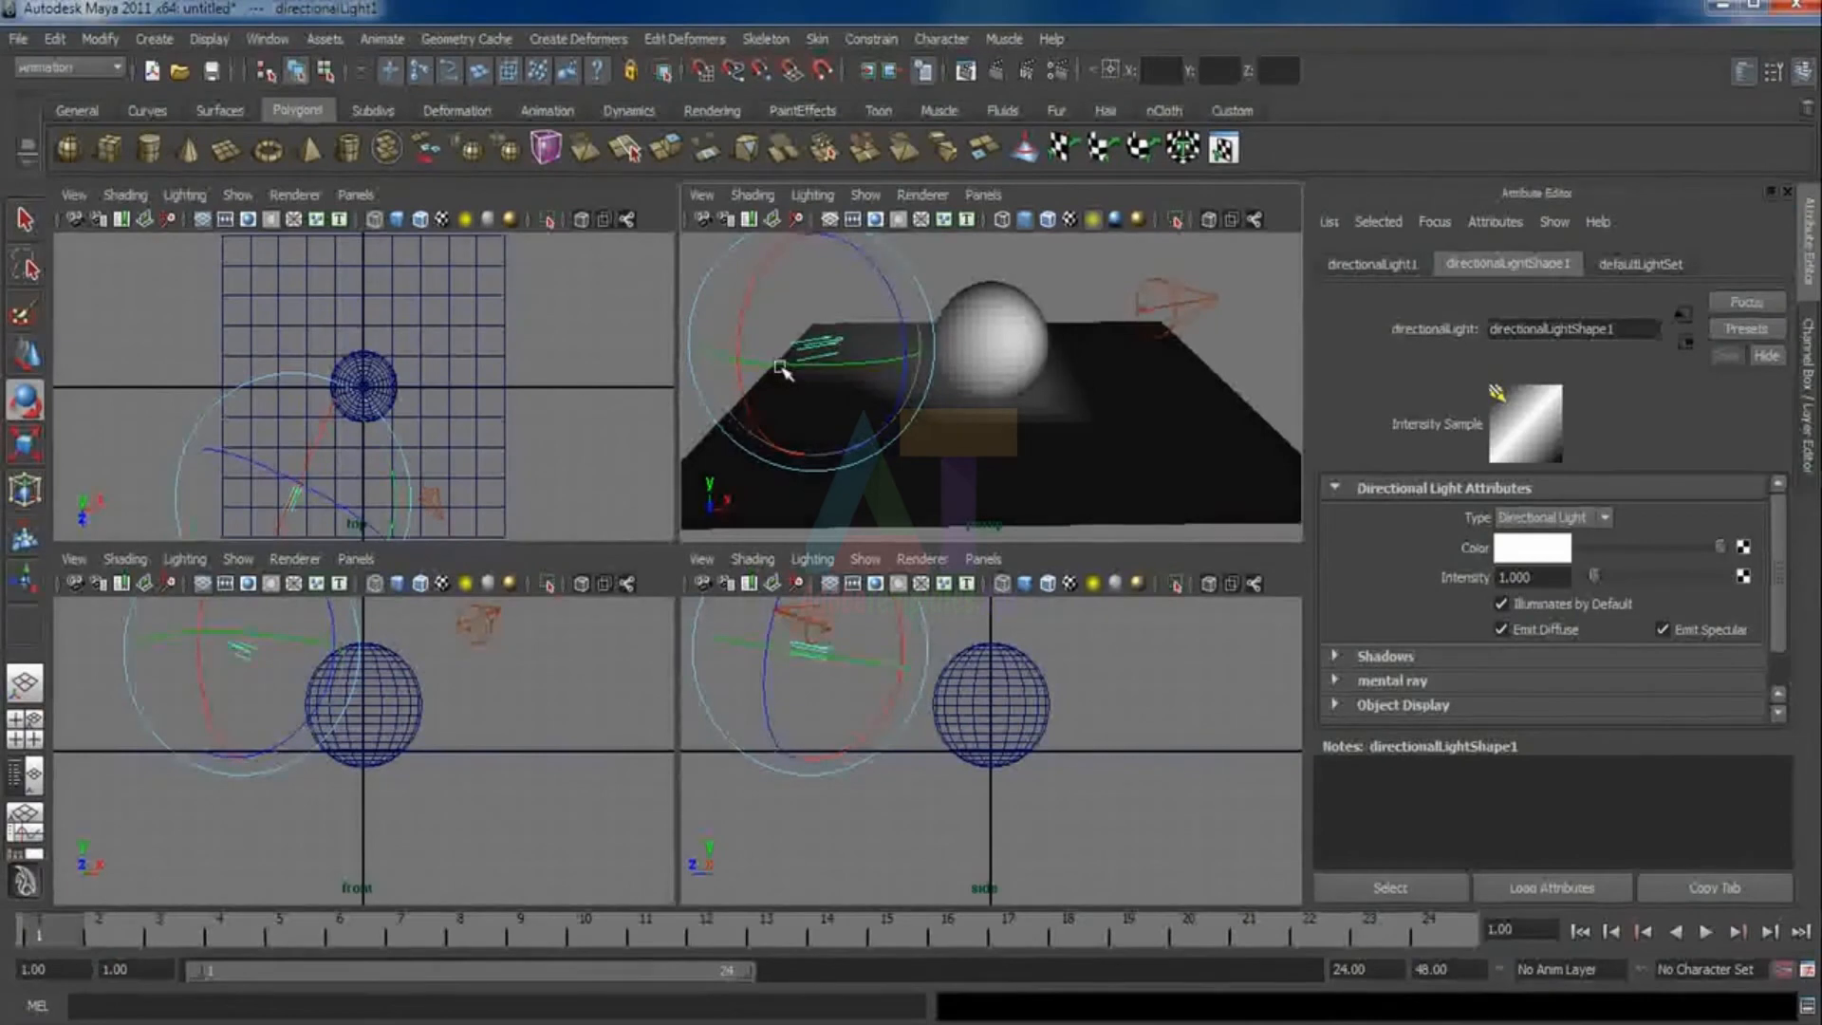
pyautogui.press('w')
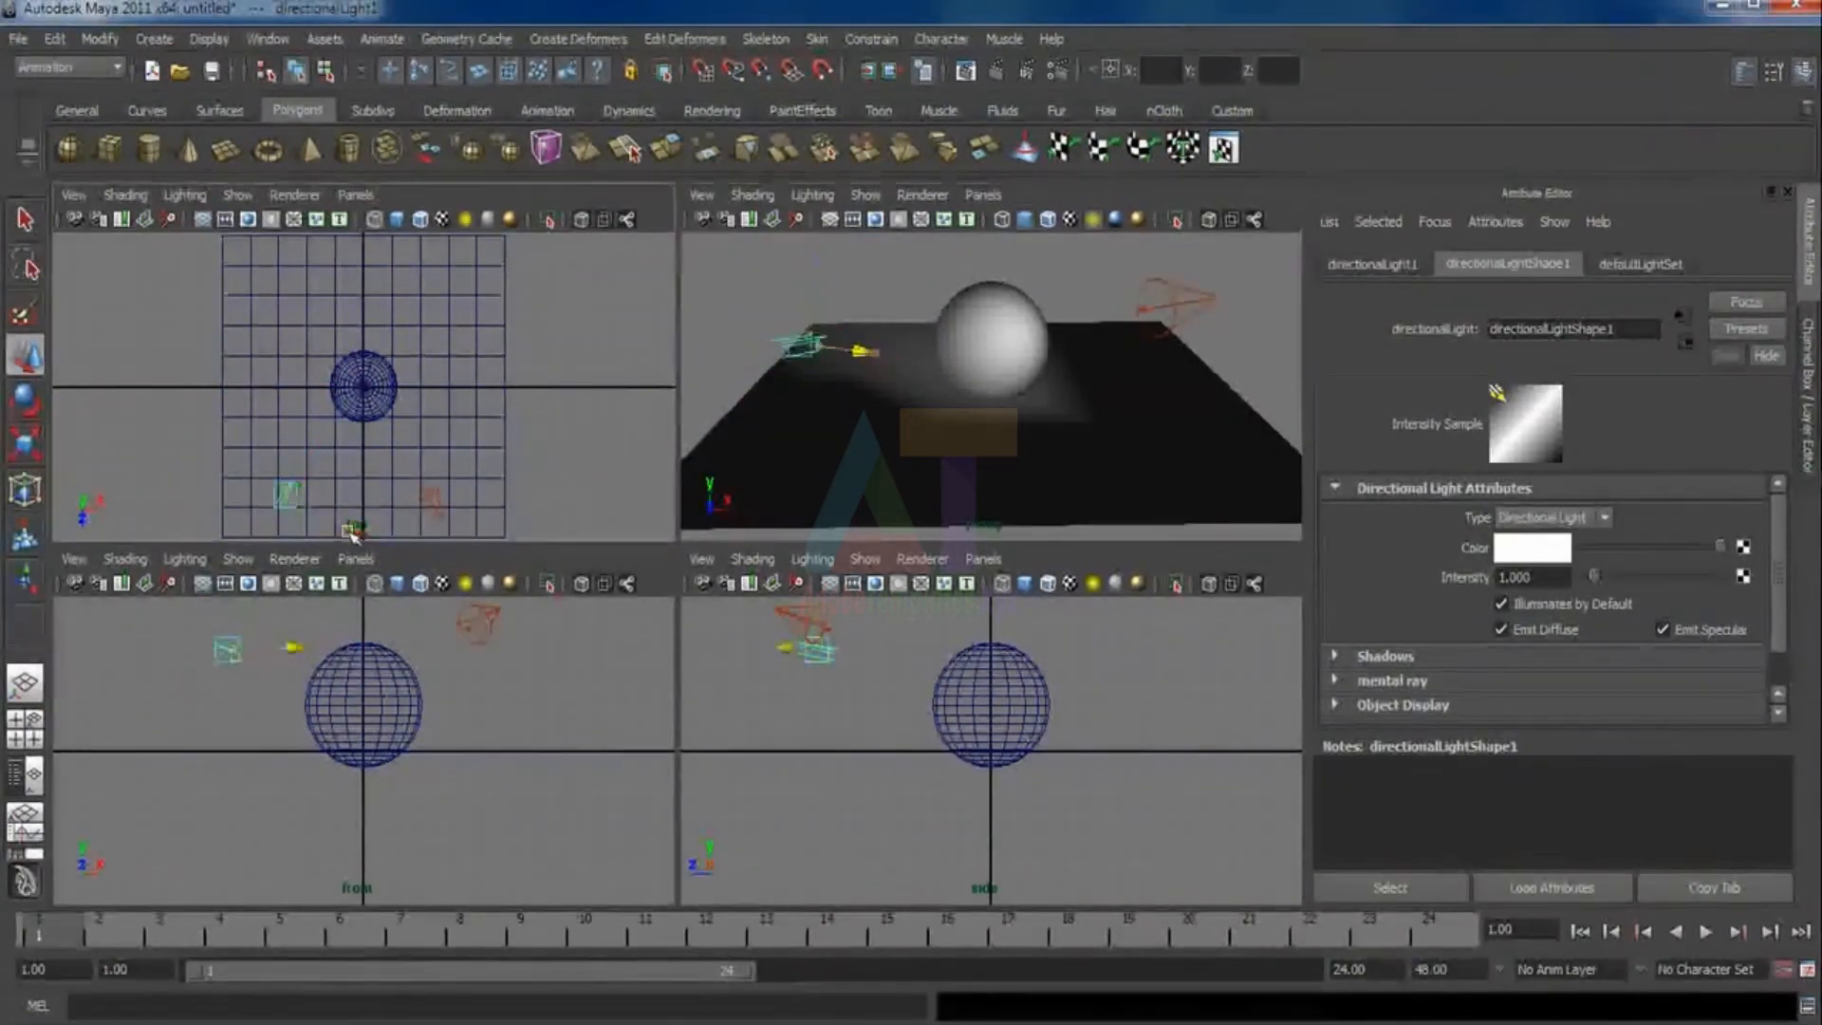
pyautogui.moveTo(348, 529); pyautogui.dragTo(344, 526)
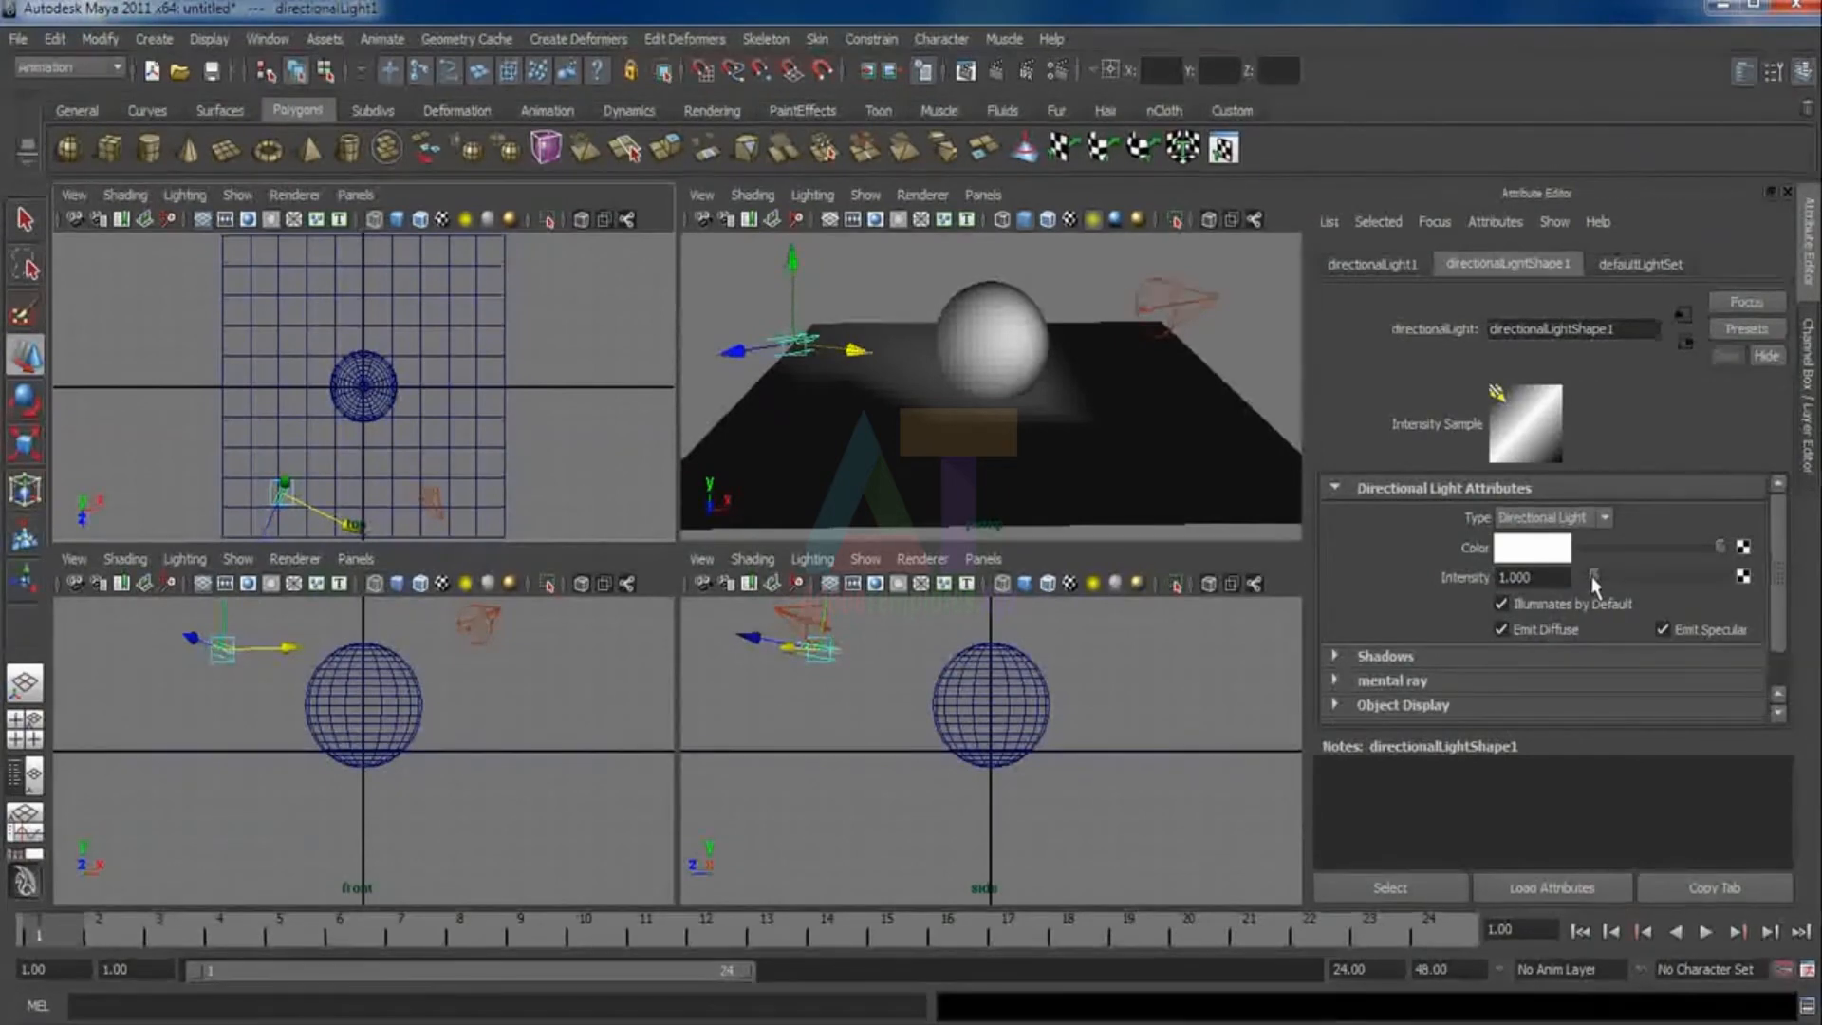
# Lower the directional light's intensity to about 0.49, and render the enlarged perspective view to check the lighting
pyautogui.moveTo(1593, 577); pyautogui.dragTo(1587, 577)
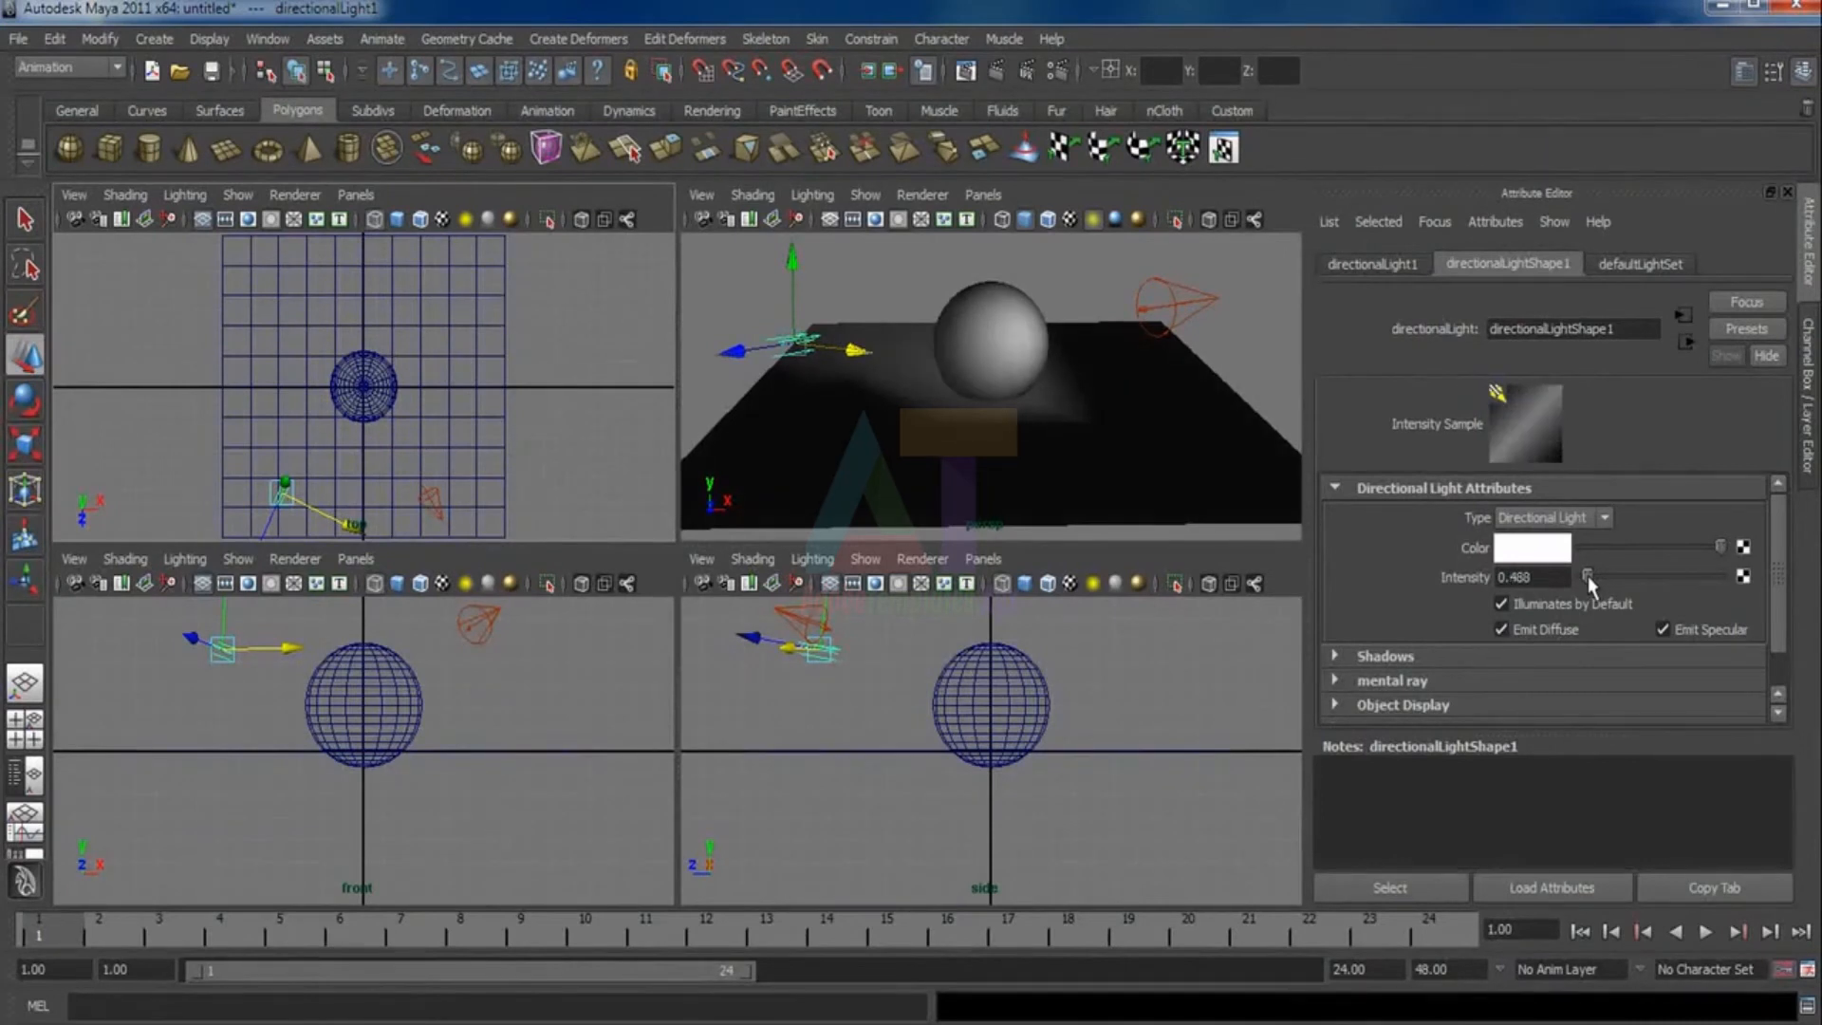
pyautogui.click(1034, 286)
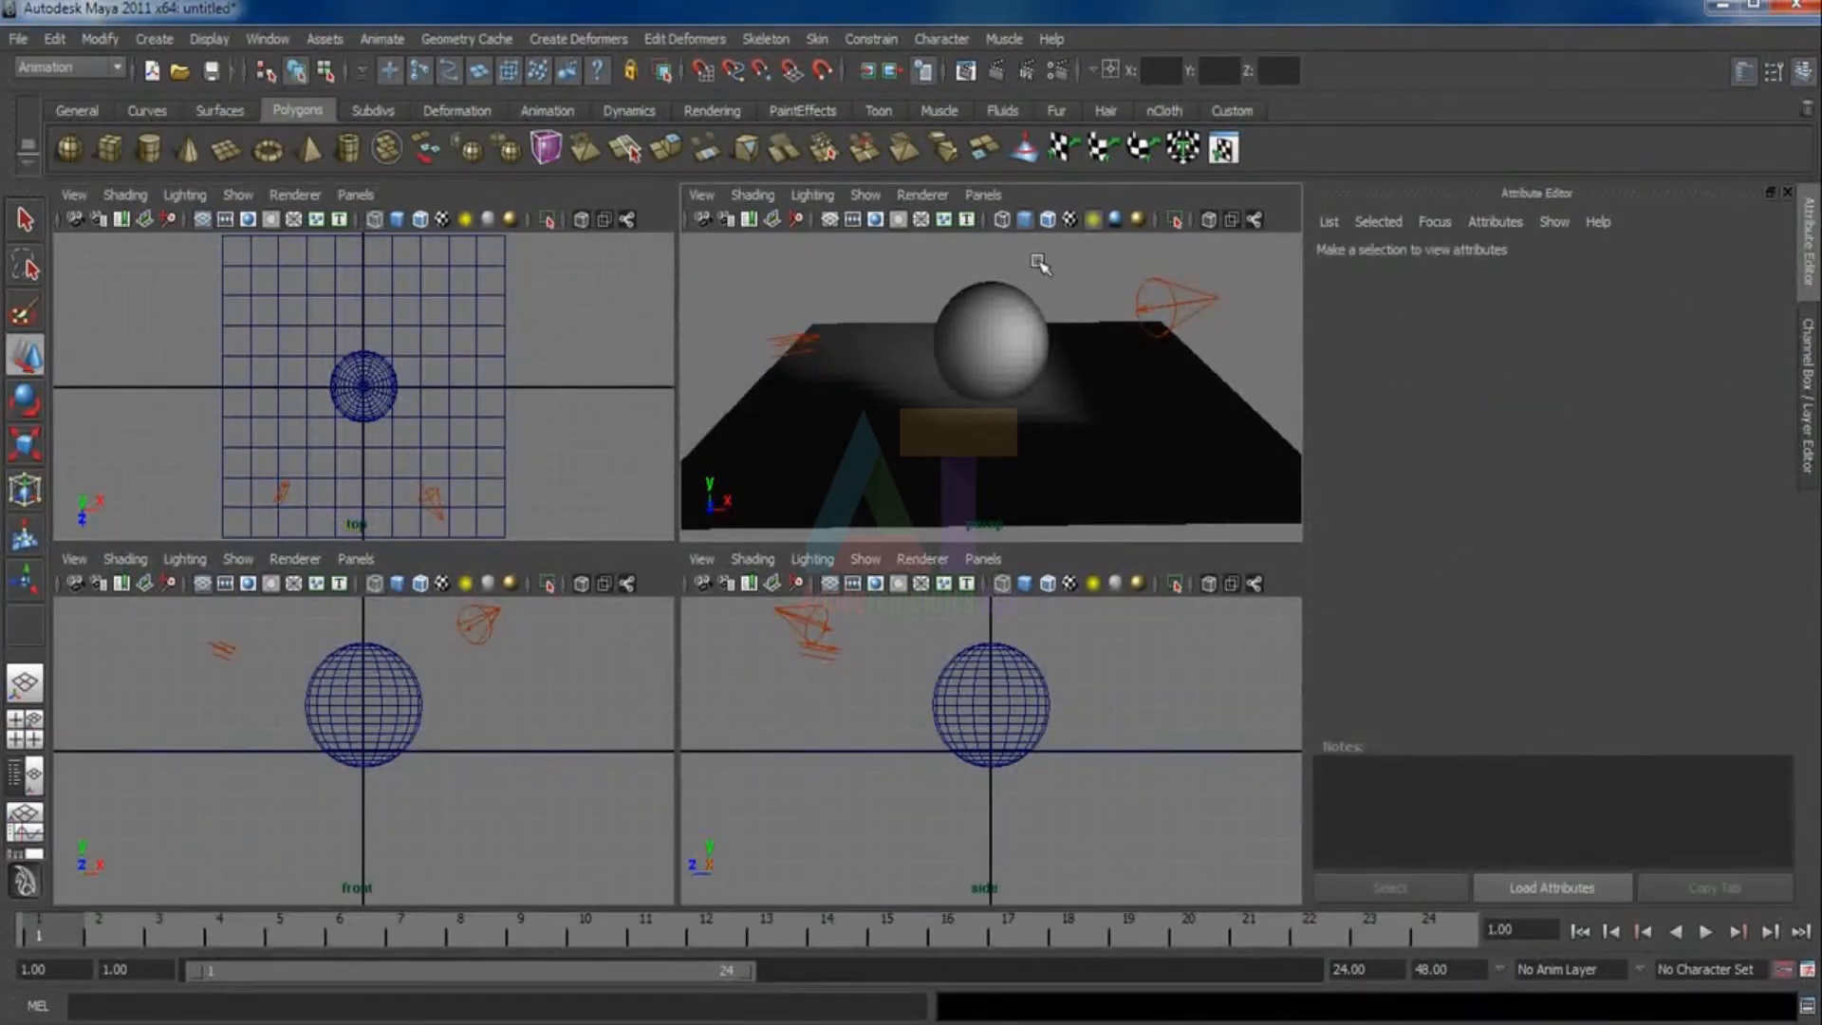
pyautogui.press('space')
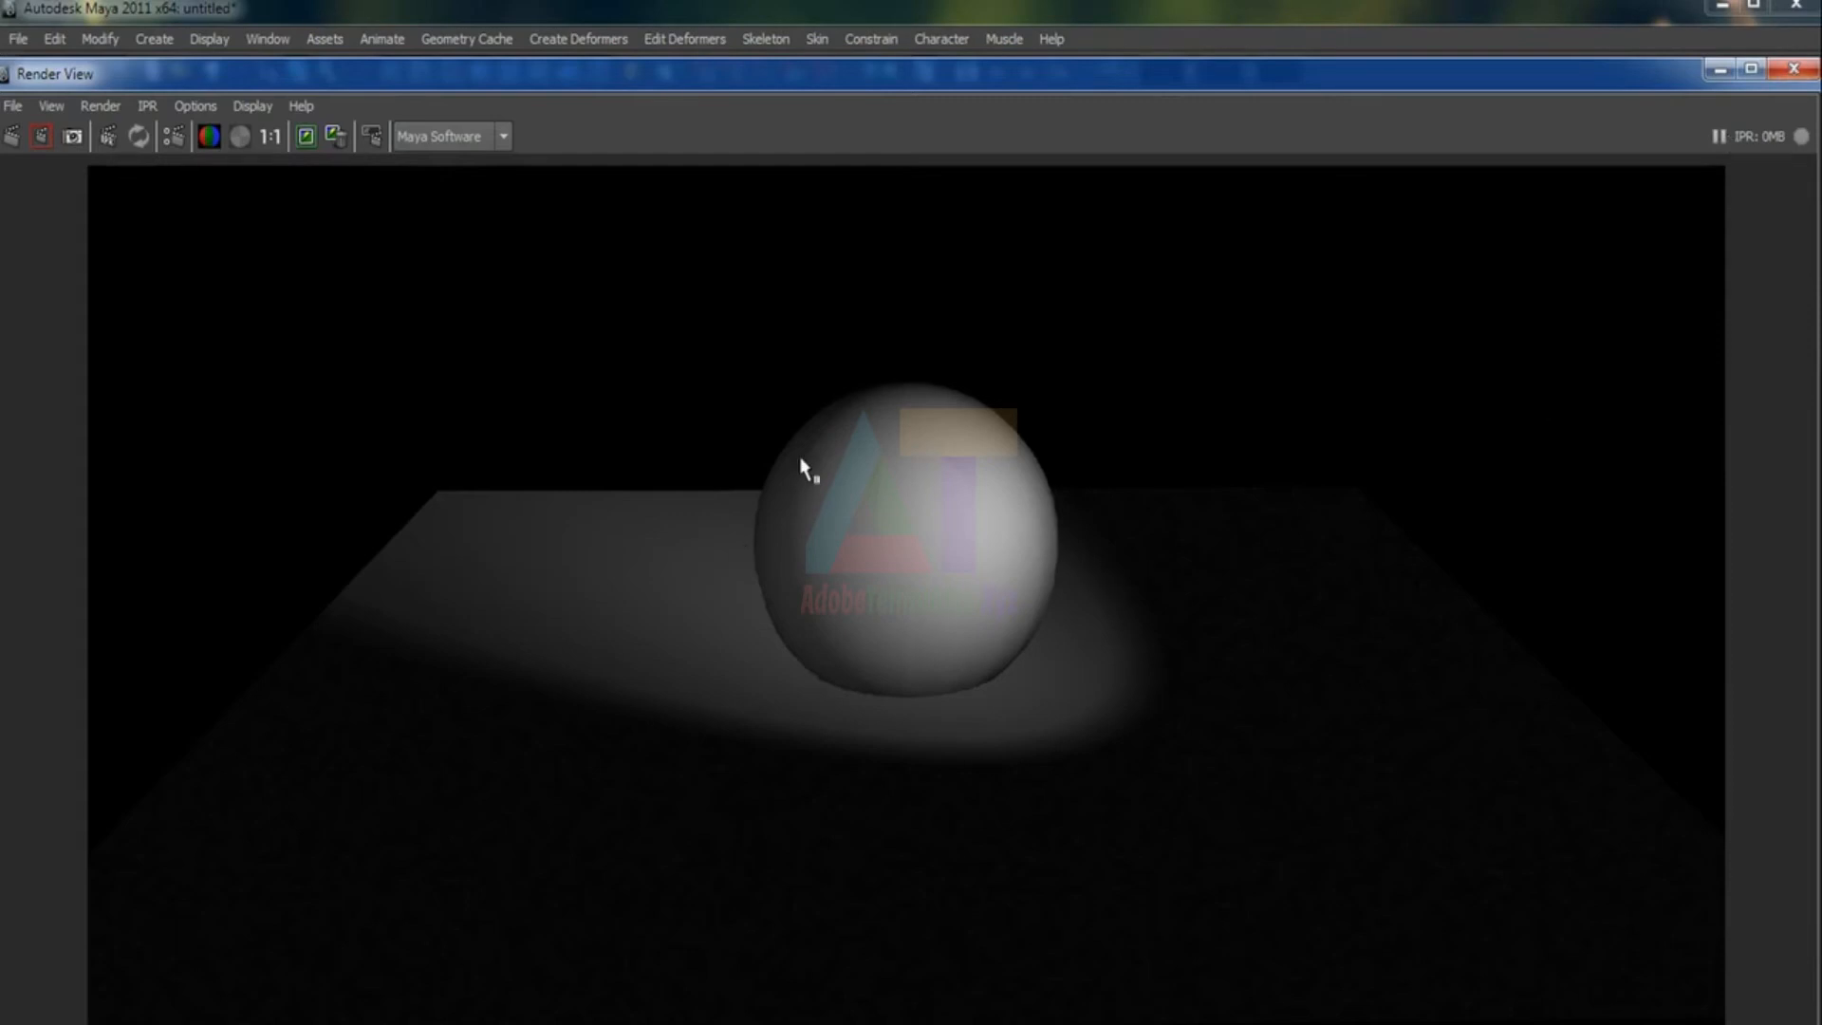
pyautogui.click(1793, 72)
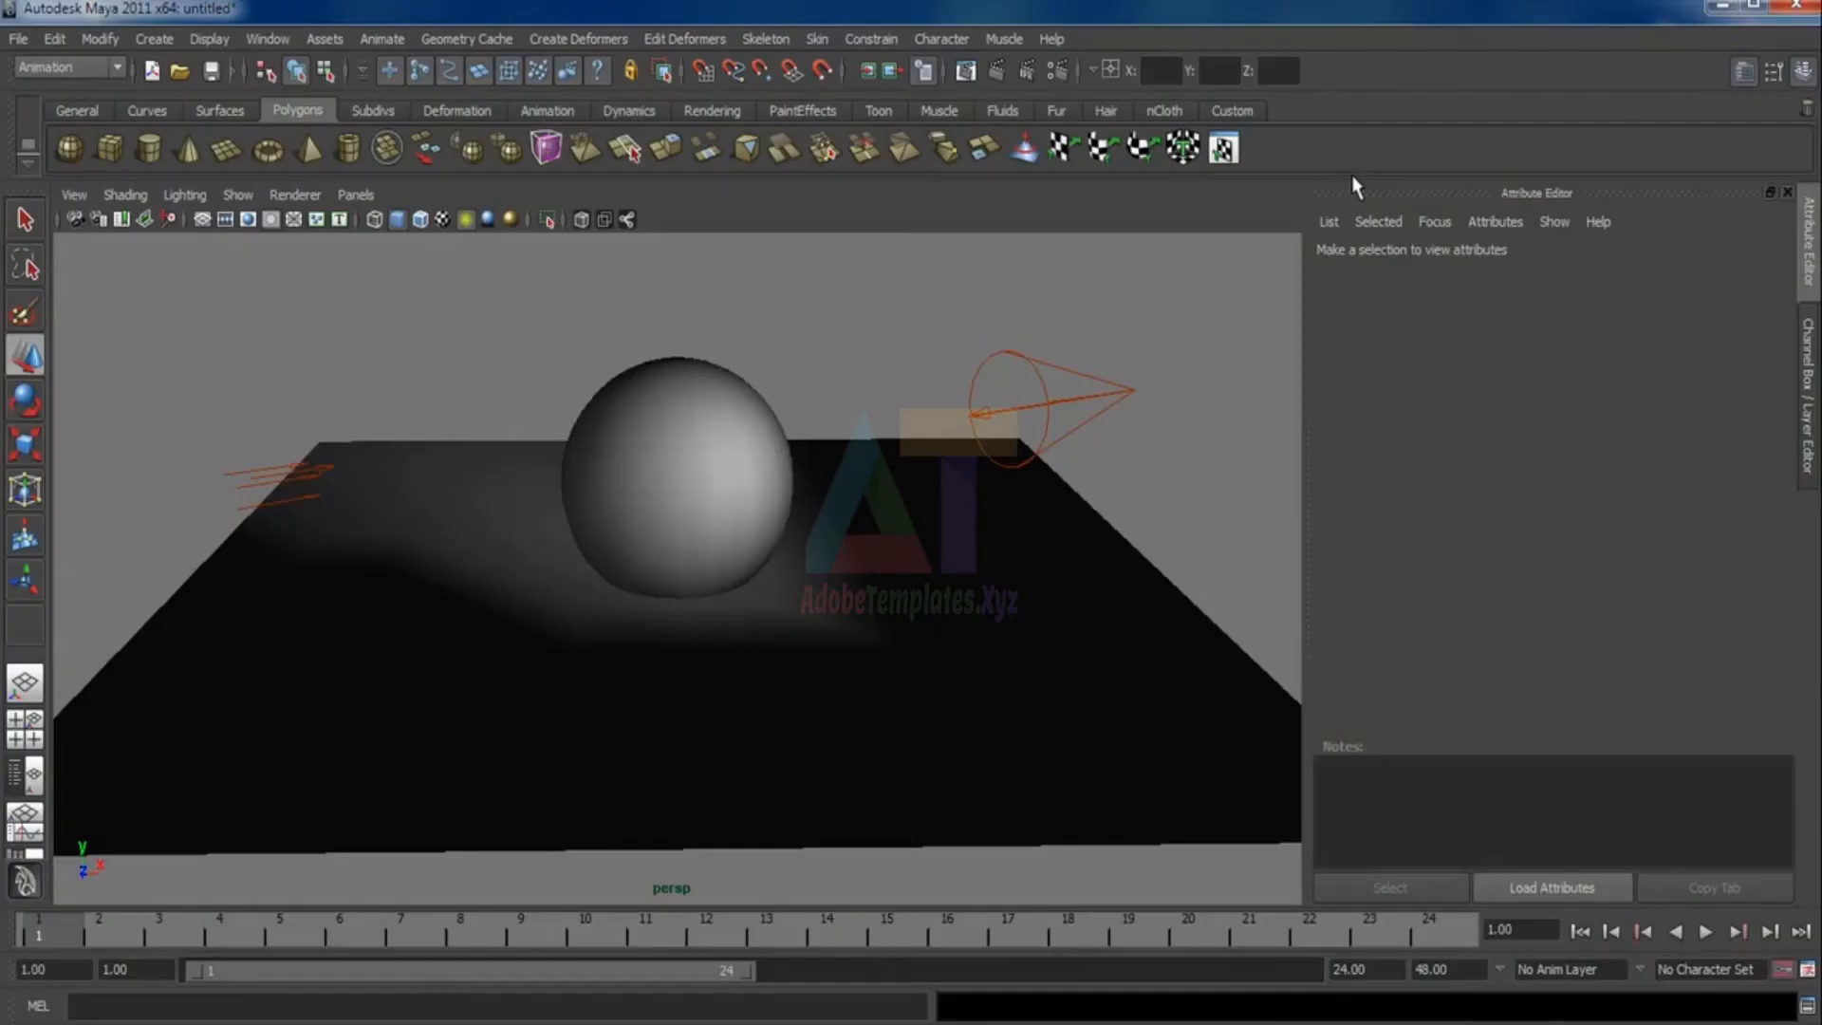
# Set the spot light's intensity to 1 and the directional light's intensity to 0.3
pyautogui.click(1084, 399)
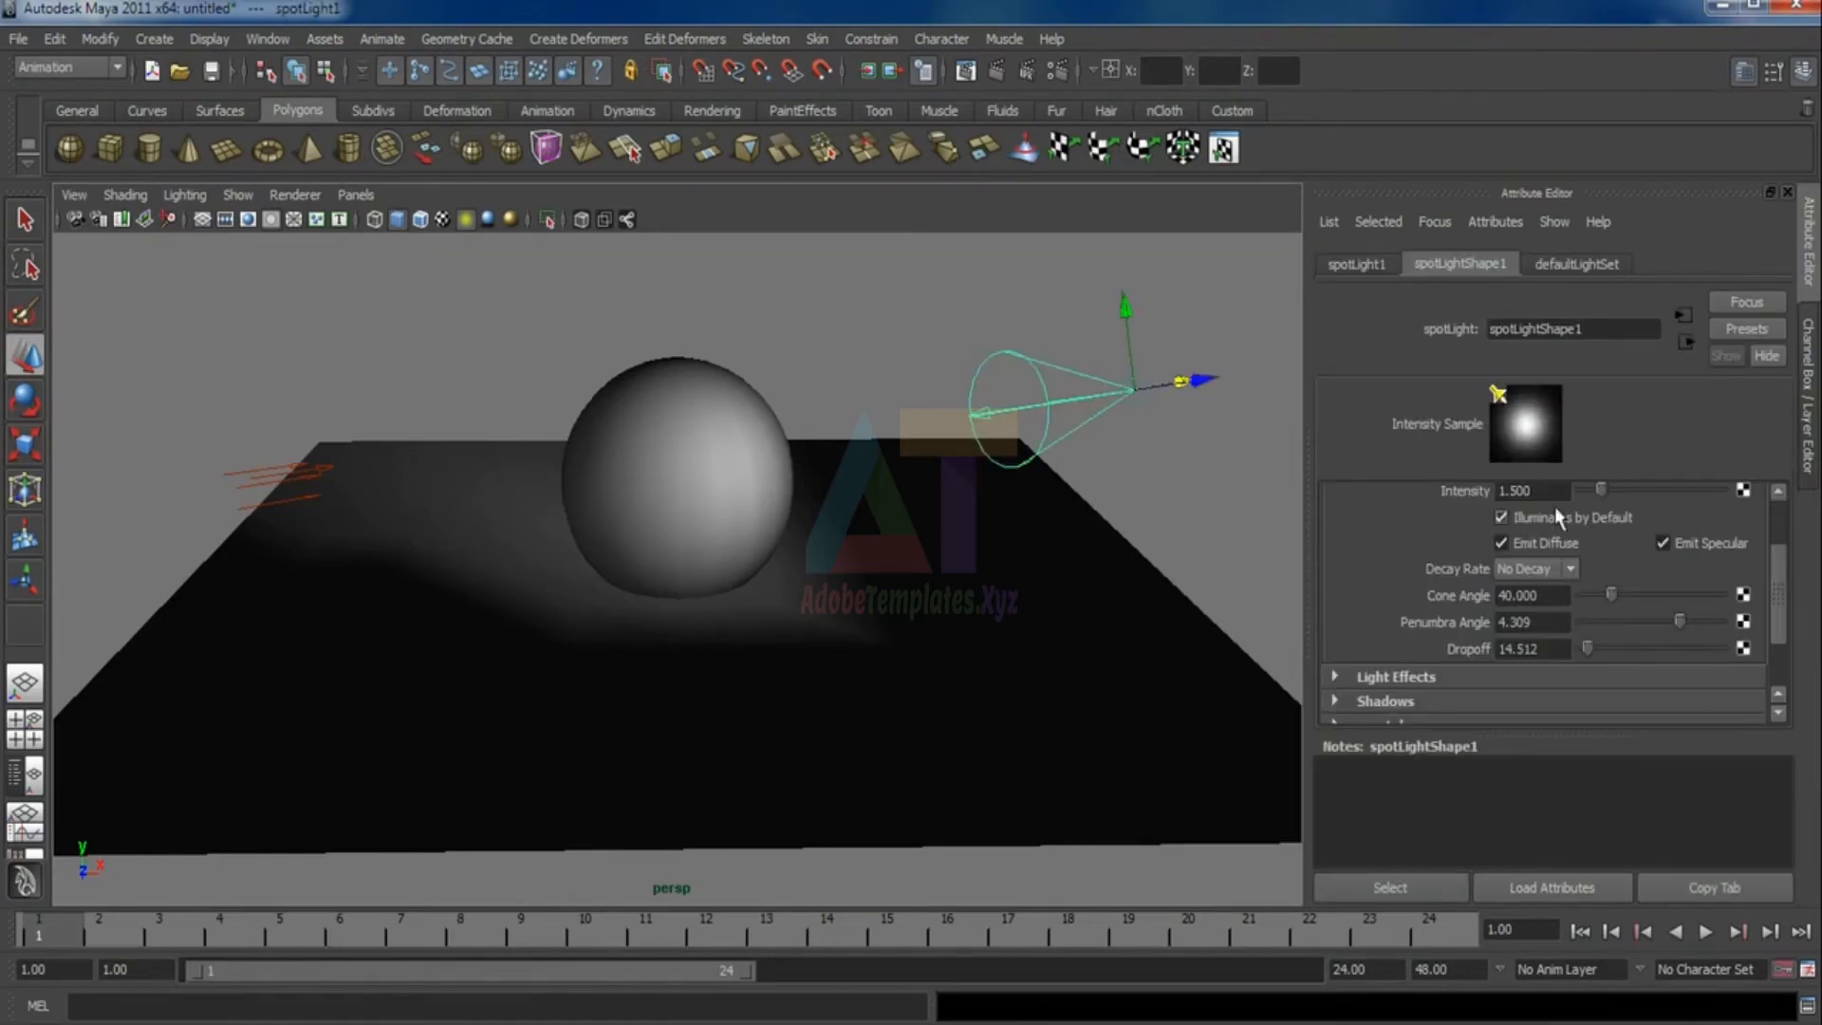
pyautogui.click(1528, 490)
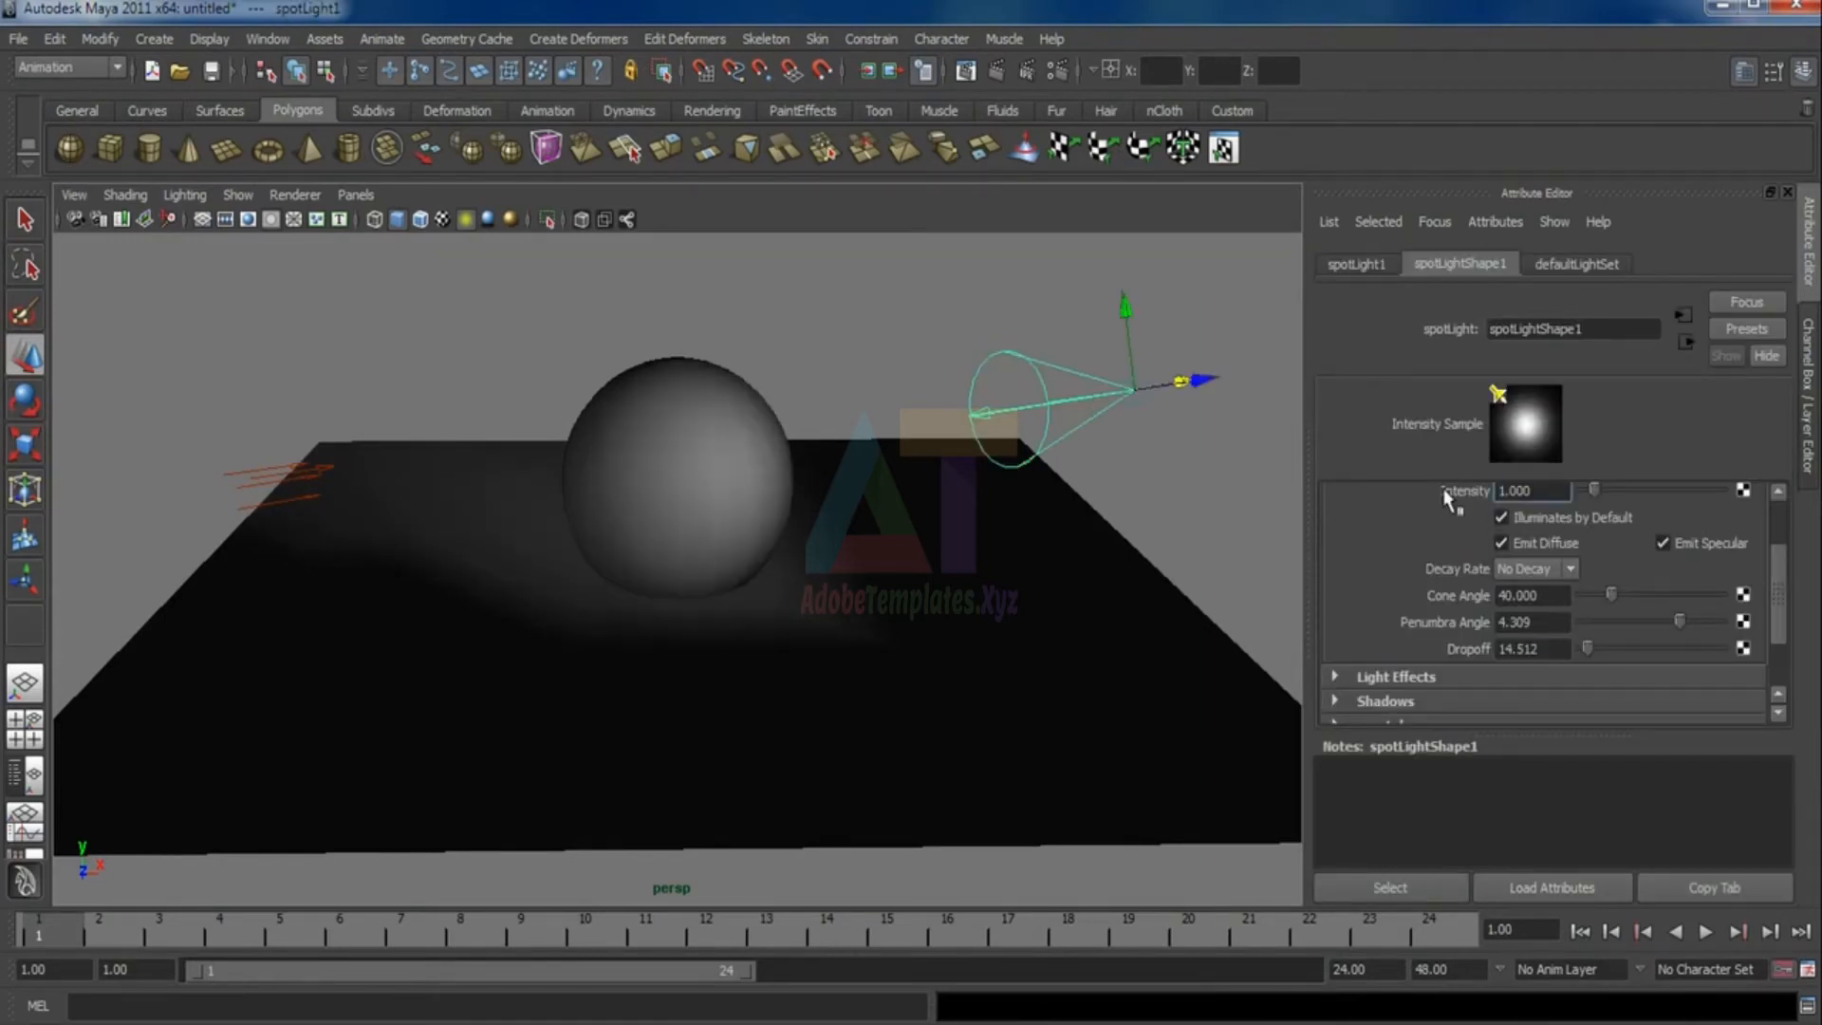
pyautogui.click(232, 449)
pyautogui.click(239, 495)
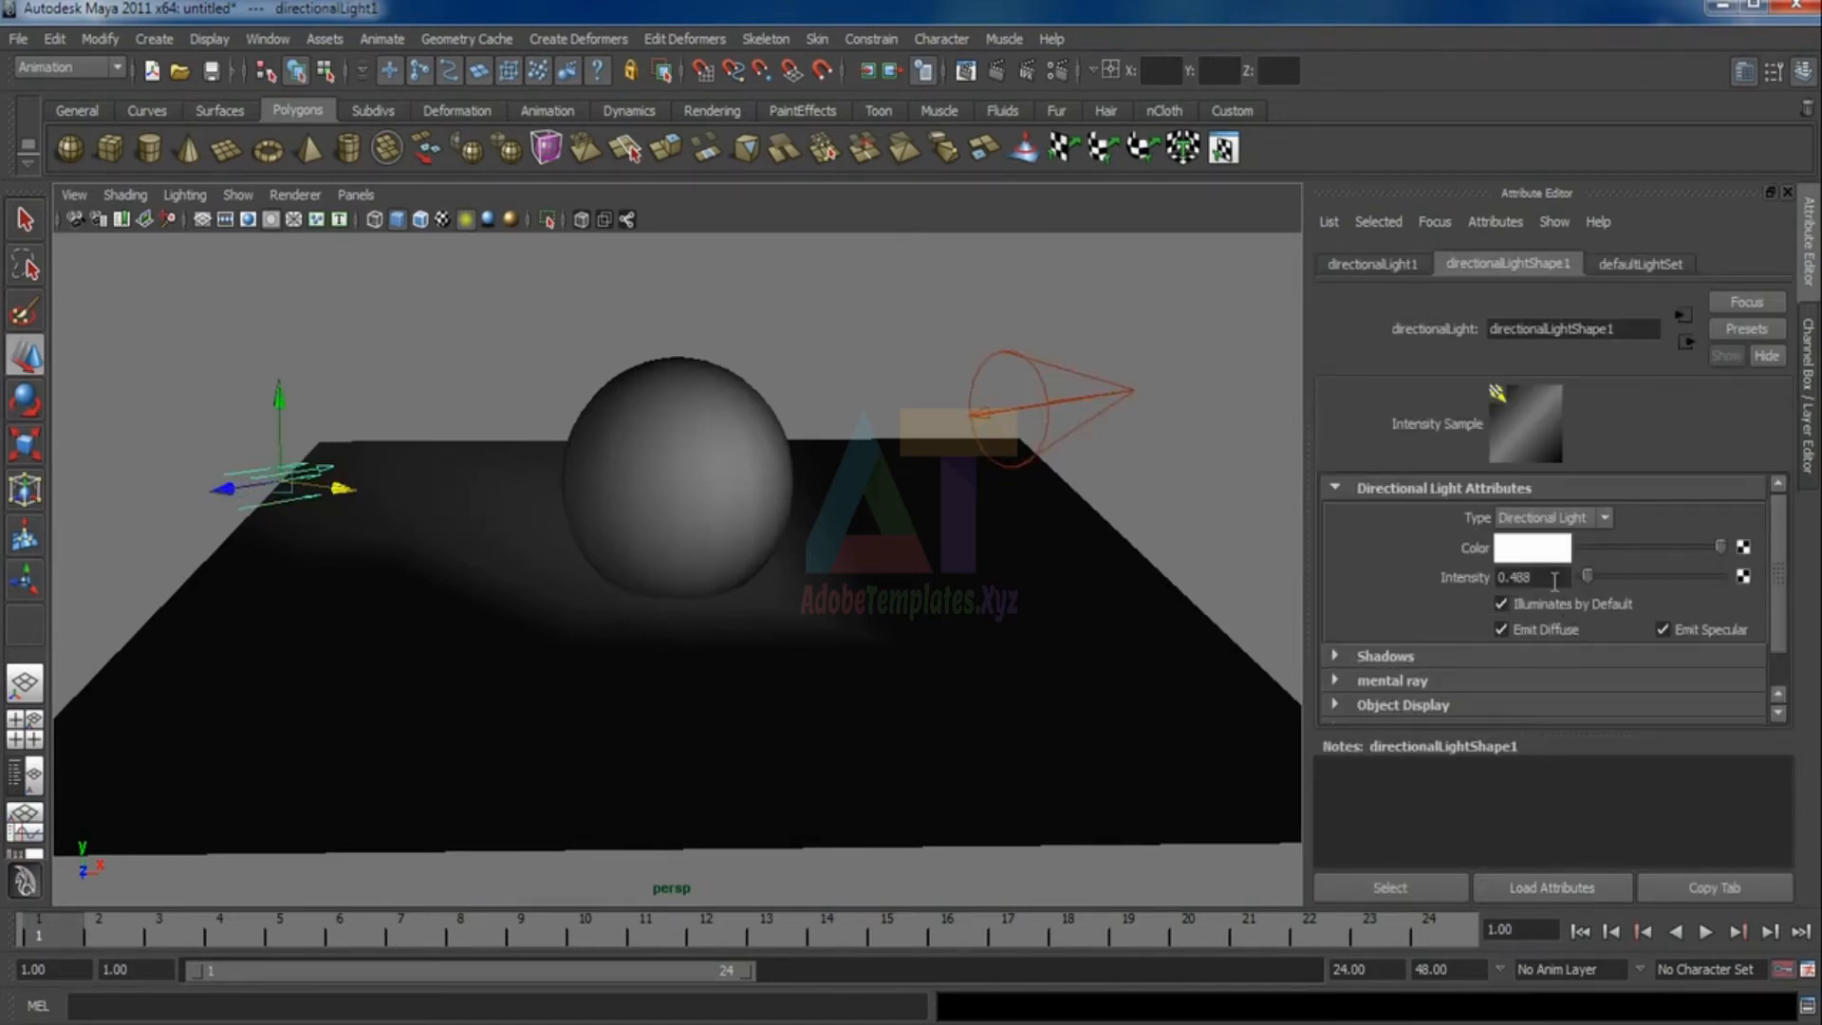
pyautogui.click(1486, 579)
pyautogui.write('.')
pyautogui.press('Return')
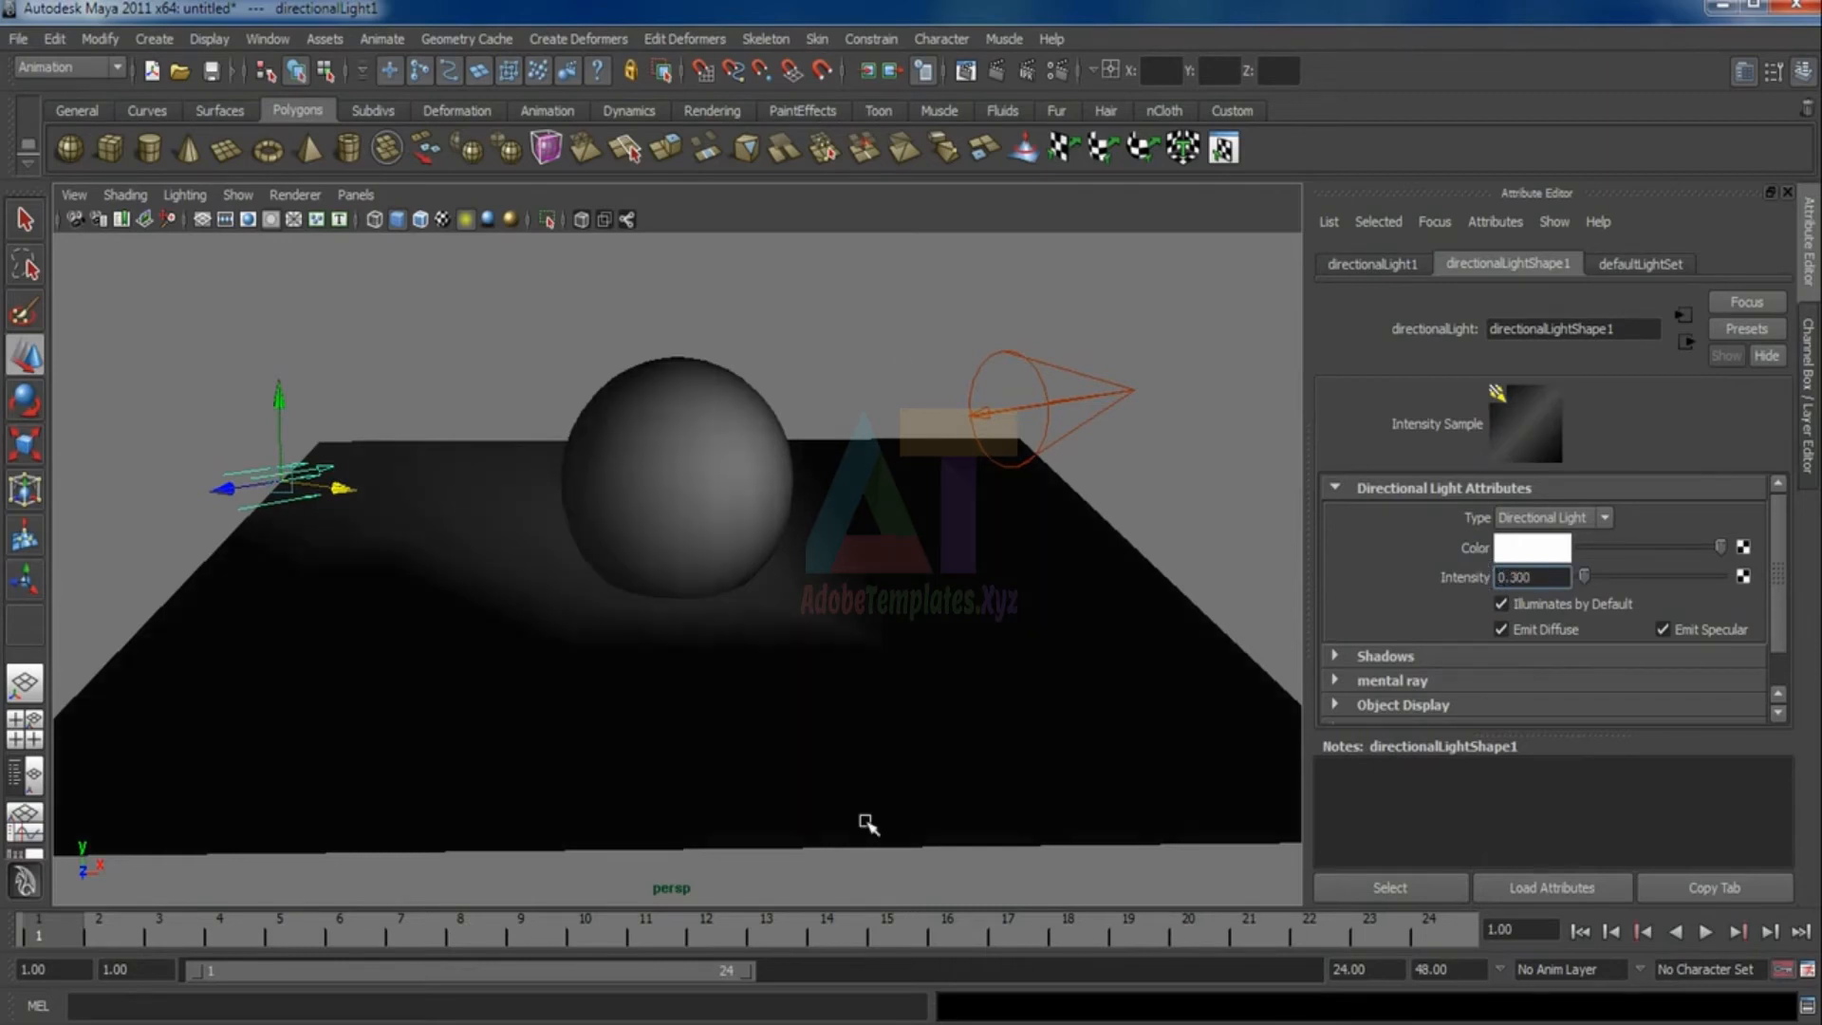
# Render the frame with nothing selected, review the dimmed lights in the maximized render window, and close it
pyautogui.click(895, 313)
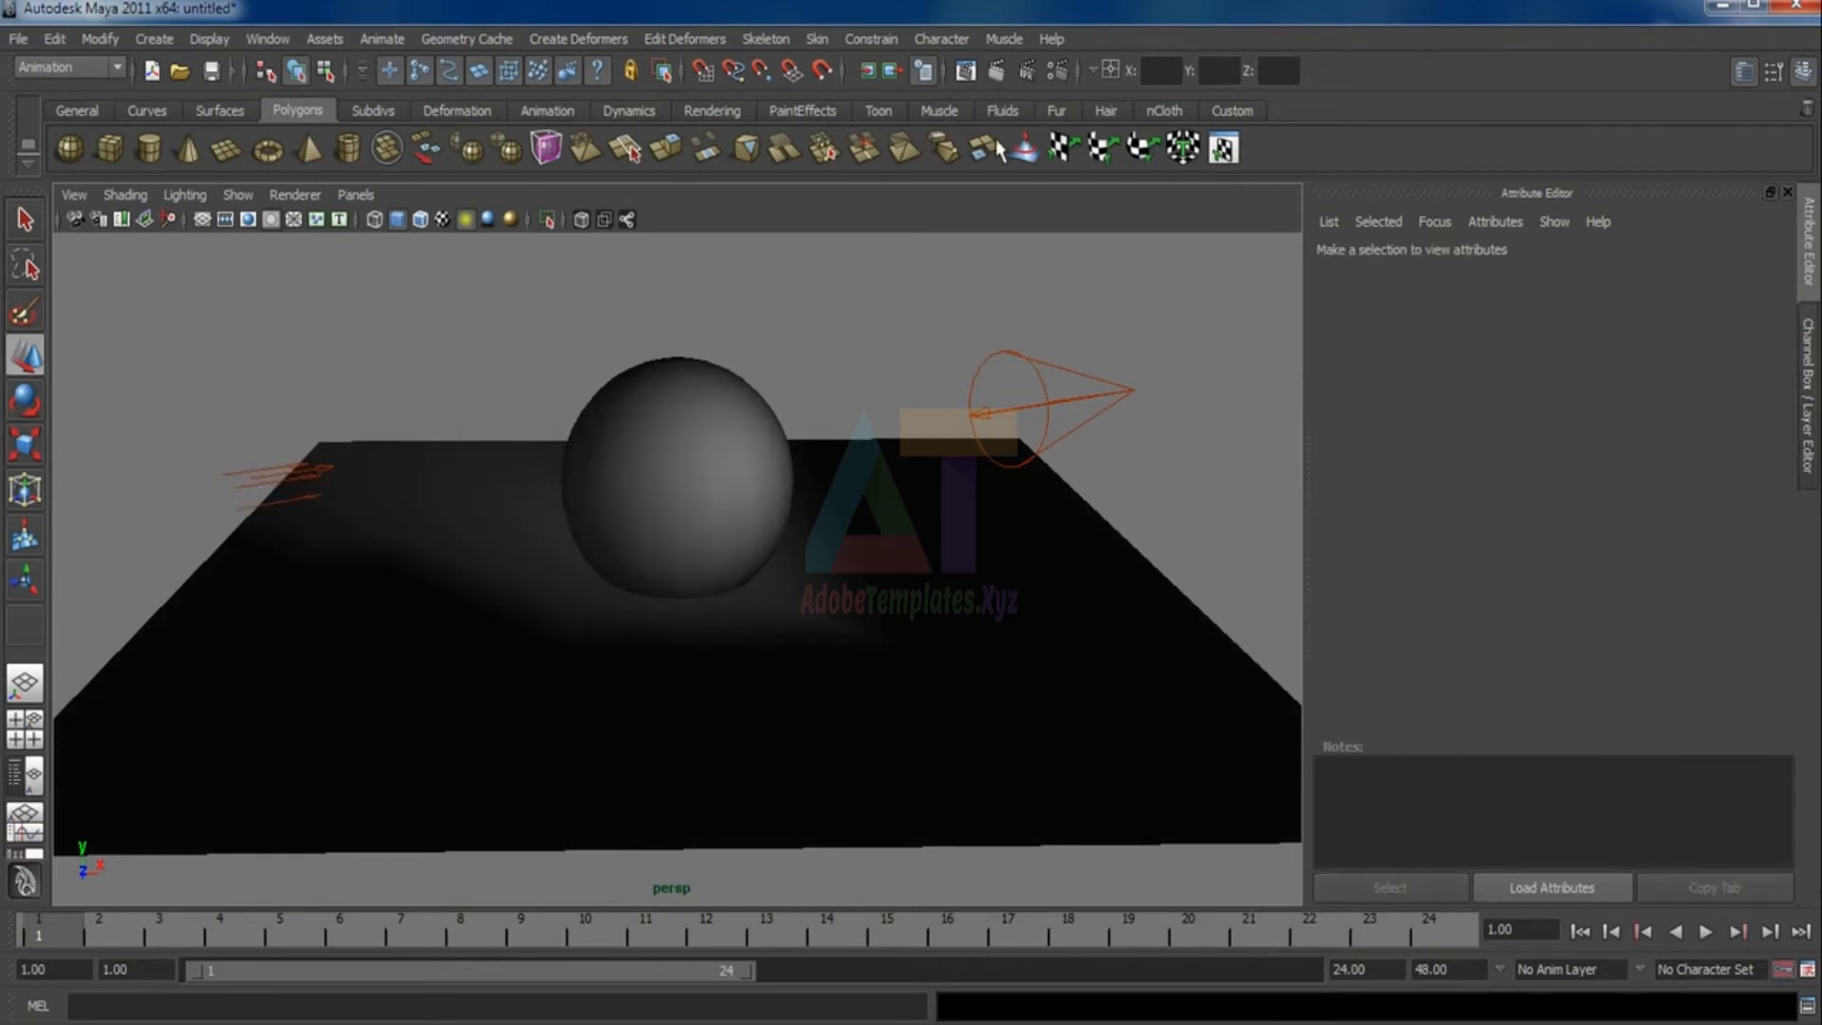
pyautogui.click(995, 72)
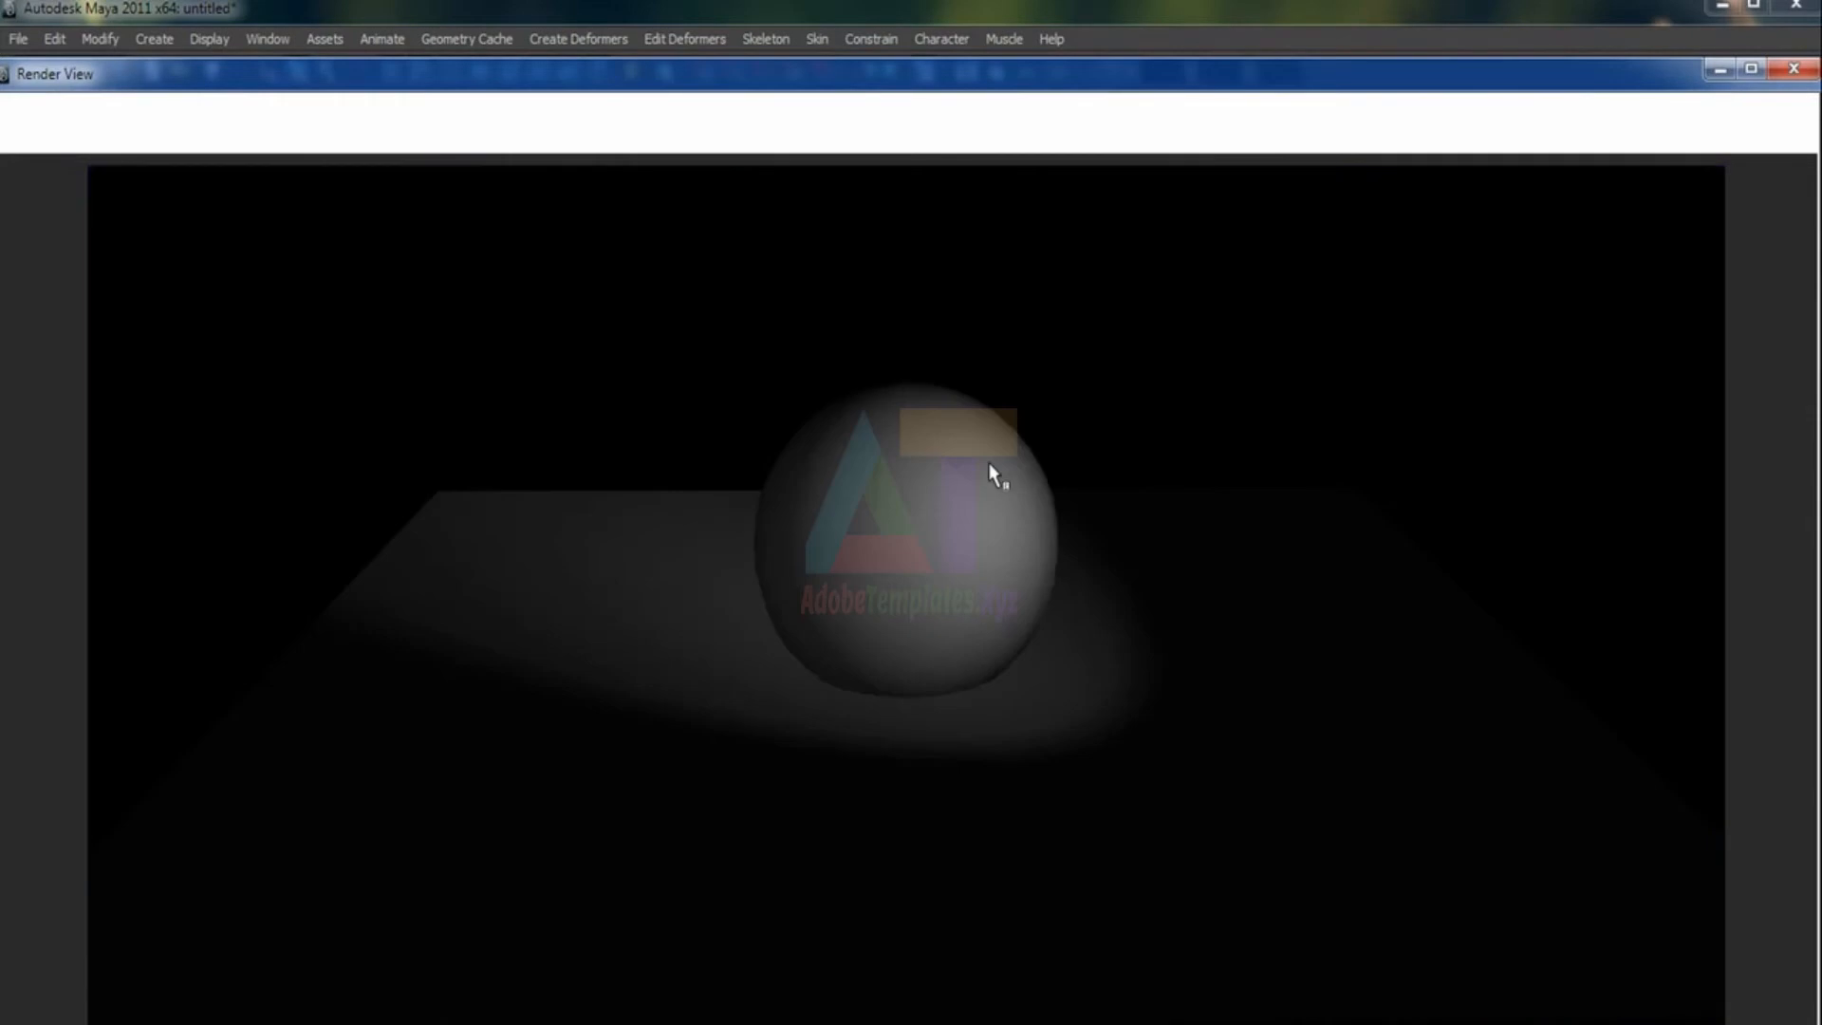
pyautogui.doubleClick(1063, 70)
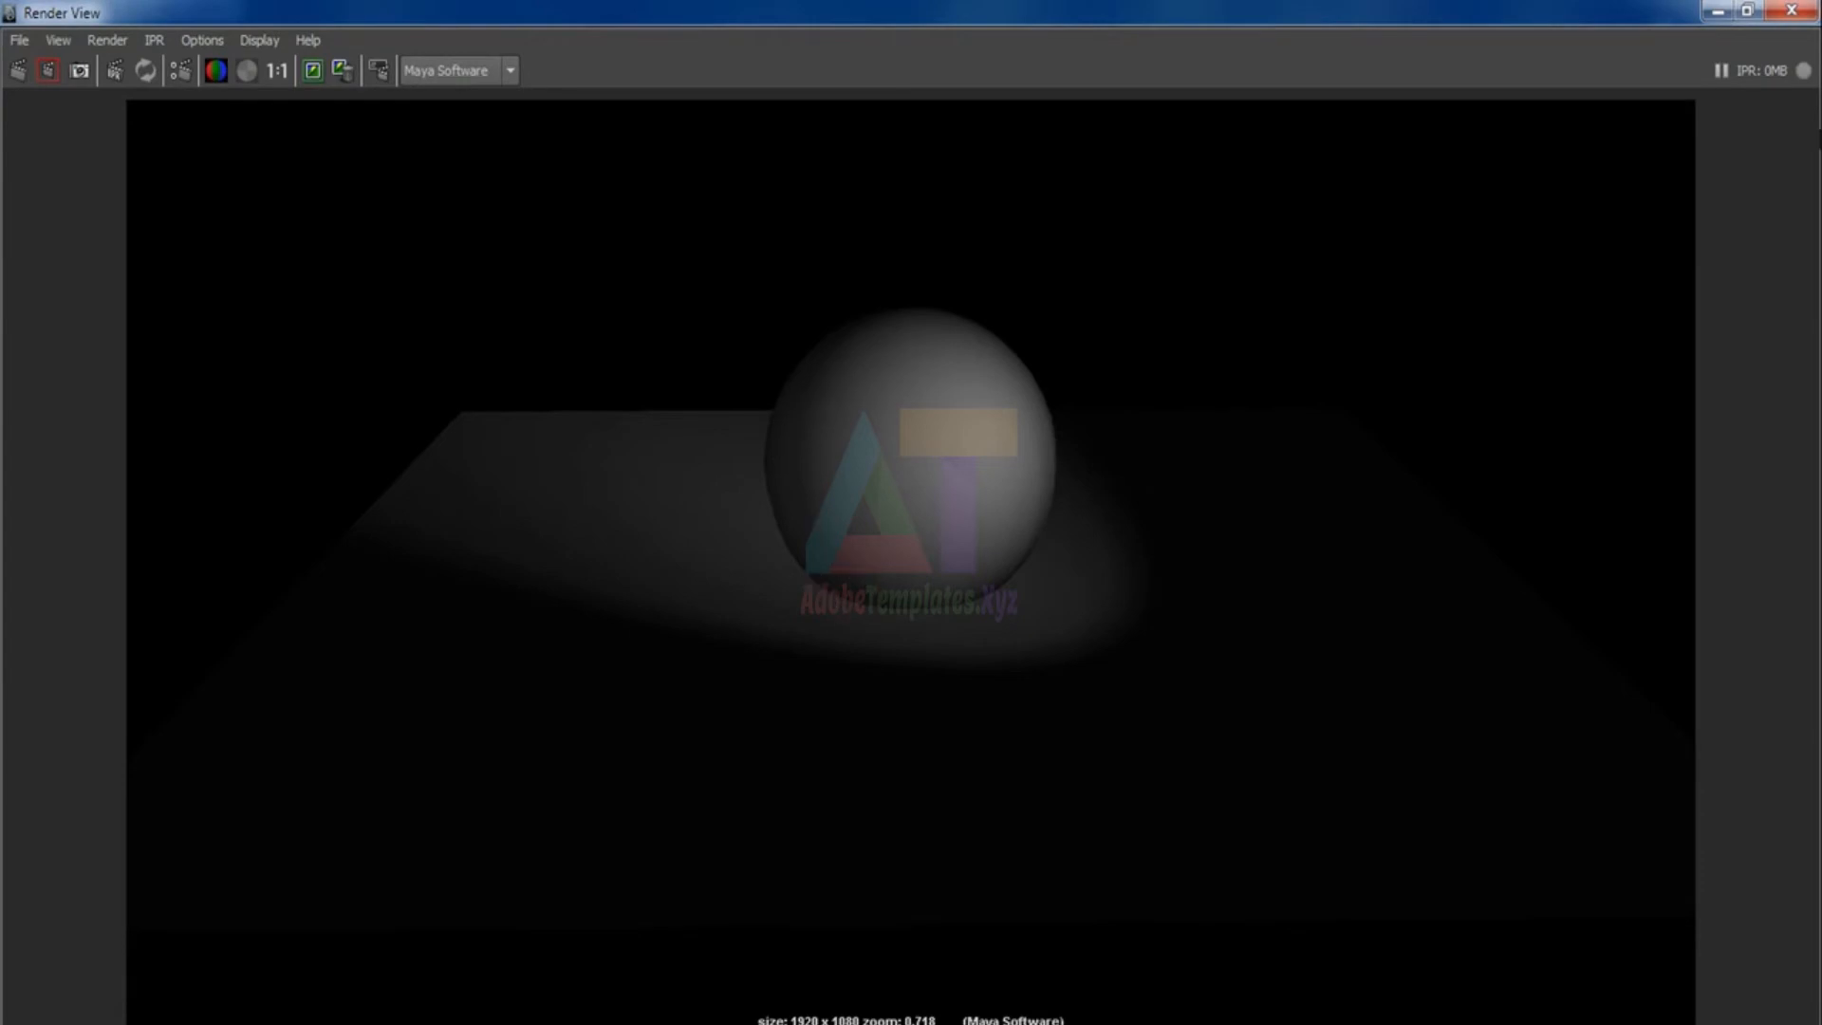
pyautogui.click(1778, 16)
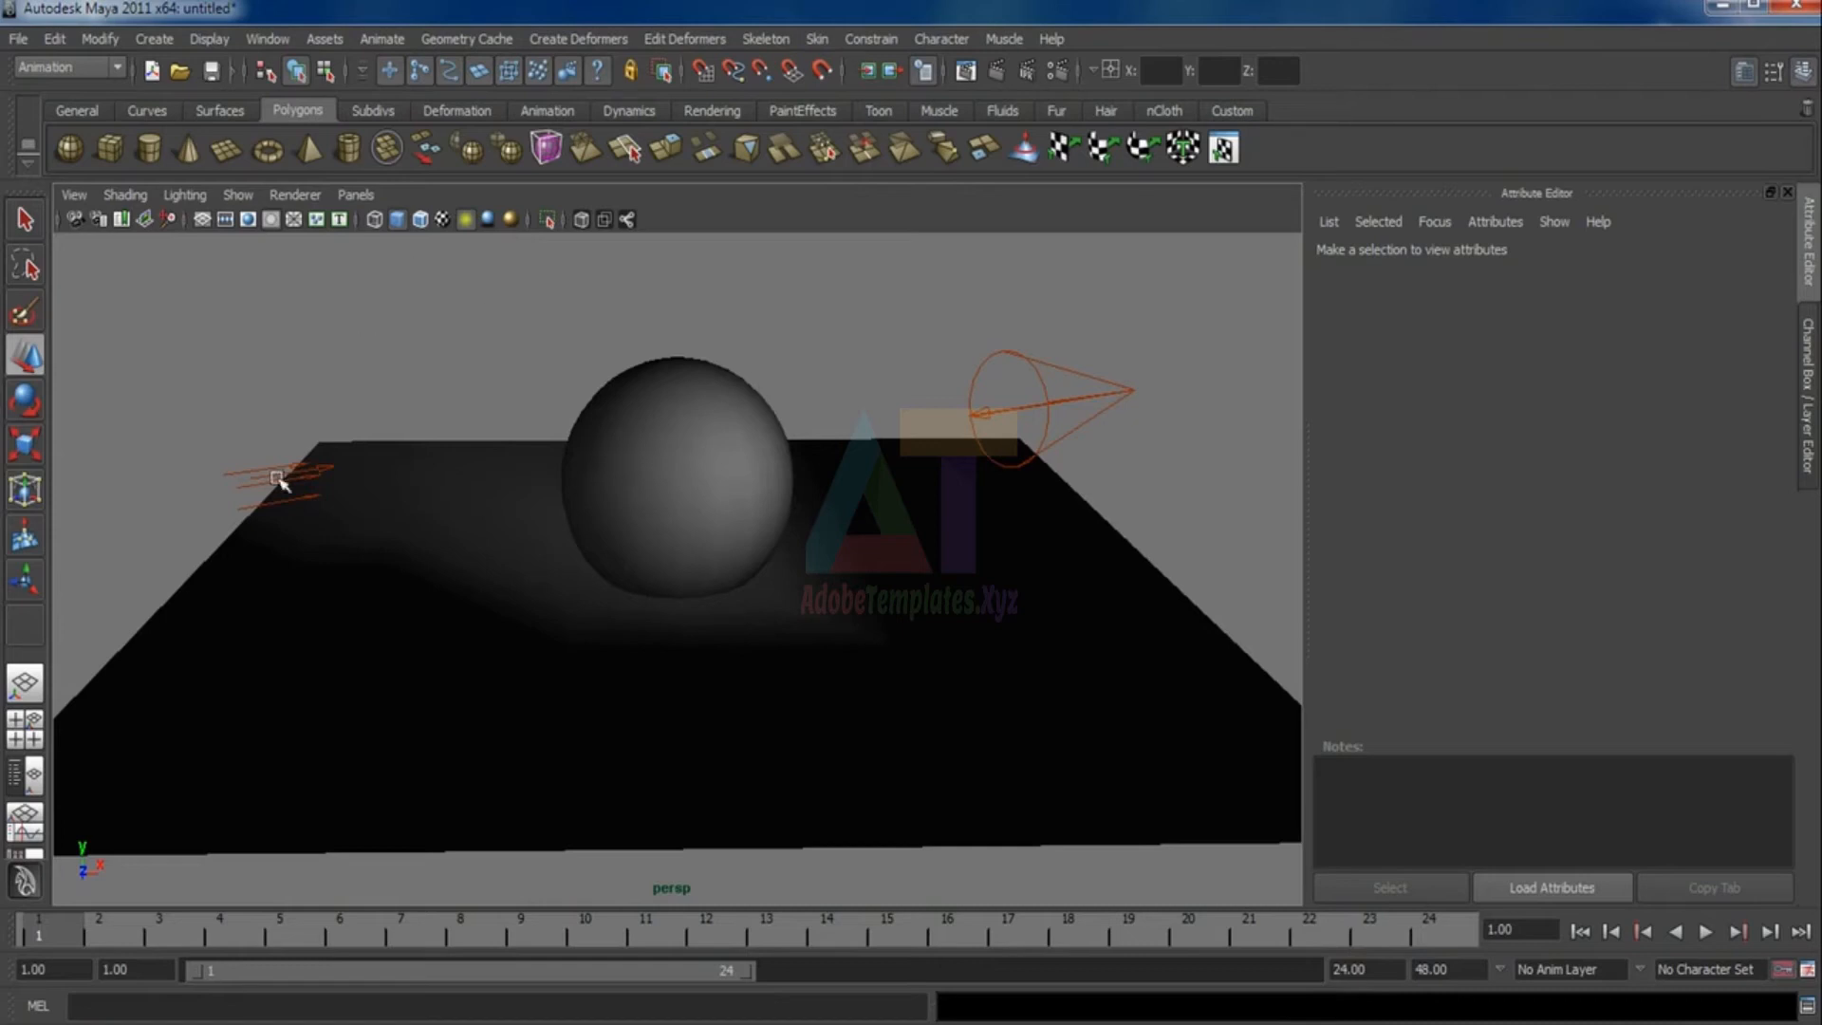
# Create a second directional light, move it behind the sphere, and rotate it around its vertical axis to face the sphere
pyautogui.click(154, 39)
pyautogui.moveTo(216, 174)
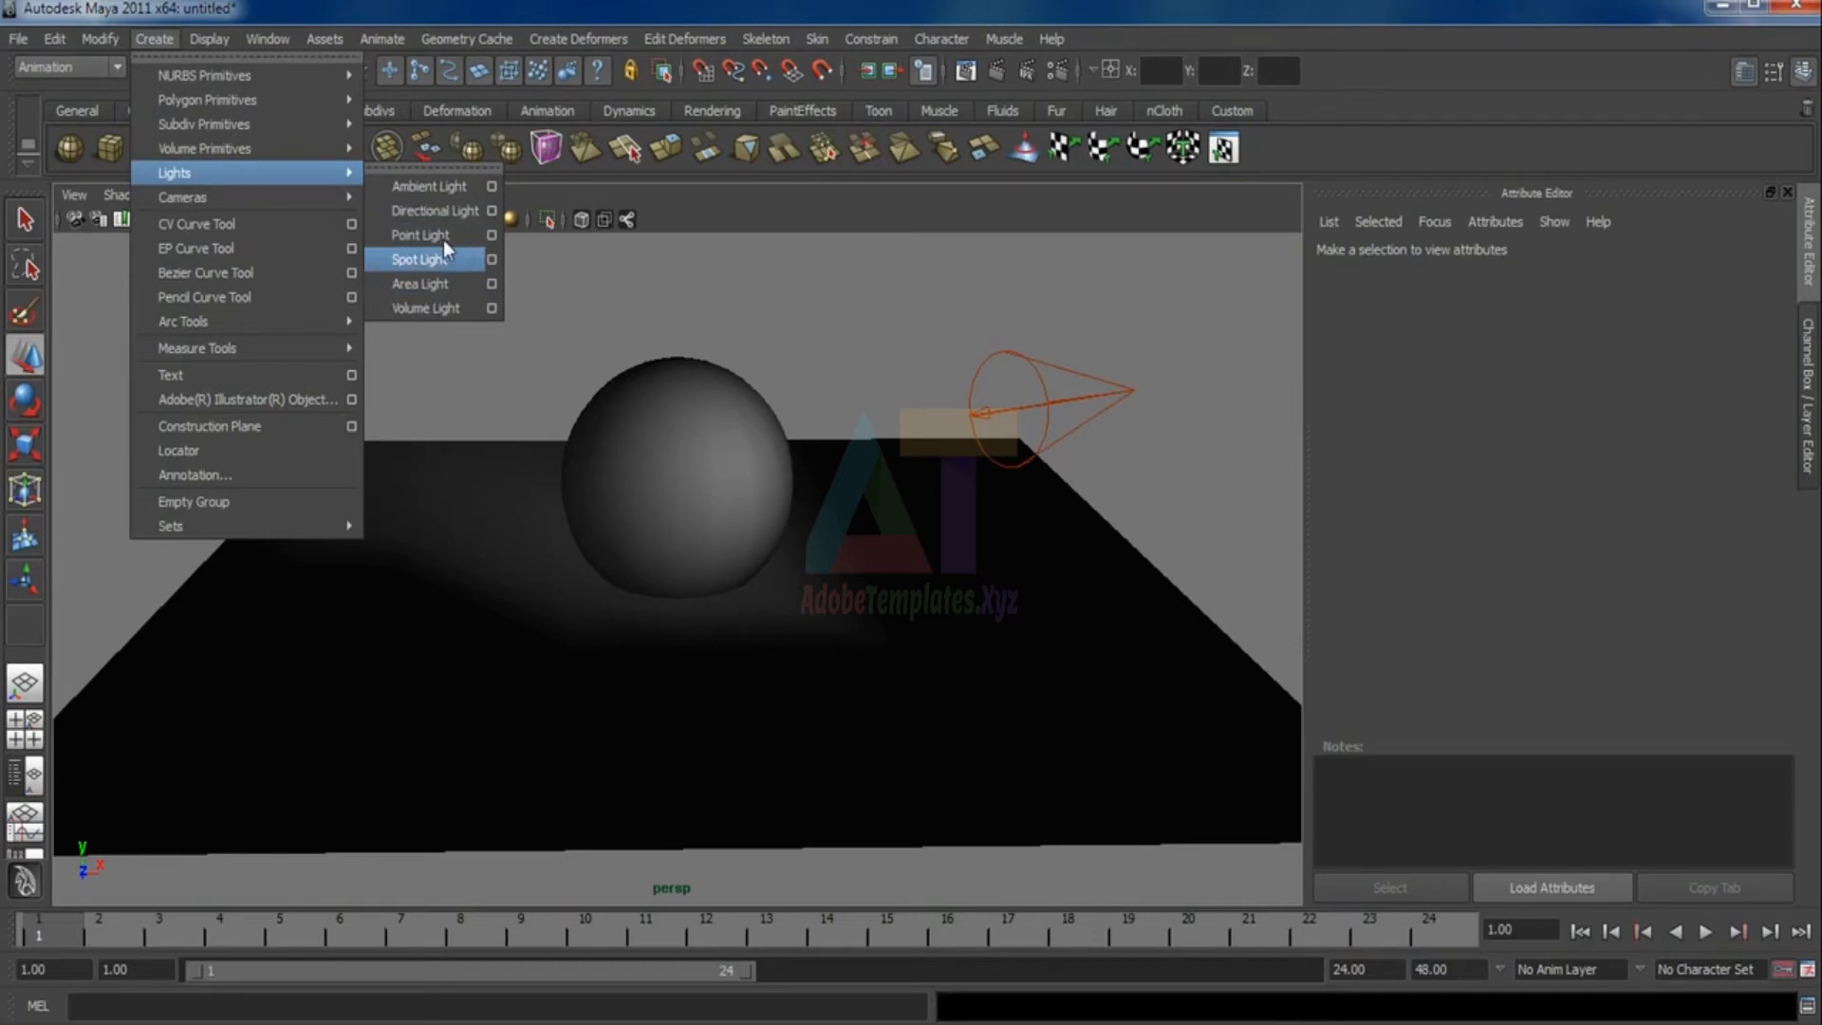
pyautogui.click(444, 211)
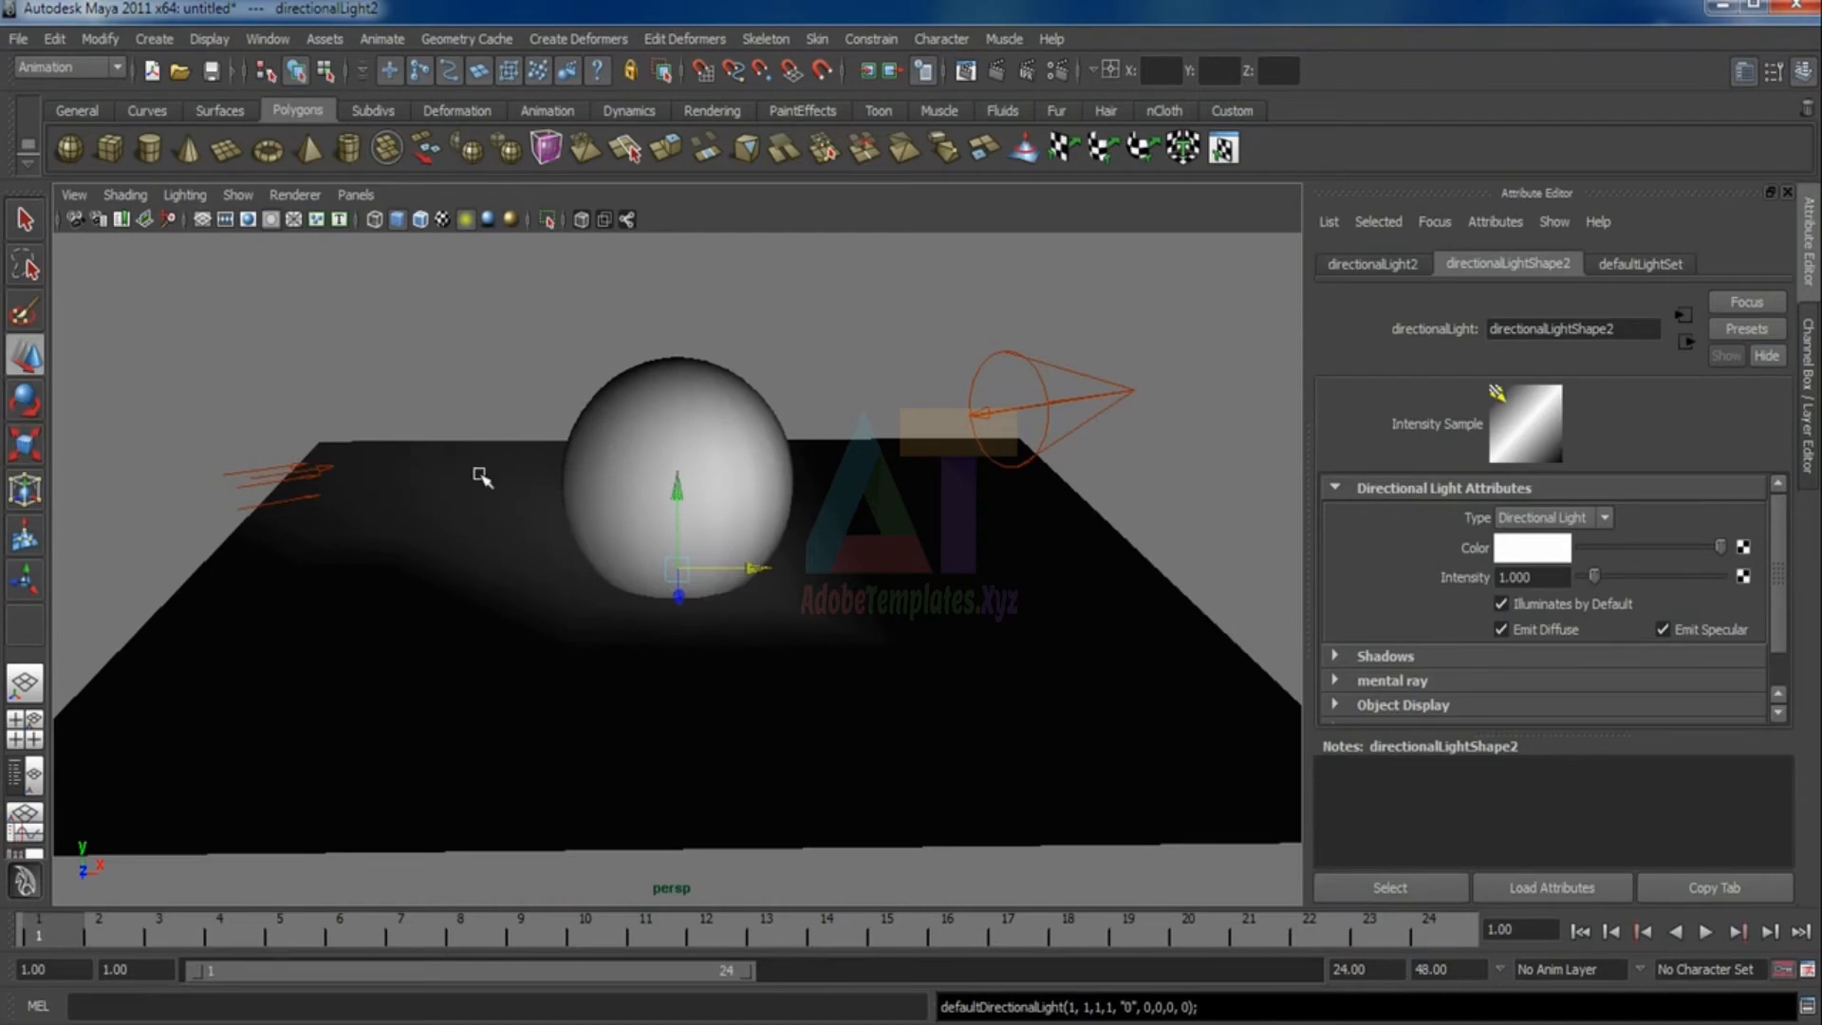
pyautogui.press('space')
pyautogui.moveTo(364, 472)
pyautogui.mouseDown()
pyautogui.moveTo(369, 360)
pyautogui.moveTo(477, 374)
pyautogui.moveTo(590, 340)
pyautogui.moveTo(412, 381)
pyautogui.moveTo(496, 328)
pyautogui.moveTo(528, 275)
pyautogui.mouseUp()
pyautogui.press('e')
pyautogui.moveTo(527, 274); pyautogui.dragTo(539, 262)
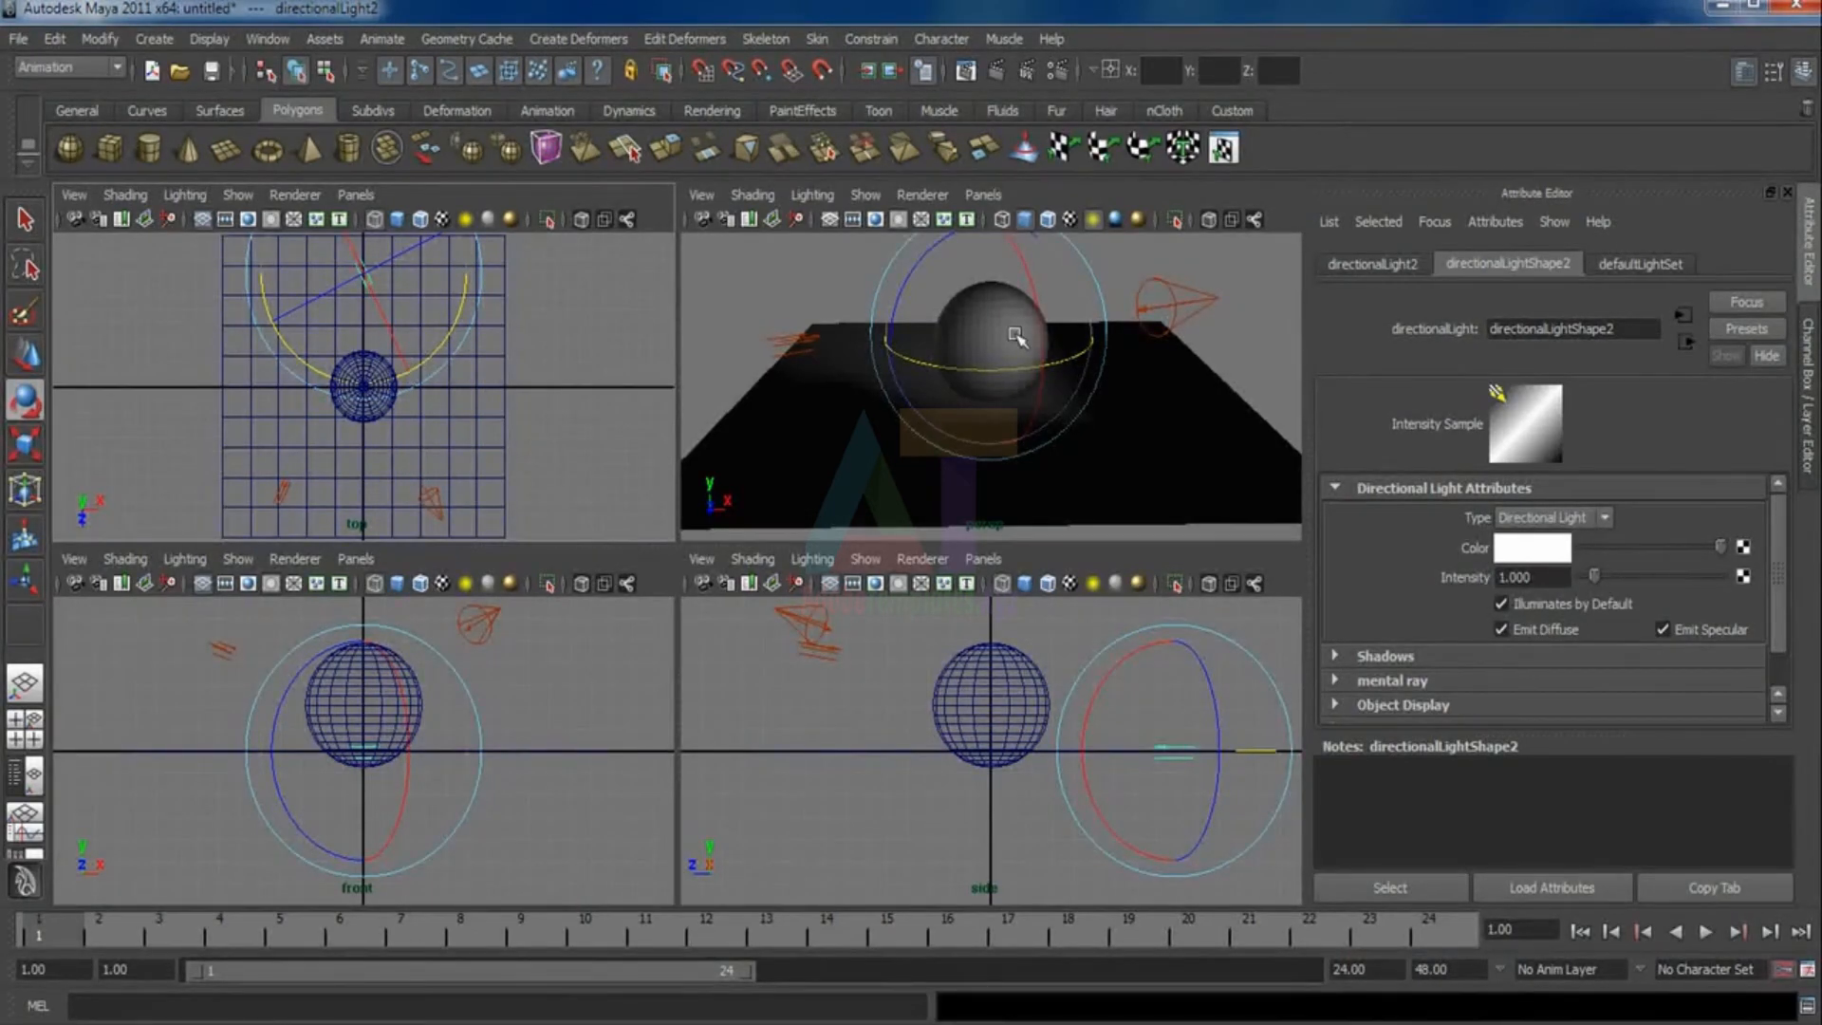
pyautogui.press('space')
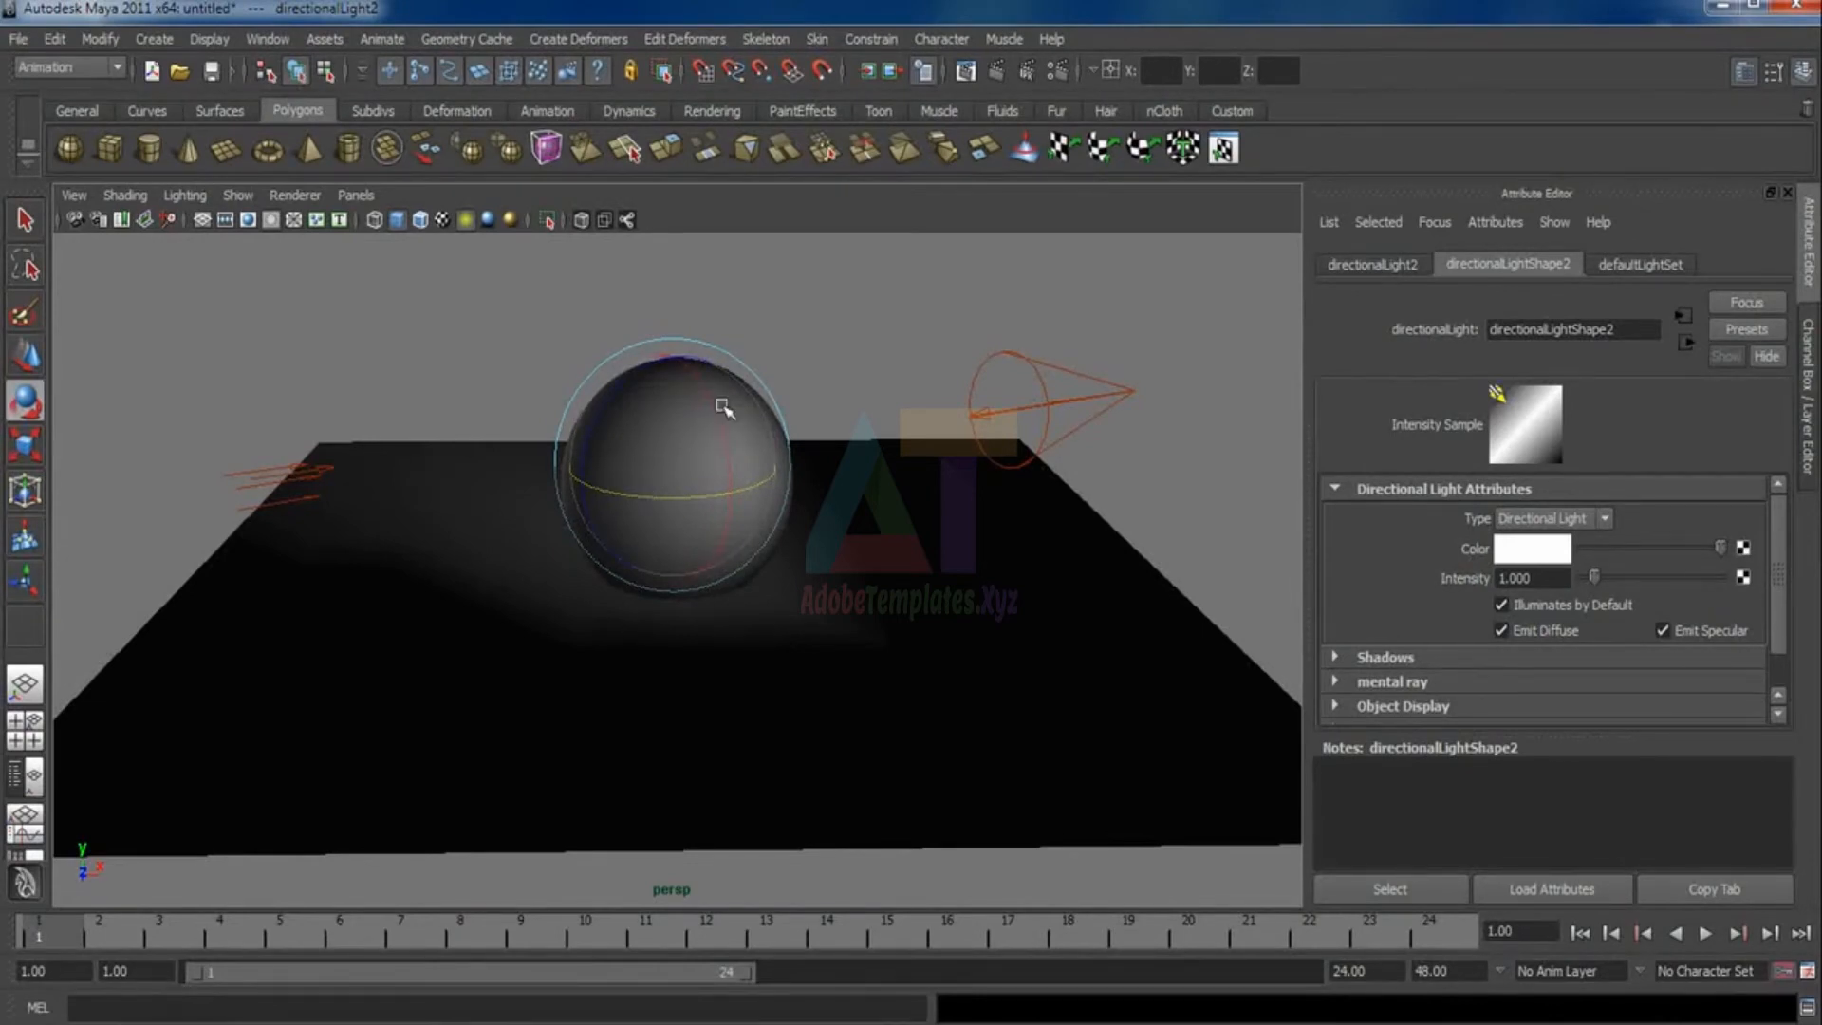
# Try tilting the rear directional light, undo the tilt, and render the frame to review the backlit sphere
pyautogui.moveTo(724, 400)
pyautogui.mouseDown()
pyautogui.moveTo(709, 387)
pyautogui.moveTo(715, 433)
pyautogui.mouseUp()
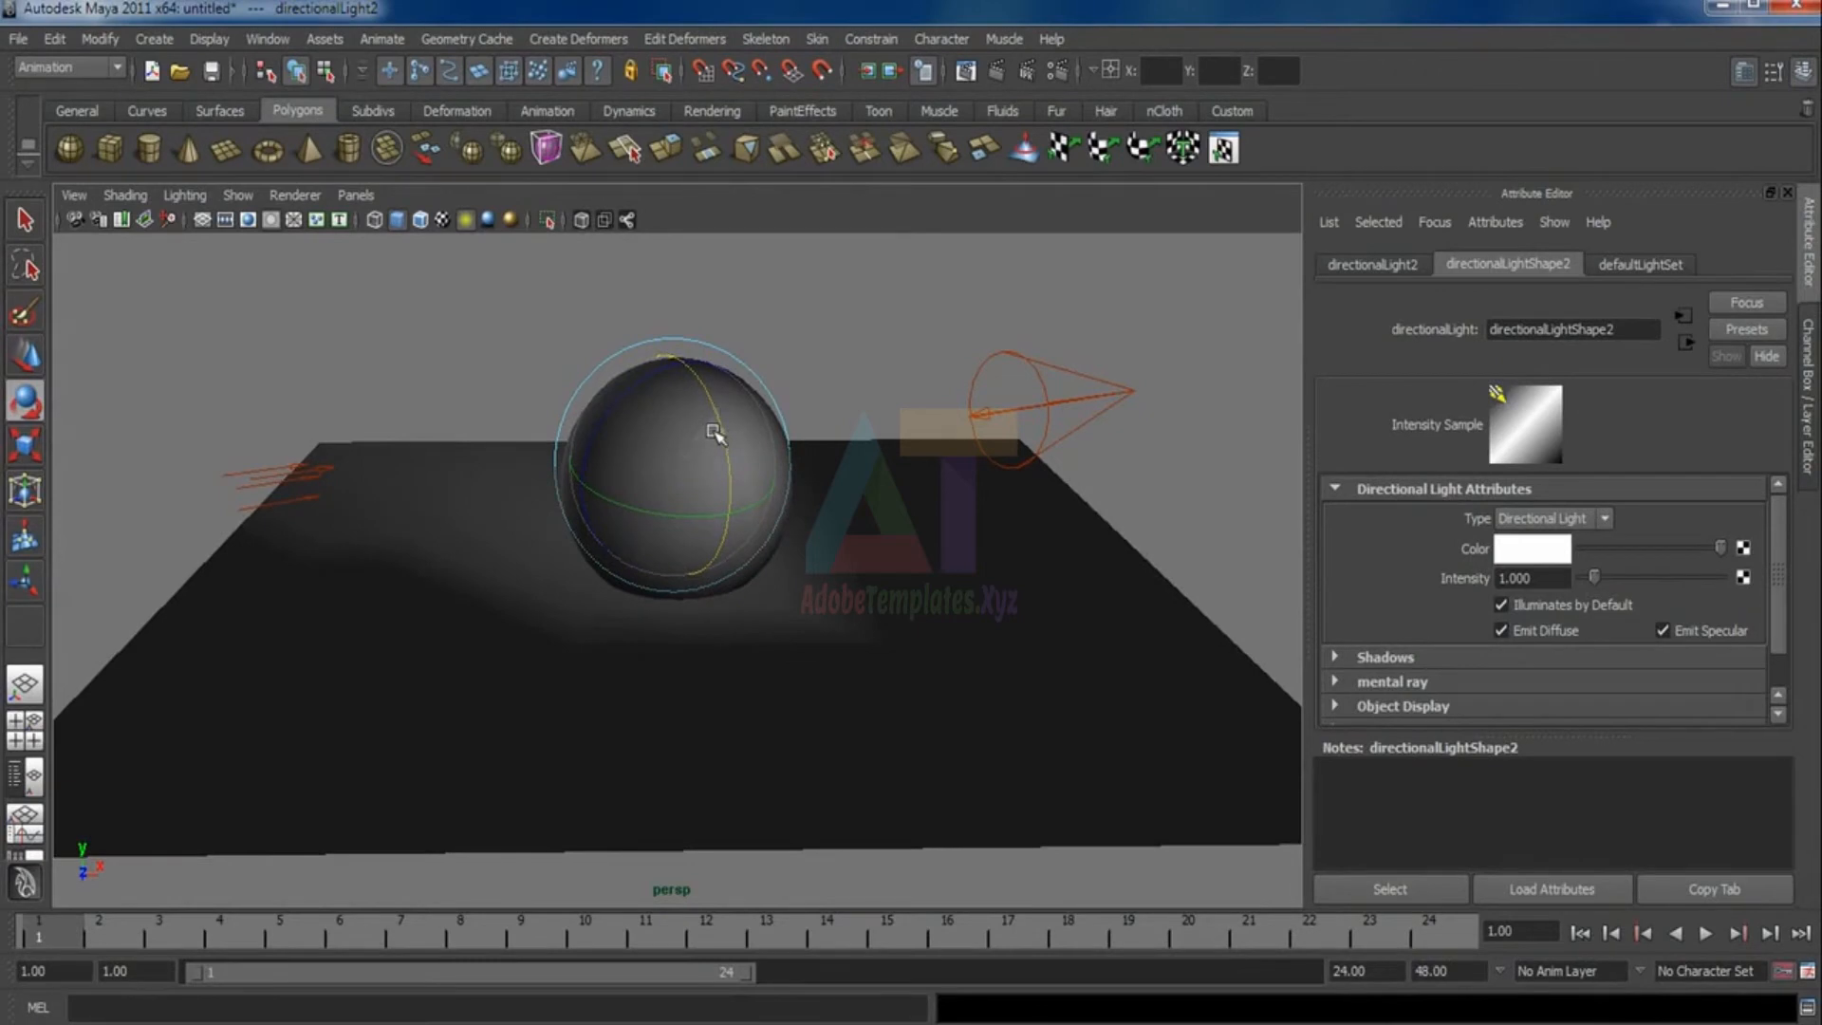
pyautogui.hotkey('ctrl', 'z')
pyautogui.click(468, 370)
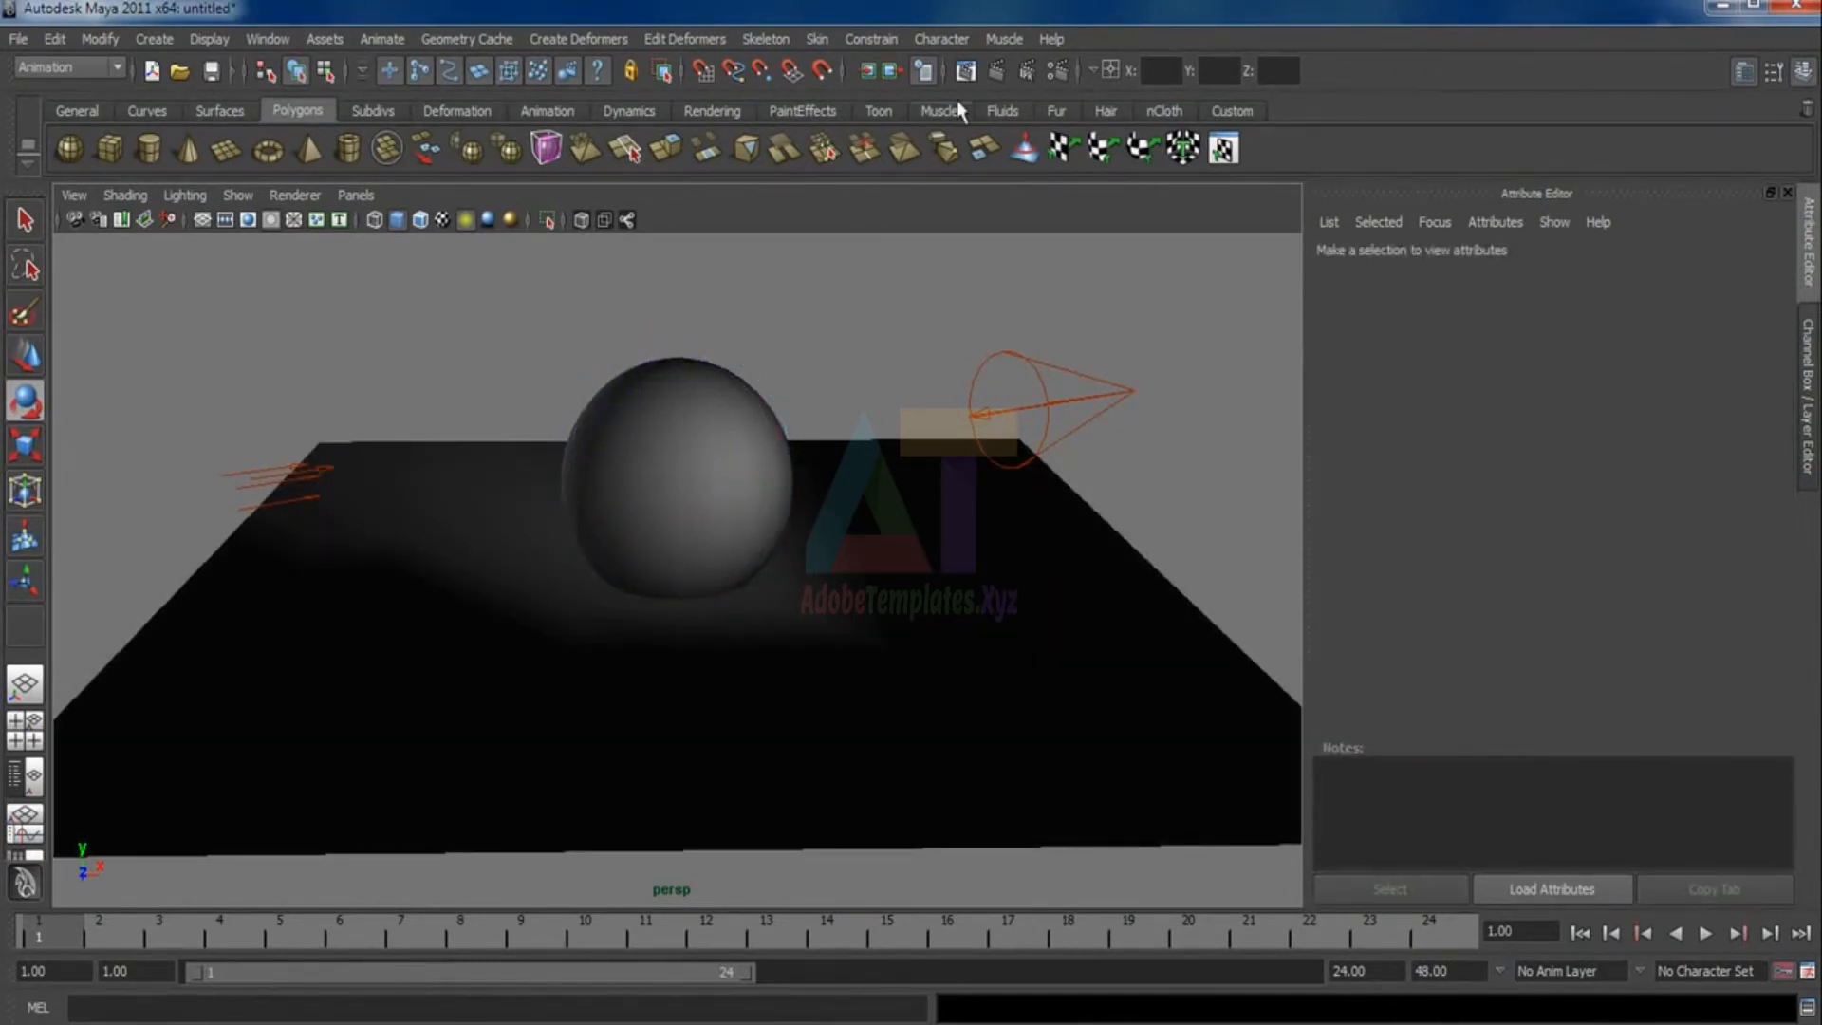
pyautogui.click(993, 74)
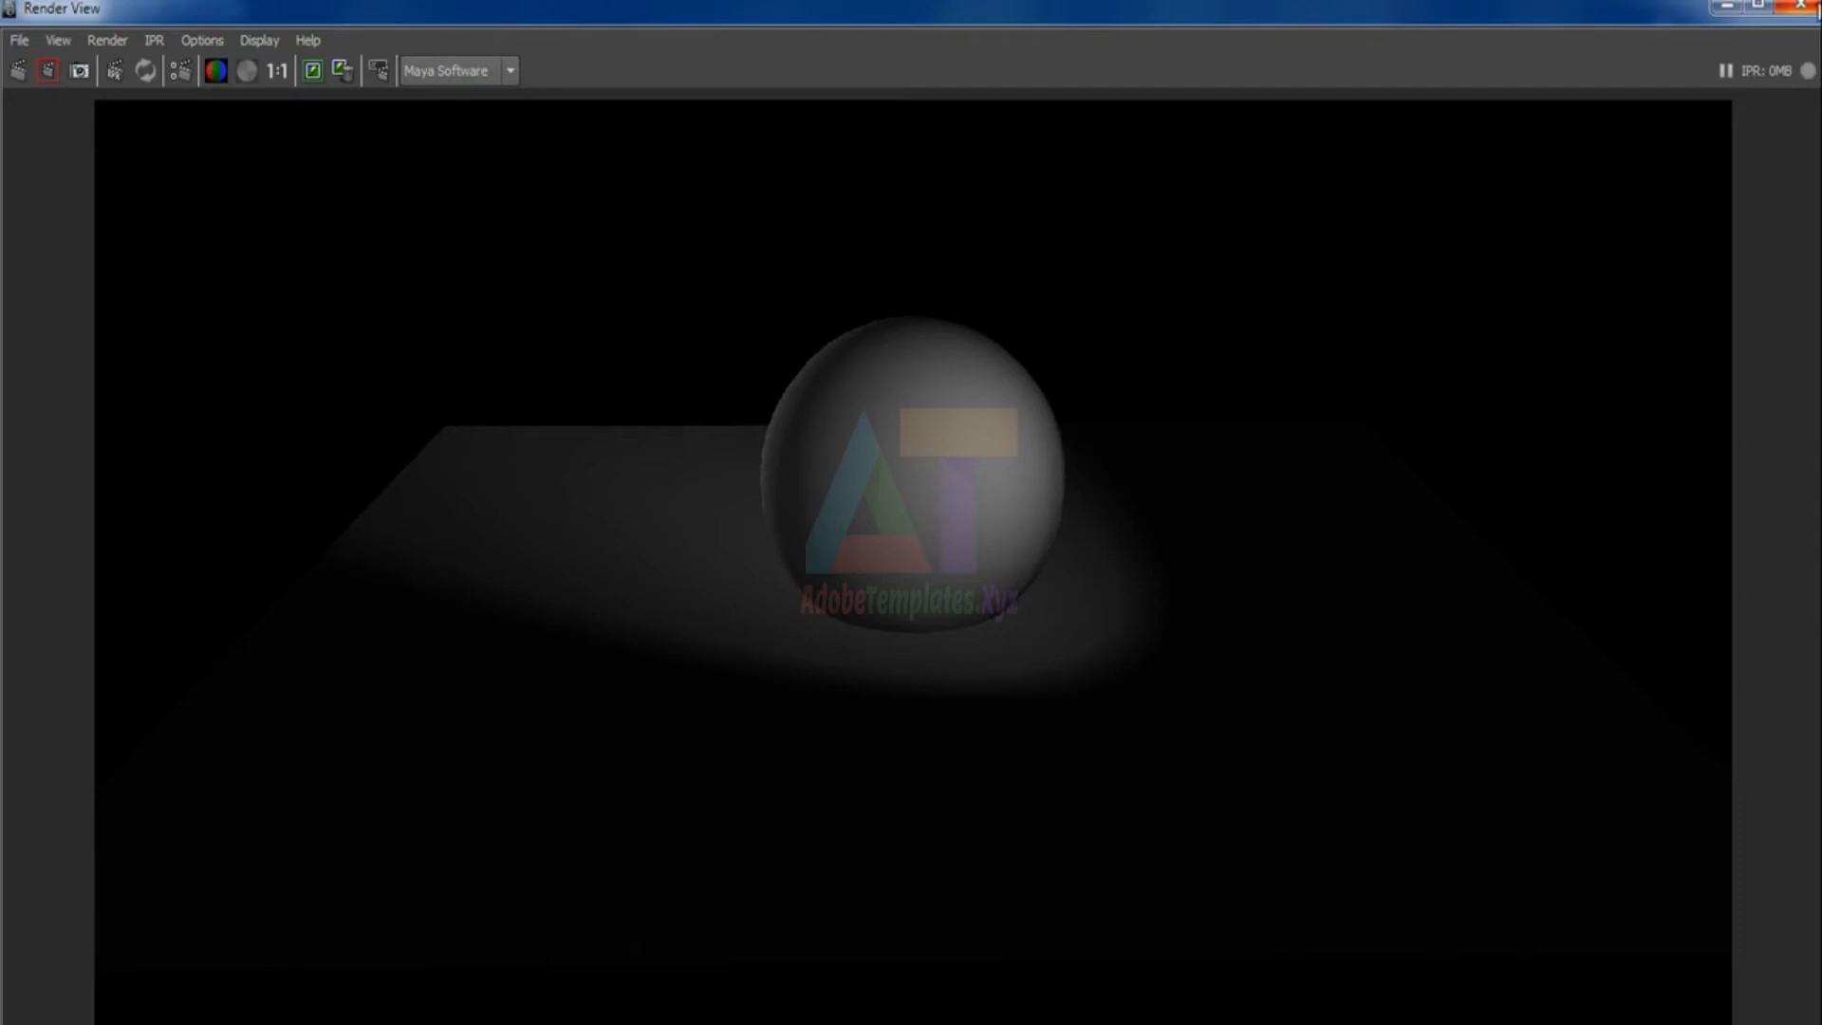
pyautogui.click(1787, 13)
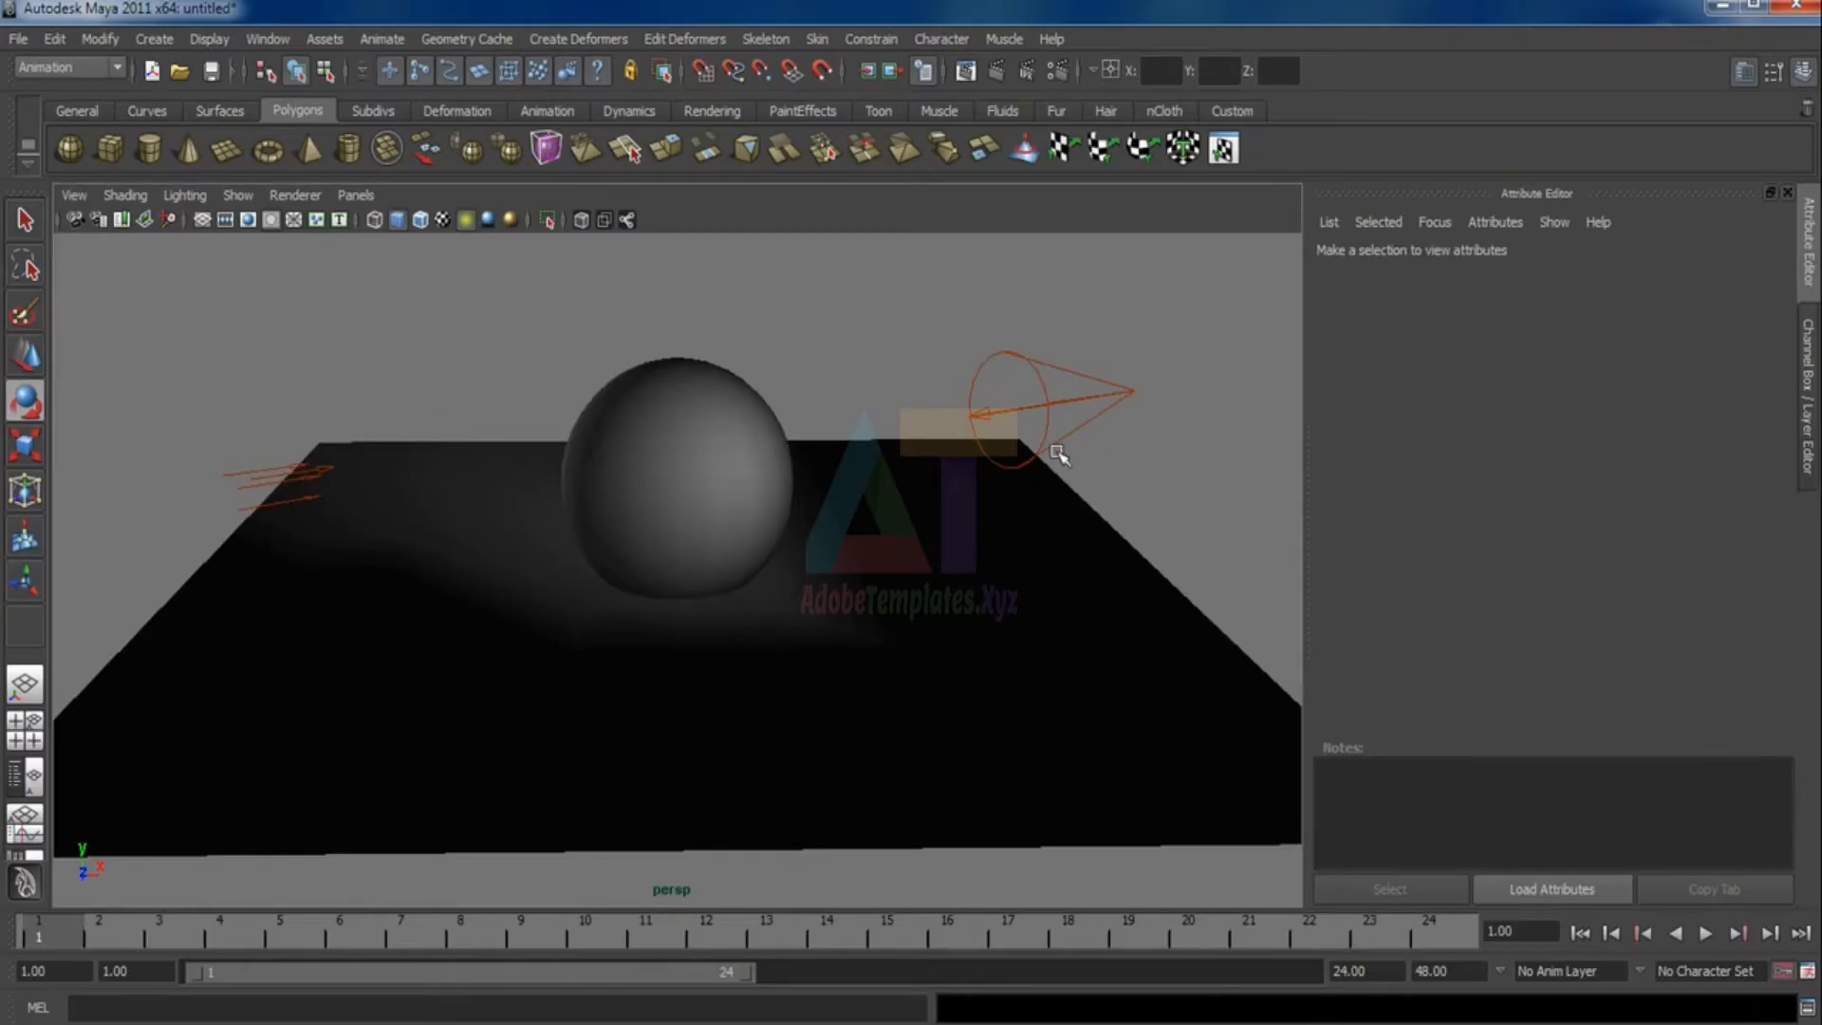
# Turn on depth map shadows in the spot light's shadow settings
pyautogui.click(1097, 398)
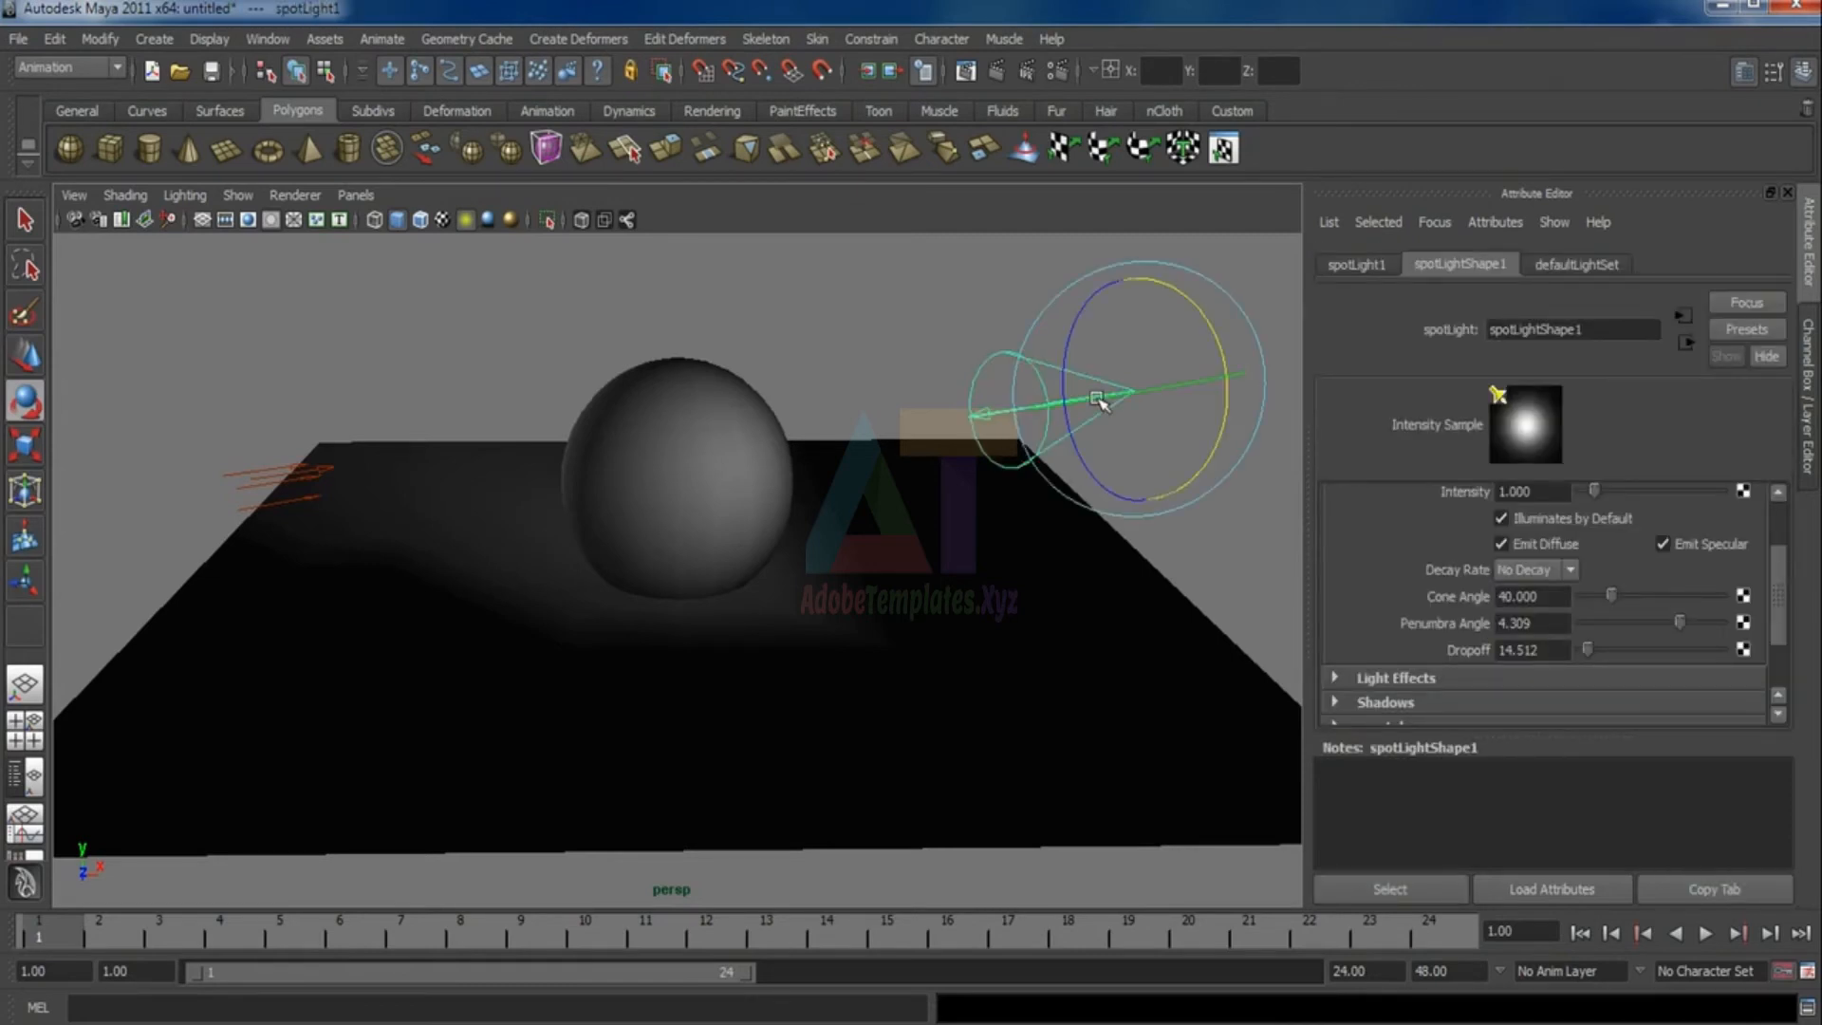
pyautogui.moveTo(1779, 590); pyautogui.dragTo(1778, 635)
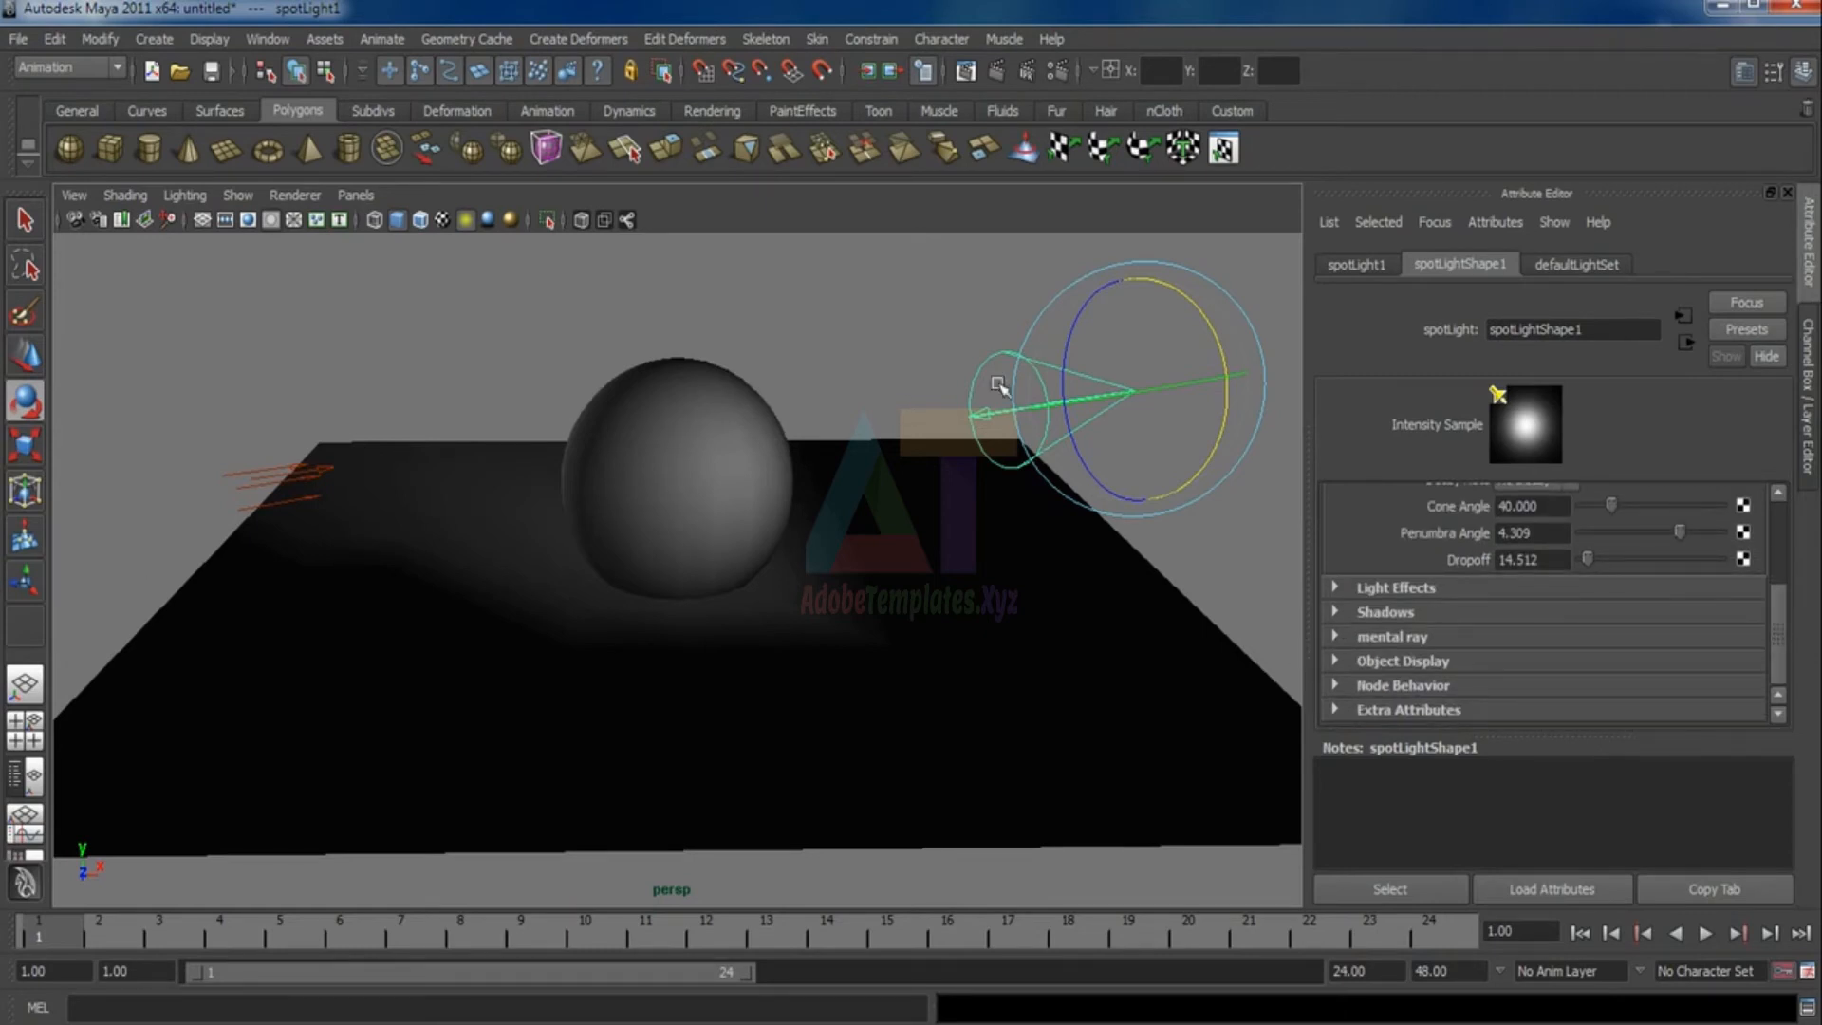
pyautogui.click(1337, 612)
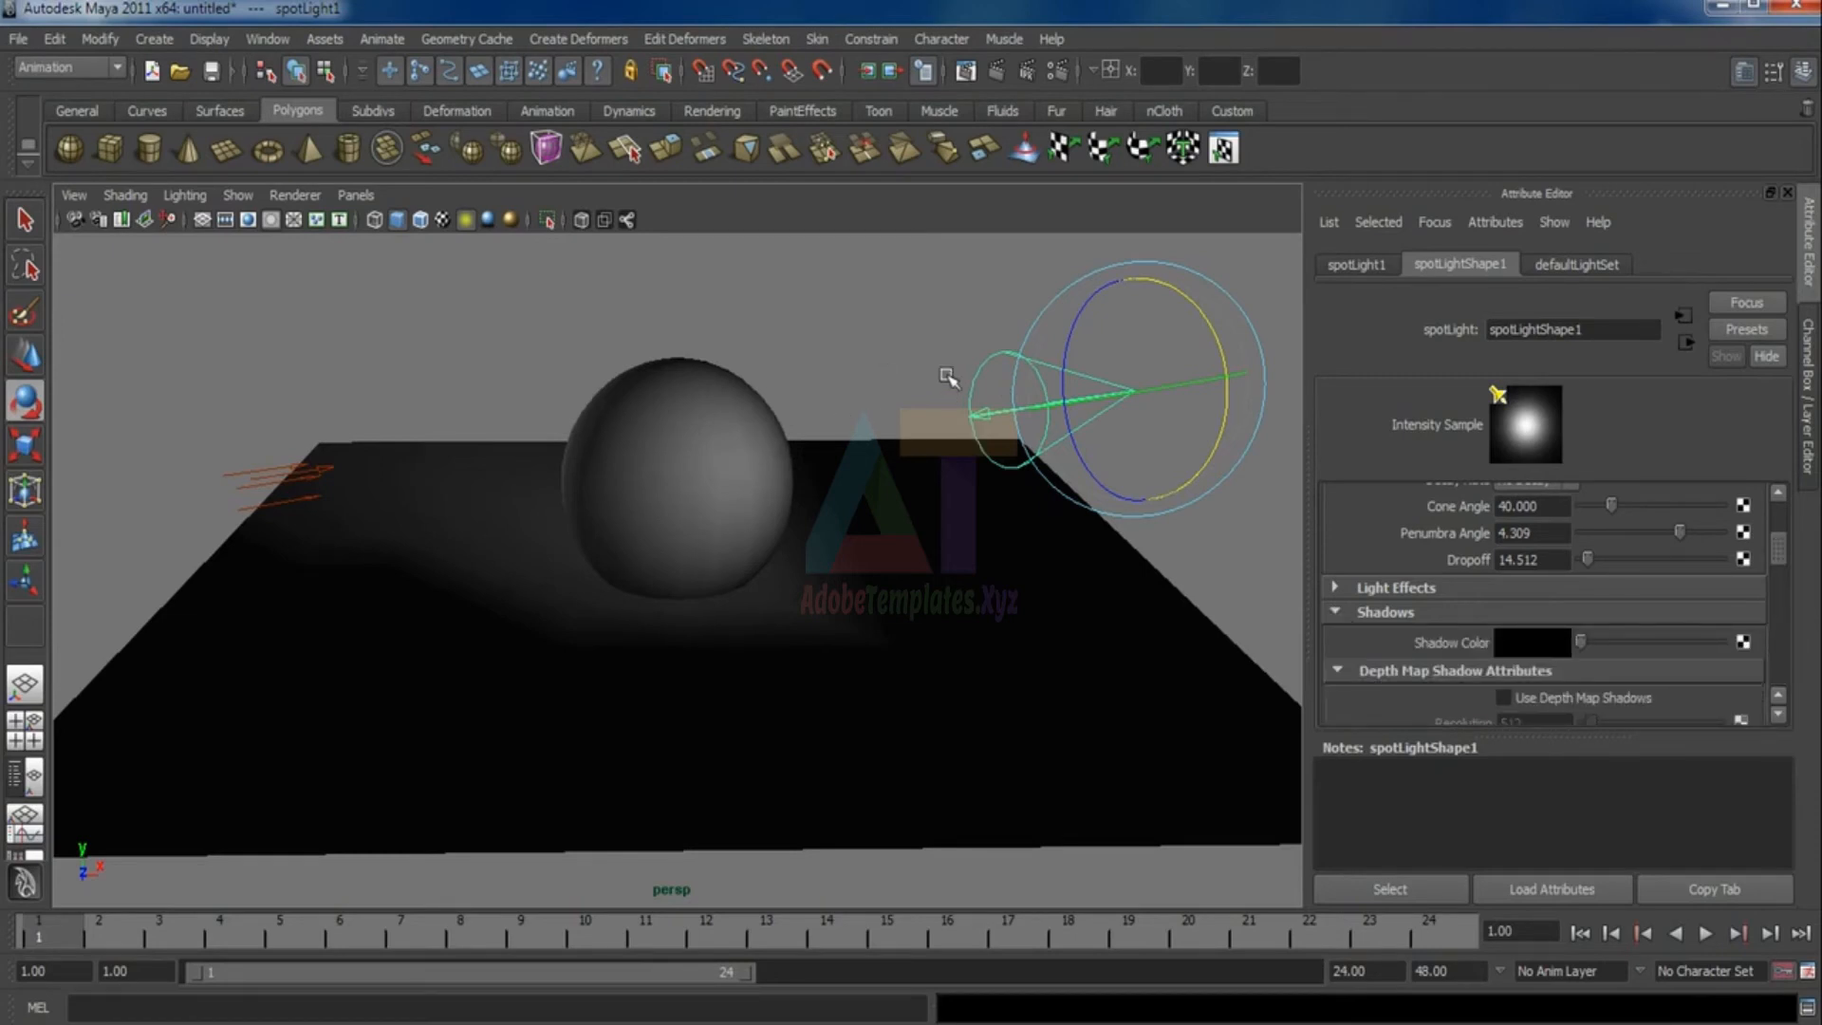
pyautogui.moveTo(1779, 554); pyautogui.dragTo(1780, 566)
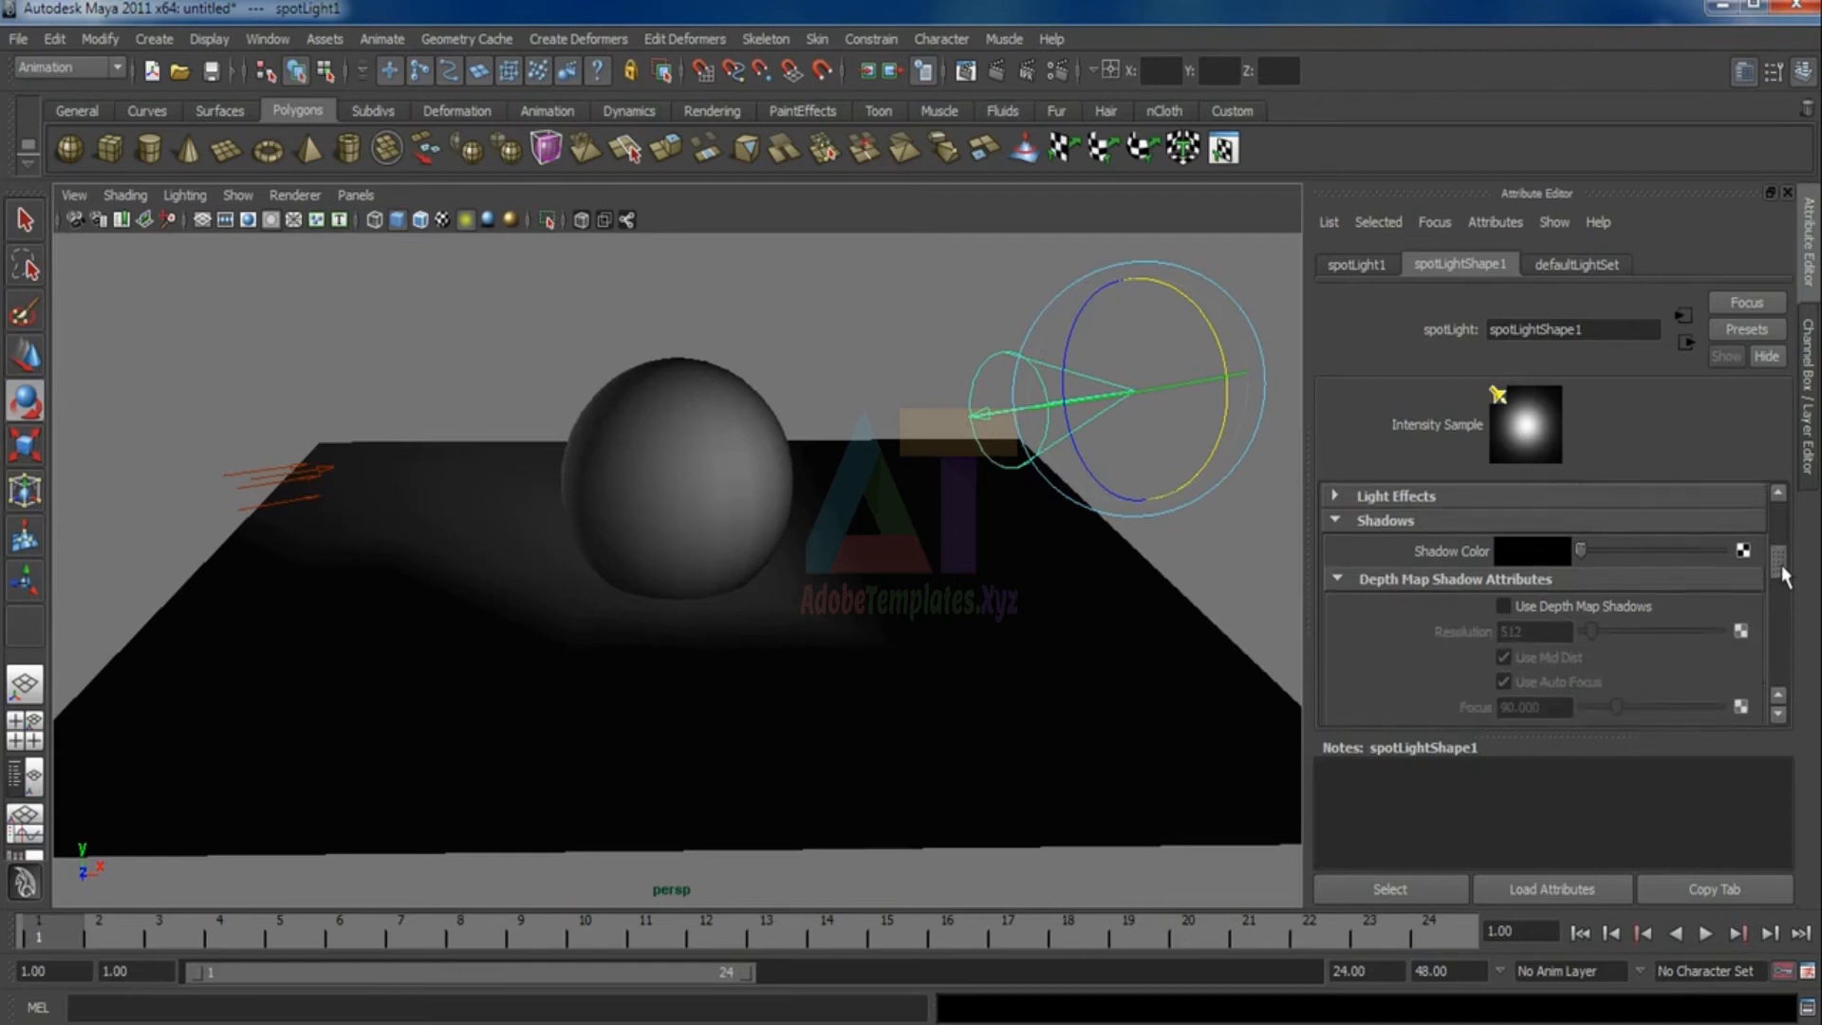
pyautogui.click(1502, 607)
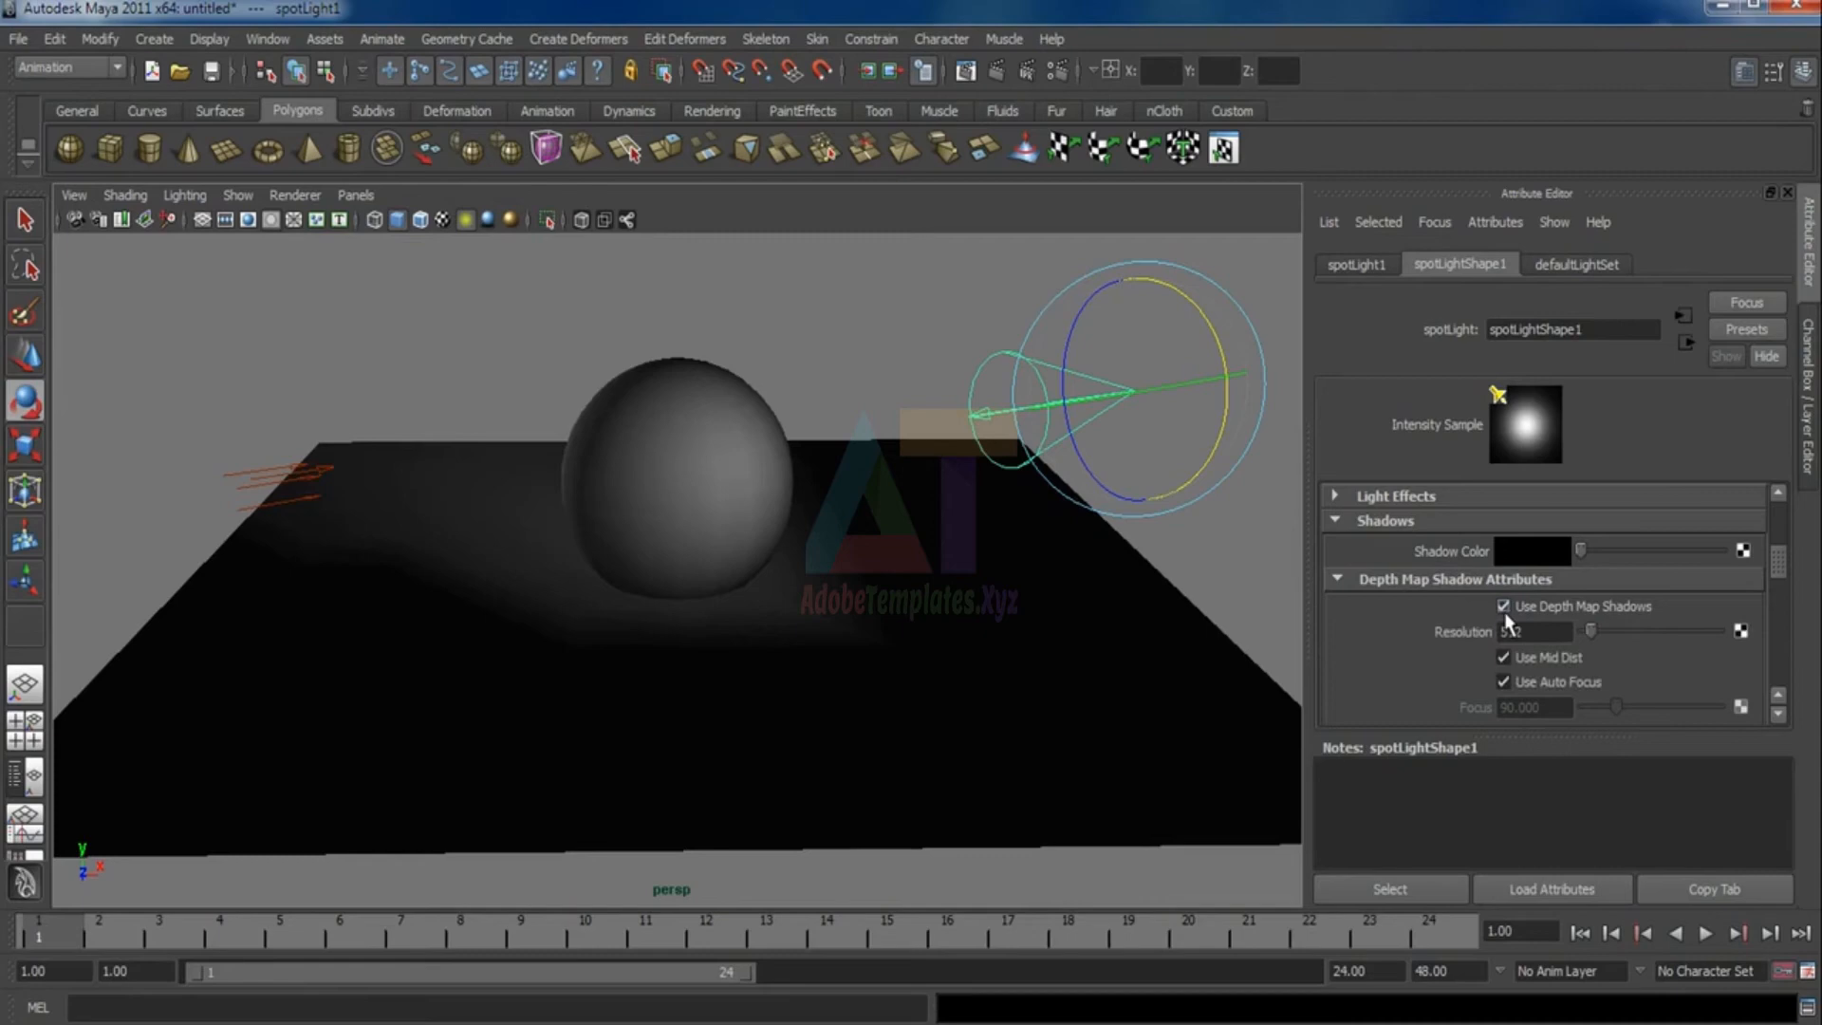
# Render the frame to review the spot light's depth map shadow, keeping the spot light selected
pyautogui.click(854, 375)
pyautogui.click(987, 365)
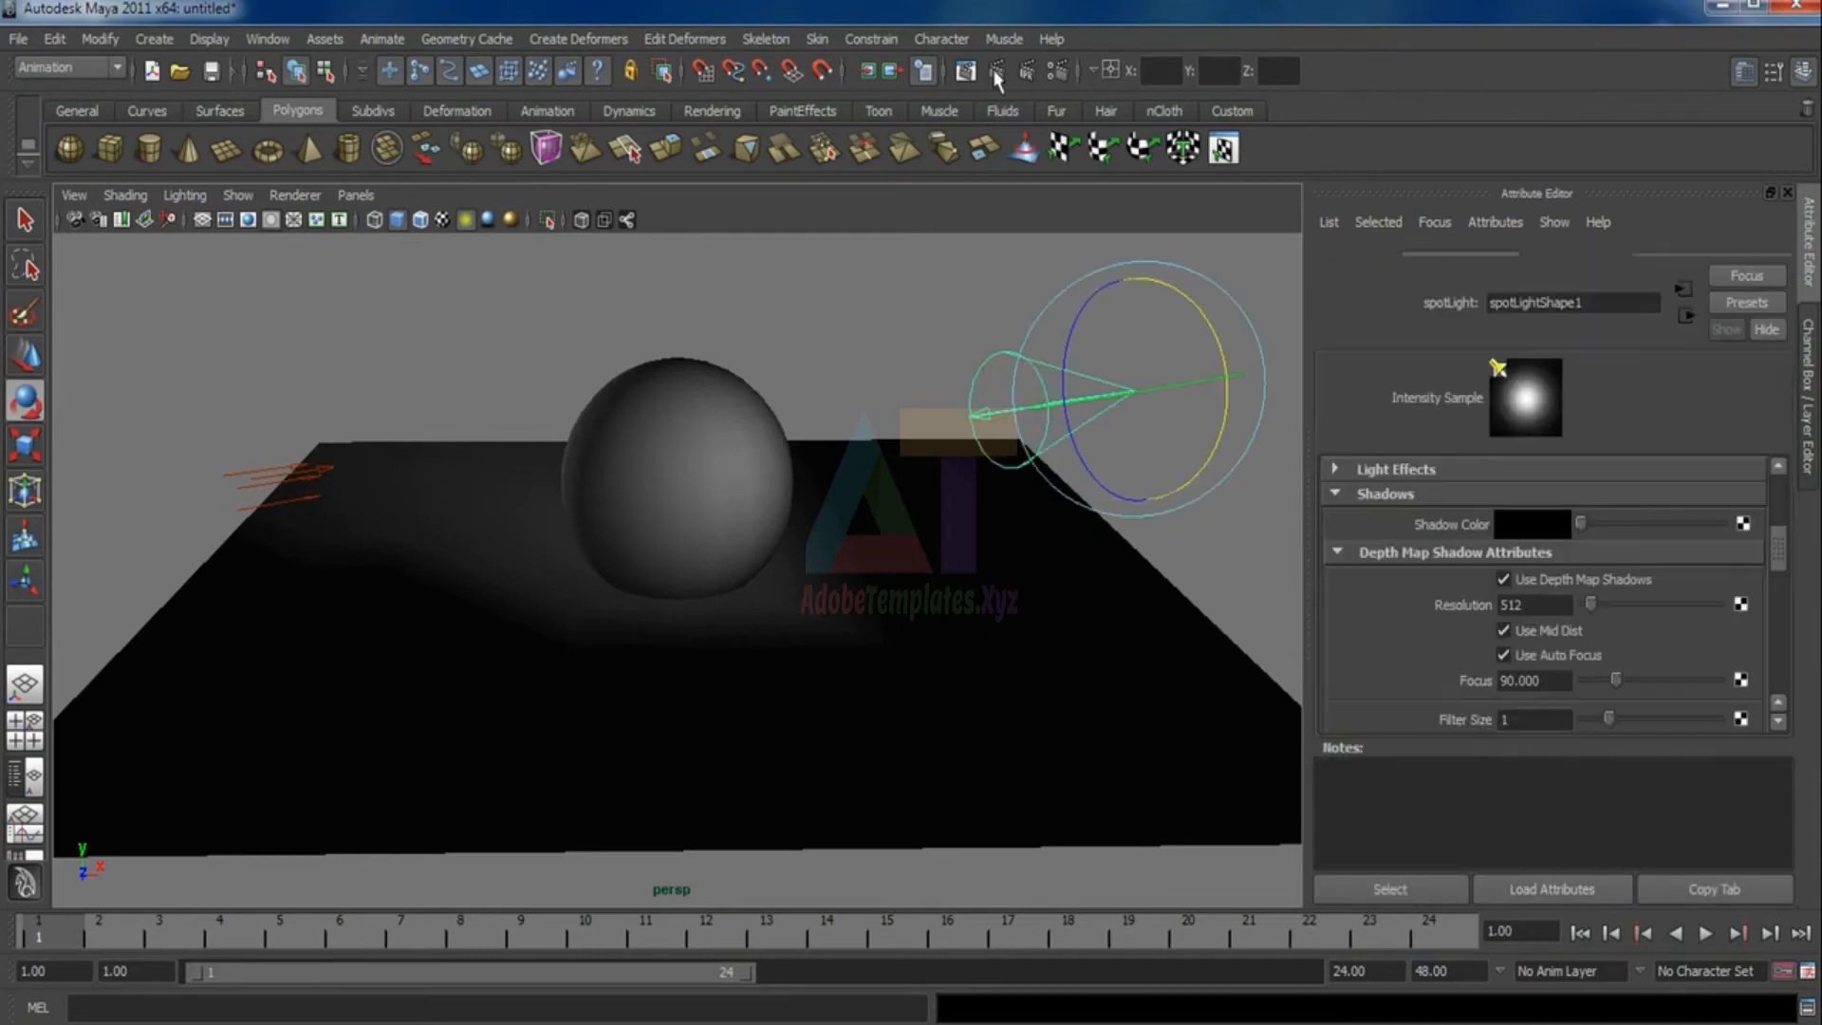
pyautogui.click(997, 72)
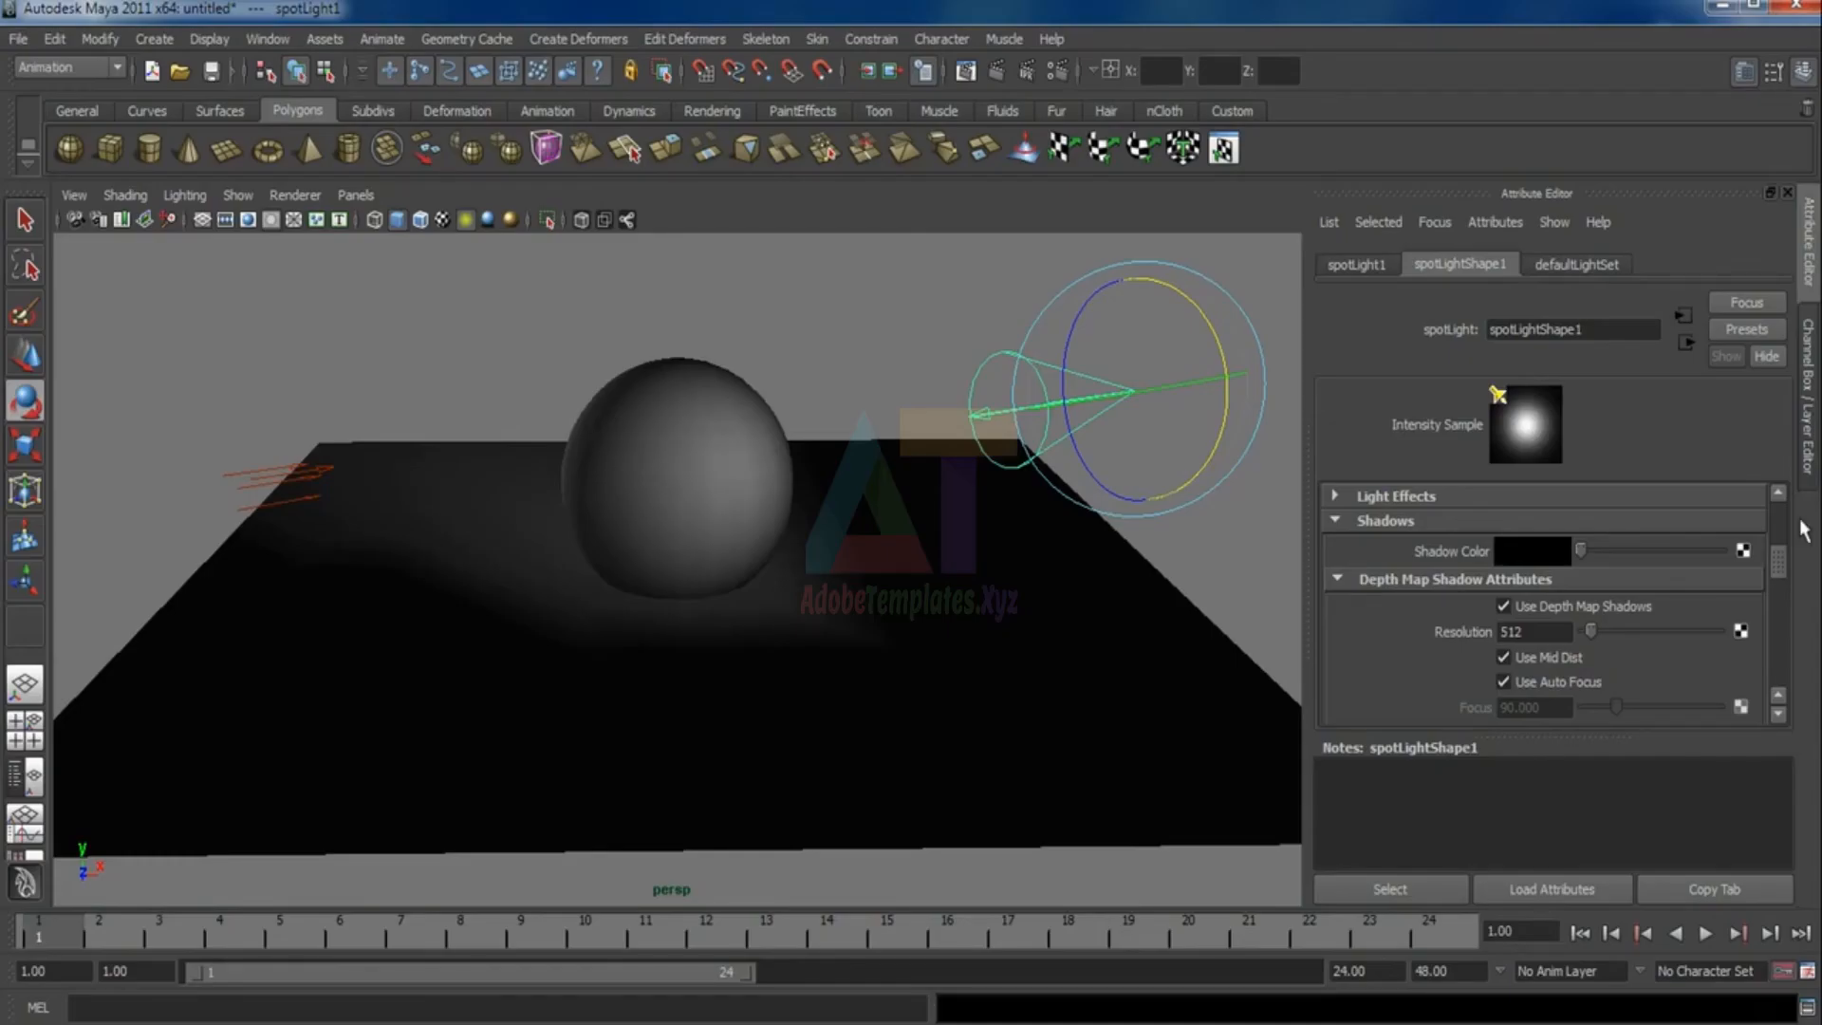
# Set the spot light's shadow color to a dark grey with a value of 0.341
pyautogui.moveTo(1778, 564); pyautogui.dragTo(1788, 574)
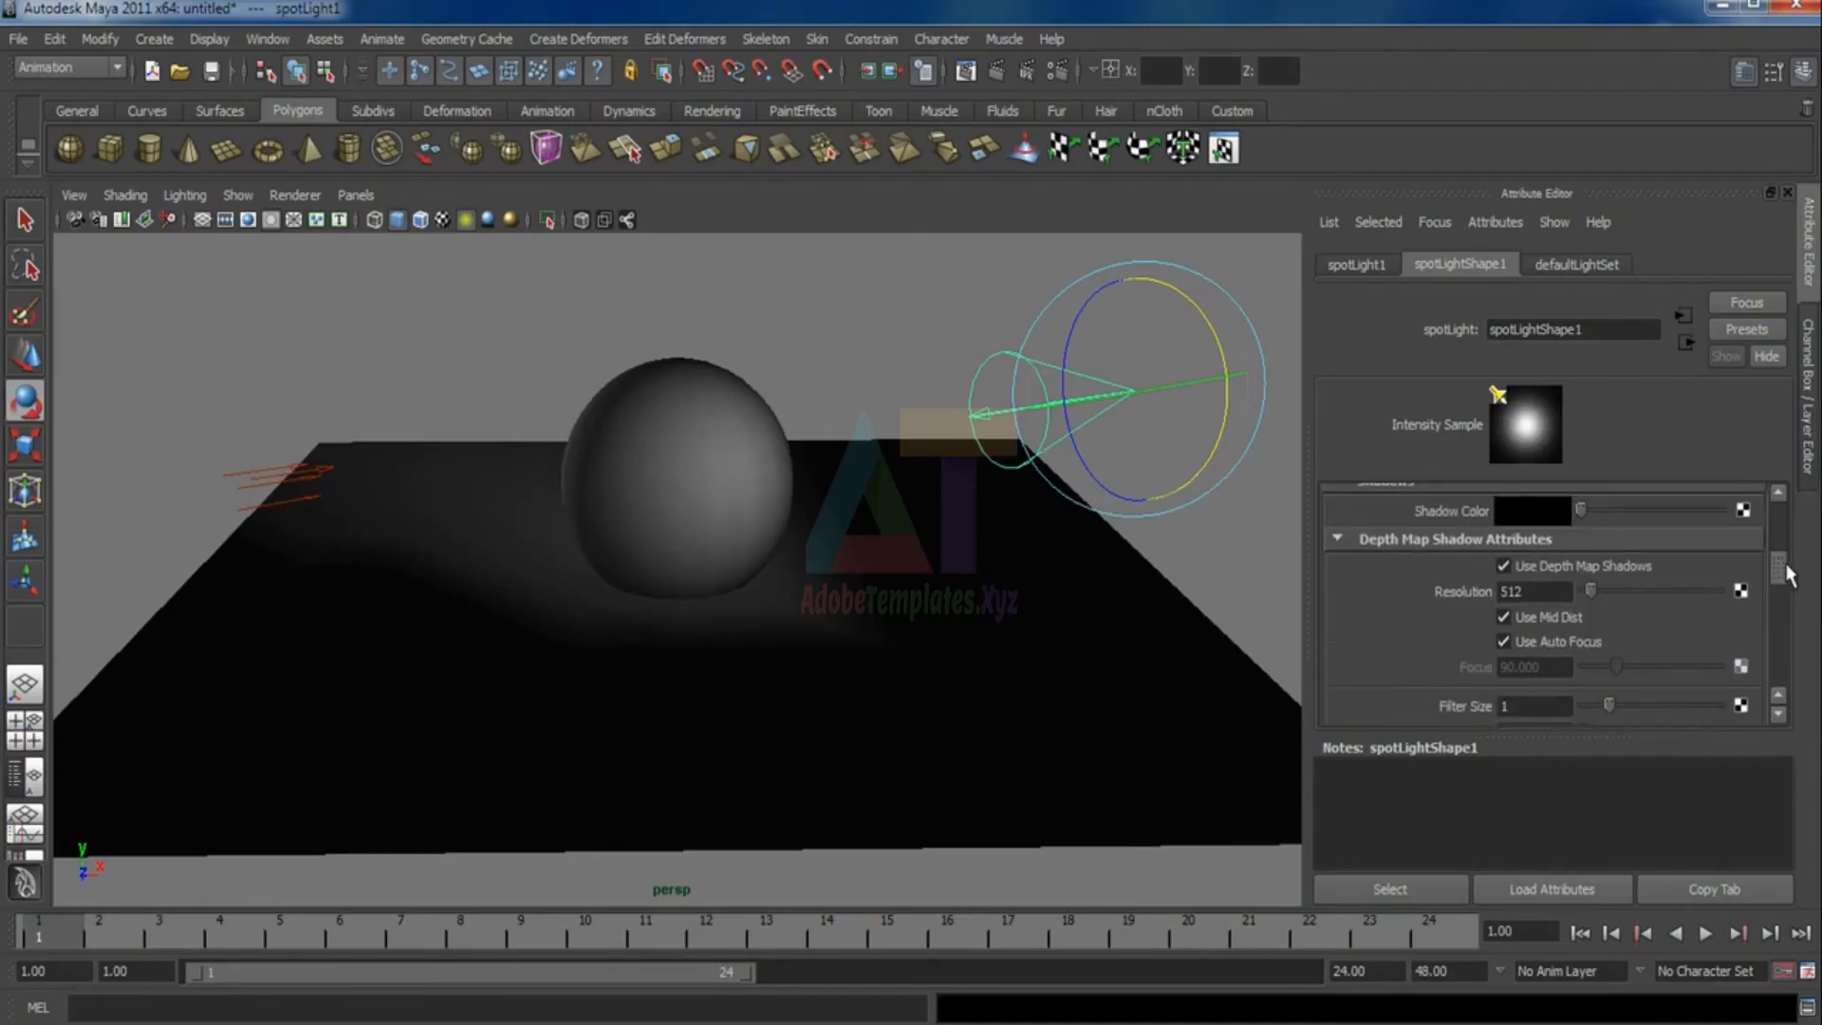
pyautogui.click(1529, 512)
pyautogui.click(1519, 470)
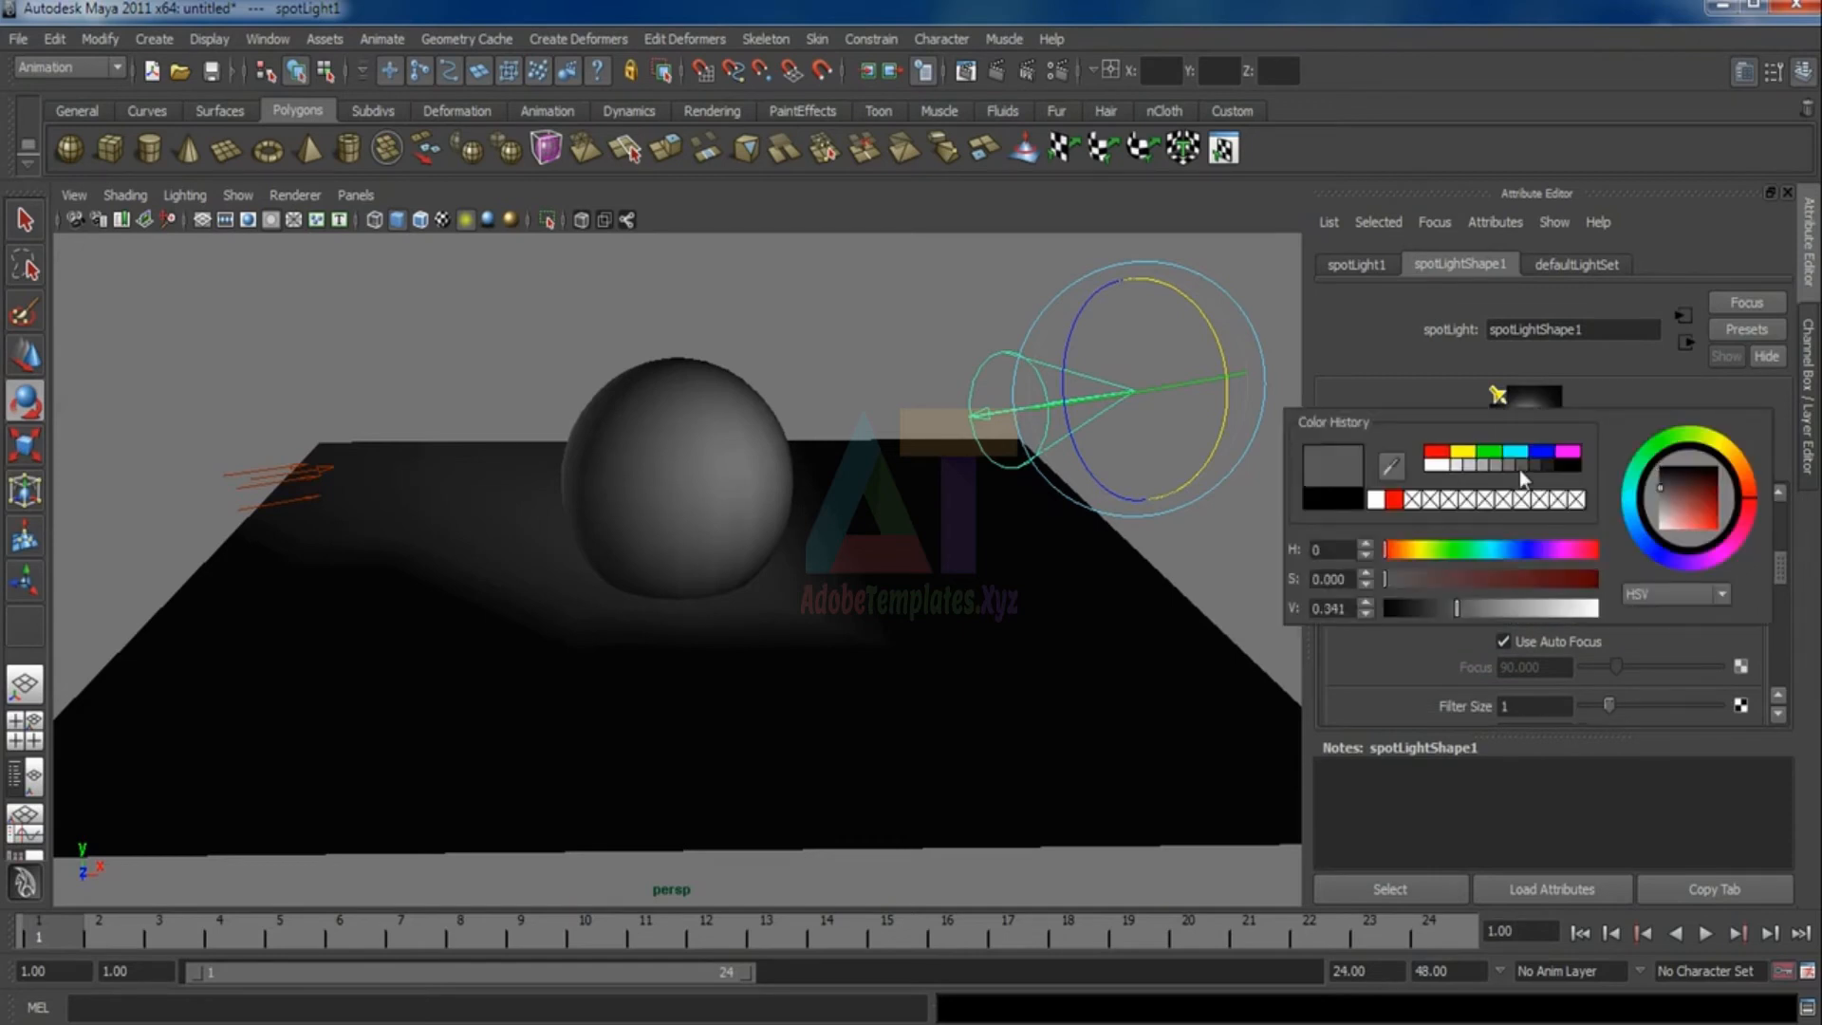
# Render the frame to review the spot light's lightened shadow, and look over its depth map shadow and cone attributes
pyautogui.click(949, 359)
pyautogui.click(996, 72)
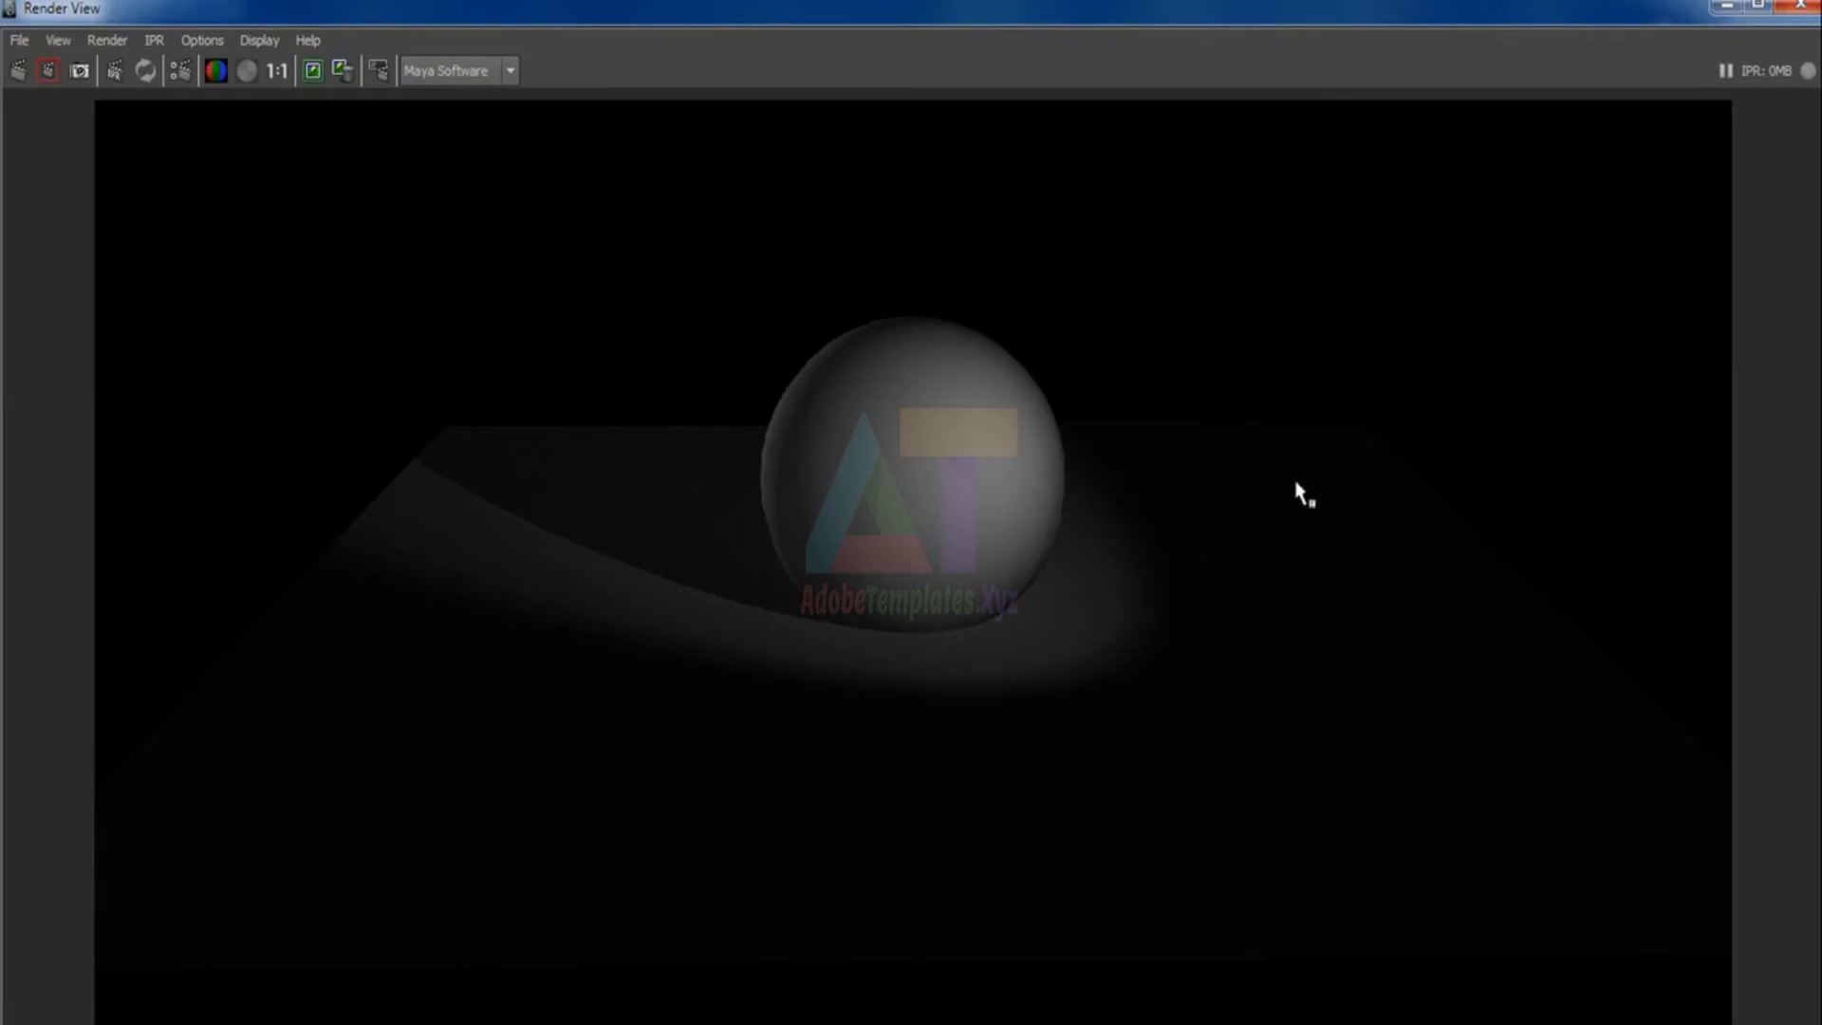
pyautogui.click(1800, 6)
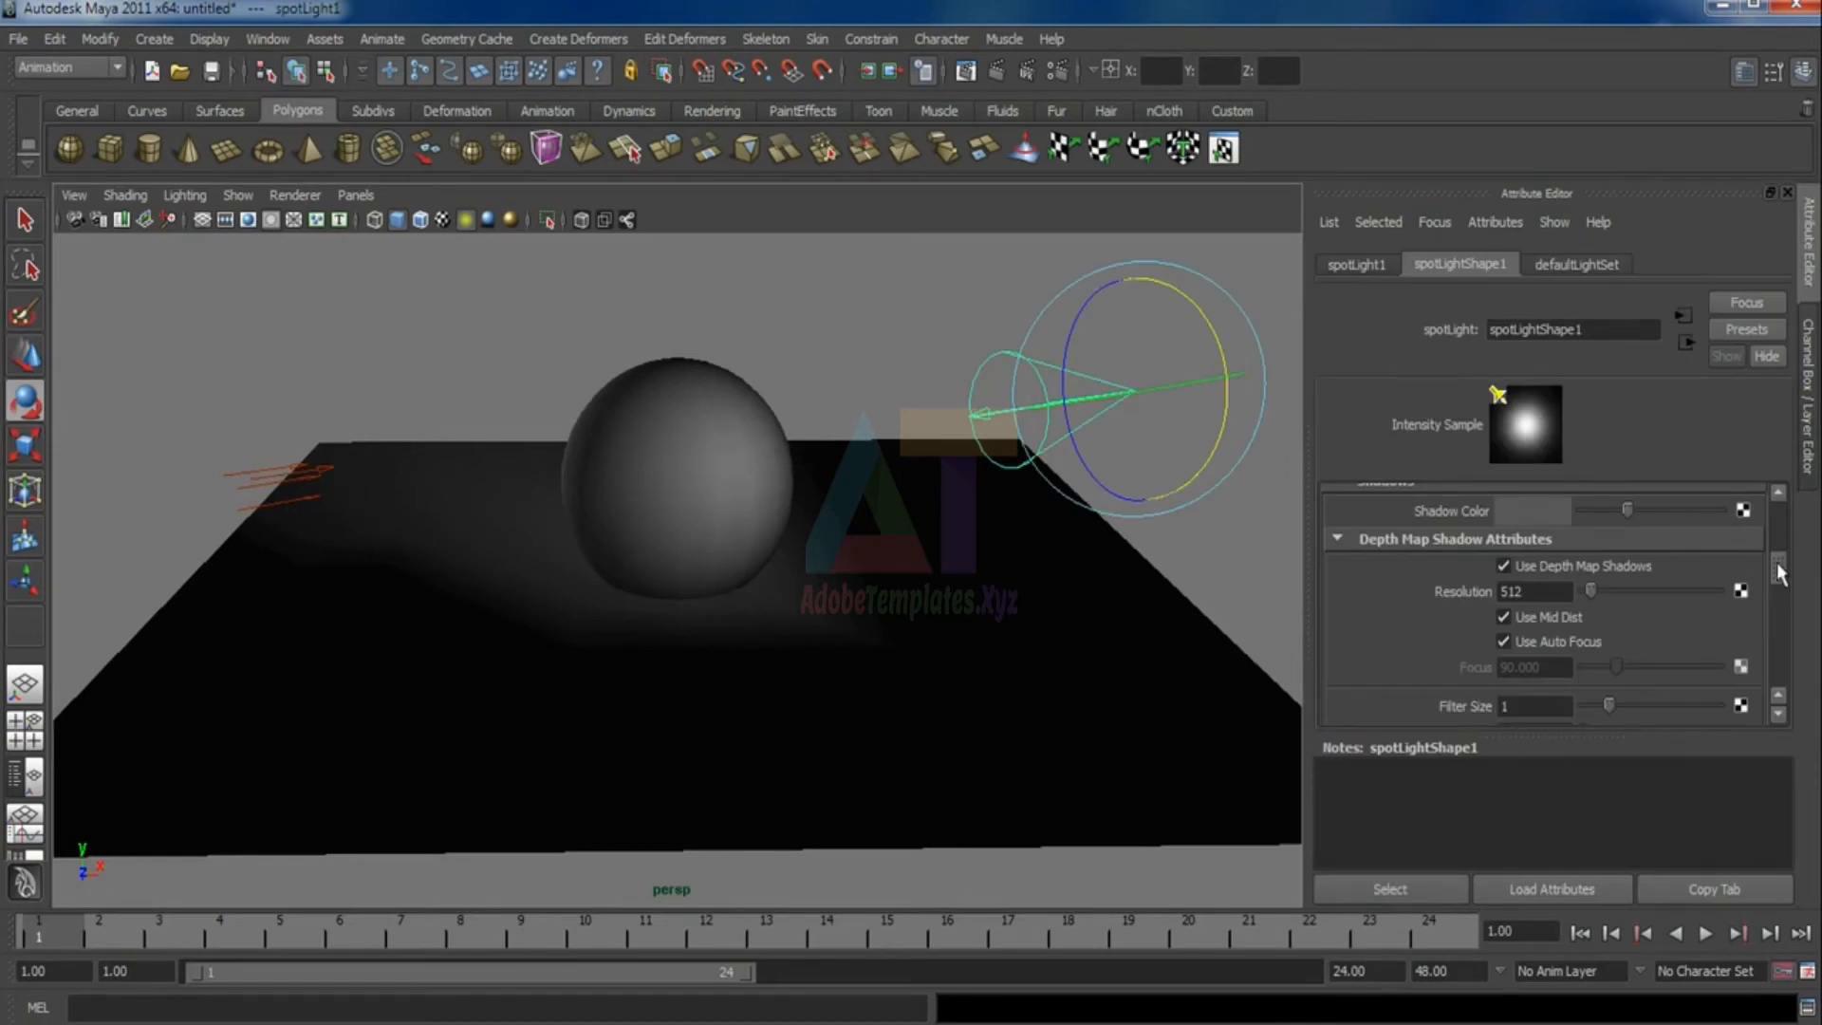
pyautogui.moveTo(1776, 562)
pyautogui.mouseDown()
pyautogui.moveTo(1774, 592)
pyautogui.moveTo(1774, 577)
pyautogui.mouseUp()
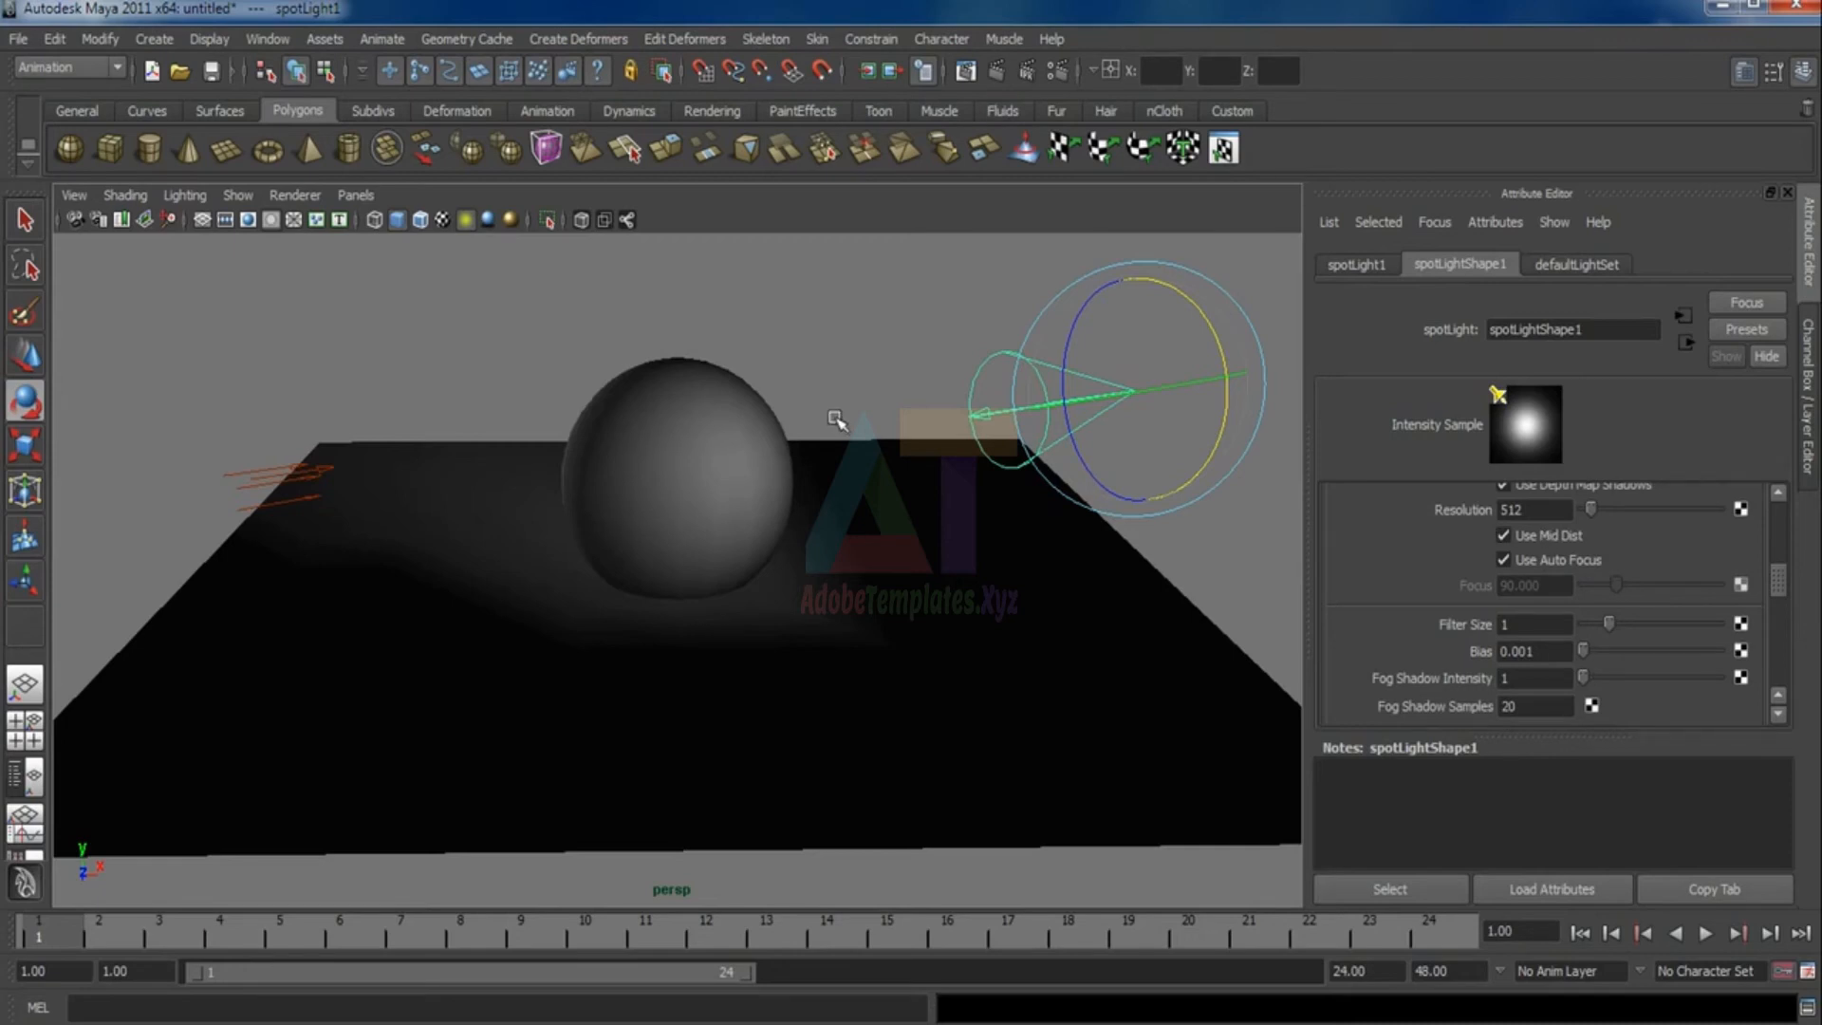
pyautogui.moveTo(1778, 588); pyautogui.dragTo(1782, 555)
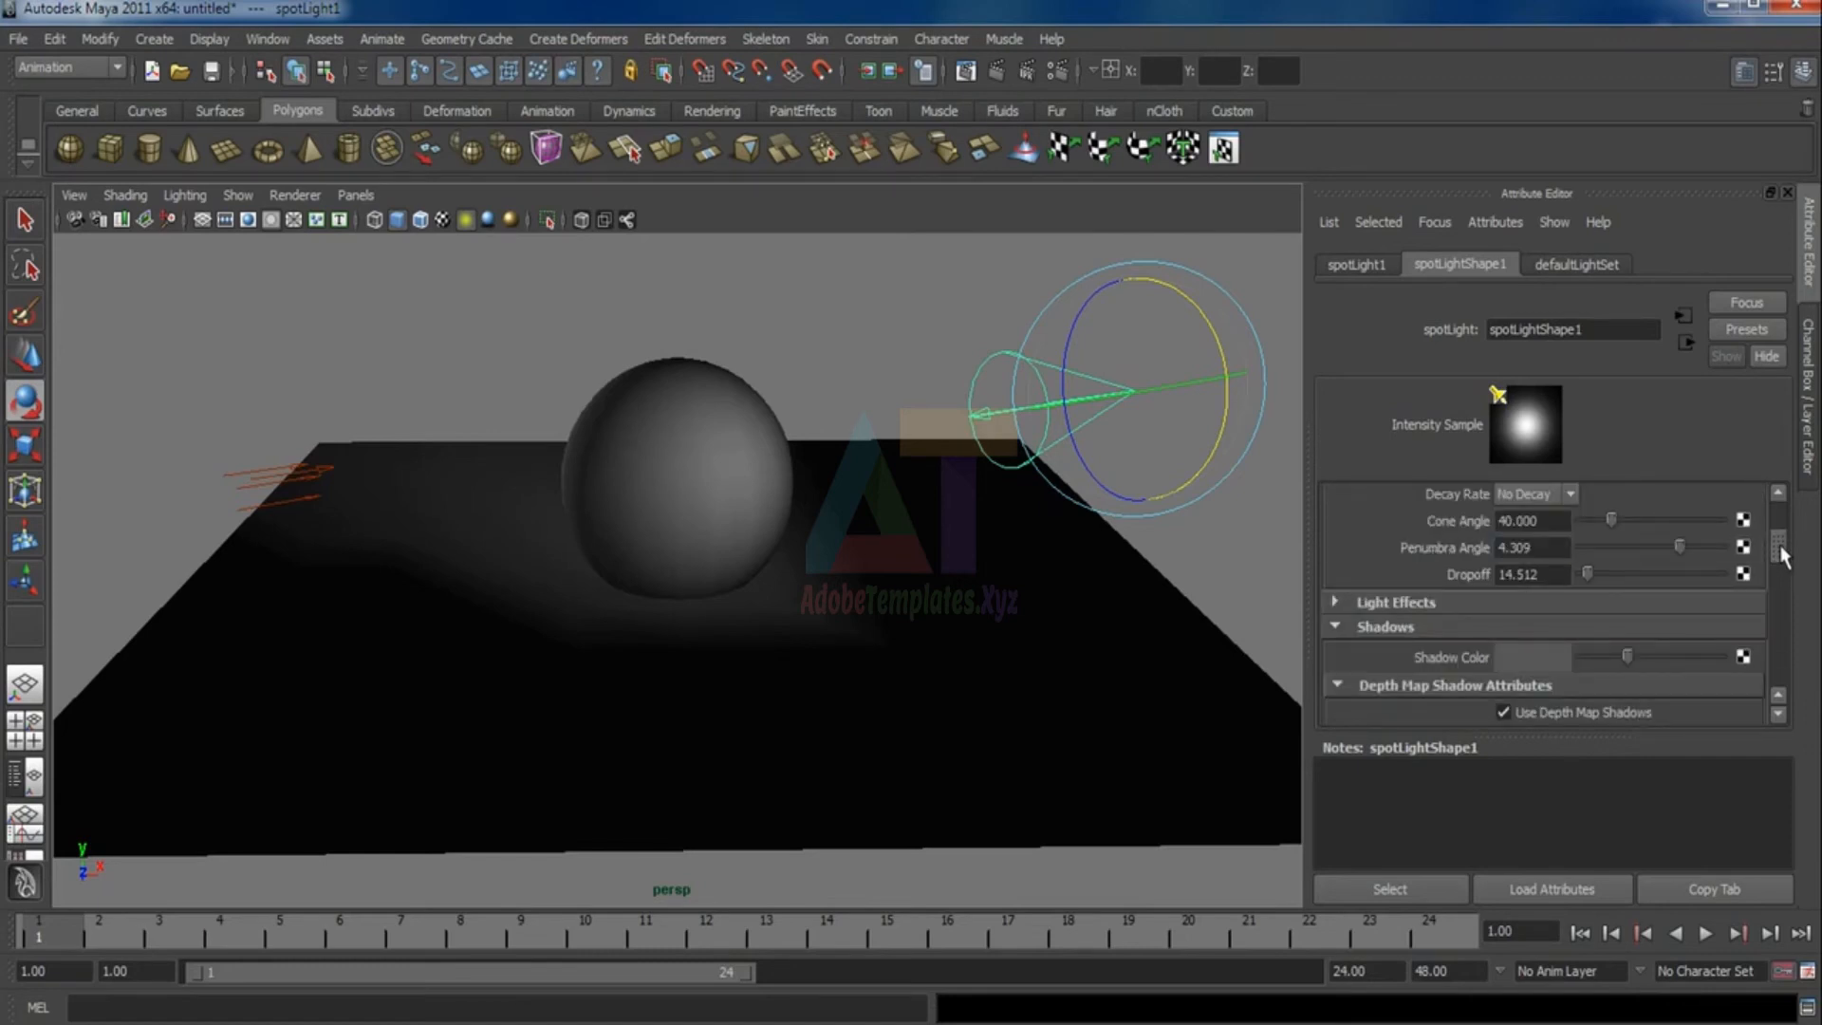
pyautogui.moveTo(1781, 552)
pyautogui.mouseDown()
pyautogui.moveTo(1787, 616)
pyautogui.moveTo(1793, 583)
pyautogui.mouseUp()
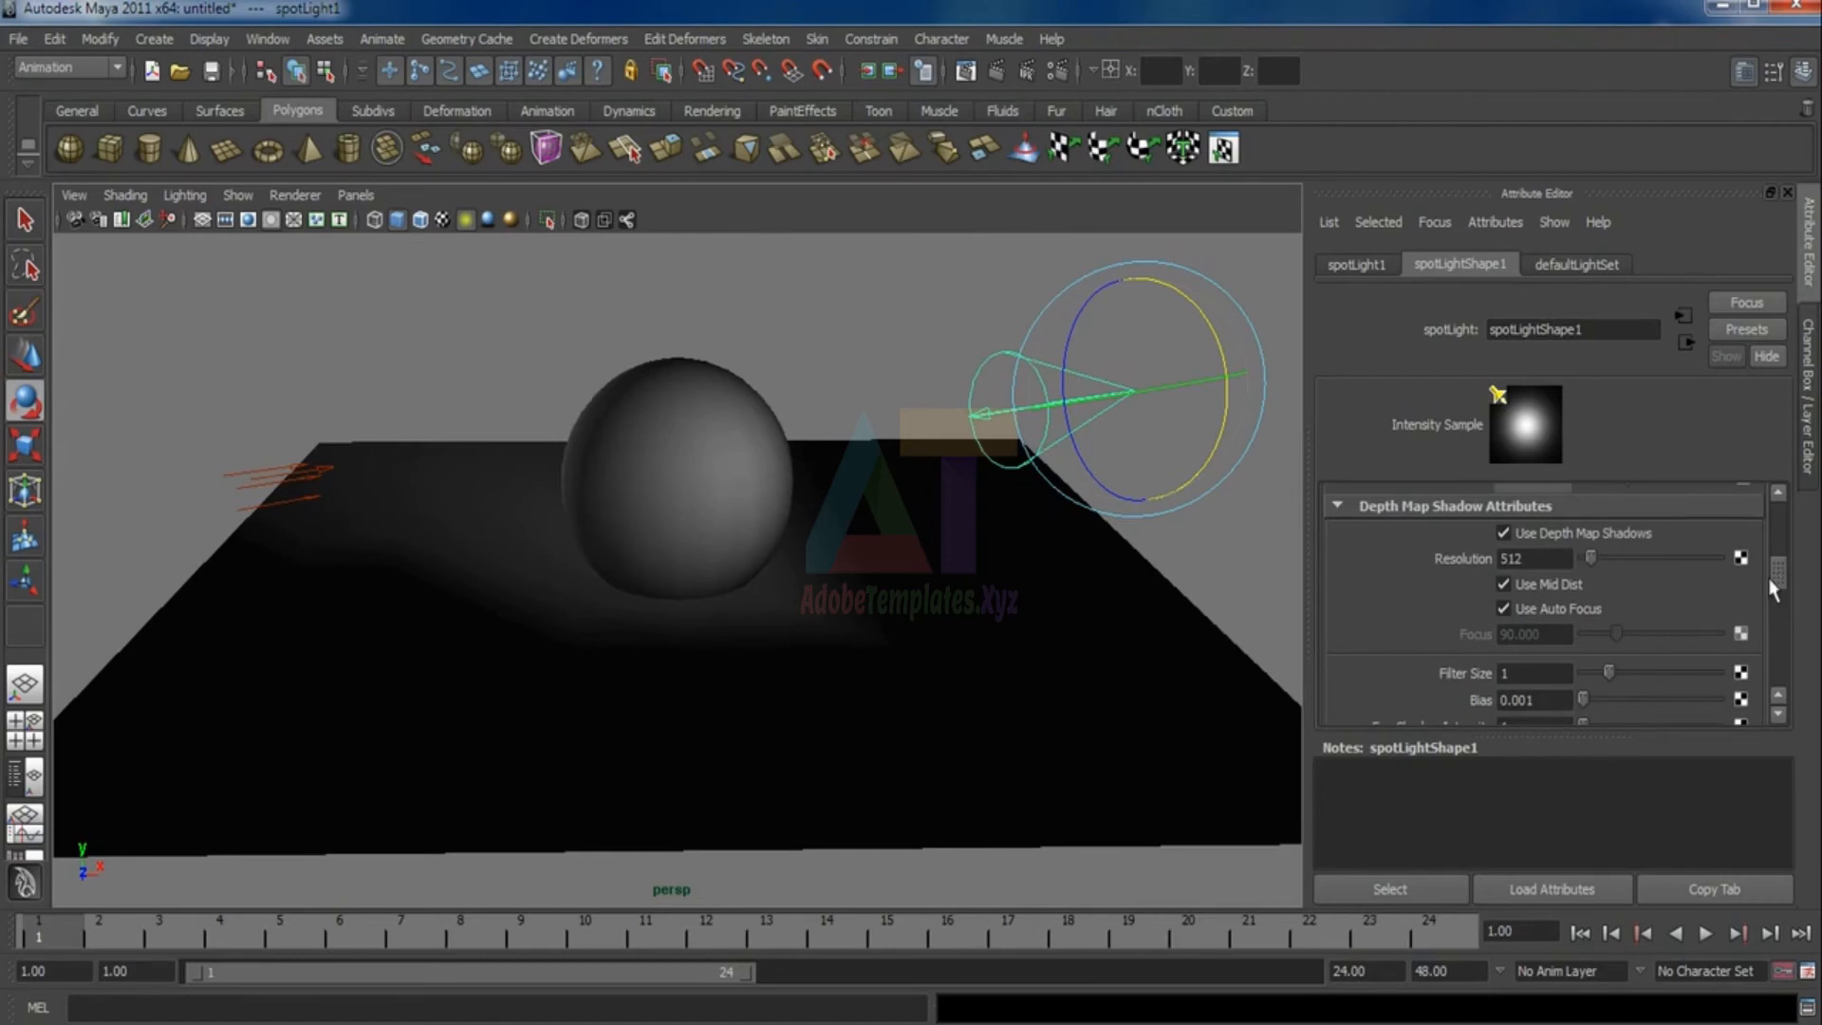
pyautogui.moveTo(1772, 587); pyautogui.dragTo(1784, 560)
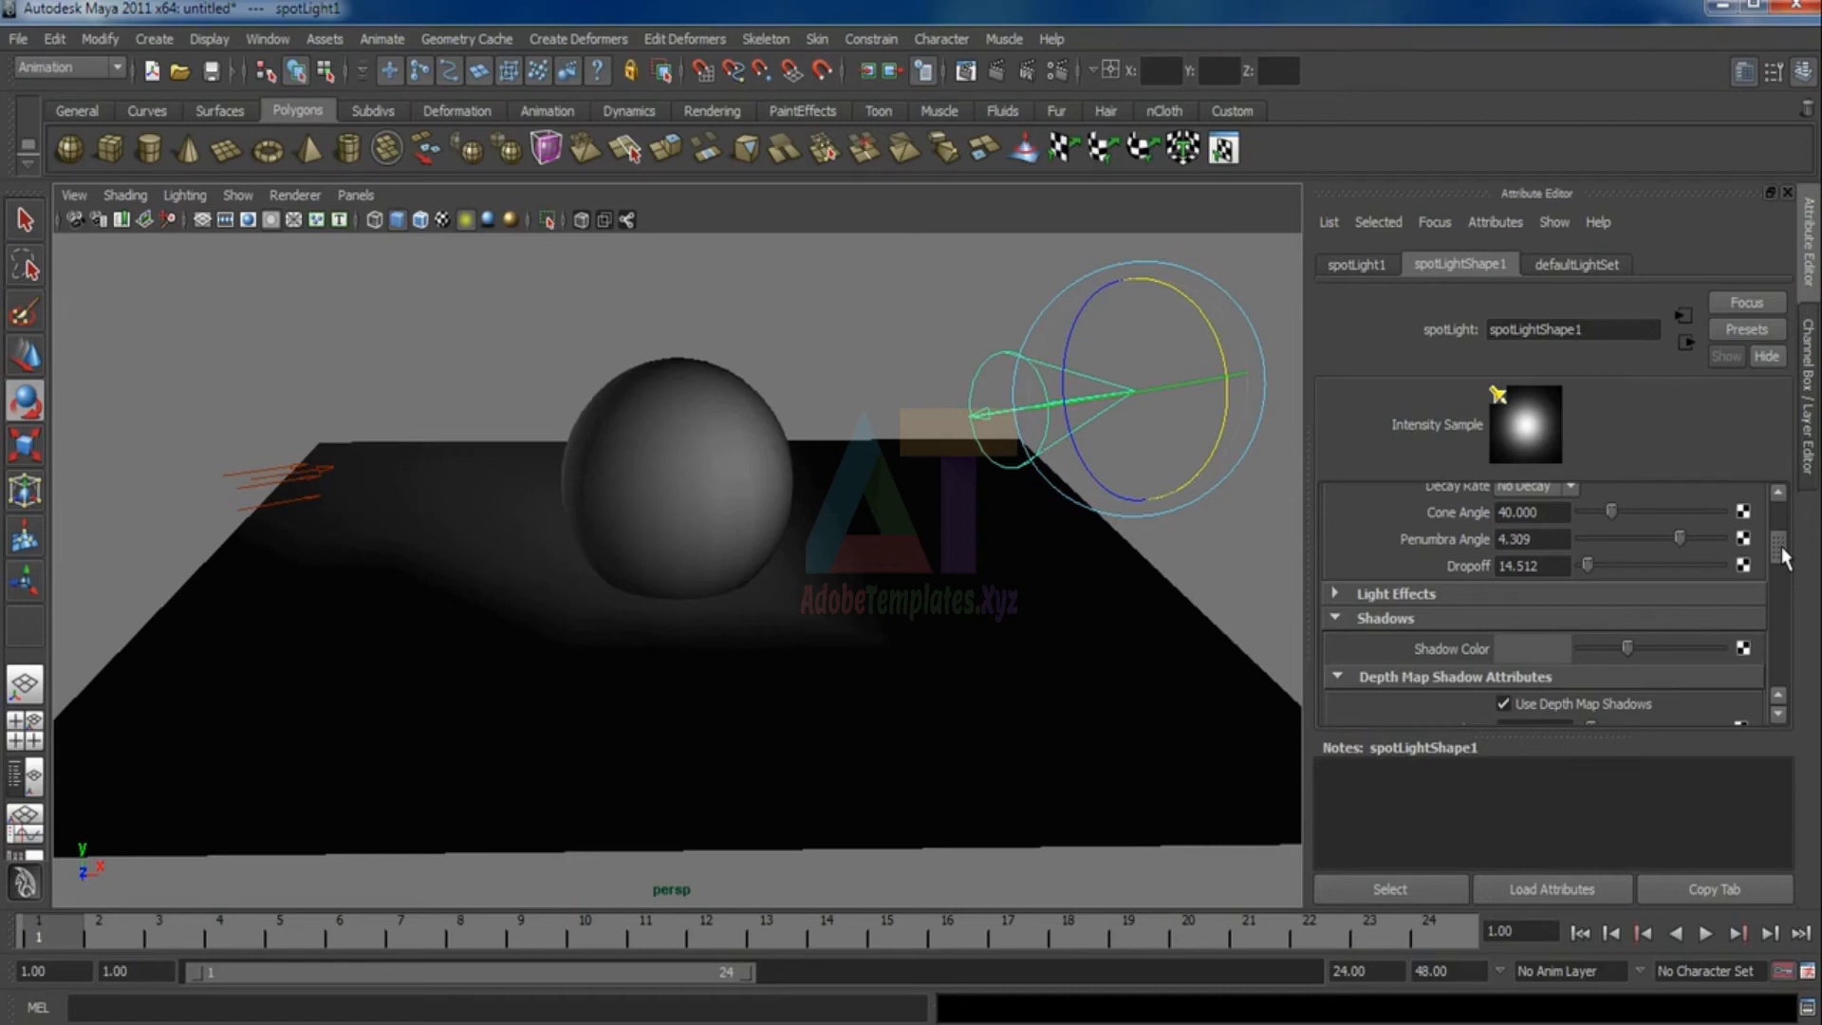
# Delete the spot light and the directional light beside the plane
pyautogui.click(897, 311)
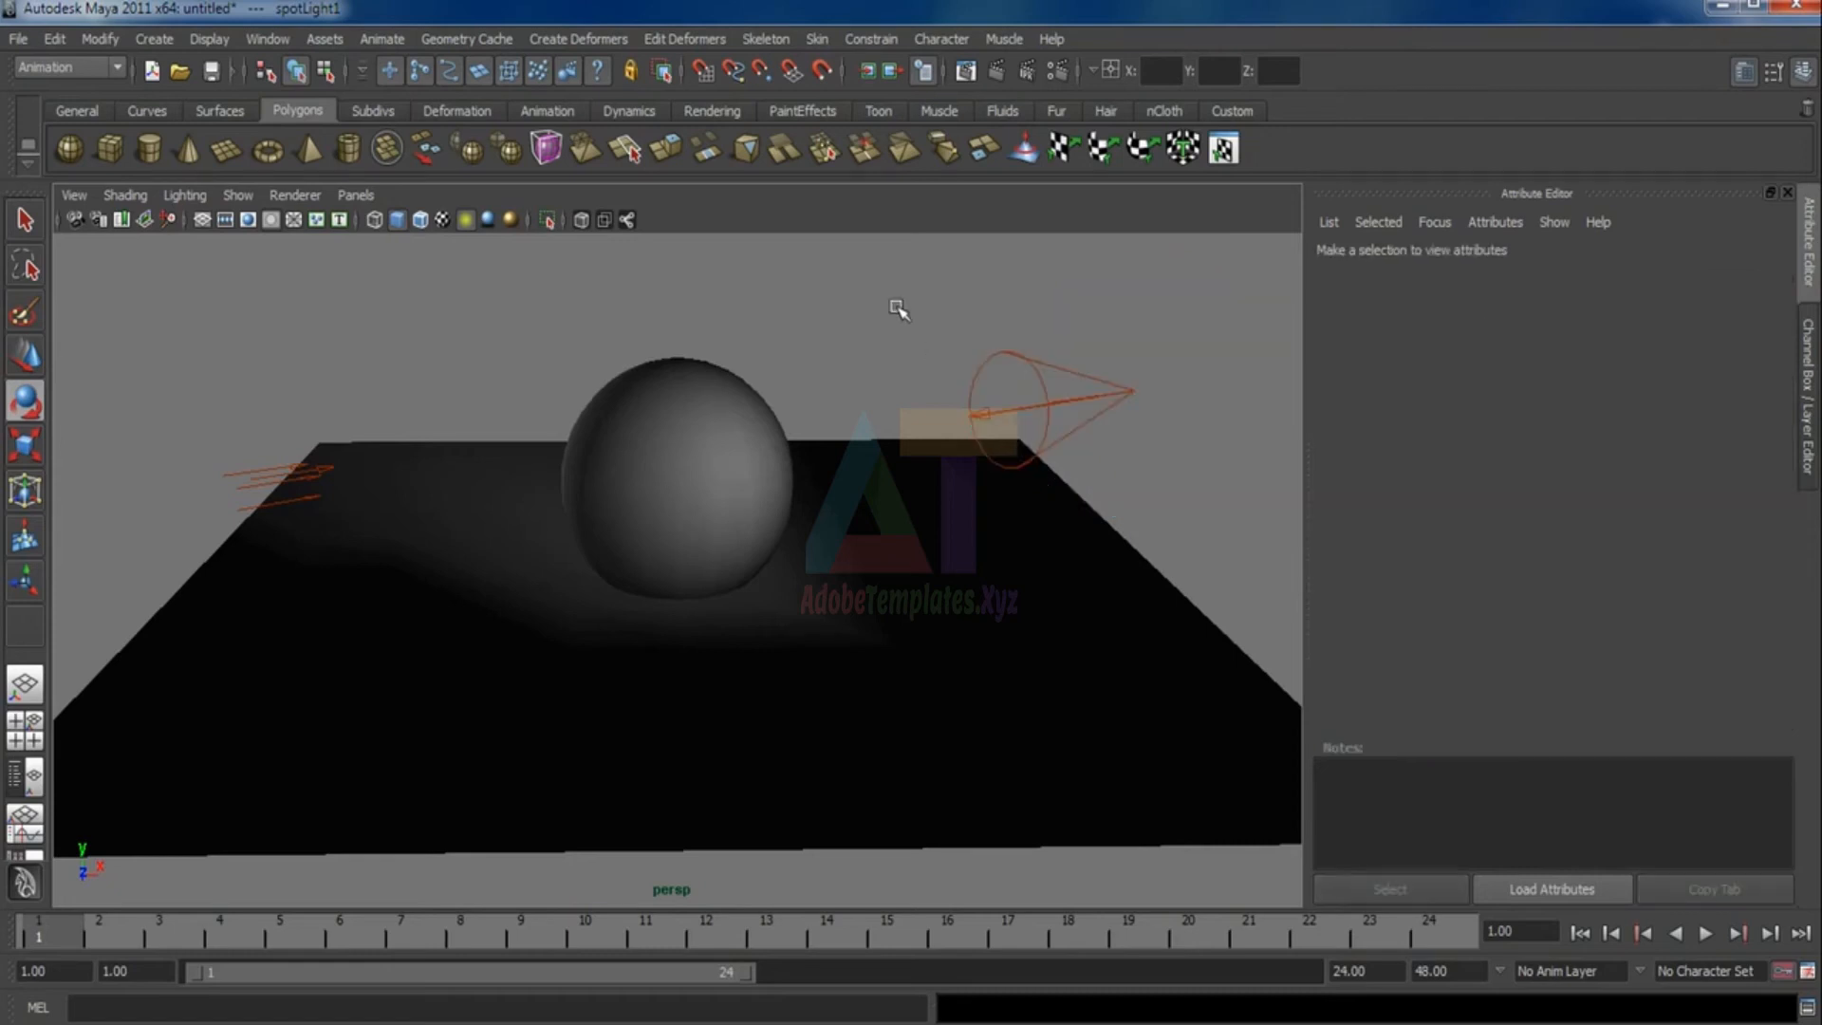
pyautogui.click(1008, 378)
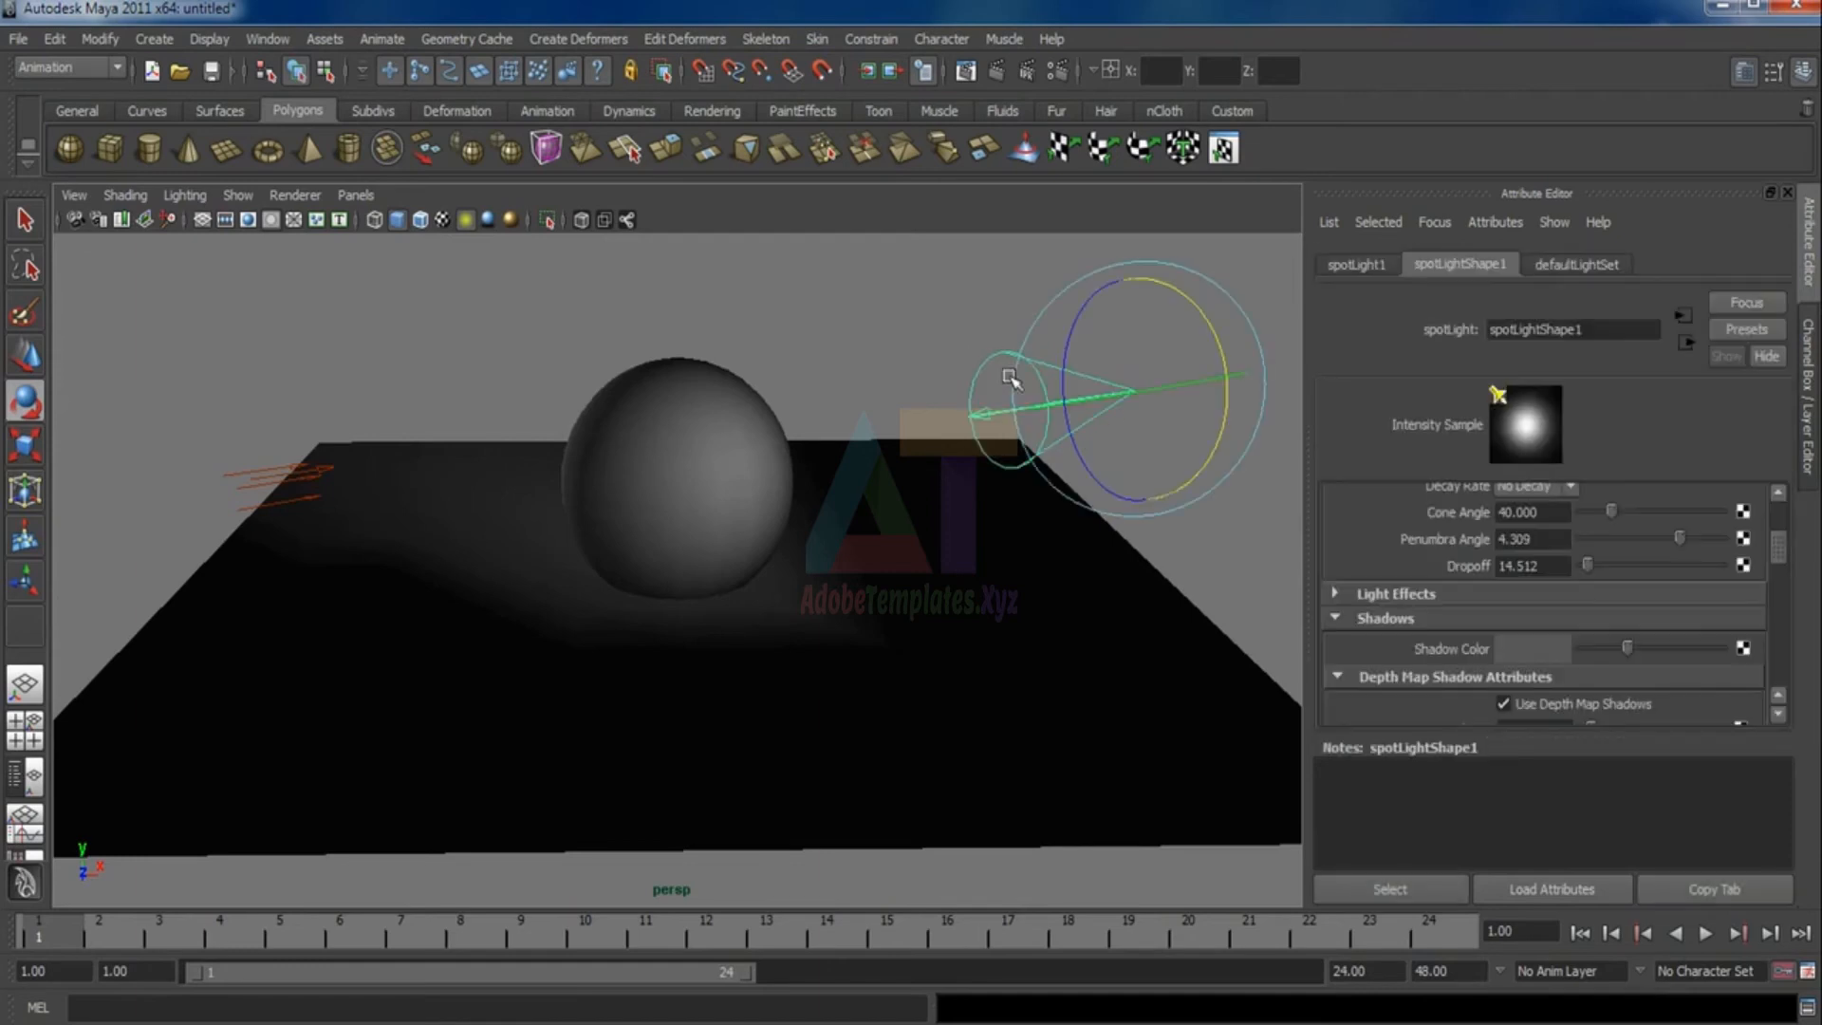
pyautogui.press('Delete')
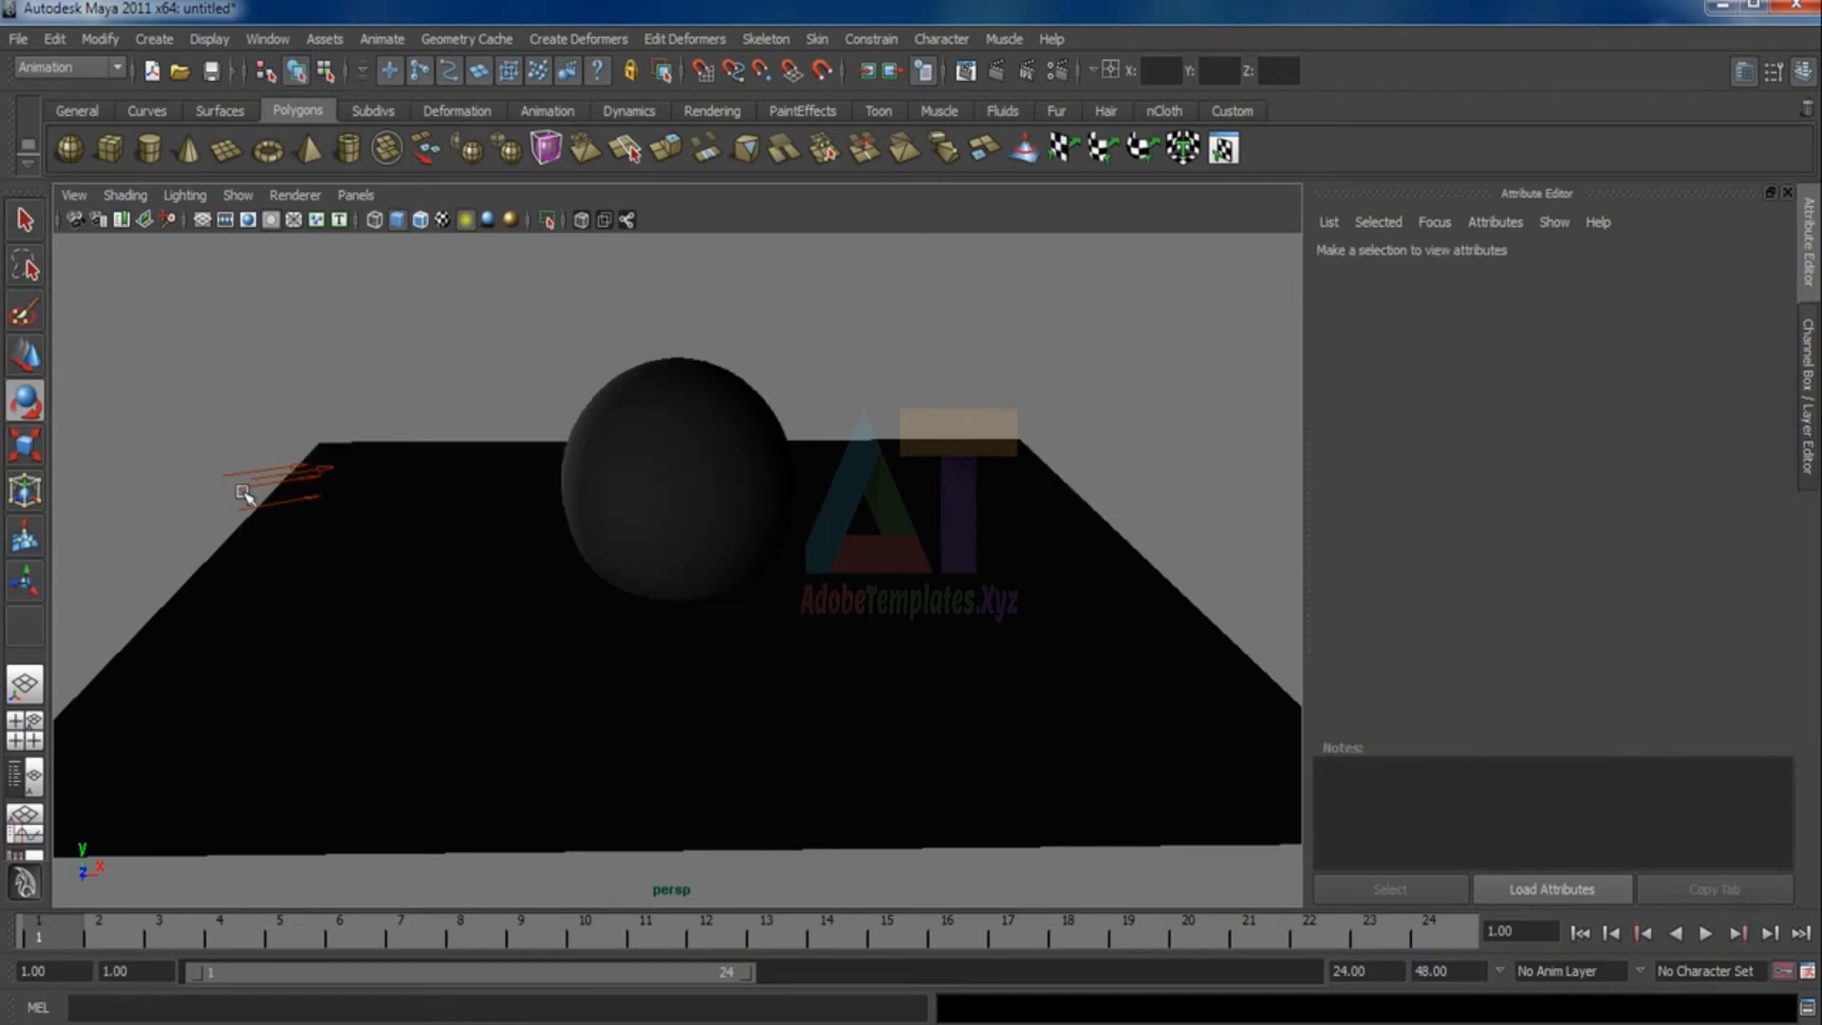
pyautogui.click(244, 480)
pyautogui.press('Delete')
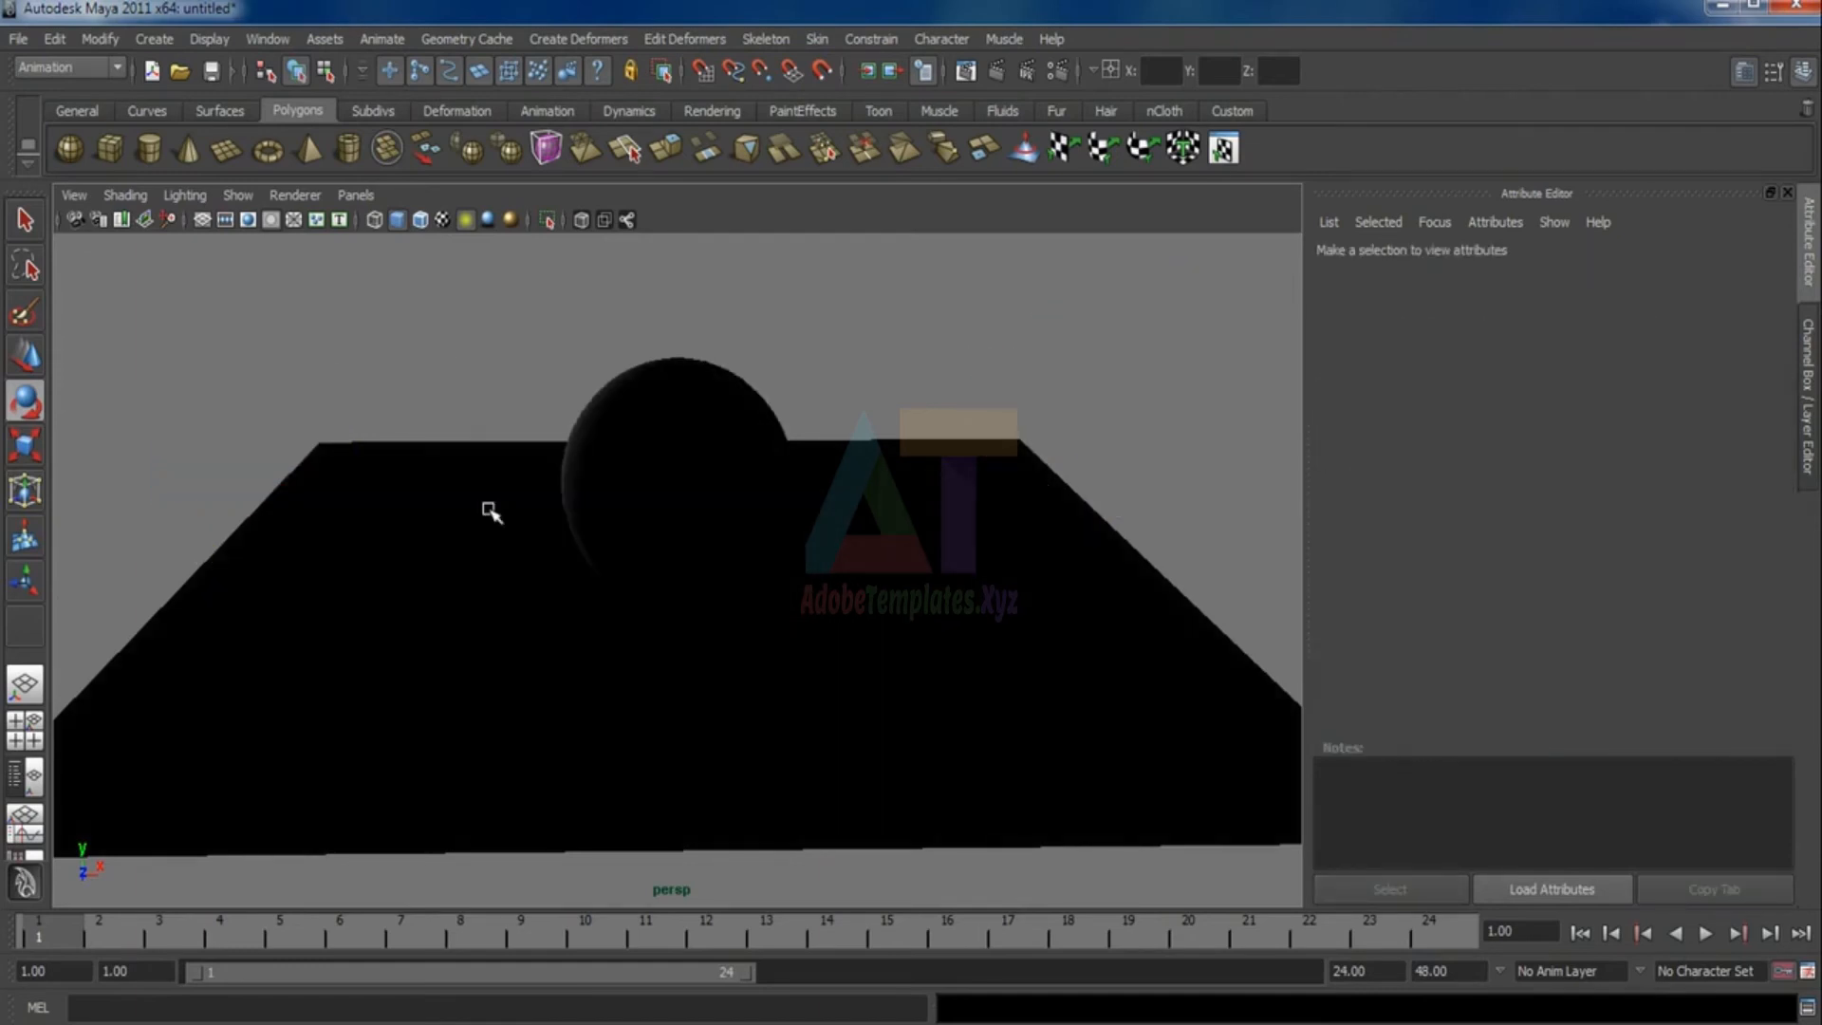
# Return the perspective view to default-lit shading and delete the remaining directional light behind the sphere
pyautogui.press('5')
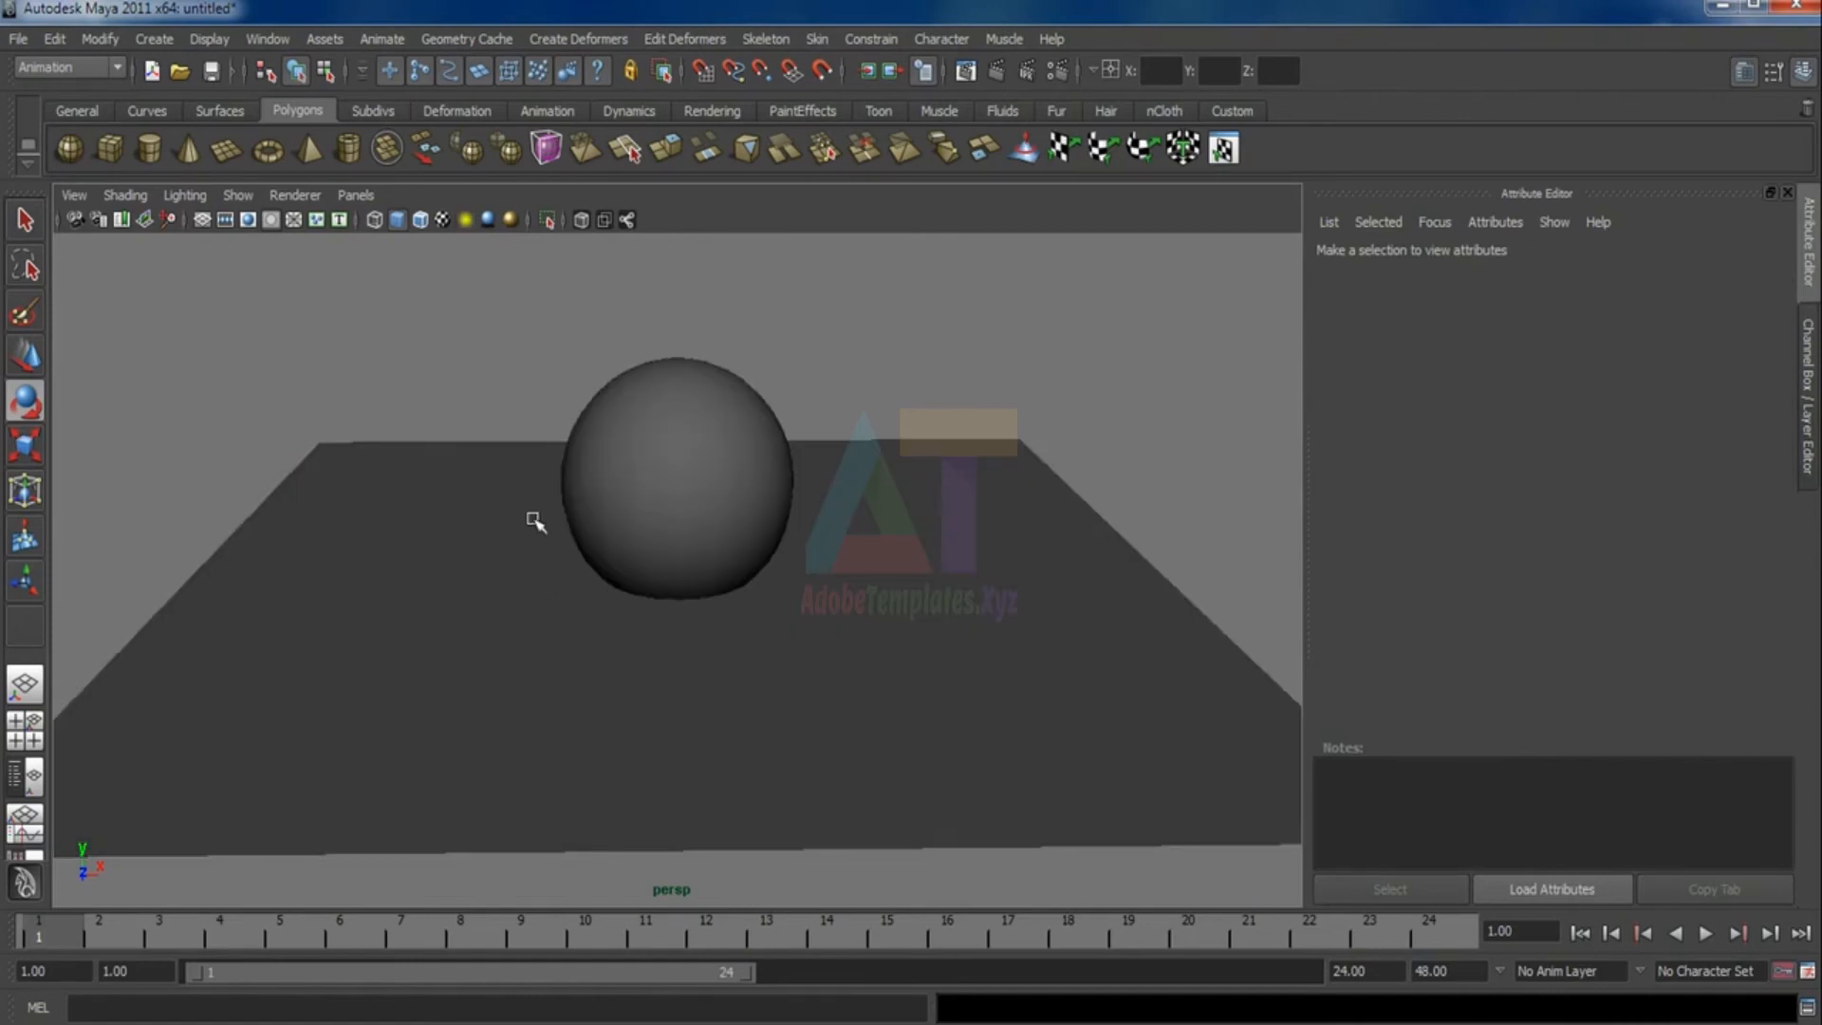
pyautogui.keyDown('alt'); pyautogui.moveTo(533, 516); pyautogui.dragTo(618, 493); pyautogui.keyUp('alt')
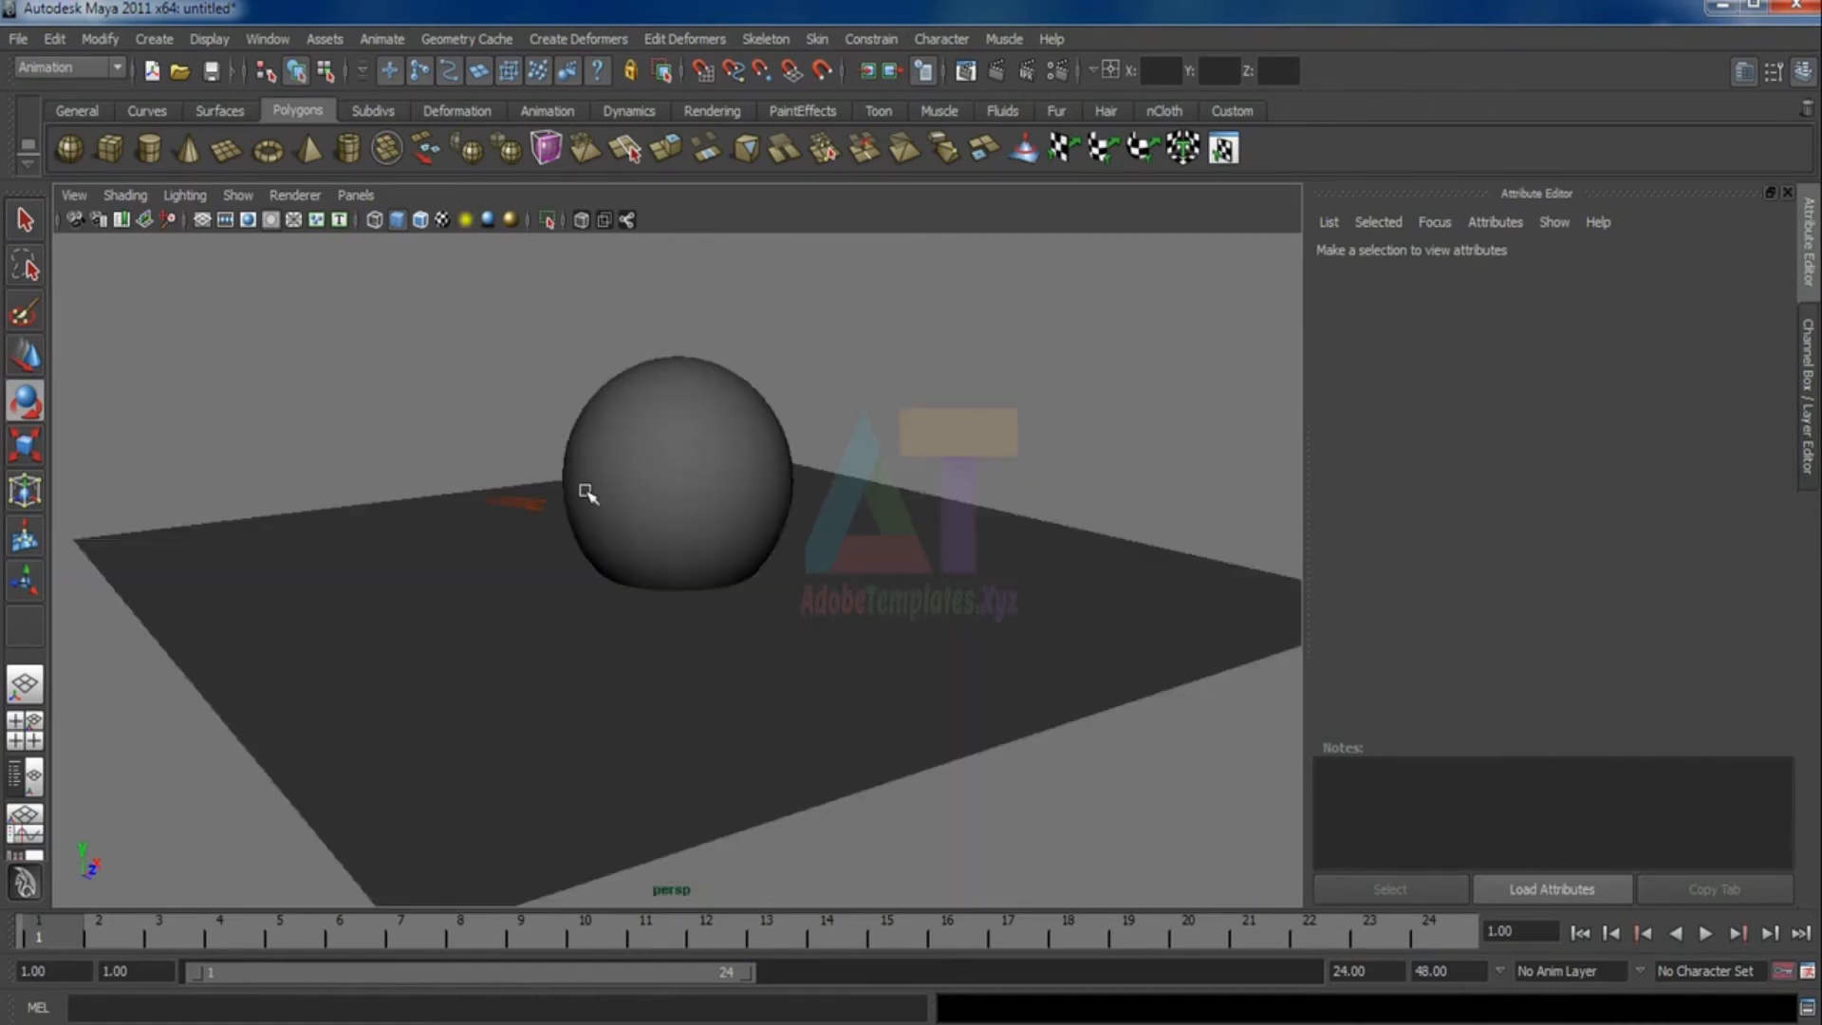
pyautogui.click(527, 503)
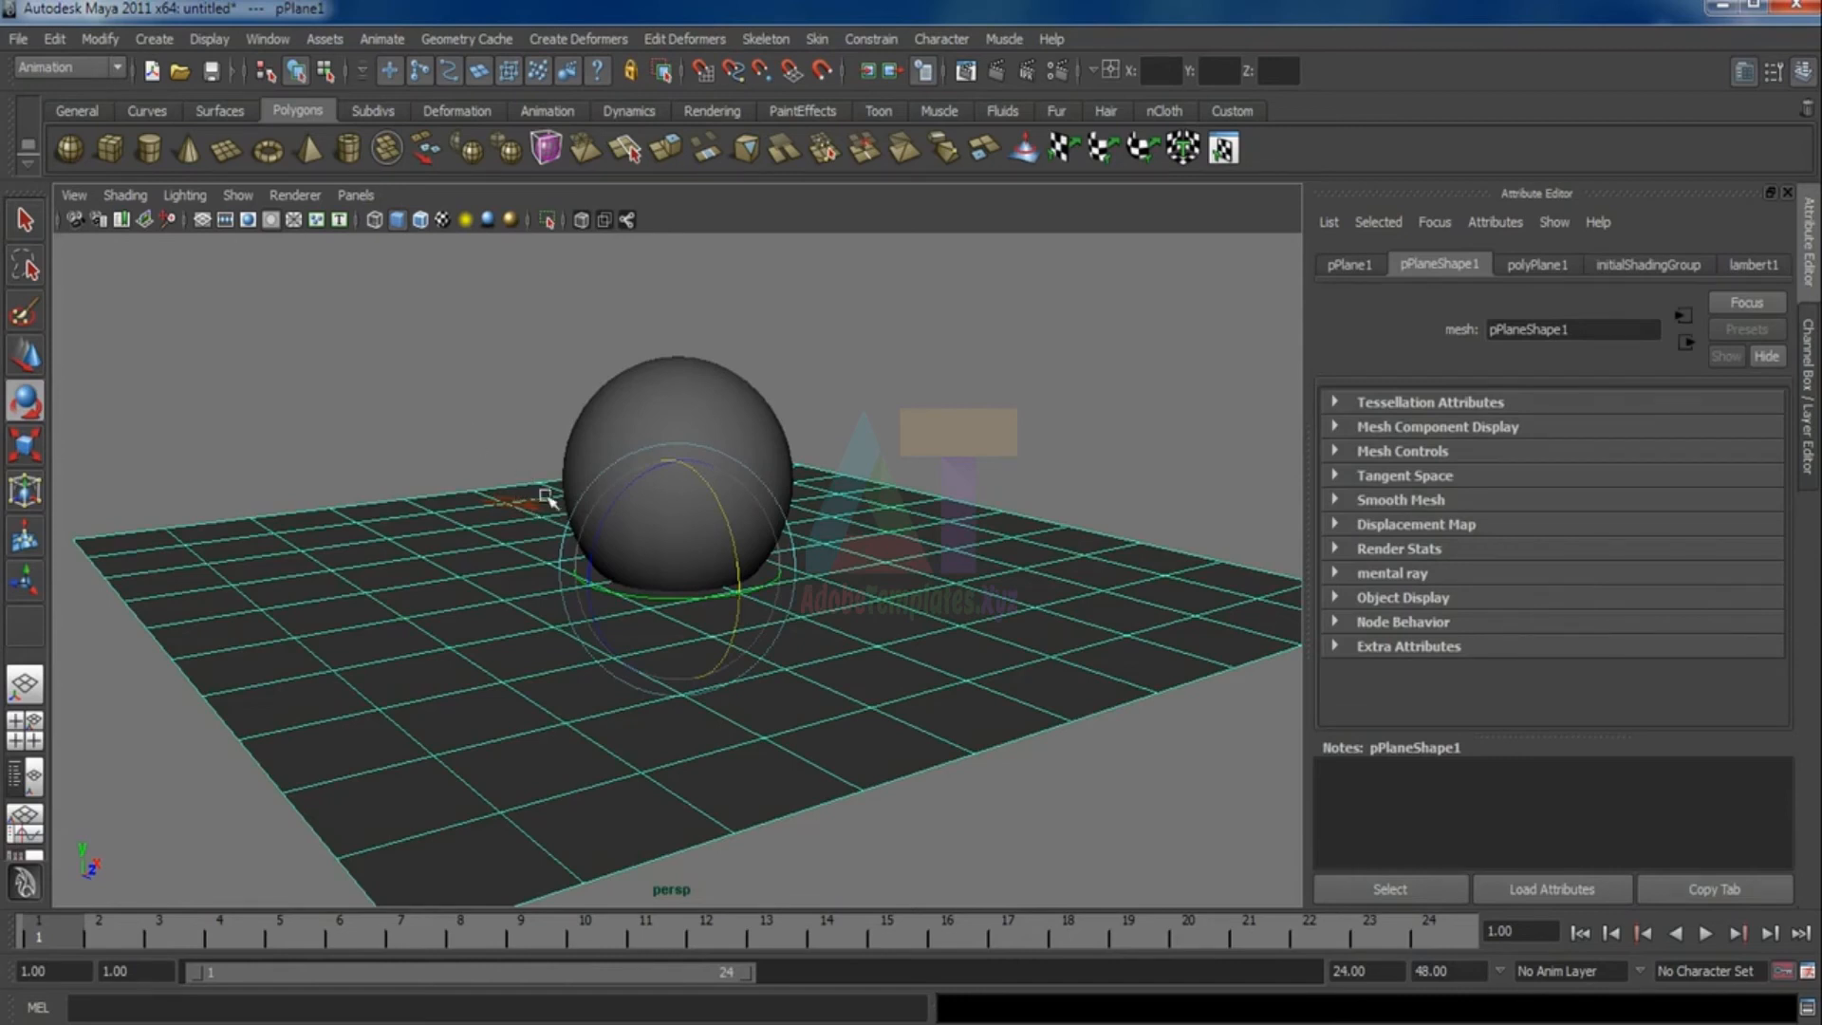
pyautogui.press('space')
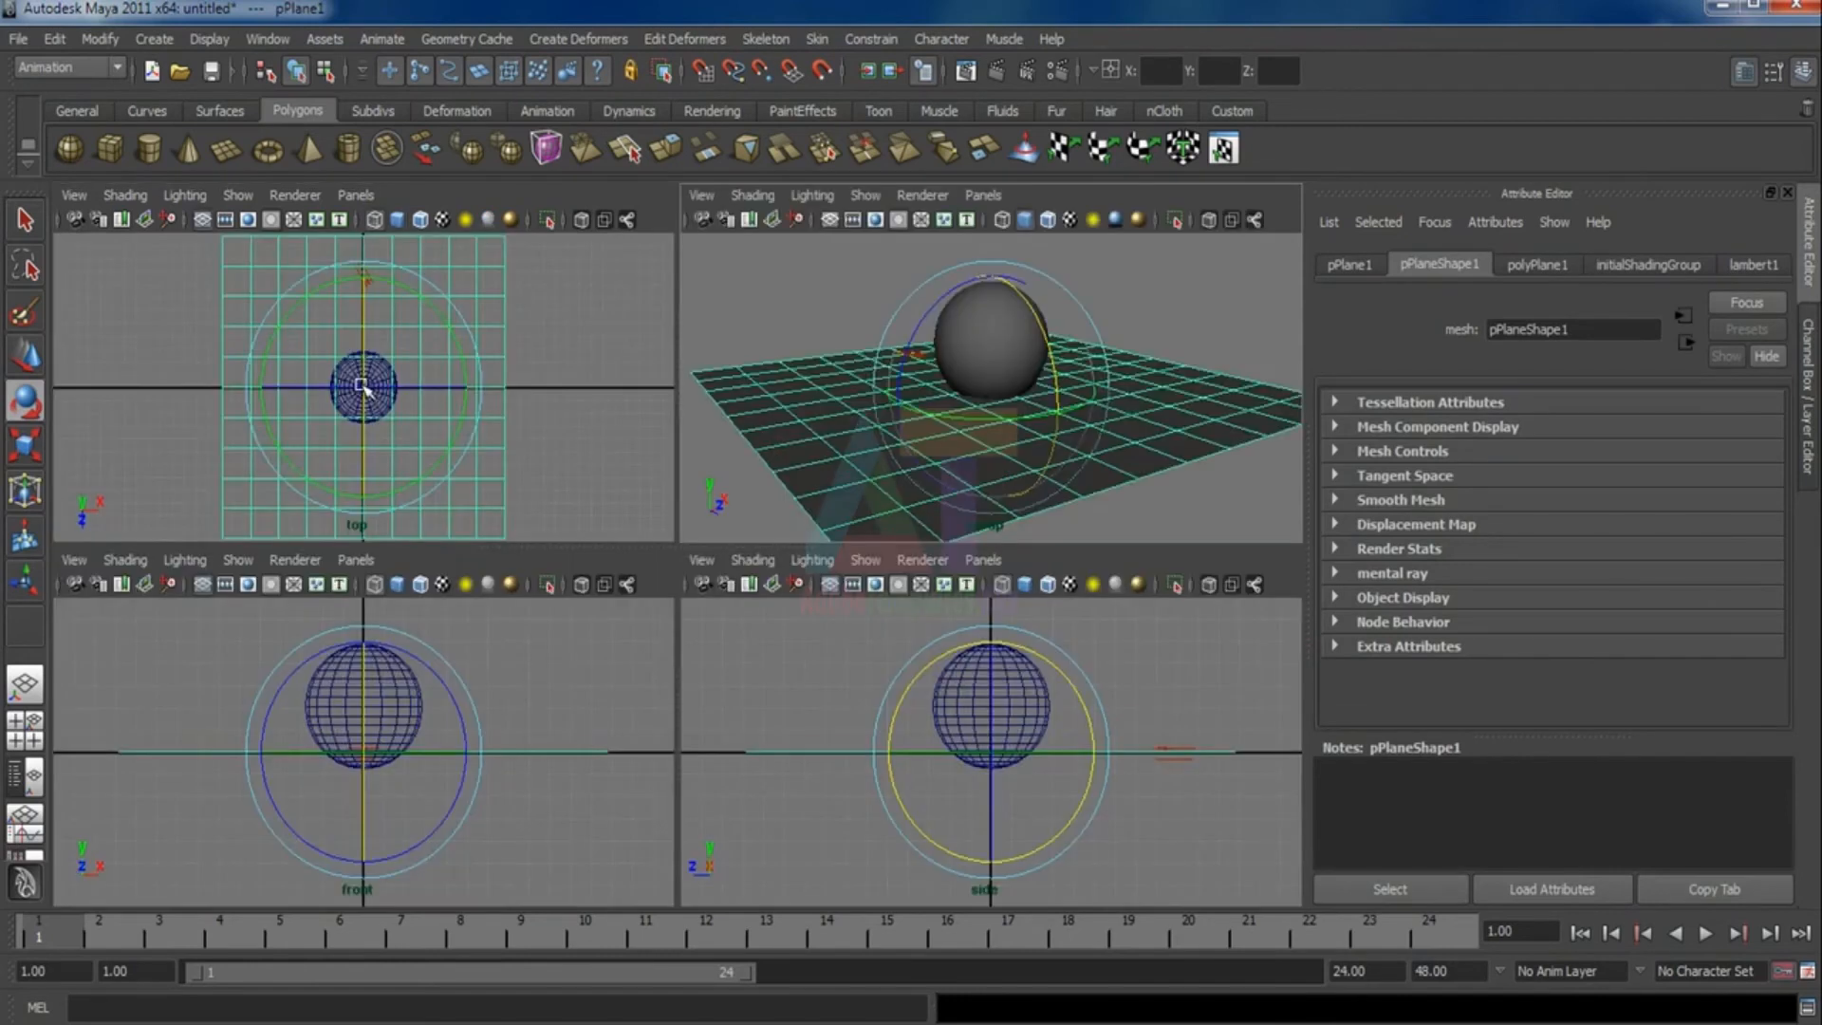
pyautogui.click(580, 323)
pyautogui.keyDown('alt'); pyautogui.moveTo(355, 425); pyautogui.dragTo(398, 427, button='right'); pyautogui.keyUp('alt')
pyautogui.keyDown('alt'); pyautogui.moveTo(385, 376); pyautogui.dragTo(405, 515, button='middle'); pyautogui.keyUp('alt')
pyautogui.keyDown('alt'); pyautogui.moveTo(405, 515); pyautogui.dragTo(455, 516, button='right'); pyautogui.keyUp('alt')
pyautogui.click(401, 382)
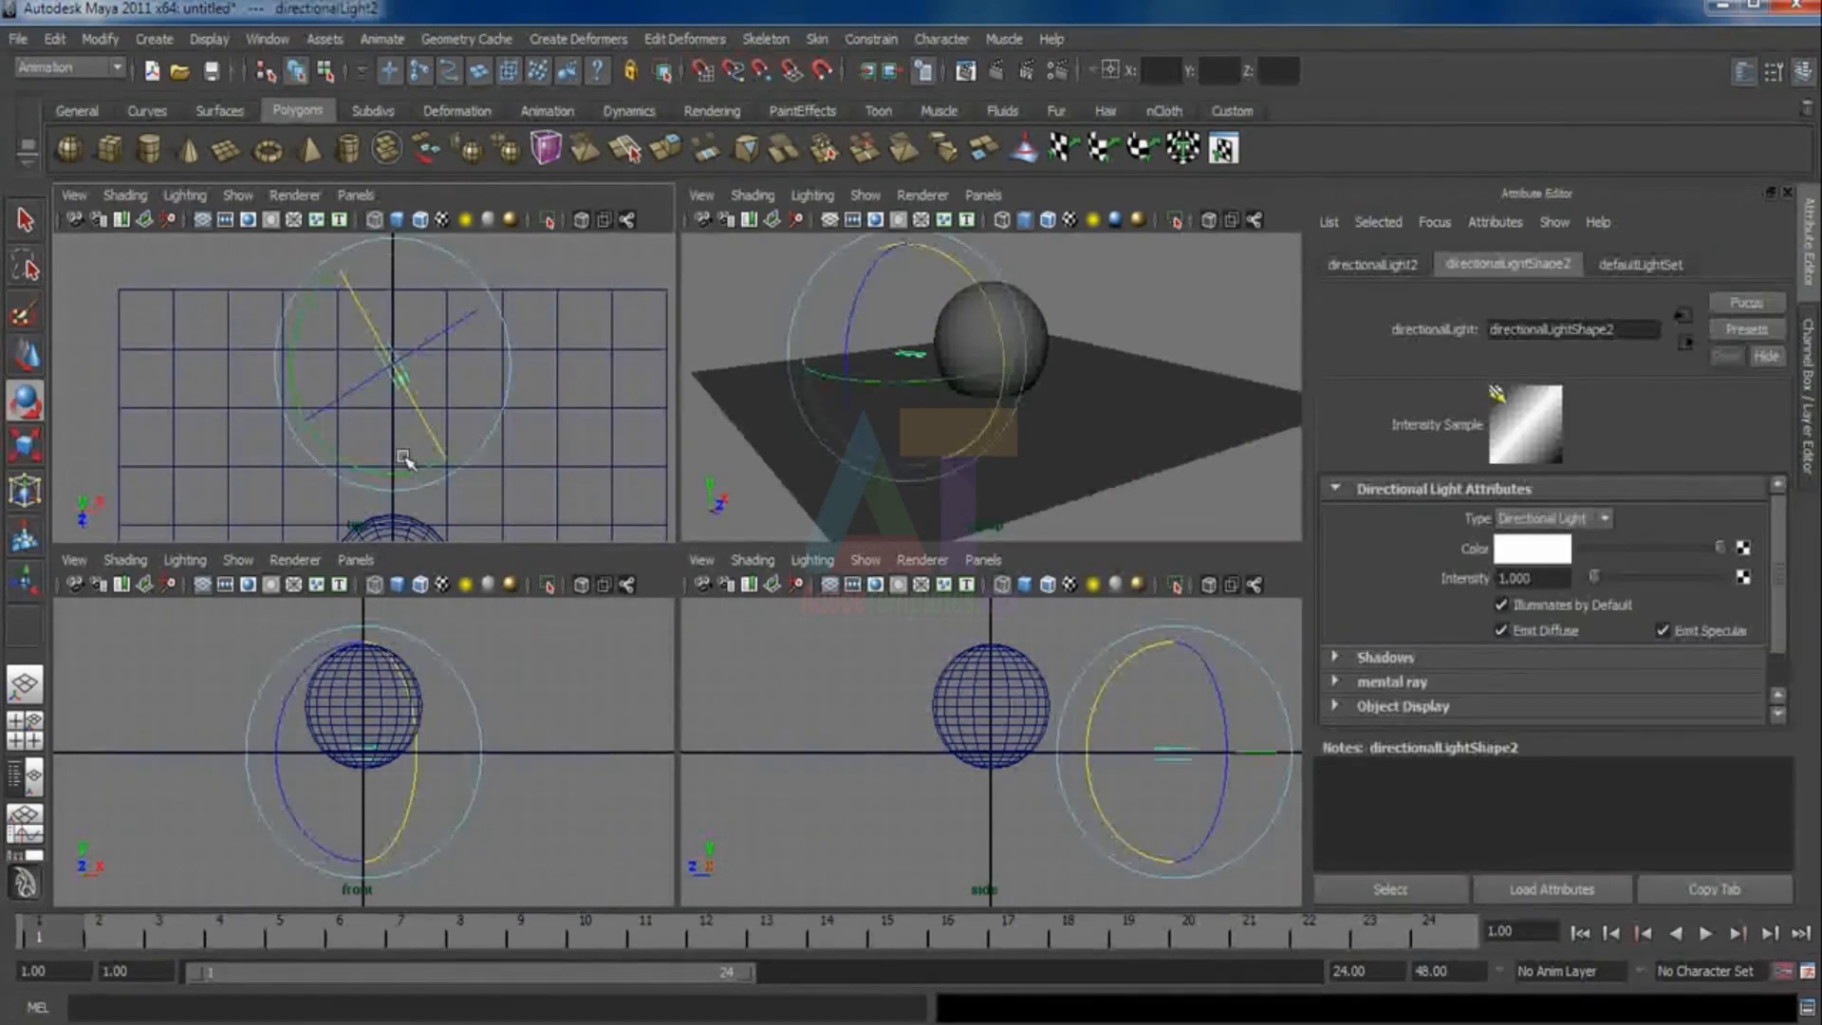
pyautogui.press('Delete')
pyautogui.press('space')
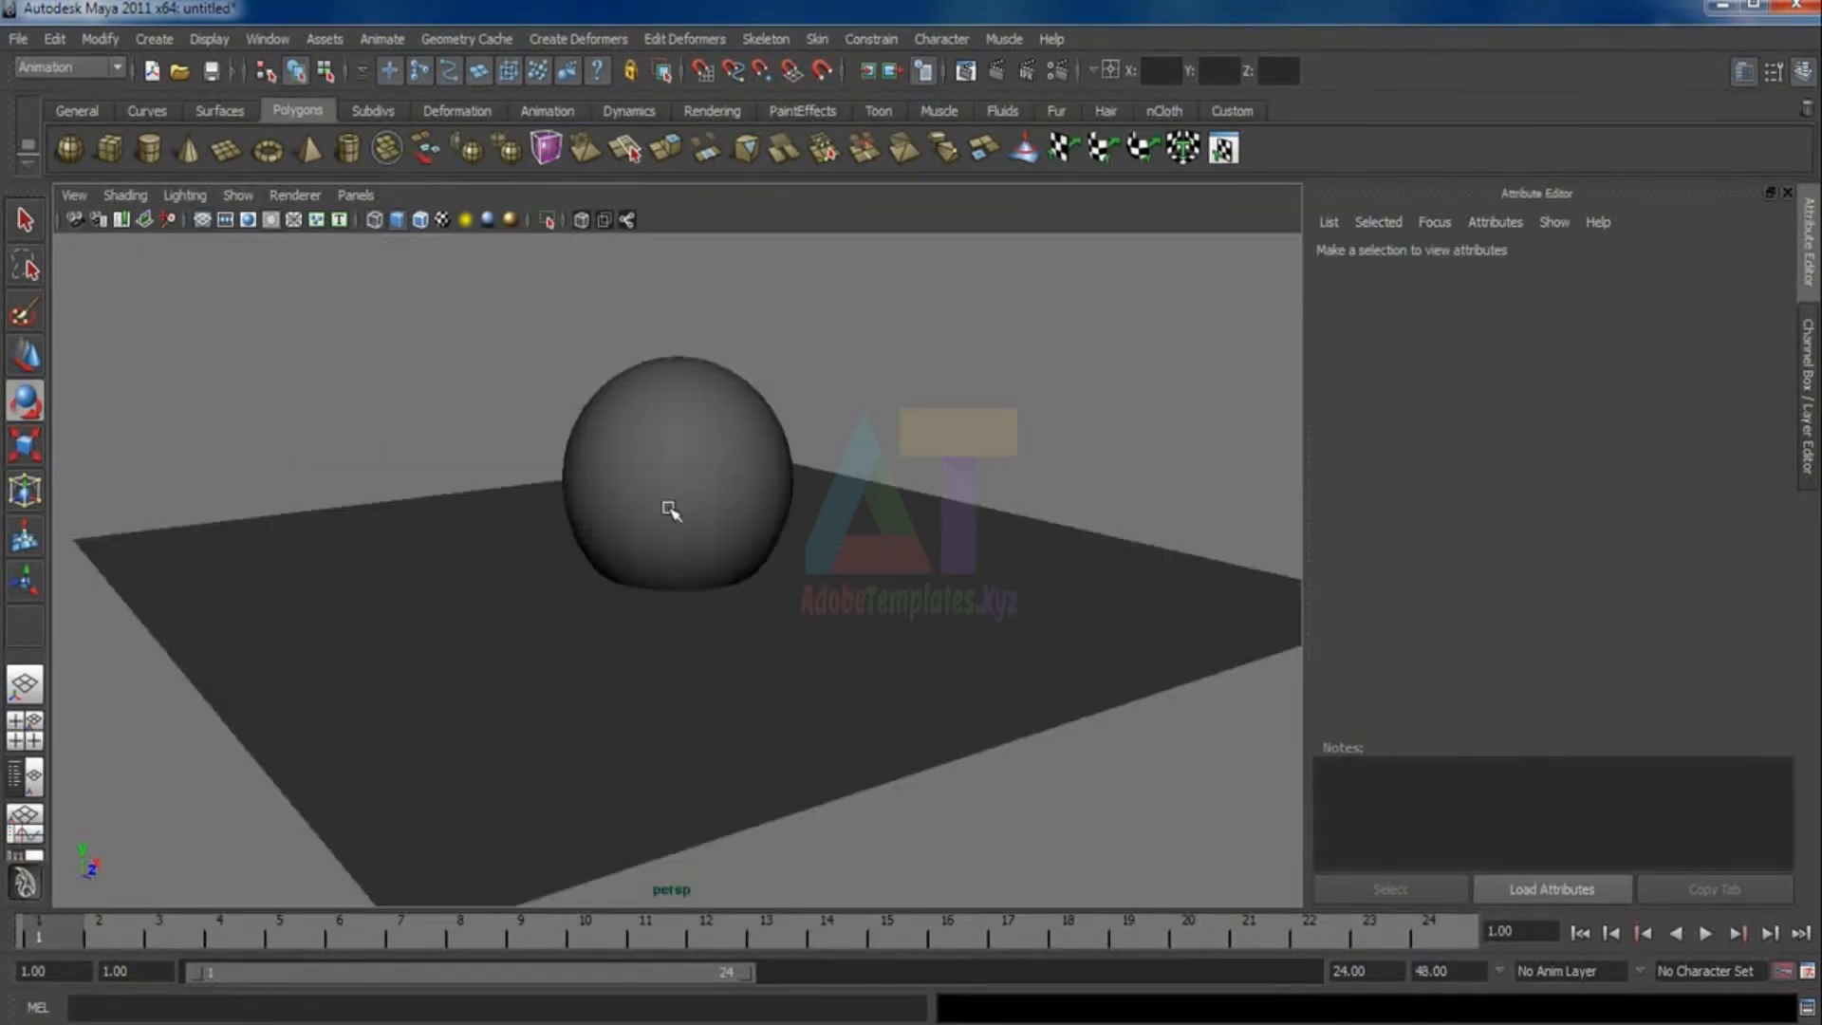
# Scale the sphere down uniformly to roughly two thirds of its size
pyautogui.keyDown('alt'); pyautogui.moveTo(669, 509); pyautogui.dragTo(692, 518); pyautogui.keyUp('alt')
pyautogui.keyDown('alt'); pyautogui.moveTo(737, 674); pyautogui.dragTo(671, 540, button='right'); pyautogui.keyUp('alt')
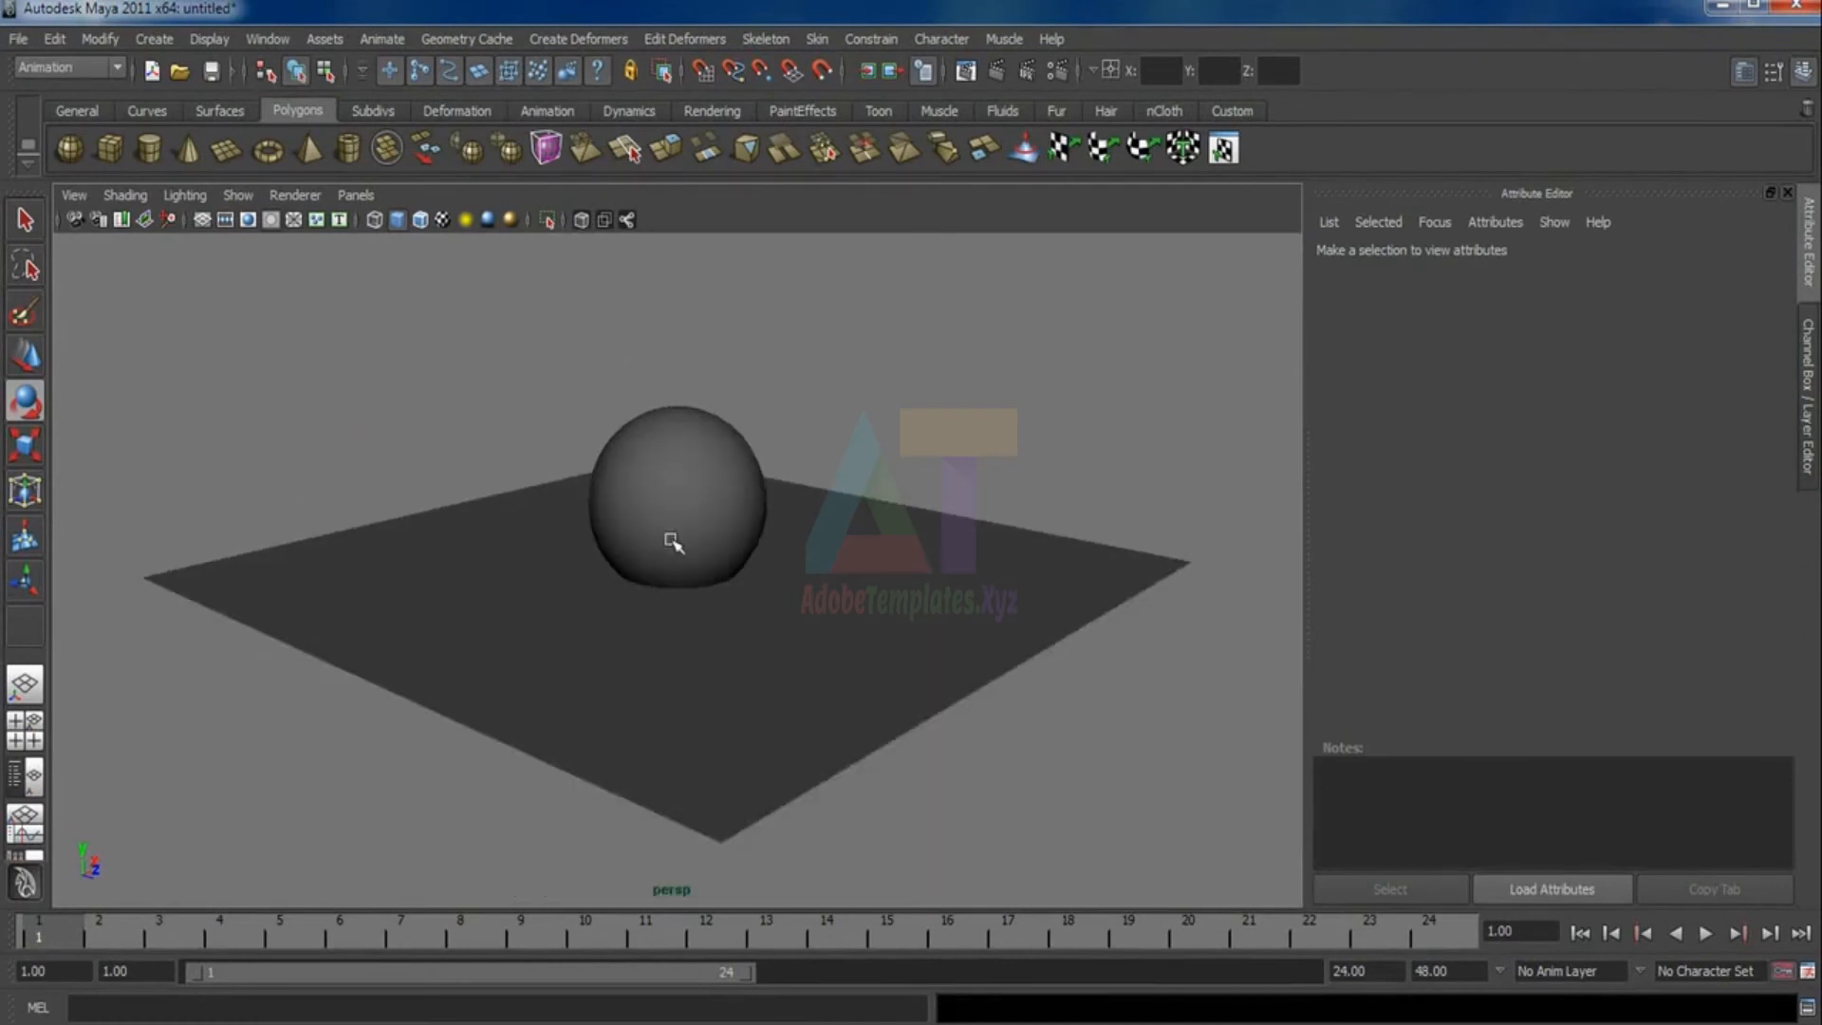
pyautogui.keyDown('alt'); pyautogui.moveTo(673, 542); pyautogui.dragTo(666, 565); pyautogui.keyUp('alt')
pyautogui.click(152, 39)
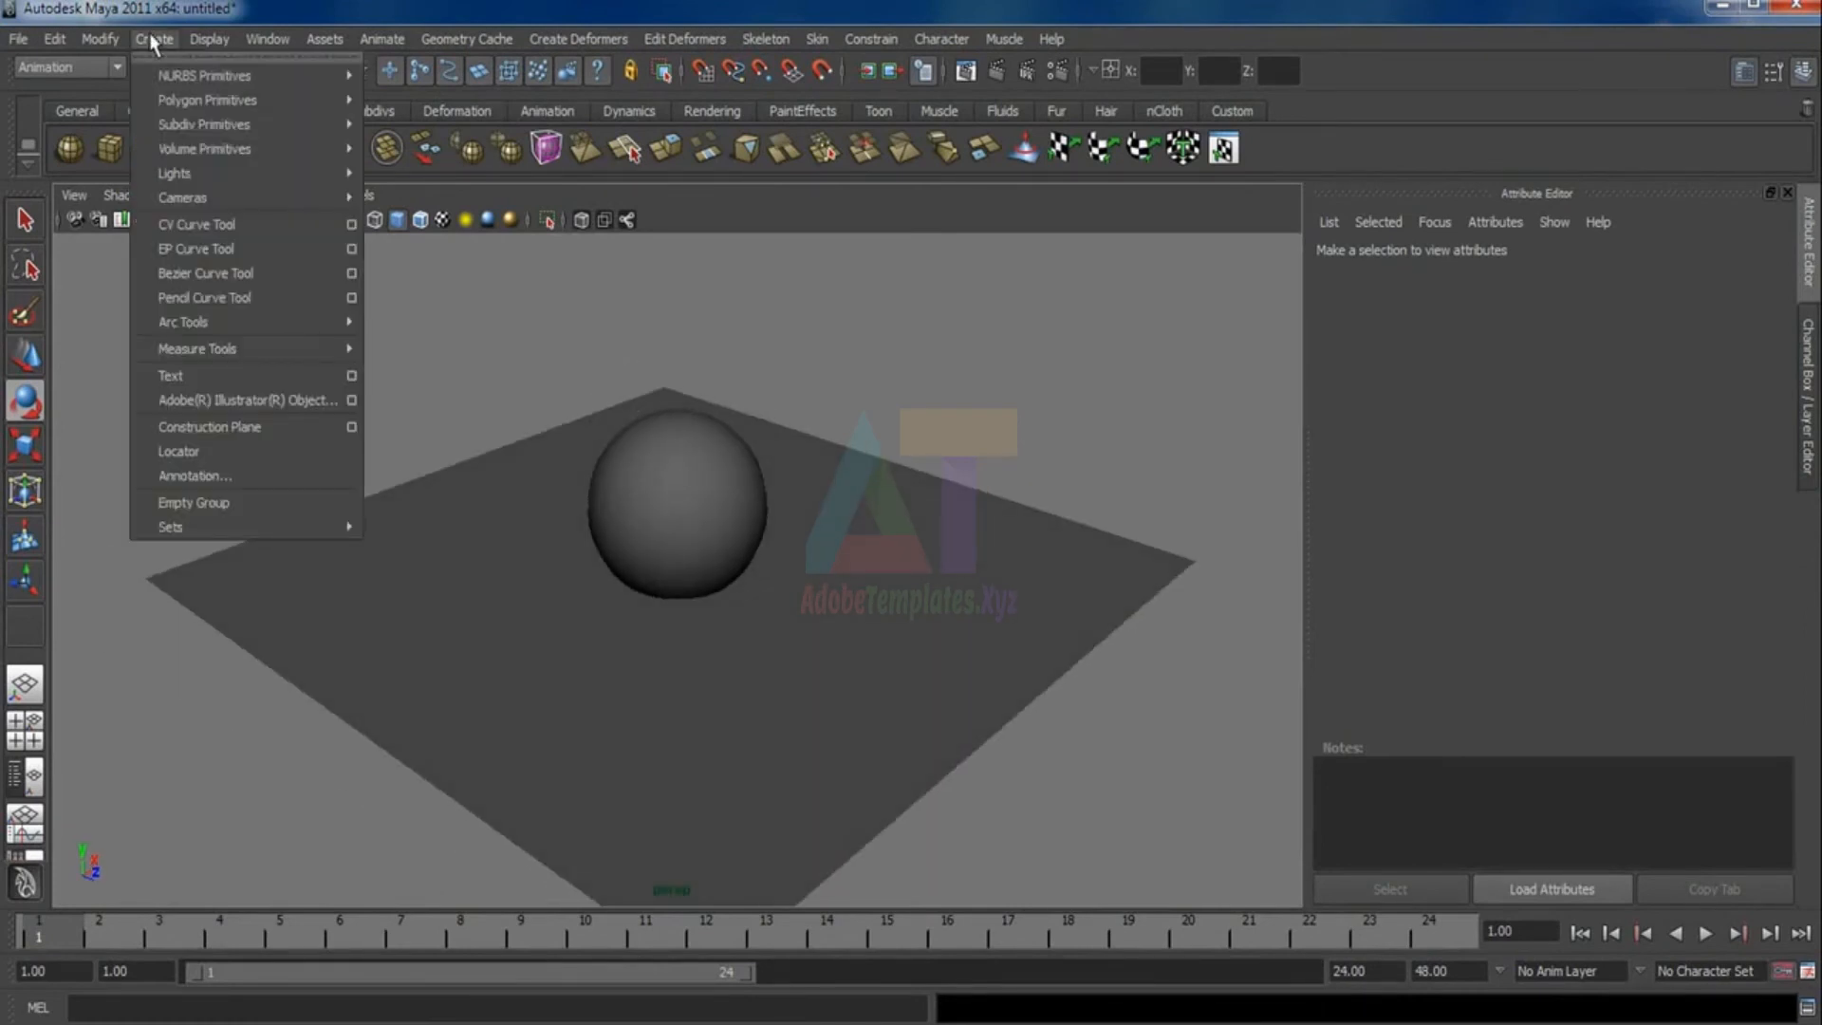
pyautogui.click(630, 322)
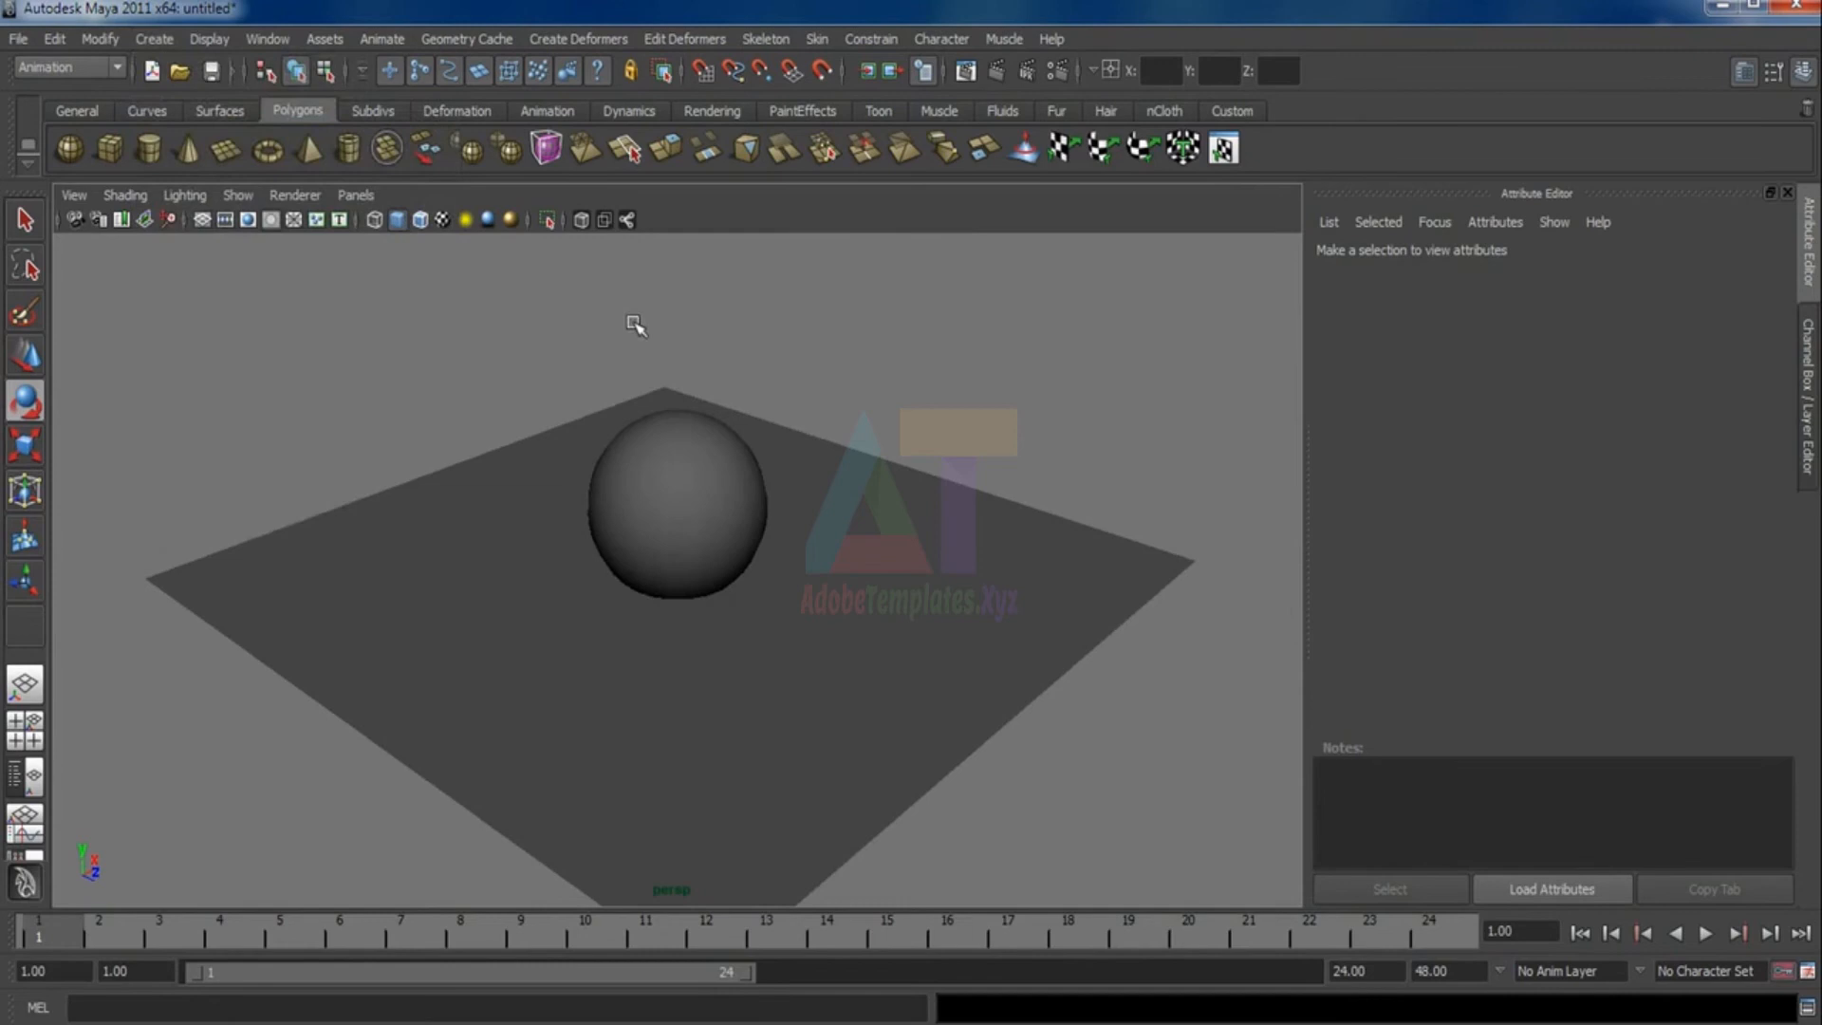
pyautogui.click(655, 485)
pyautogui.press('w')
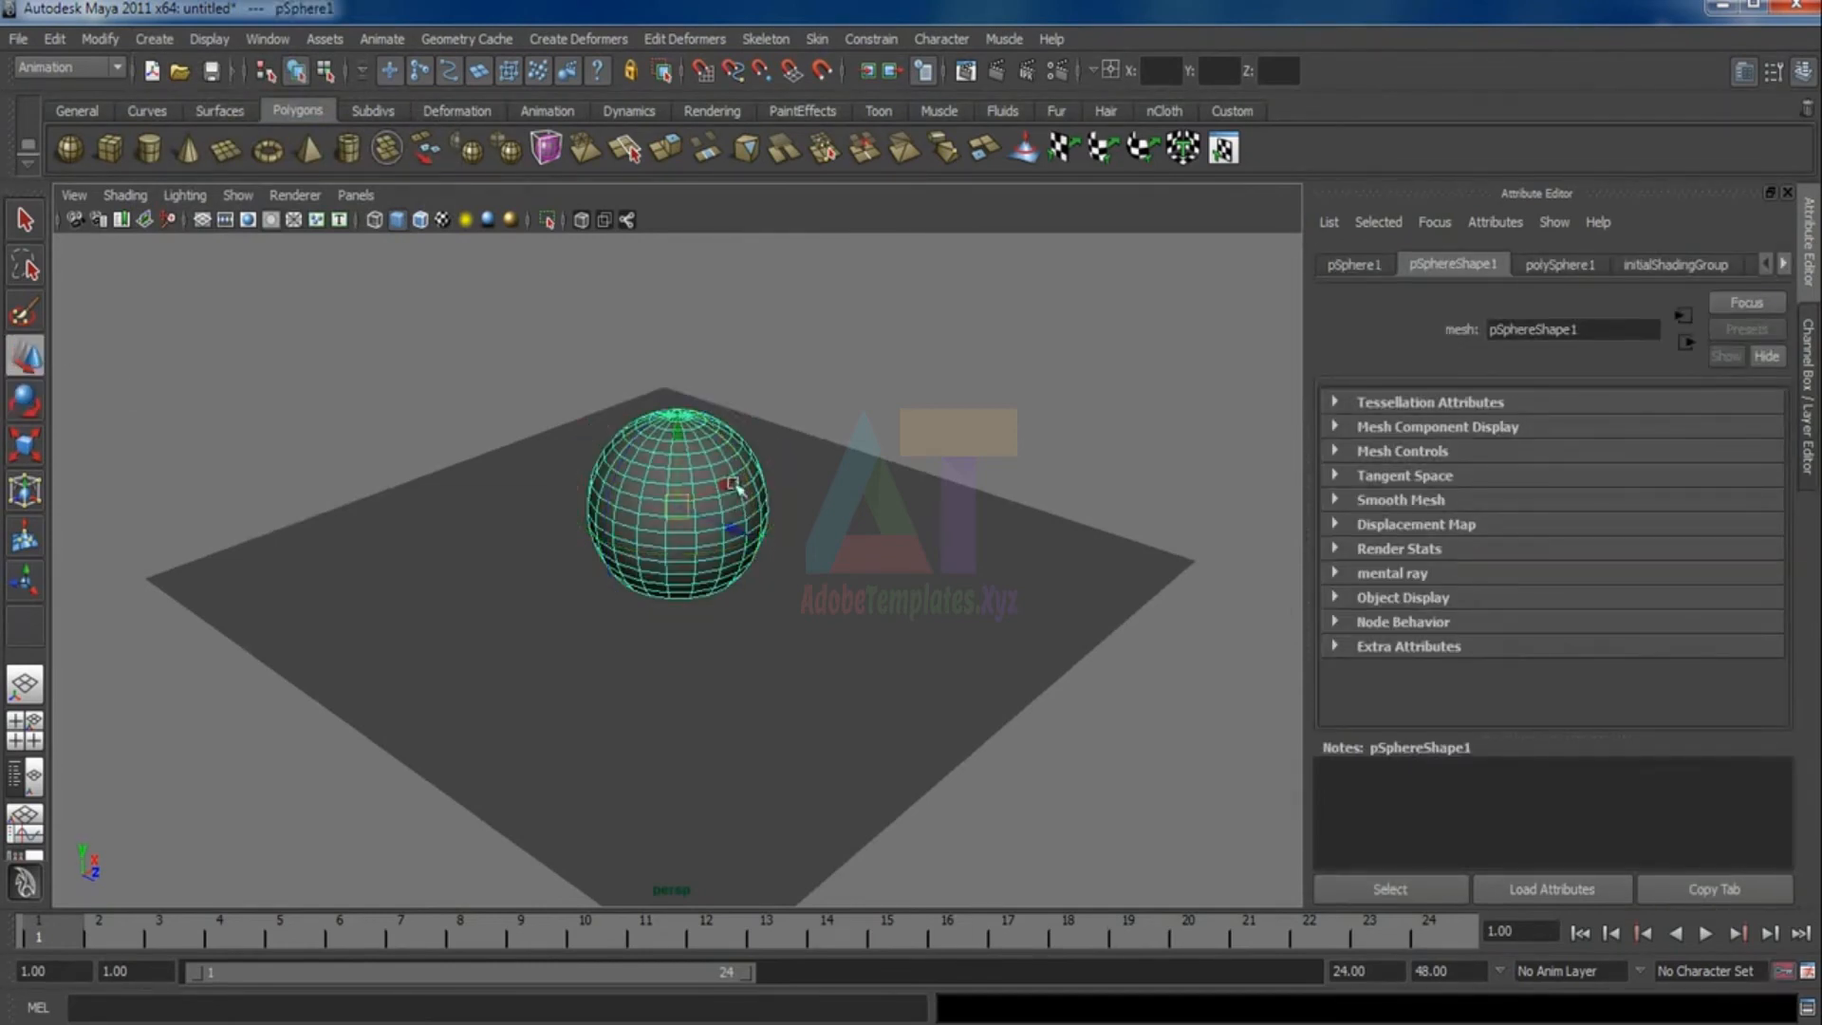
pyautogui.click(25, 446)
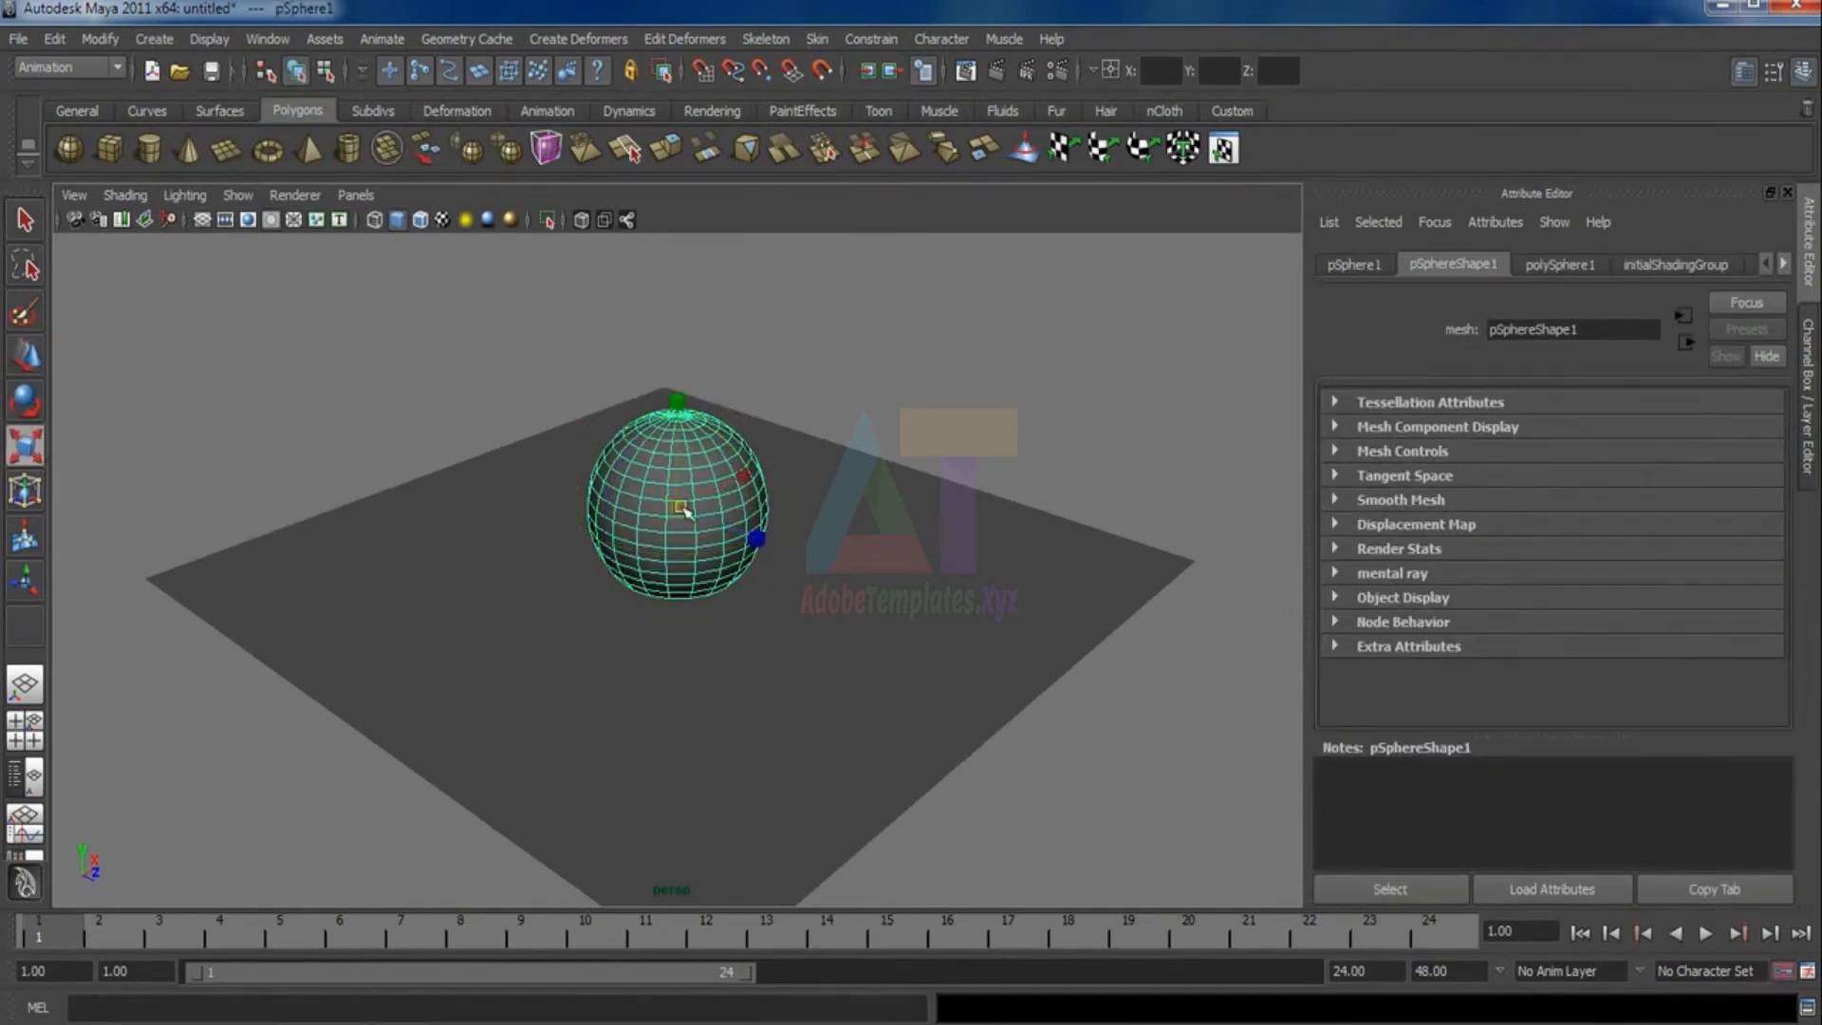
pyautogui.click(441, 393)
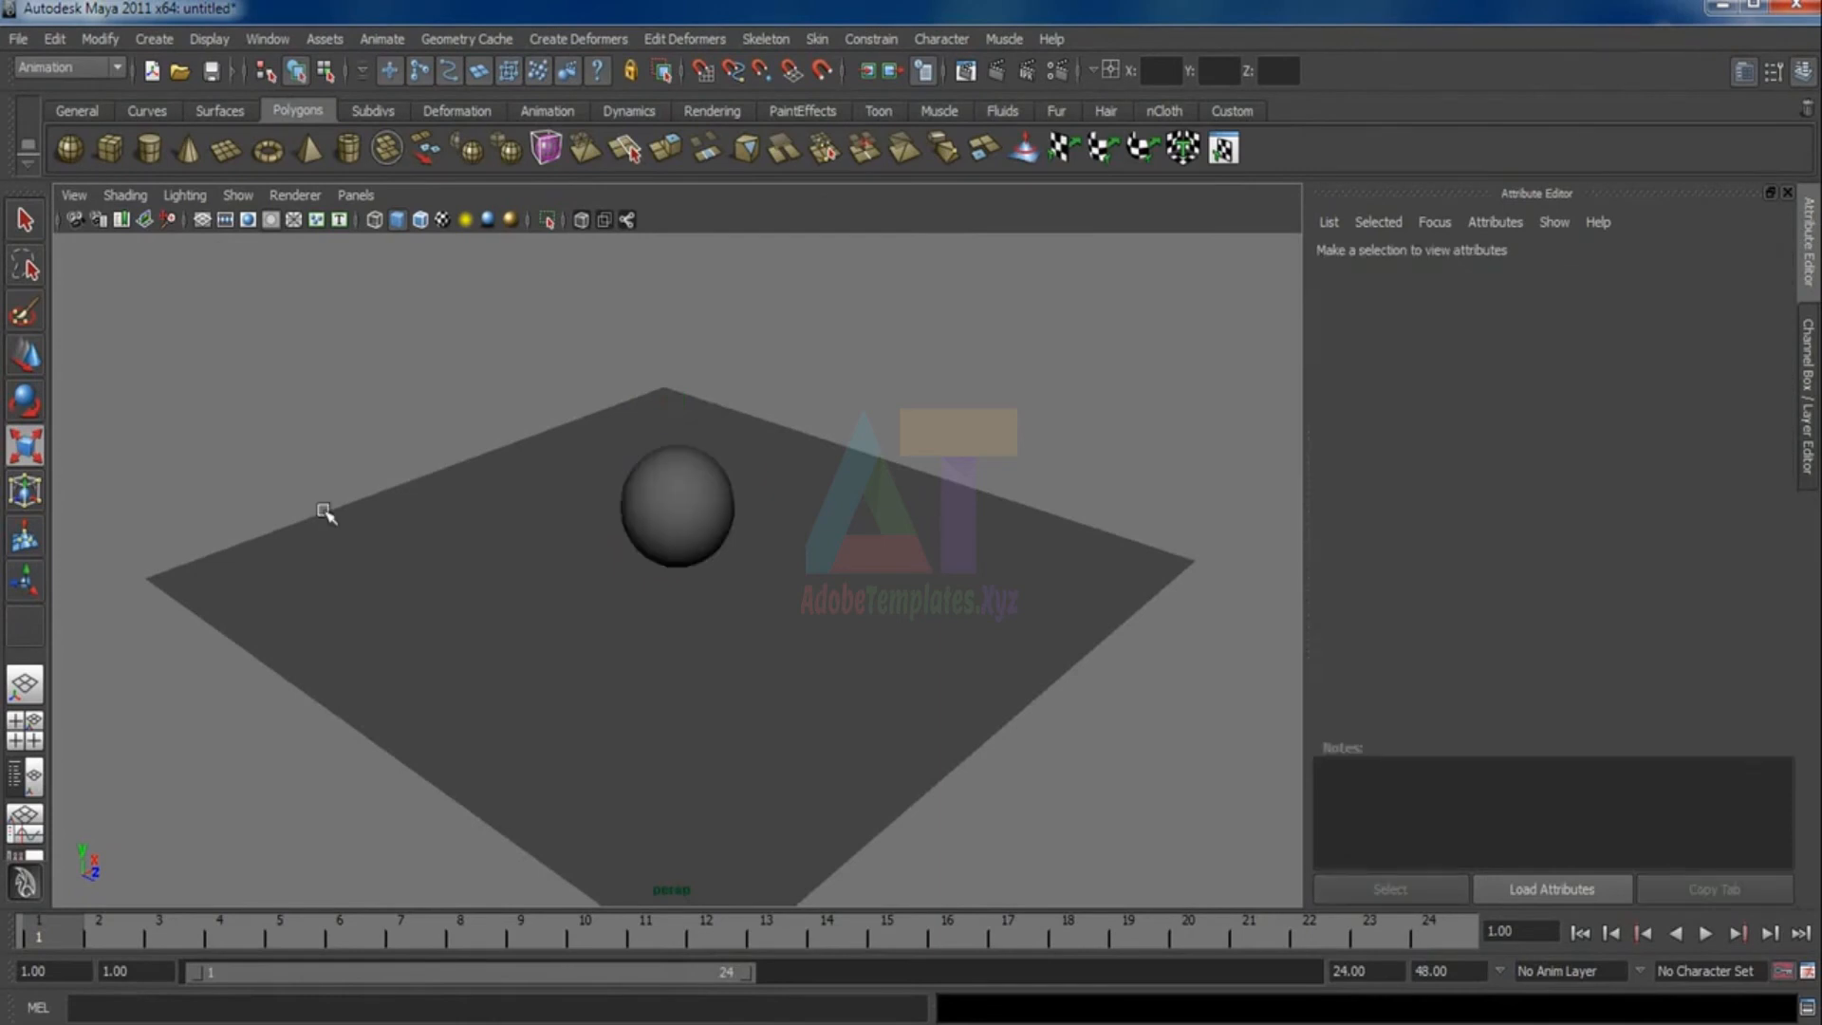
# Create a polygon cylinder, move it beside the sphere along Z and raise it onto the plane
pyautogui.click(149, 149)
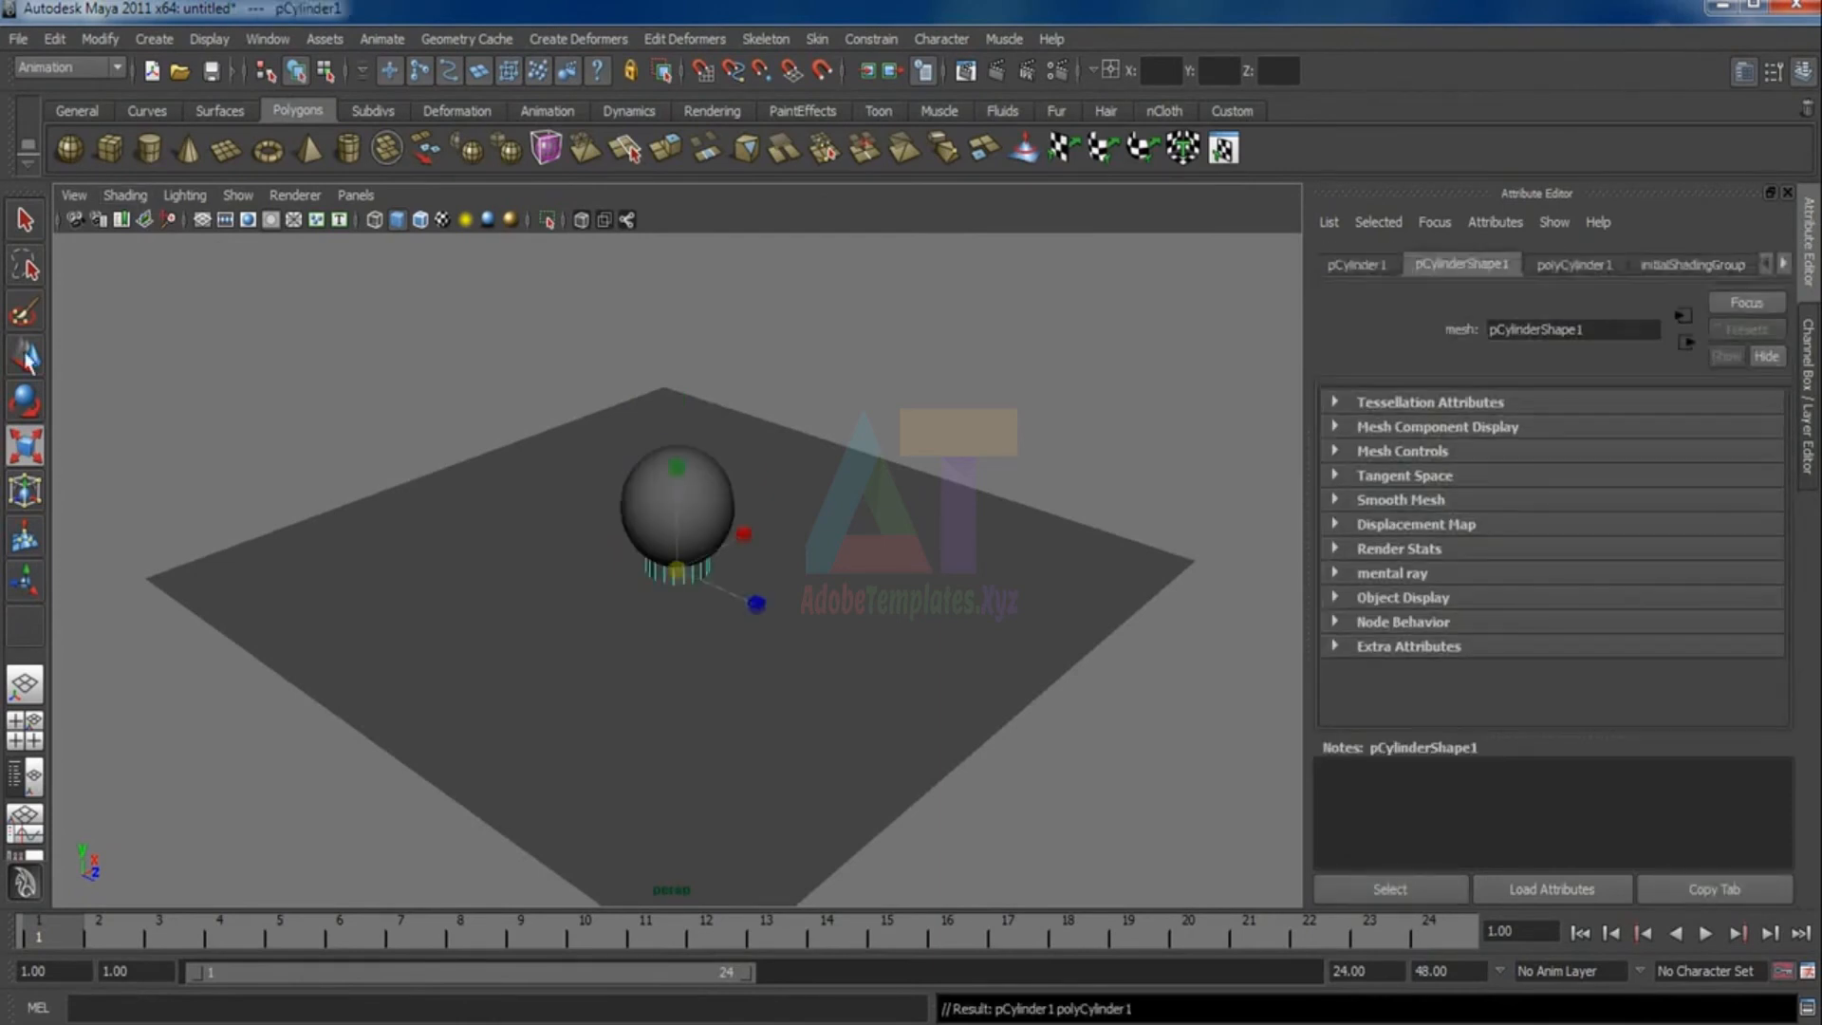
pyautogui.press('w')
pyautogui.moveTo(756, 607); pyautogui.dragTo(598, 531)
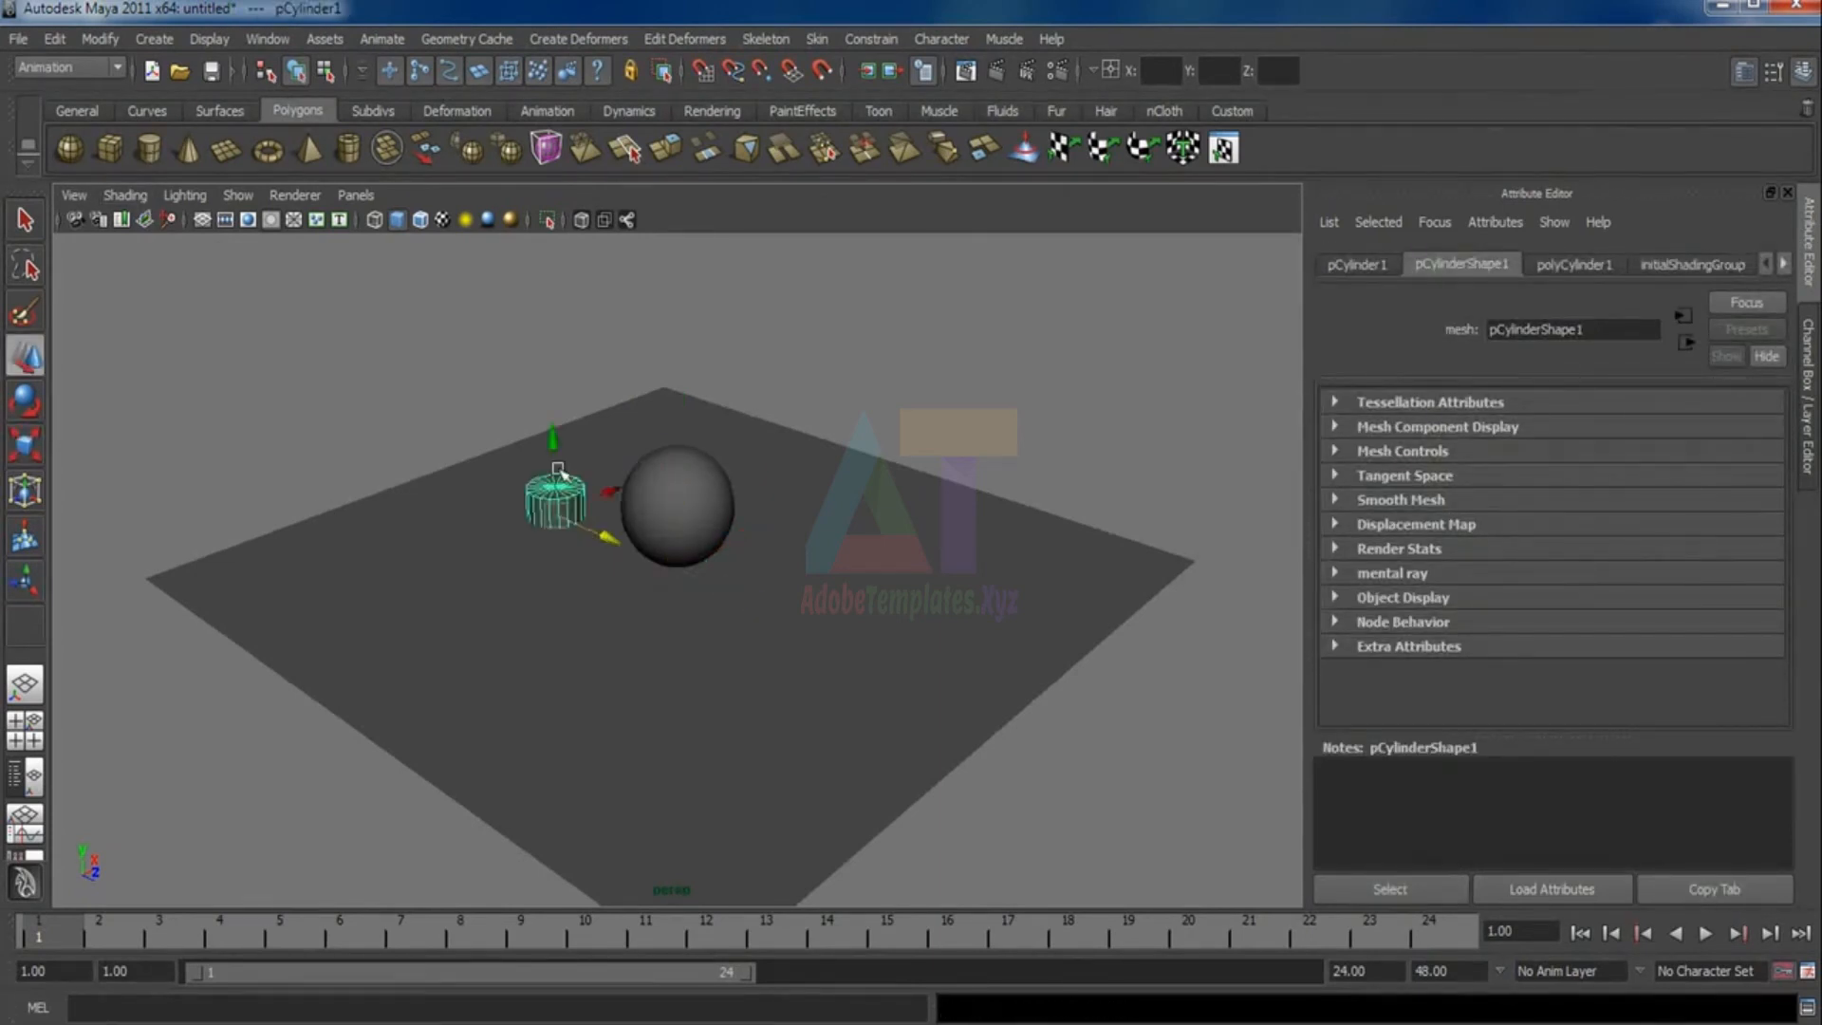
pyautogui.moveTo(551, 441); pyautogui.dragTo(553, 406)
# Duplicate the cylinder and place the copy on the plane at the opposite side of the sphere
pyautogui.hotkey('ctrl', 'd')
pyautogui.moveTo(615, 512); pyautogui.dragTo(847, 599)
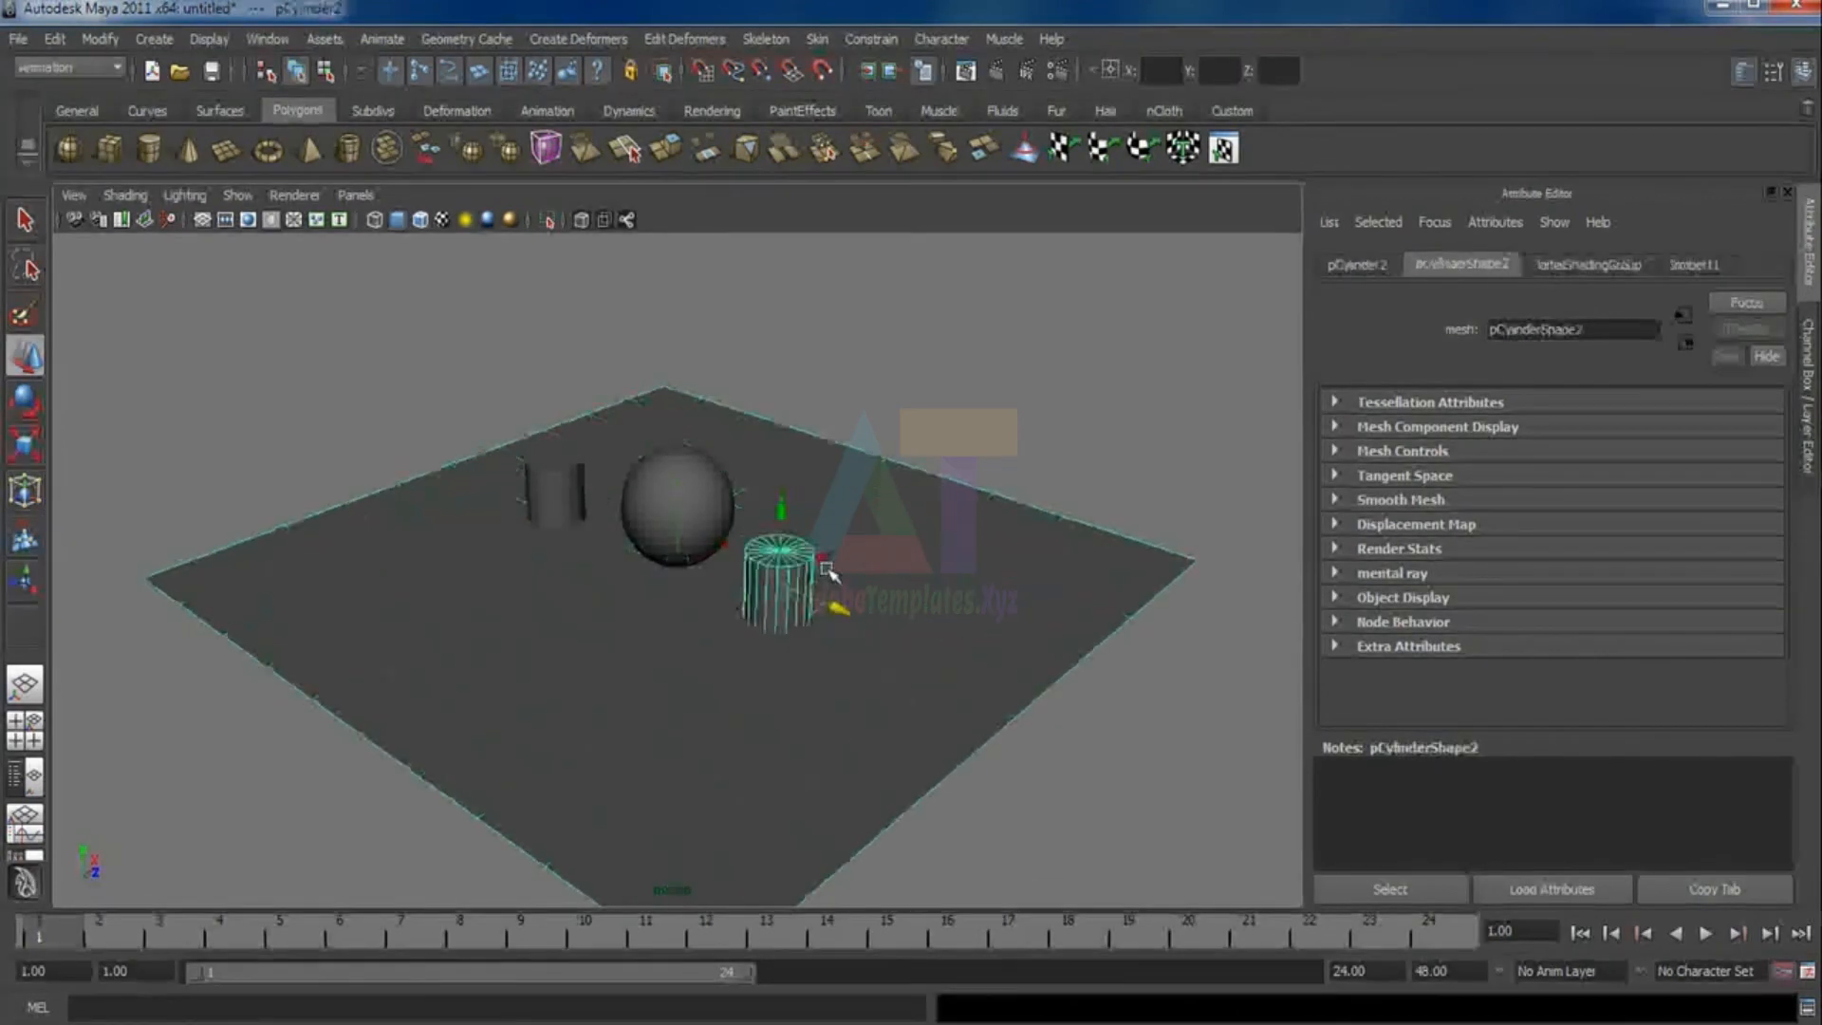
pyautogui.moveTo(823, 555); pyautogui.dragTo(896, 564)
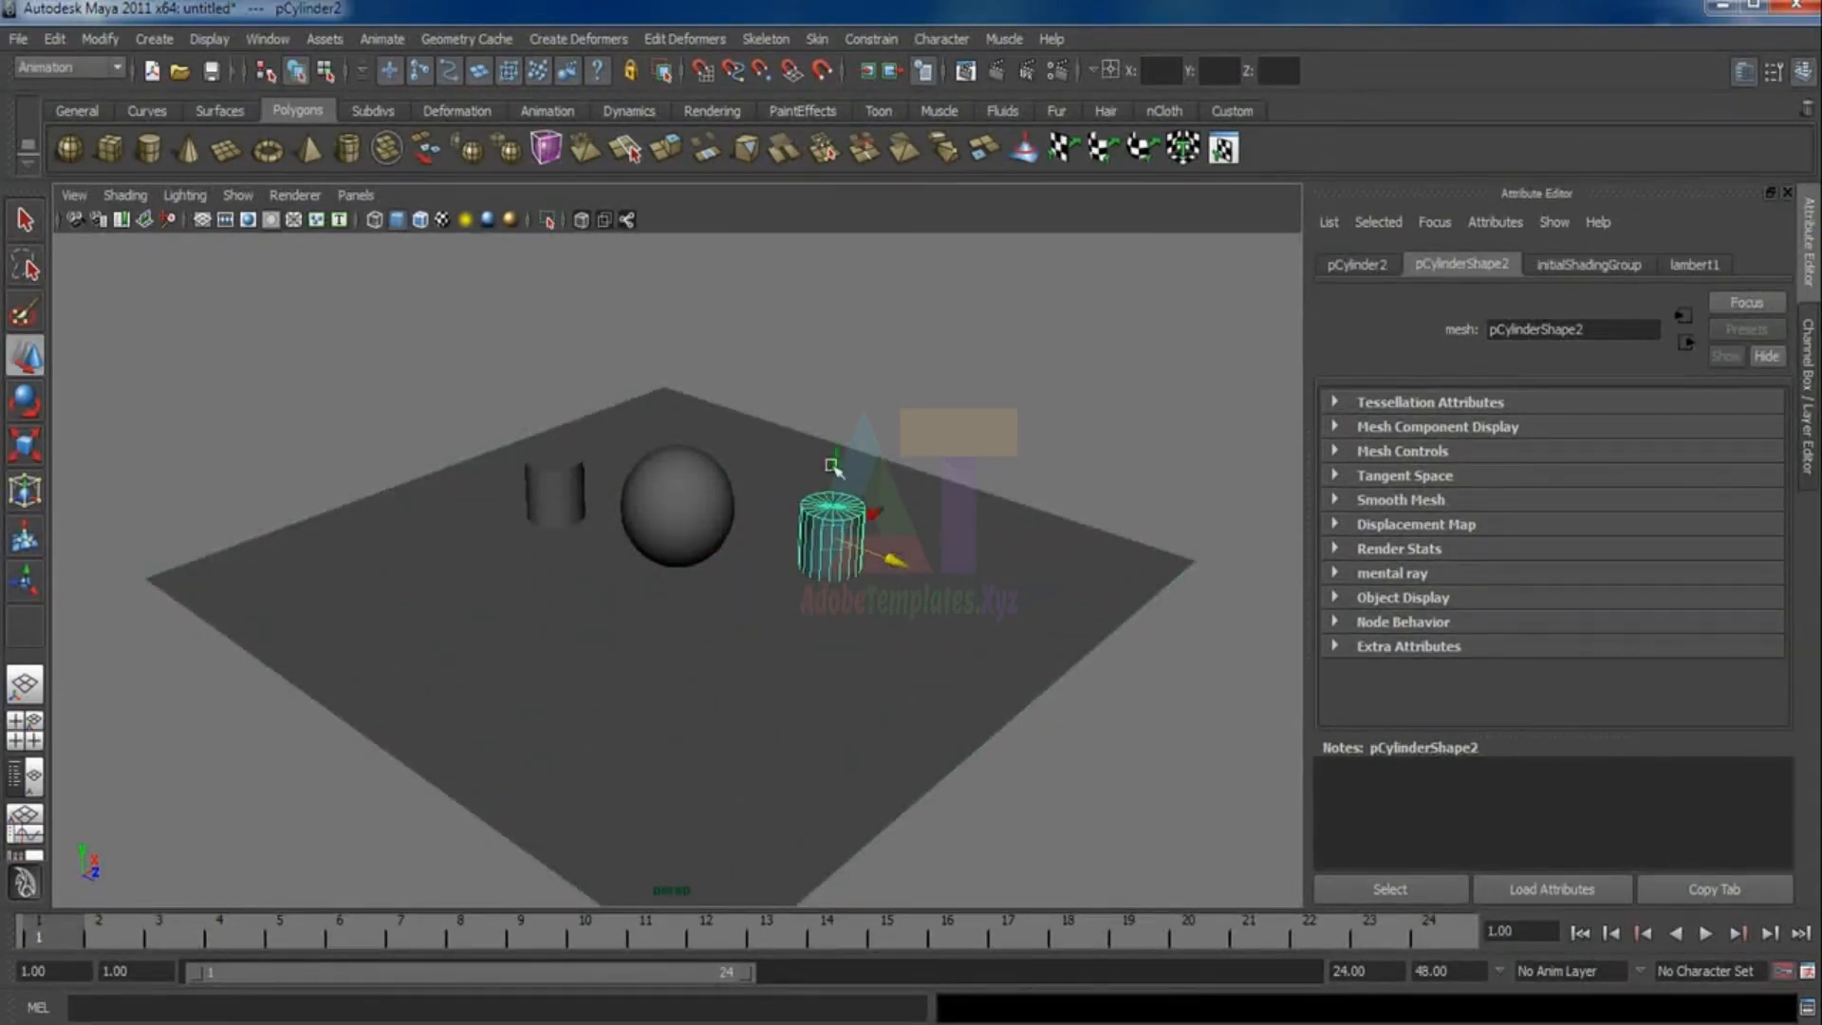
pyautogui.moveTo(836, 461); pyautogui.dragTo(833, 455)
pyautogui.click(958, 365)
# Lower the sphere slightly so that it rests closer to the plane between the two cylinders
pyautogui.keyDown('alt'); pyautogui.moveTo(650, 521); pyautogui.dragTo(681, 486); pyautogui.keyUp('alt')
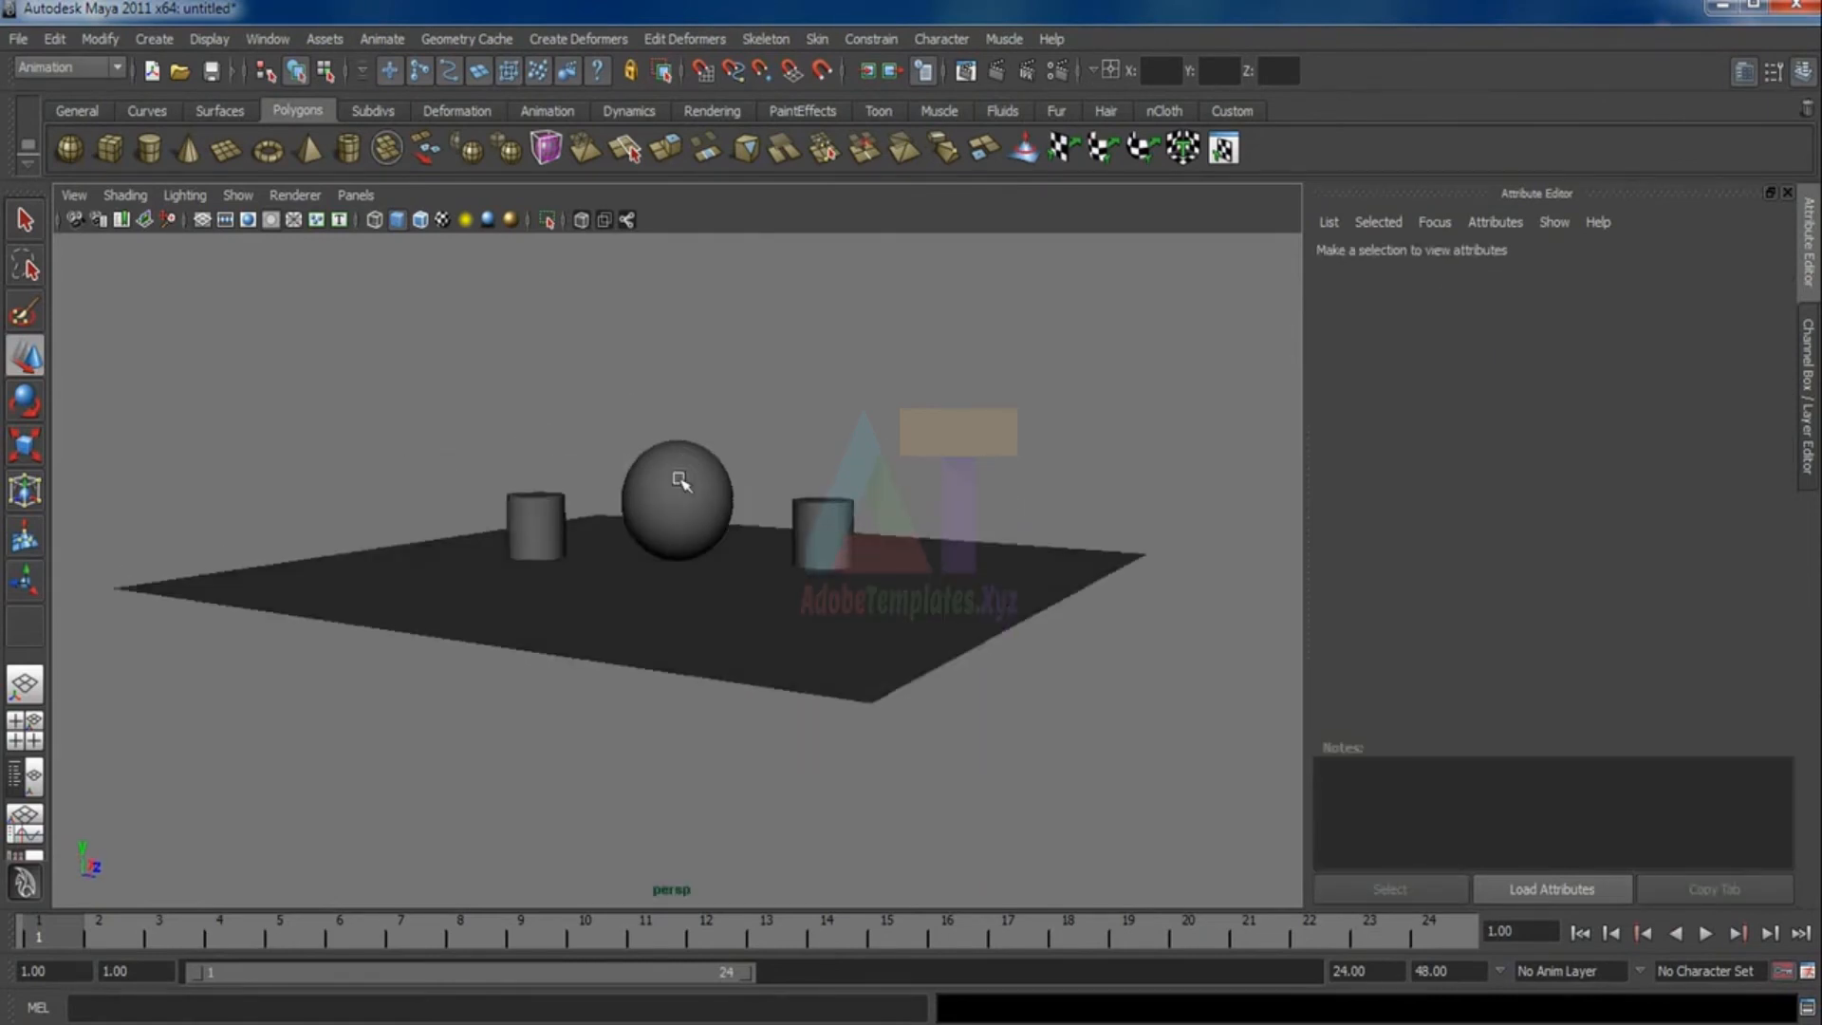
pyautogui.click(680, 493)
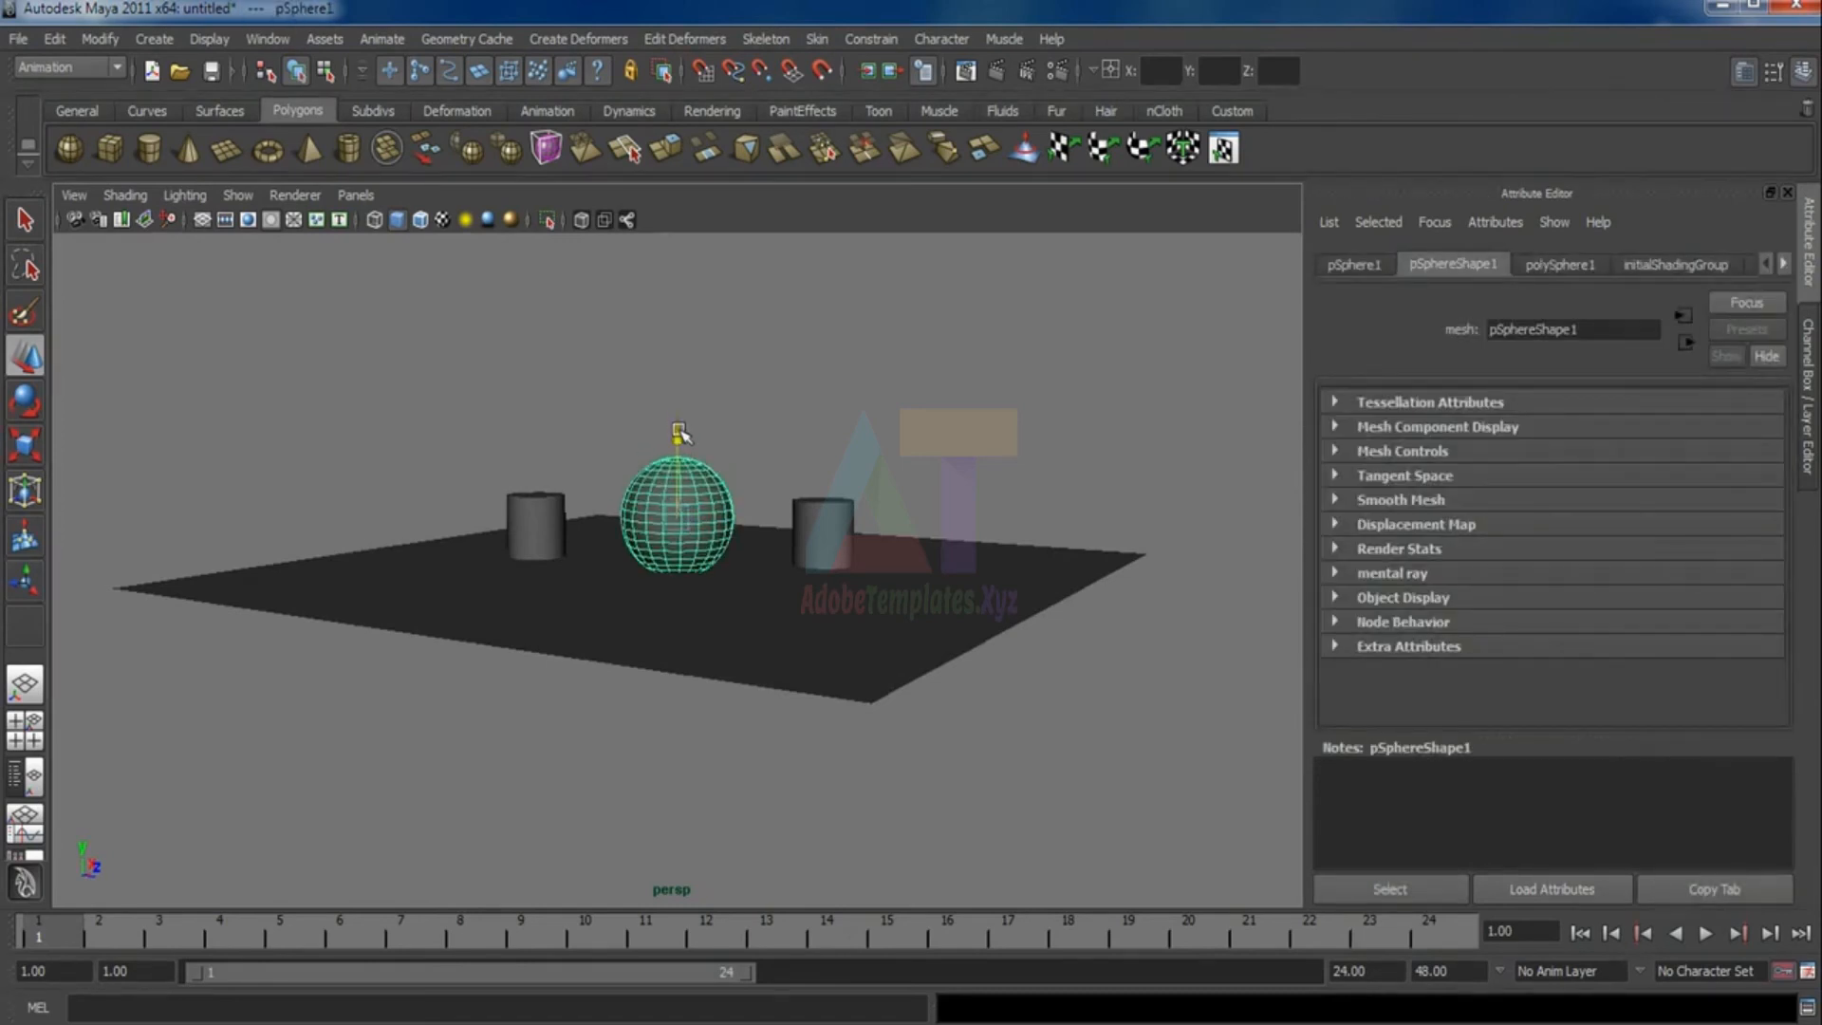
pyautogui.click(772, 395)
pyautogui.keyDown('alt'); pyautogui.moveTo(630, 557); pyautogui.dragTo(701, 528); pyautogui.keyUp('alt')
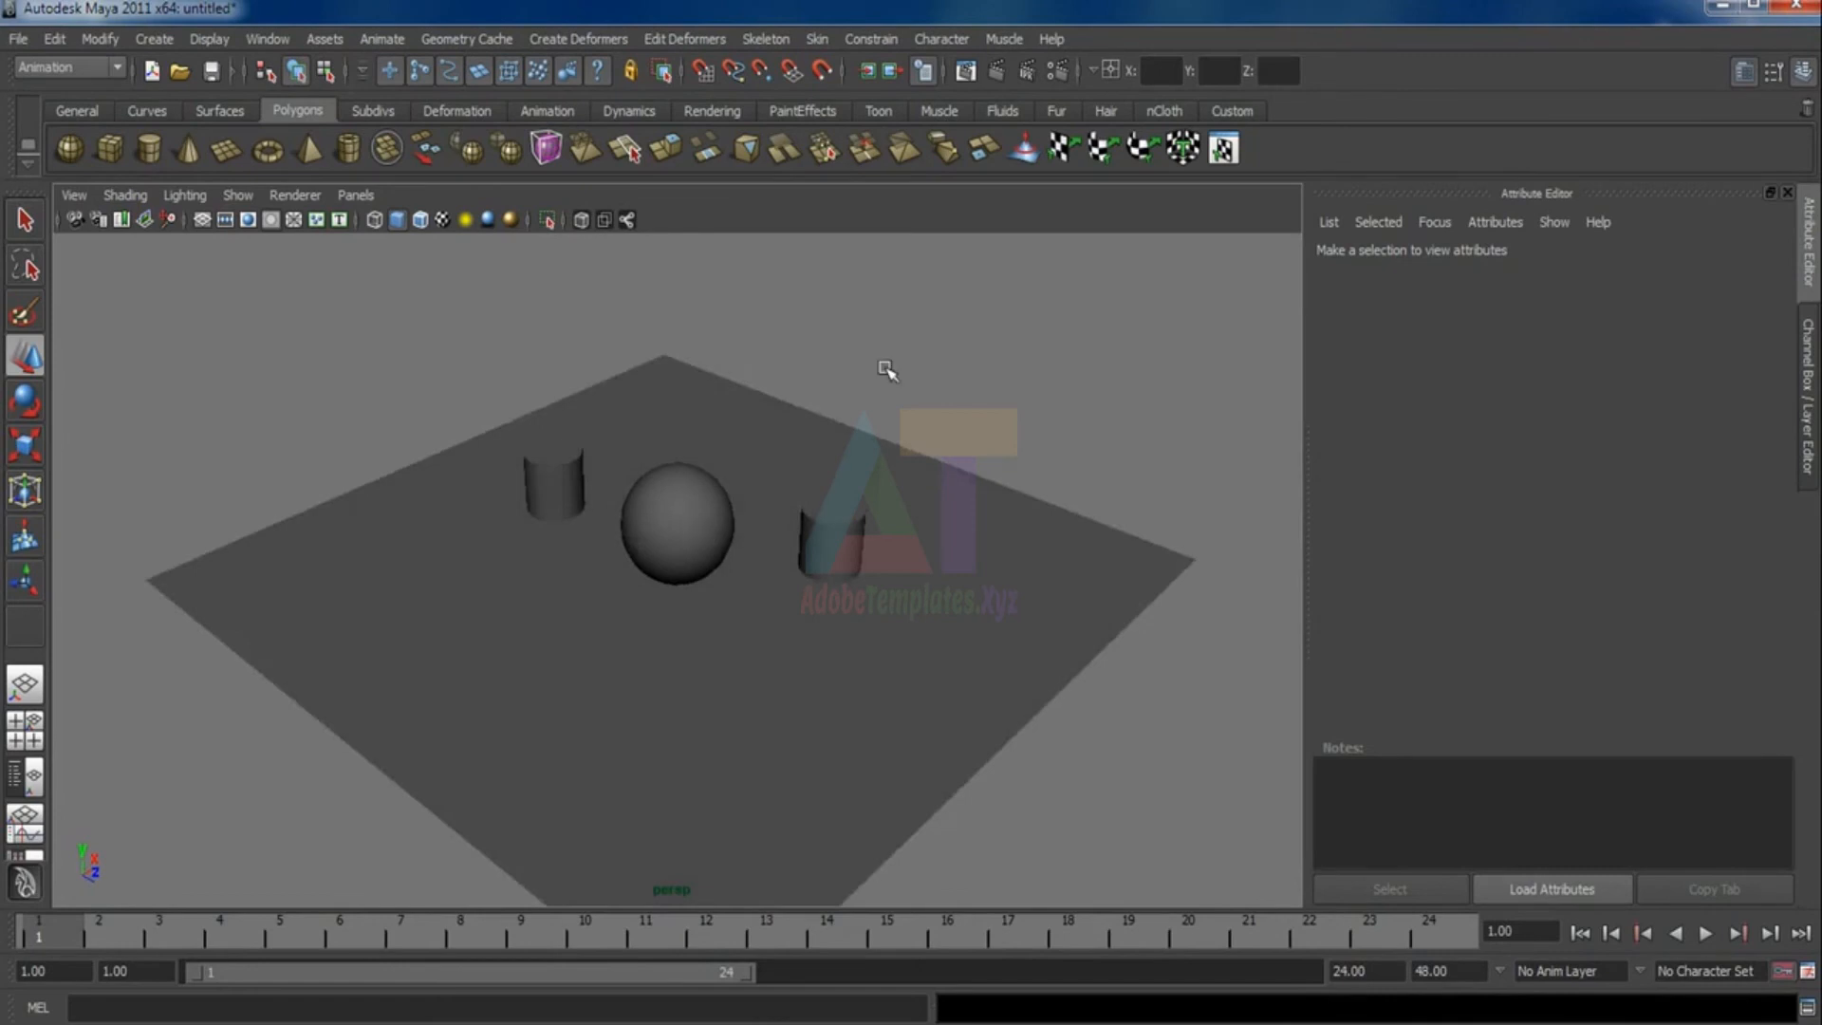
# Show wireframe on the shaded objects in the perspective view
pyautogui.moveTo(569, 532)
pyautogui.keyDown('alt'); pyautogui.mouseDown()
pyautogui.moveTo(680, 528)
pyautogui.moveTo(570, 553)
pyautogui.mouseUp(); pyautogui.keyUp('alt')
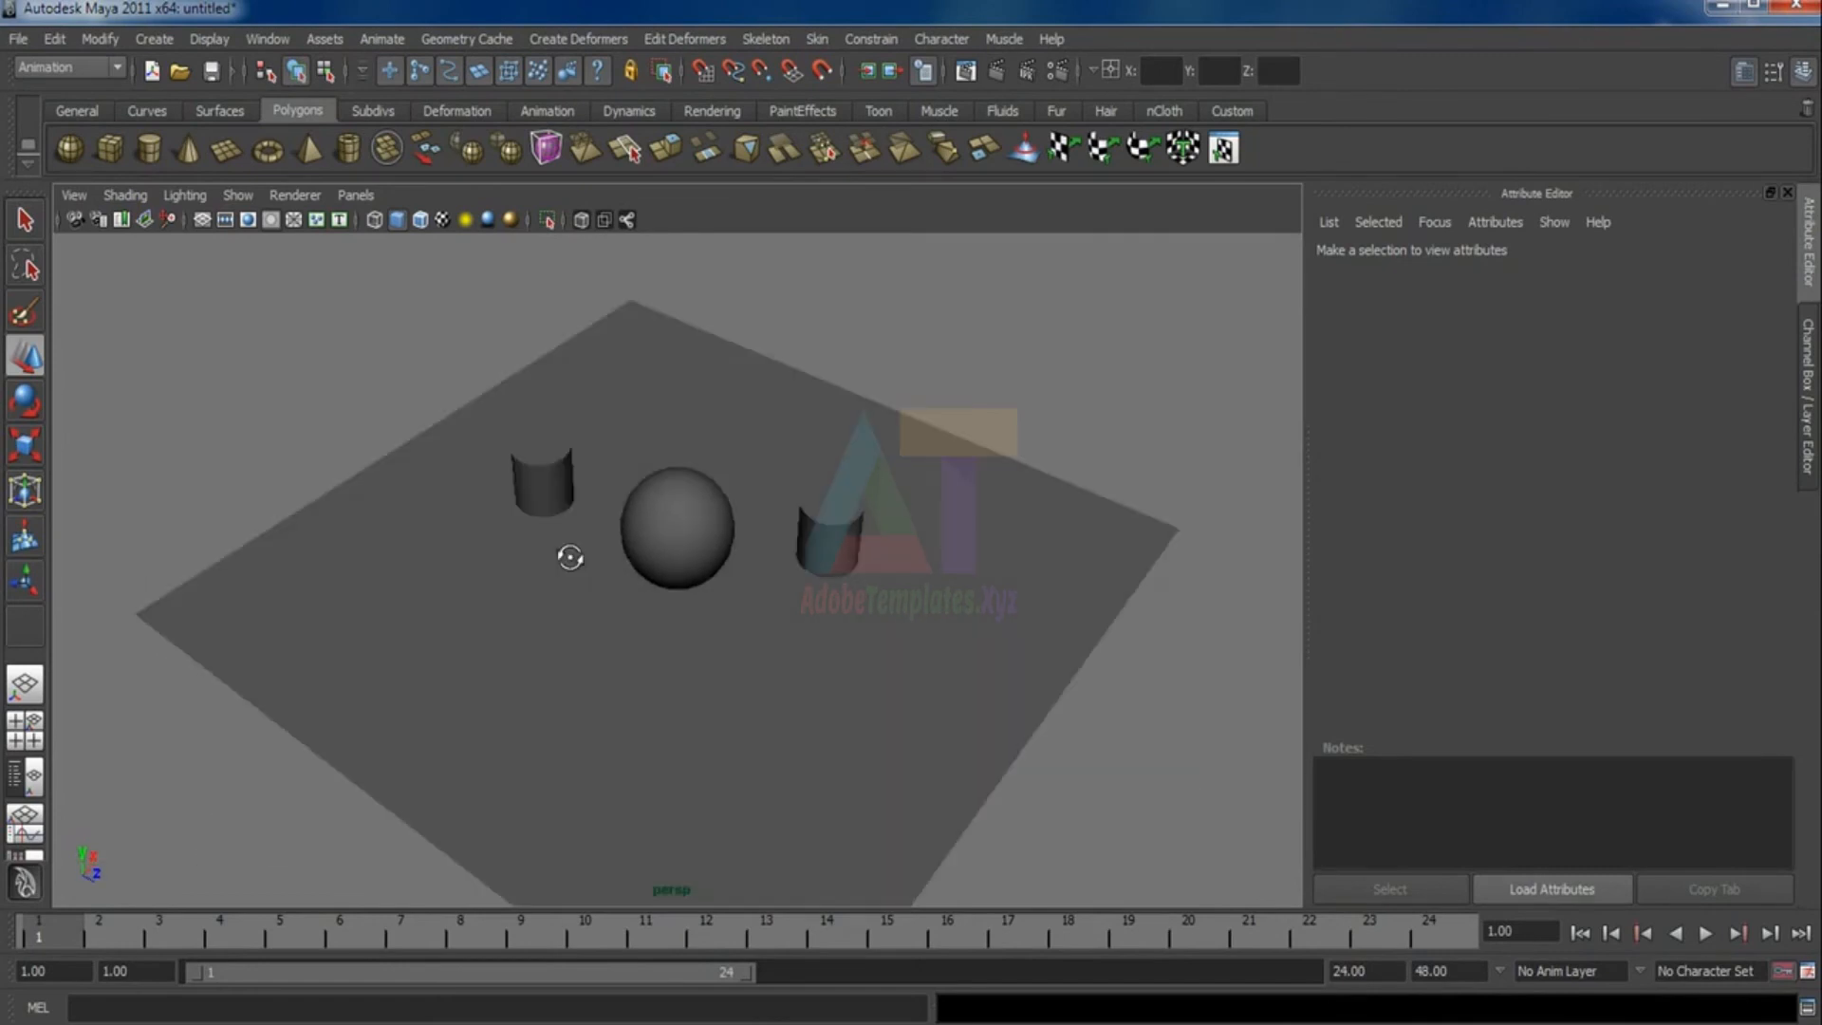
pyautogui.click(129, 195)
pyautogui.click(215, 432)
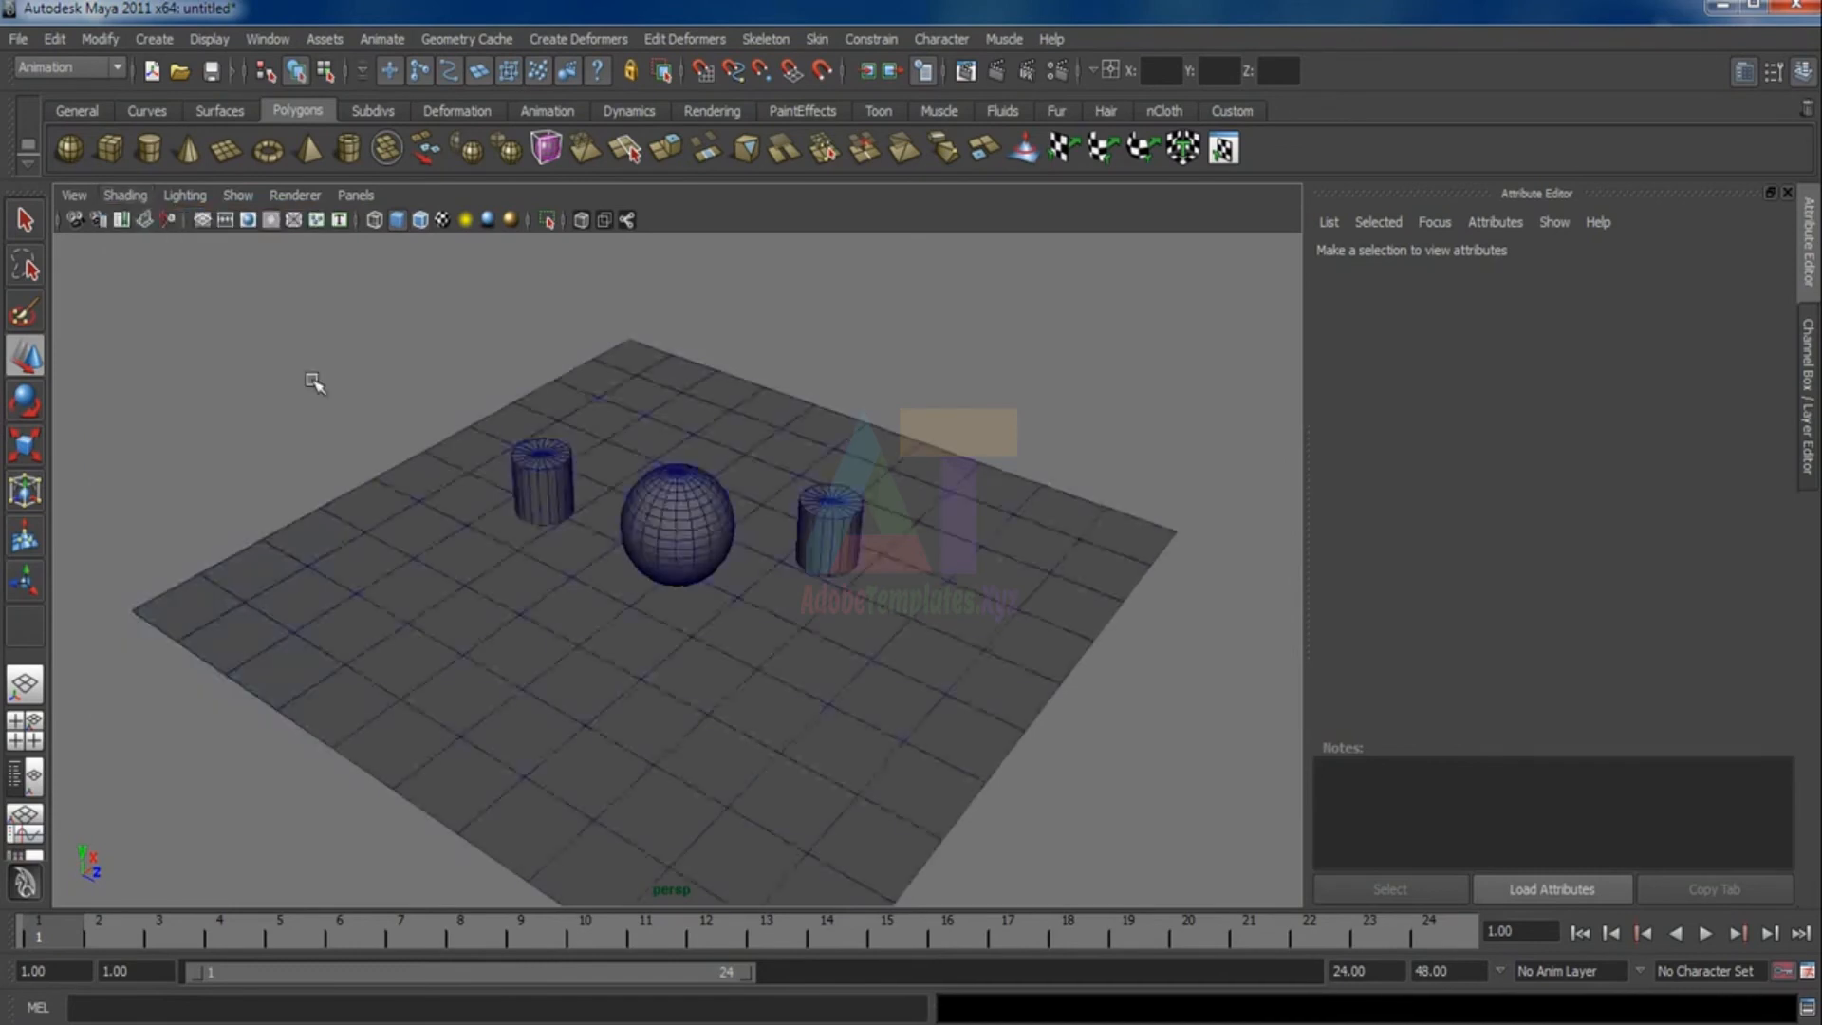
pyautogui.keyDown('alt'); pyautogui.moveTo(661, 571); pyautogui.dragTo(729, 671, button='right'); pyautogui.keyUp('alt')
pyautogui.keyDown('alt'); pyautogui.moveTo(729, 669); pyautogui.dragTo(675, 598); pyautogui.keyUp('alt')
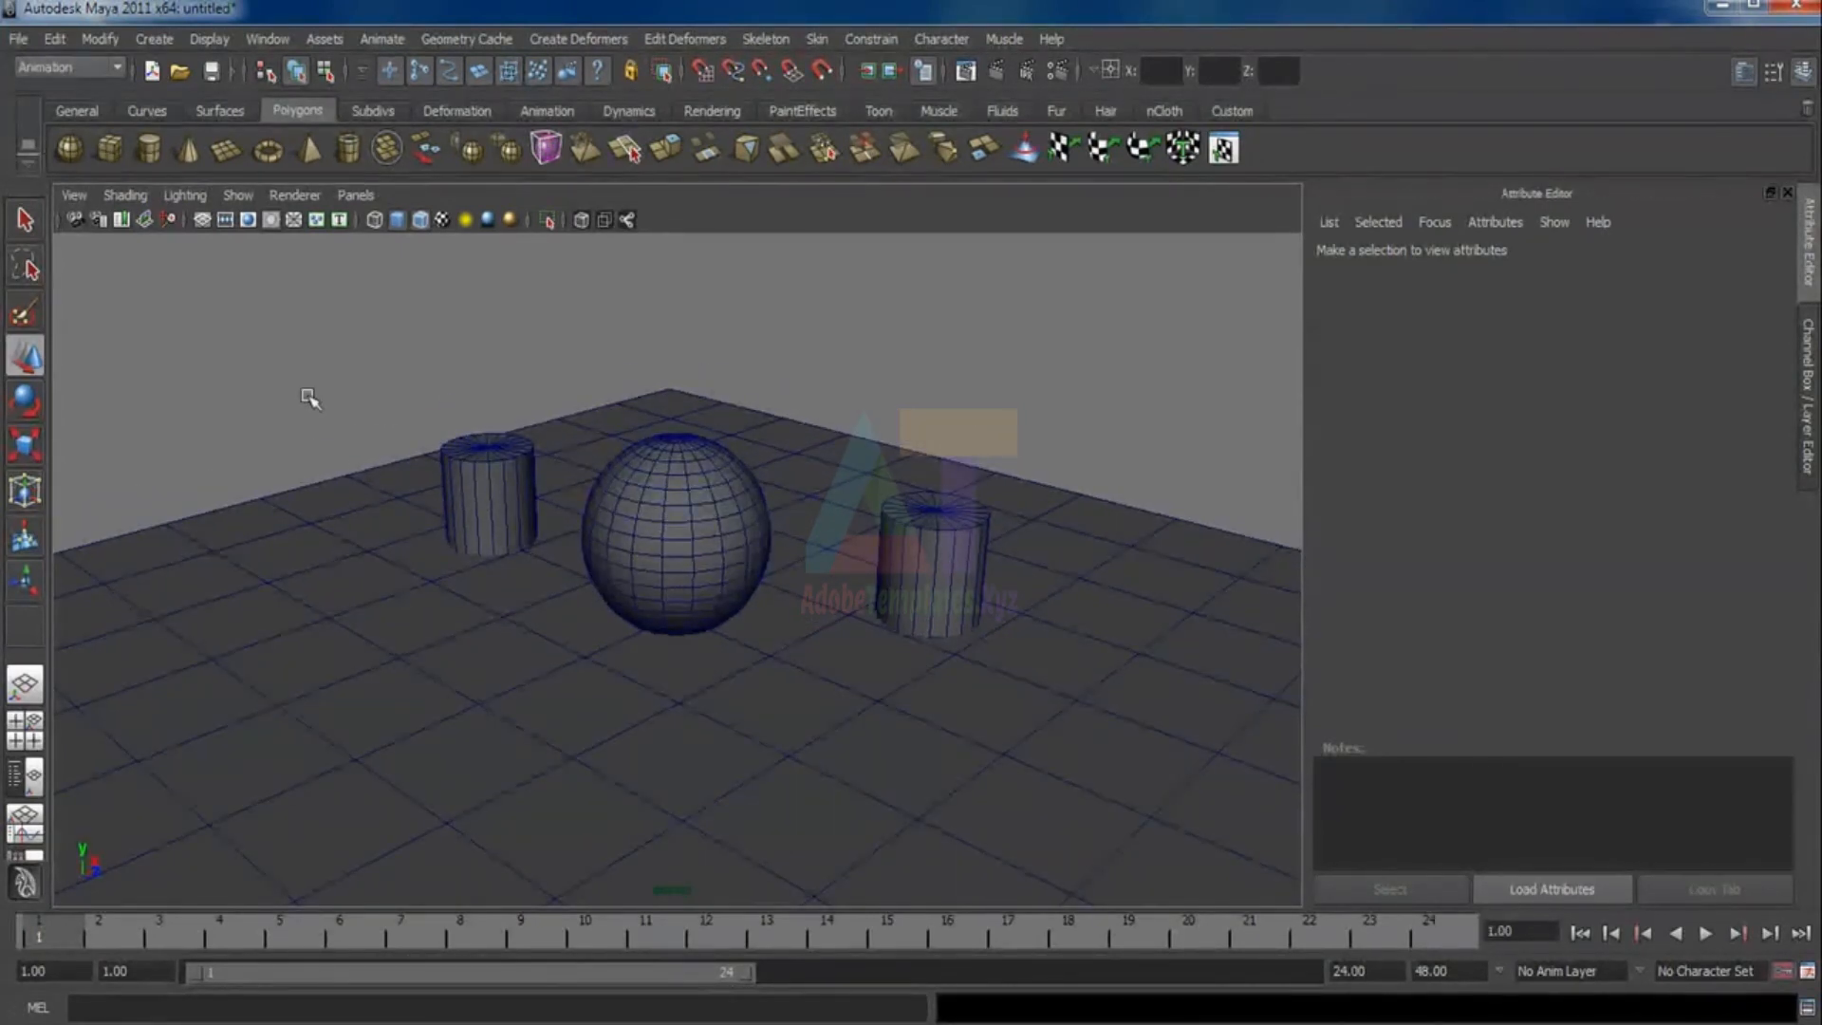
# Create a point light in the scene with the sphere and two cylinders
pyautogui.click(152, 40)
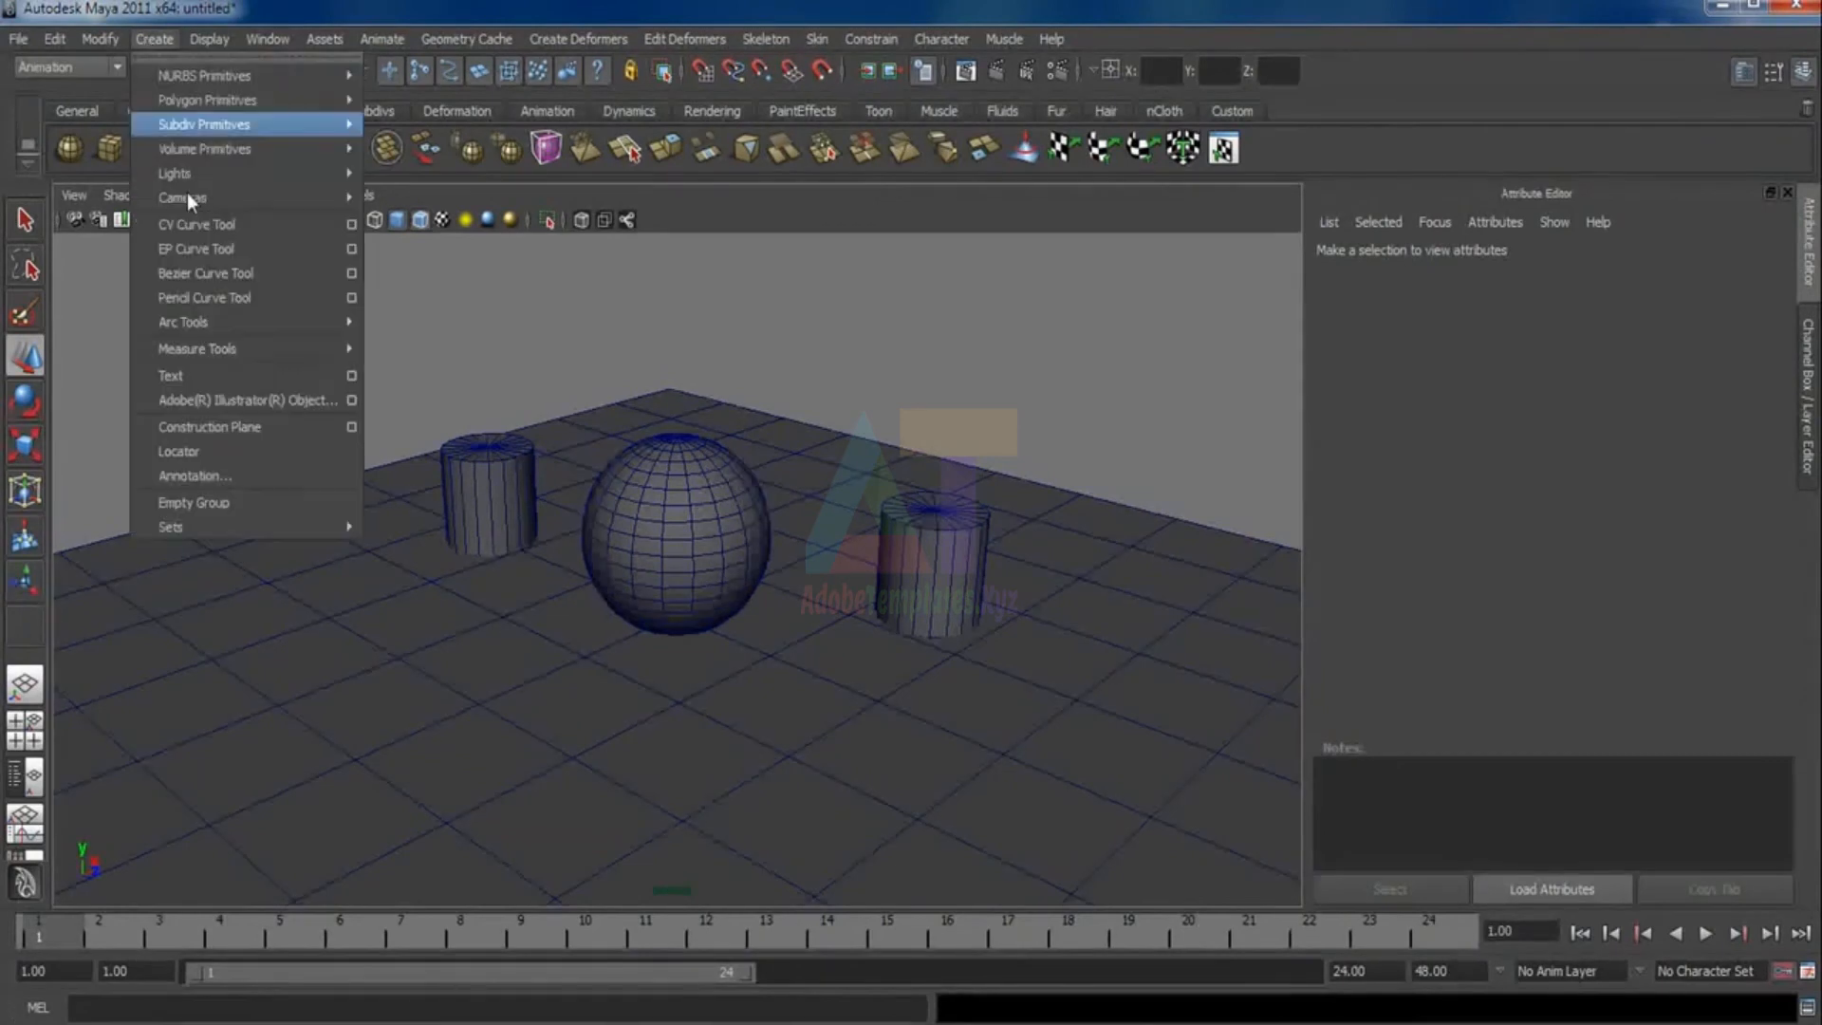
pyautogui.moveTo(203, 171)
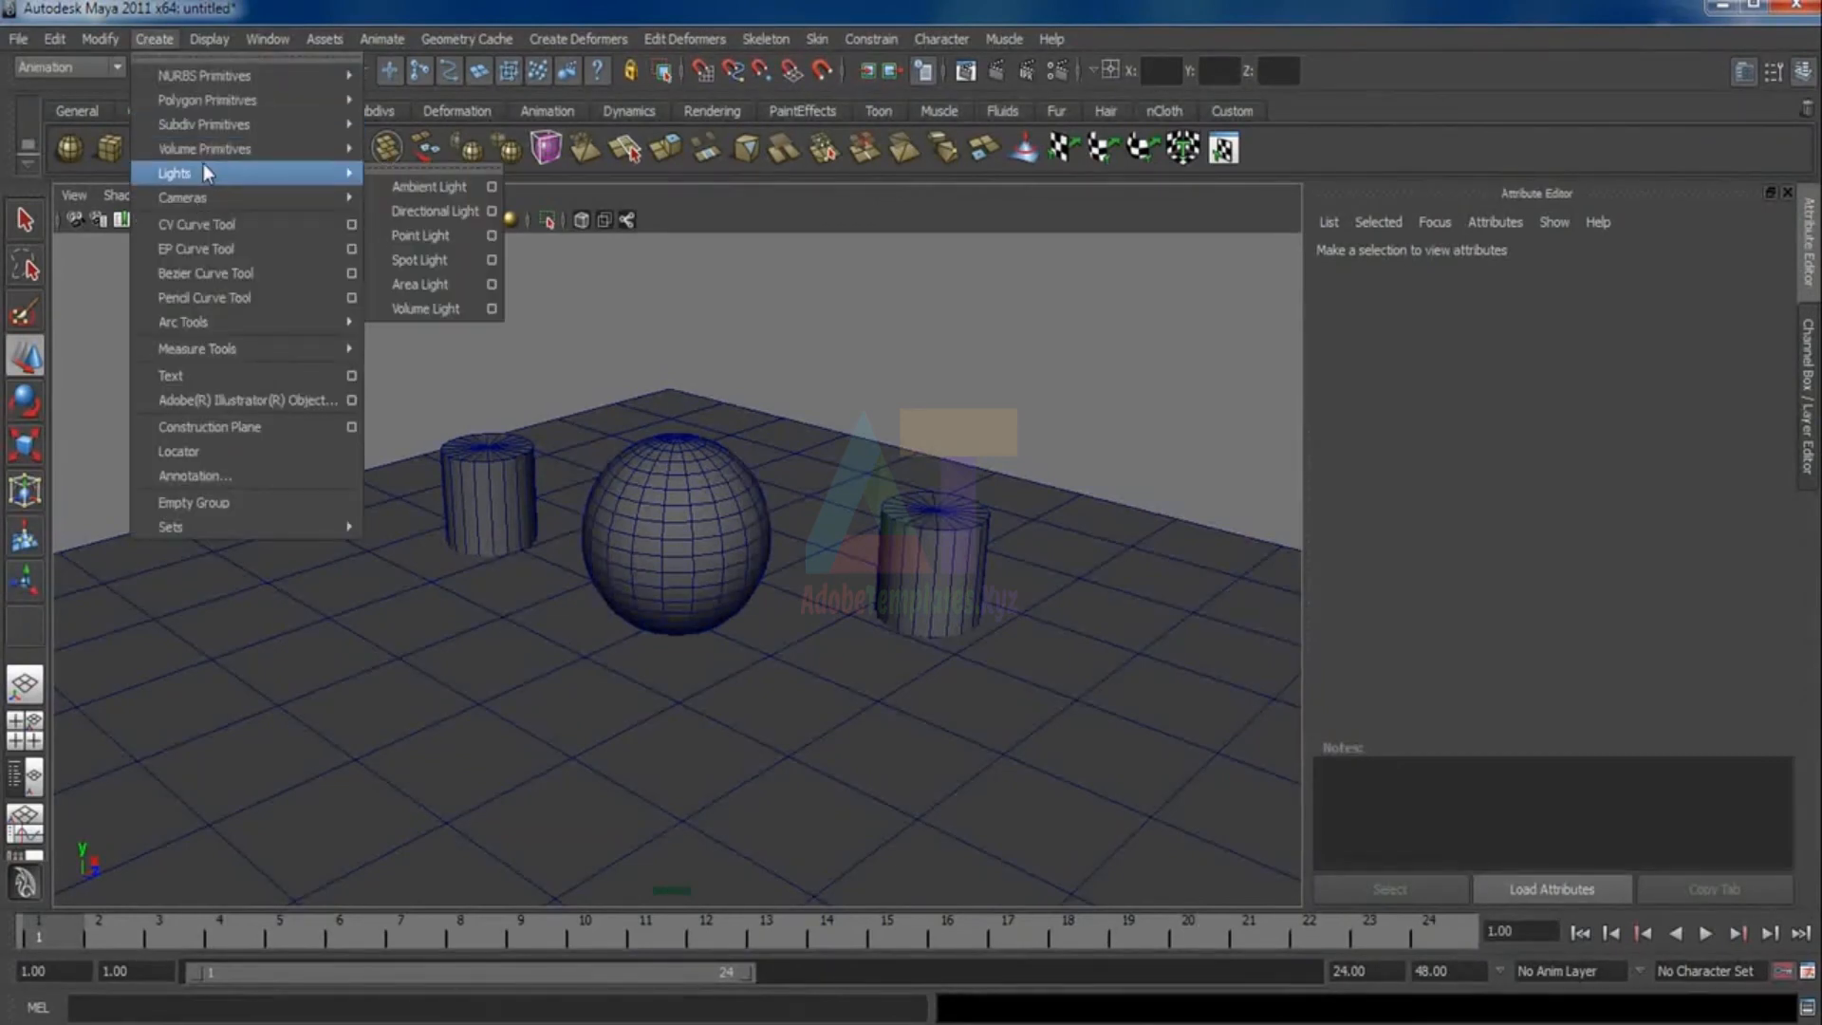
pyautogui.click(446, 236)
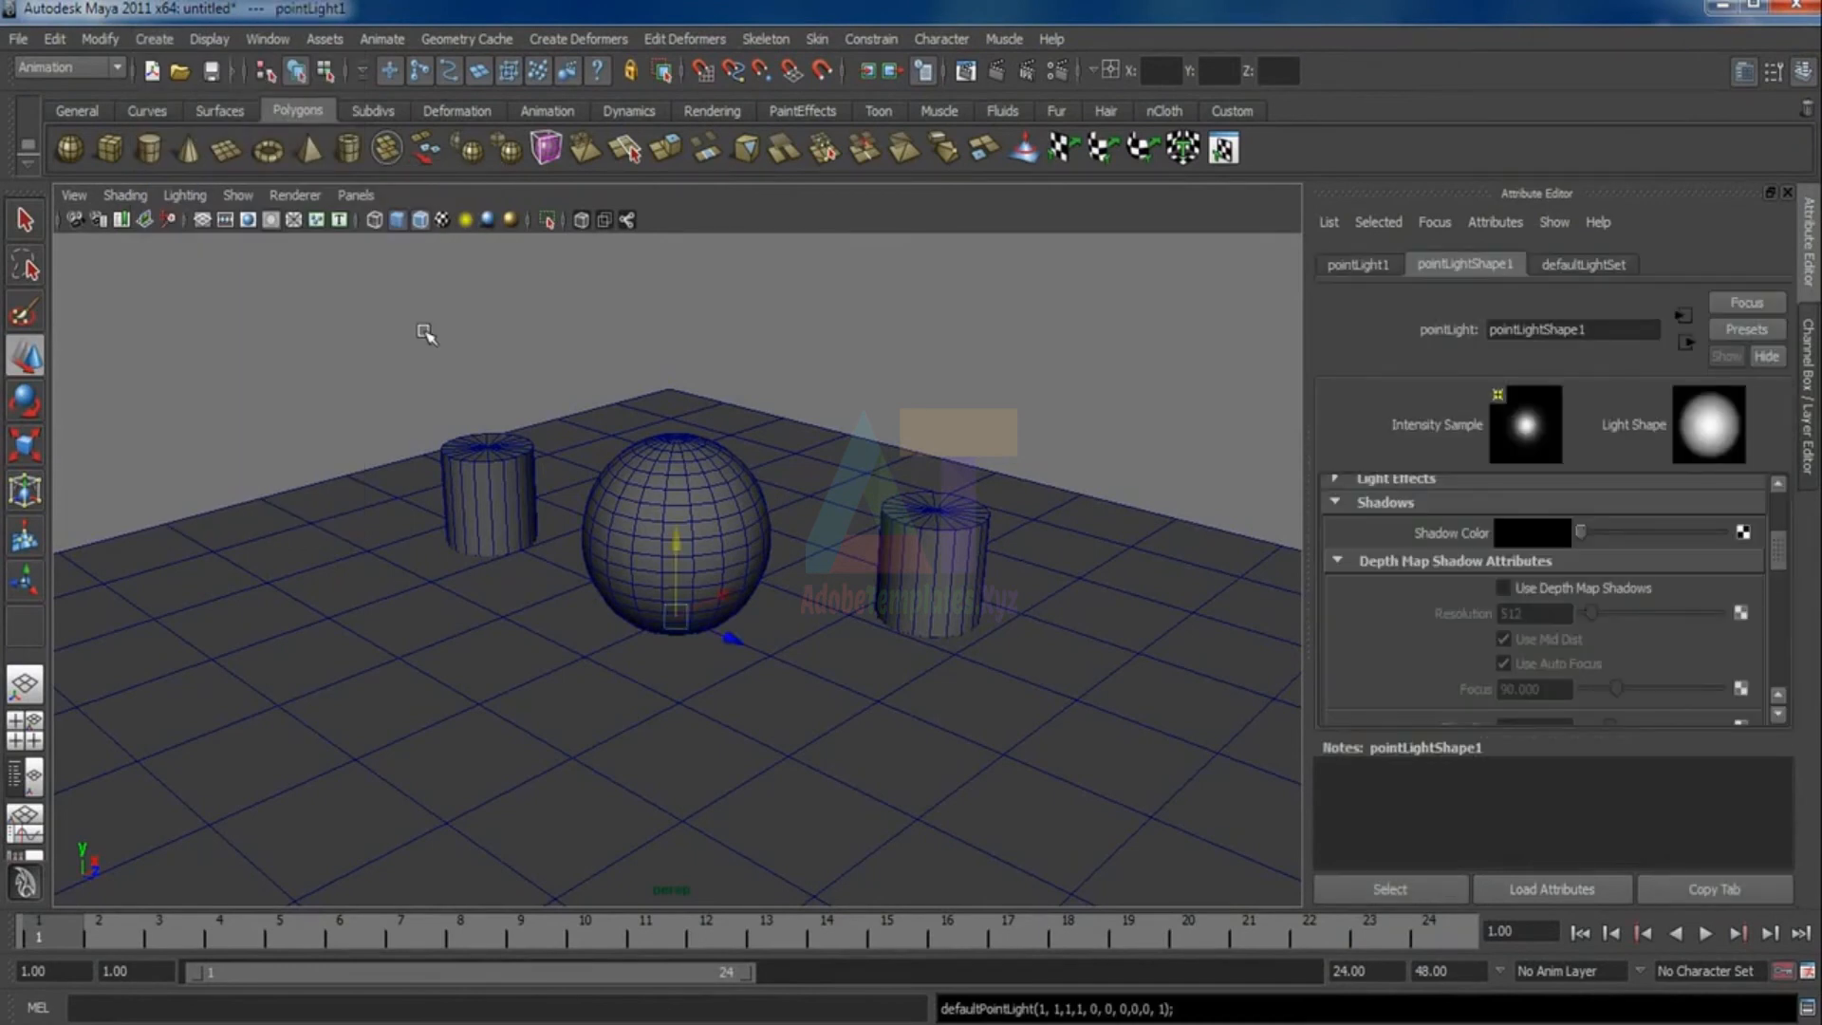
# With scene lighting shown in the viewport, move the point light above the plane in front of the objects and render the frame
pyautogui.press('7')
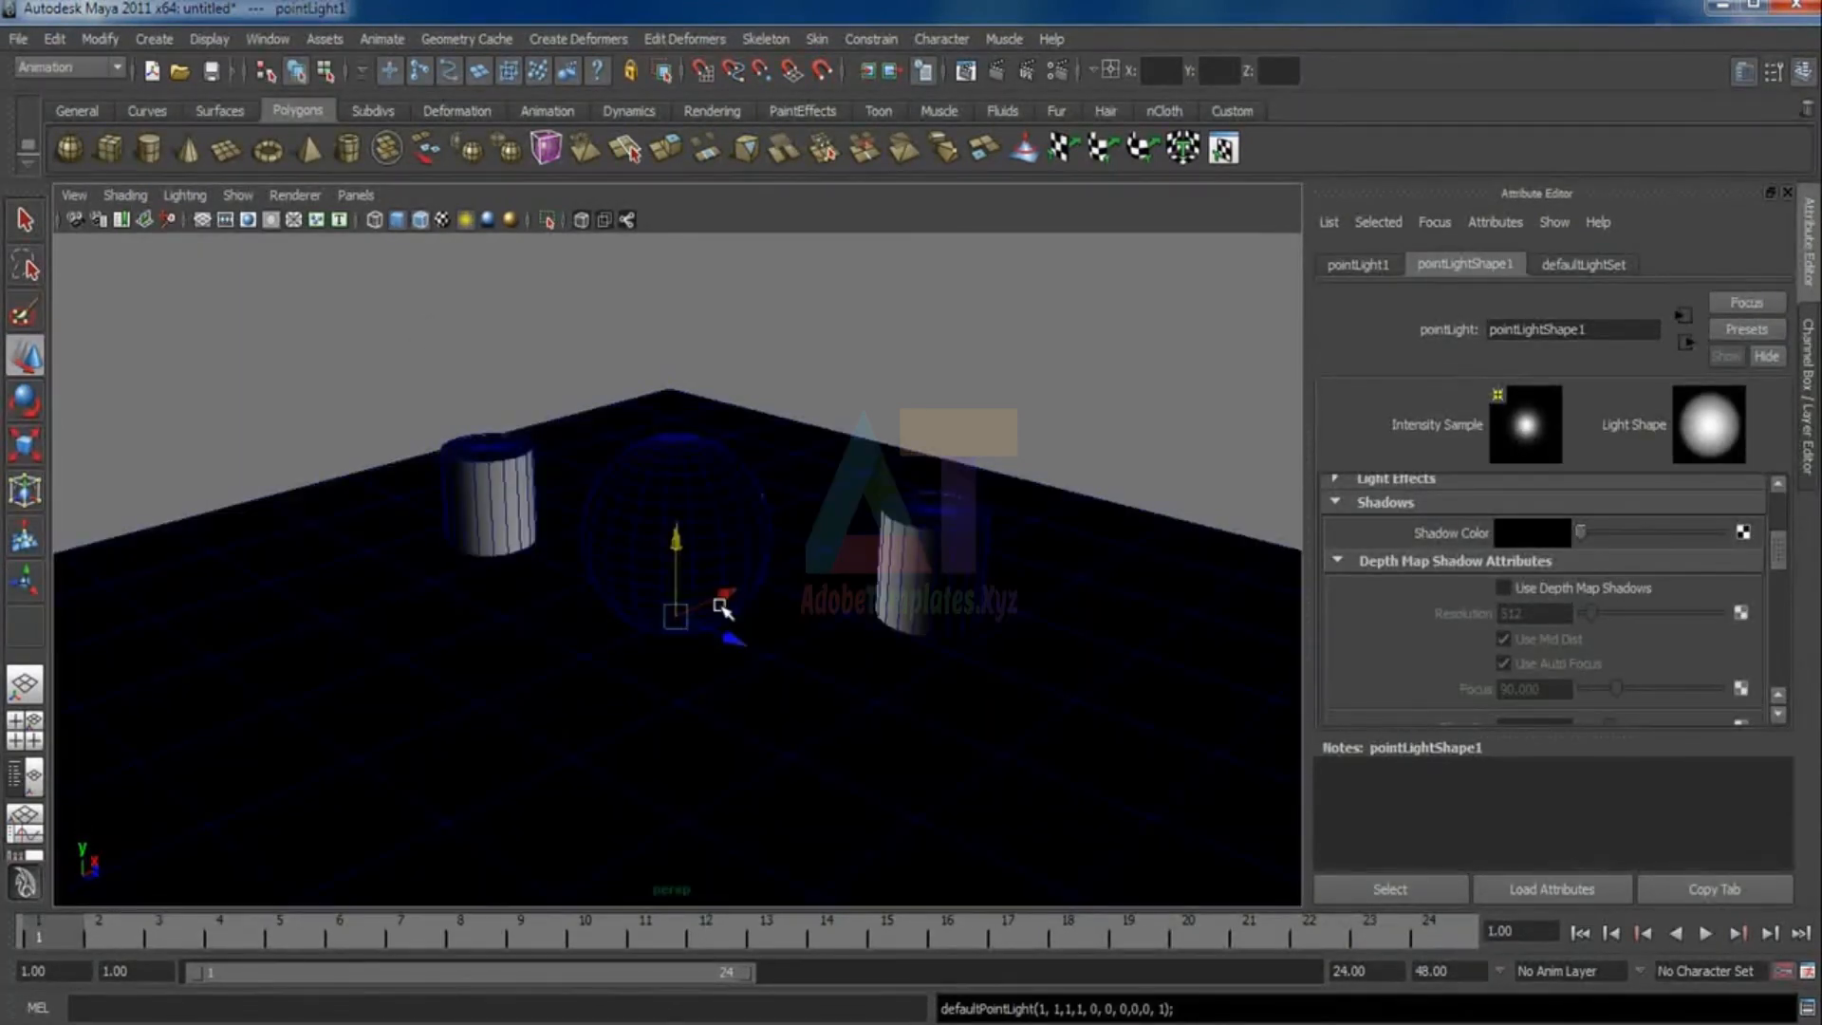
pyautogui.moveTo(718, 607)
pyautogui.mouseDown()
pyautogui.moveTo(595, 664)
pyautogui.moveTo(509, 797)
pyautogui.moveTo(481, 779)
pyautogui.moveTo(552, 821)
pyautogui.mouseUp()
pyautogui.moveTo(488, 690); pyautogui.dragTo(484, 453)
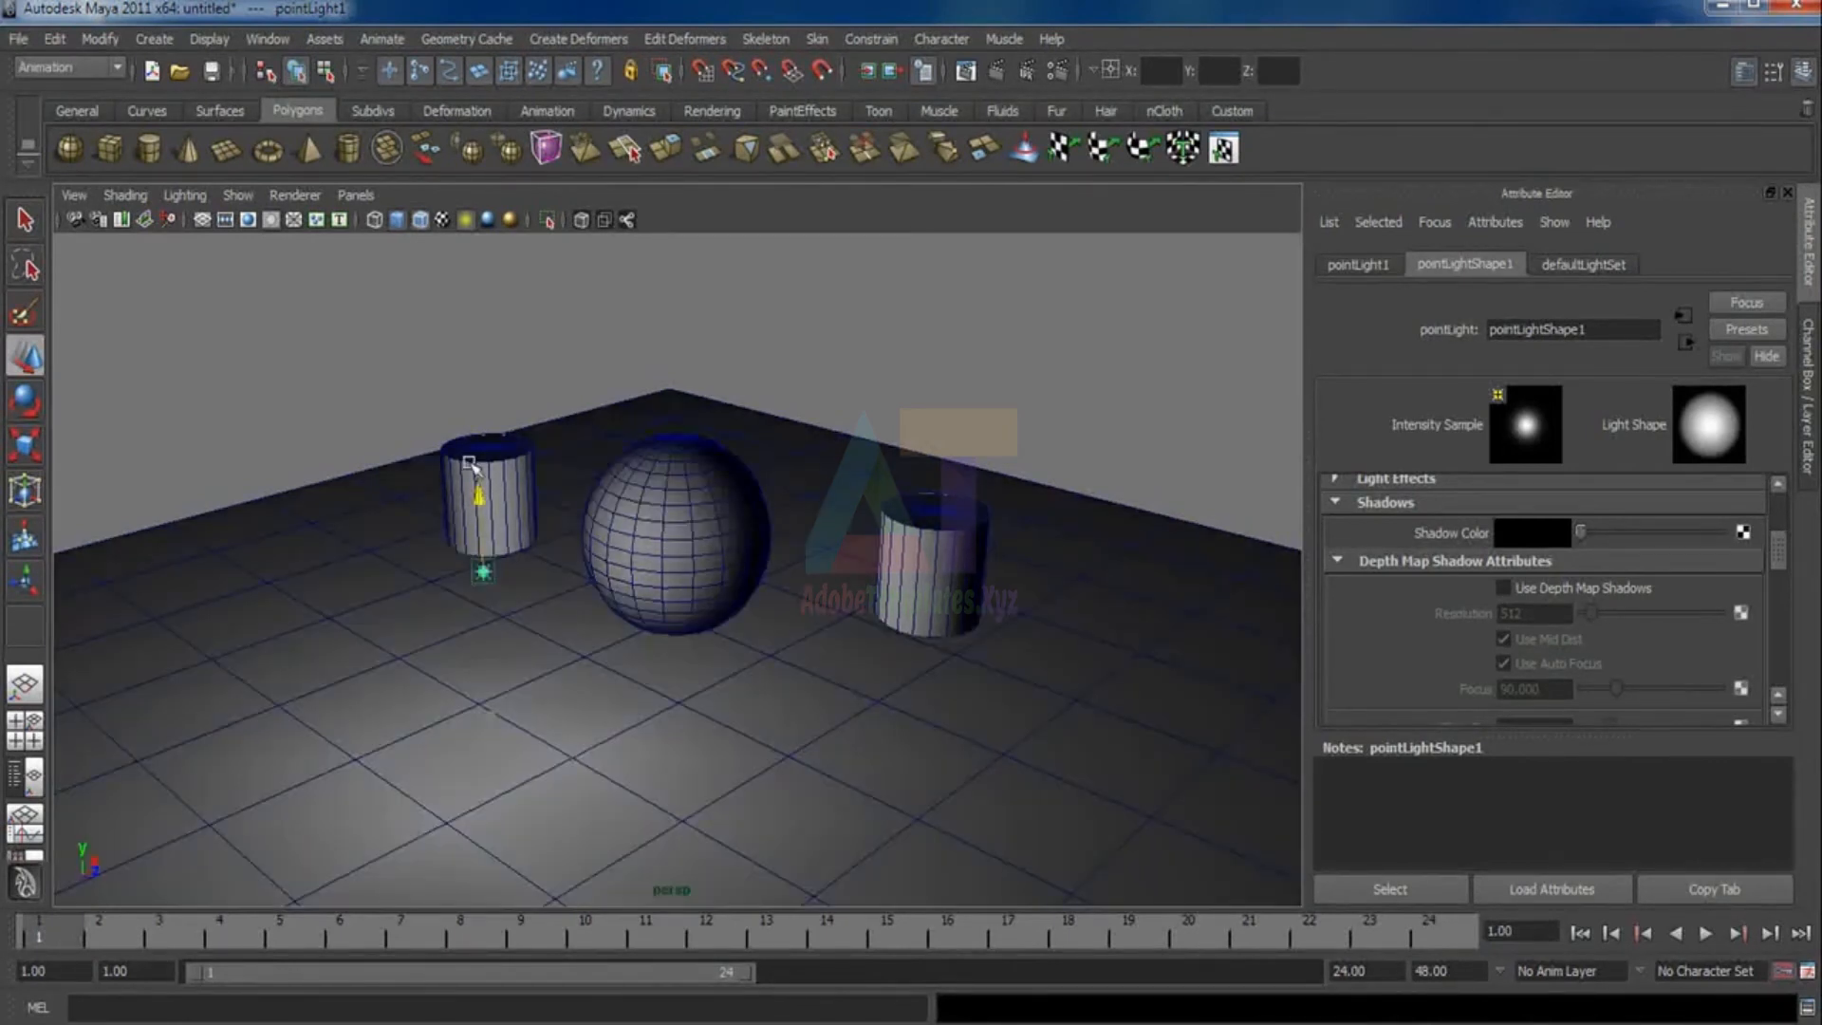
pyautogui.moveTo(528, 563); pyautogui.dragTo(632, 633)
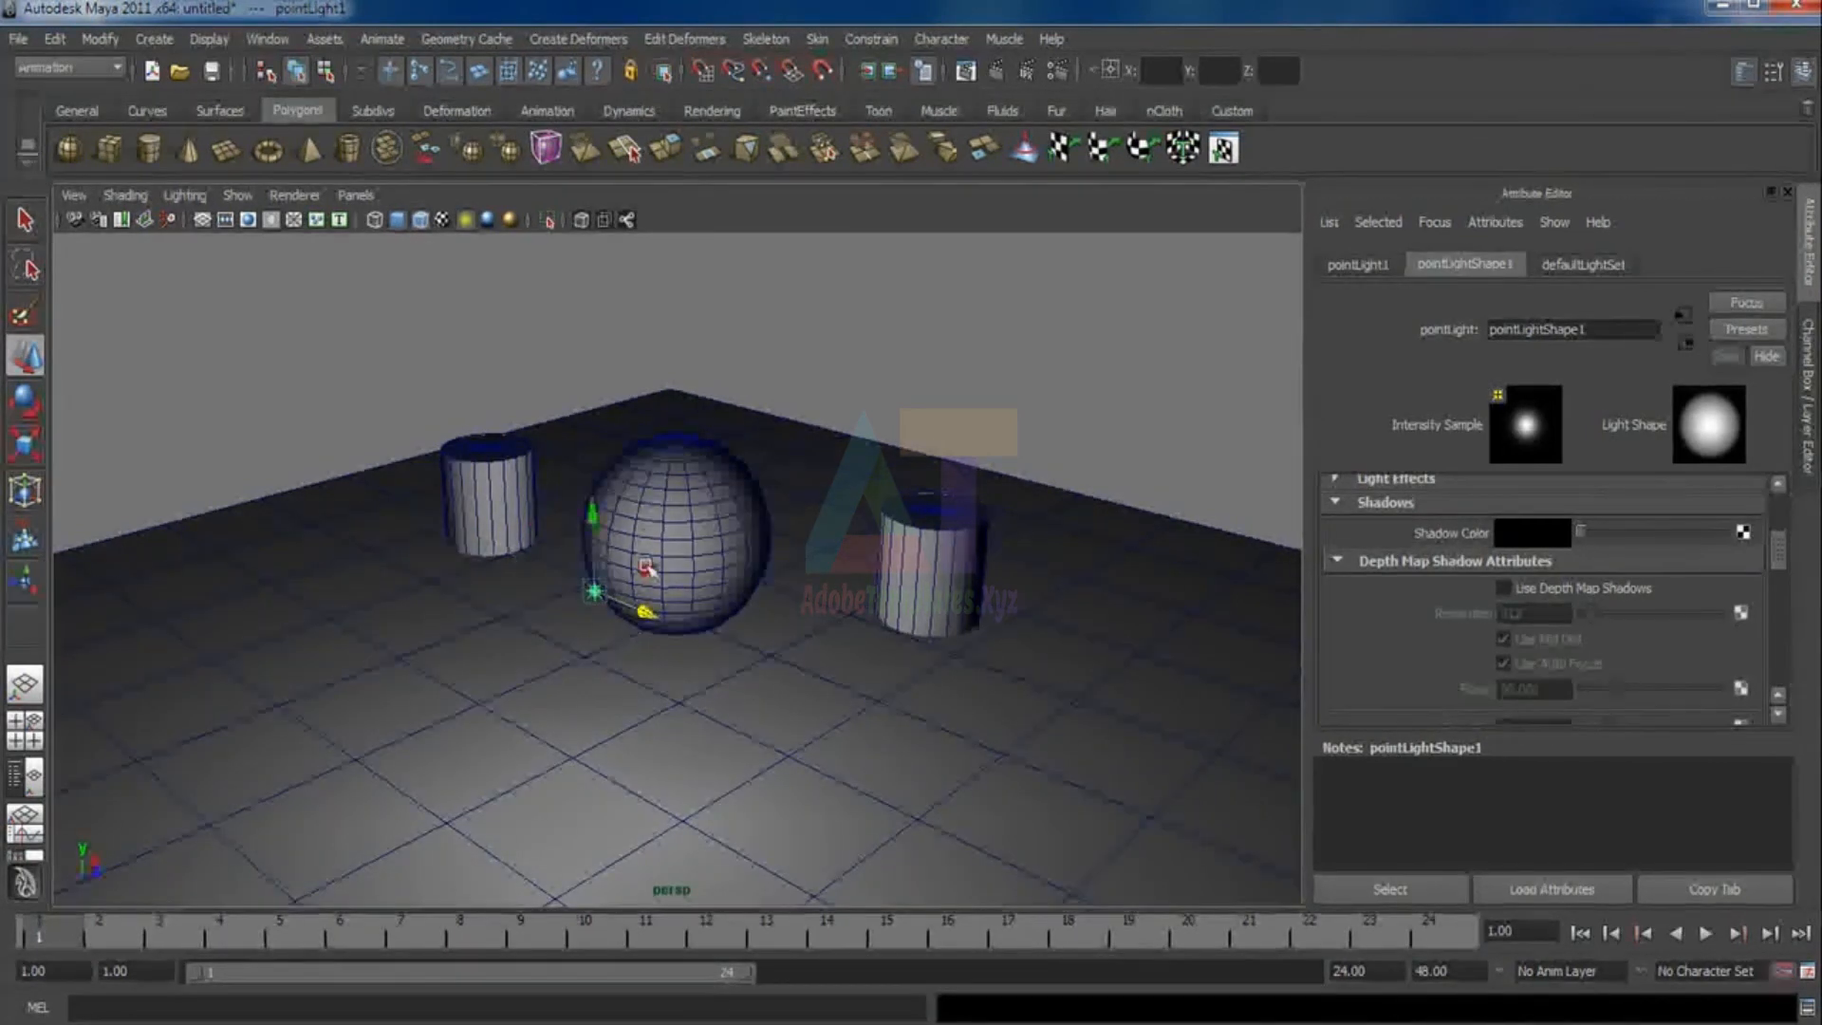
pyautogui.moveTo(651, 570); pyautogui.dragTo(568, 610)
pyautogui.click(410, 345)
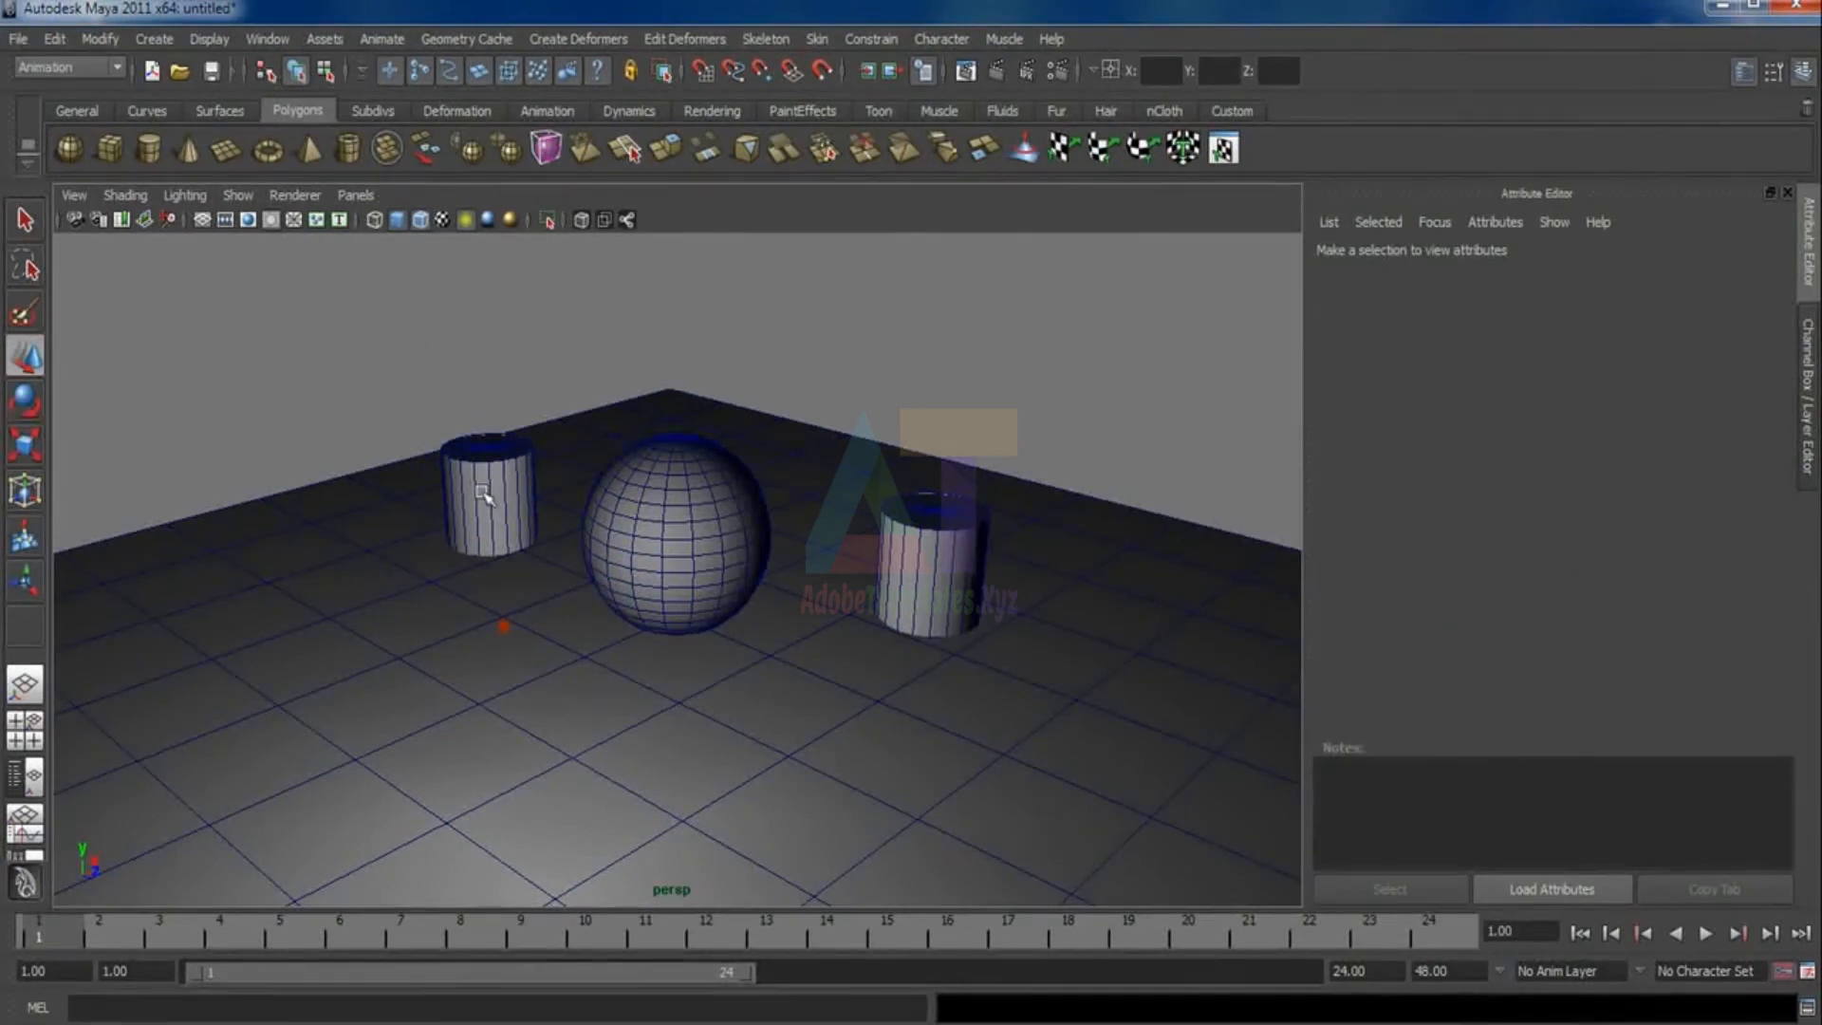
pyautogui.click(996, 73)
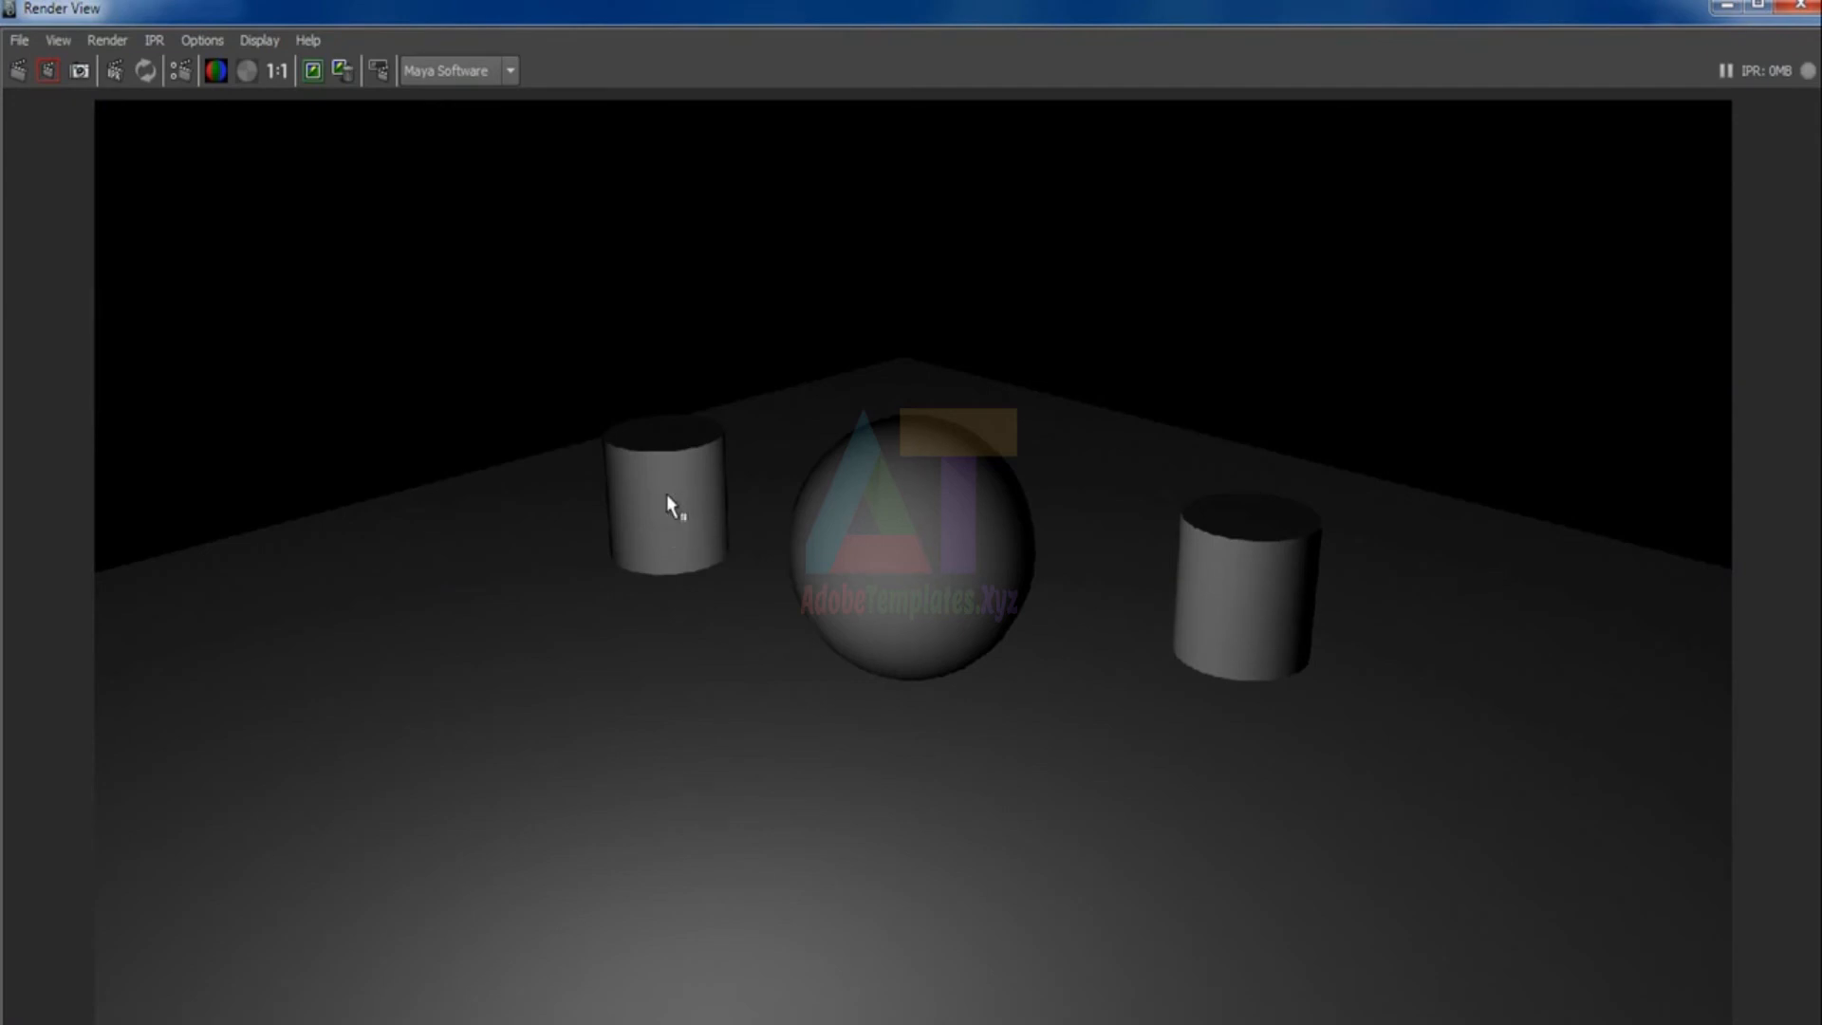
pyautogui.click(1800, 7)
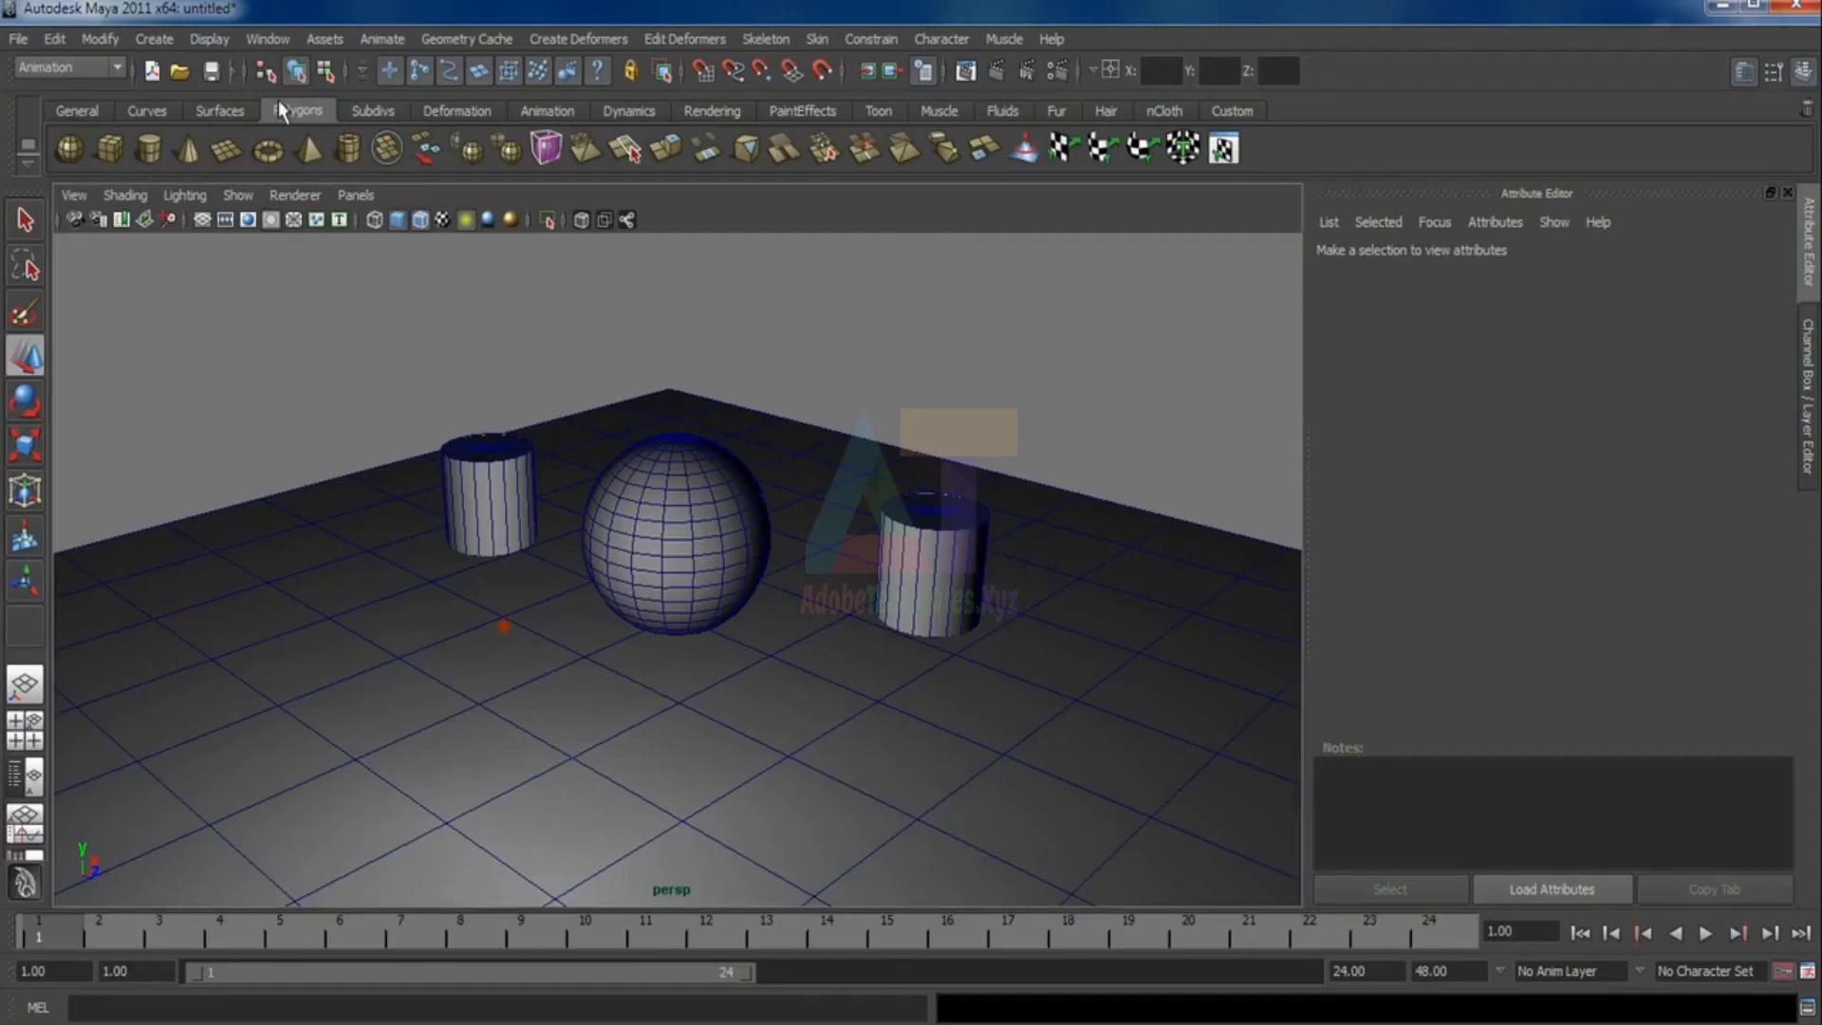
# Break the light links from pointLight1 to pCylinder1 and pCylinder2 using light-centric light linking, and render the frame
pyautogui.click(268, 42)
pyautogui.moveTo(333, 173)
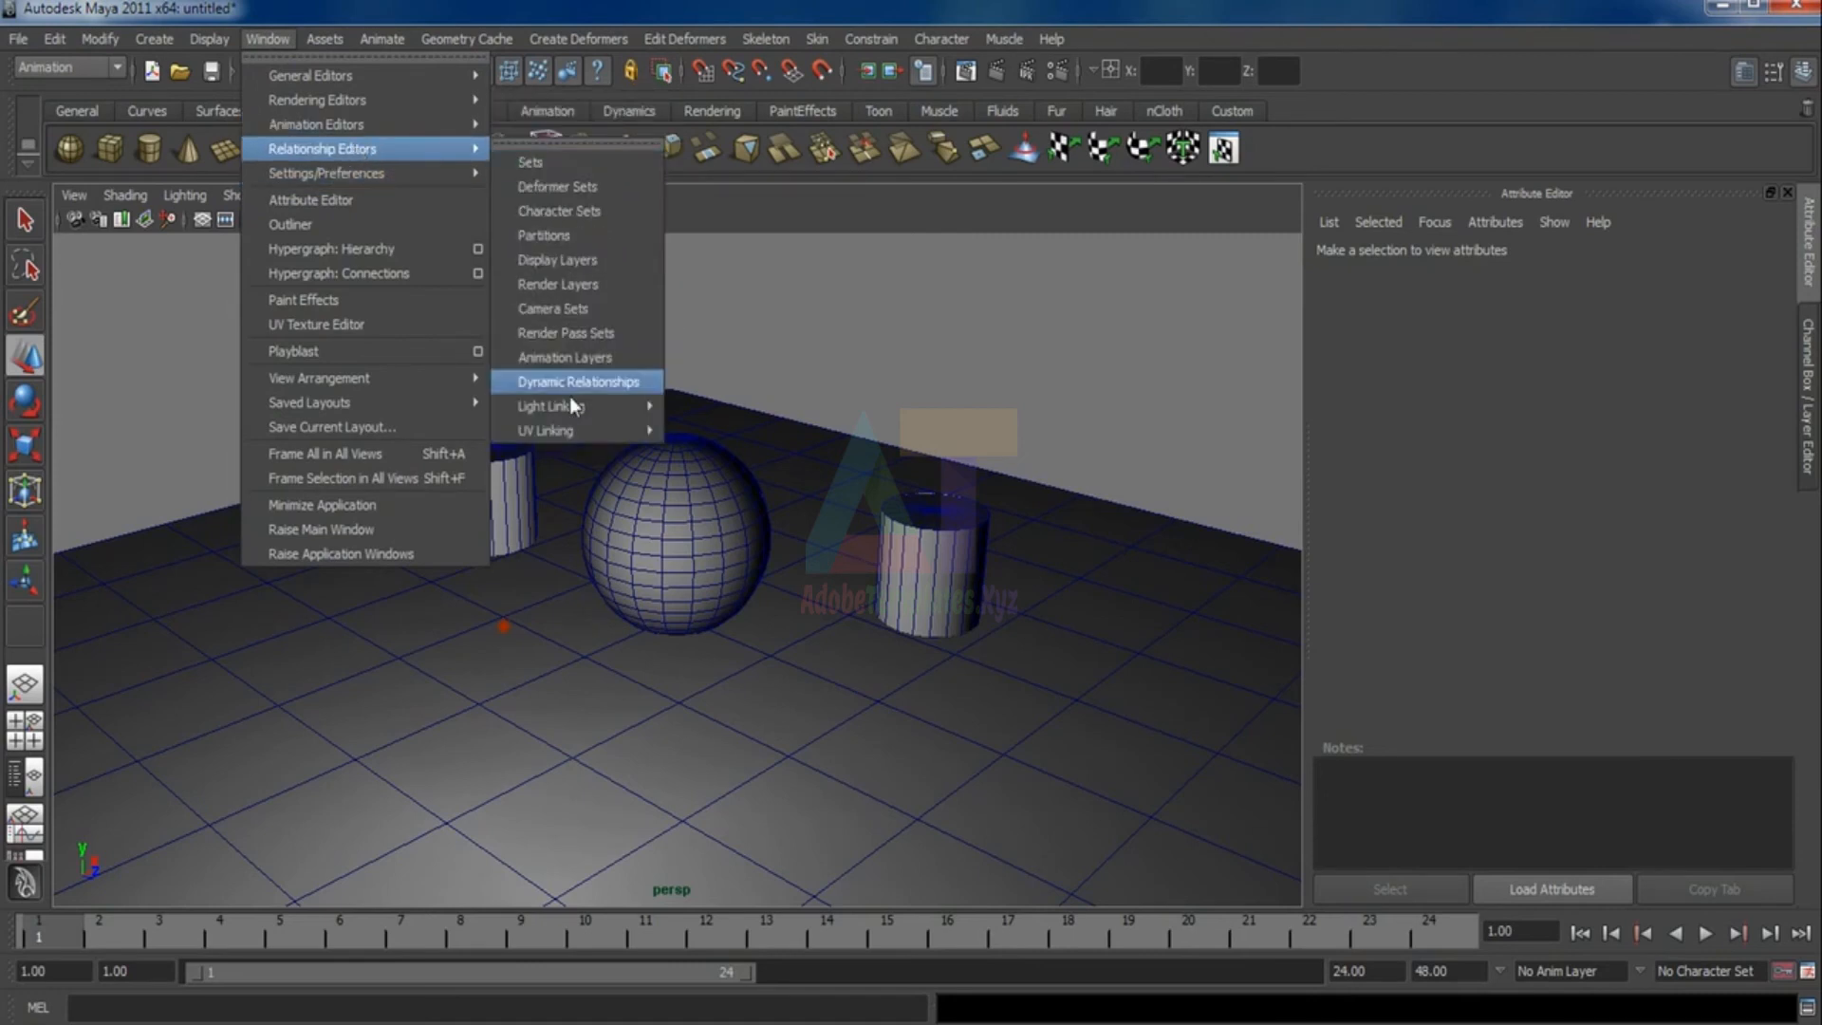
pyautogui.moveTo(574, 415)
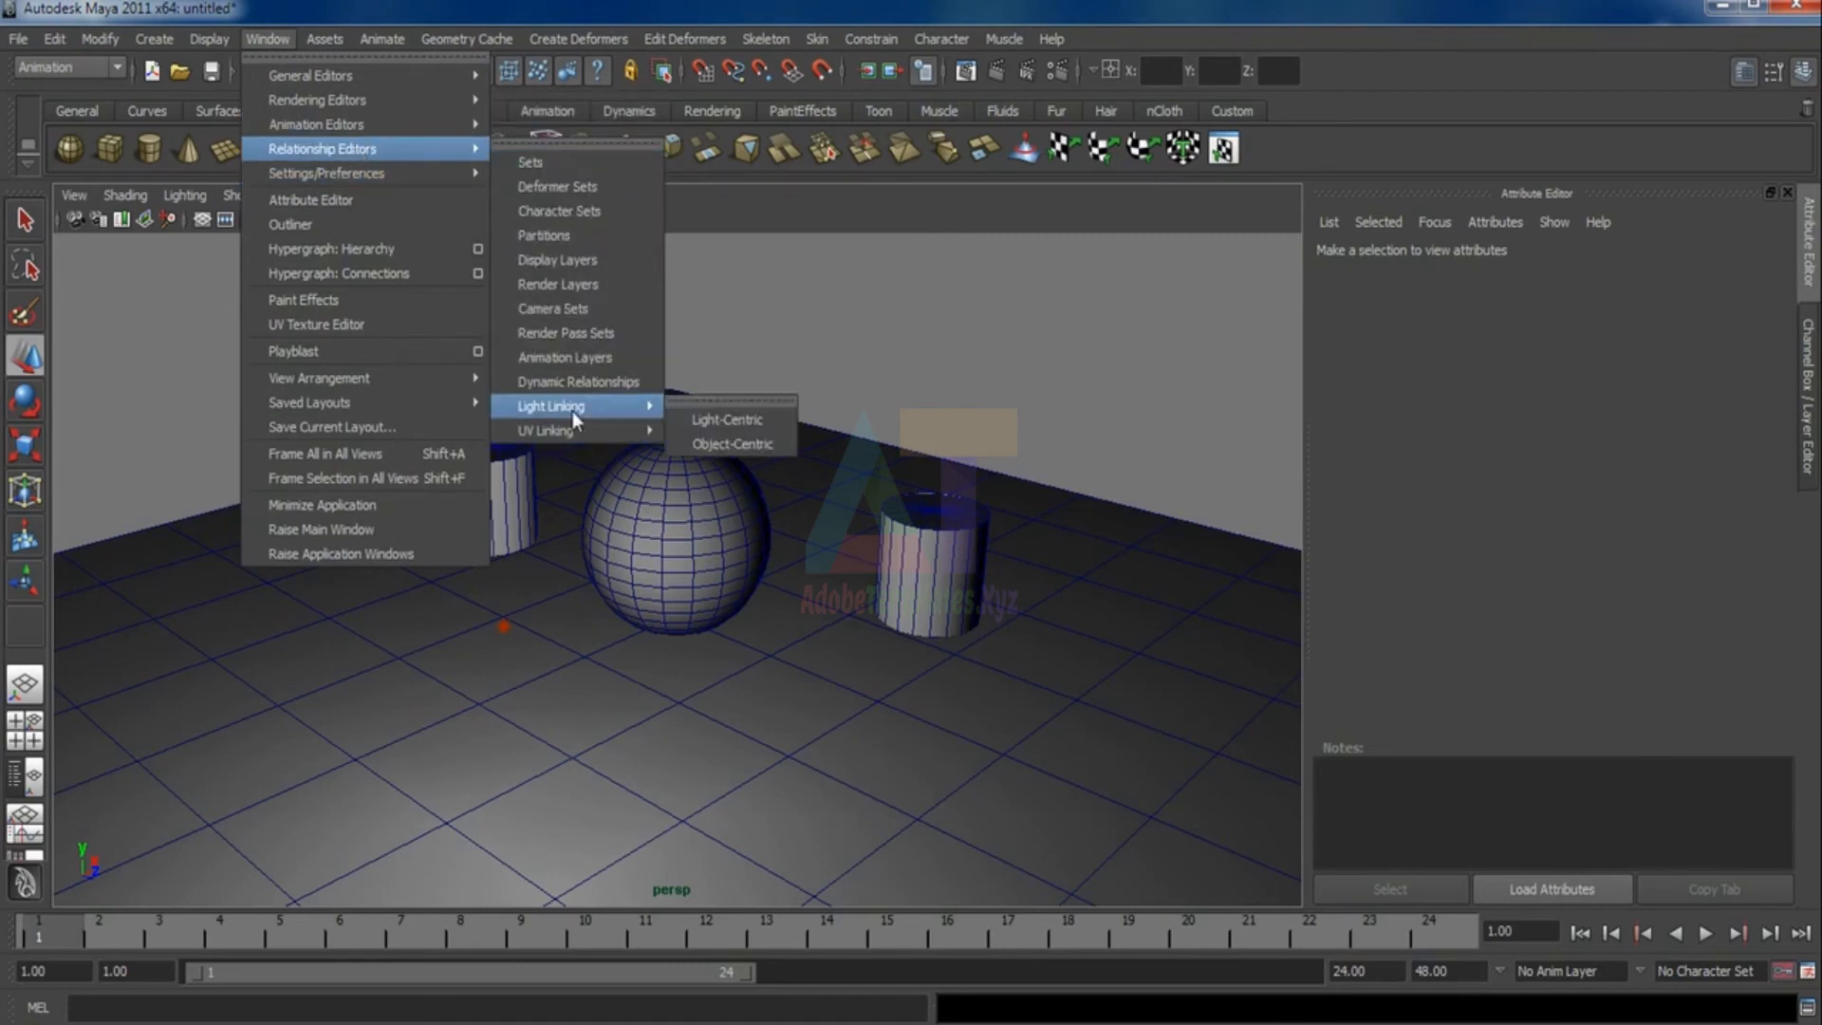
pyautogui.click(750, 423)
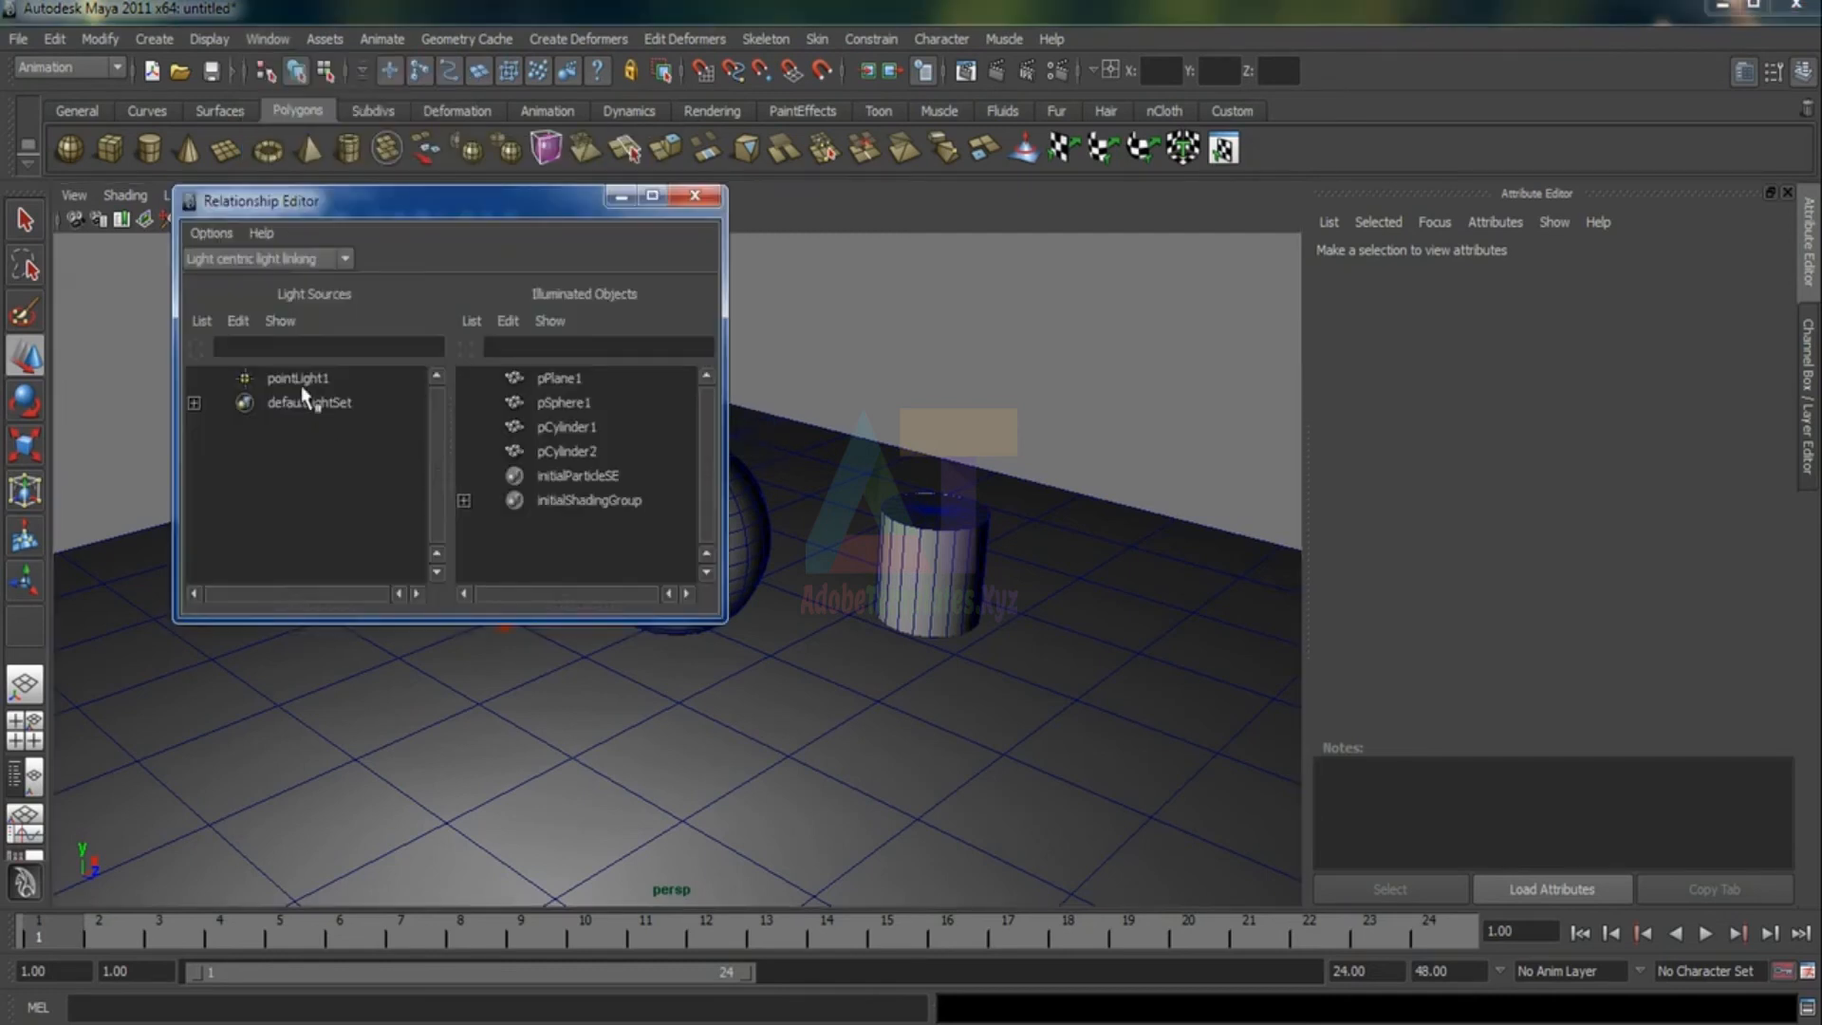
pyautogui.click(300, 379)
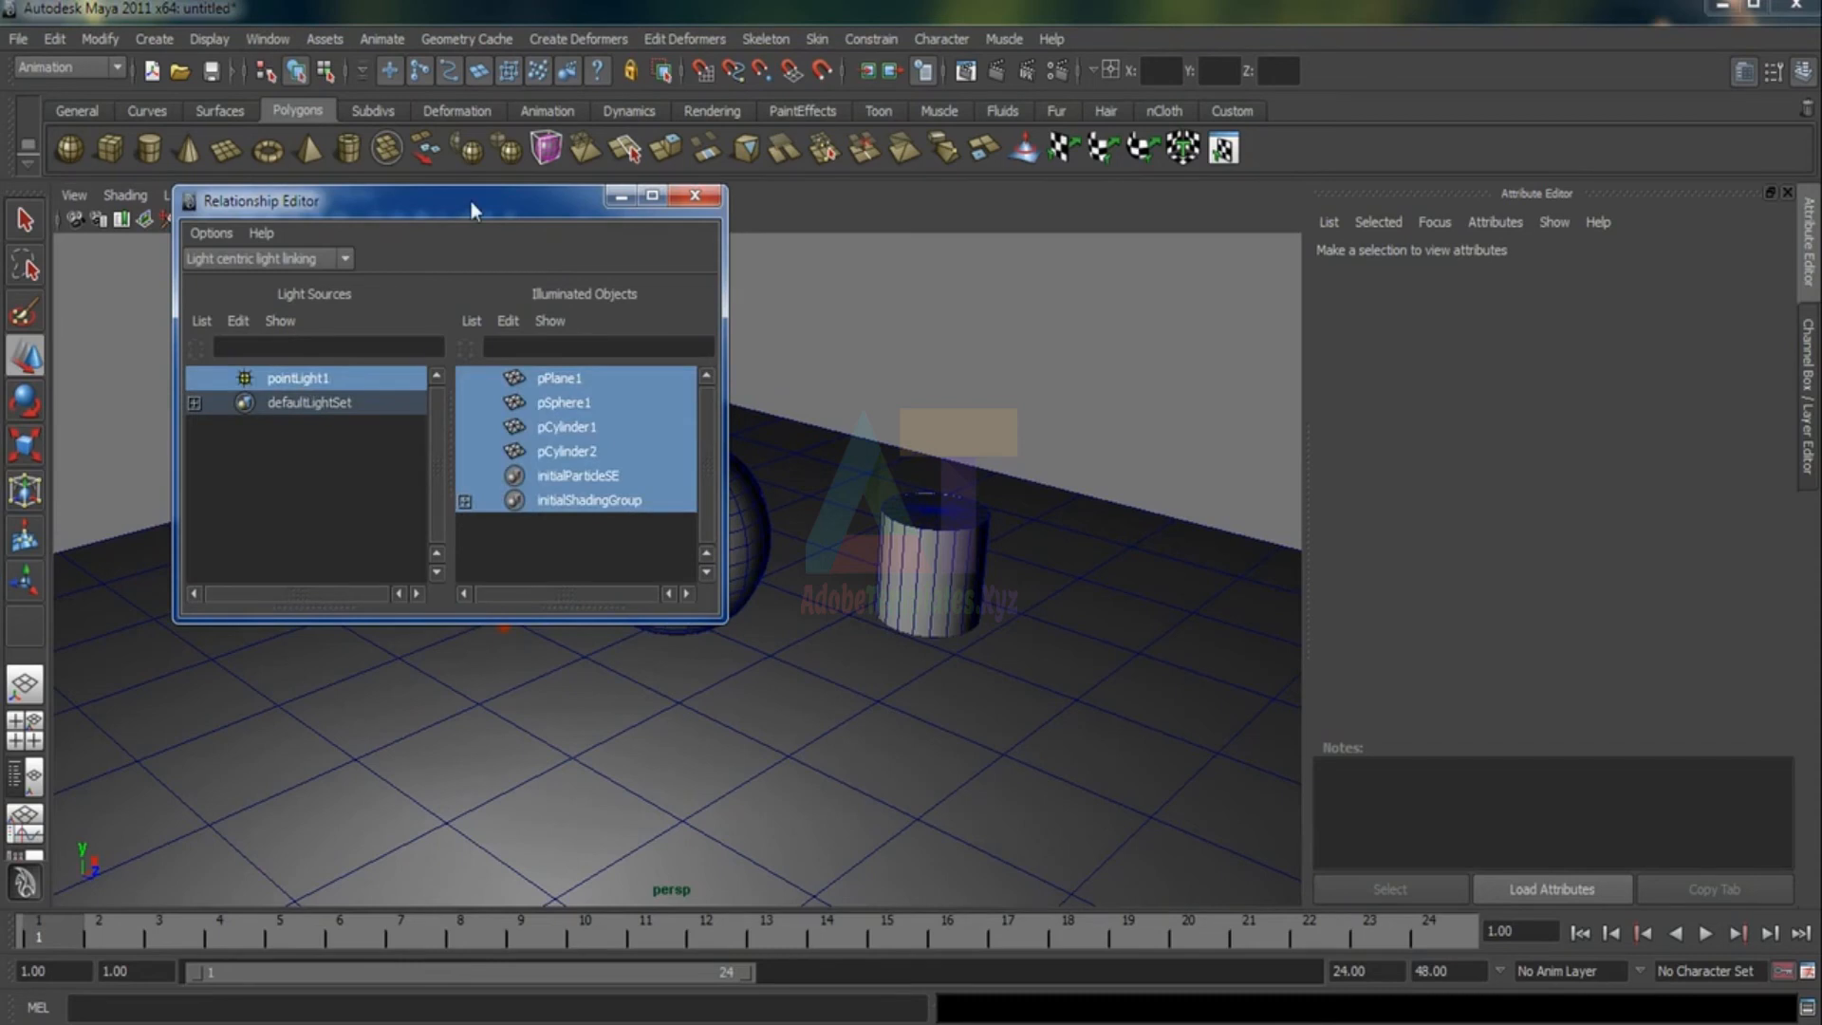
pyautogui.moveTo(471, 201); pyautogui.dragTo(317, 137)
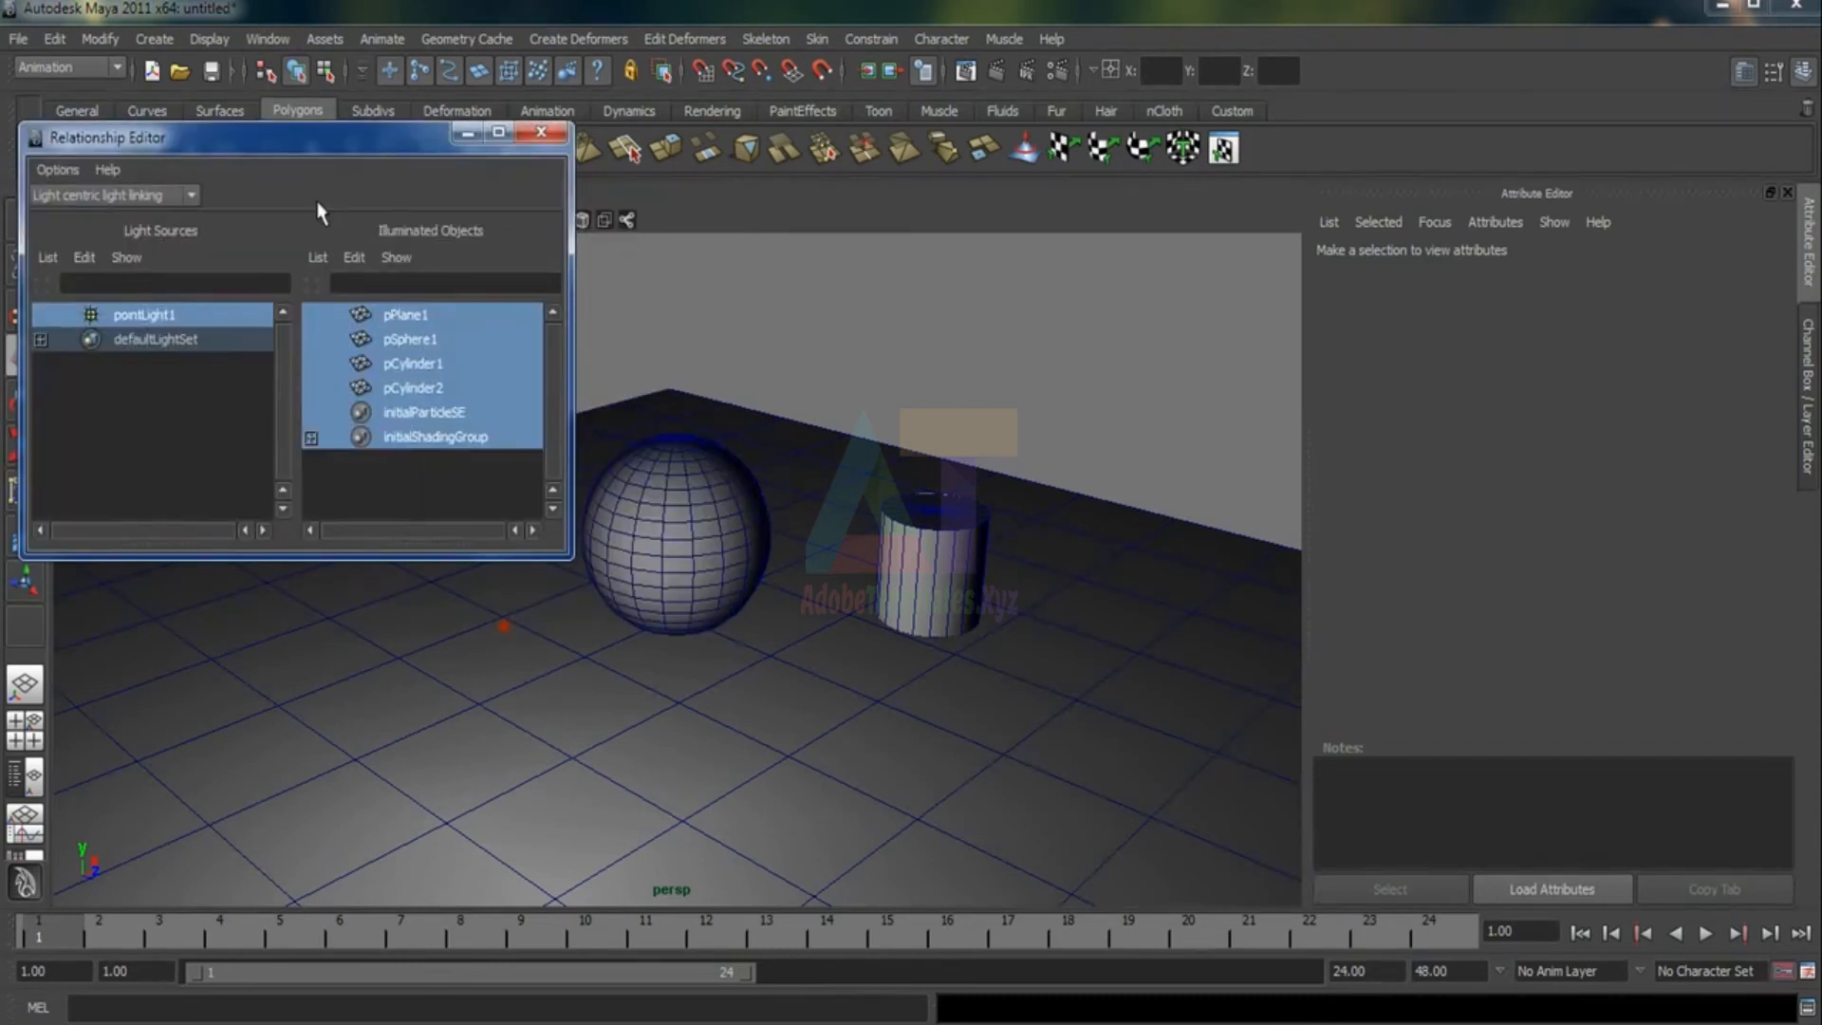
pyautogui.click(429, 389)
pyautogui.click(427, 367)
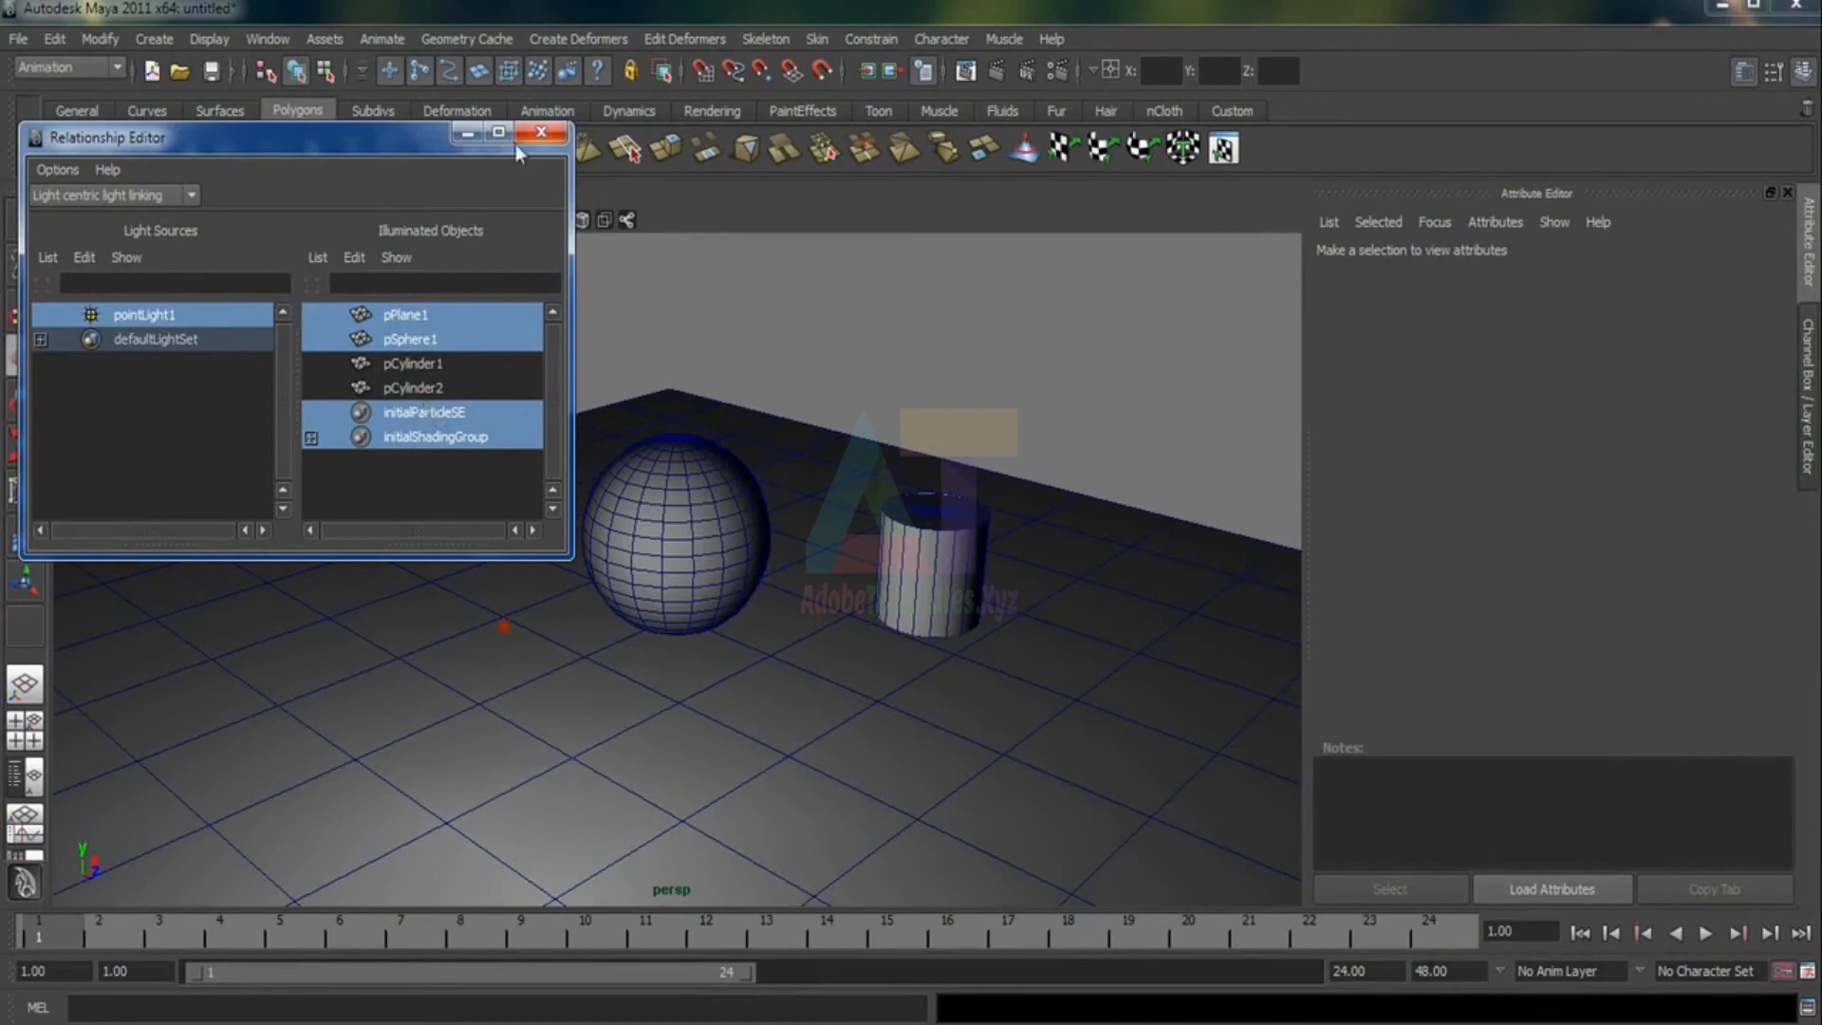
pyautogui.click(540, 132)
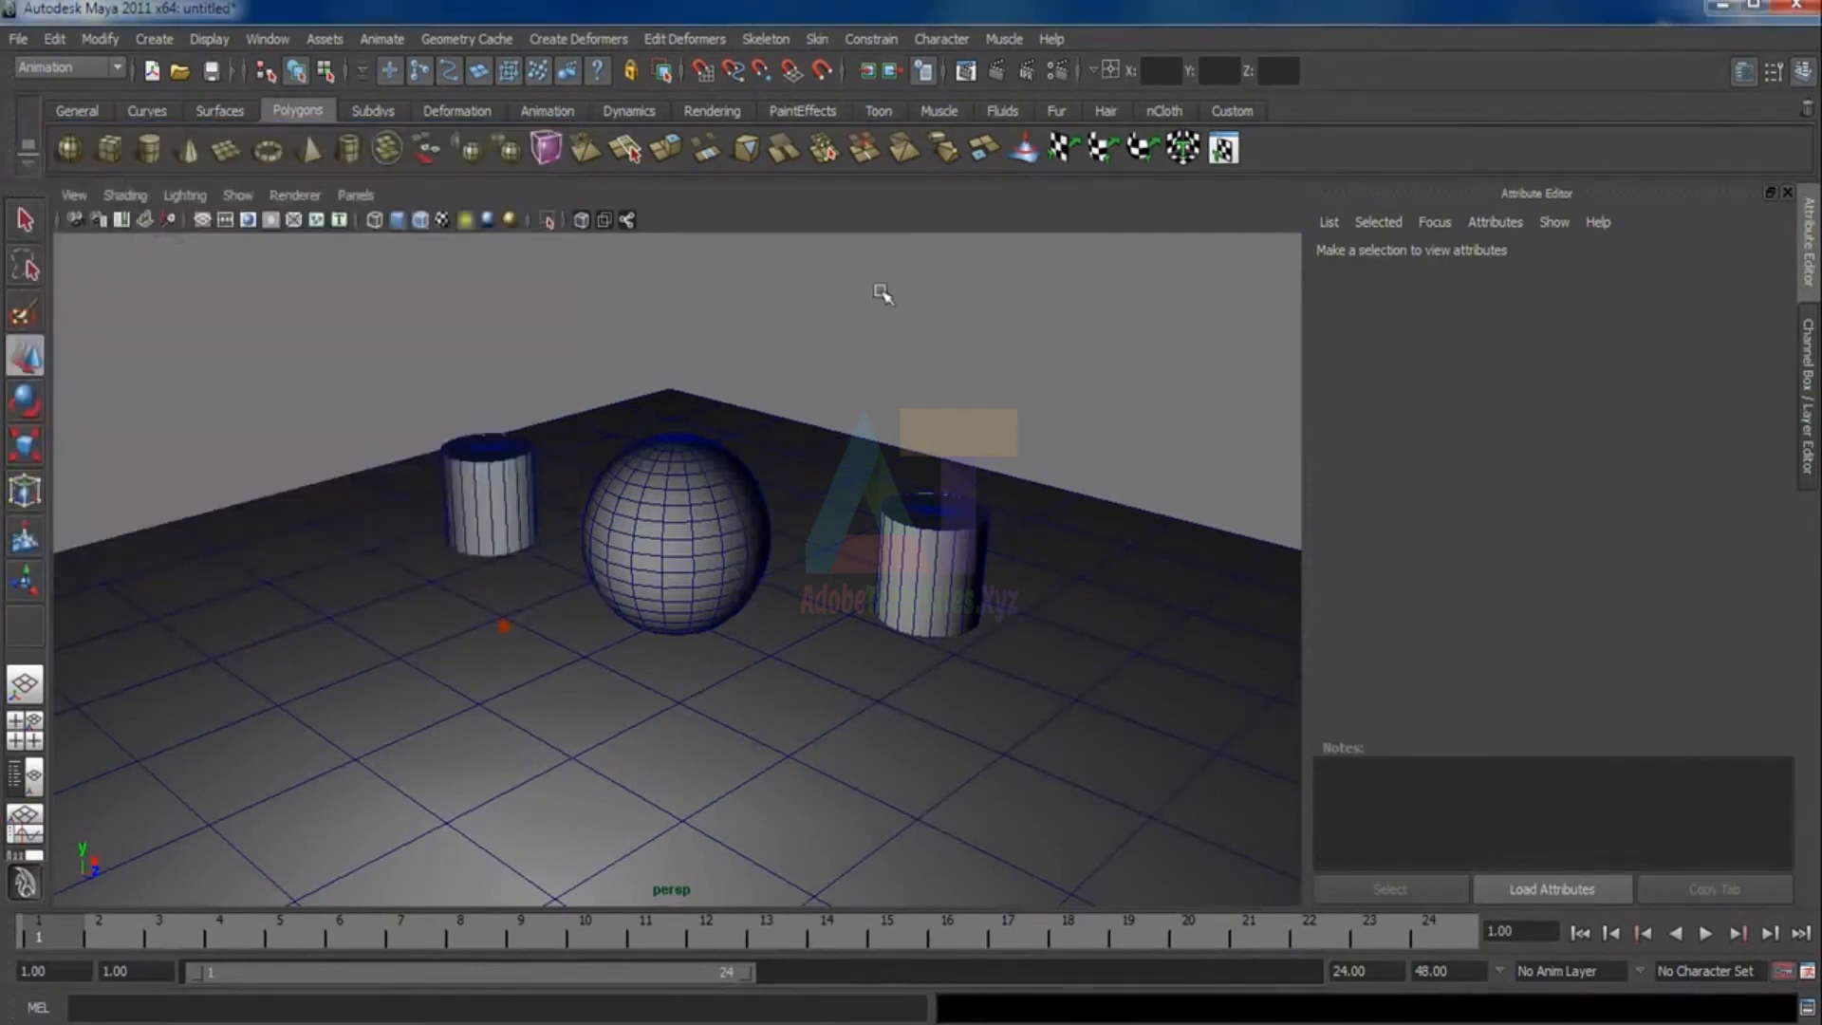
pyautogui.click(997, 74)
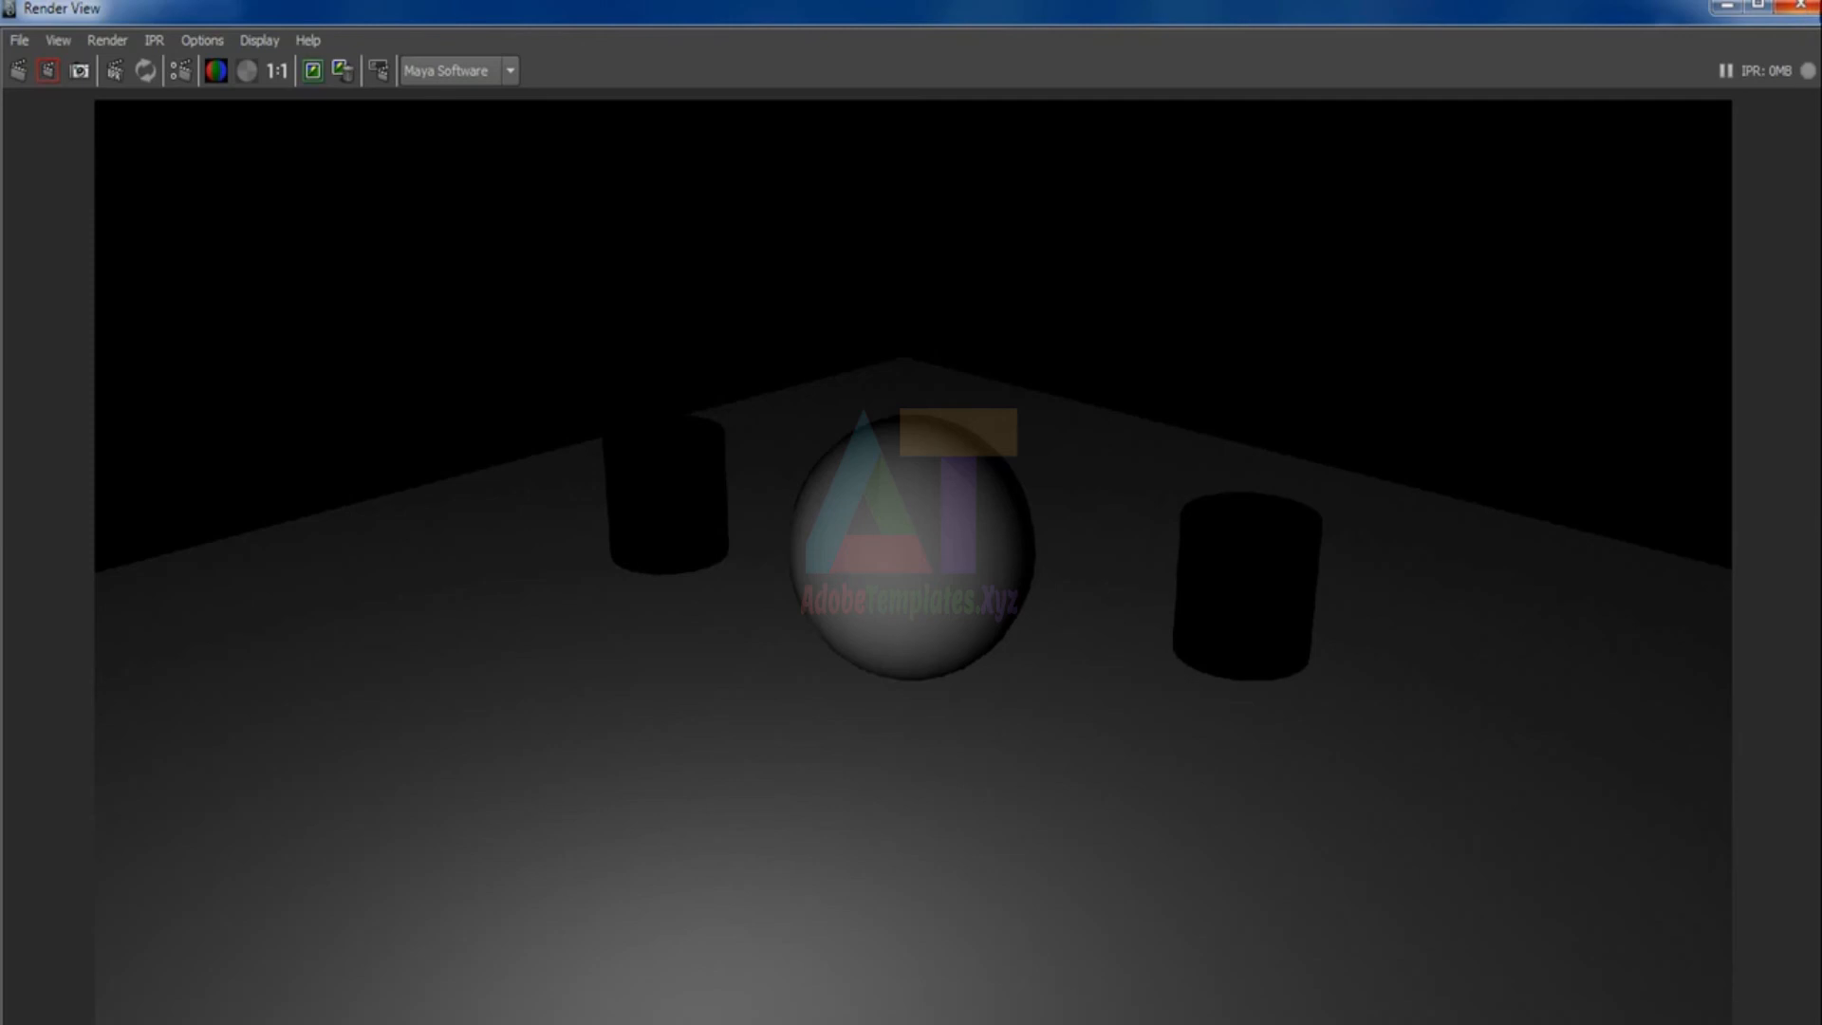
pyautogui.click(1800, 7)
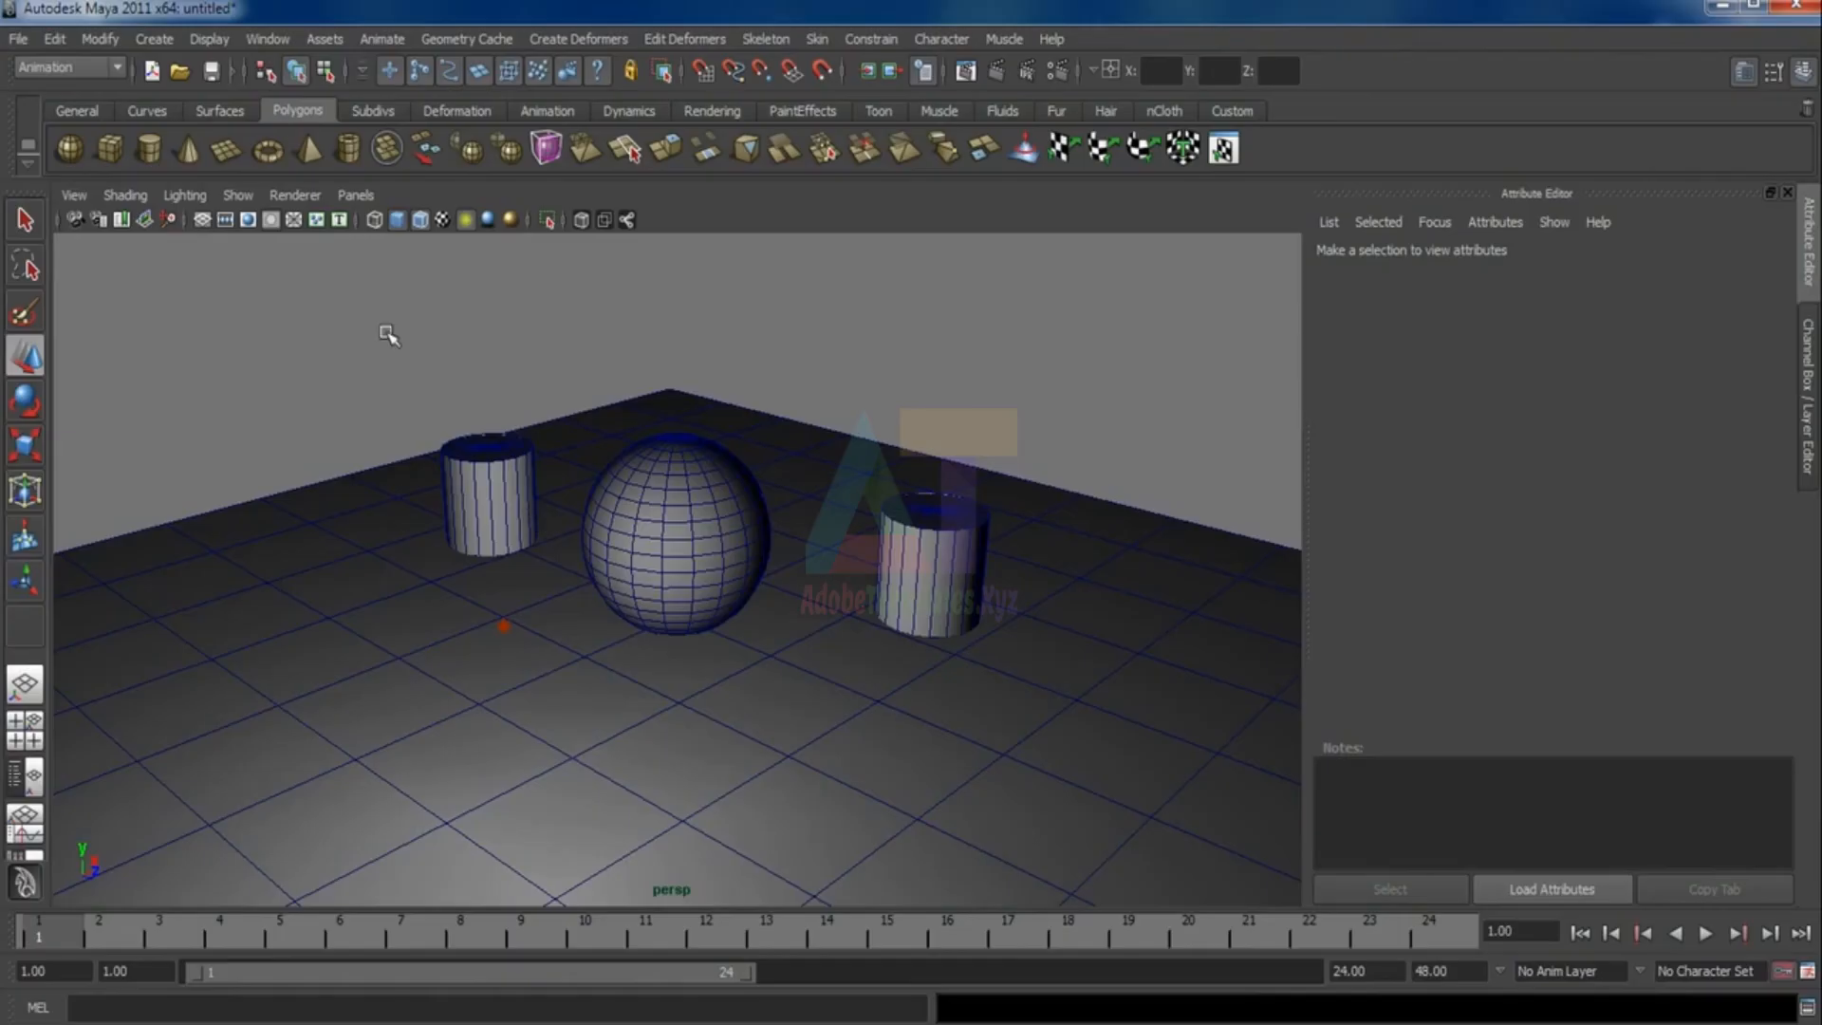
# Create a second point light, place it above the plane in front of the first one, and render the frame
pyautogui.click(153, 38)
pyautogui.moveTo(334, 176)
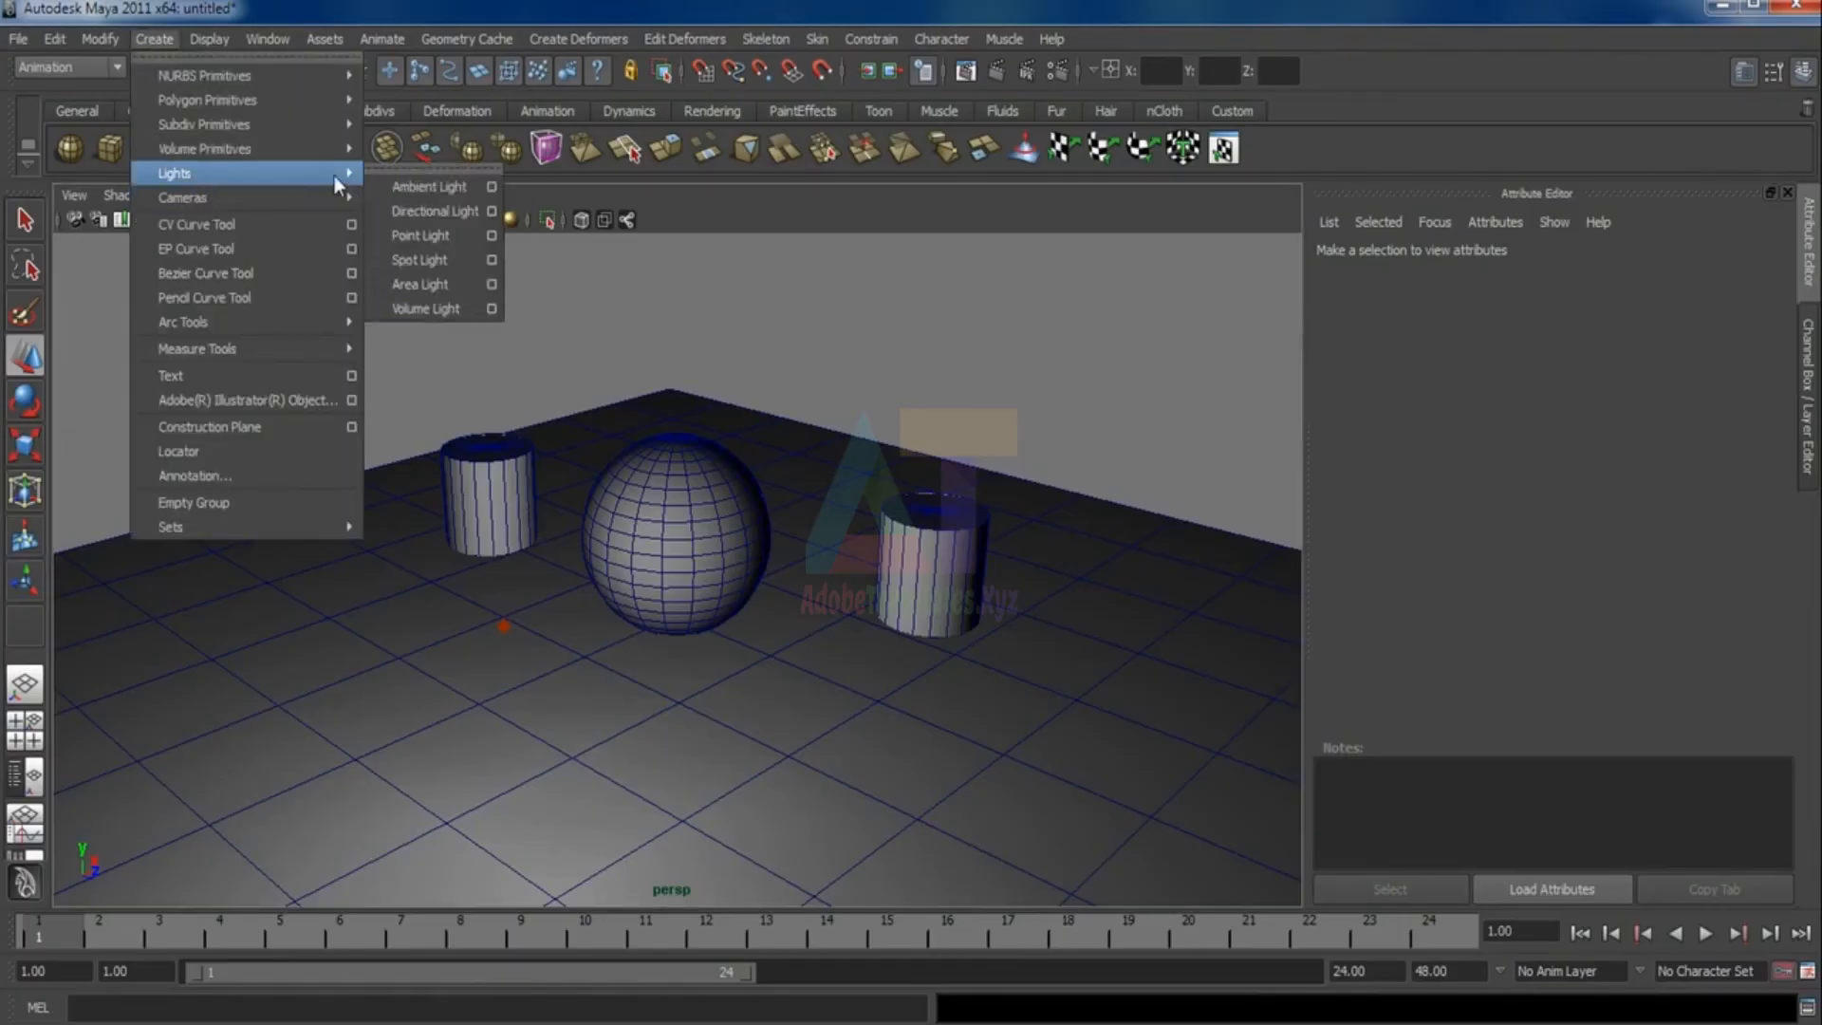
pyautogui.click(450, 236)
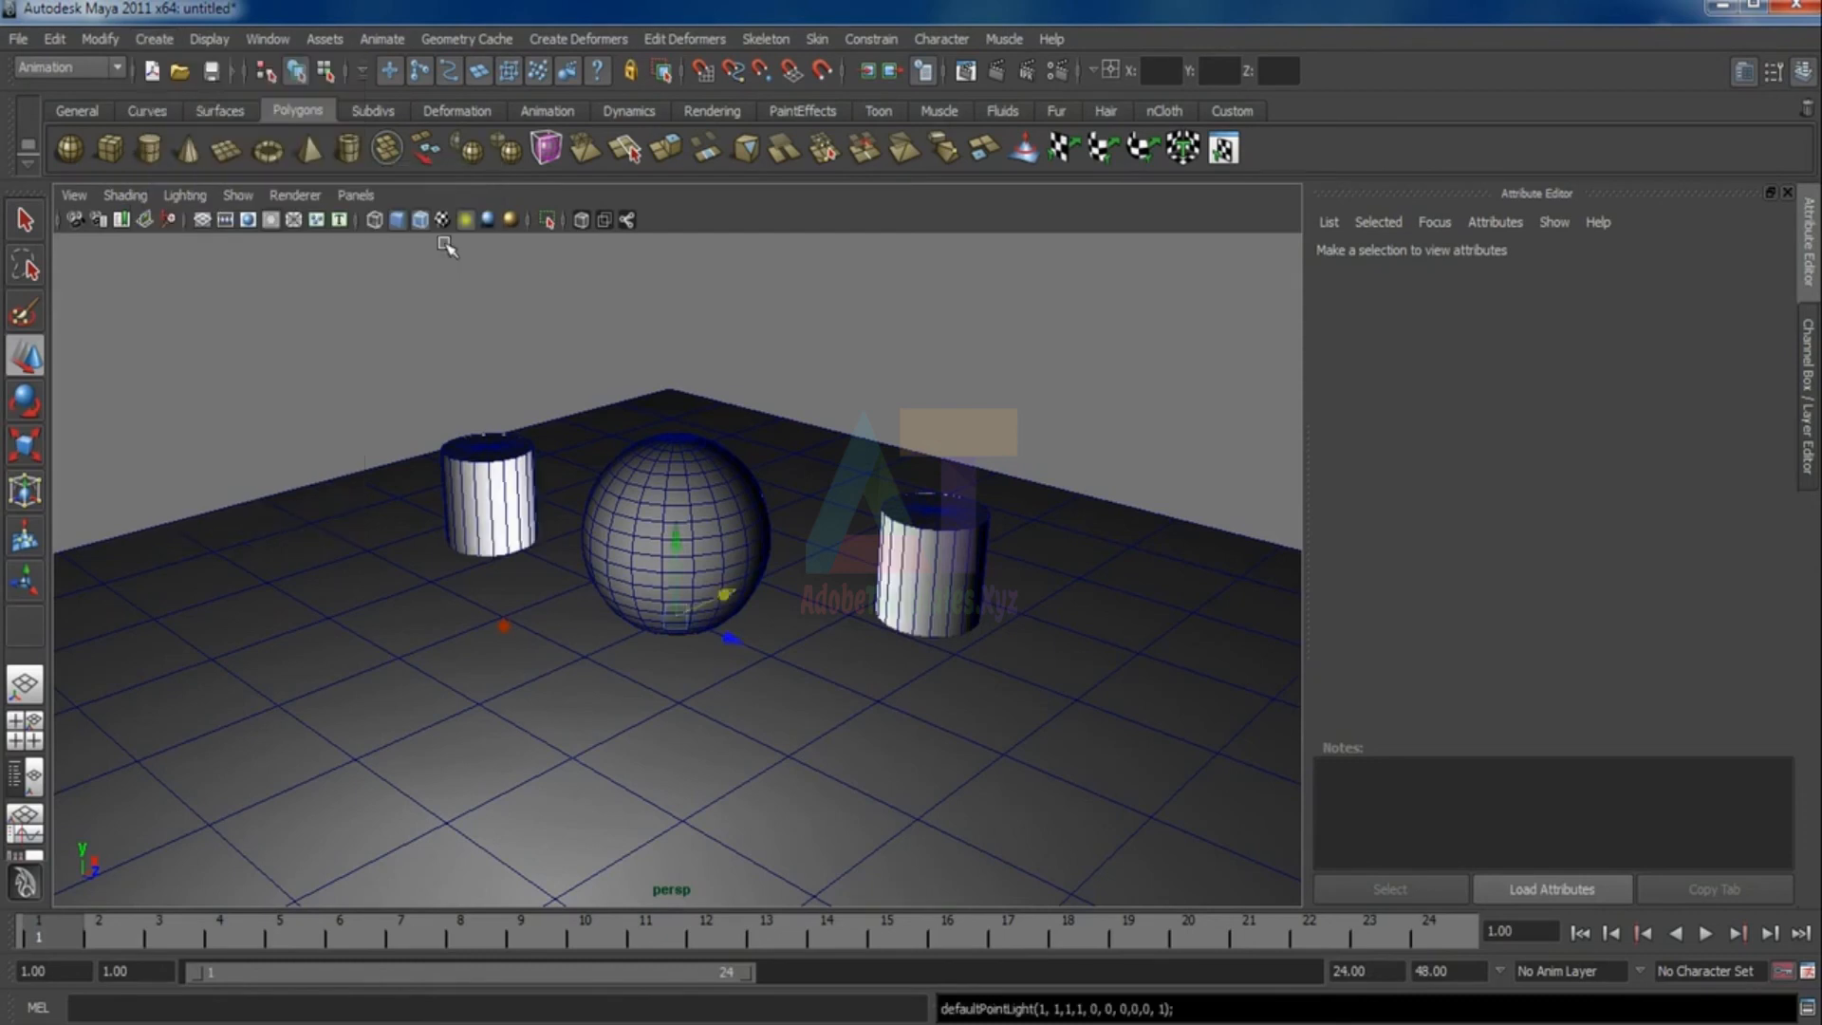
pyautogui.moveTo(742, 639)
pyautogui.mouseDown()
pyautogui.moveTo(833, 717)
pyautogui.moveTo(840, 700)
pyautogui.mouseUp()
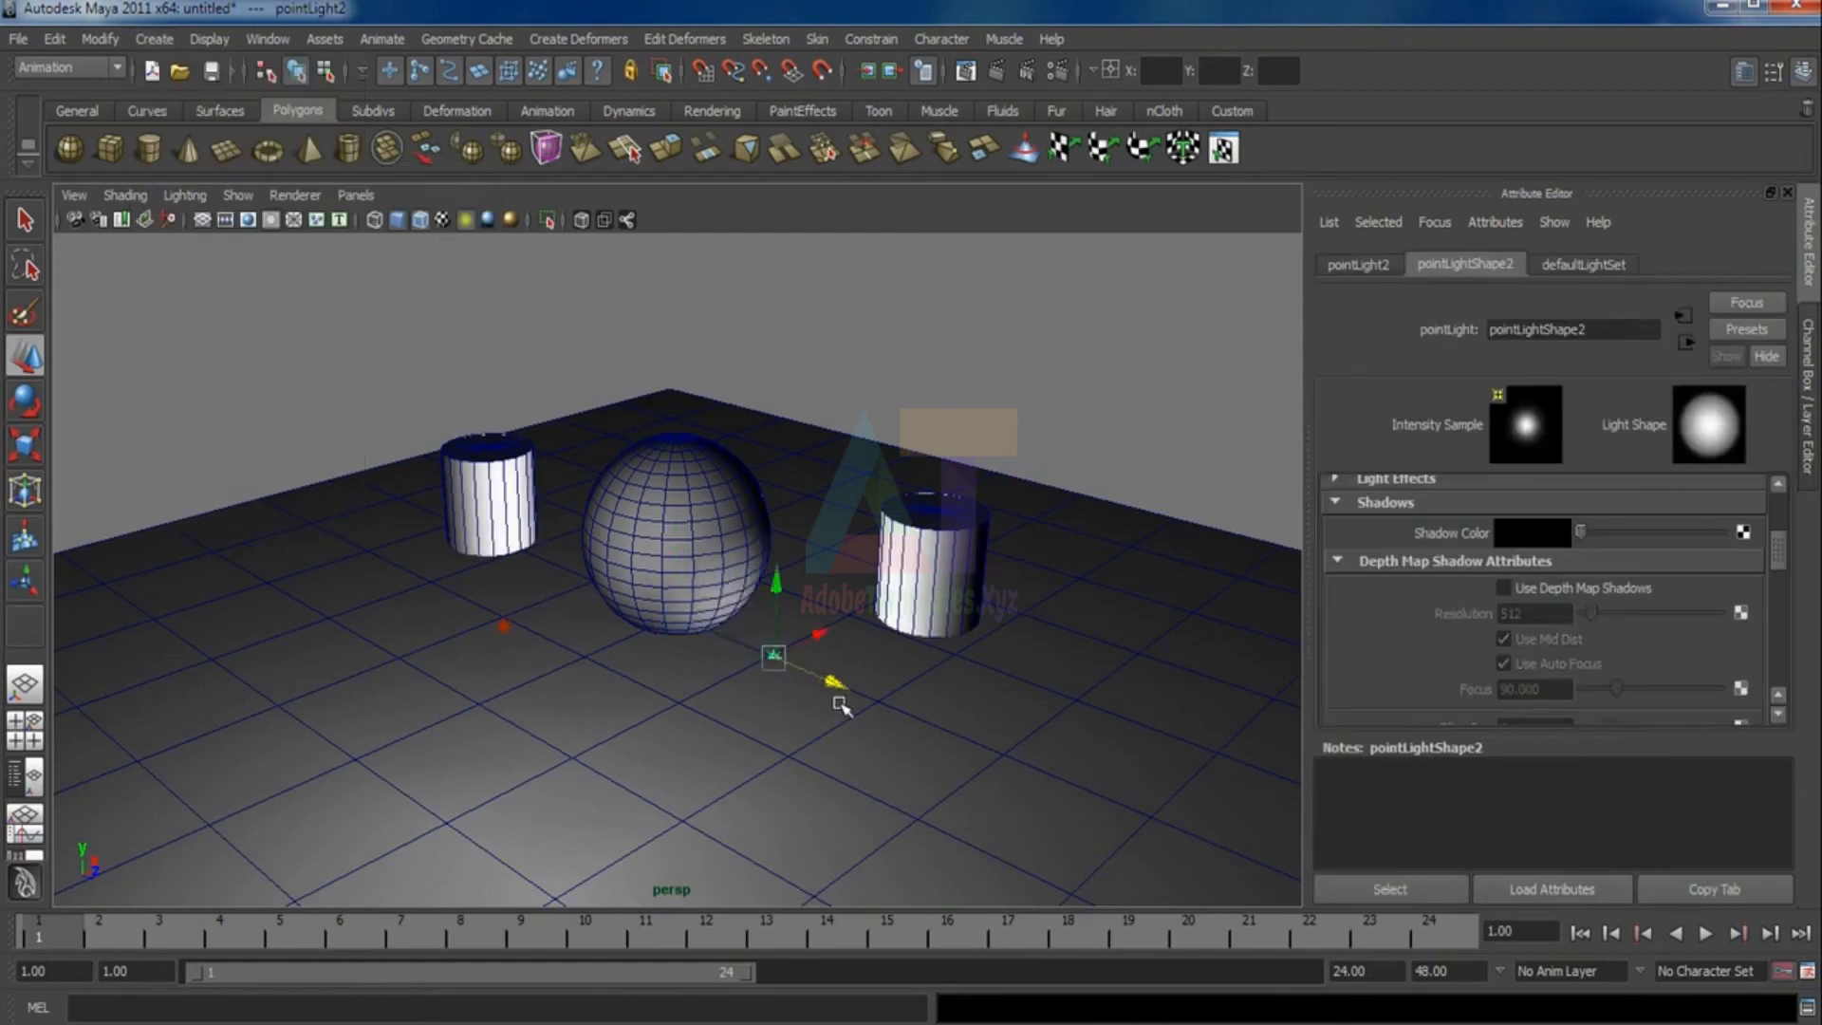
pyautogui.moveTo(816, 631)
pyautogui.mouseDown()
pyautogui.moveTo(689, 695)
pyautogui.moveTo(618, 419)
pyautogui.mouseUp()
pyautogui.moveTo(712, 538)
pyautogui.mouseDown()
pyautogui.moveTo(882, 607)
pyautogui.moveTo(871, 560)
pyautogui.moveTo(494, 743)
pyautogui.mouseUp()
pyautogui.click(847, 318)
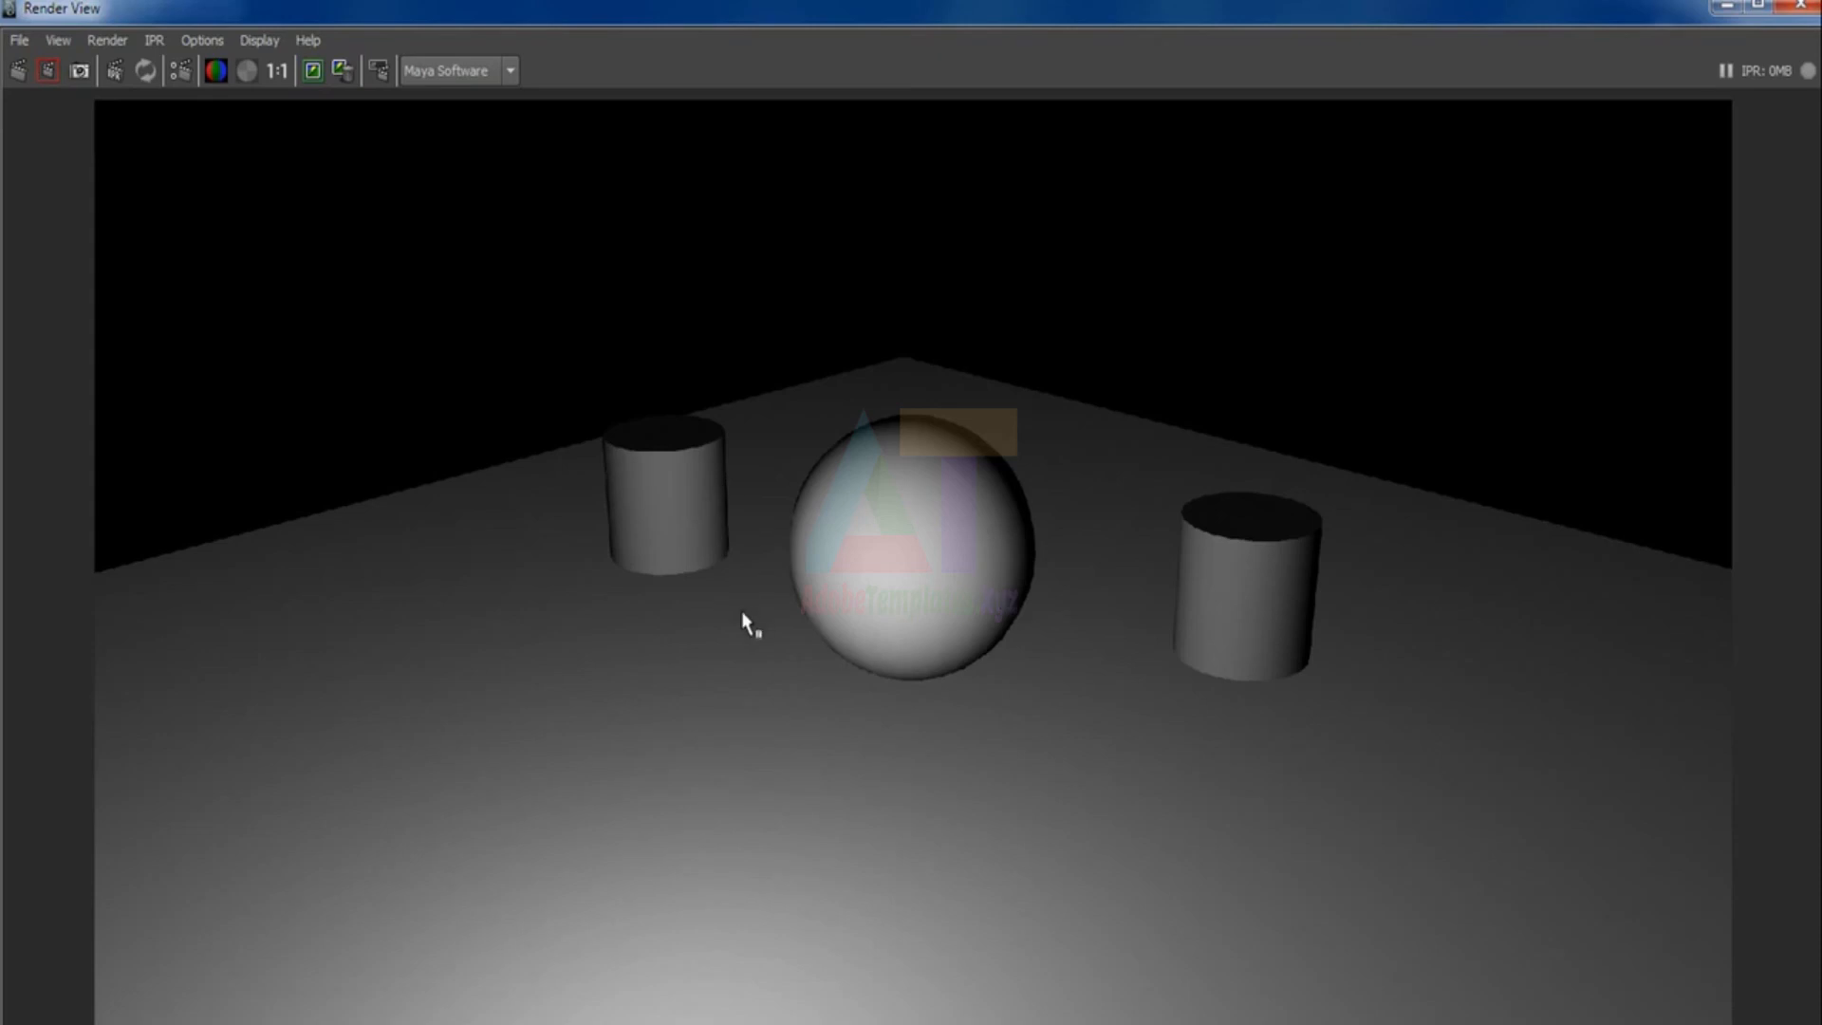
pyautogui.click(1799, 9)
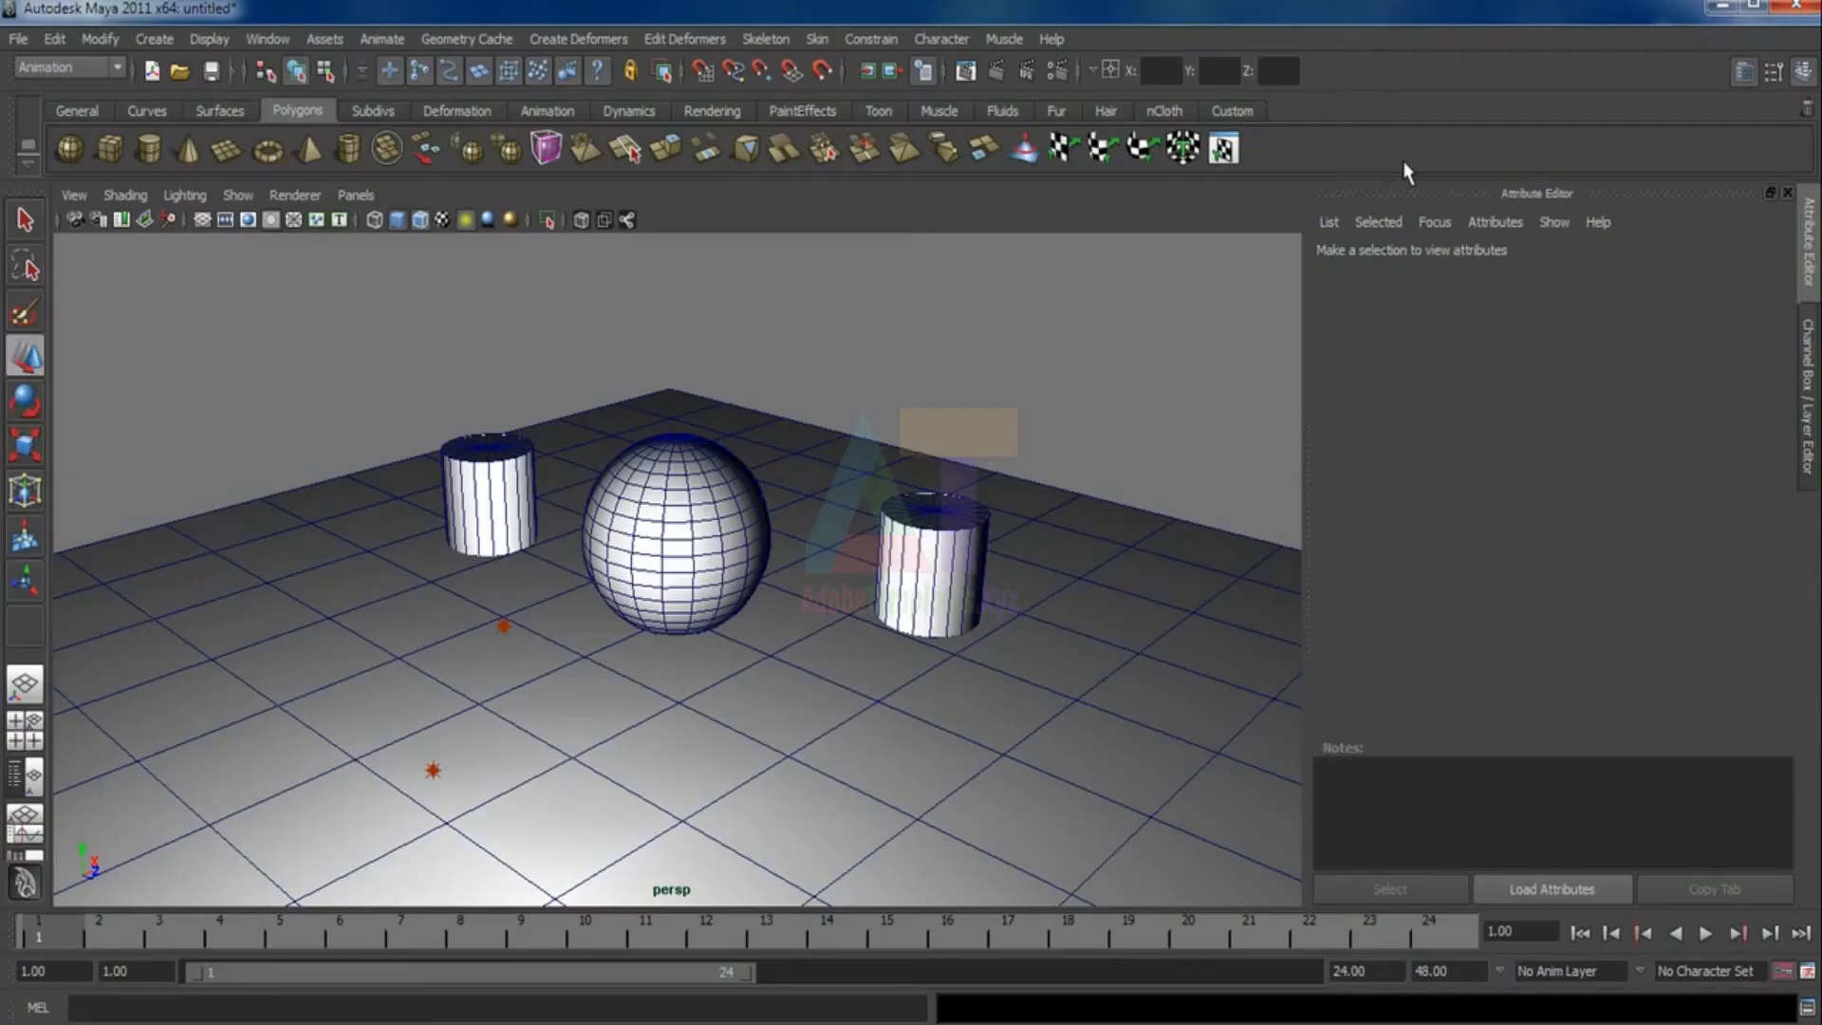
# Delete both point lights and return the viewport to shaded display with default lighting
pyautogui.click(433, 770)
pyautogui.press('Delete')
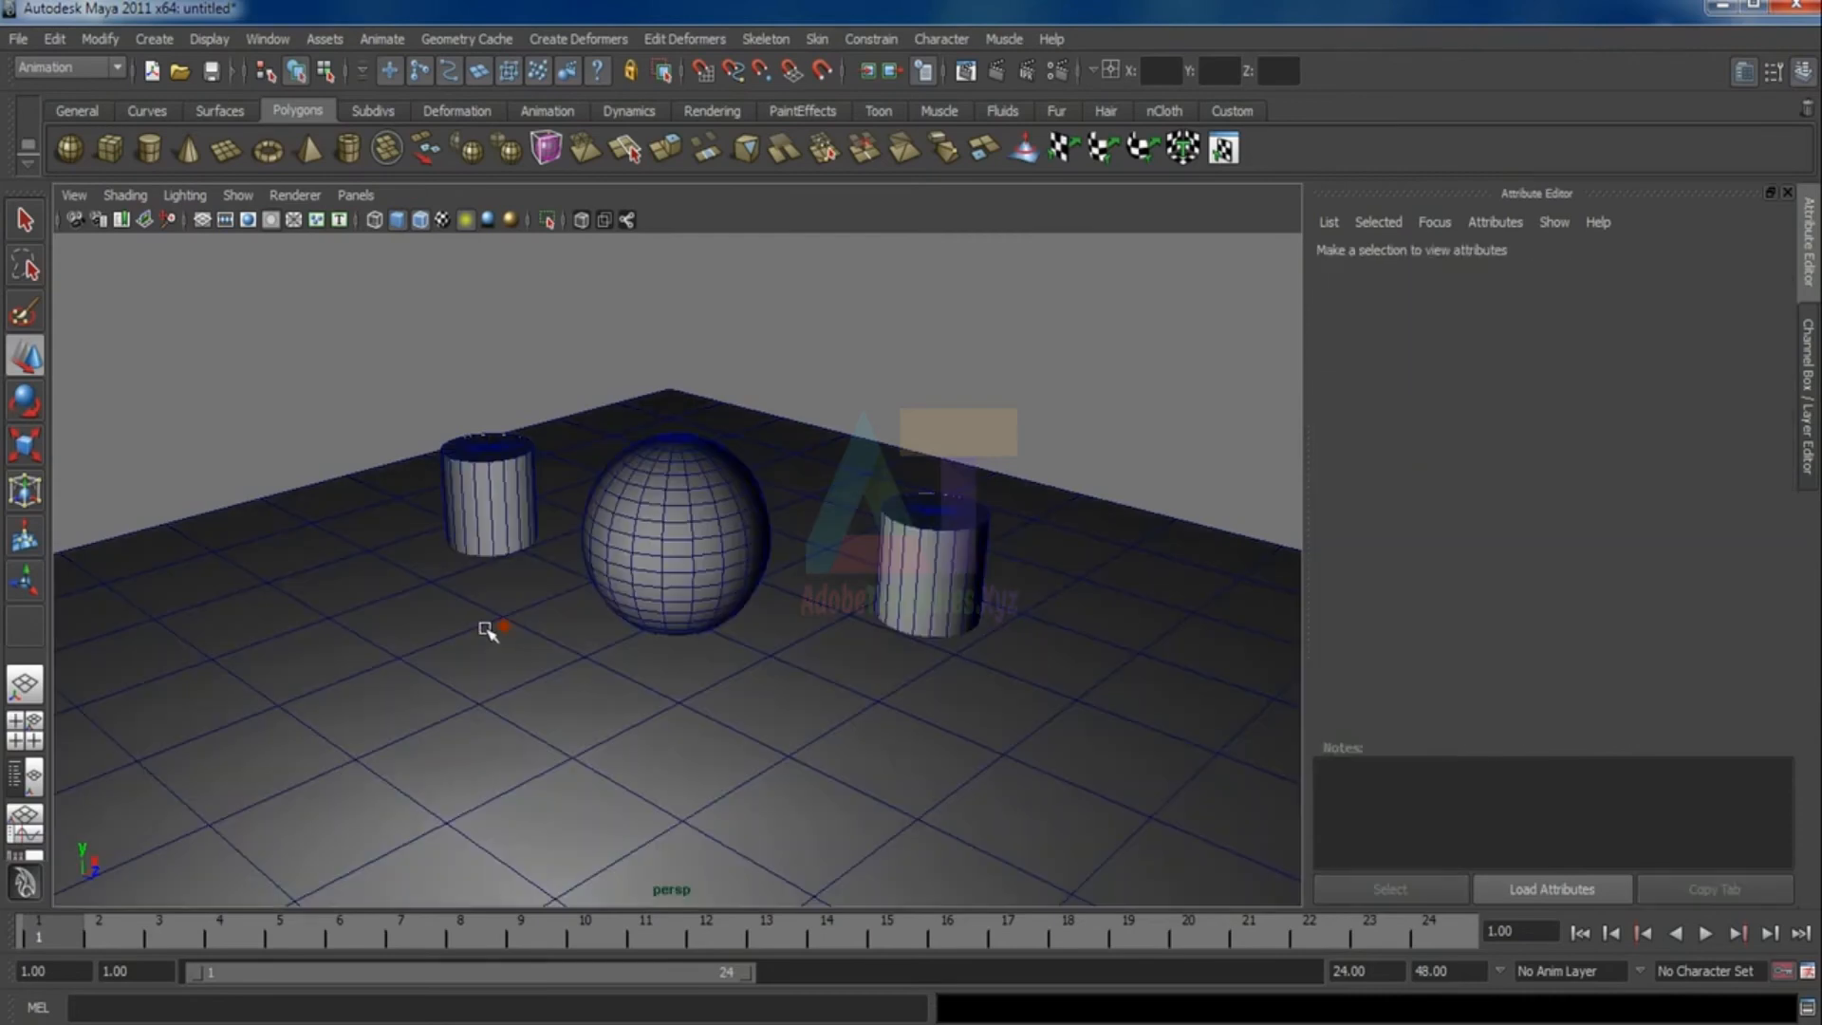
pyautogui.click(500, 627)
pyautogui.press('Delete')
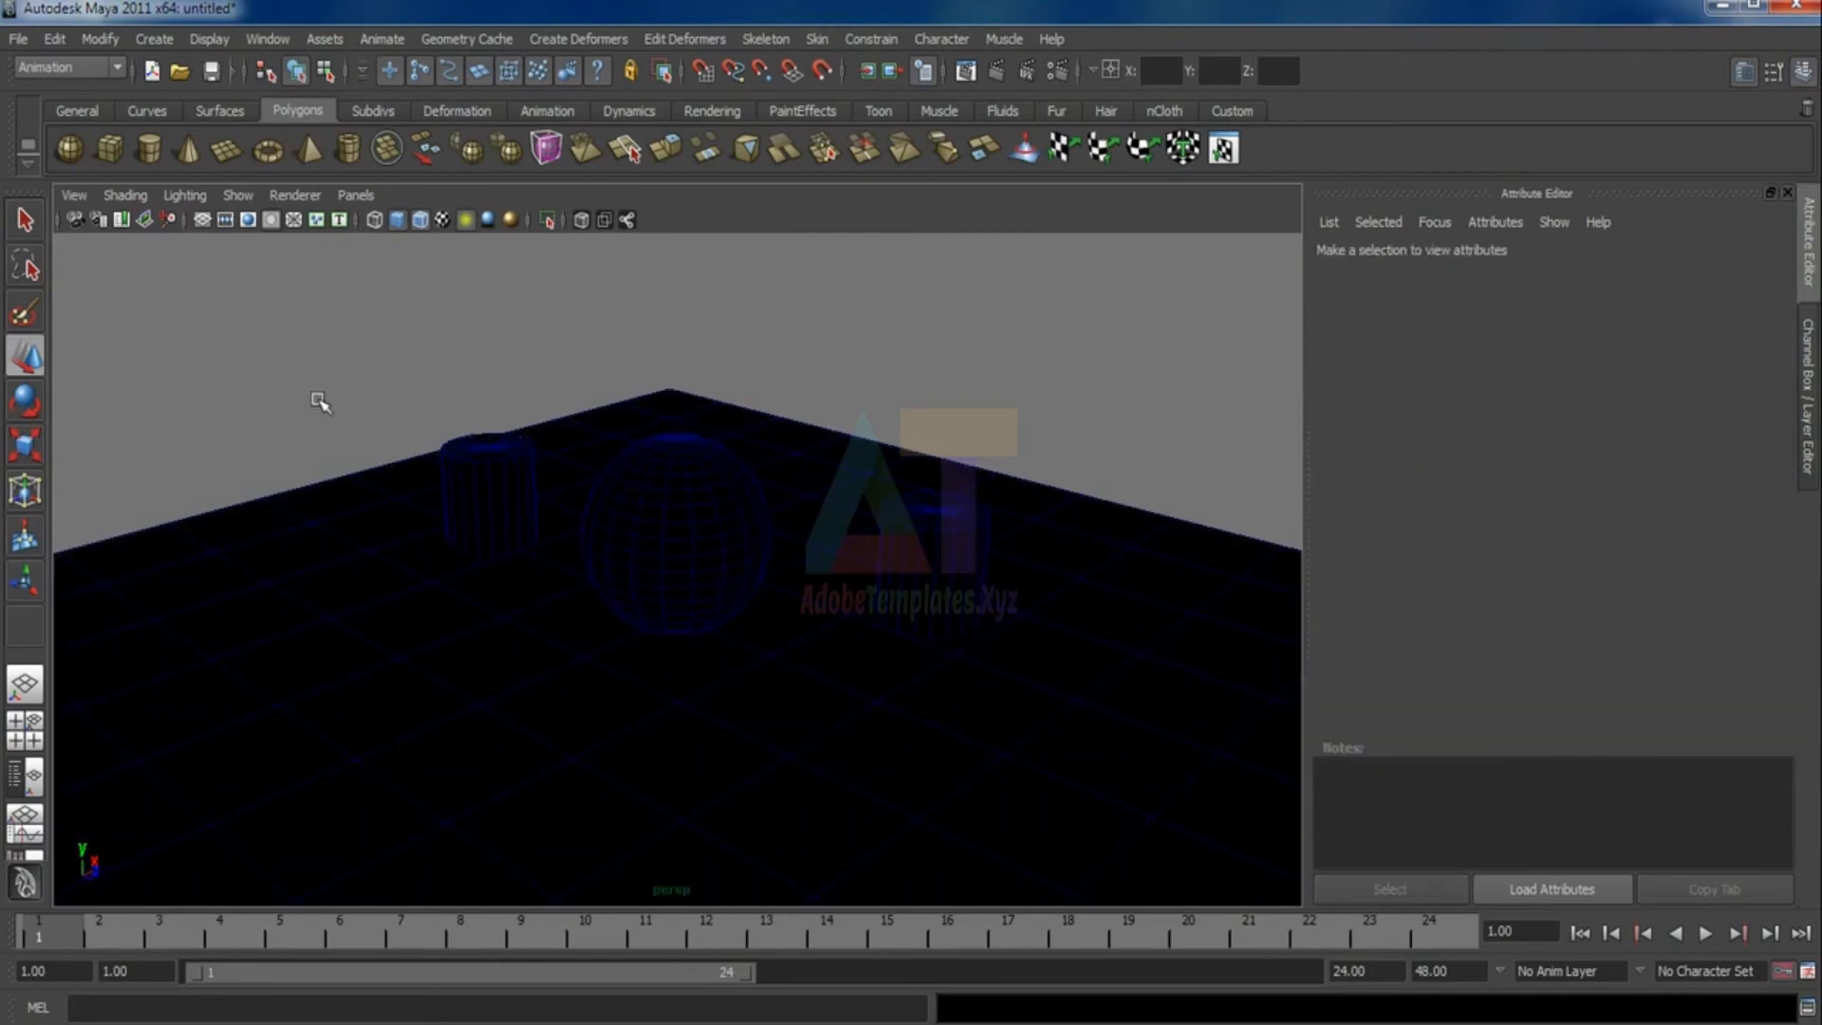
pyautogui.press('5')
# Create a new point light in the scene with the sphere and two cylinders
pyautogui.scroll(-5, 842, 650)
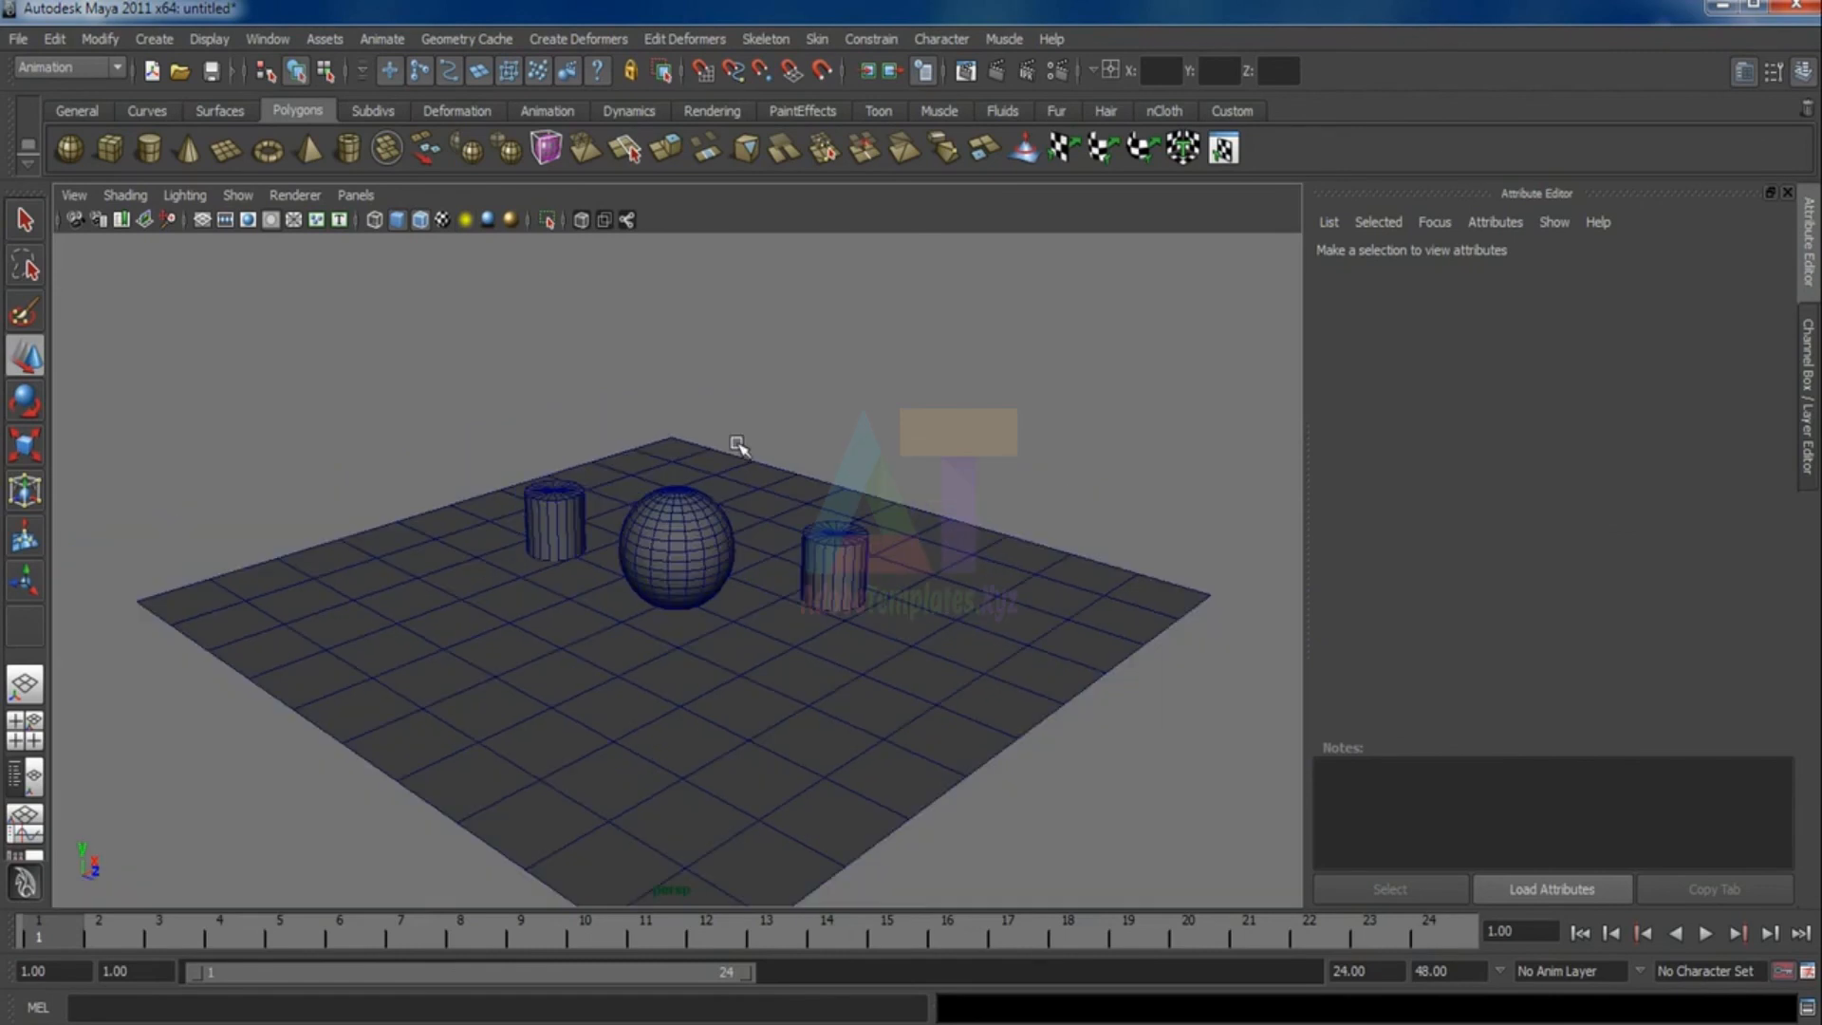
pyautogui.moveTo(740, 447)
pyautogui.keyDown('alt'); pyautogui.mouseDown()
pyautogui.moveTo(676, 608)
pyautogui.moveTo(674, 586)
pyautogui.mouseUp(); pyautogui.keyUp('alt')
pyautogui.keyDown('alt'); pyautogui.moveTo(642, 539); pyautogui.dragTo(708, 750, button='right'); pyautogui.keyUp('alt')
pyautogui.click(671, 589)
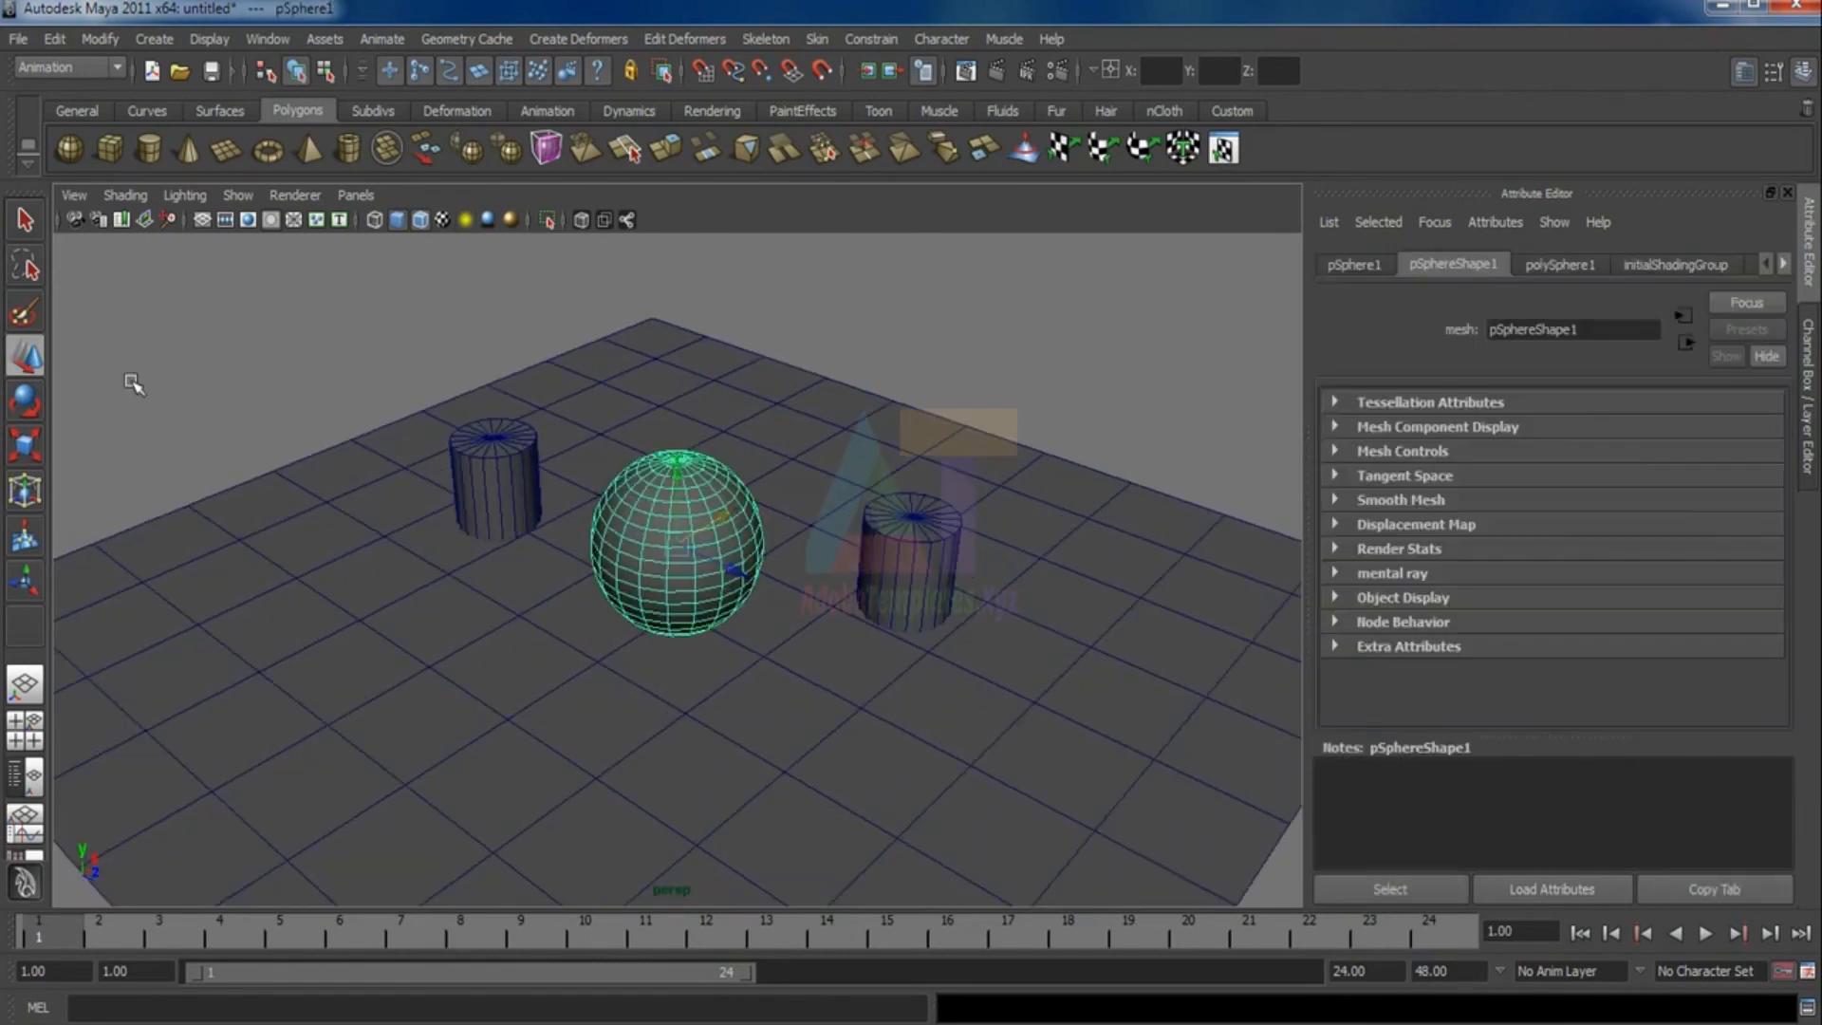
pyautogui.click(133, 386)
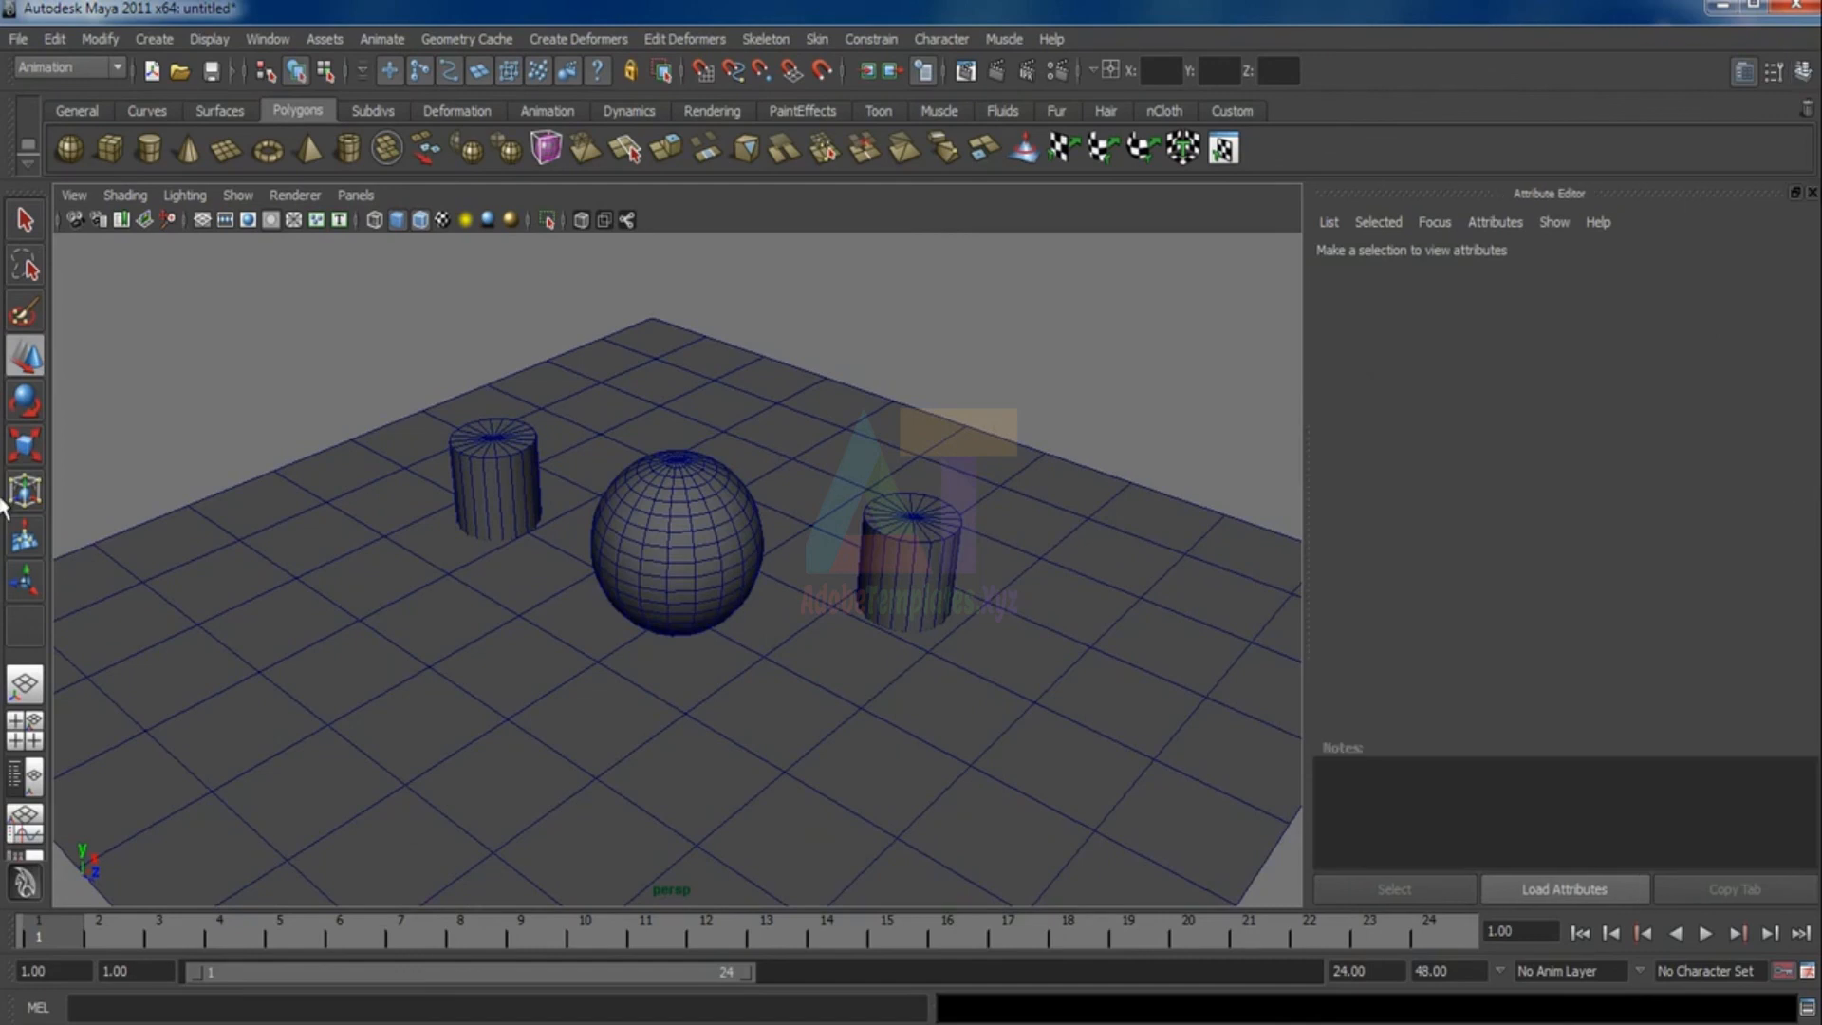
pyautogui.click(154, 39)
pyautogui.moveTo(178, 130)
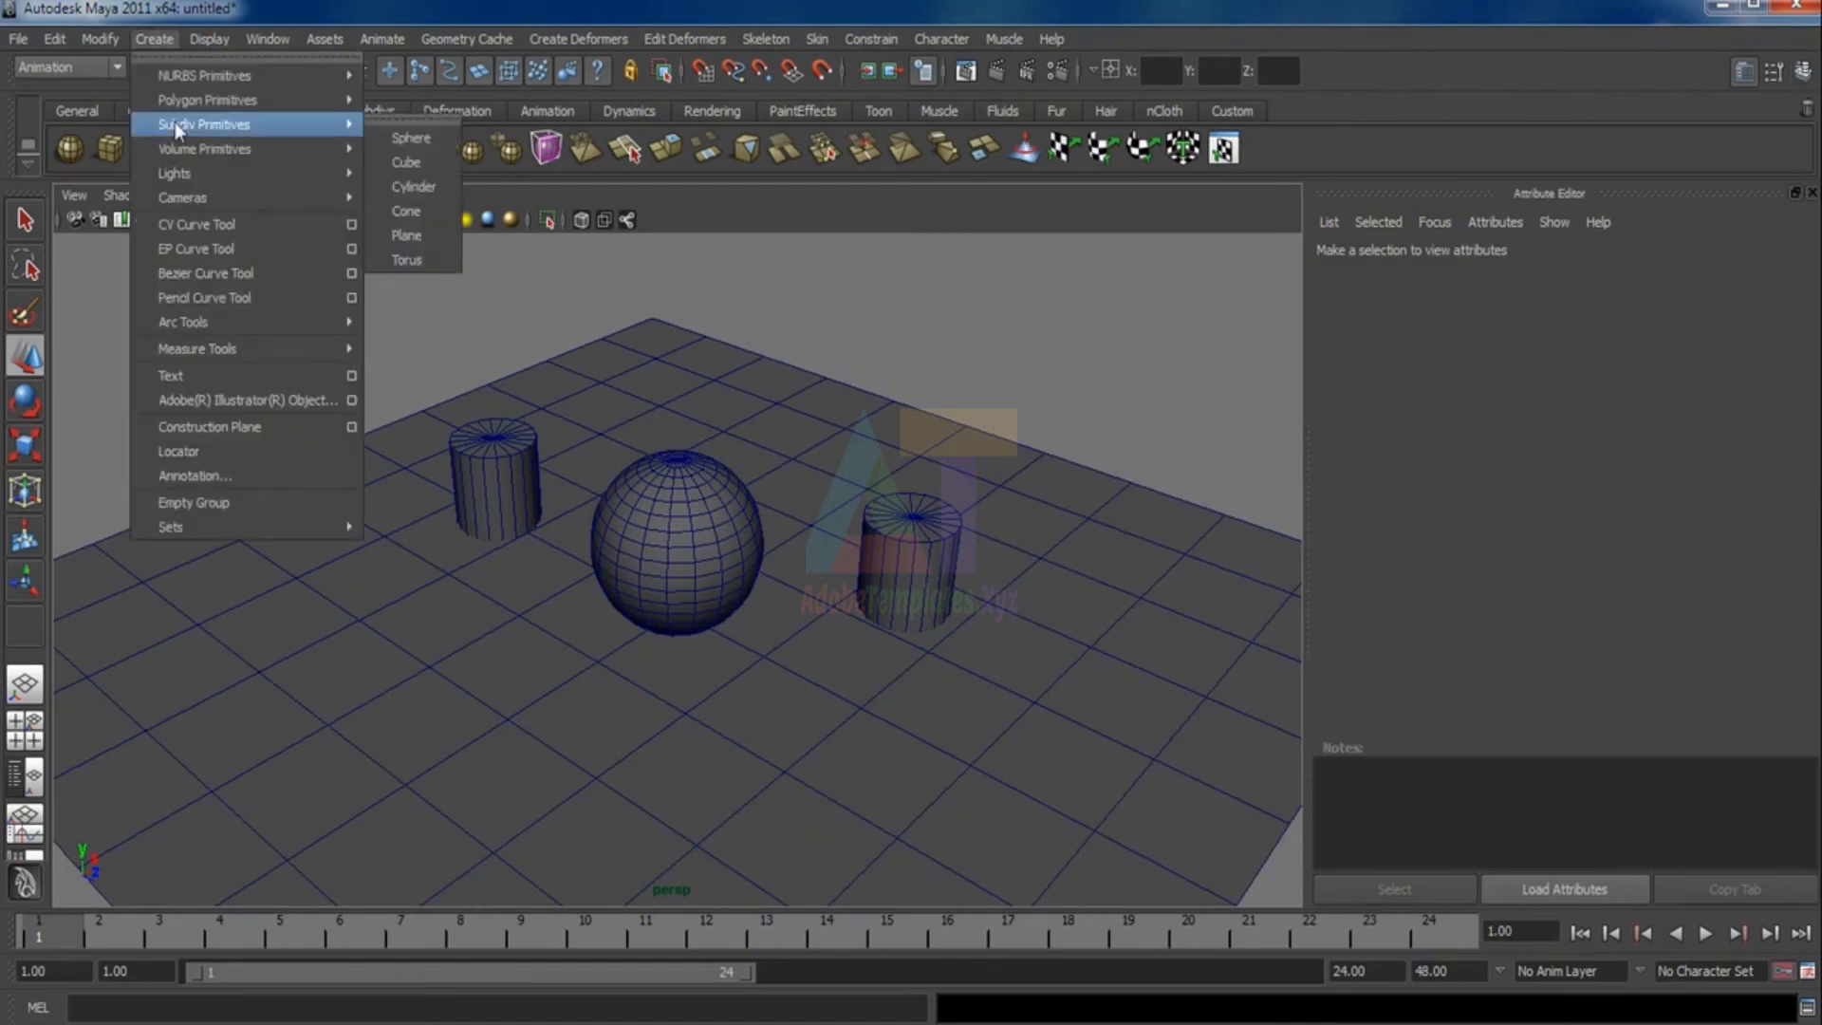
pyautogui.moveTo(190, 174)
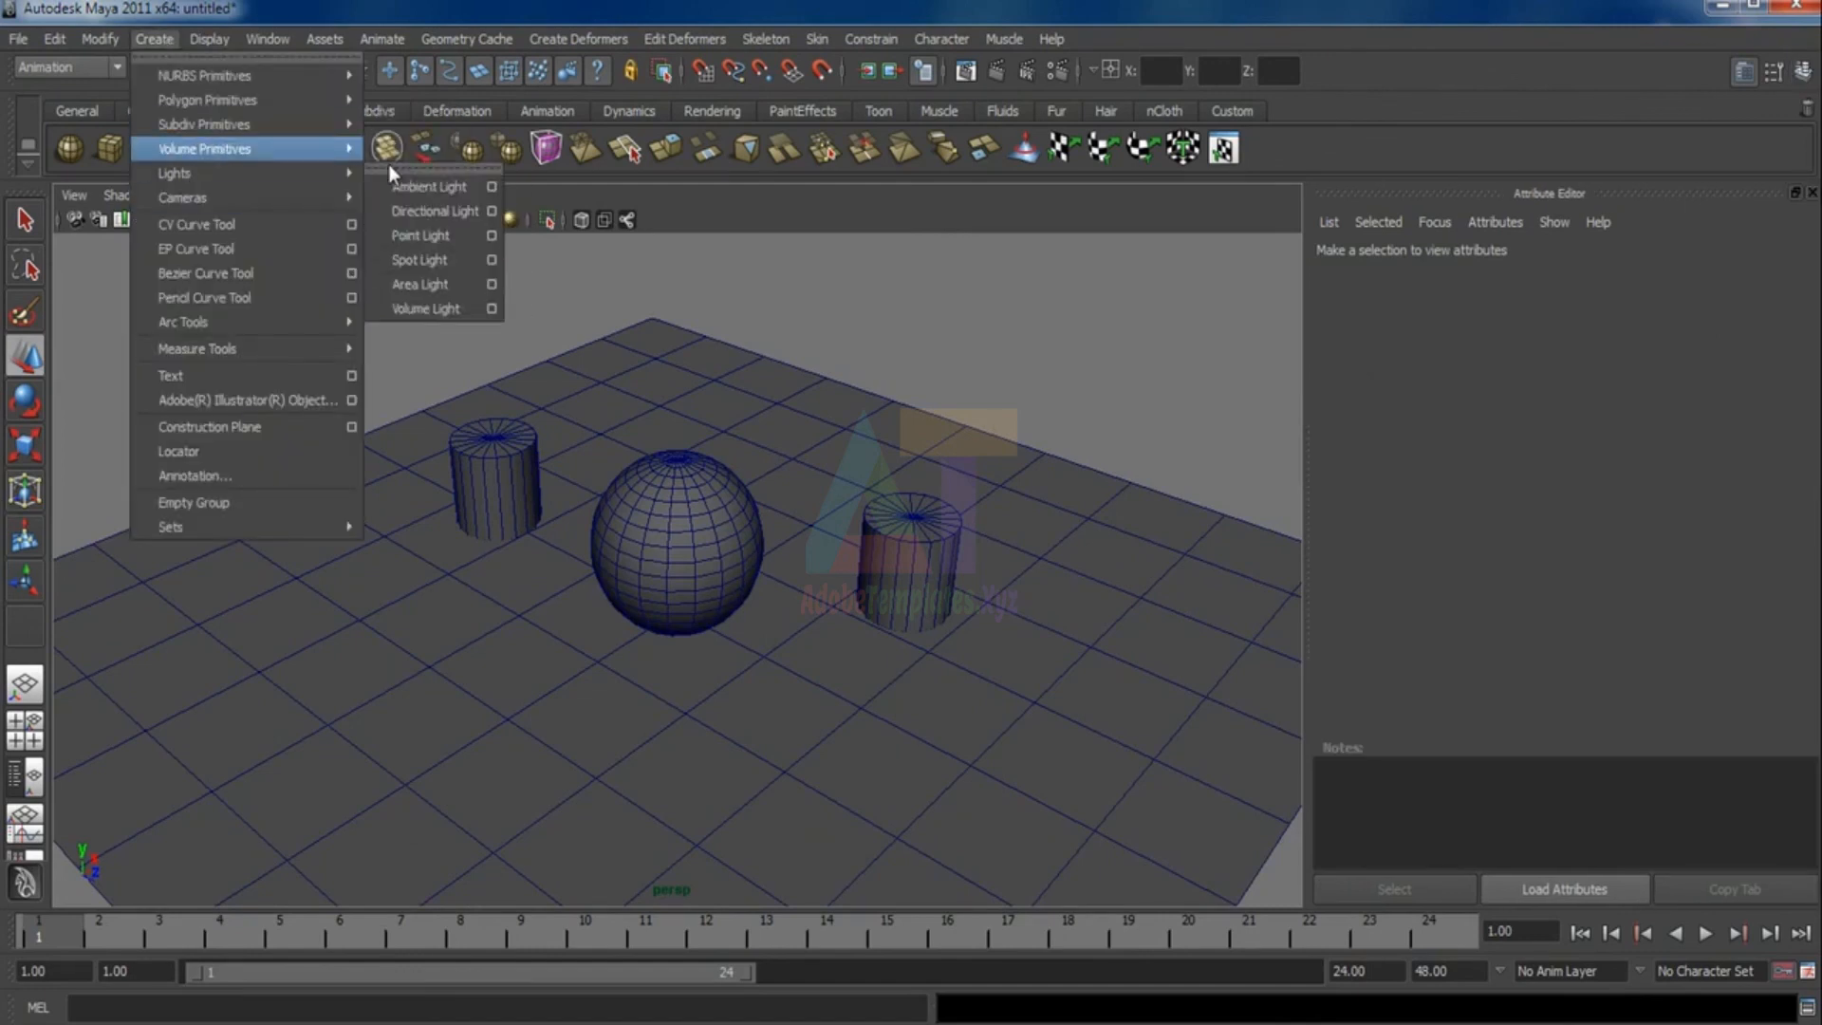
pyautogui.click(442, 235)
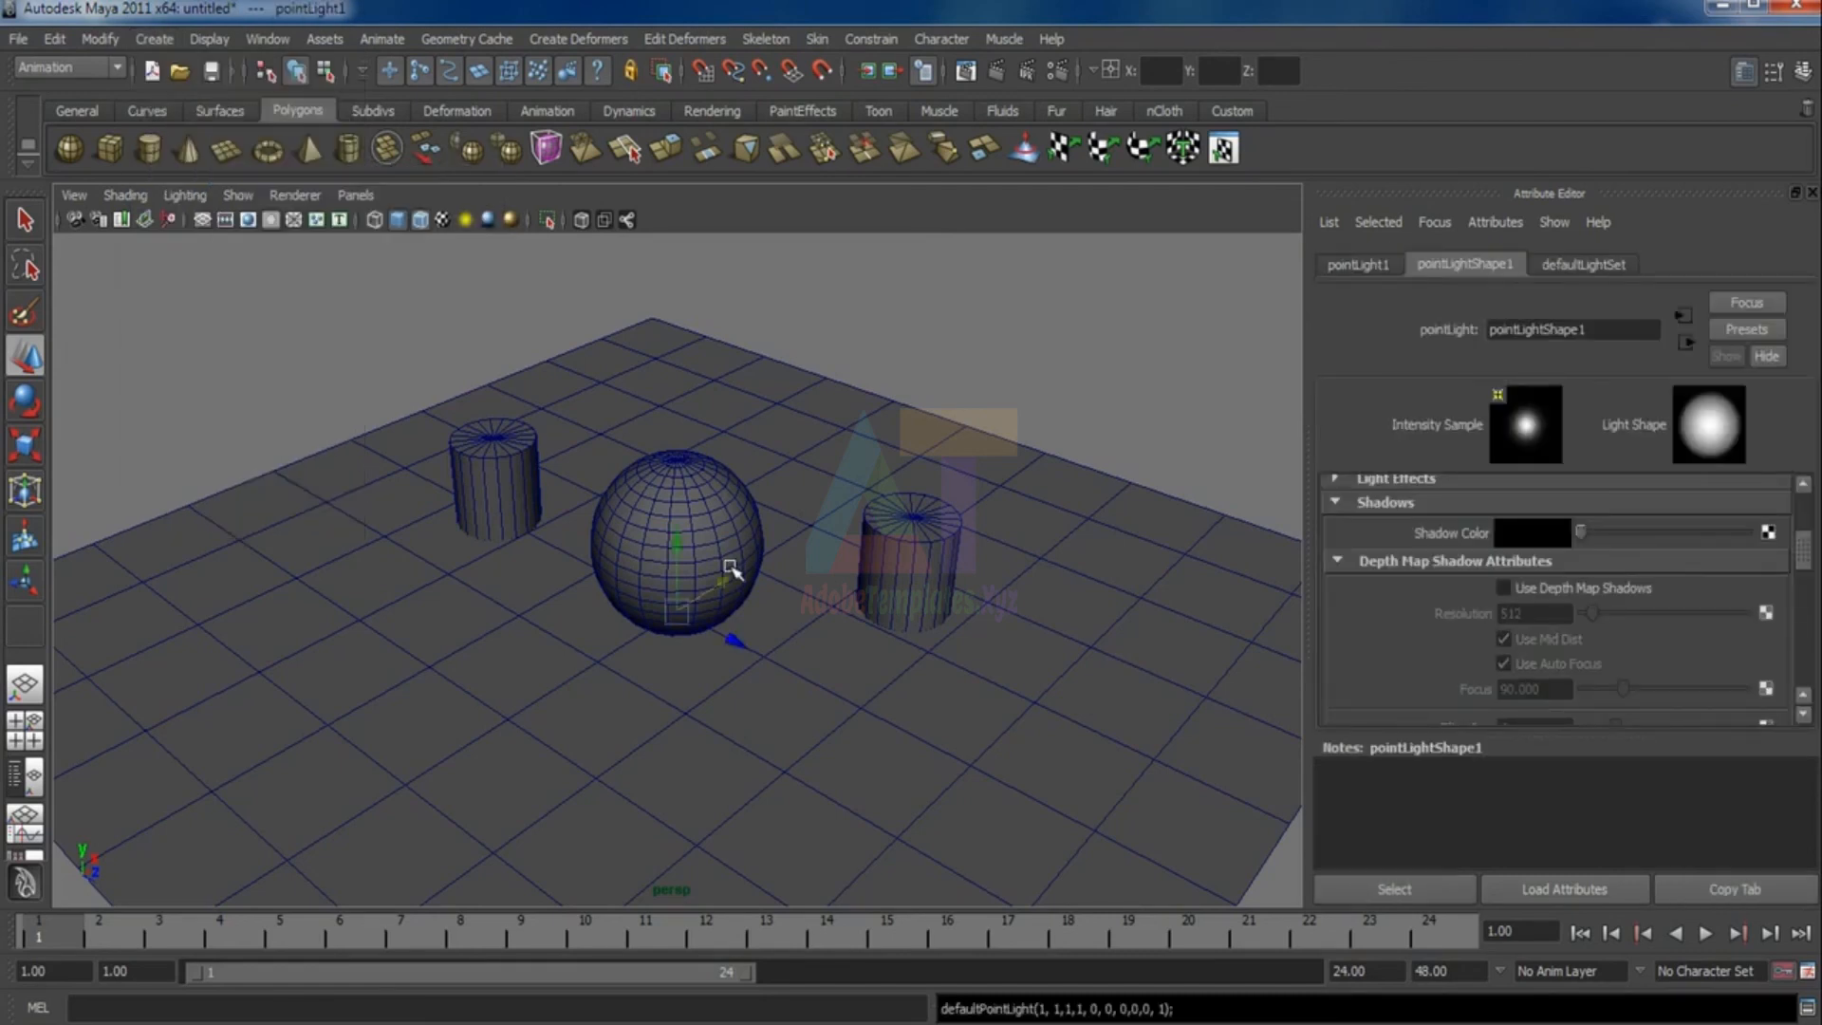
# Move the new point light above the plane in front of the rear cylinder and show scene lighting in the viewport
pyautogui.moveTo(726, 580); pyautogui.dragTo(596, 662)
pyautogui.moveTo(603, 743); pyautogui.dragTo(563, 623)
pyautogui.press('7')
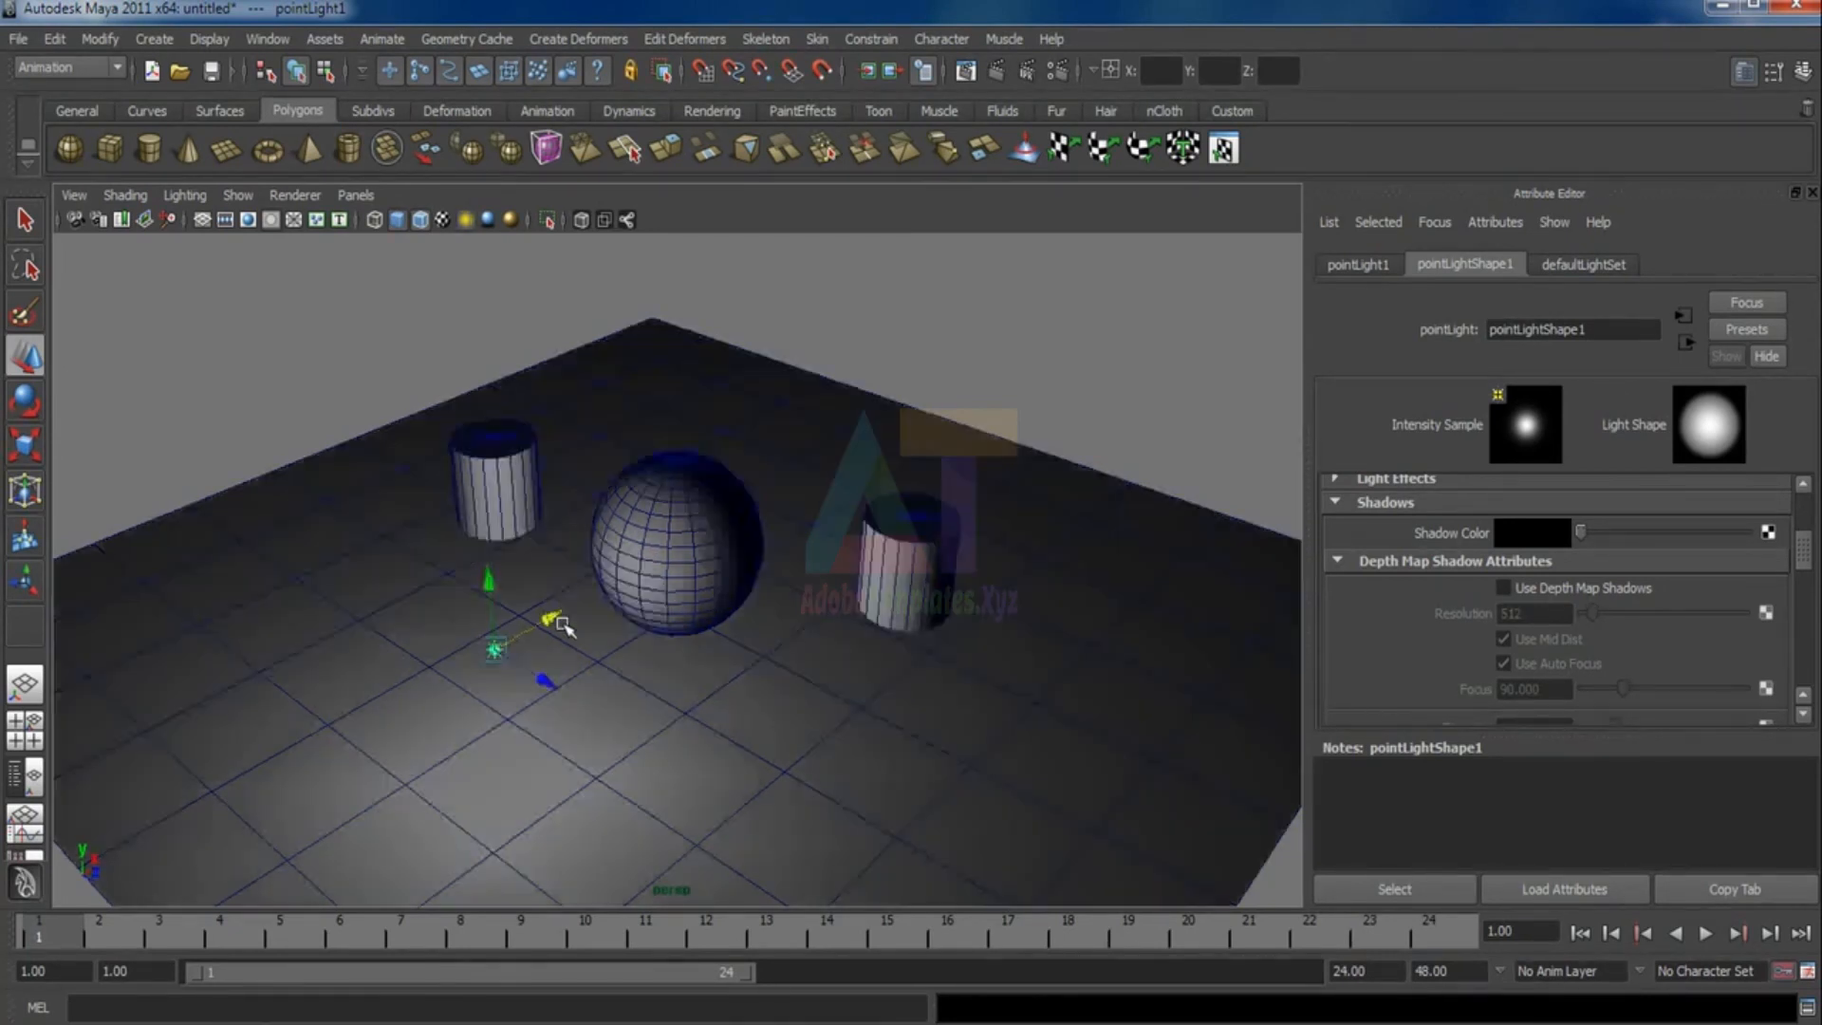
pyautogui.click(953, 351)
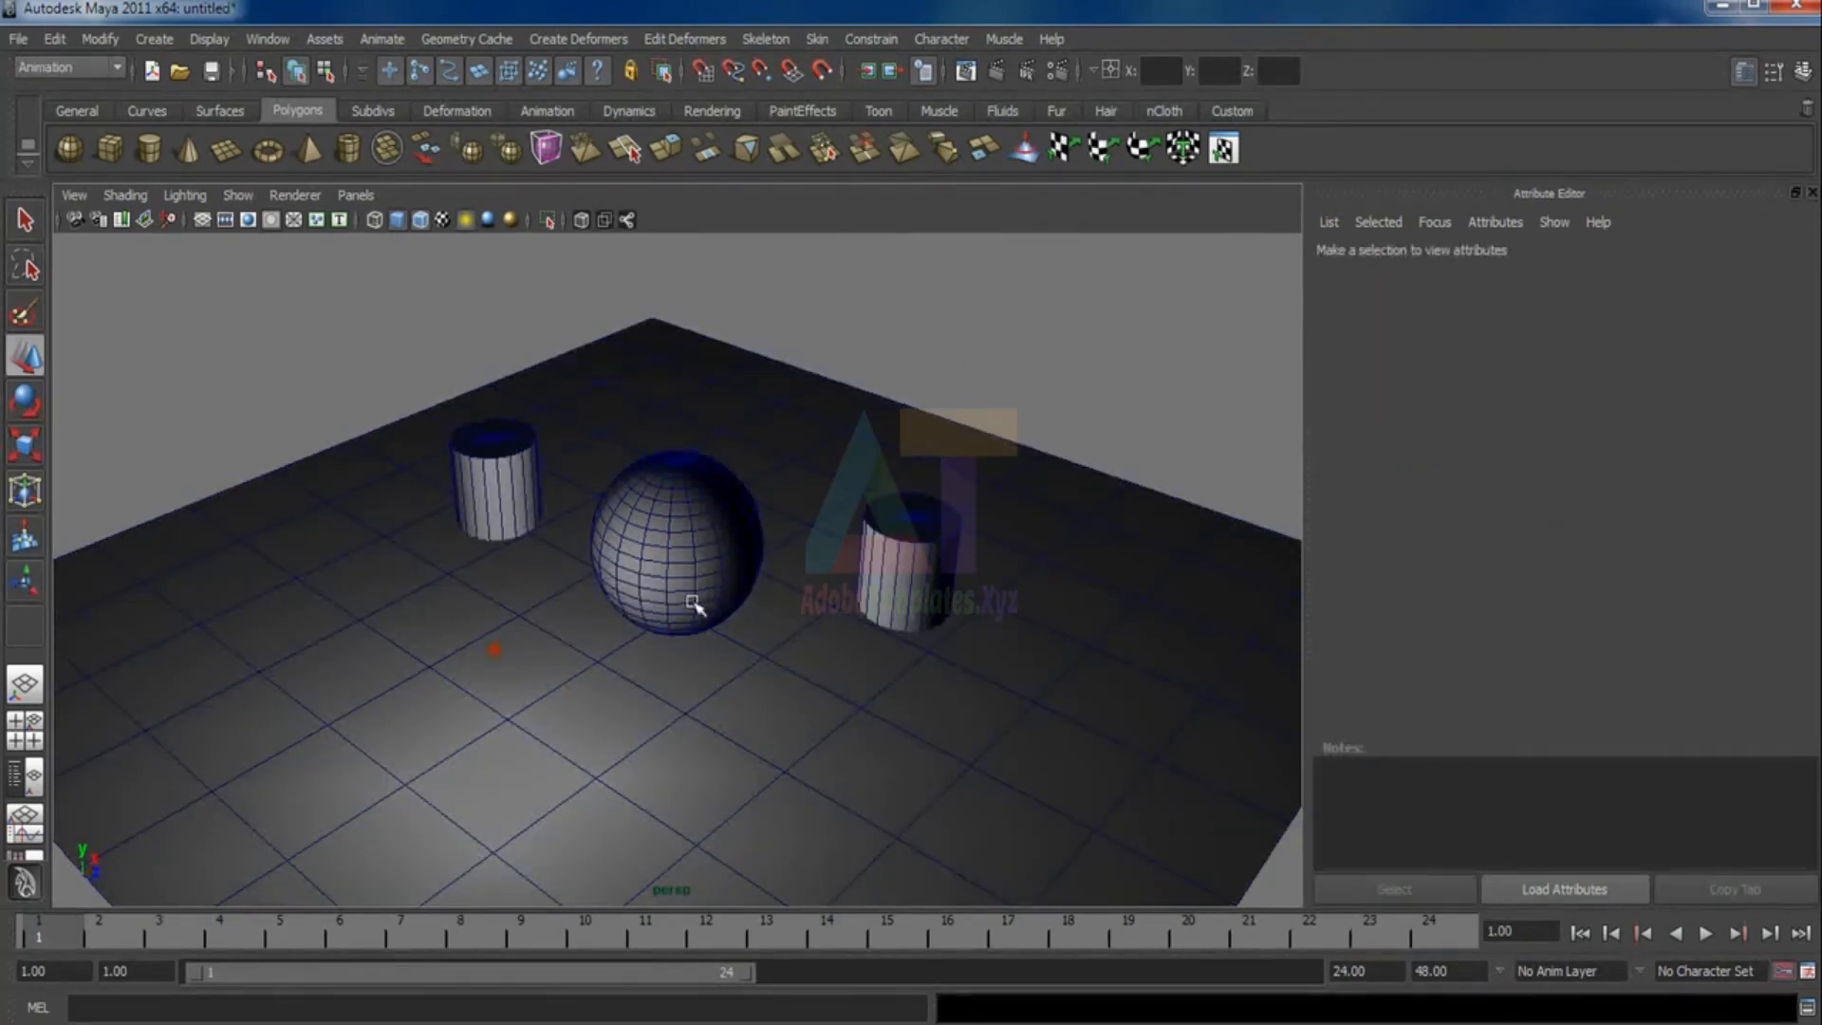
# Add a Light Glow effect to the point light through its Light Effects attributes, keeping the default Optical FX settings
pyautogui.click(498, 648)
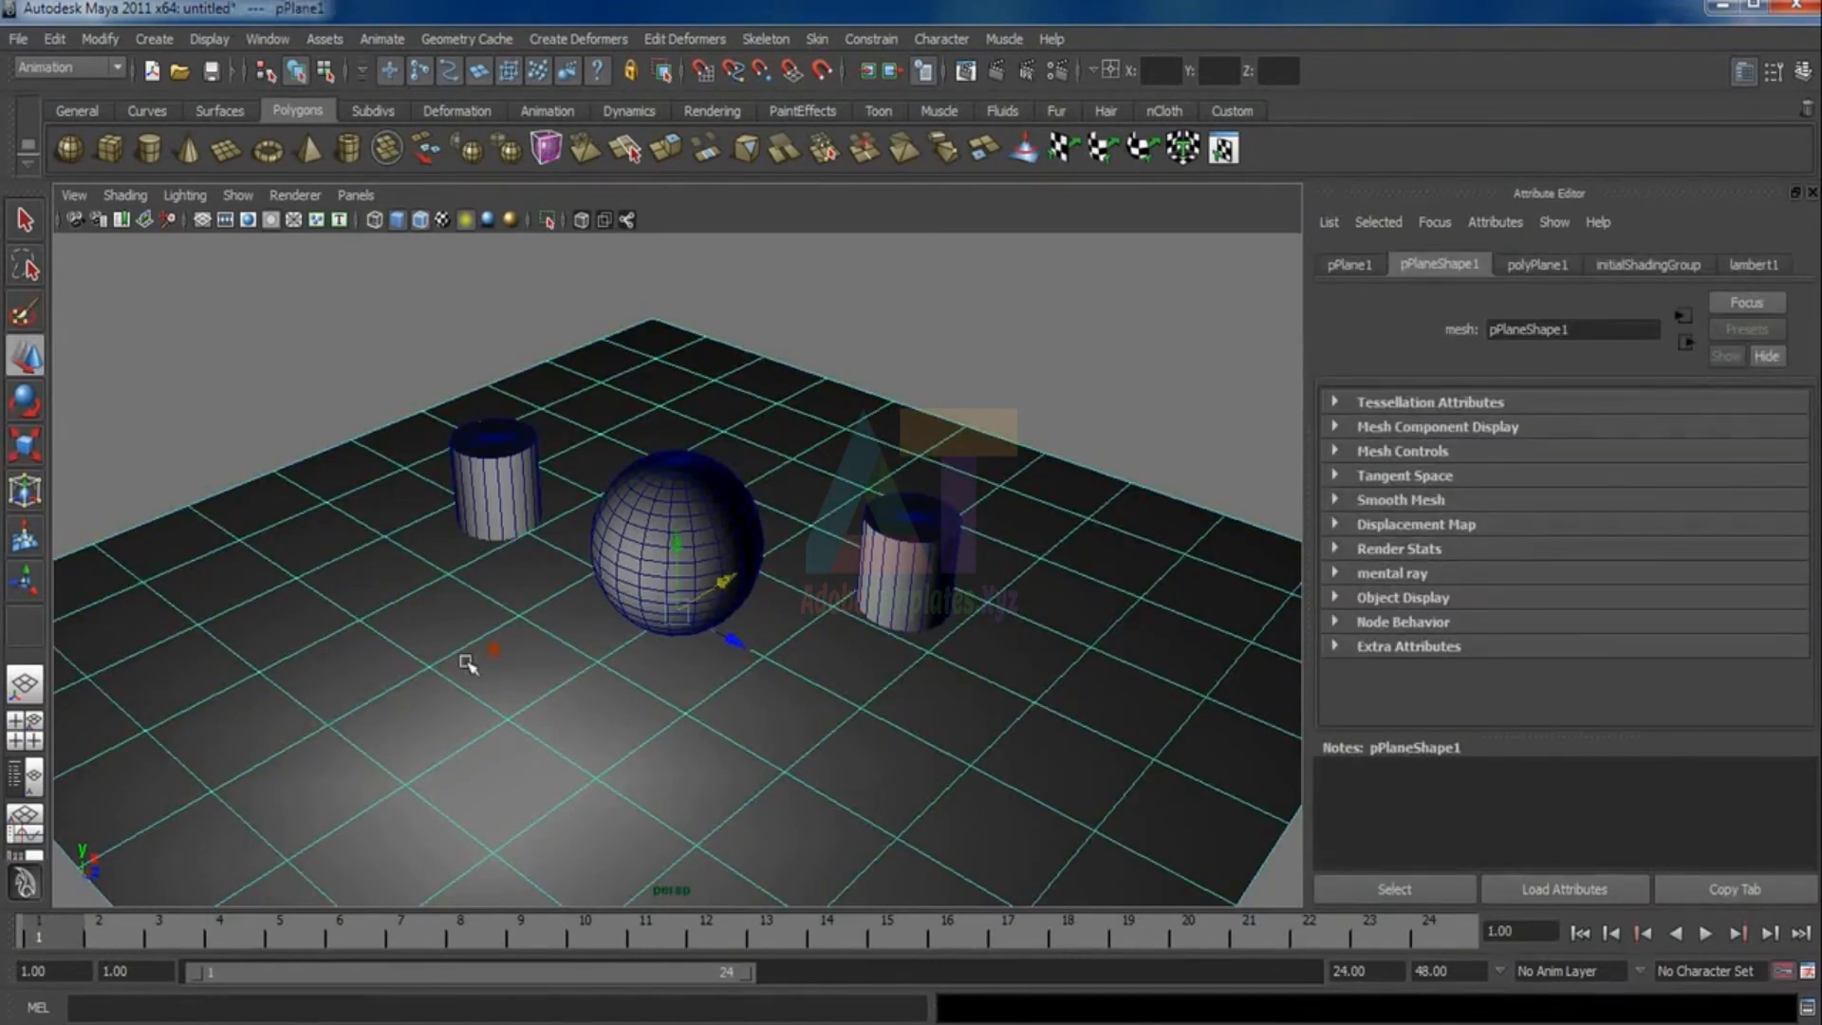
pyautogui.click(495, 652)
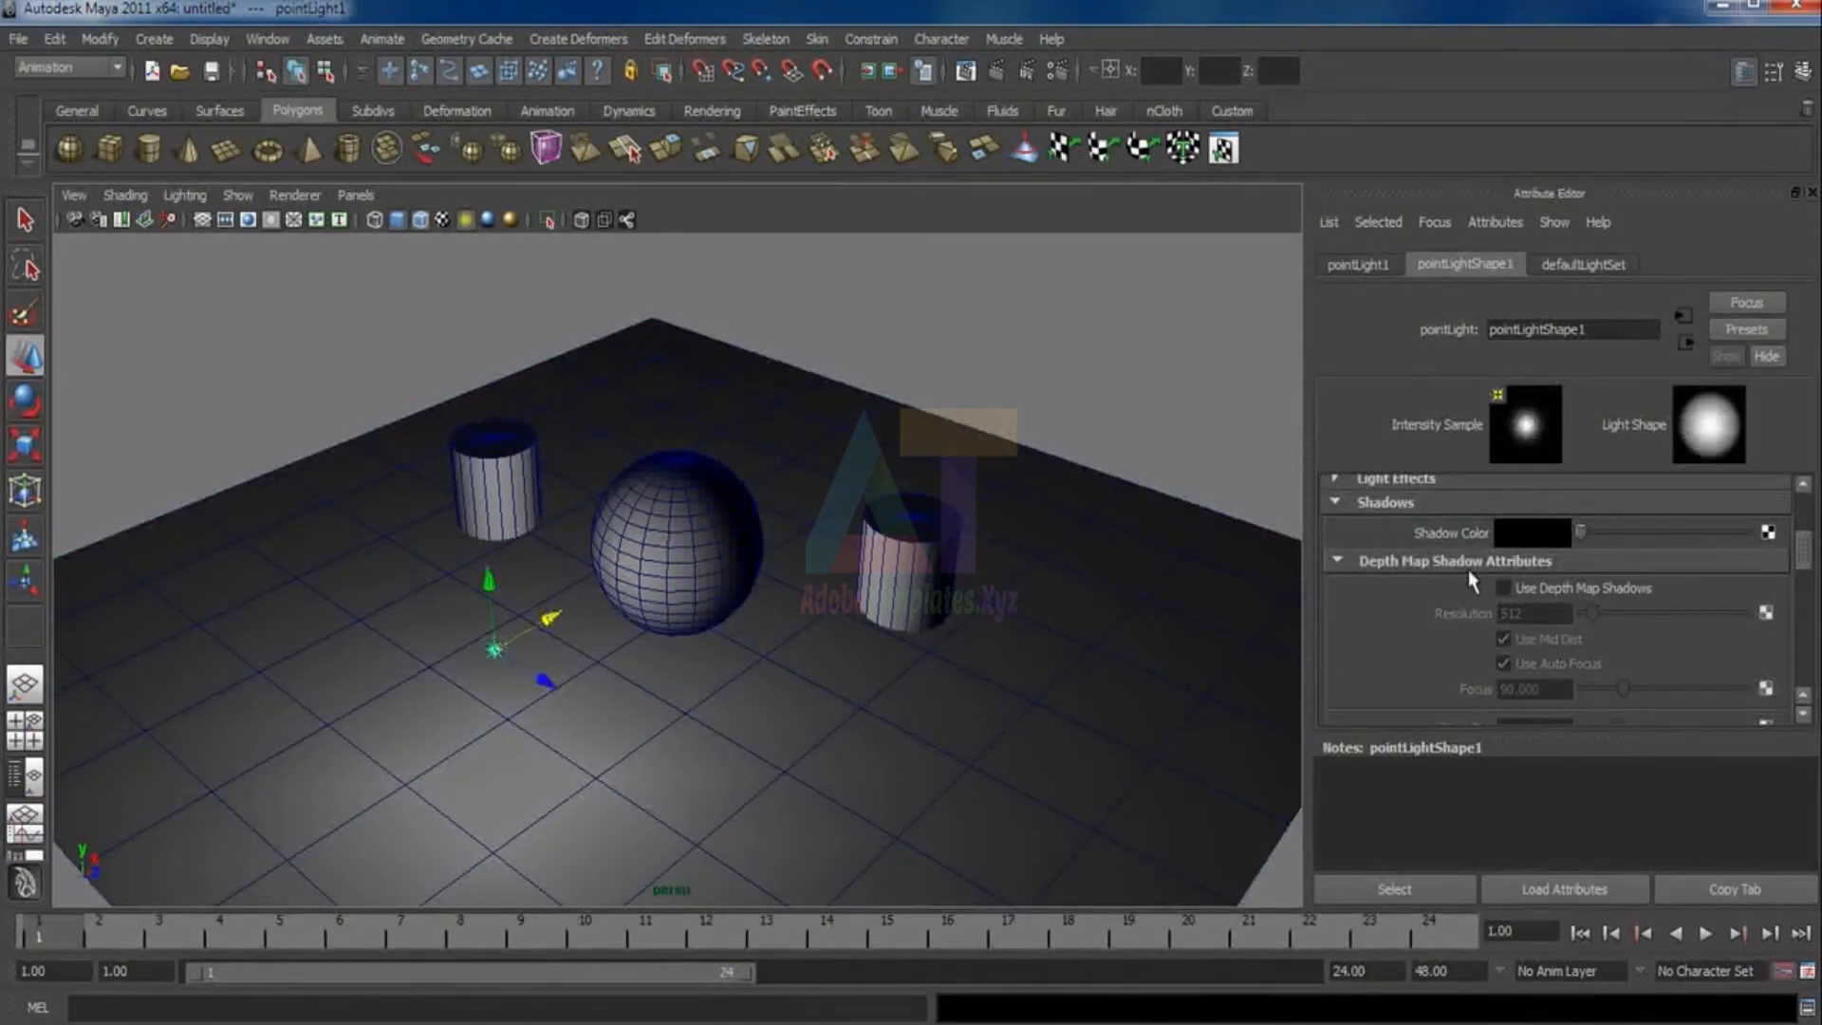
pyautogui.moveTo(1804, 560)
pyautogui.mouseDown()
pyautogui.moveTo(1806, 664)
pyautogui.moveTo(1812, 536)
pyautogui.mouseUp()
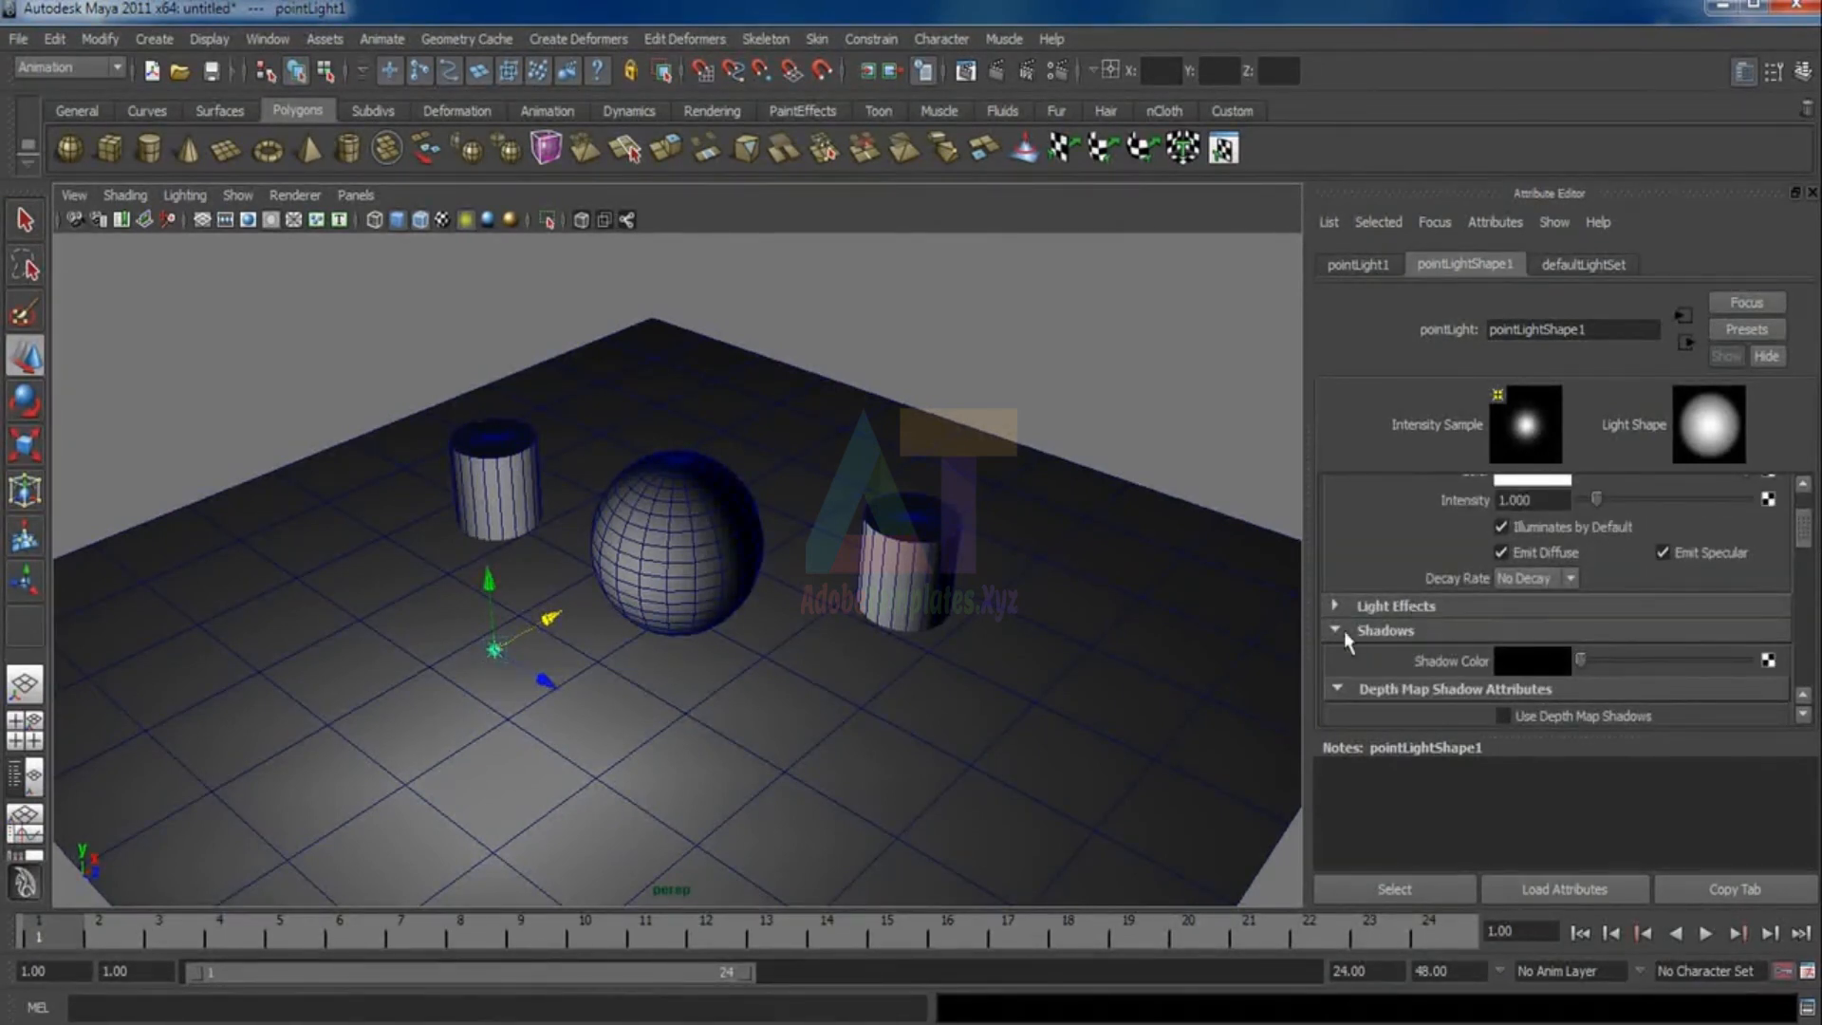
pyautogui.click(1336, 605)
pyautogui.scroll(-1, 1525, 619)
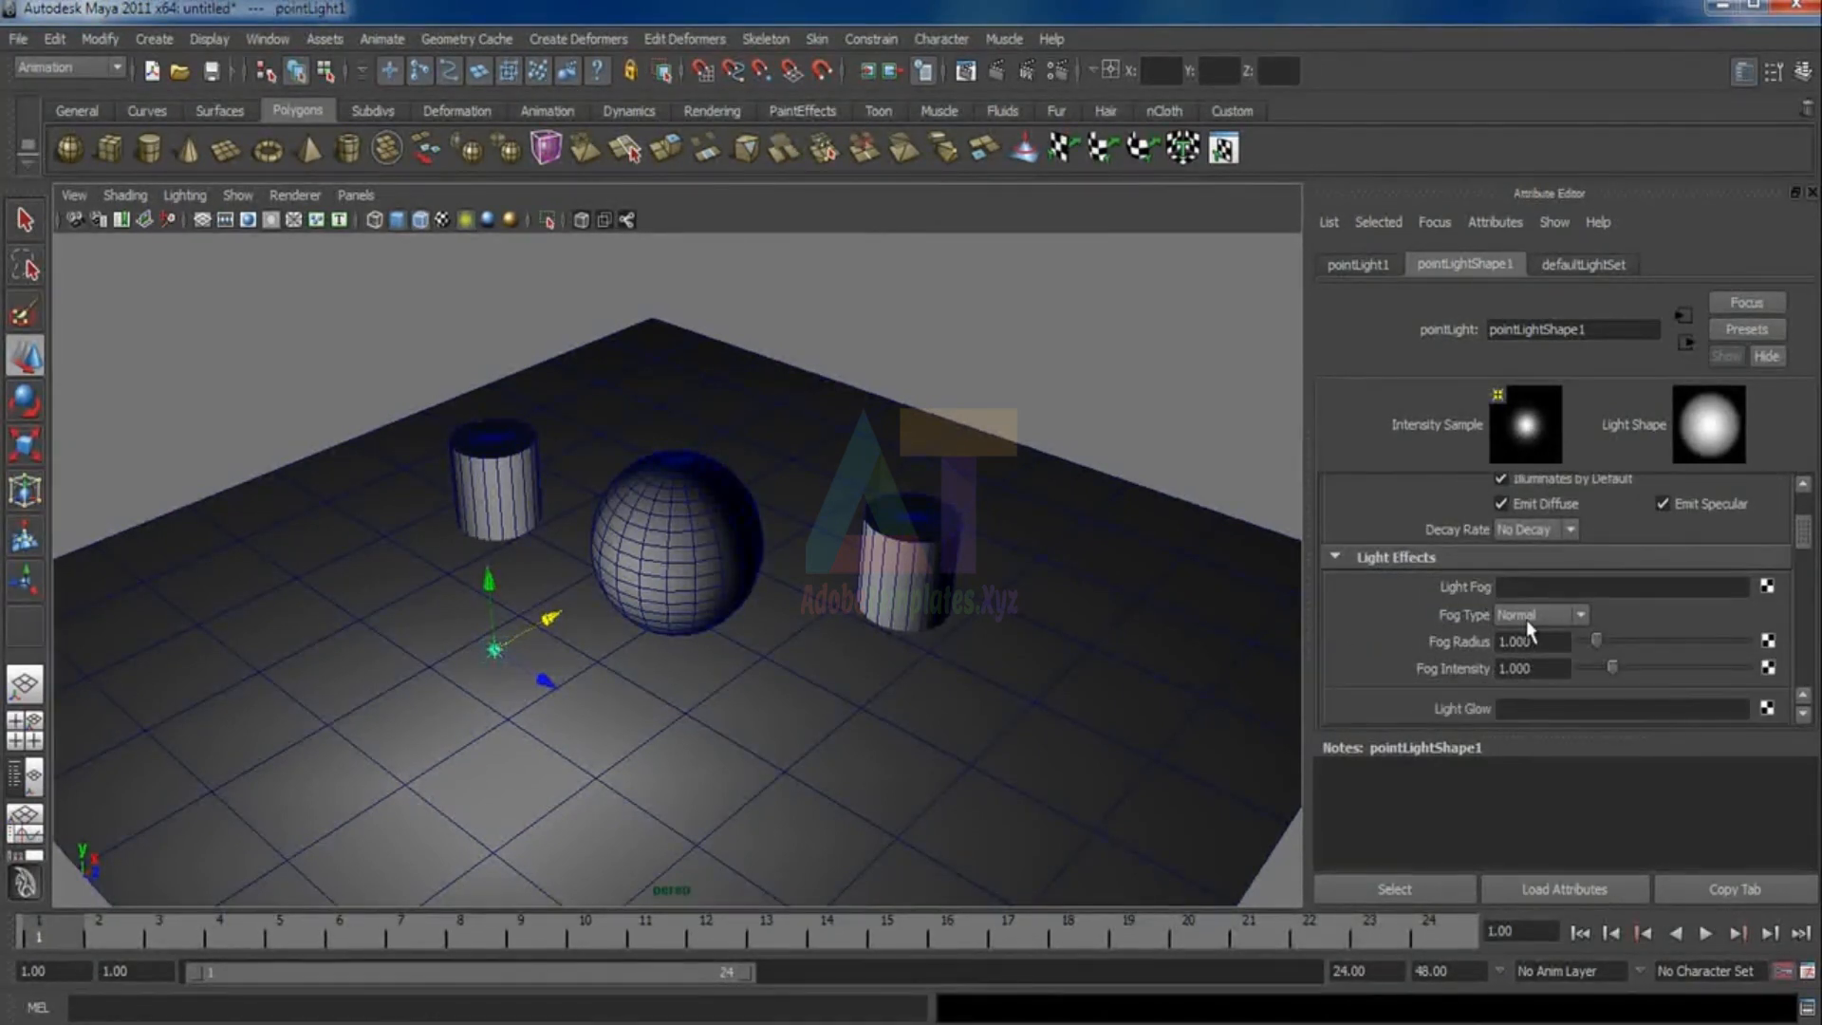
pyautogui.scroll(-1, 1525, 618)
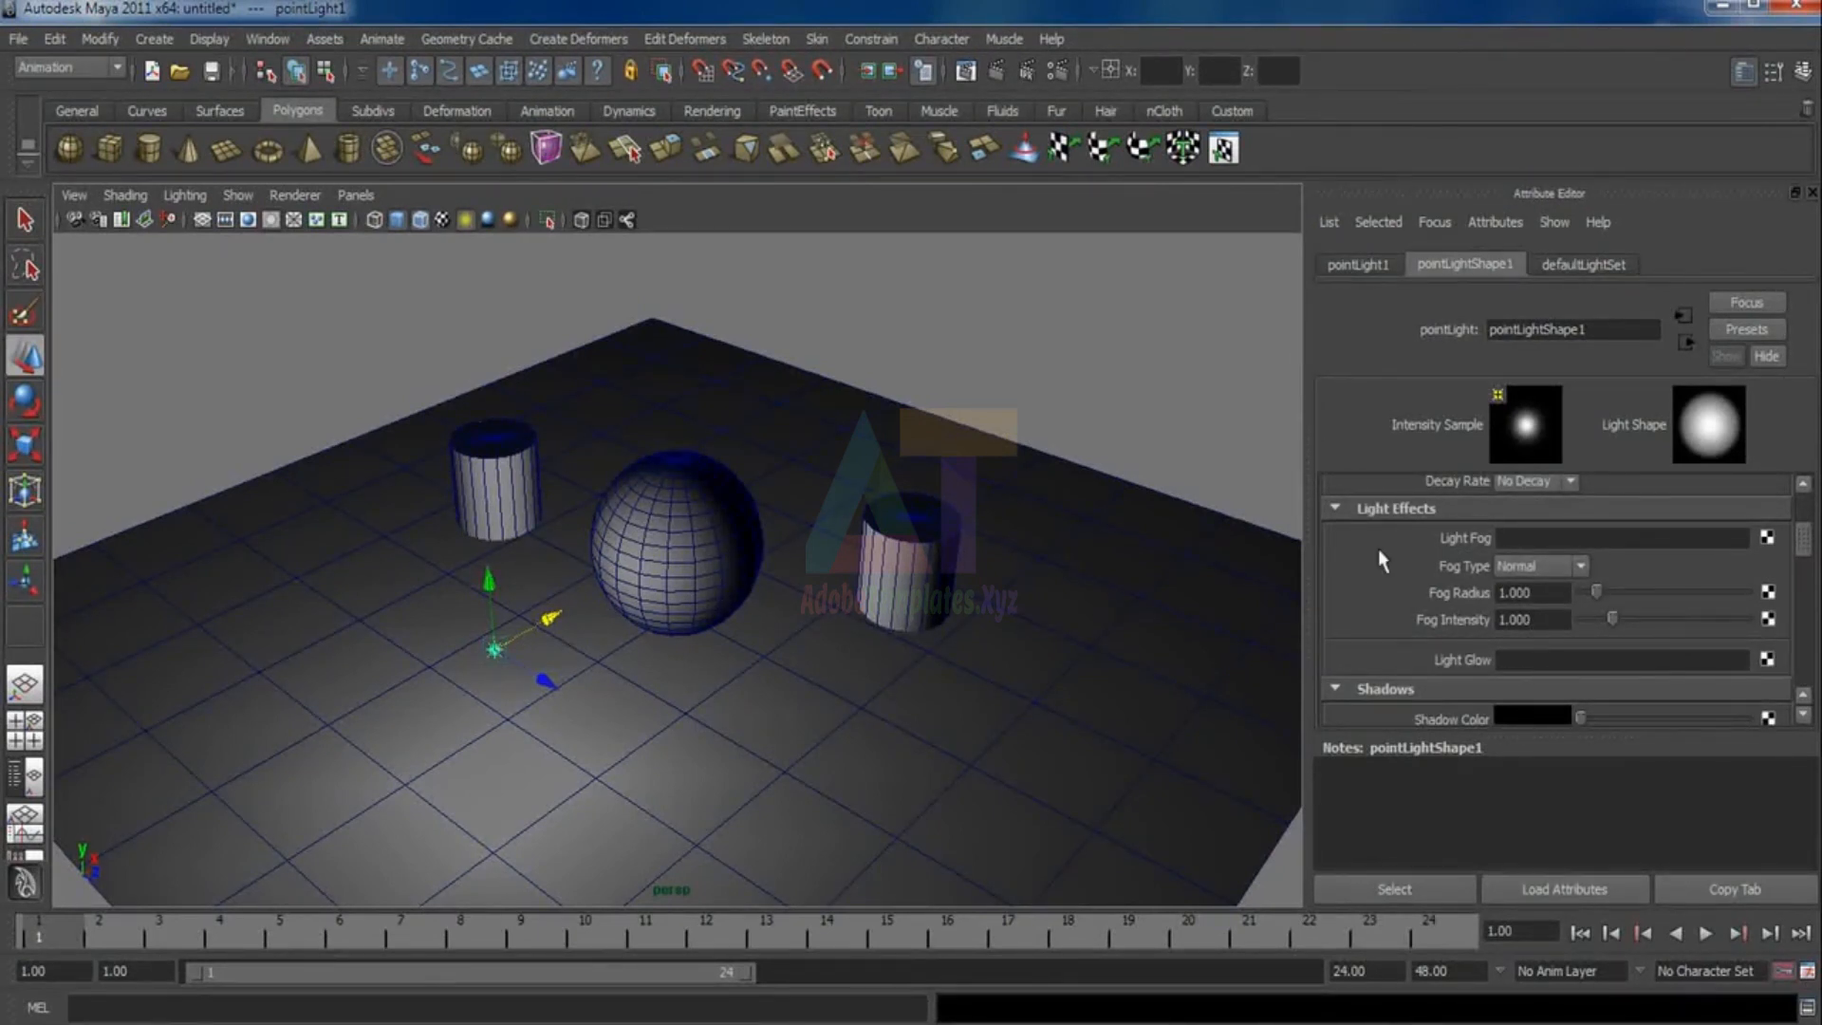
pyautogui.click(1766, 659)
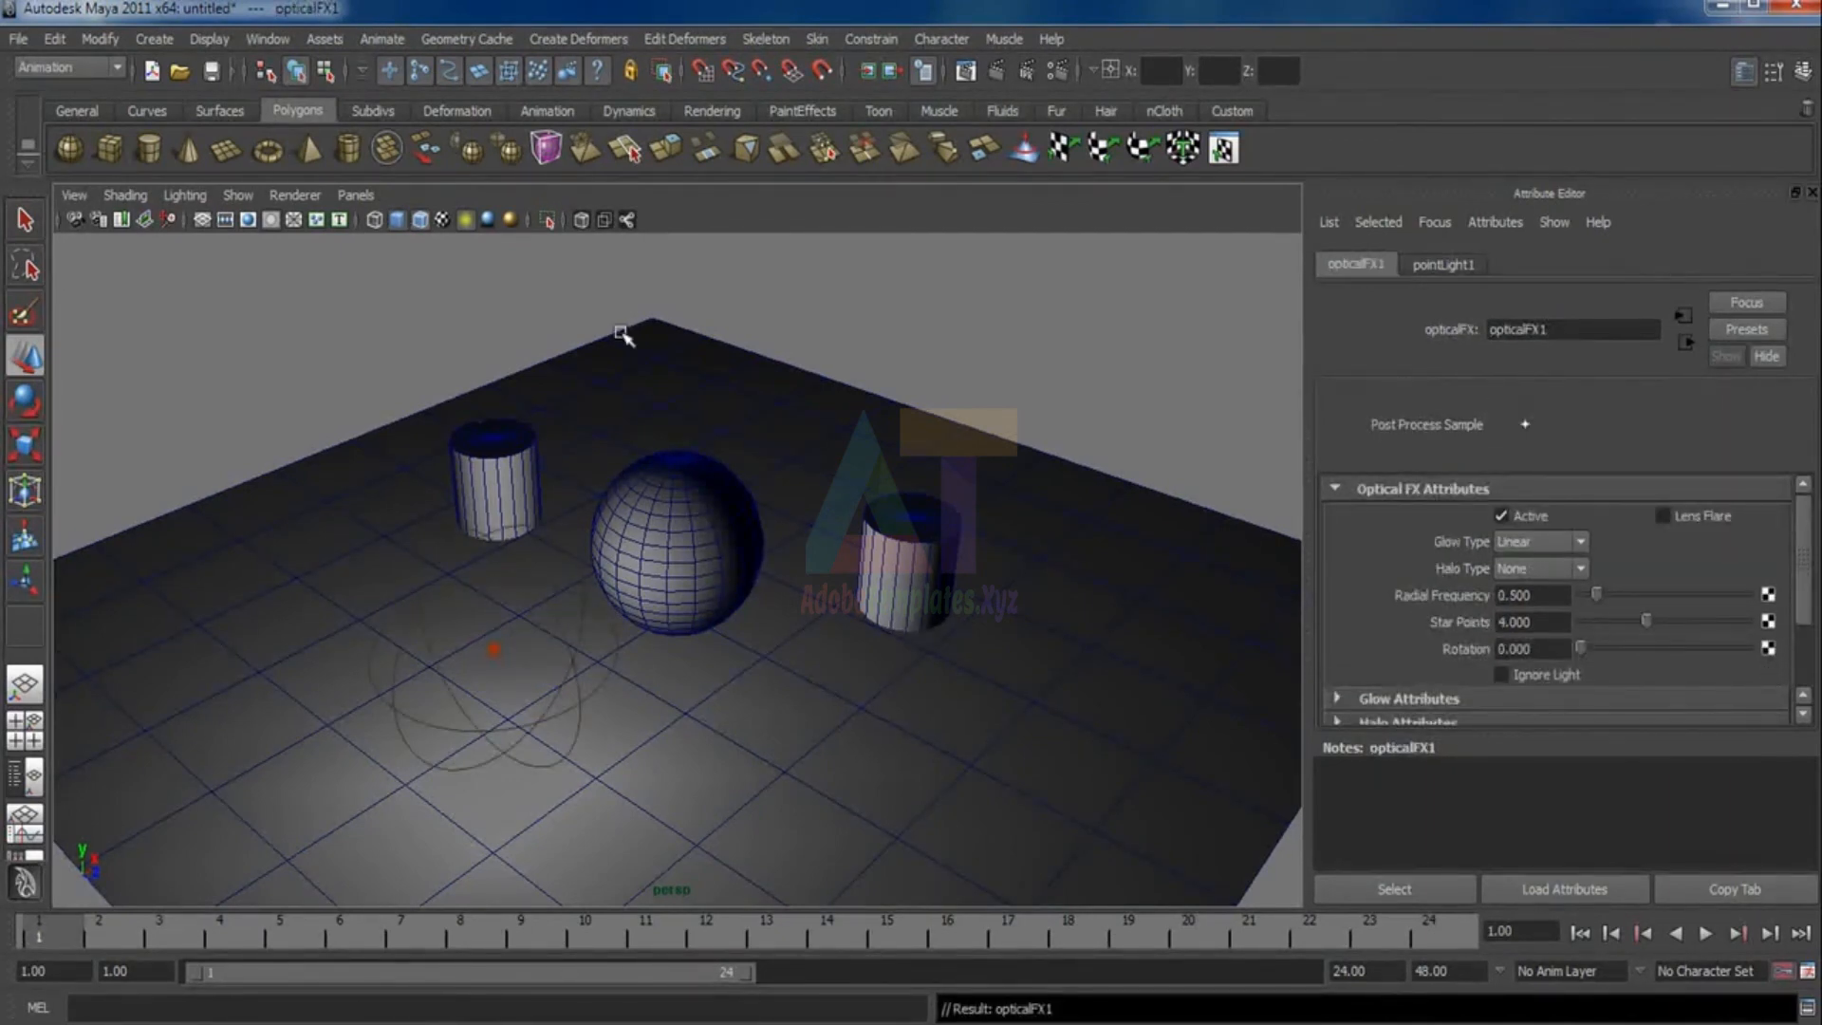
# Render the frame to examine the point light's glow
pyautogui.click(891, 317)
pyautogui.press('g')
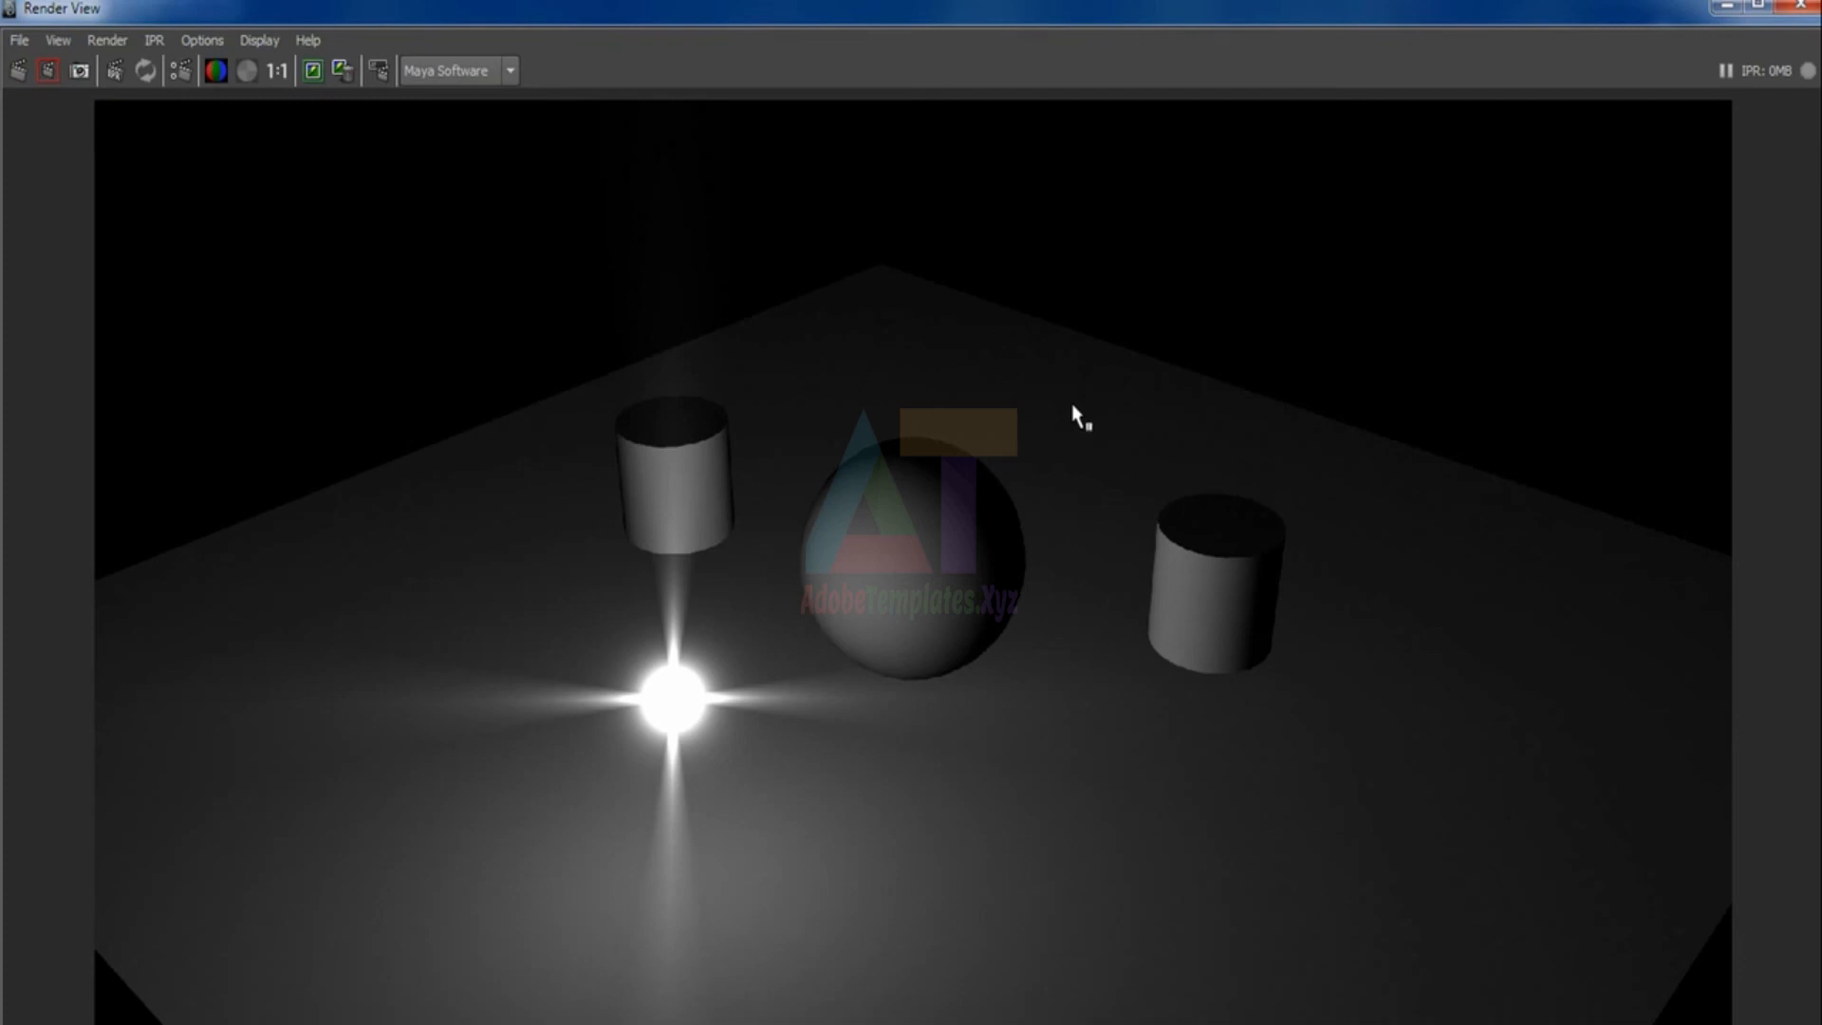
pyautogui.click(1801, 6)
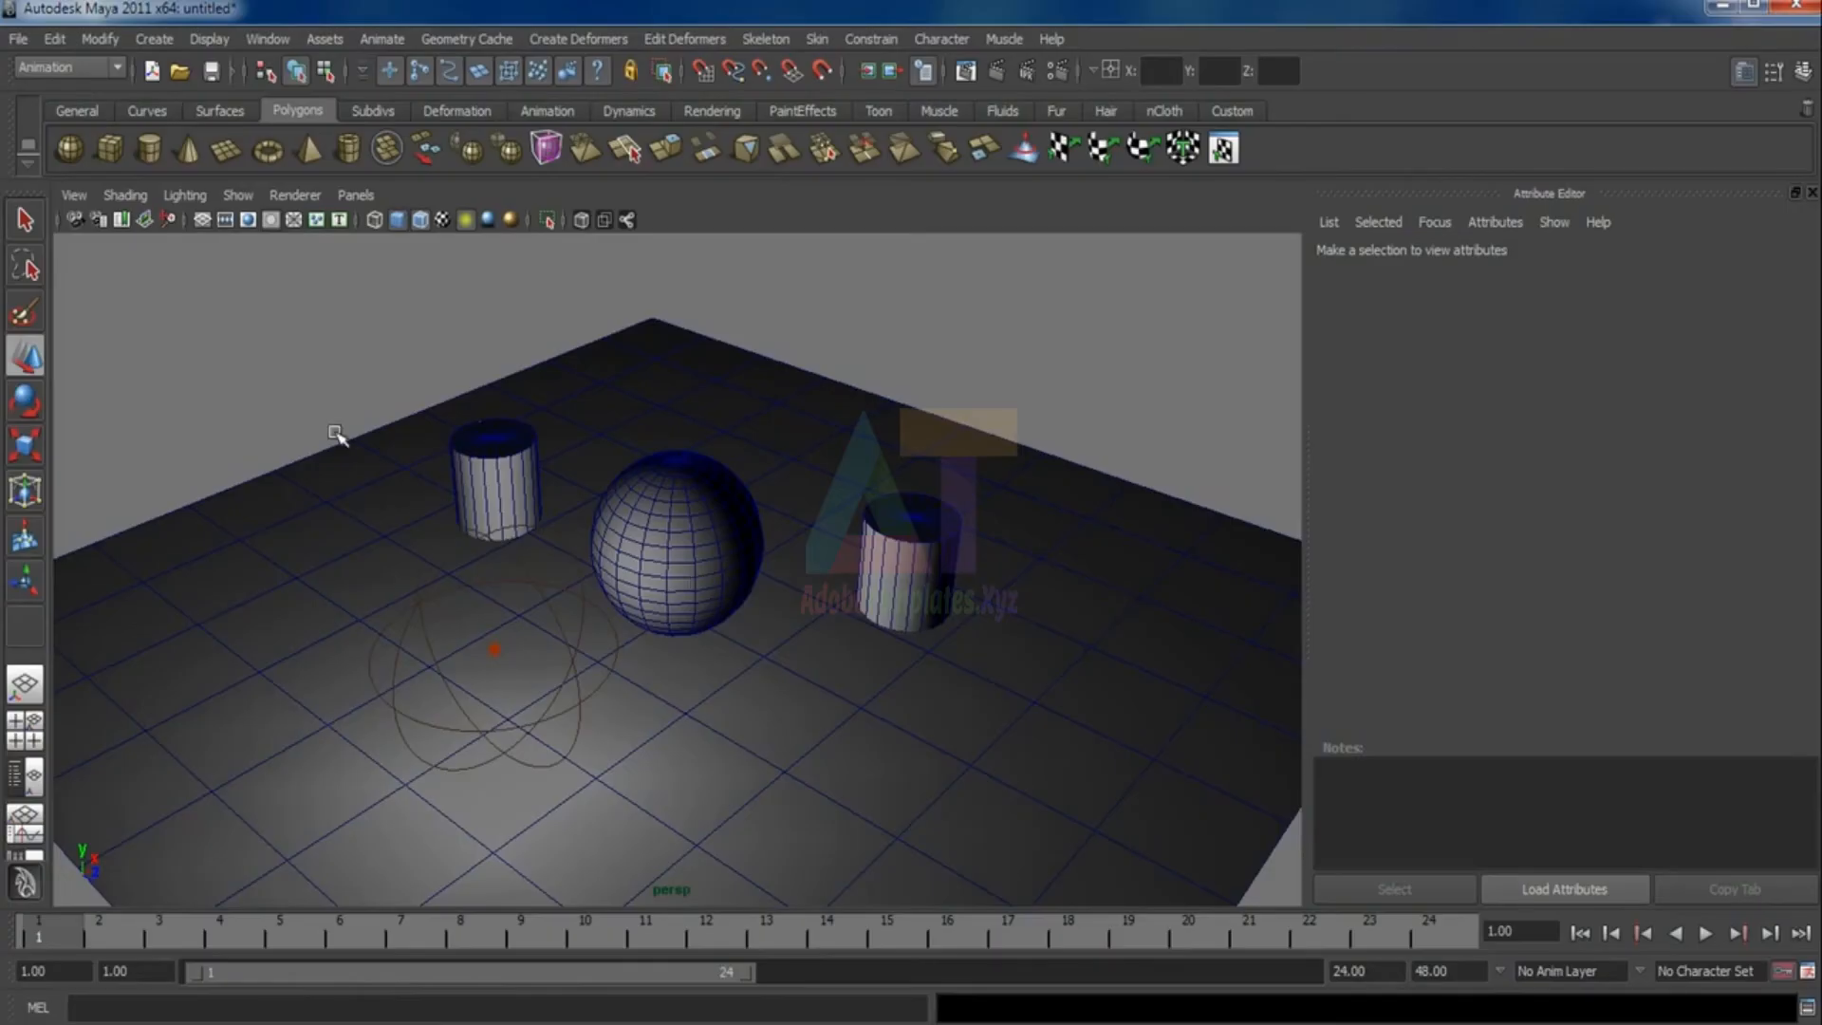
# Select the glowing point light to access its light attributes
pyautogui.click(500, 652)
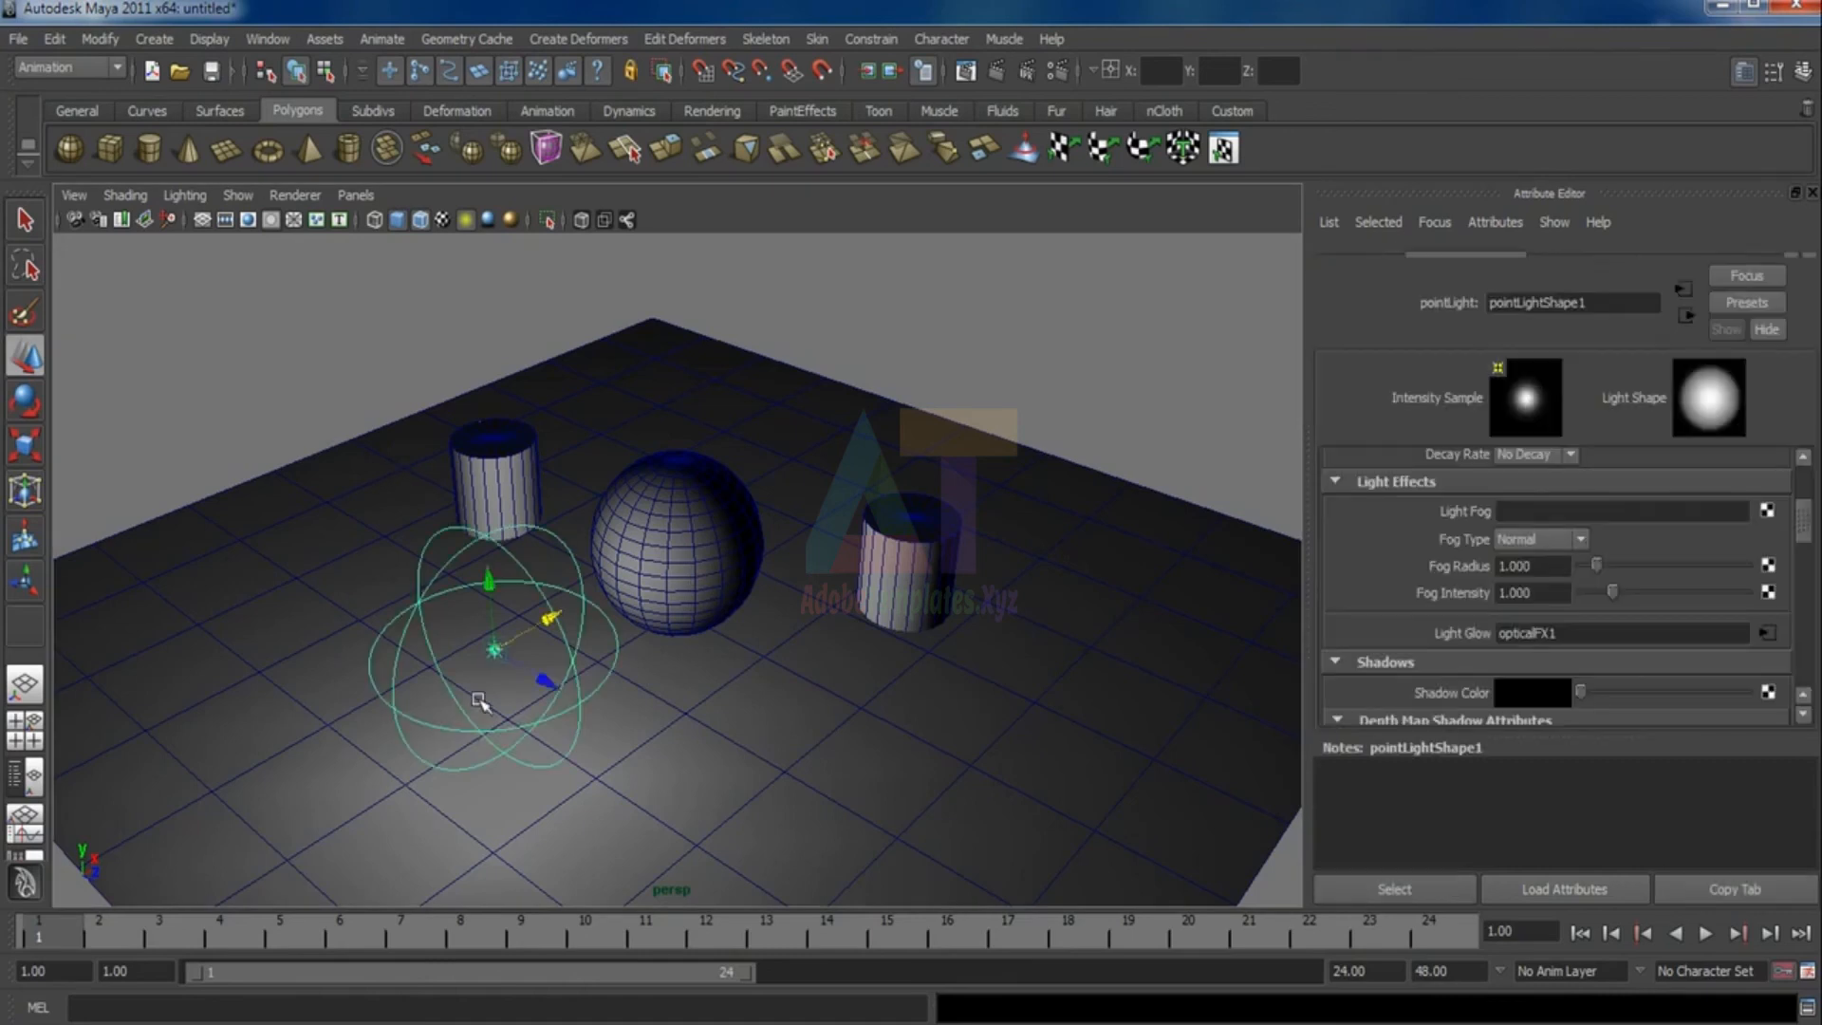